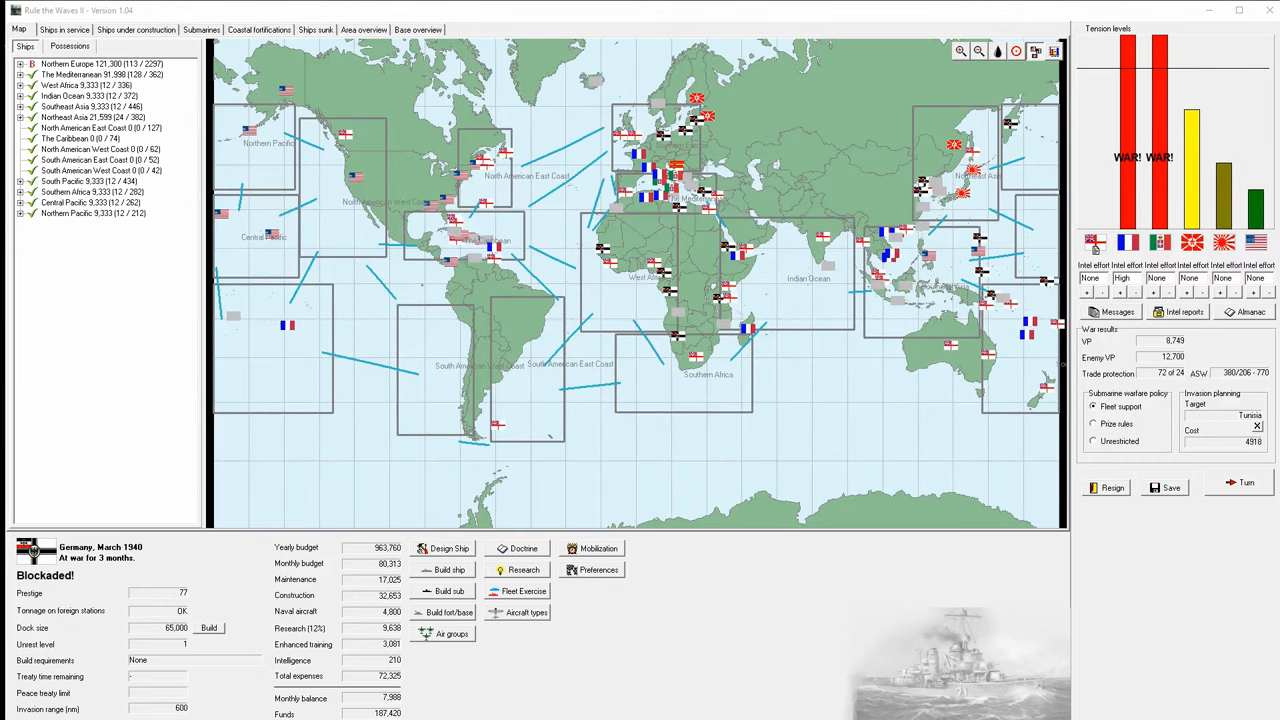
scroll(558, 180, "up", 2)
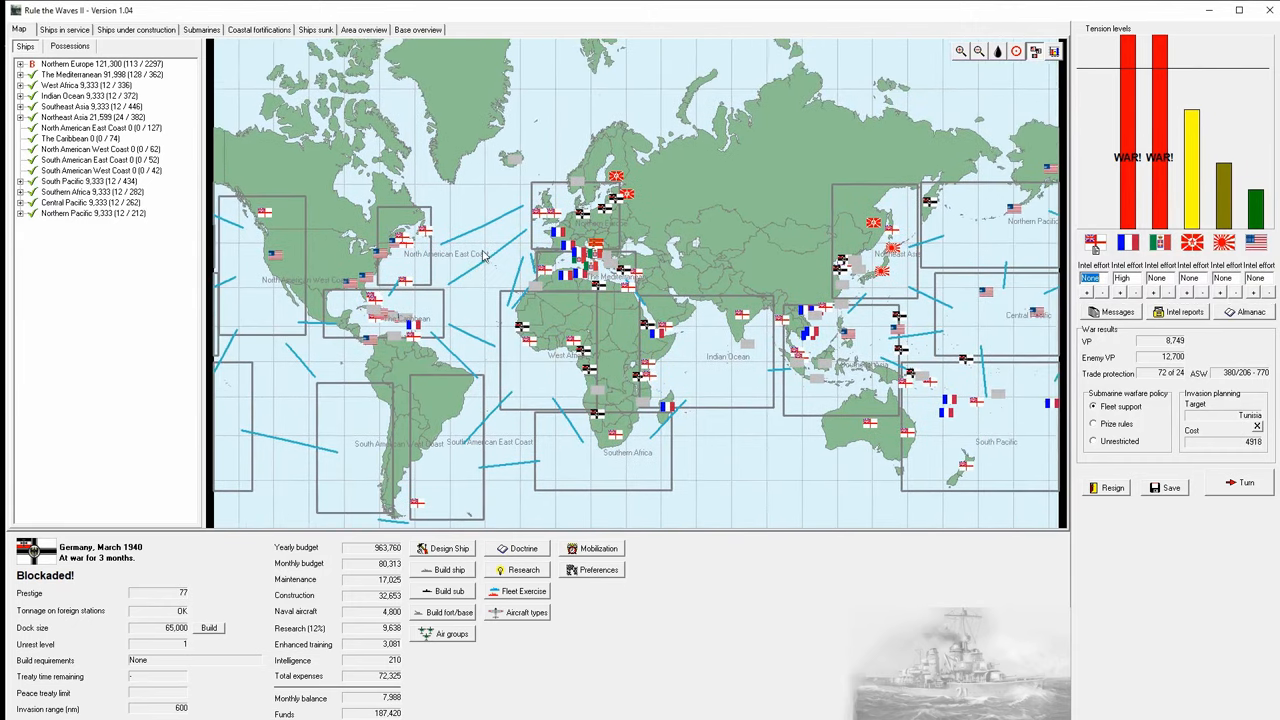
scroll(530, 230, "up", 1)
scroll(507, 283, "up", 1)
scroll(507, 283, "up", 1)
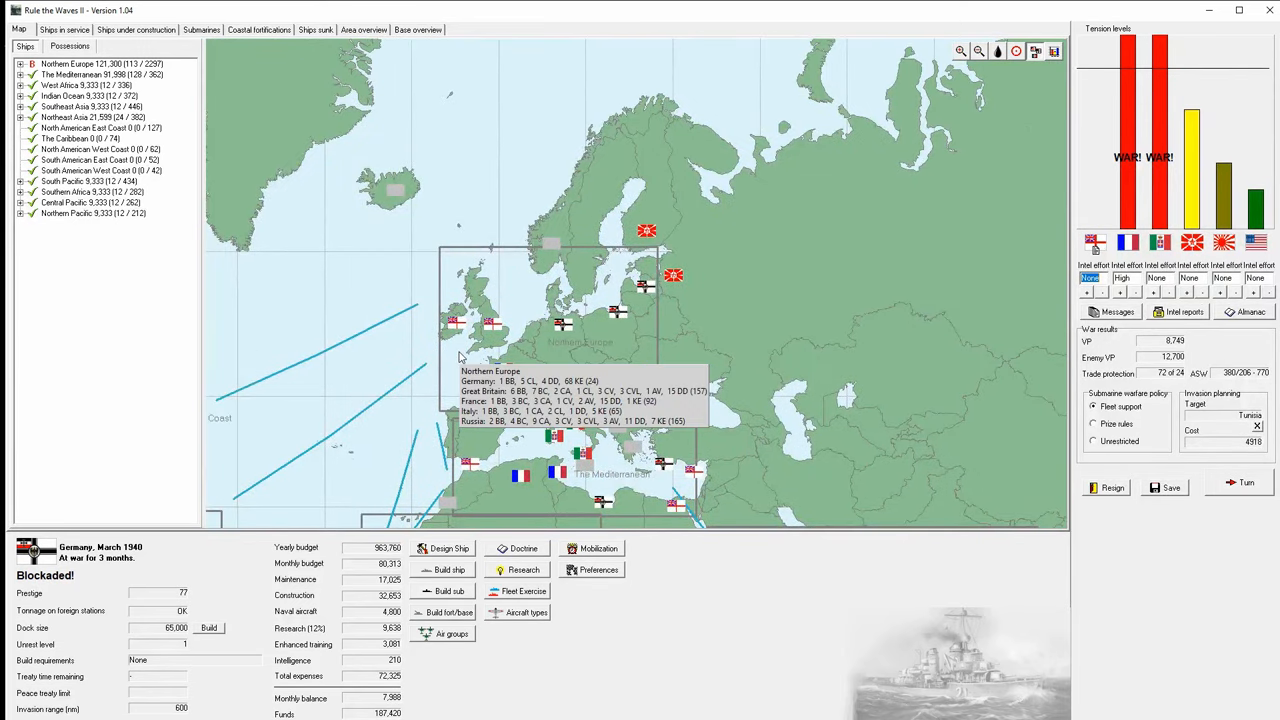
- Pan the world map to centre the view on Northern Europe
left_click_drag(262, 341, 300, 310)
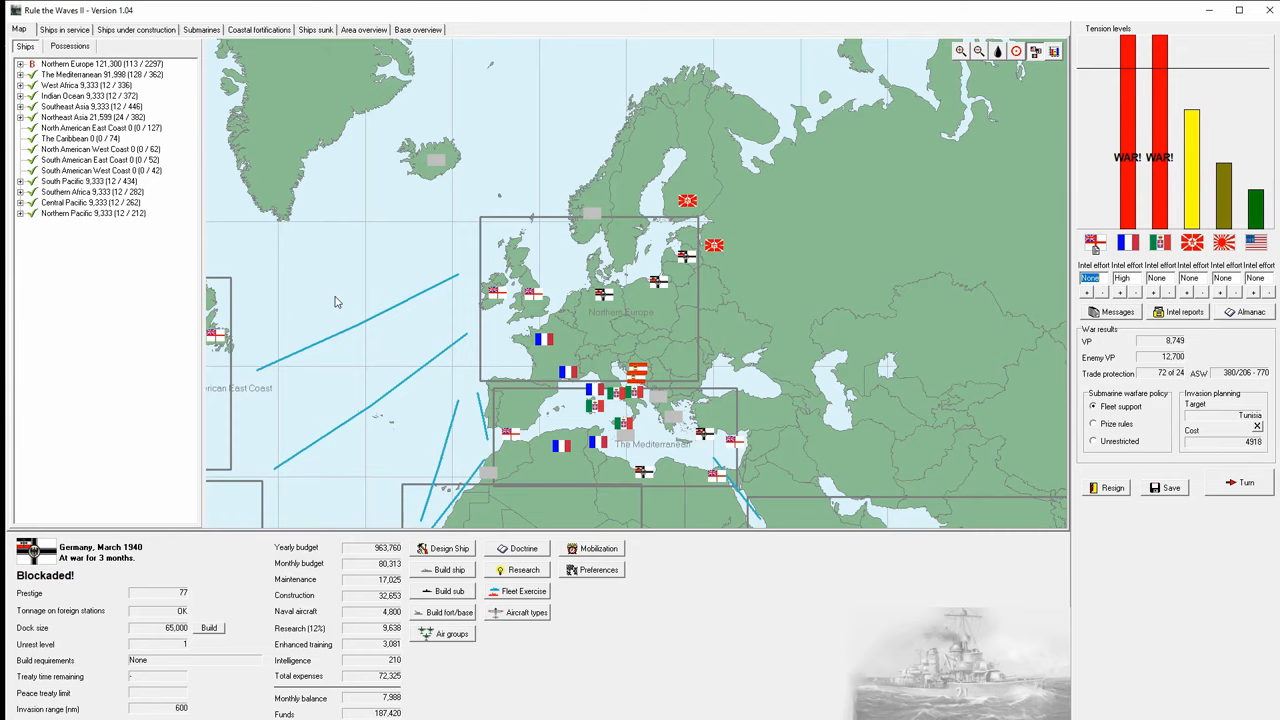
left_click_drag(411, 335, 397, 293)
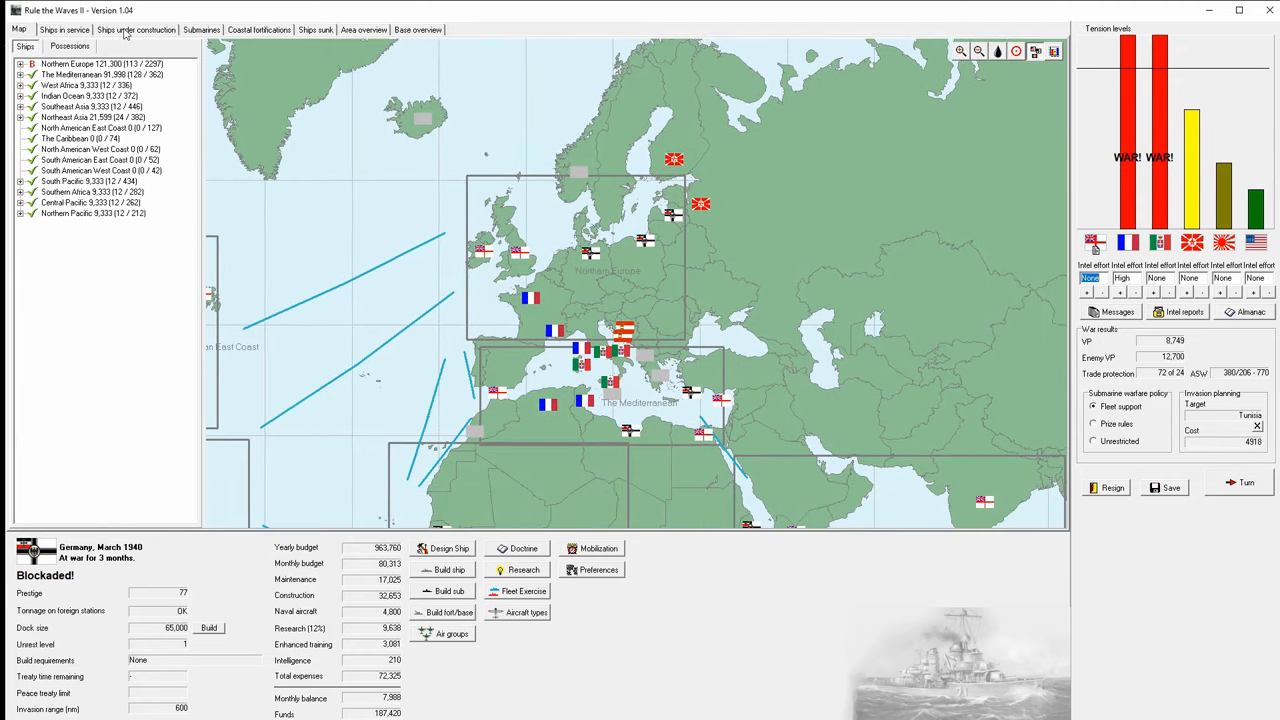
- Review the ships in service: Moltke, Derfflinger, Schwaben and Weissenburg
left_click(62, 30)
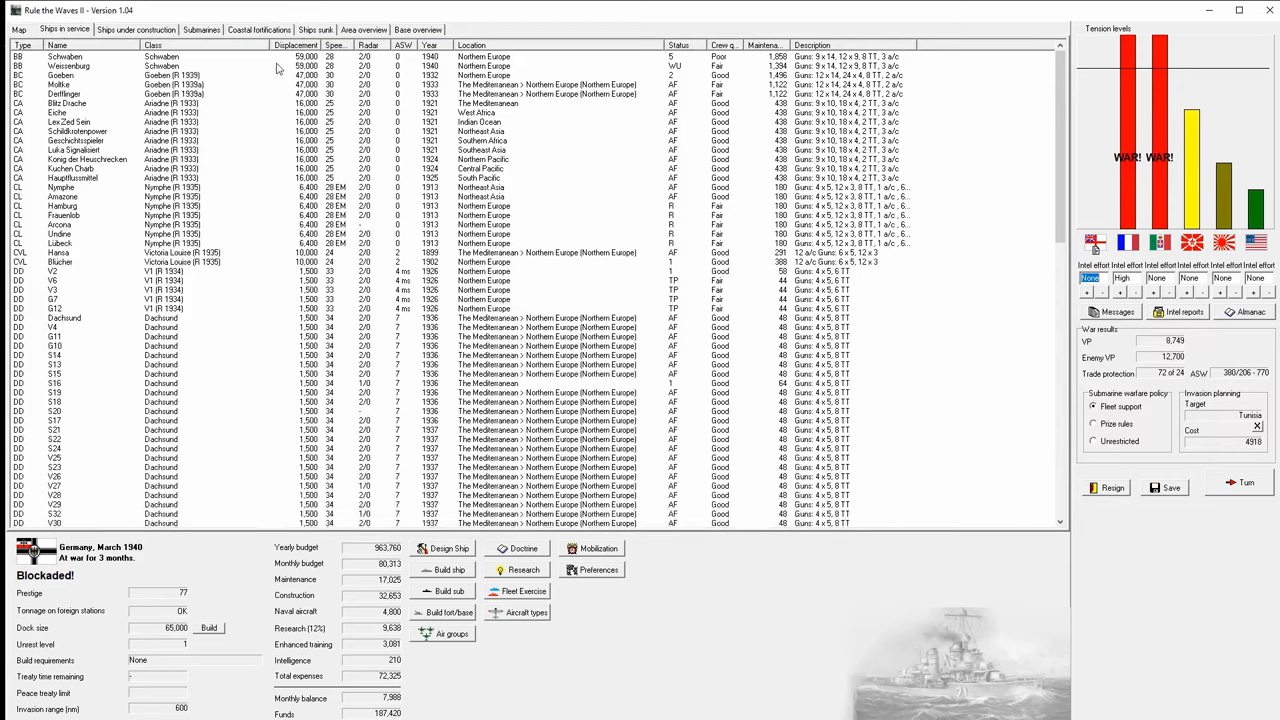
left_click(551, 86)
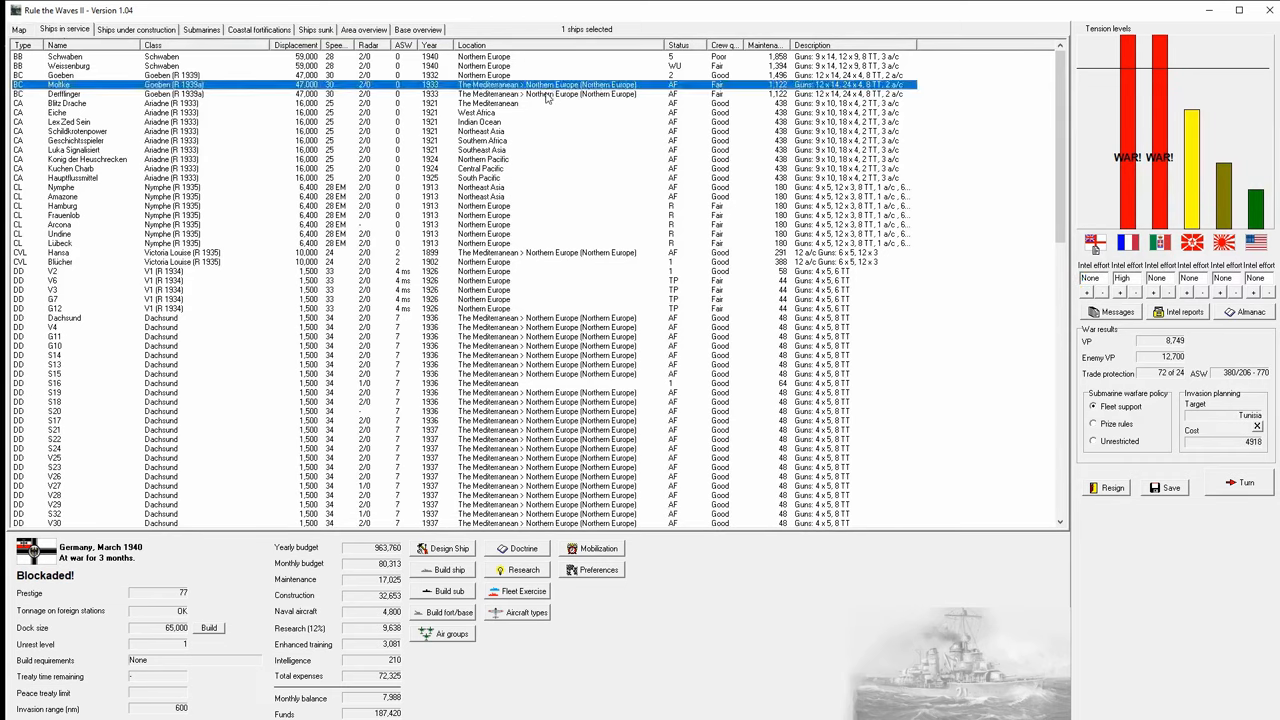
left_click(548, 95)
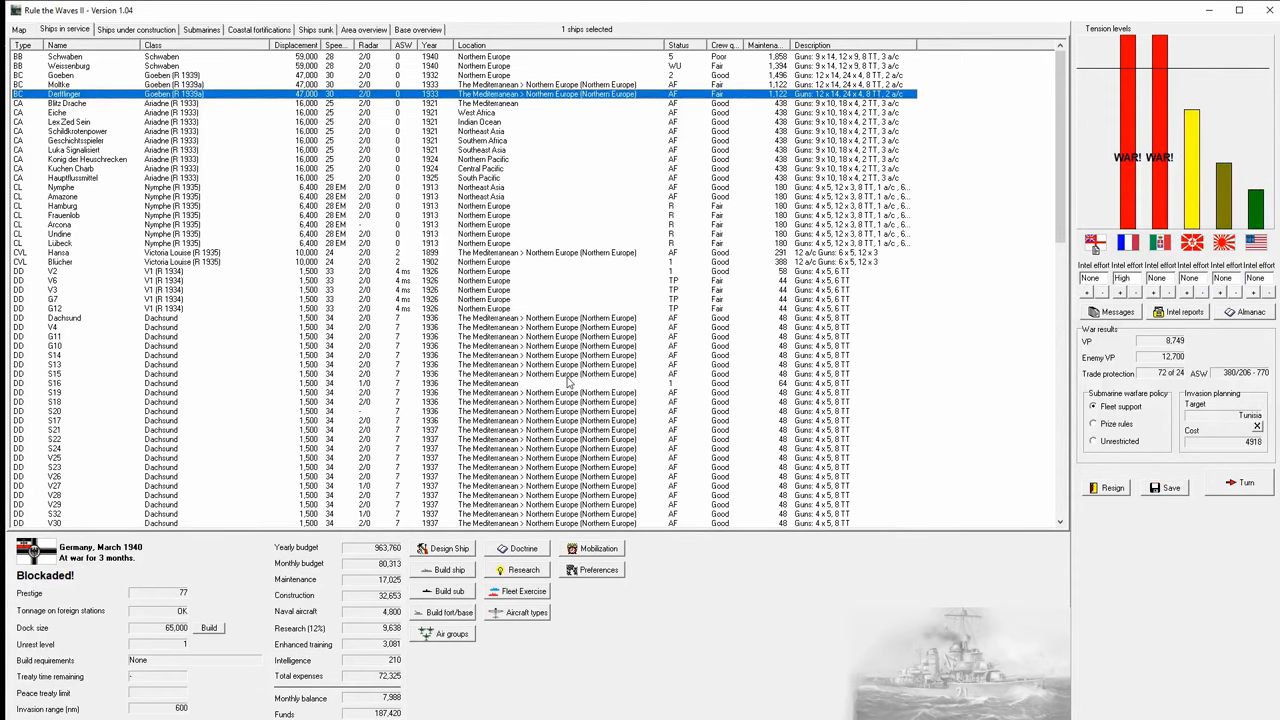
scroll(568, 383, "down", 5)
scroll(568, 383, "down", 5)
scroll(568, 383, "down", 5)
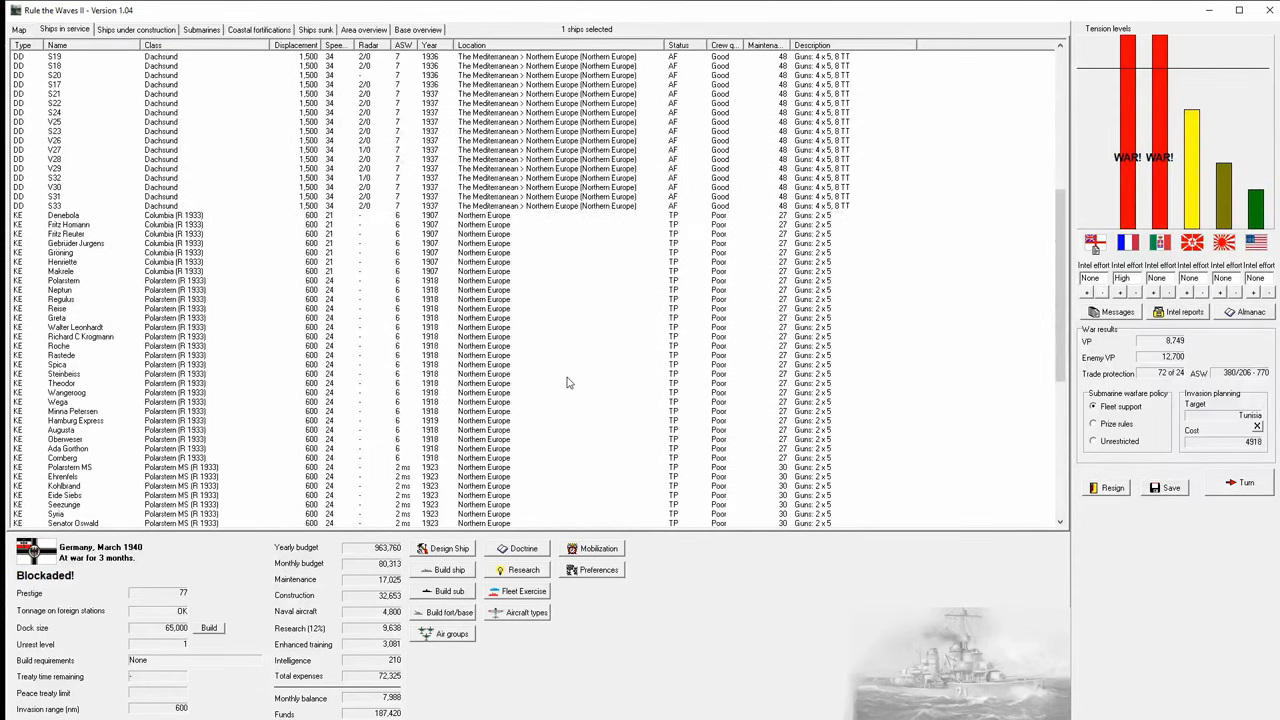
scroll(568, 383, "down", 5)
scroll(568, 383, "down", 5)
scroll(568, 383, "up", 5)
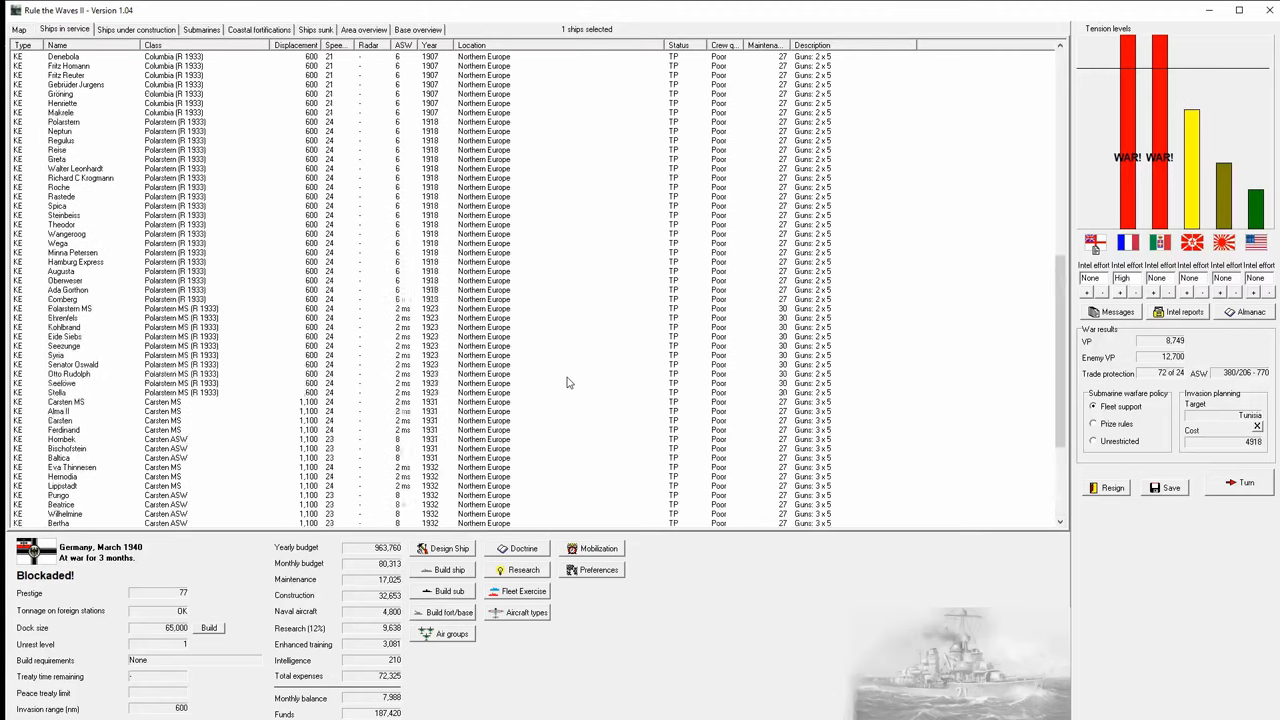
scroll(568, 383, "up", 5)
scroll(568, 383, "up", 5)
scroll(568, 383, "up", 5)
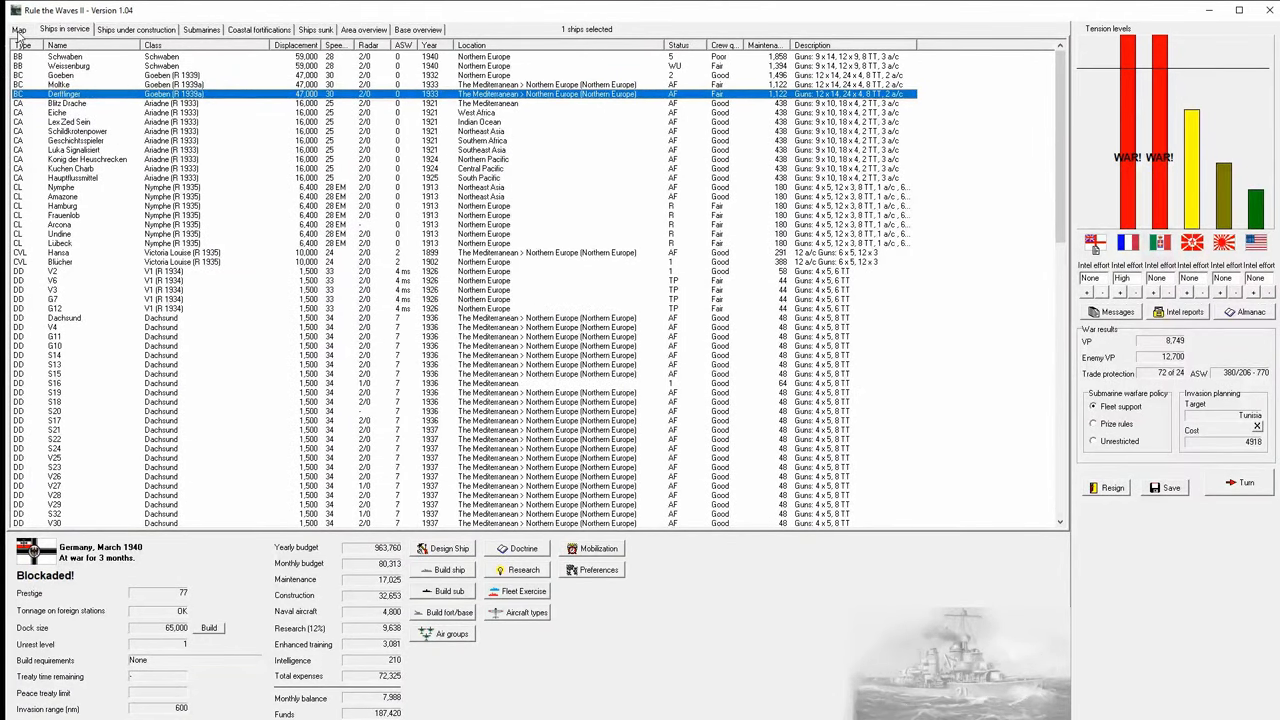
left_click(674, 60)
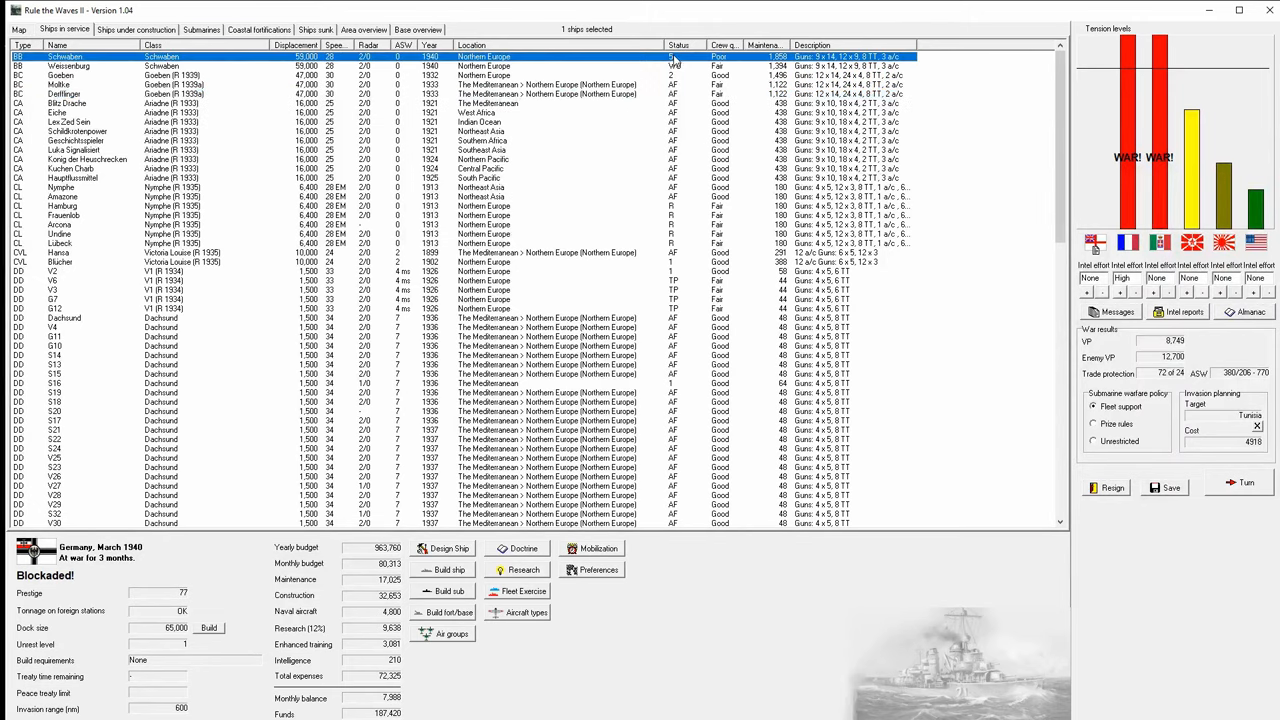
left_click(52, 65)
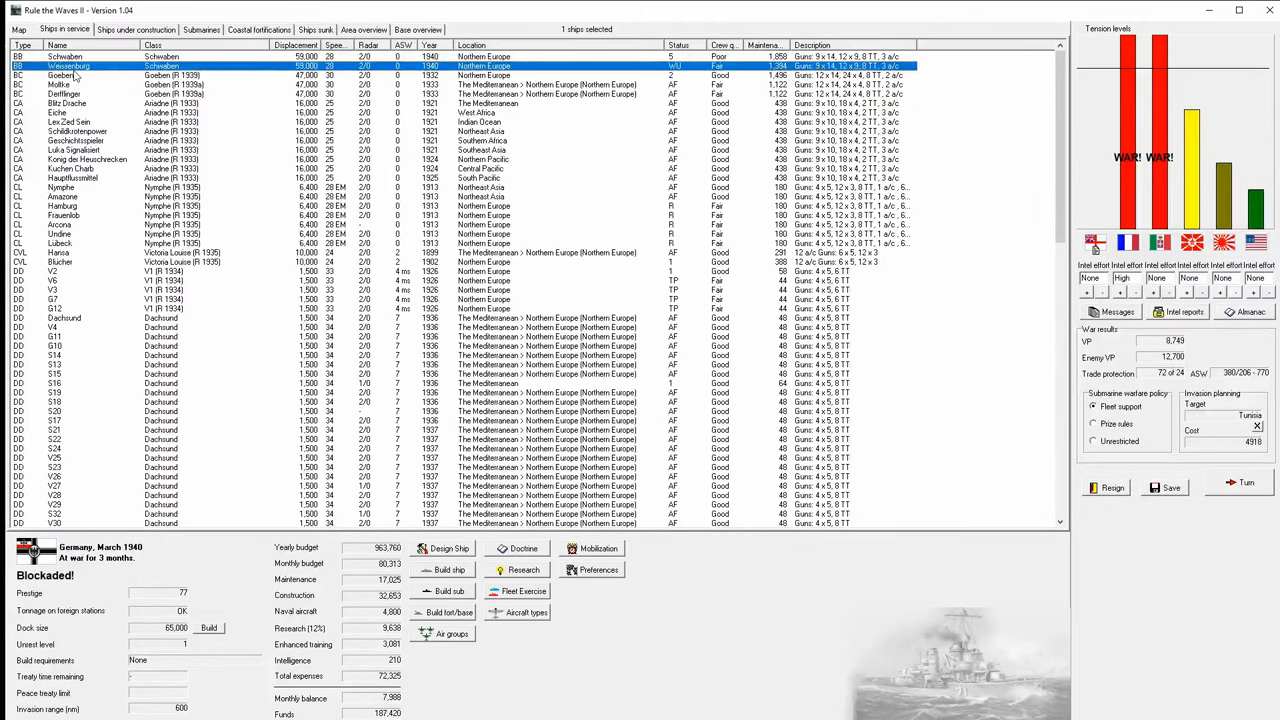
- Inspect Schwaben, Weissenburg and Goeben, then show the ships under construction
left_click(78, 76, "ctrl")
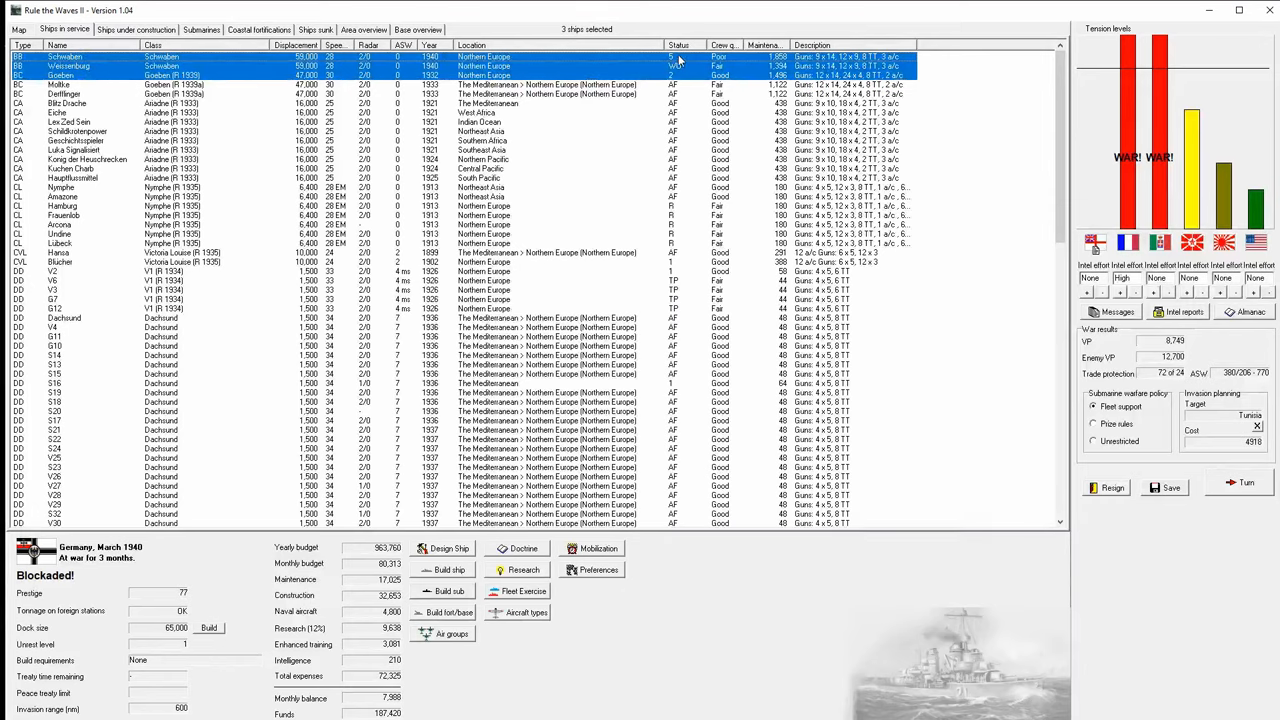
left_click(668, 207)
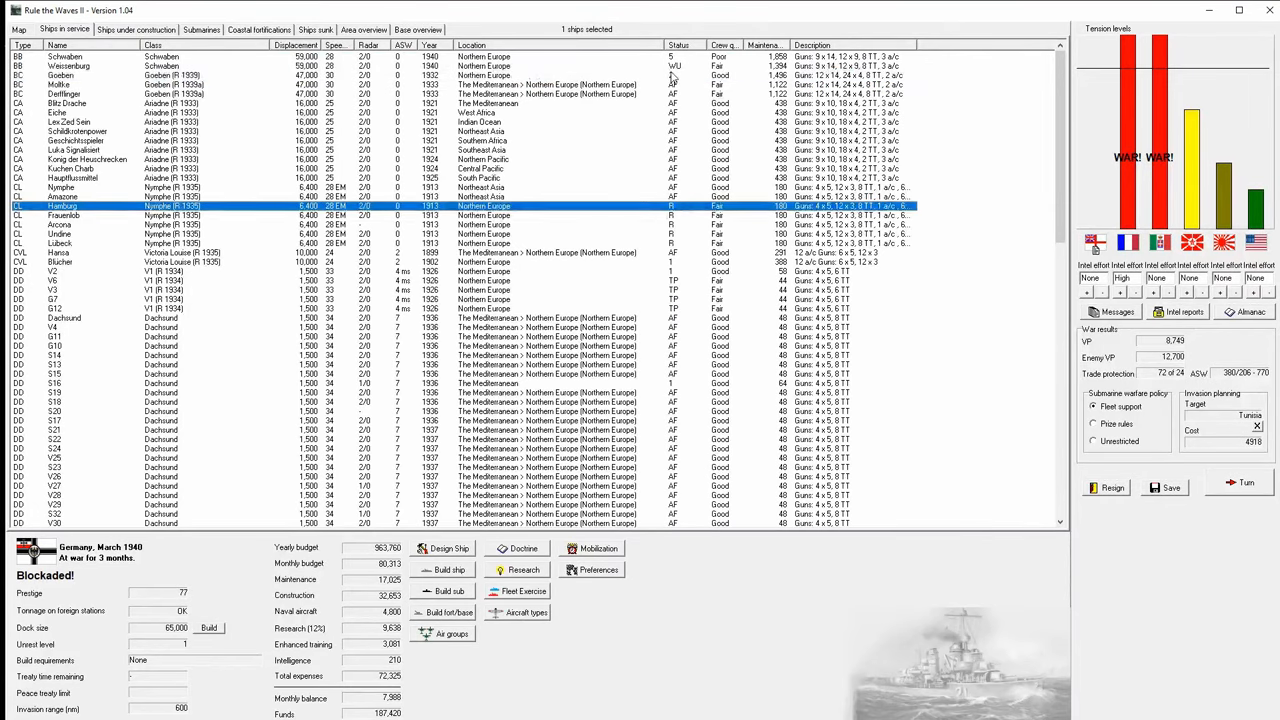
left_click(672, 77)
left_click(683, 66)
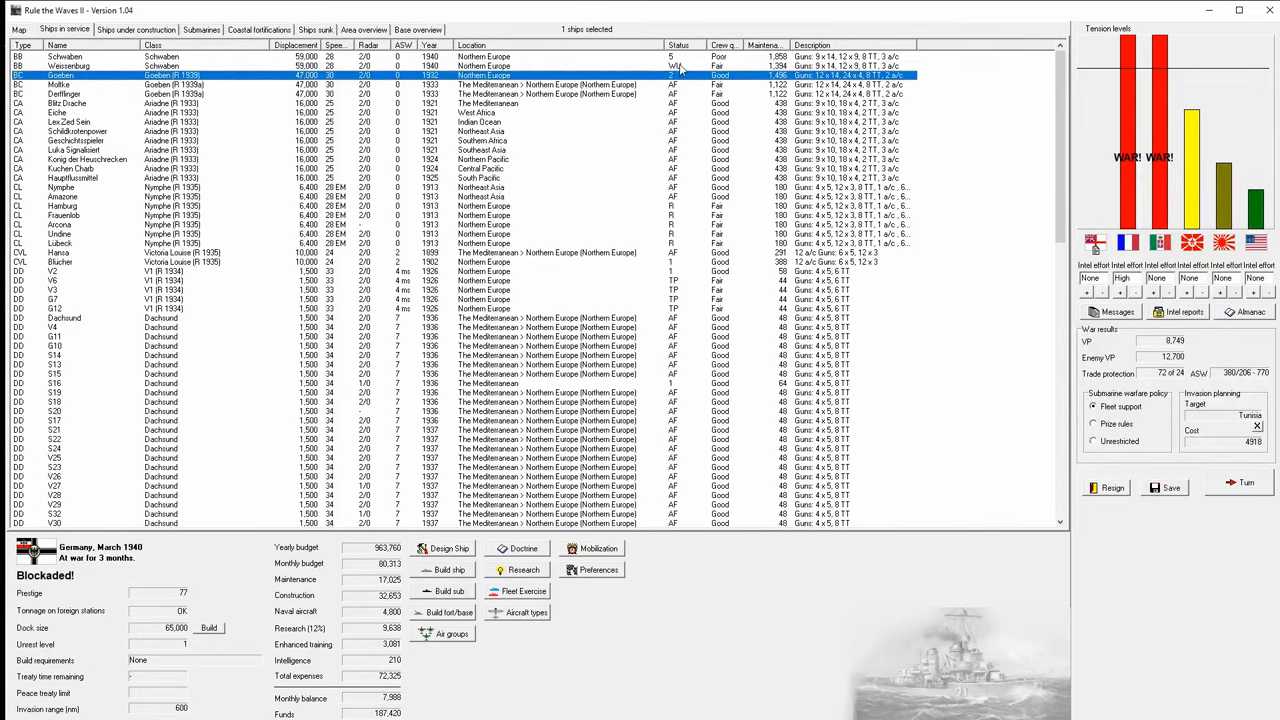
left_click(137, 29)
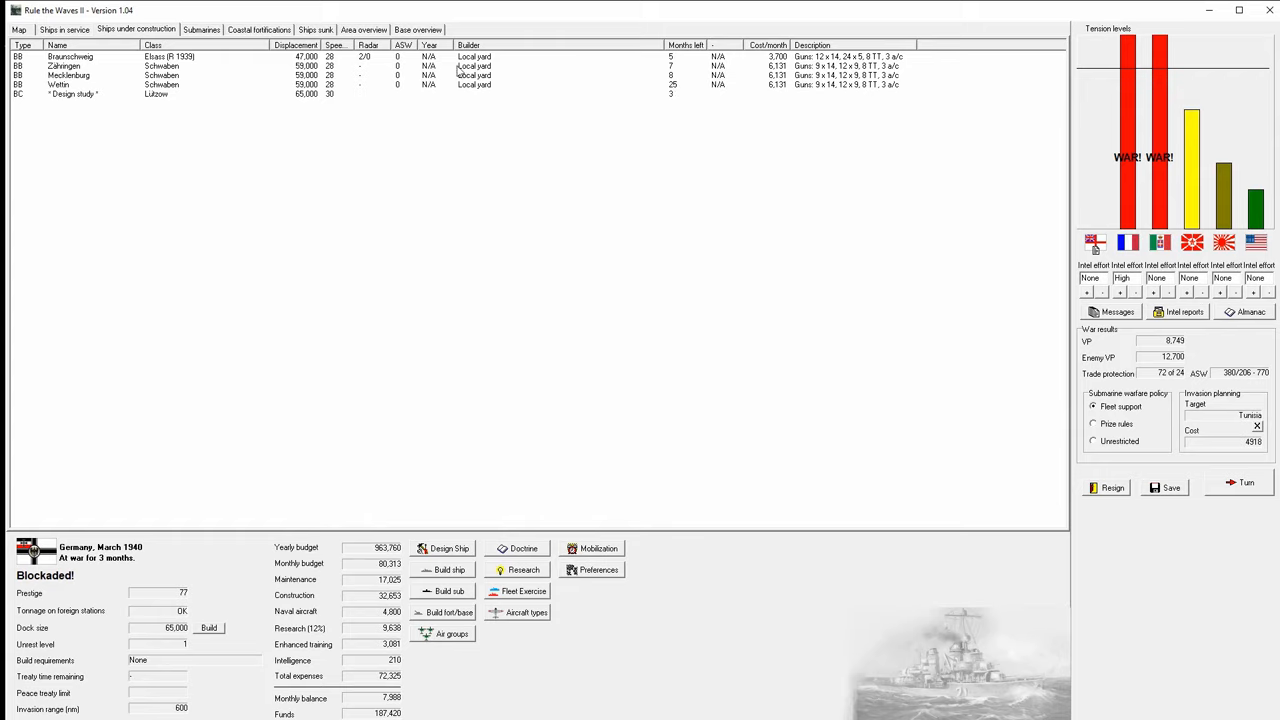
- Review Zähringen, Wettin and the Lützow design study, then return to the strategic map
left_click(172, 67)
left_click(167, 85)
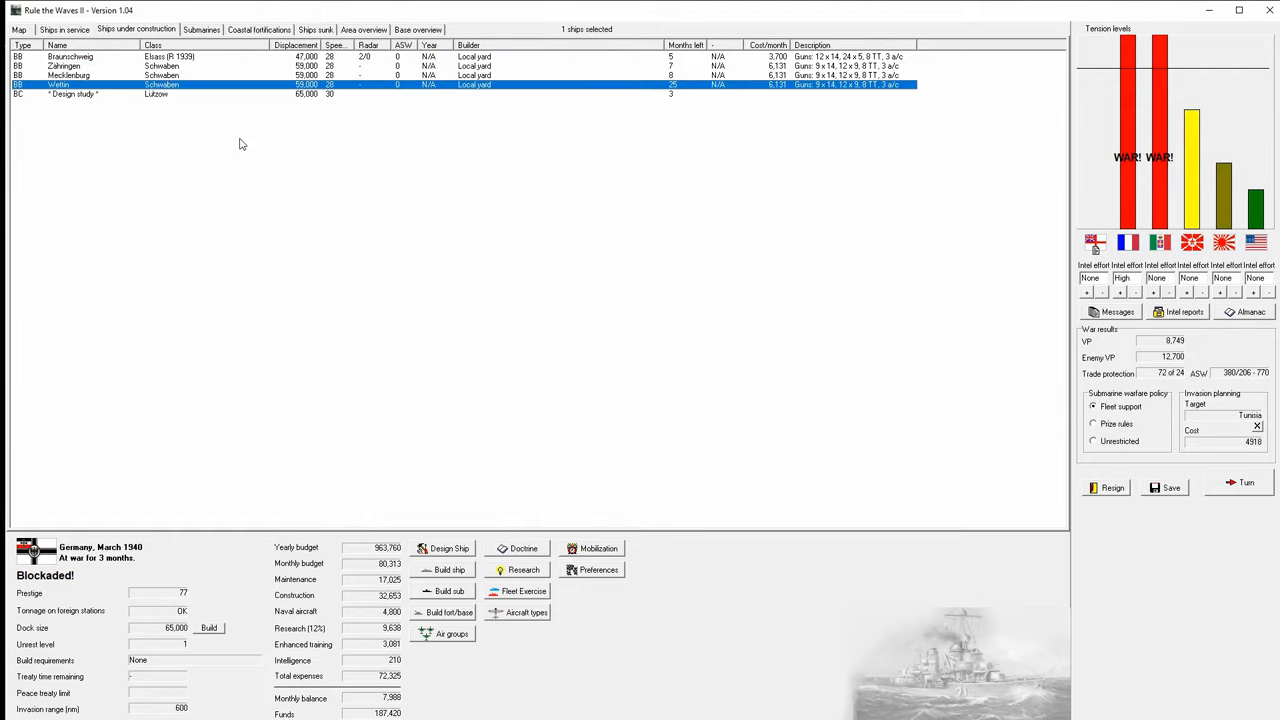
left_click(99, 95)
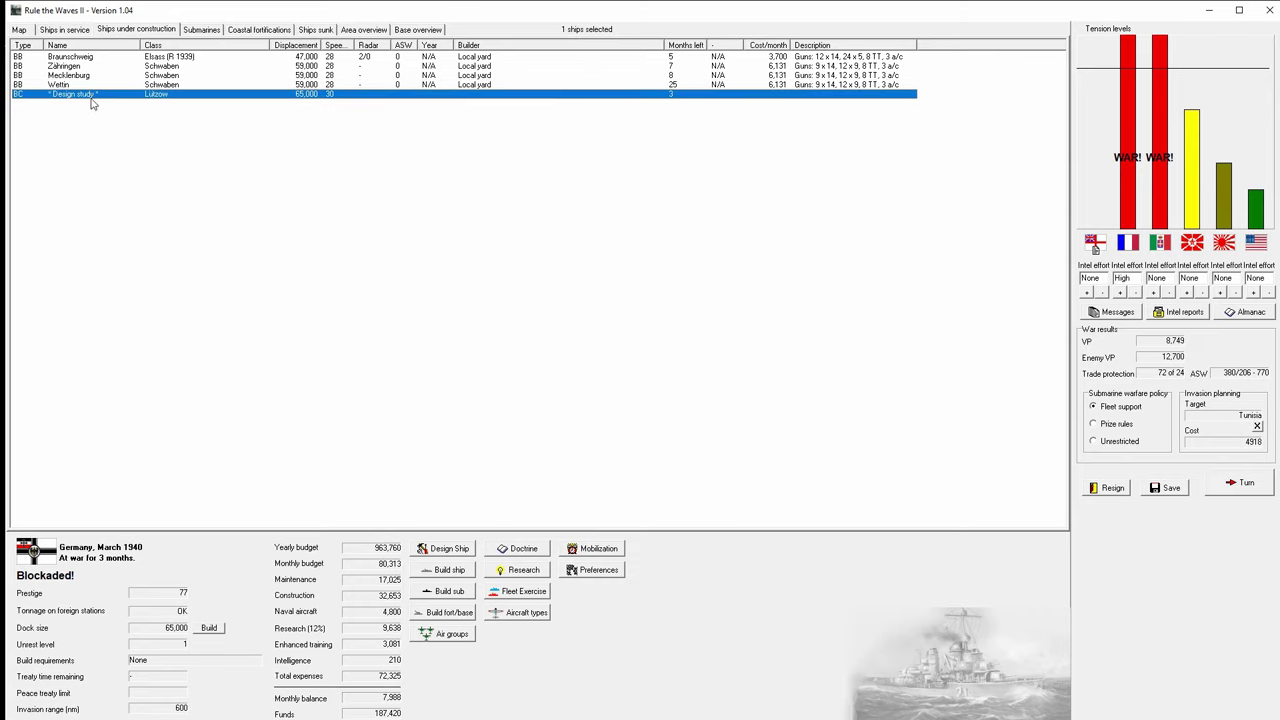
left_click(19, 30)
scroll(482, 188, "down", 3)
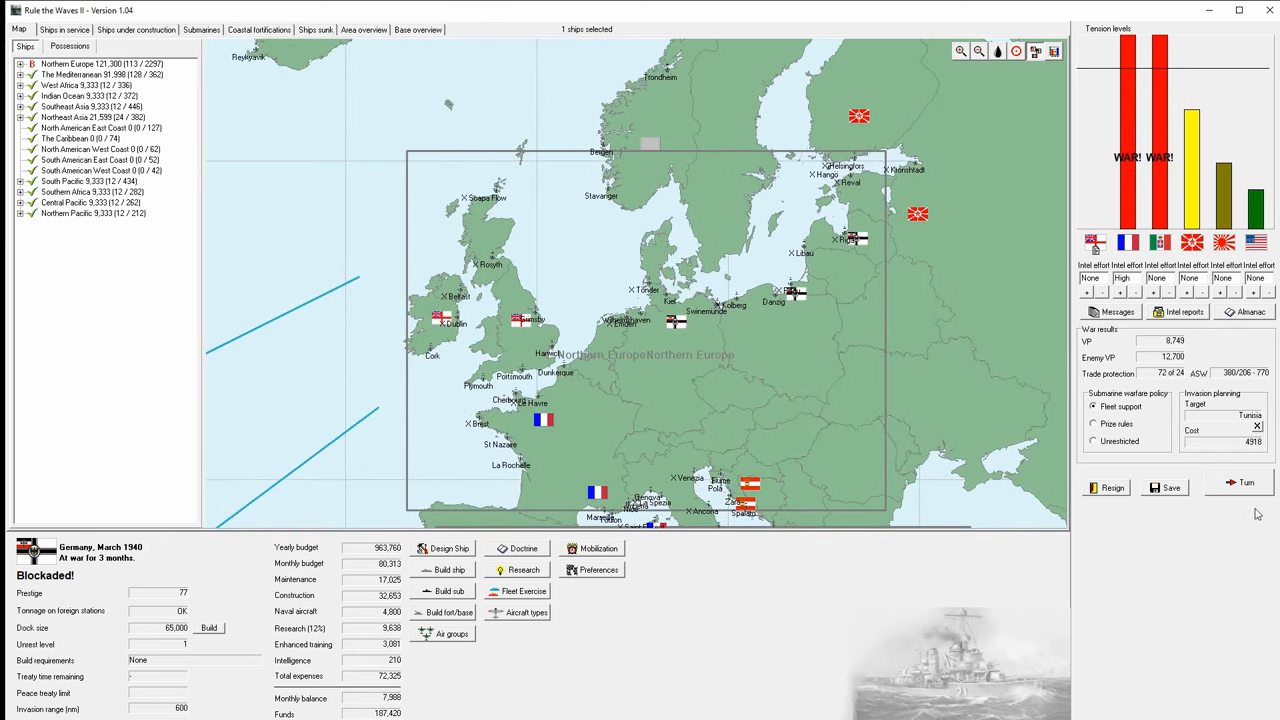
- Raise intelligence effort against Italy to High and end the turn
left_click_drag(975, 523, 901, 493)
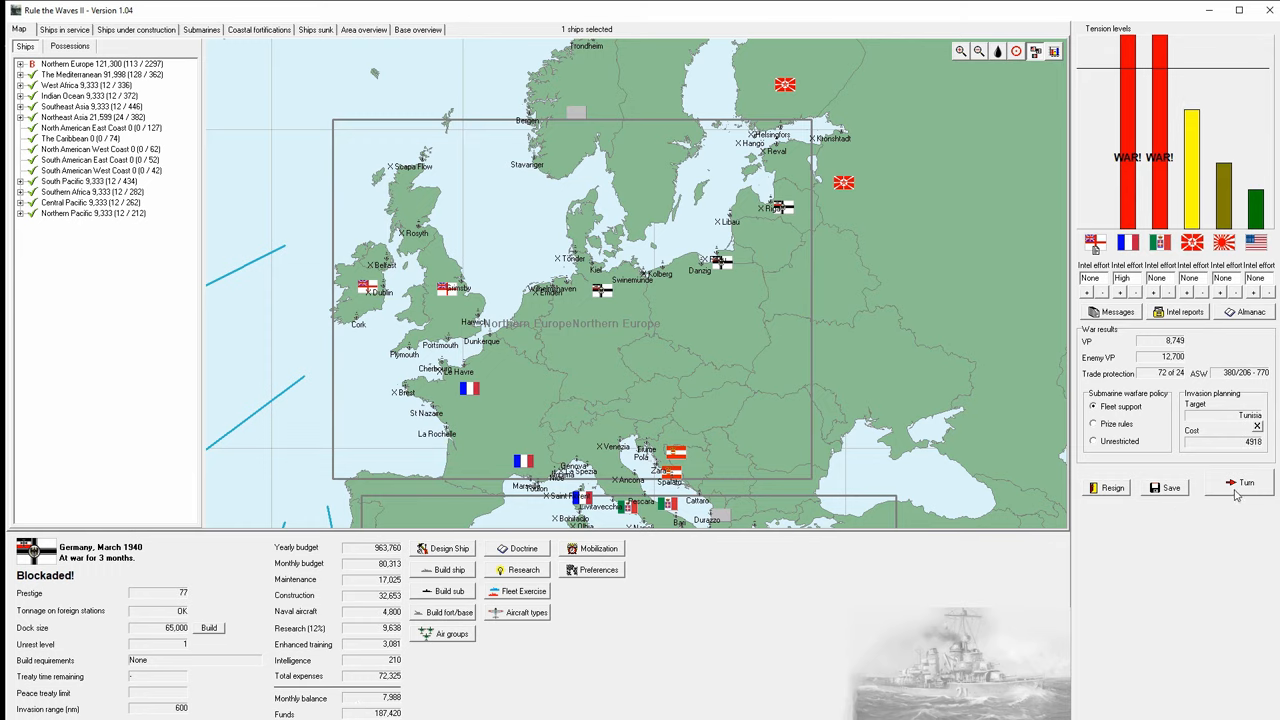
left_click(1153, 296)
left_click(1246, 487)
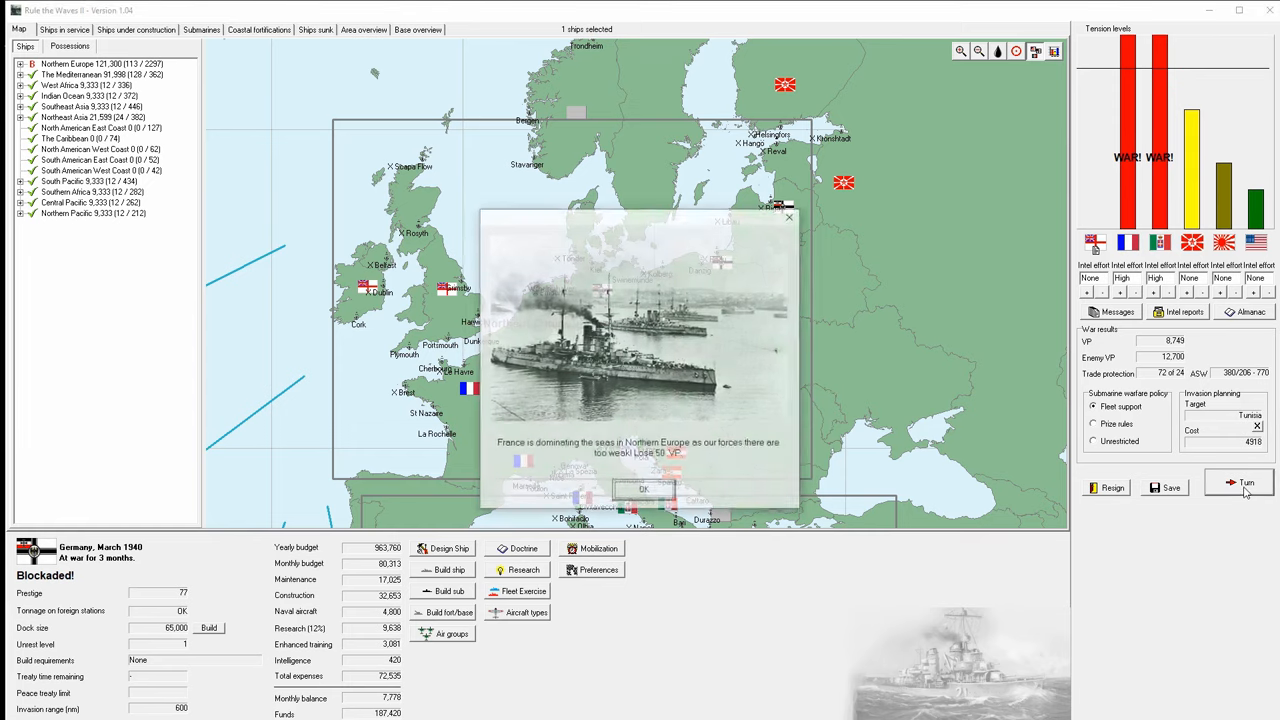
- Acknowledge the sea dominance, VP loss, Weissenburg work-up and spy reports to see the blueprints
left_click(636, 495)
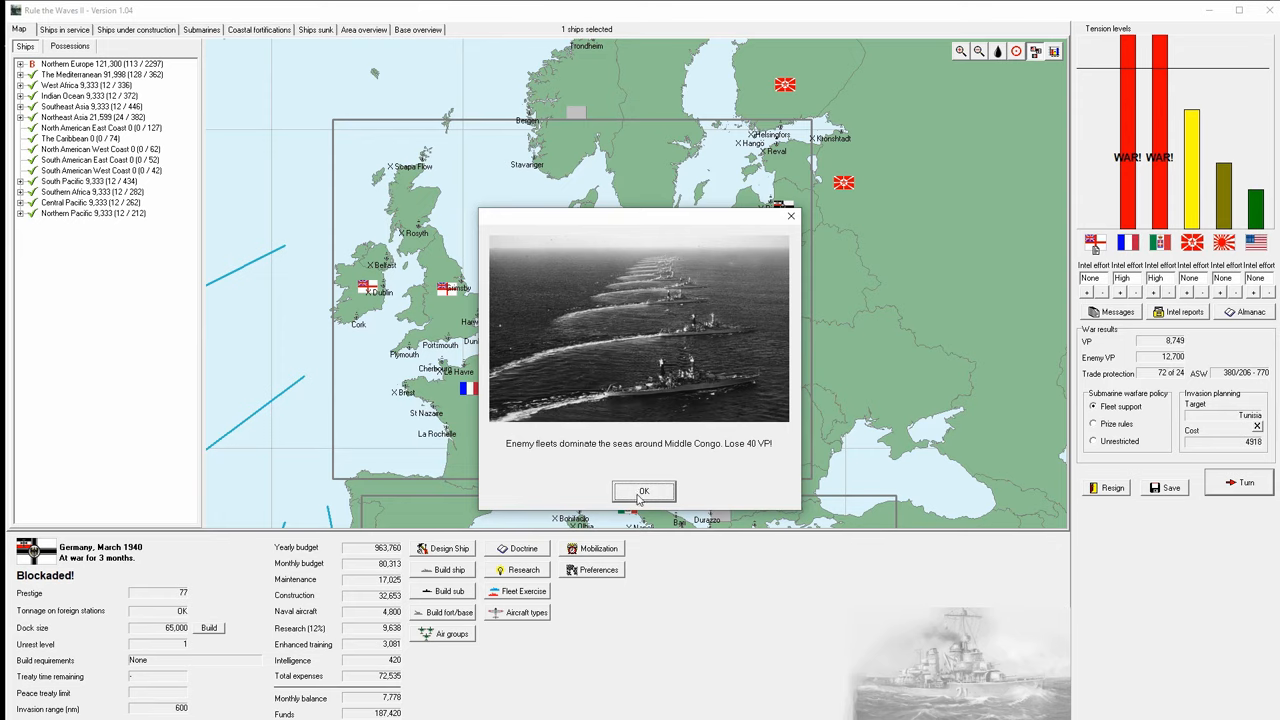
left_click(638, 497)
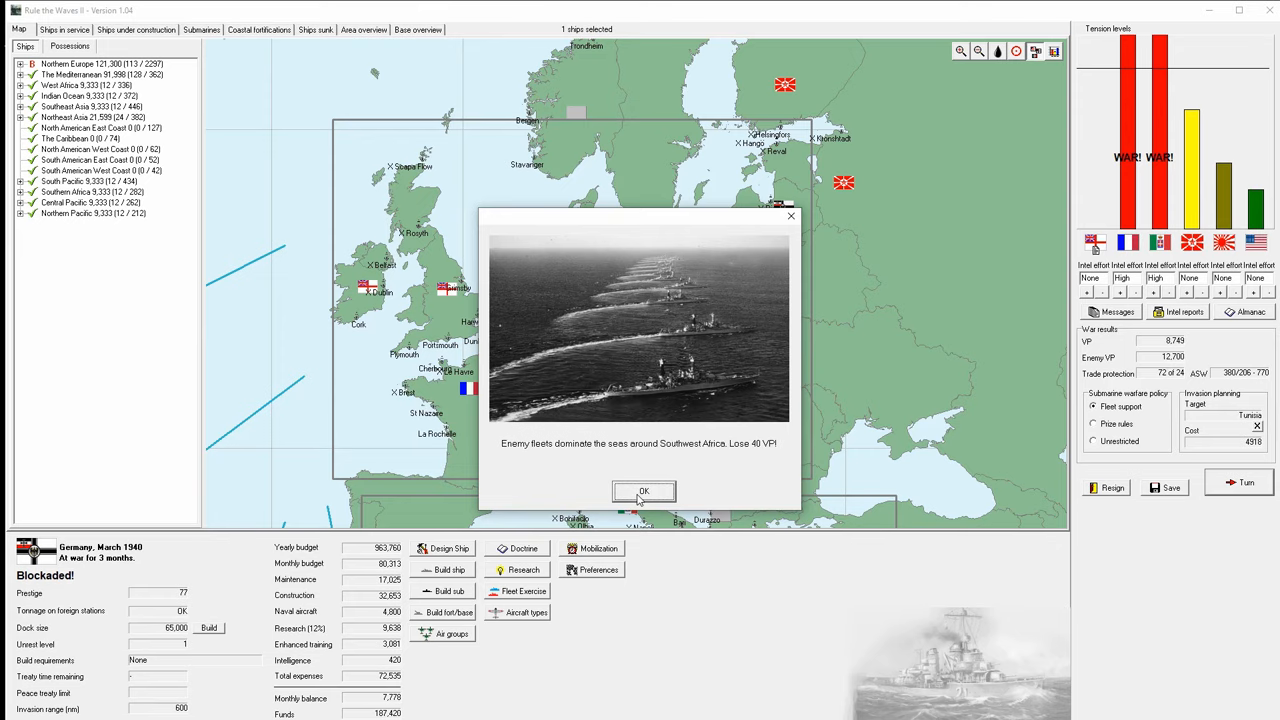
left_click(638, 497)
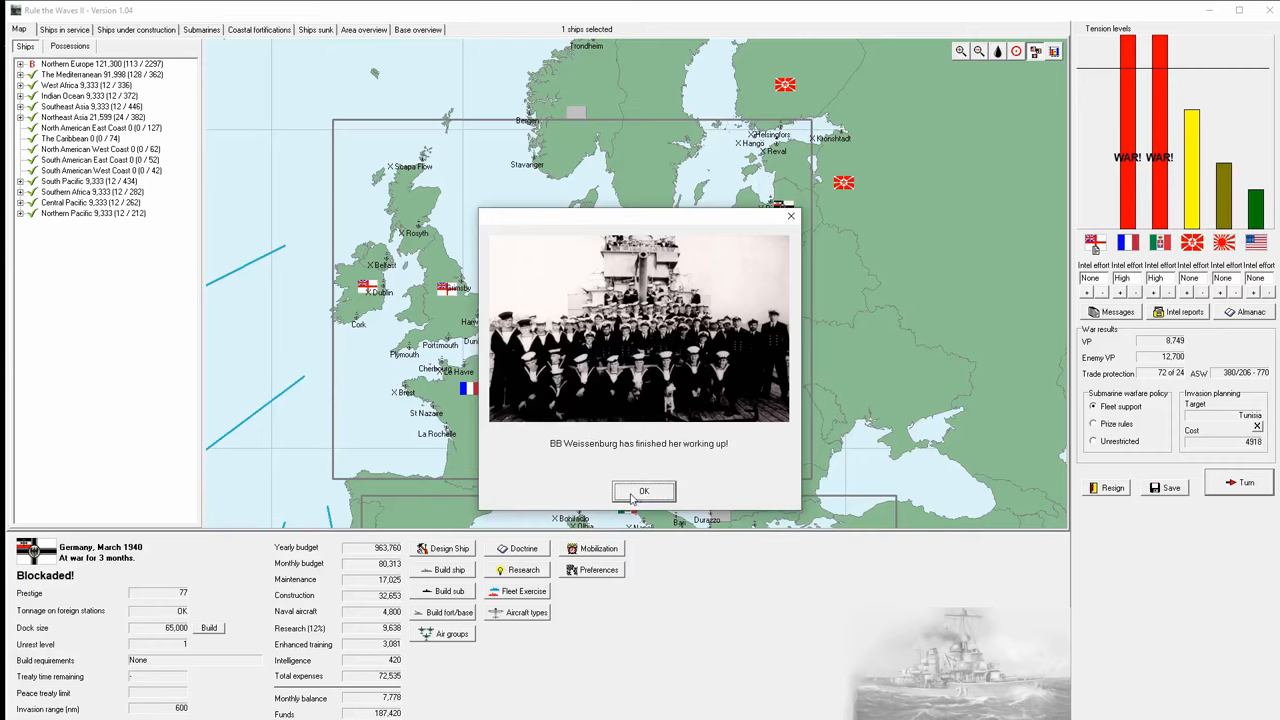
left_click(644, 491)
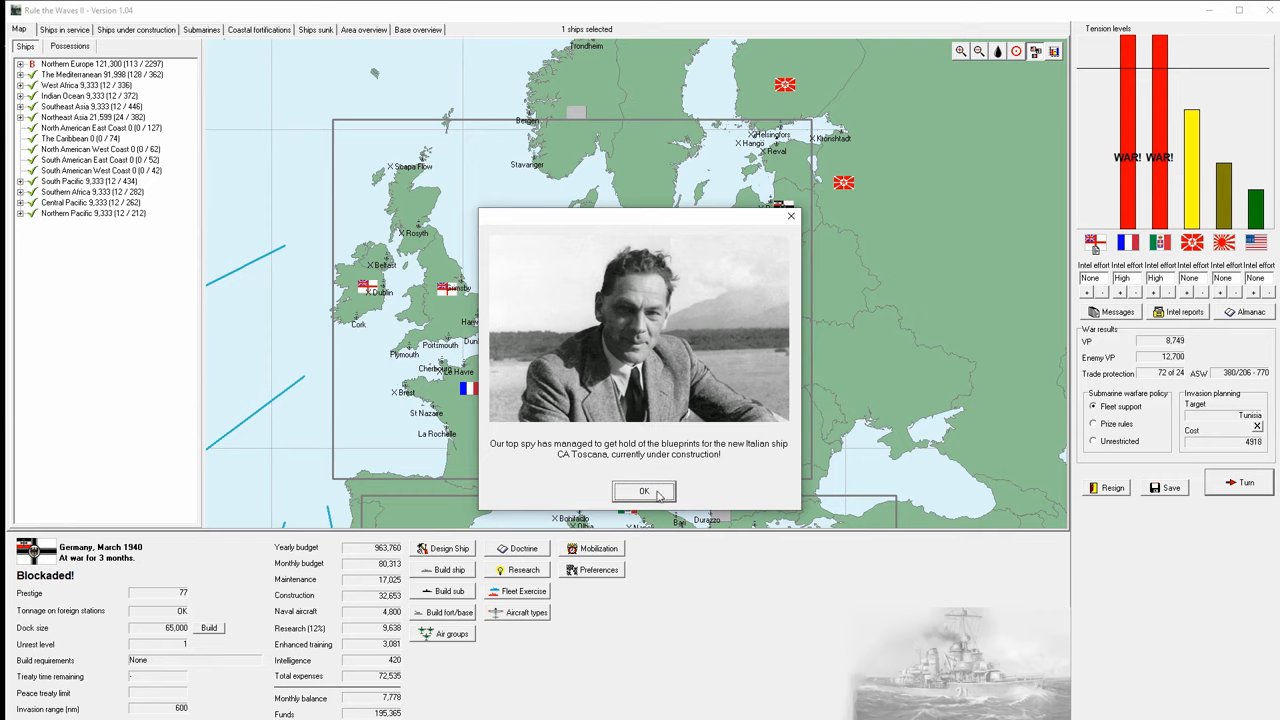
left_click(658, 494)
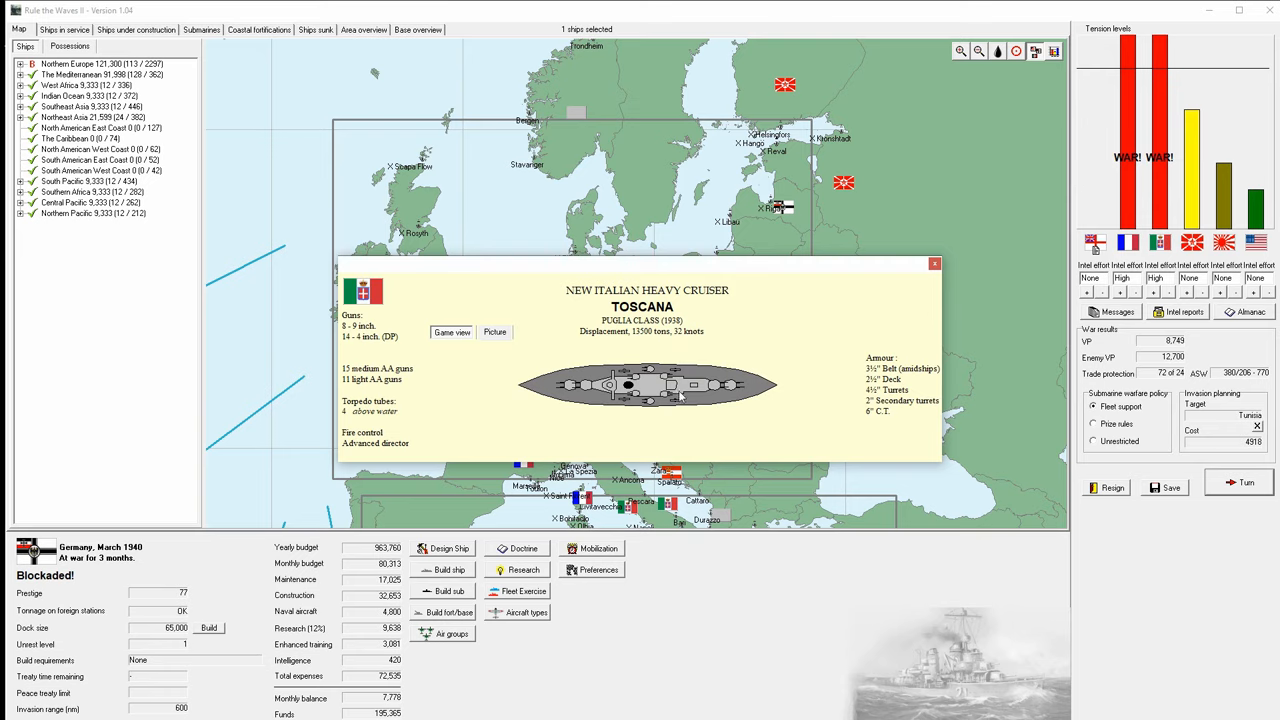
- Close the Toscana details, acknowledge the amphibious research and accept the new Arado dive bomber
left_click(934, 265)
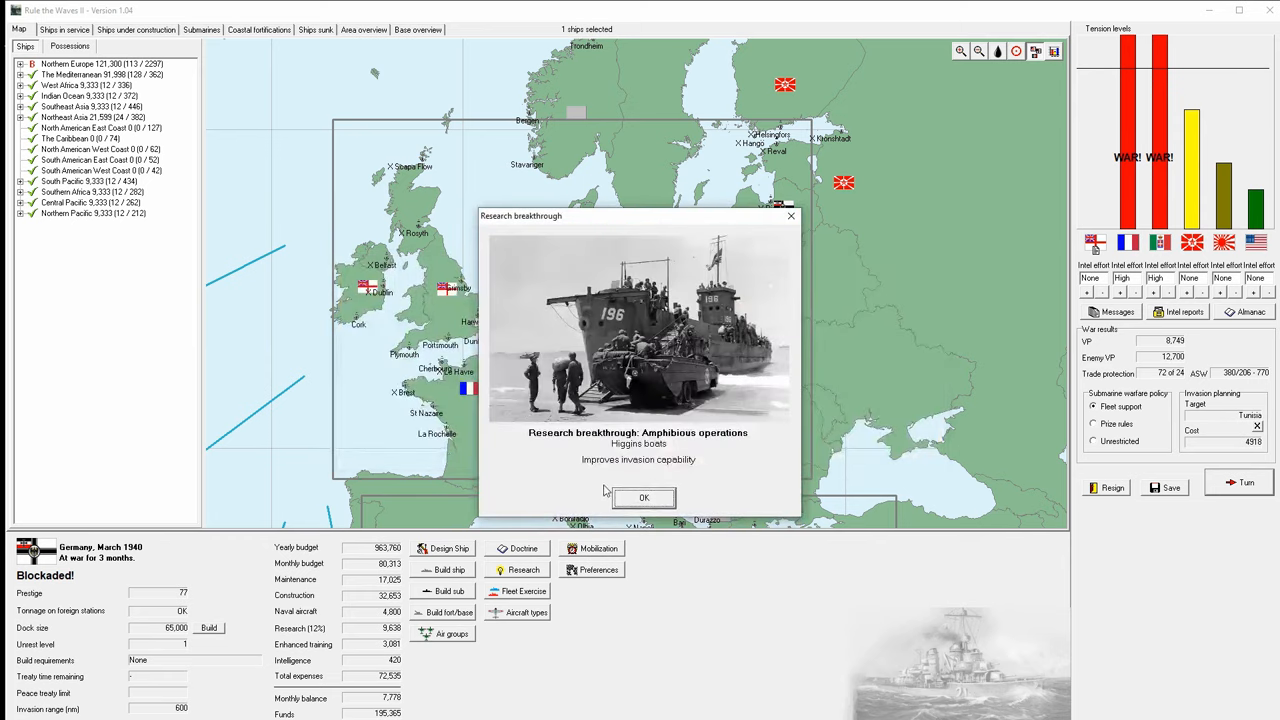
left_click(642, 499)
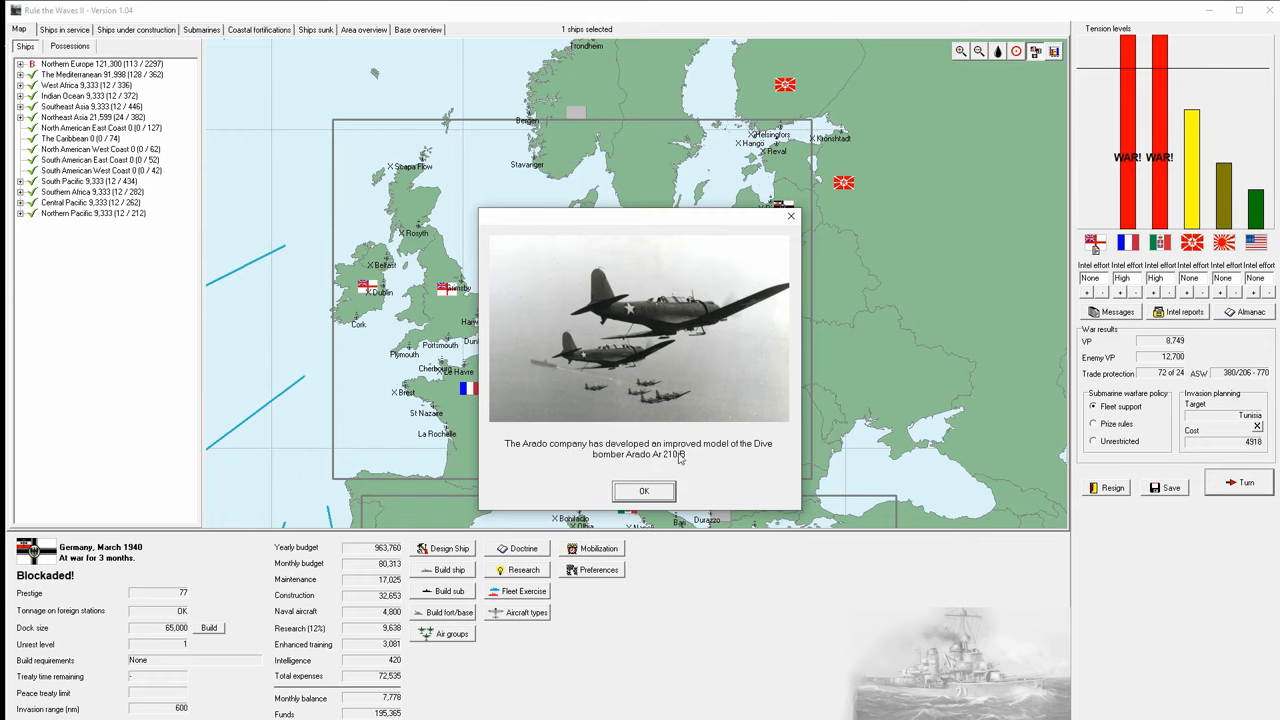
left_click(644, 491)
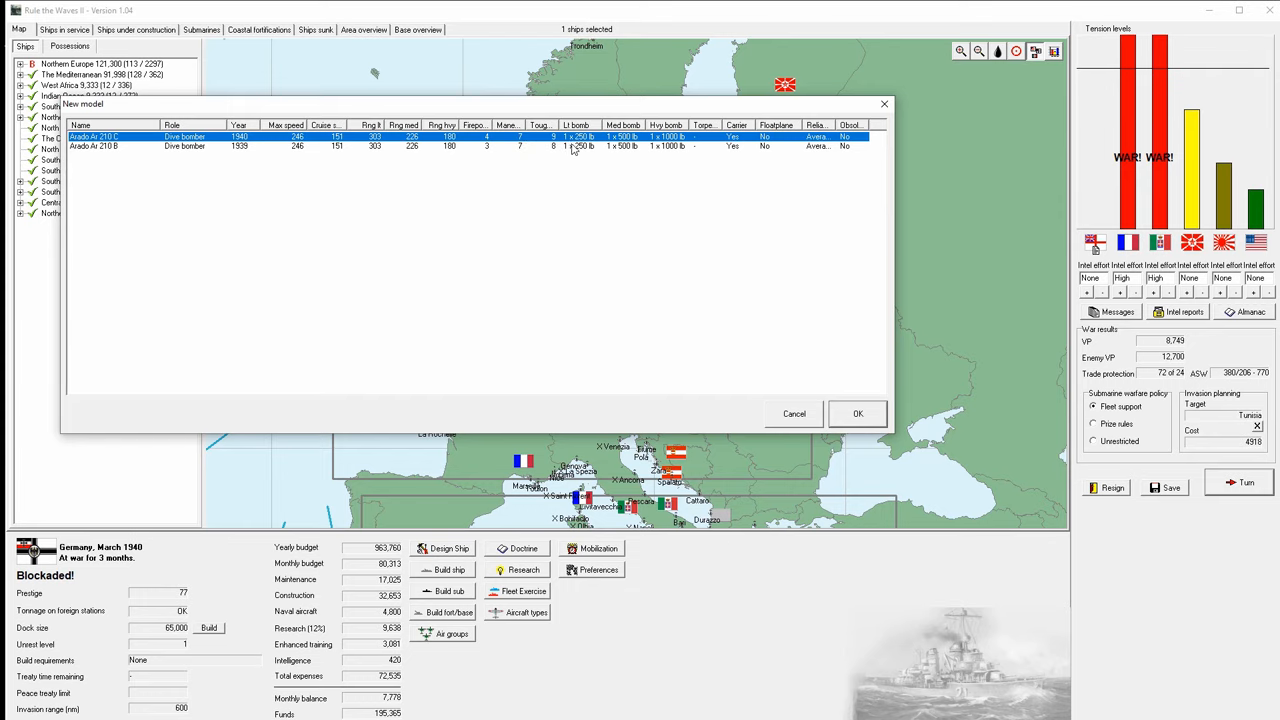
left_click(858, 414)
- Dismiss the submarine torpedo and mine-sinking notices and the submarine warfare summary
left_click(644, 491)
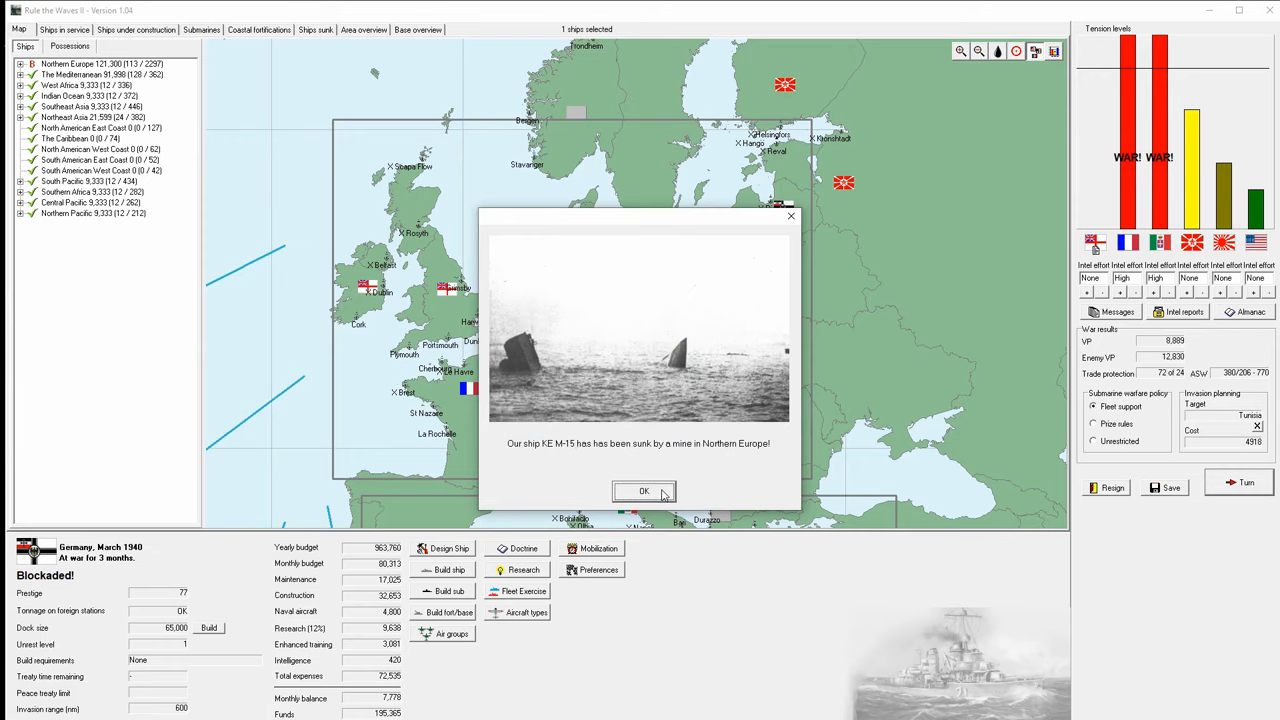
left_click(644, 491)
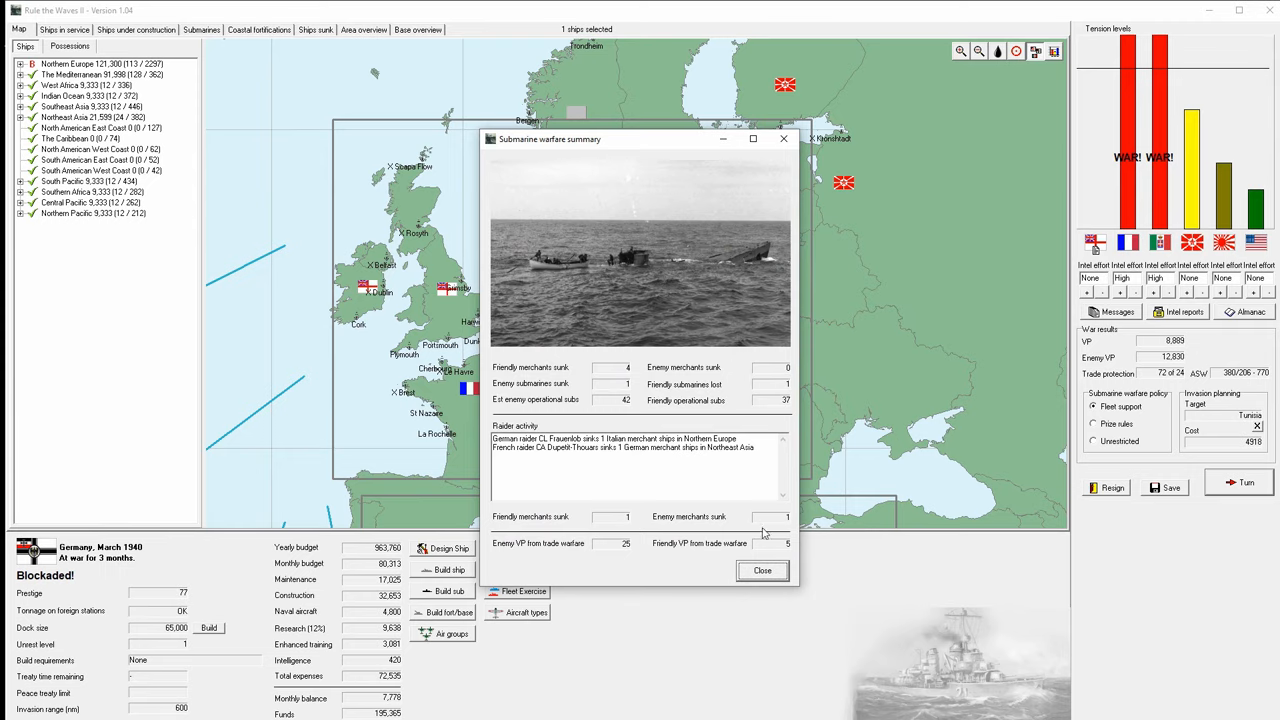
left_click(762, 571)
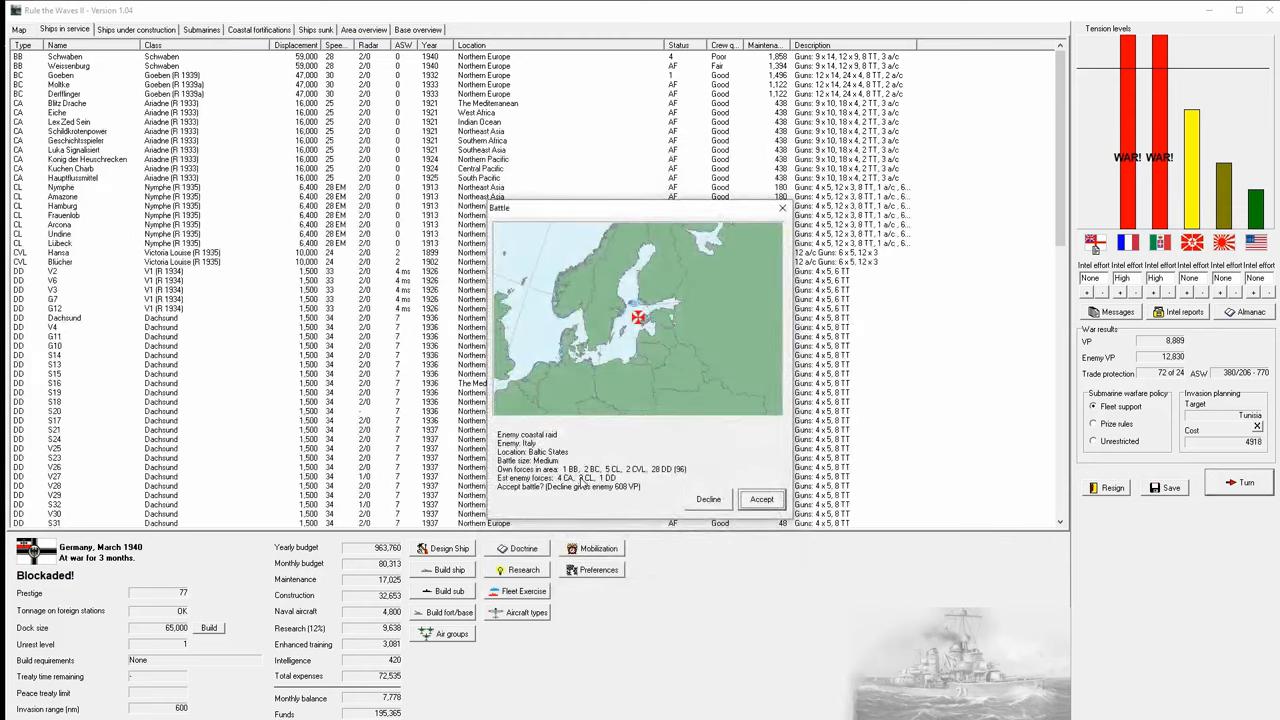
- Accept the Italian coastal raid battle in the Baltic States
left_click(768, 500)
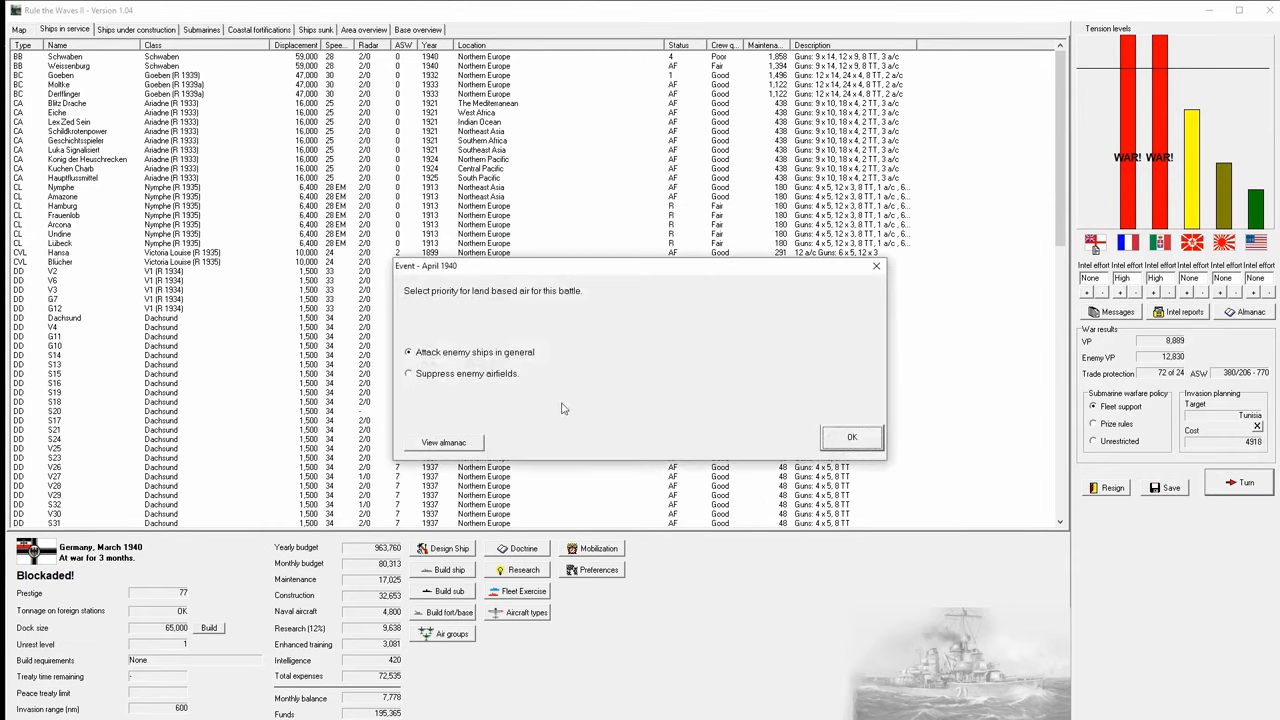
- Confirm air attacks on enemy ships, select Destroyer Division 26 and run the battle at ultra fast speed
left_click(851, 438)
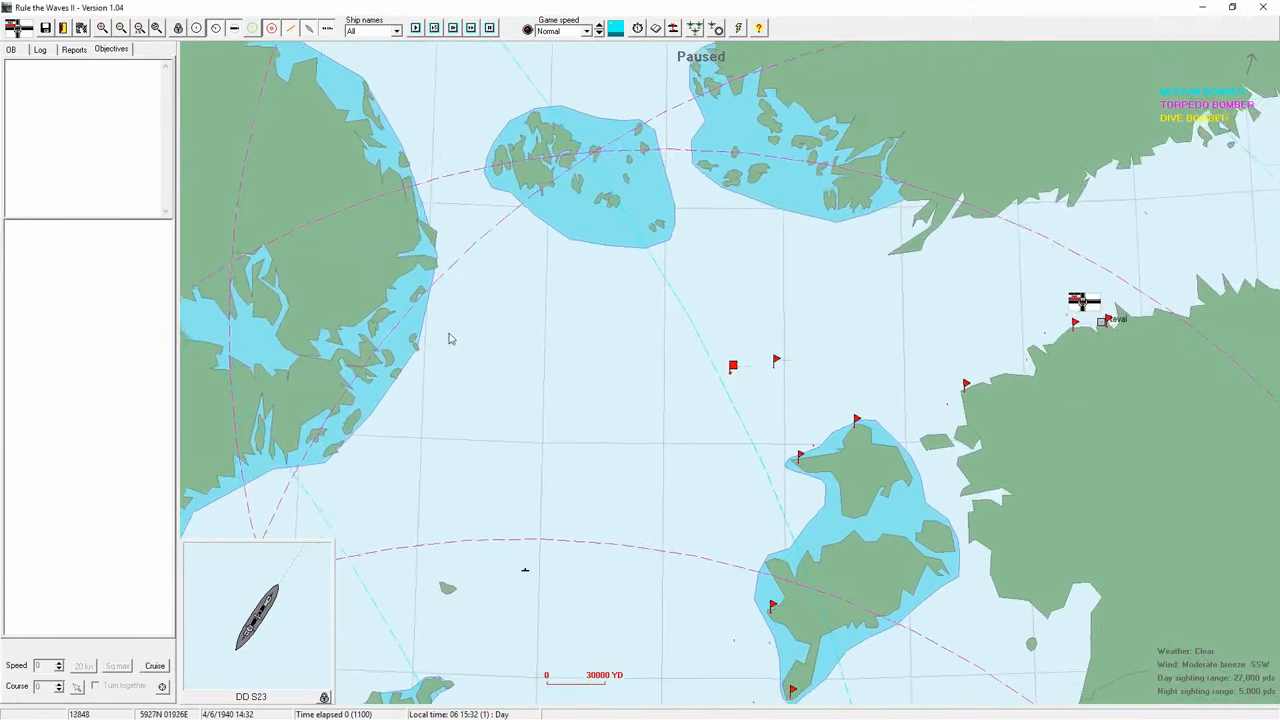
scroll(434, 338, "up", 3)
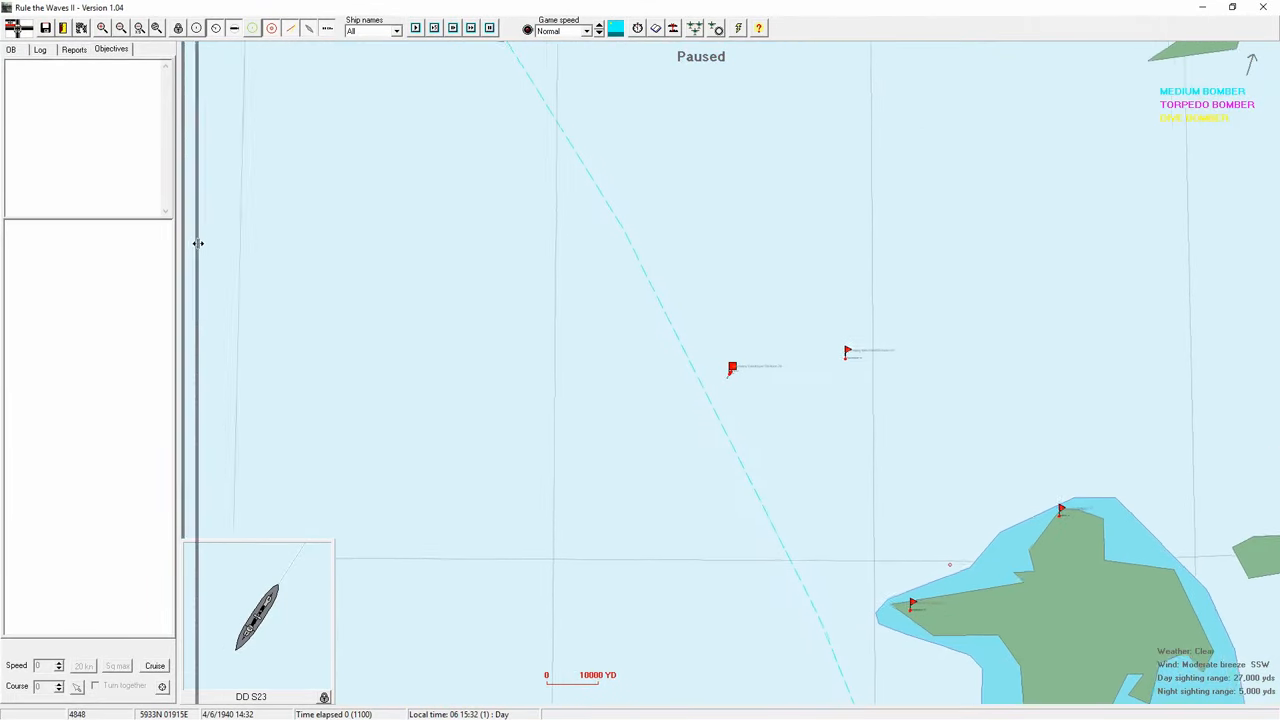
left_click_drag(200, 243, 230, 243)
scroll(600, 300, "up", 2)
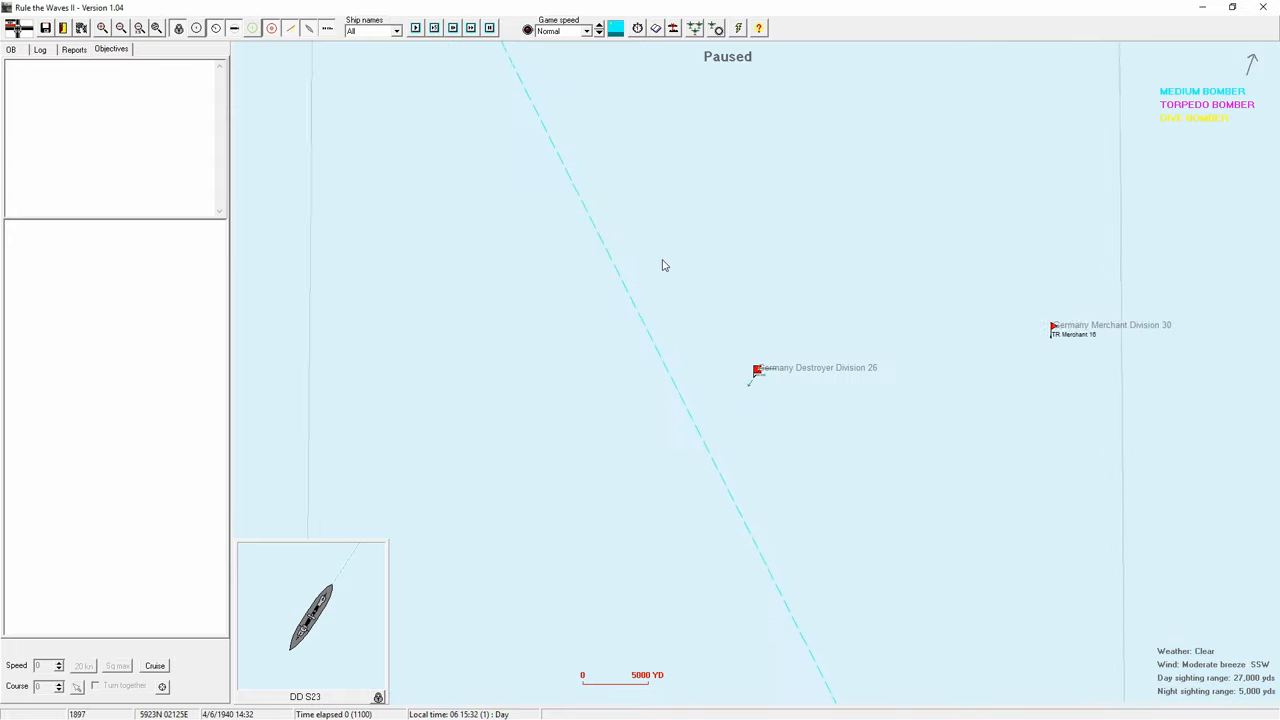
scroll(770, 385, "up", 2)
left_click(757, 372)
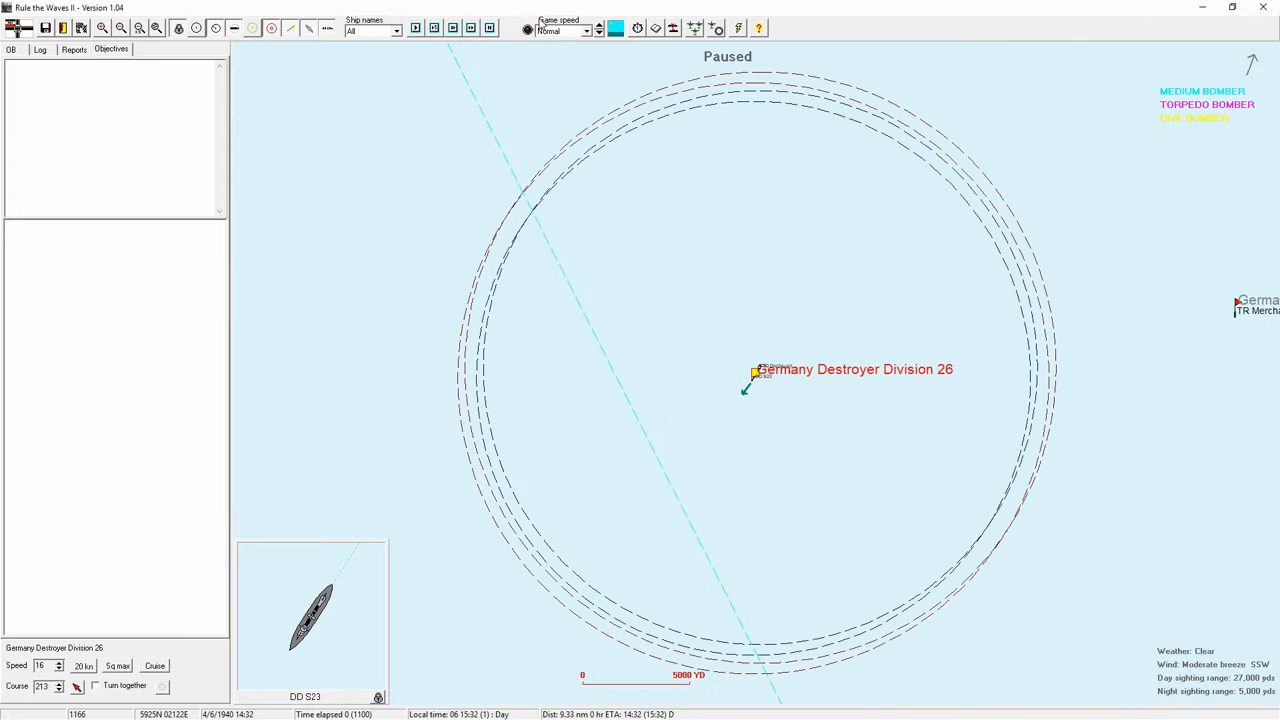
left_click(471, 28)
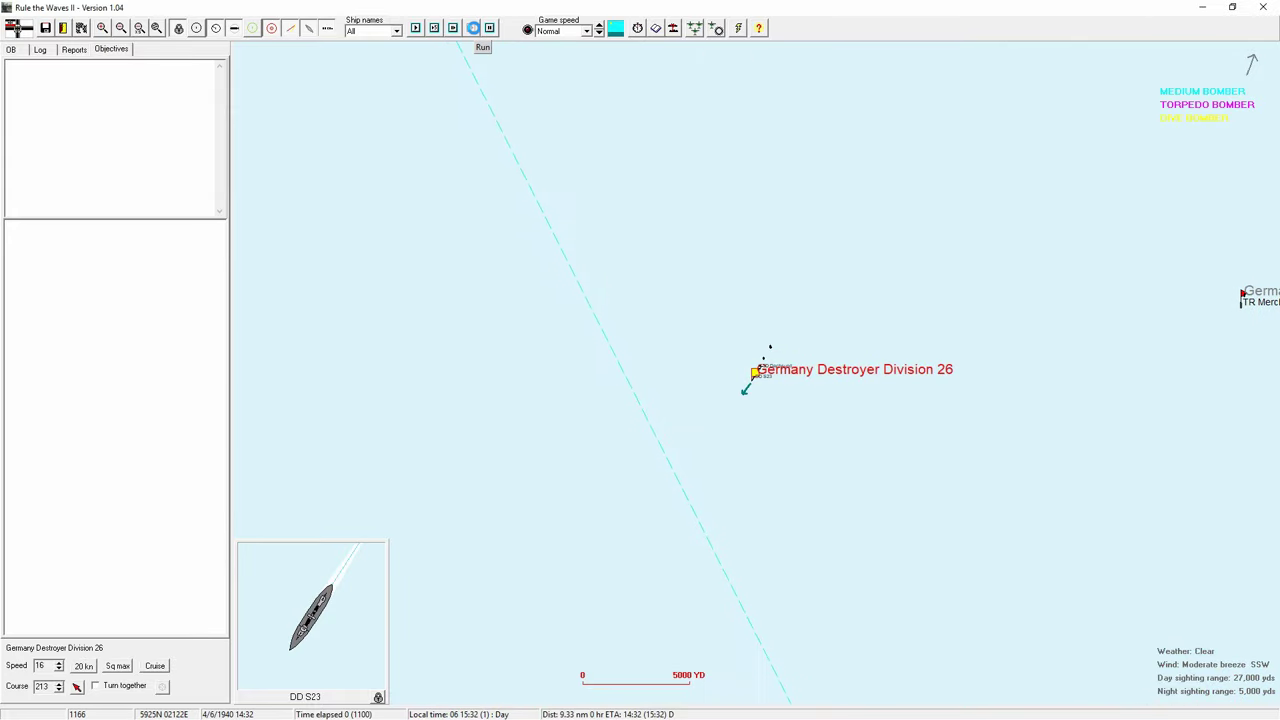
left_click(557, 30)
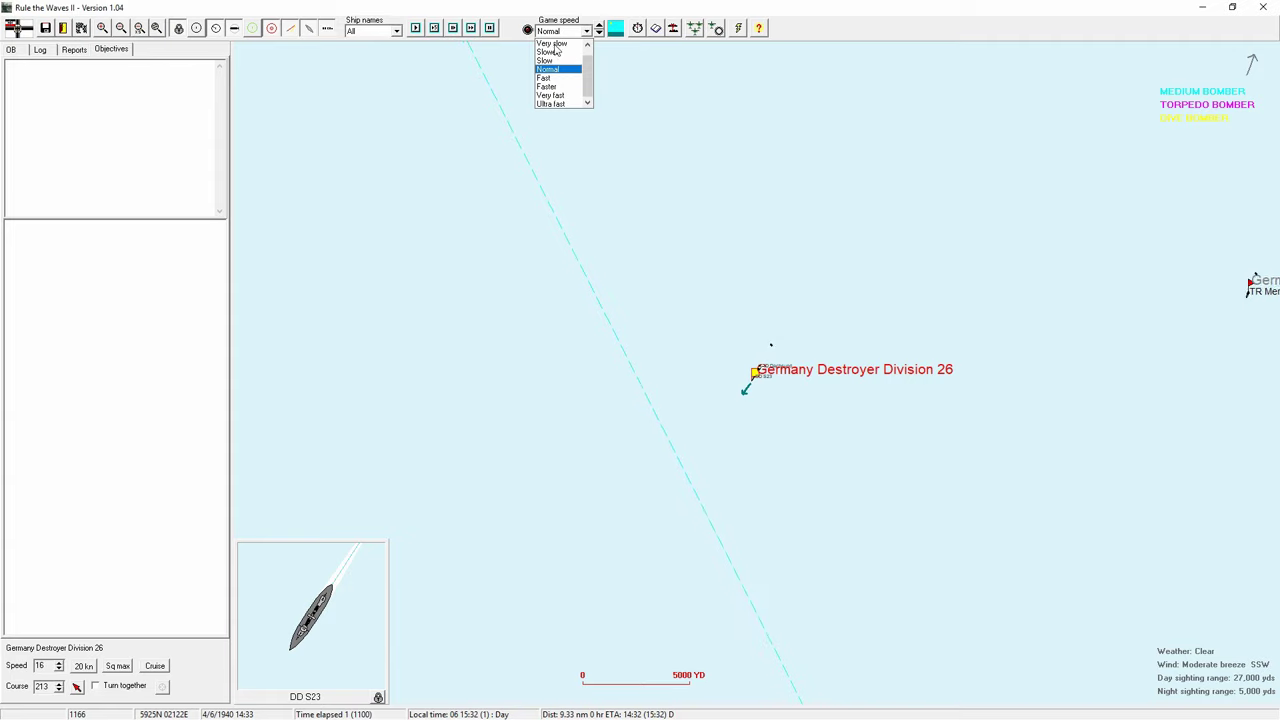
left_click(555, 103)
scroll(587, 243, "down", 3)
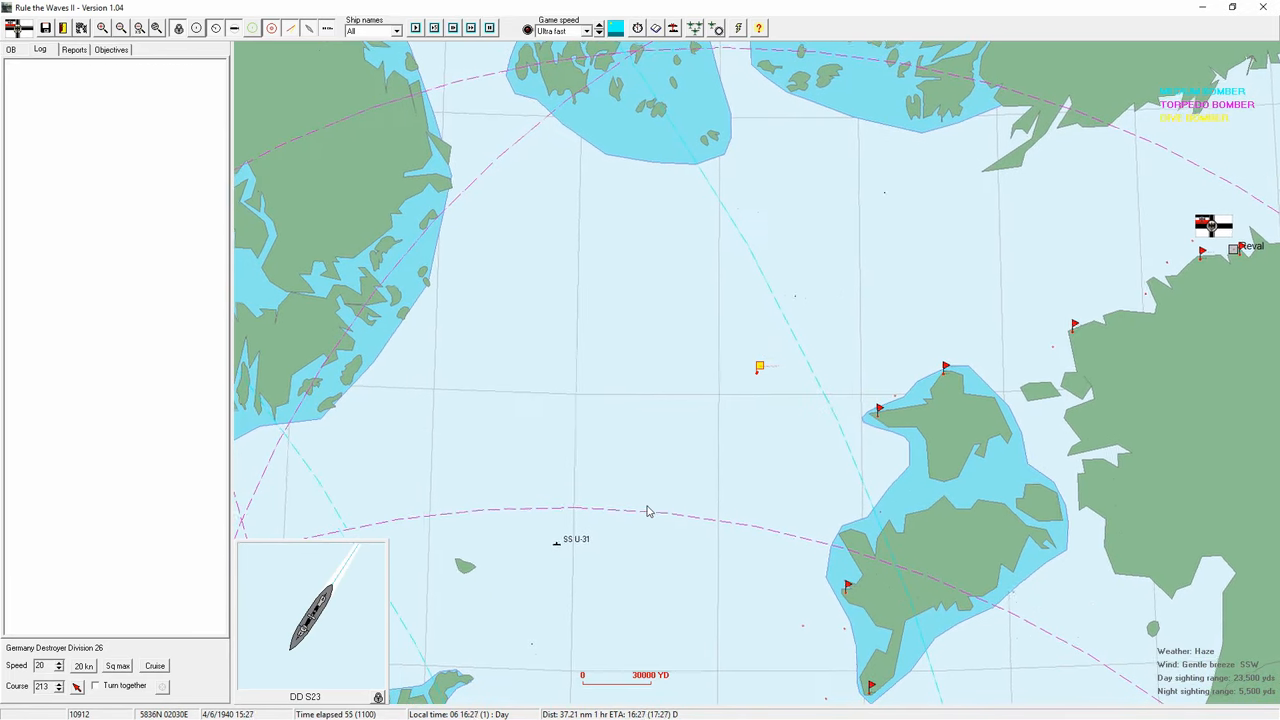
scroll(686, 480, "down", 1)
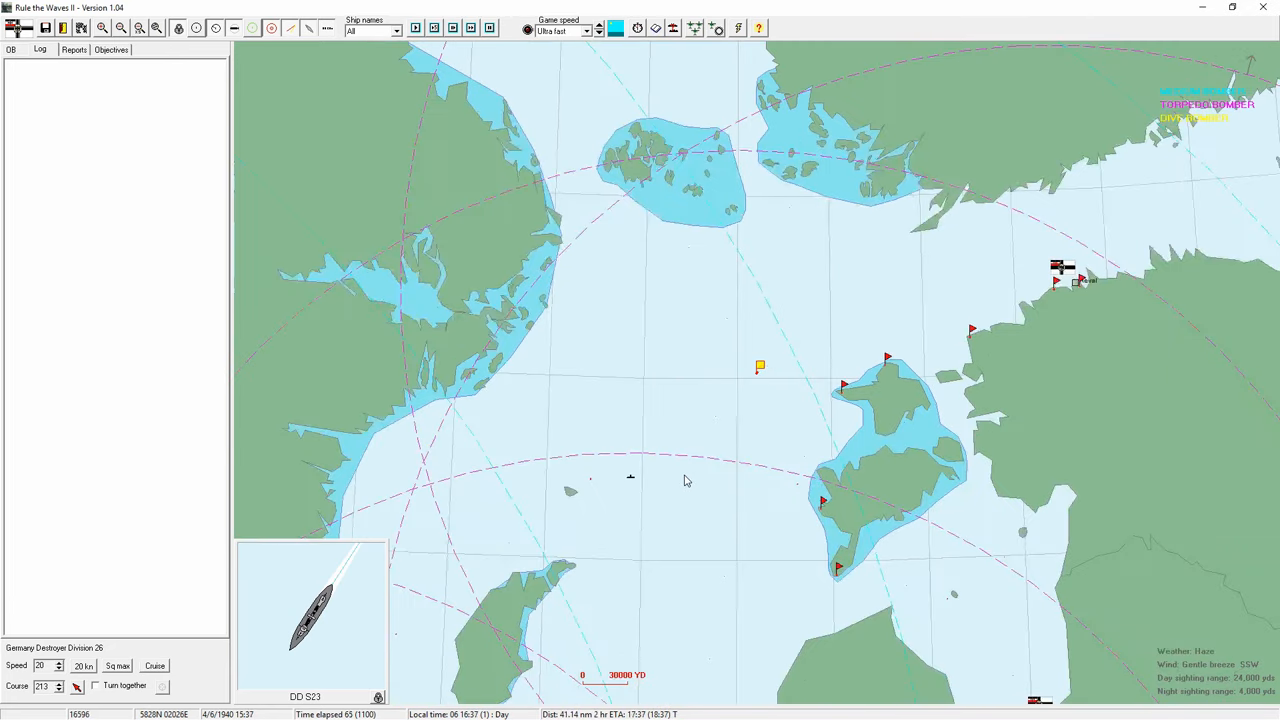
scroll(686, 480, "down", 1)
scroll(686, 480, "down", 1)
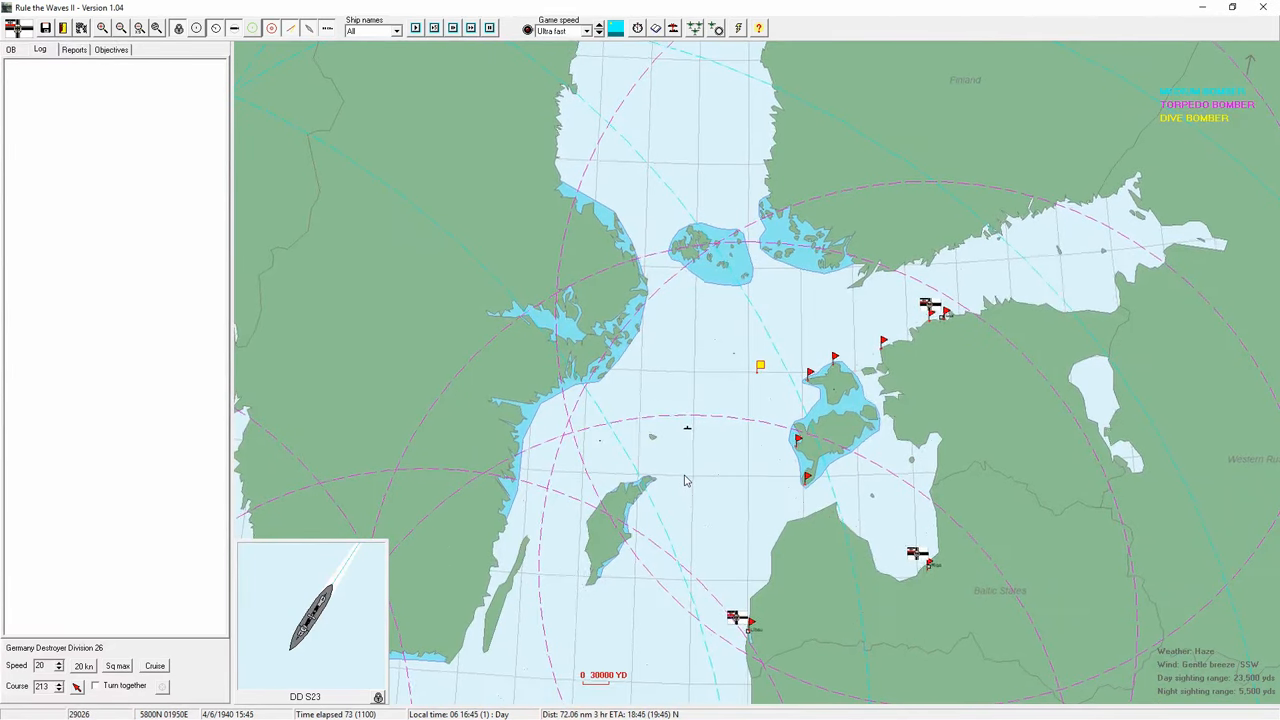
scroll(708, 372, "up", 1)
scroll(720, 383, "up", 1)
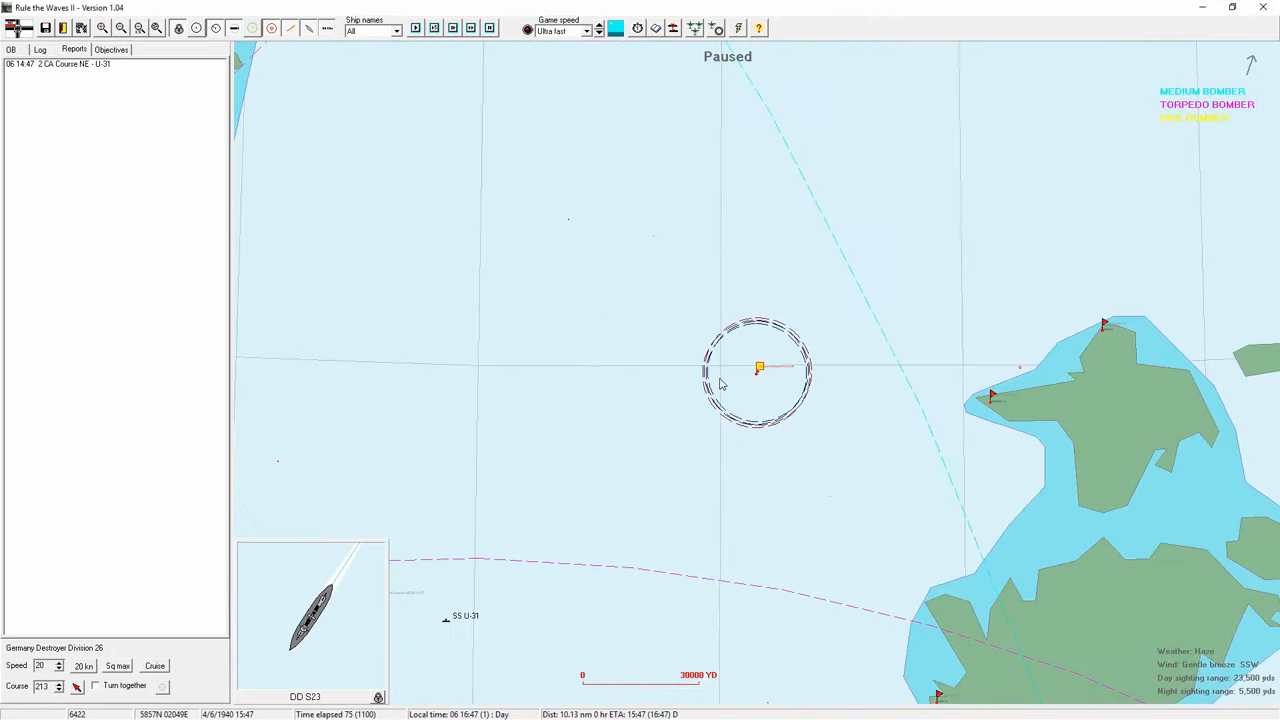
- View U-31's two-cruiser sighting on the map and advance the battle a few minutes
left_click(60, 64)
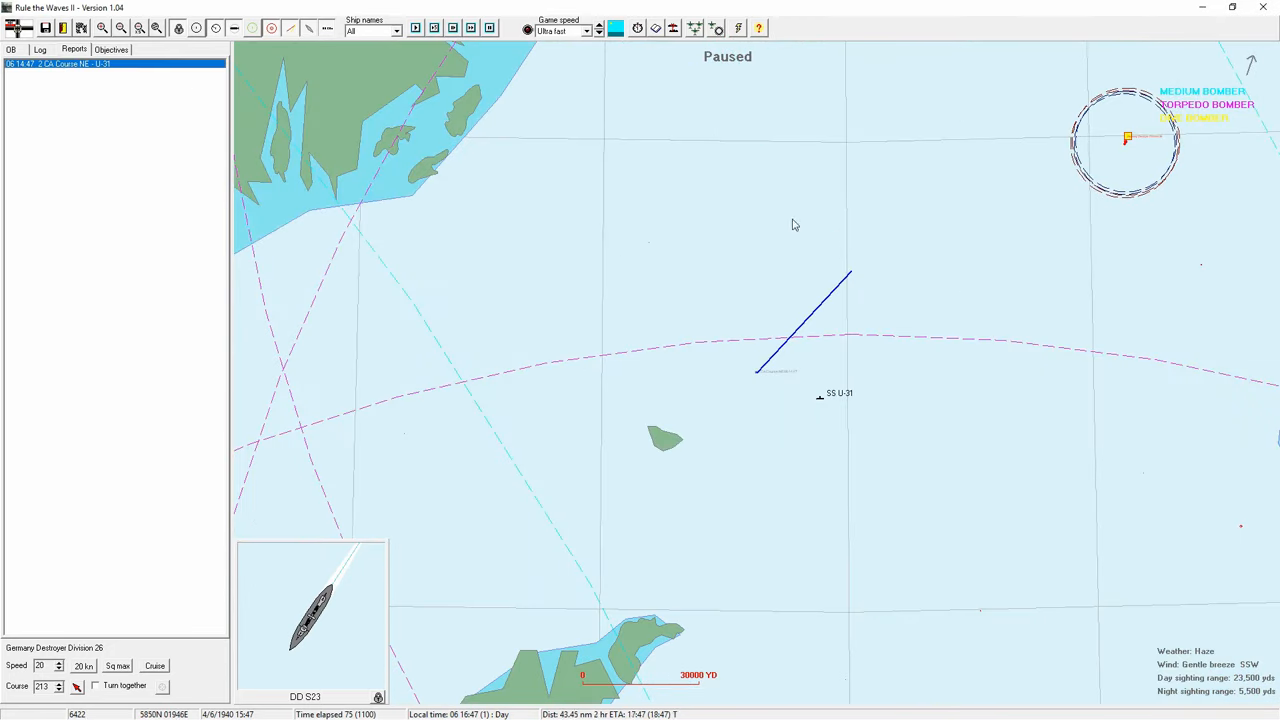
left_click_drag(830, 239, 700, 300)
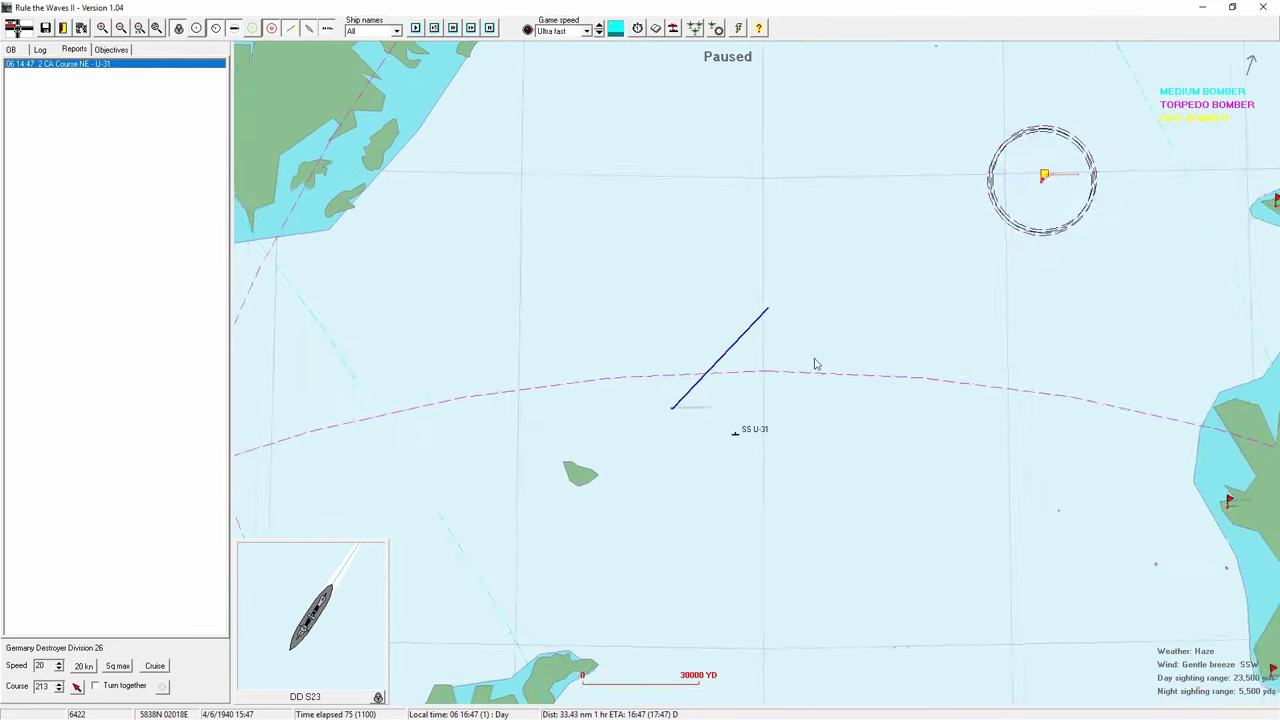
left_click(471, 28)
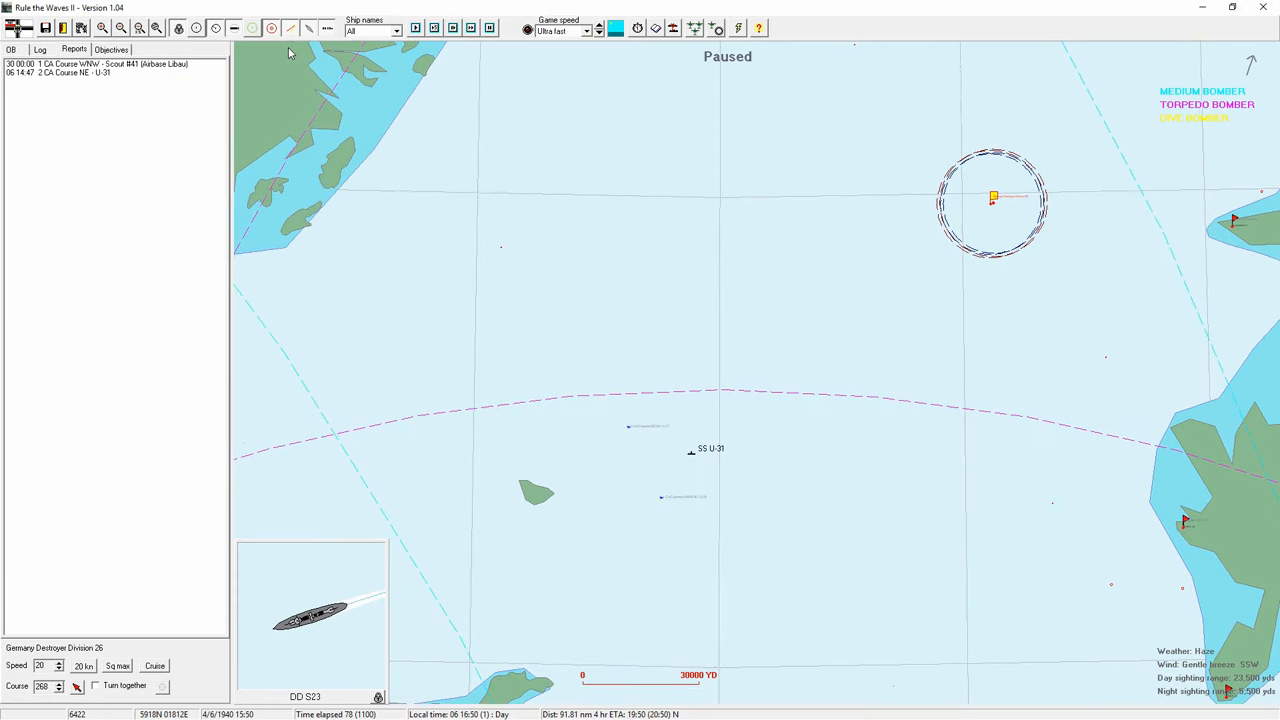
left_click(476, 28)
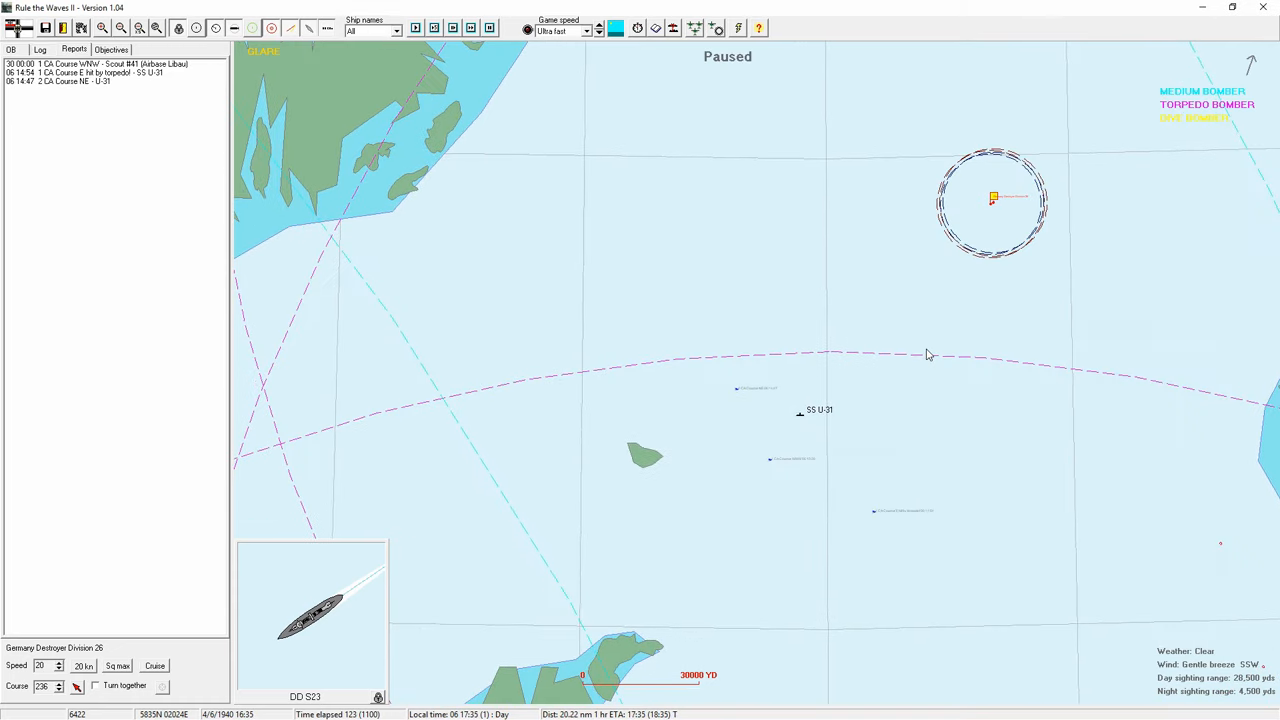
scroll(927, 340, "up", 1)
scroll(900, 360, "up", 1)
scroll(760, 420, "up", 1)
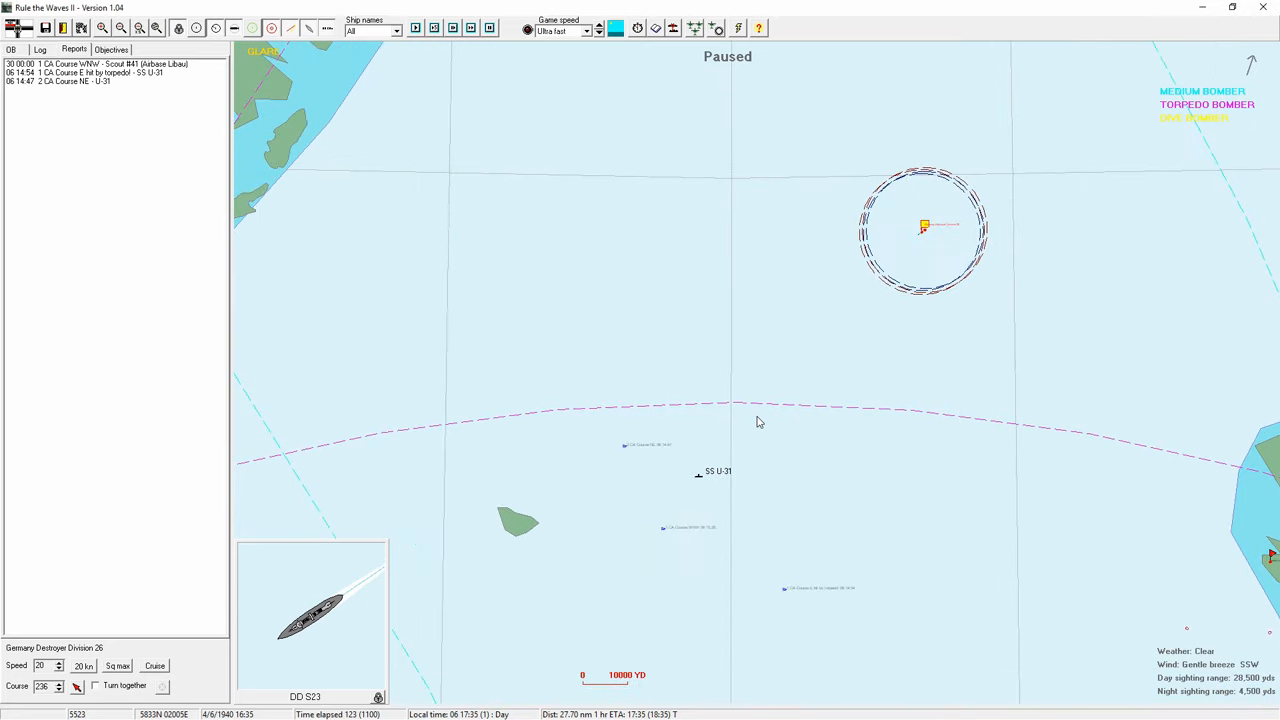
scroll(756, 420, "up", 1)
mouse_move(703, 434)
left_mouse_down()
mouse_move(742, 372)
mouse_move(730, 305)
left_mouse_up()
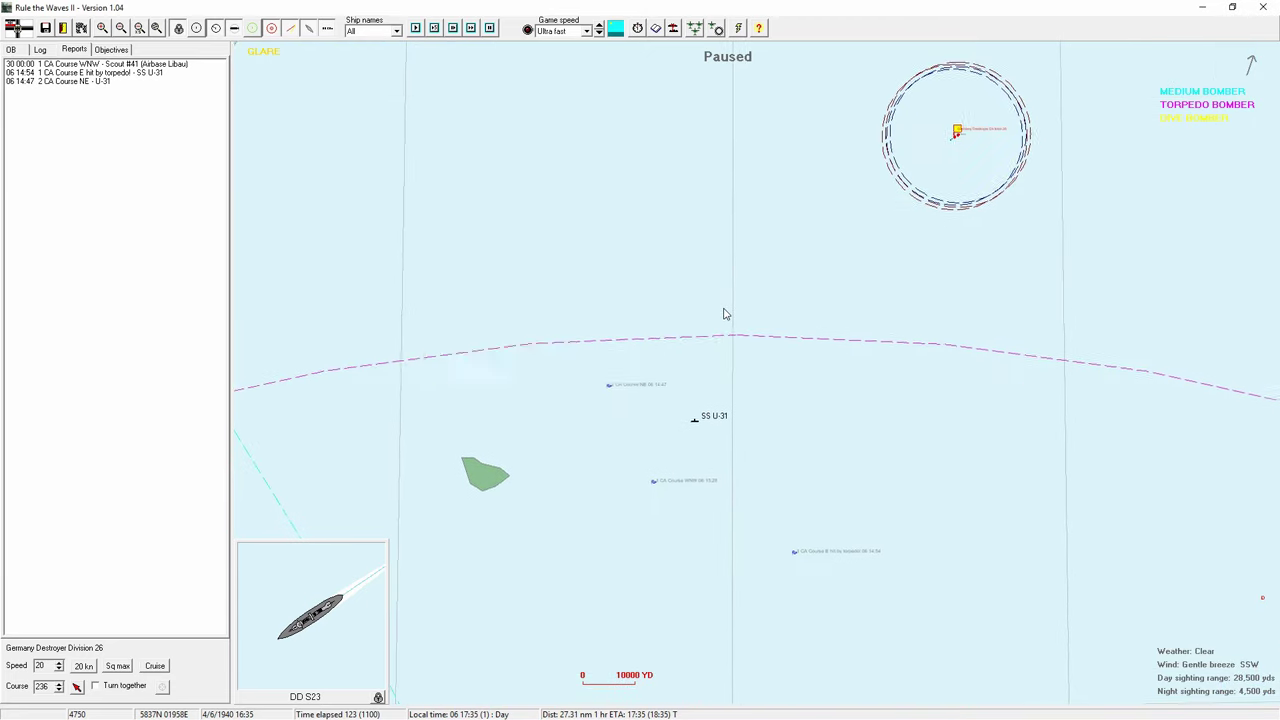
- Review the torpedo hit, westbound cruiser and northeast cruiser reports on the map, then resume the battle
left_click(101, 74)
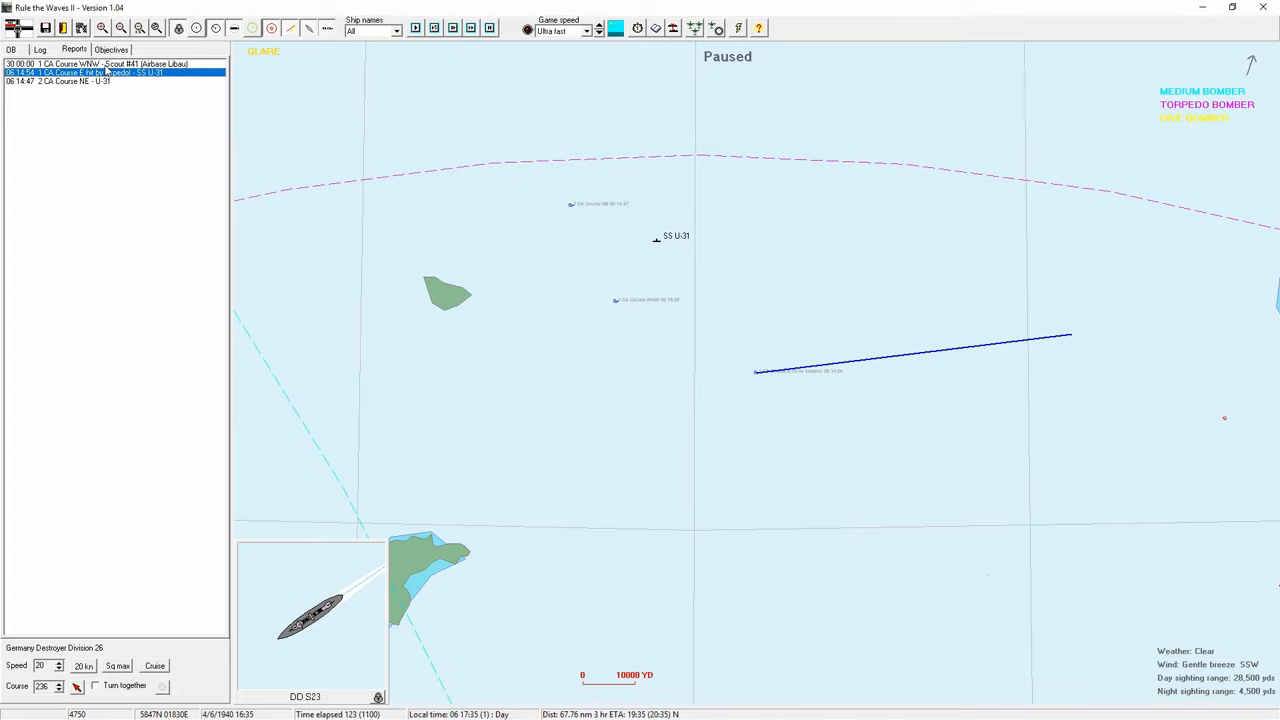
left_click(104, 64)
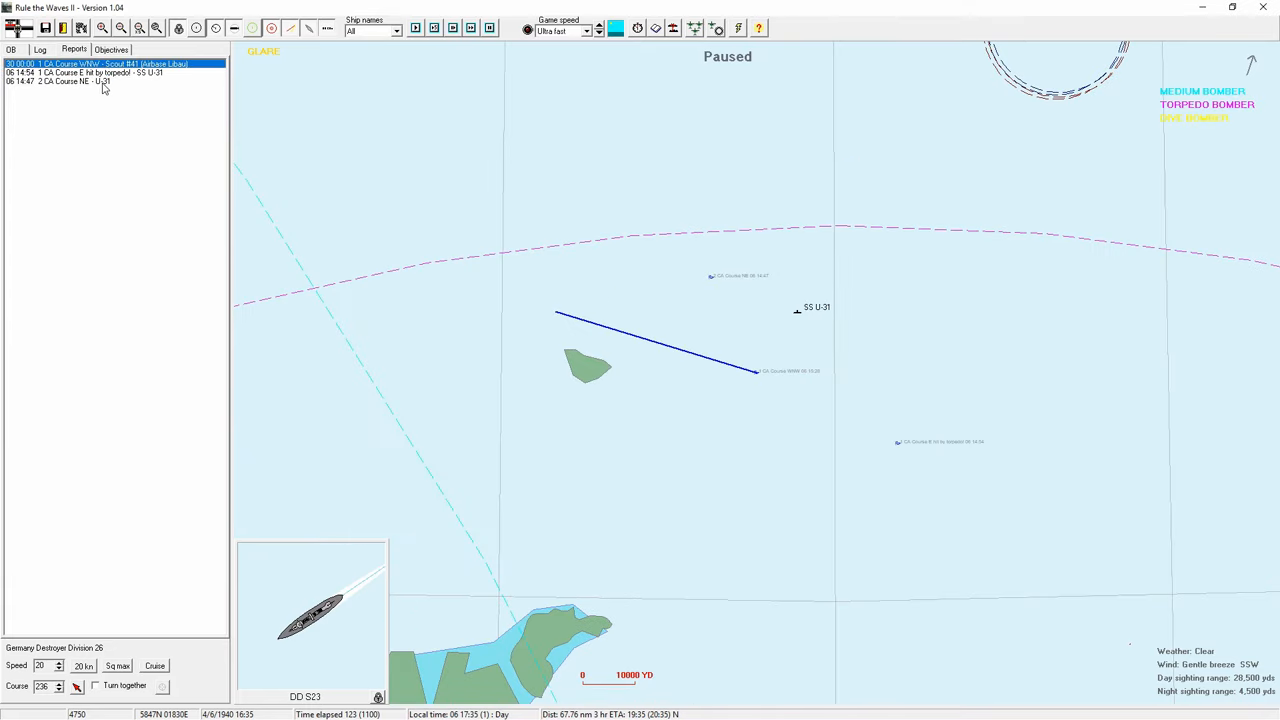
left_click(103, 82)
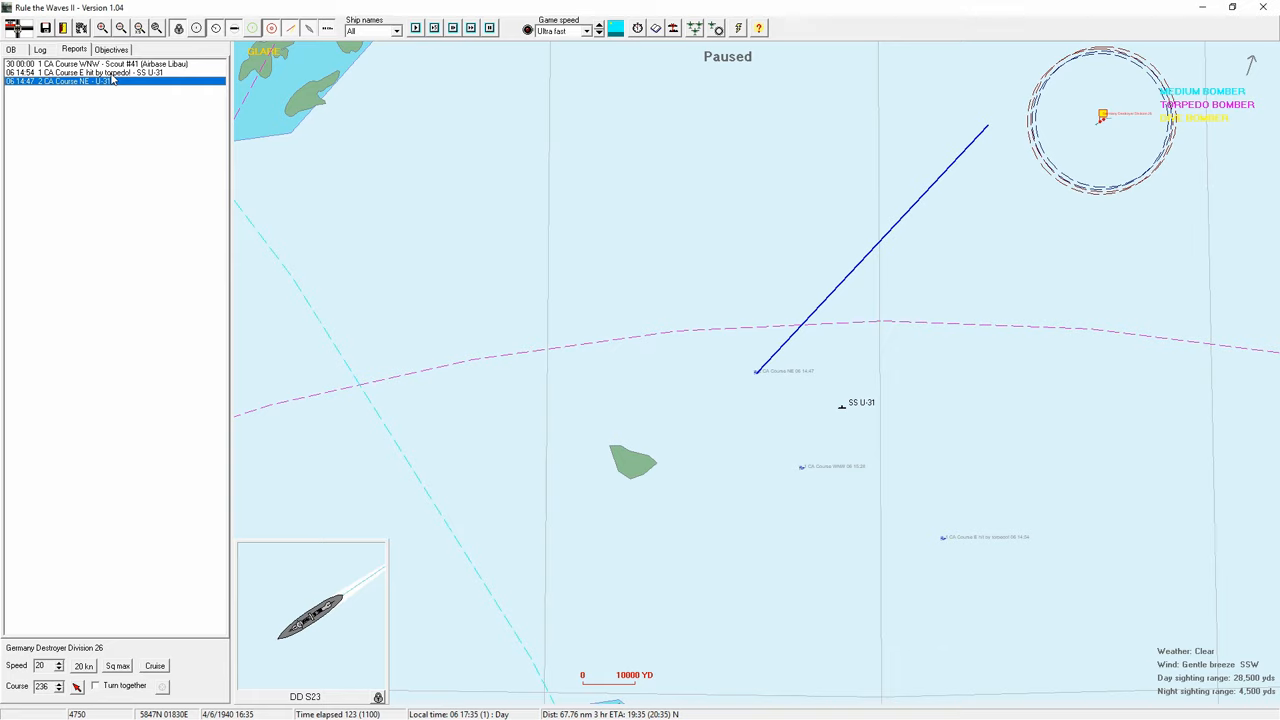
left_click(118, 74)
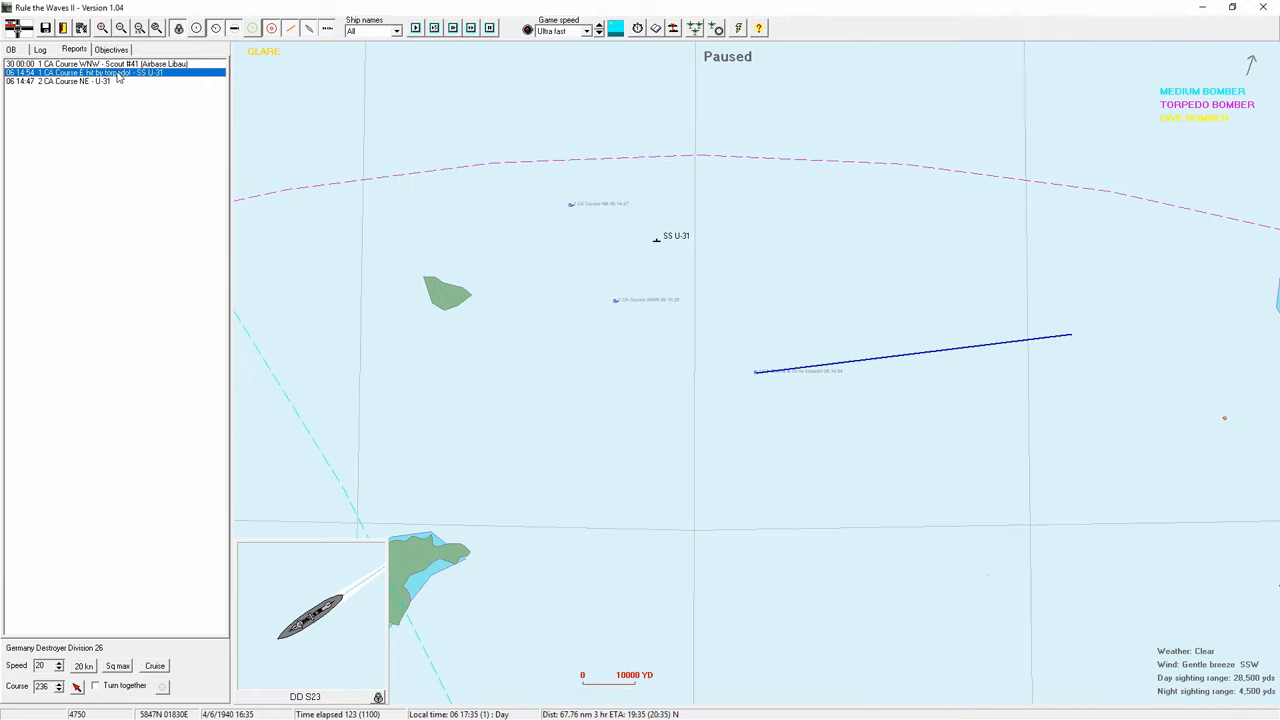
left_click(109, 82)
left_click_drag(875, 299, 731, 302)
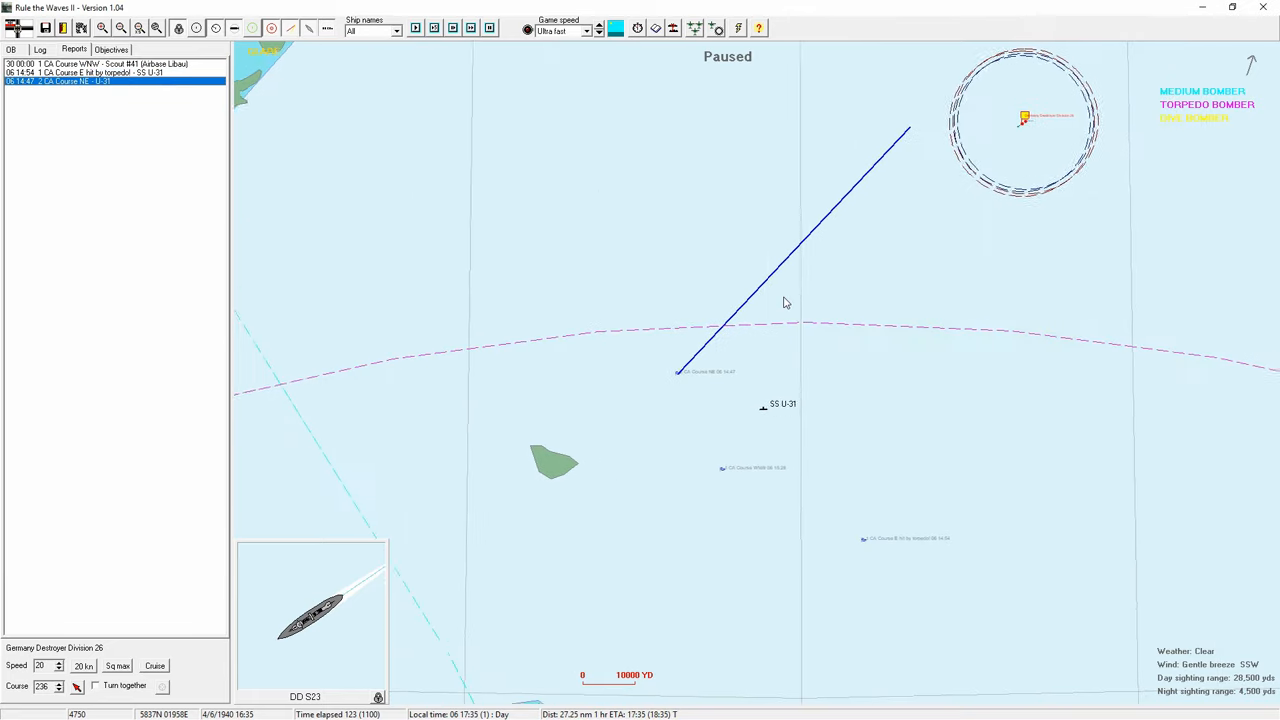
left_click(98, 74)
left_click_drag(1070, 335, 828, 397)
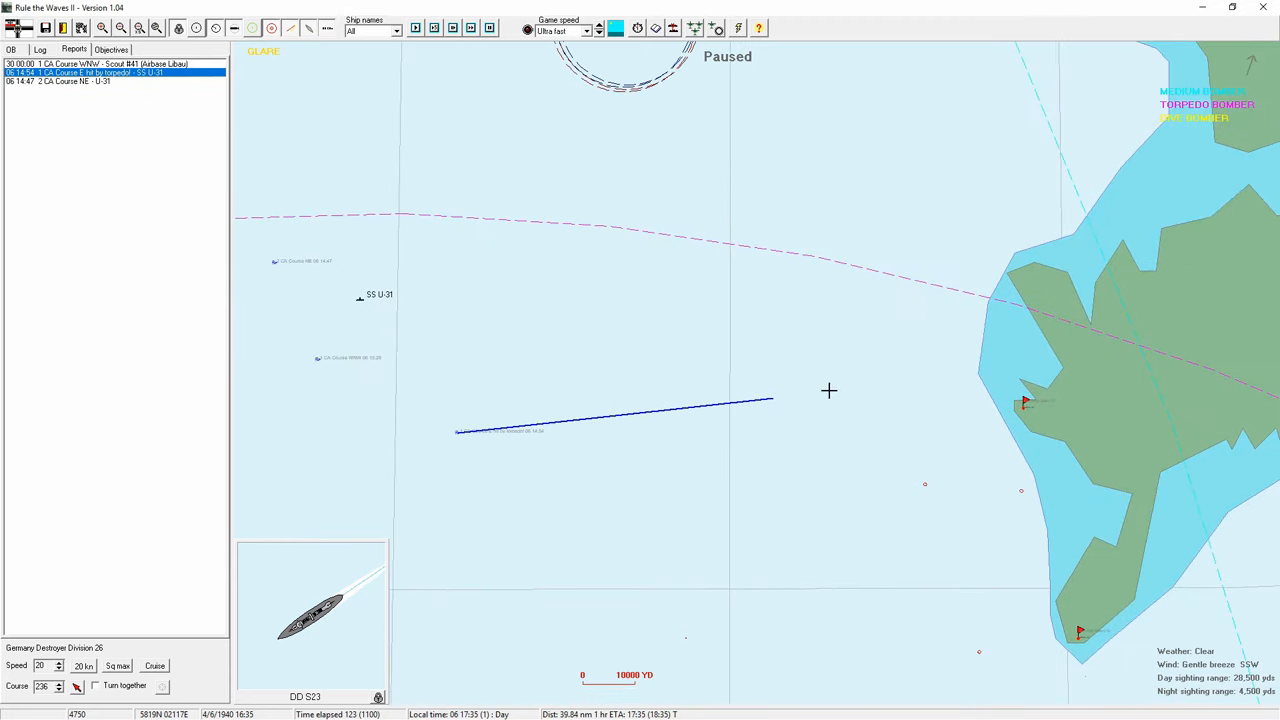
left_click(471, 28)
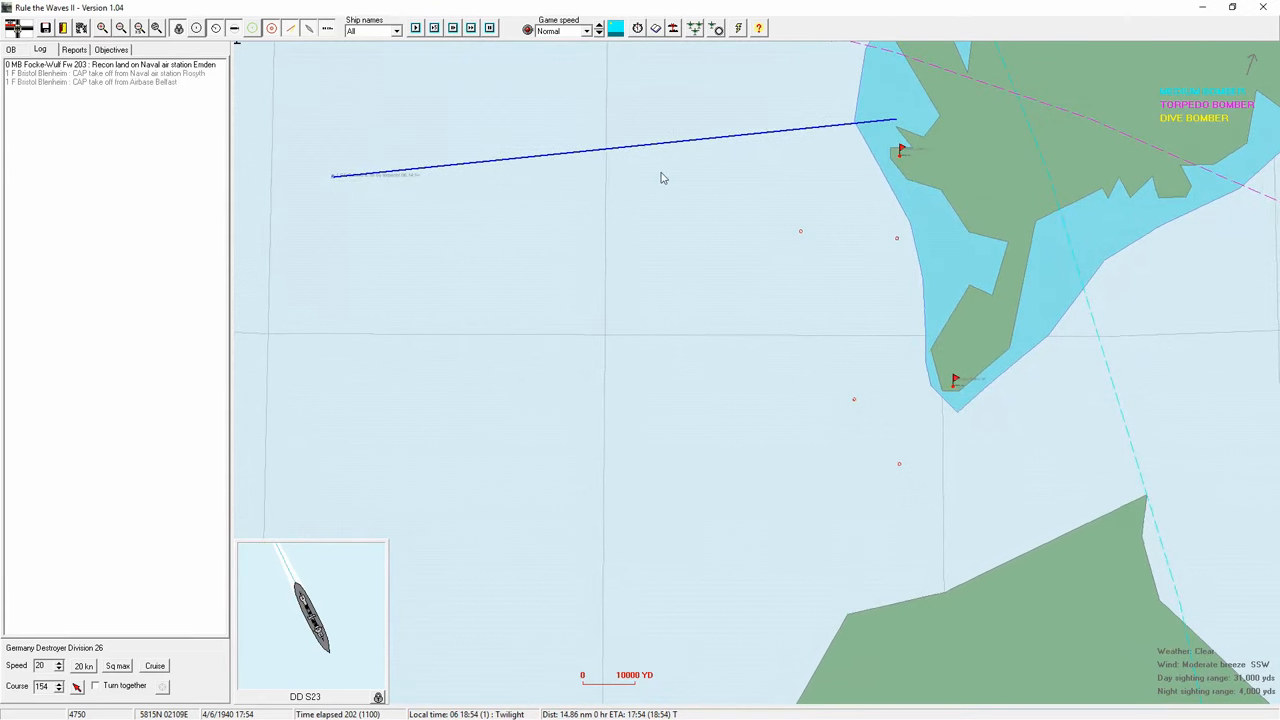
- Pause, locate Germany Division 31 in the order of battle tree and centre the map on it, then resume
key("space")
scroll(663, 177, "up", 2)
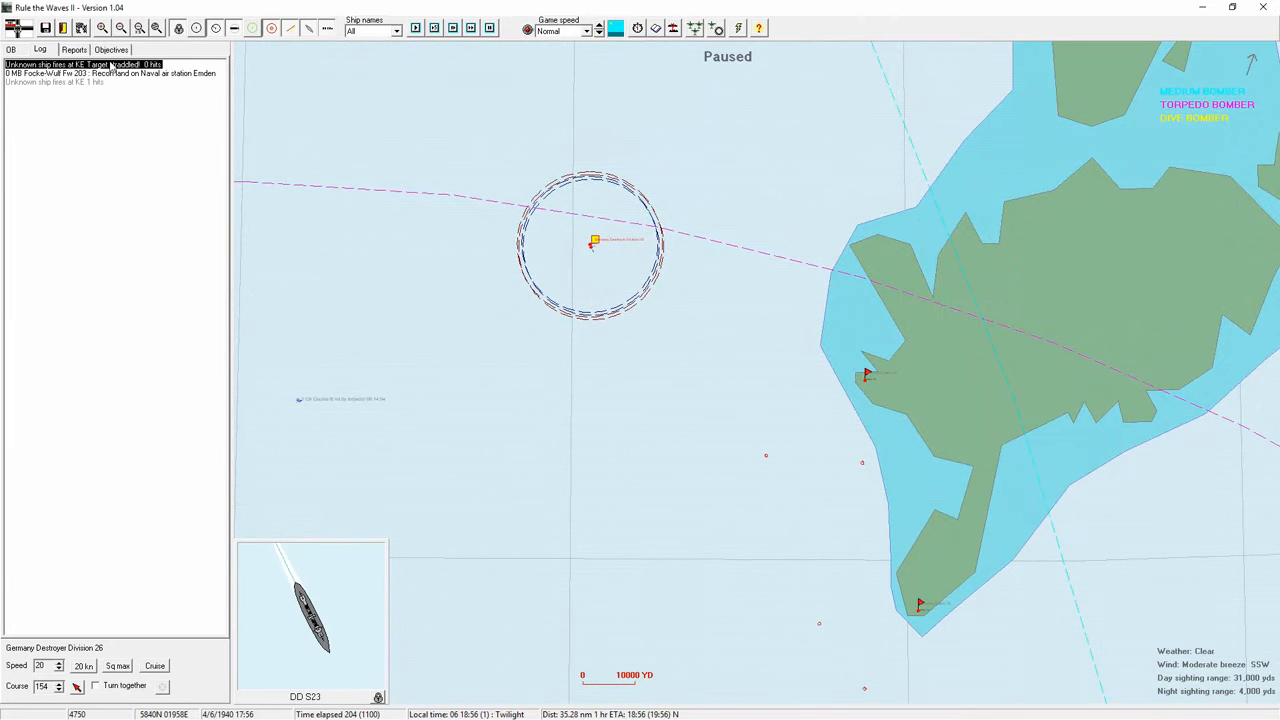
left_click(15, 49)
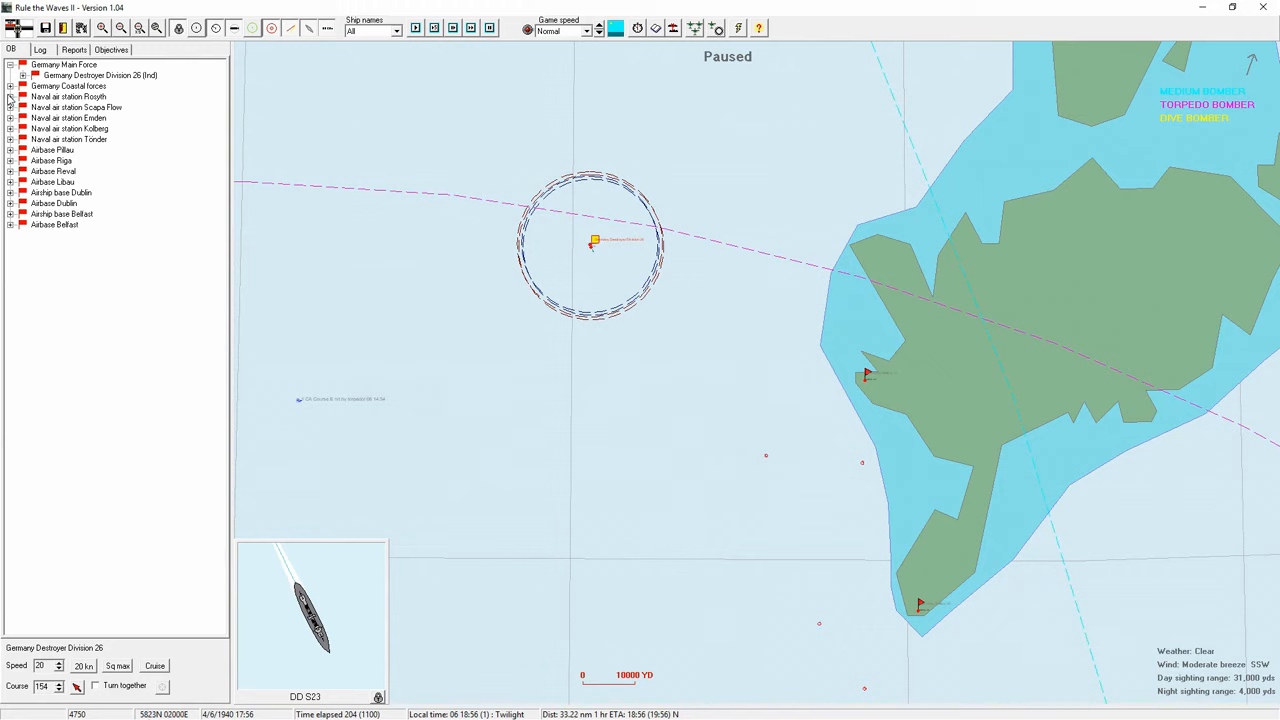
left_click(63, 64)
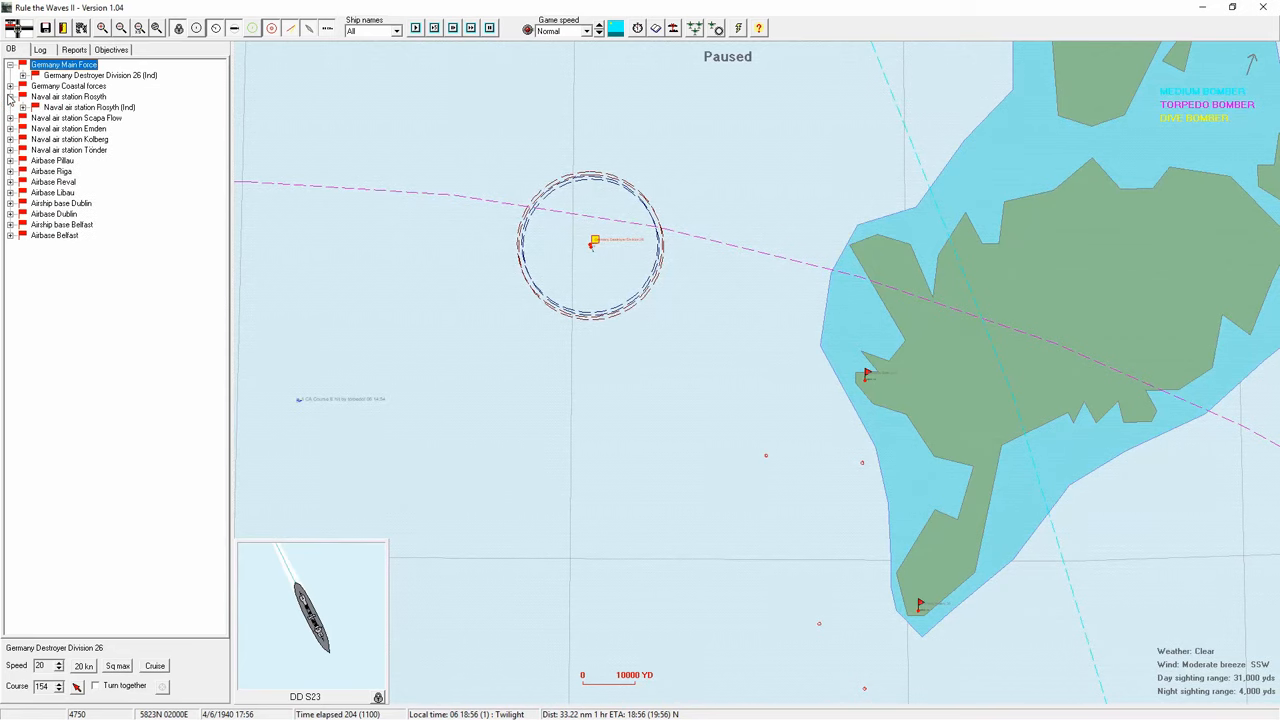
left_click(9, 86)
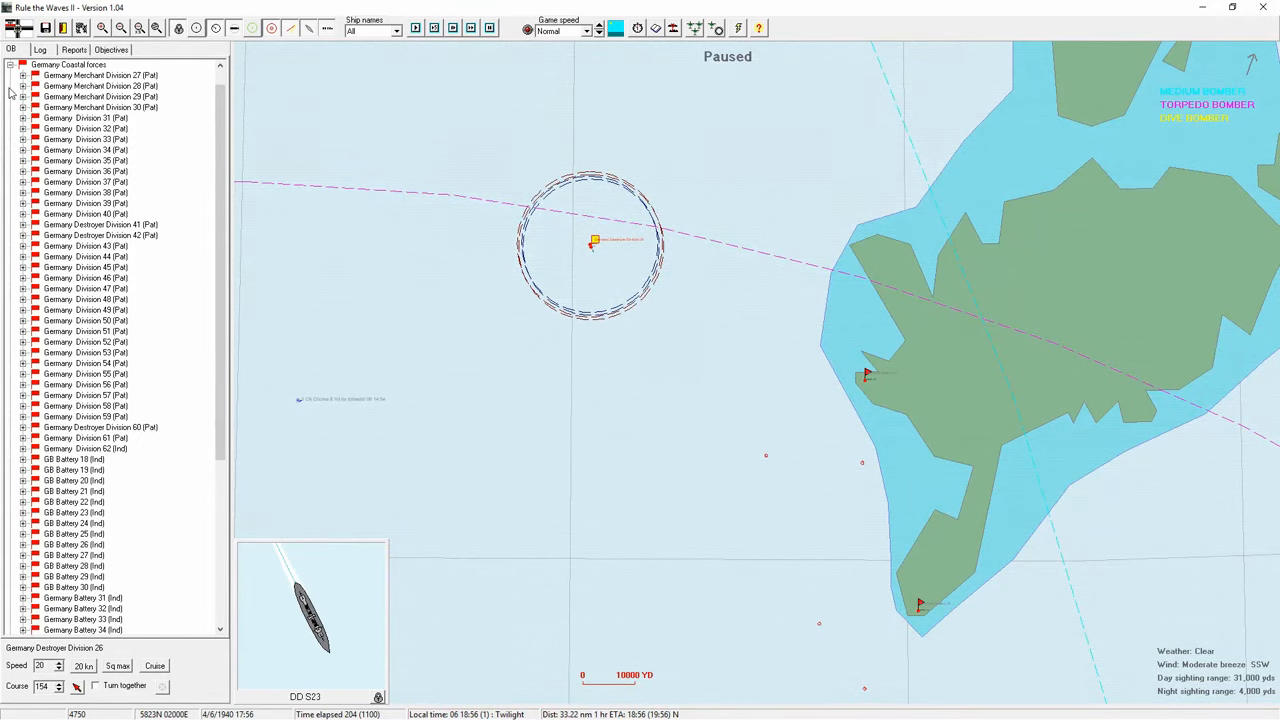
left_click(85, 118)
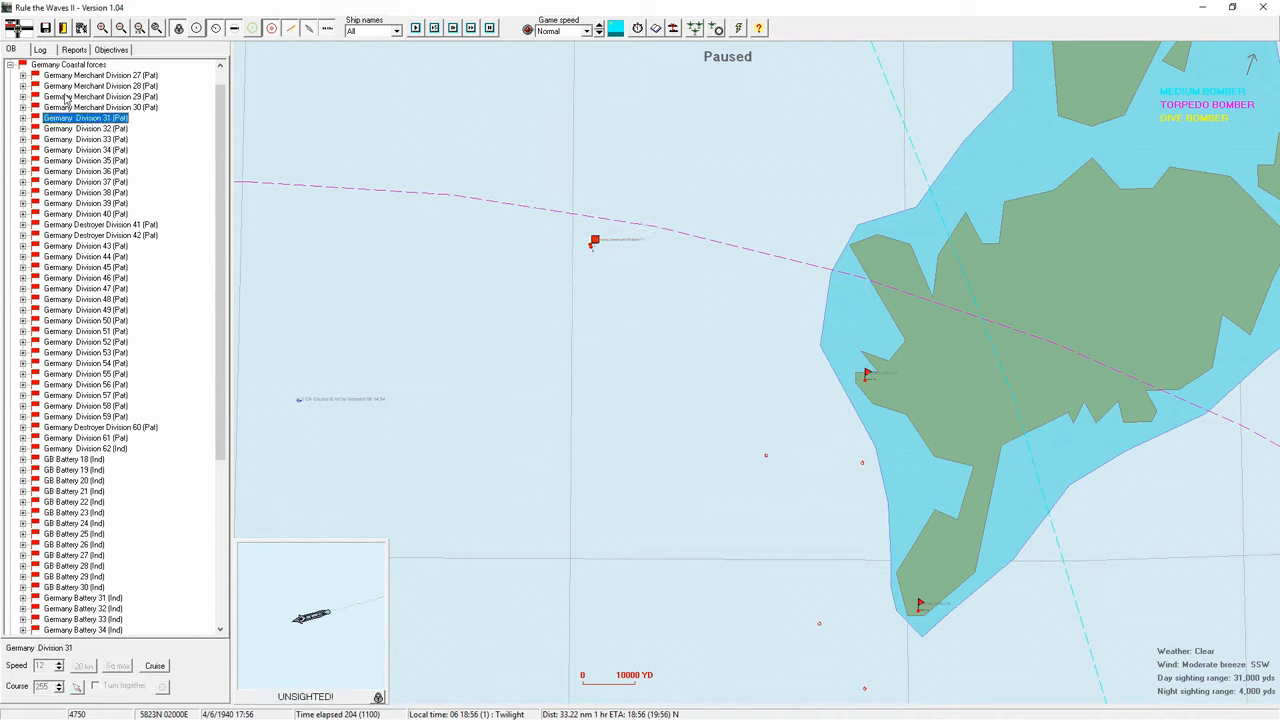
double_click(70, 121)
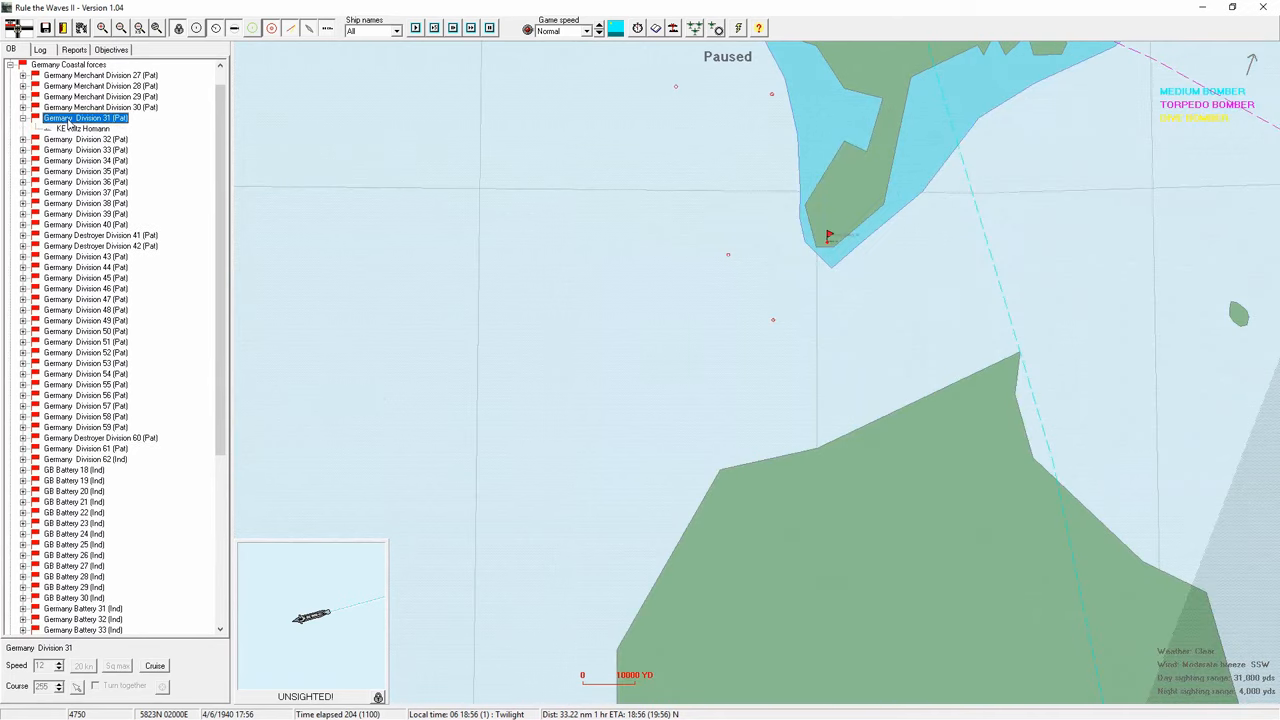
scroll(529, 280, "up", 3)
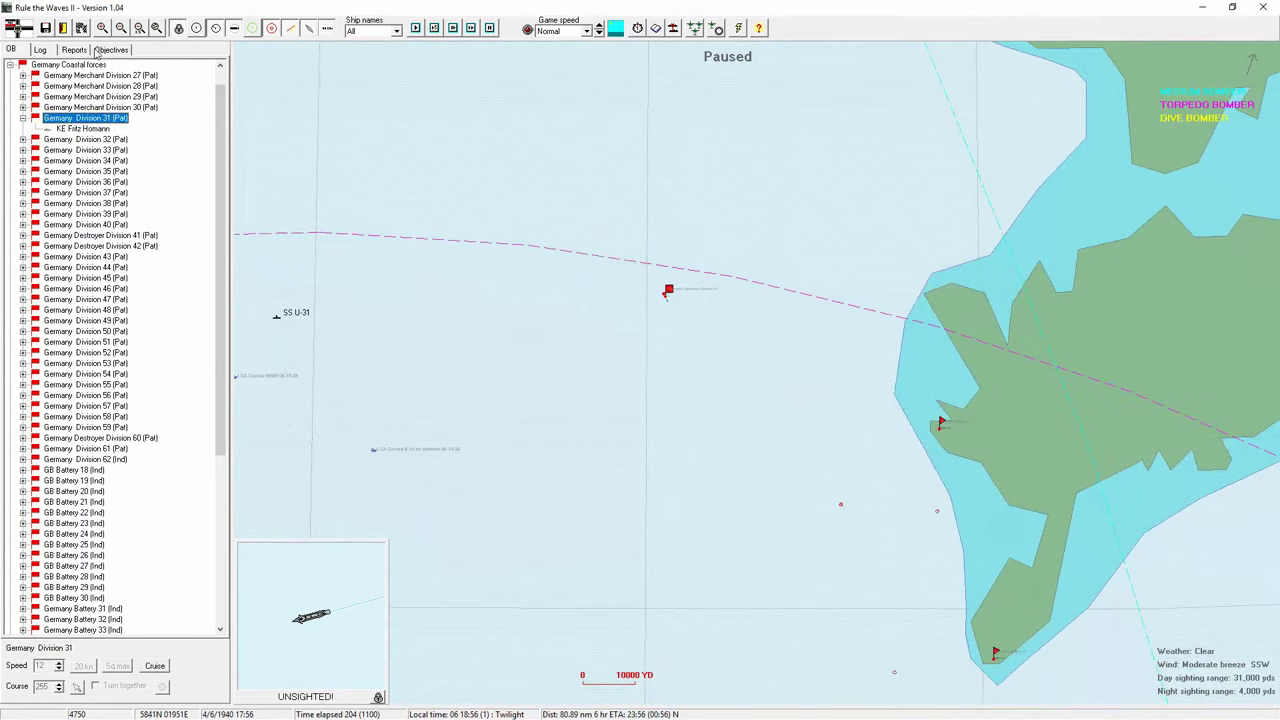
left_click(11, 64)
left_click(471, 28)
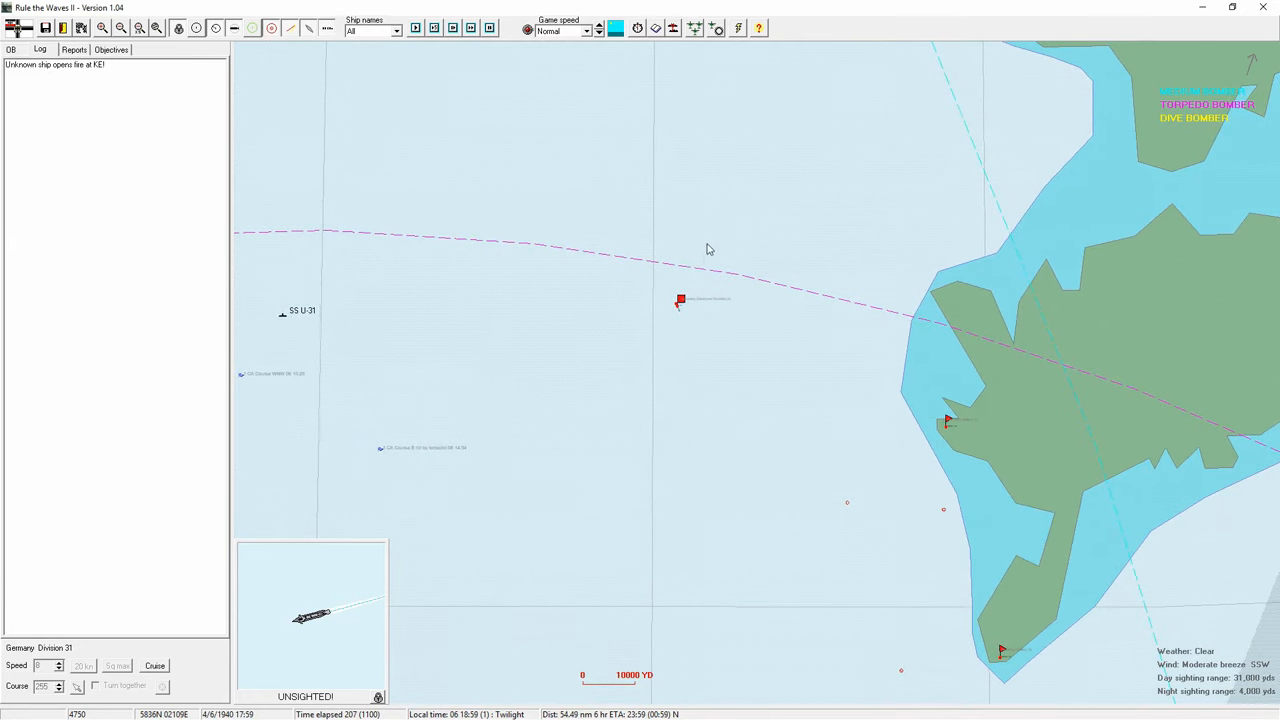
- Switch focus to Destroyer Division 26, frame it on the map and continue the battle
left_click(678, 298)
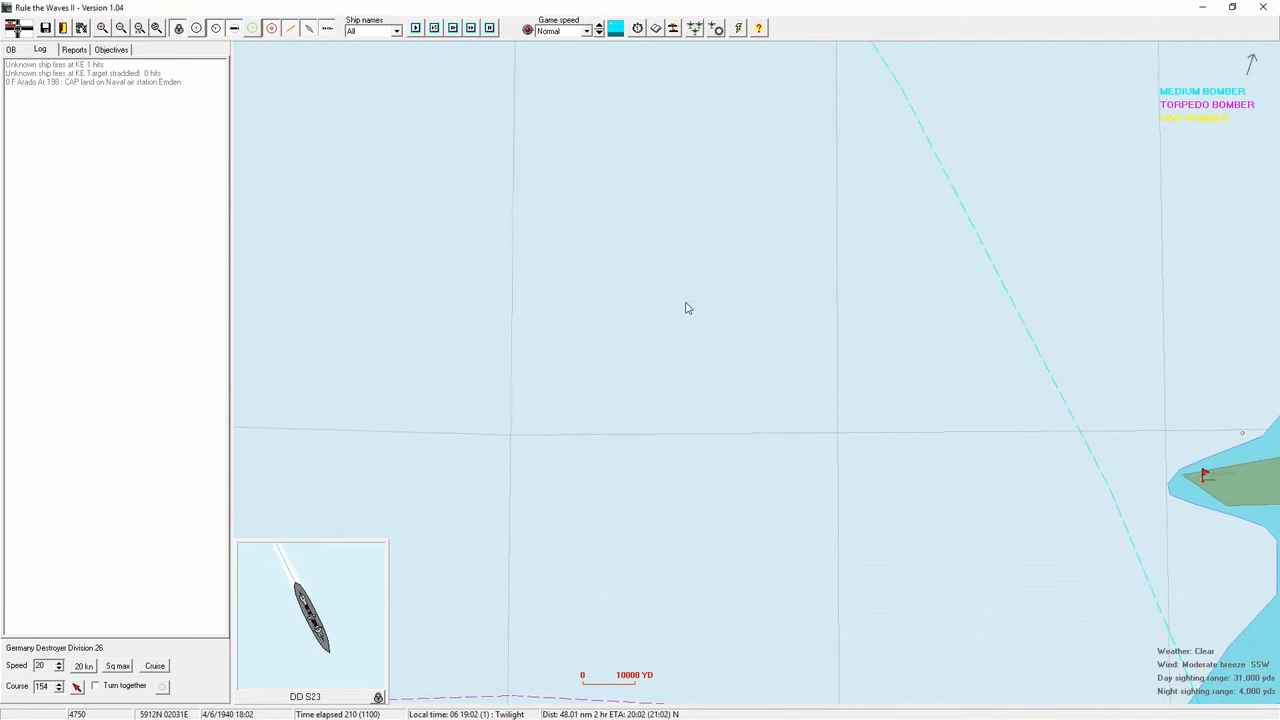
scroll(686, 307, "down", 2)
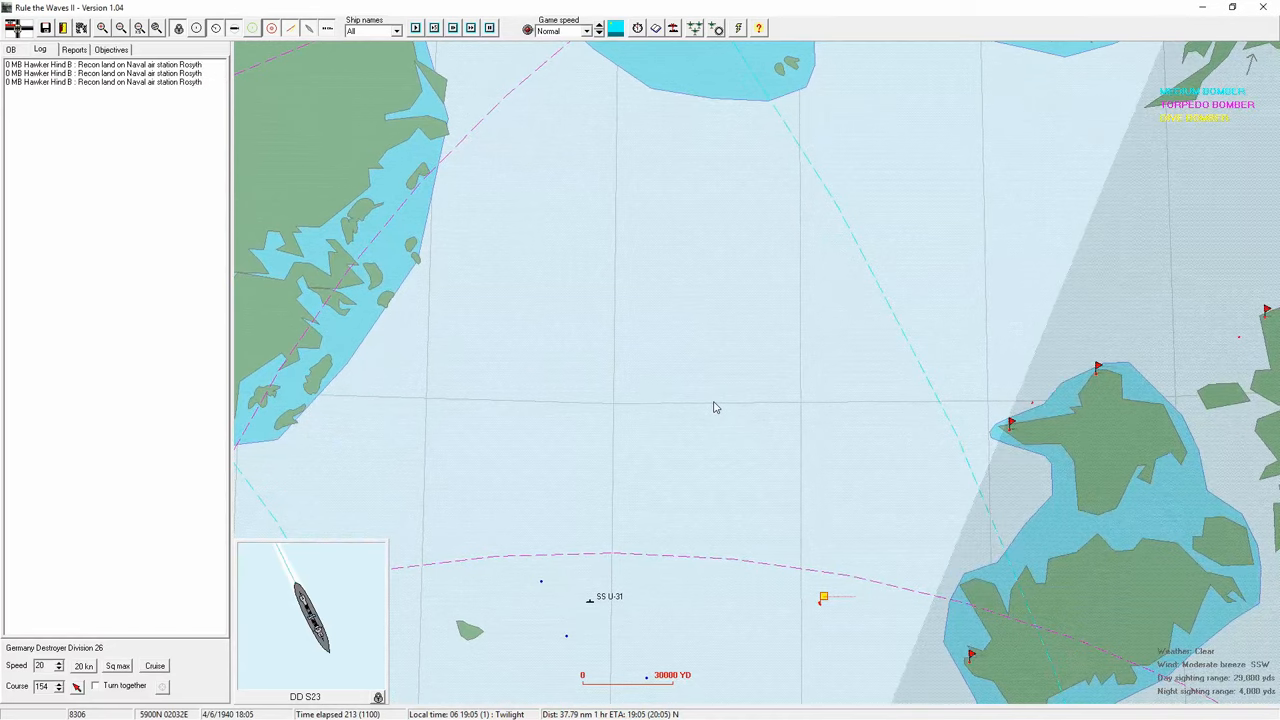
key("space")
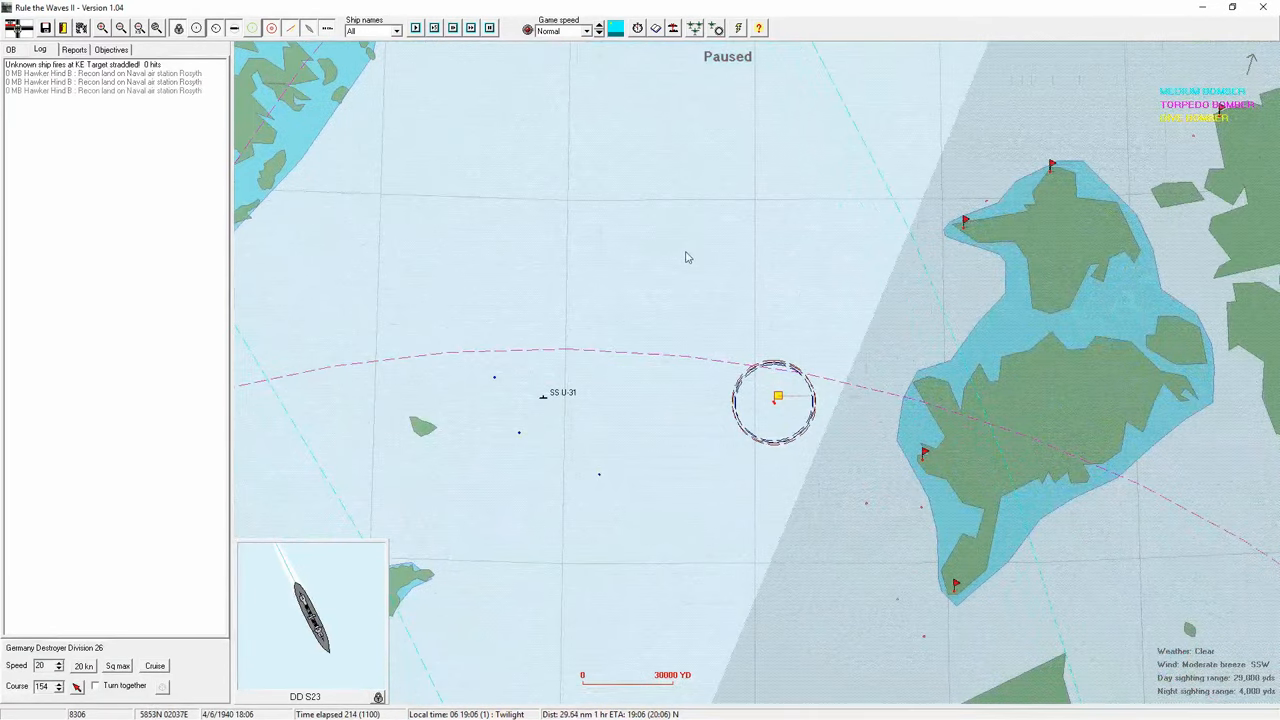
scroll(690, 260, "up", 1)
scroll(700, 290, "up", 2)
left_click_drag(748, 311, 622, 296)
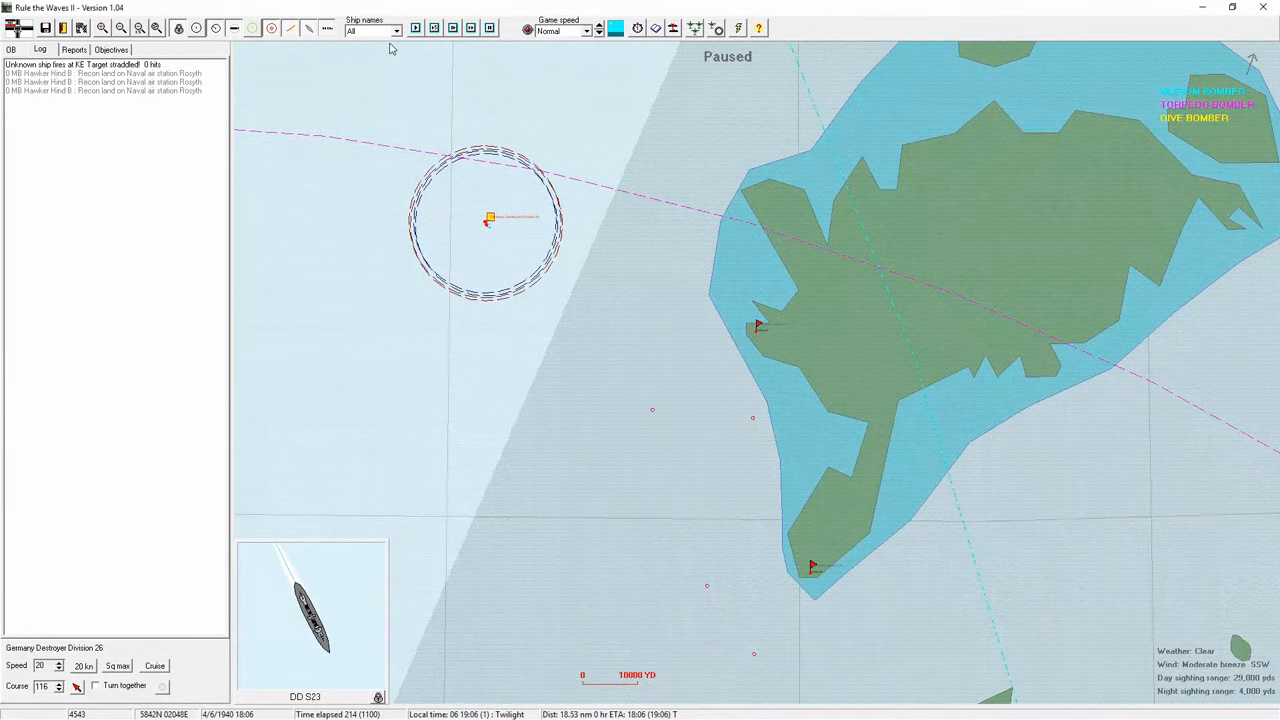
left_click(478, 30)
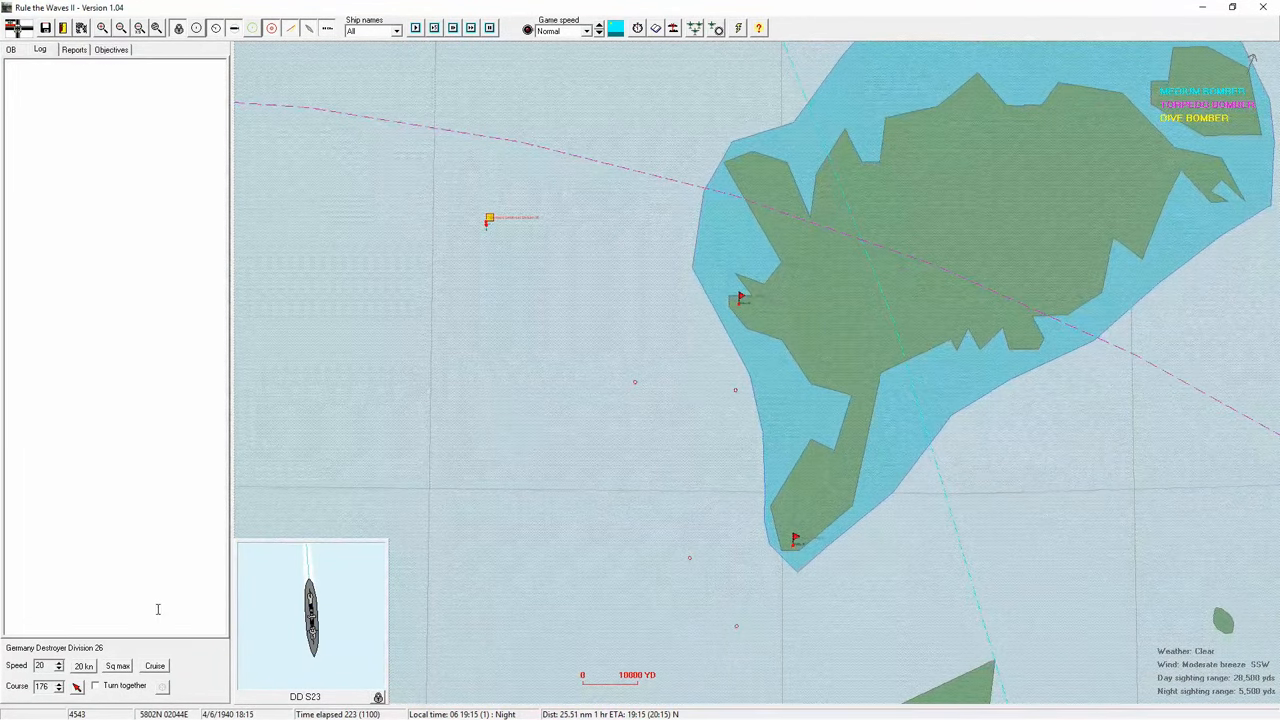
scroll(560, 30, "up", 2)
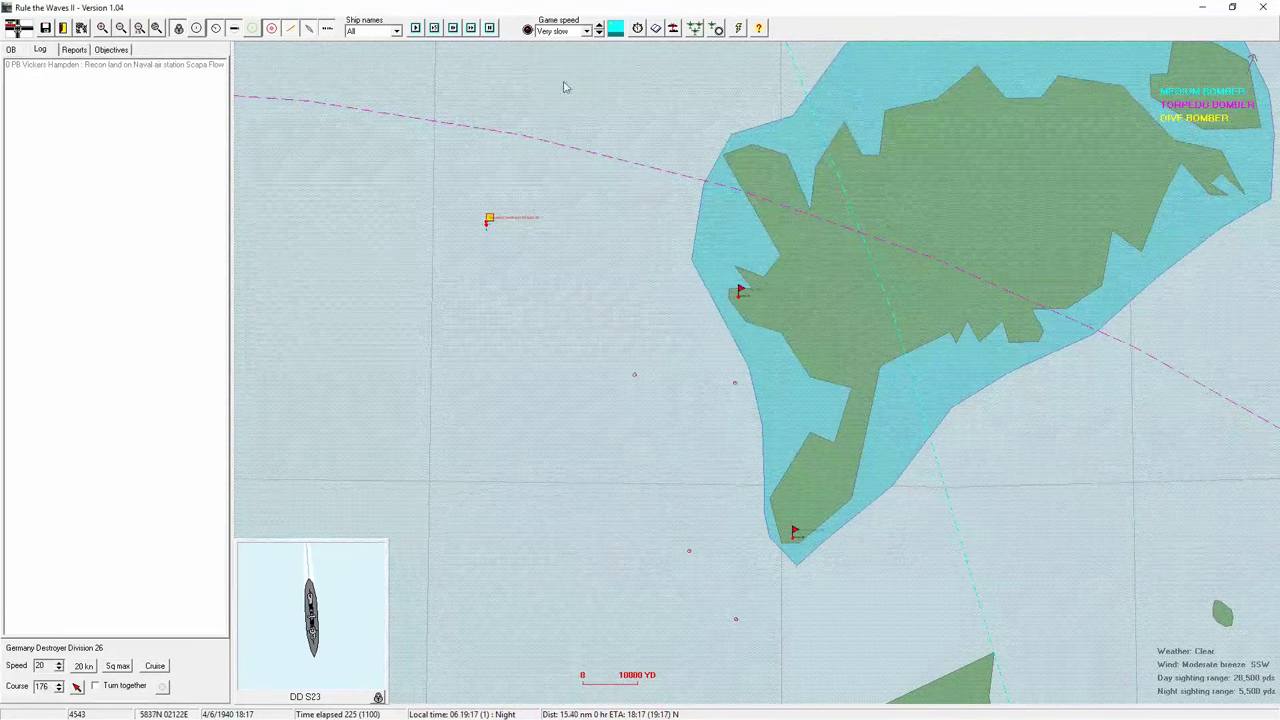
- Set game speed to Ultra fast and advance the battle by one minute
left_click(560, 32)
left_click(549, 104)
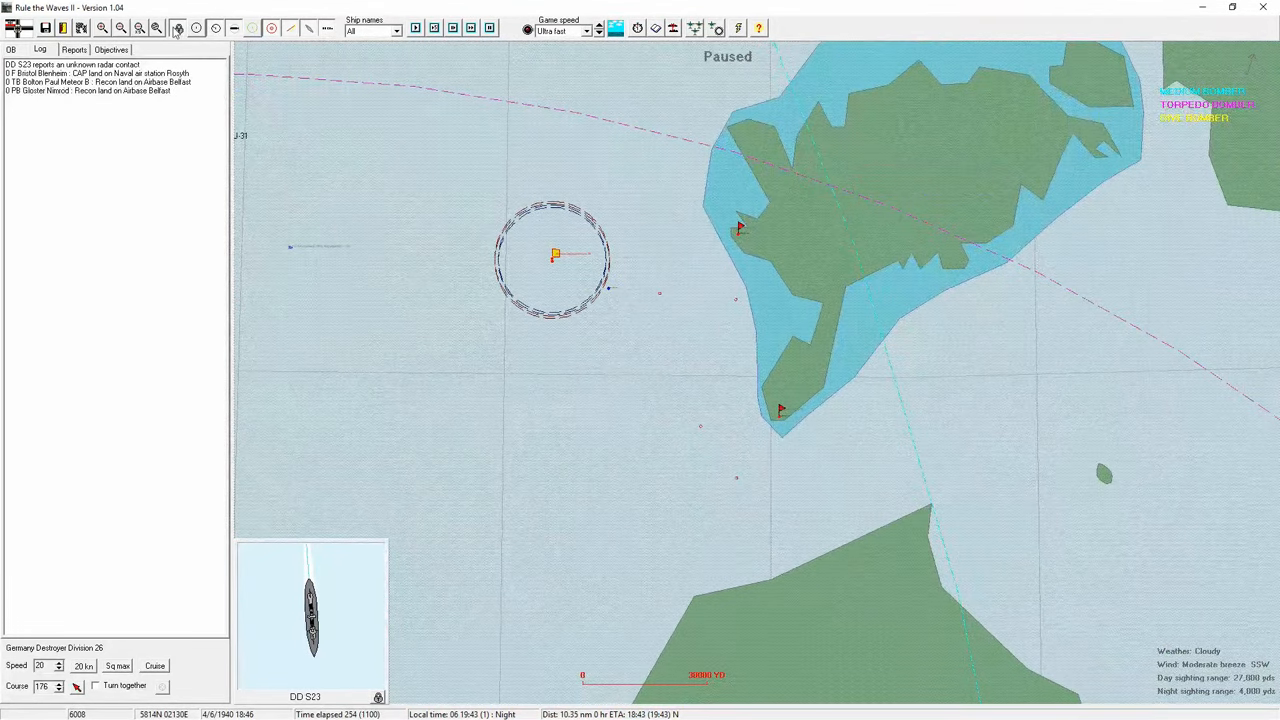
scroll(436, 207, "up", 1)
scroll(480, 230, "up", 1)
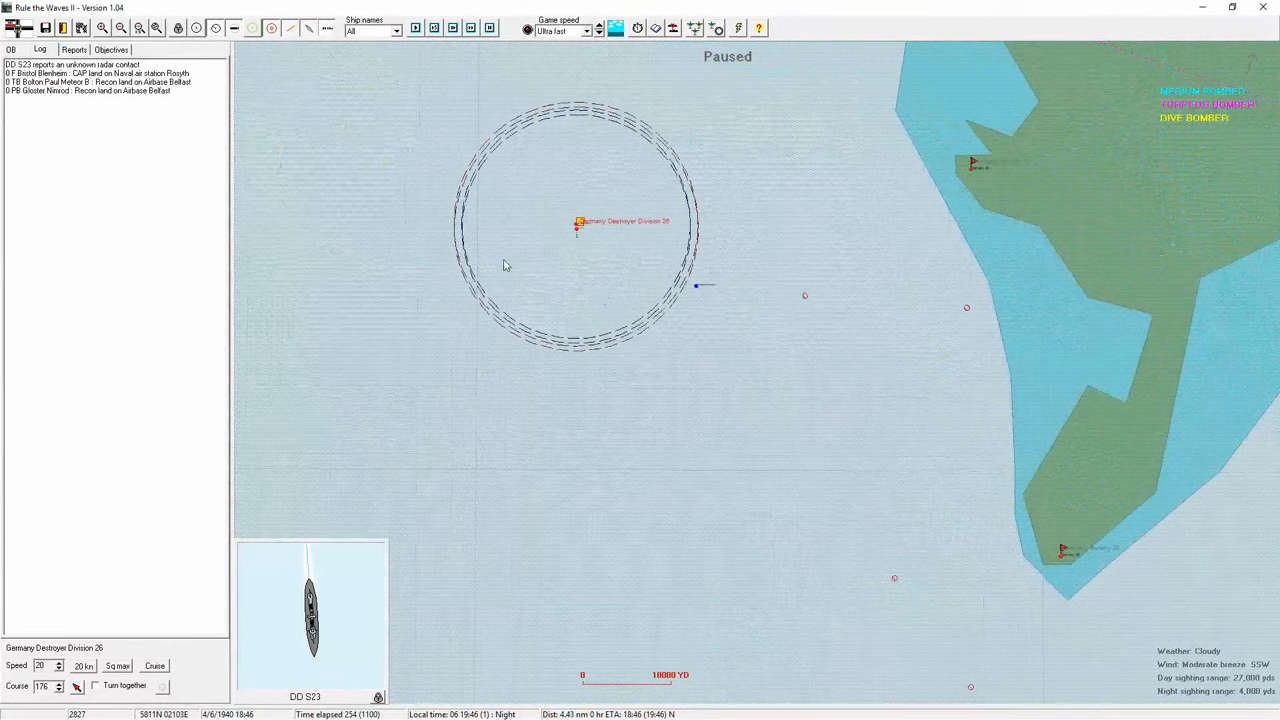
scroll(509, 248, "up", 1)
scroll(509, 248, "up", 1)
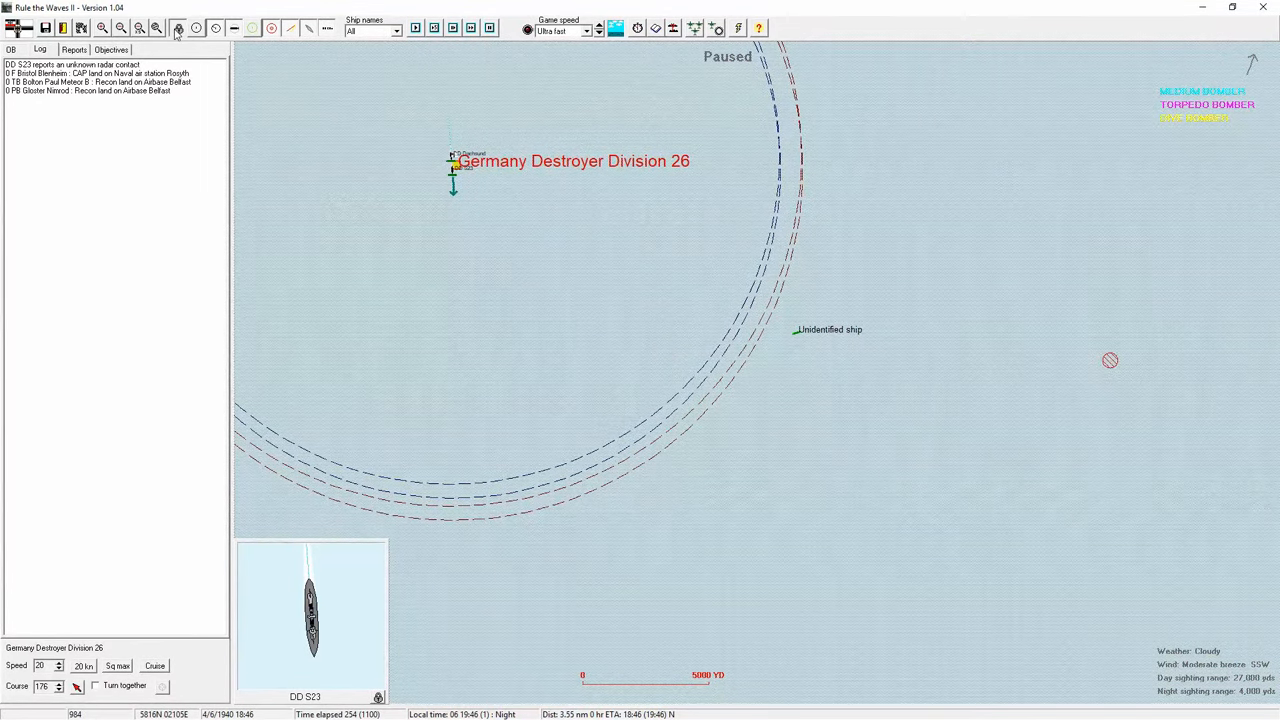
key("space")
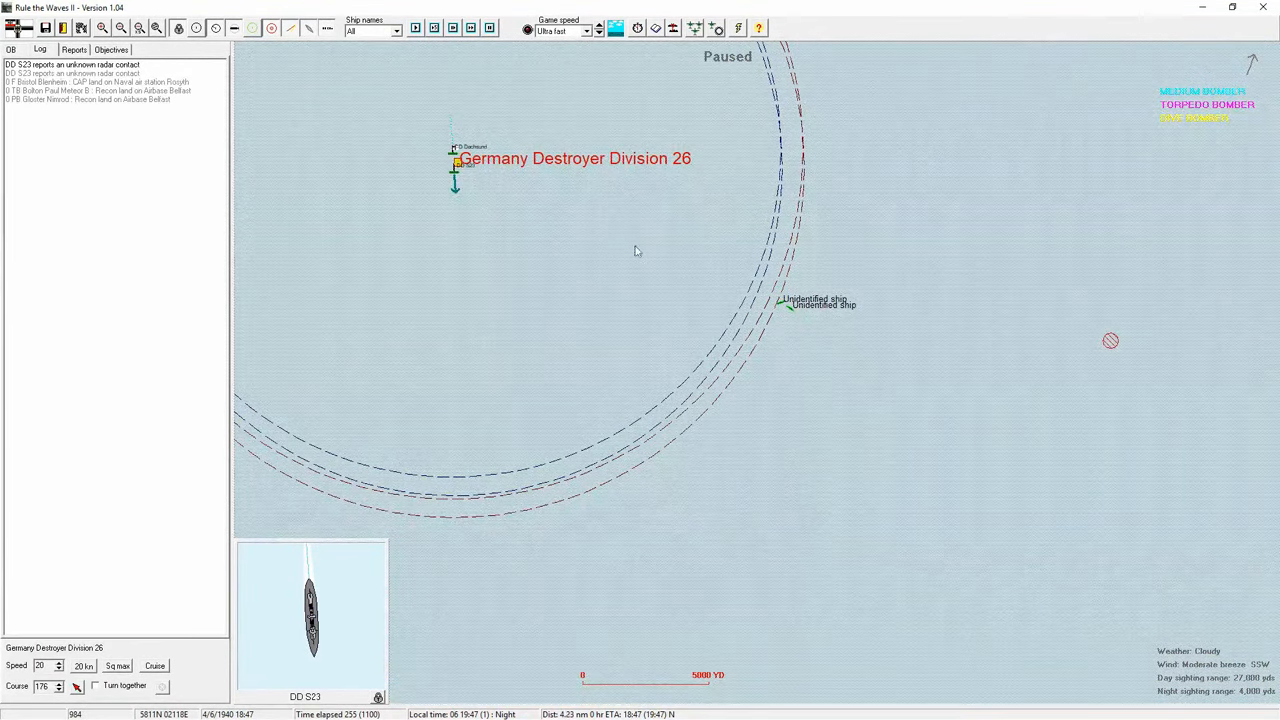
- Return game speed to Normal and step the battle forward two turns
left_click(557, 70)
left_click(472, 28)
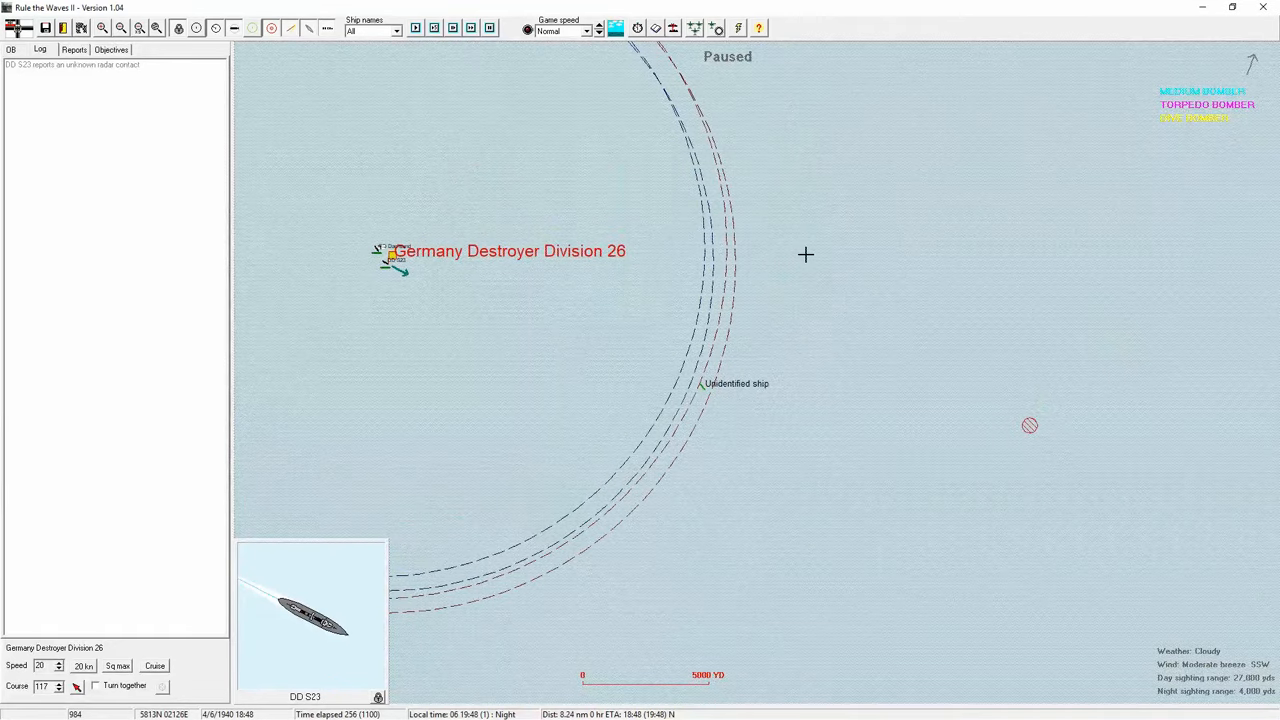
left_click(472, 28)
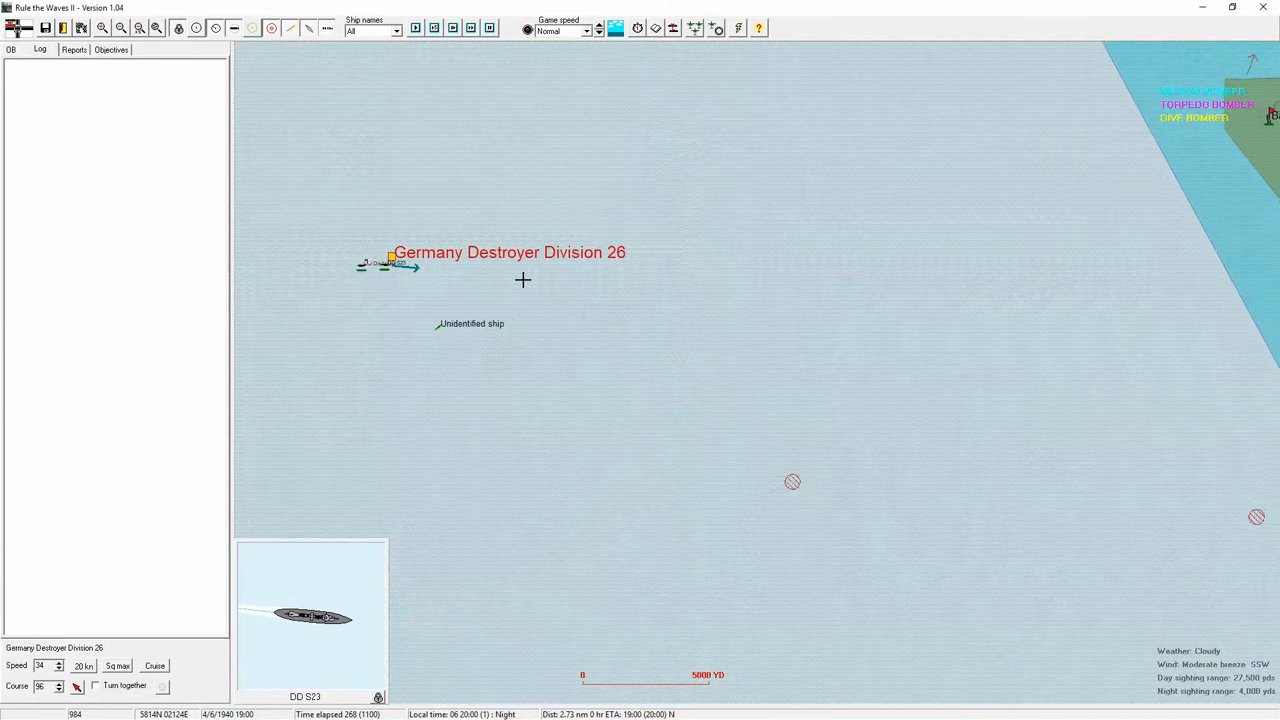
scroll(405, 350, "up", 1)
scroll(500, 350, "up", 1)
scroll(590, 300, "up", 1)
scroll(630, 352, "up", 1)
- Advance turns through the cruiser engagement until the alert reports DD Dachsund over 50% flotation damage
left_click_drag(629, 352, 623, 357)
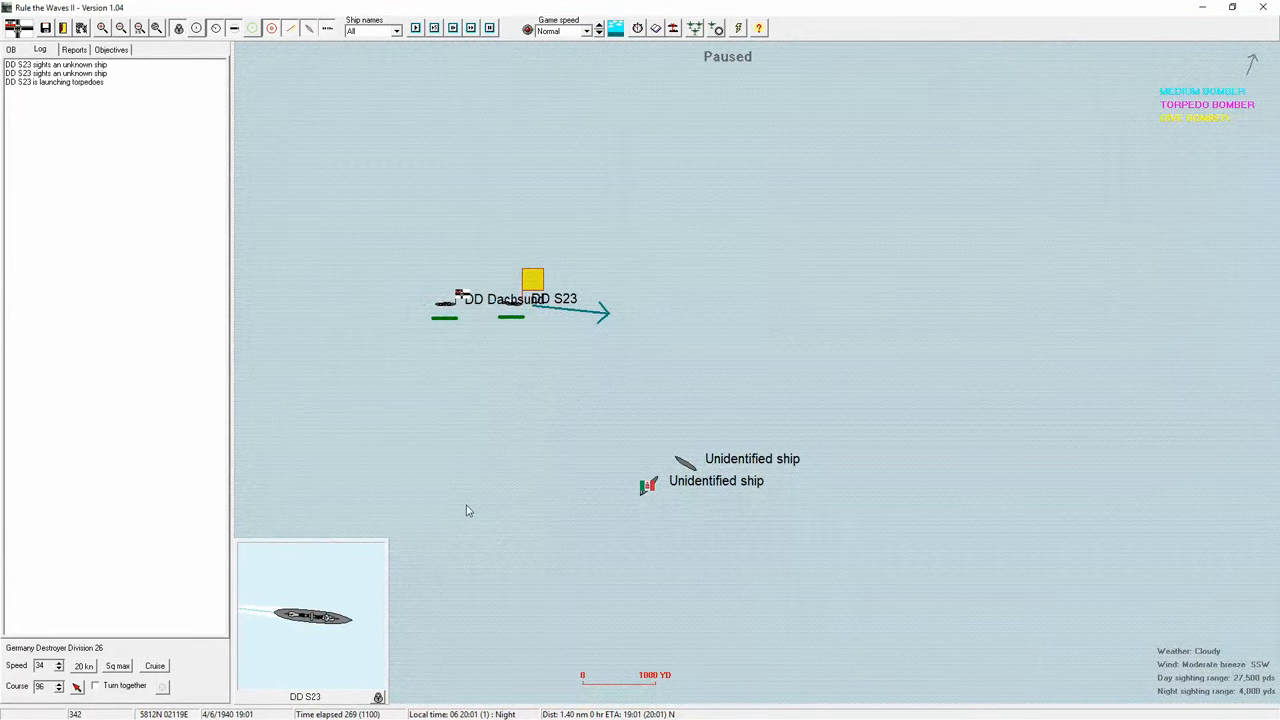
key("space")
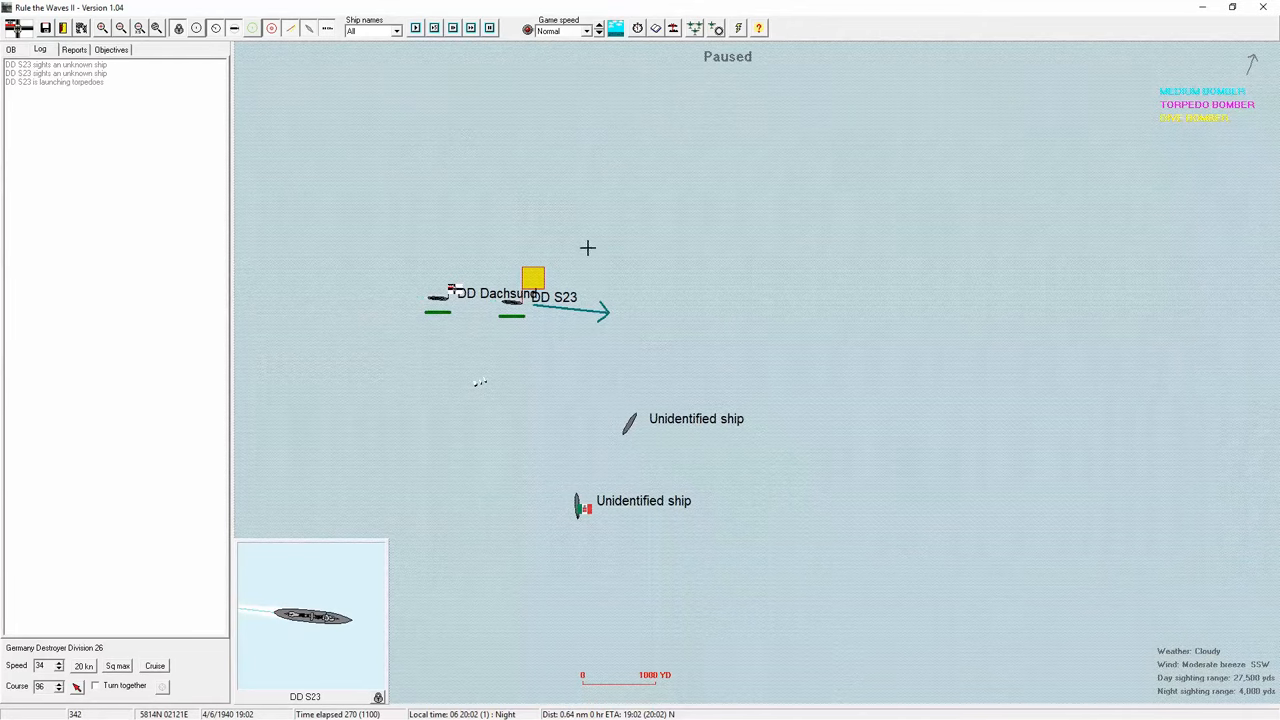
key("space")
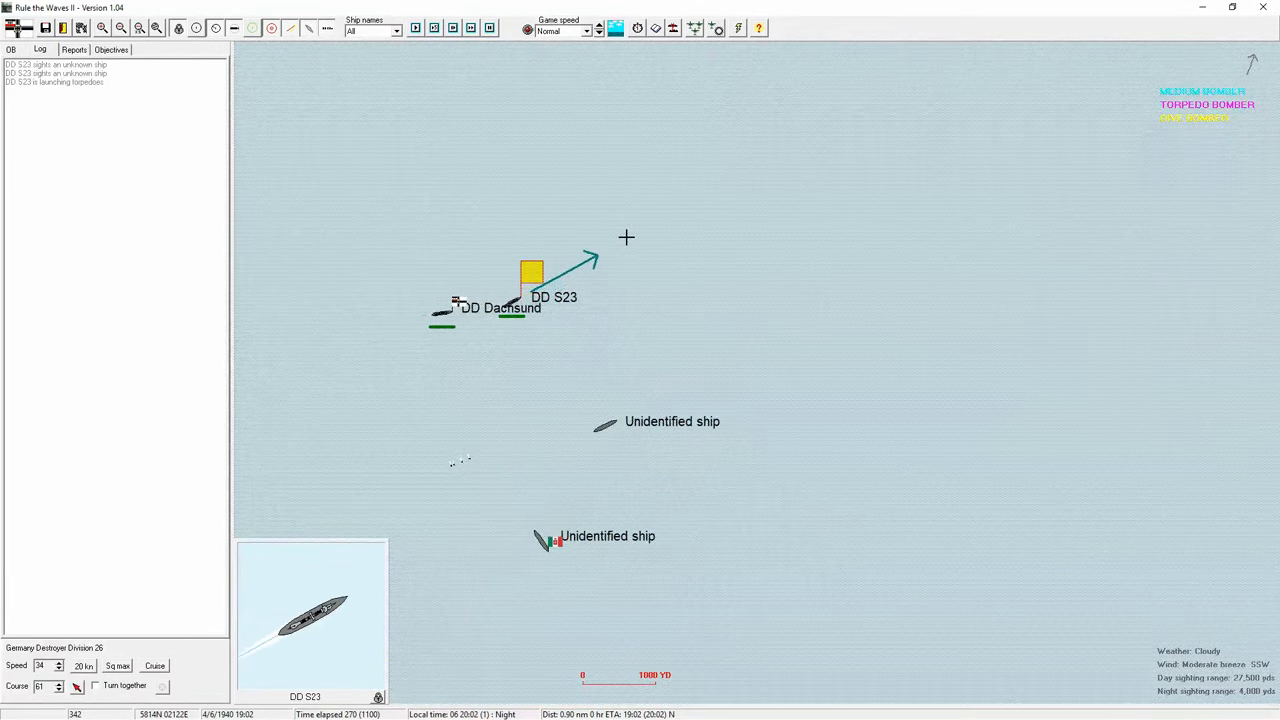
key("space")
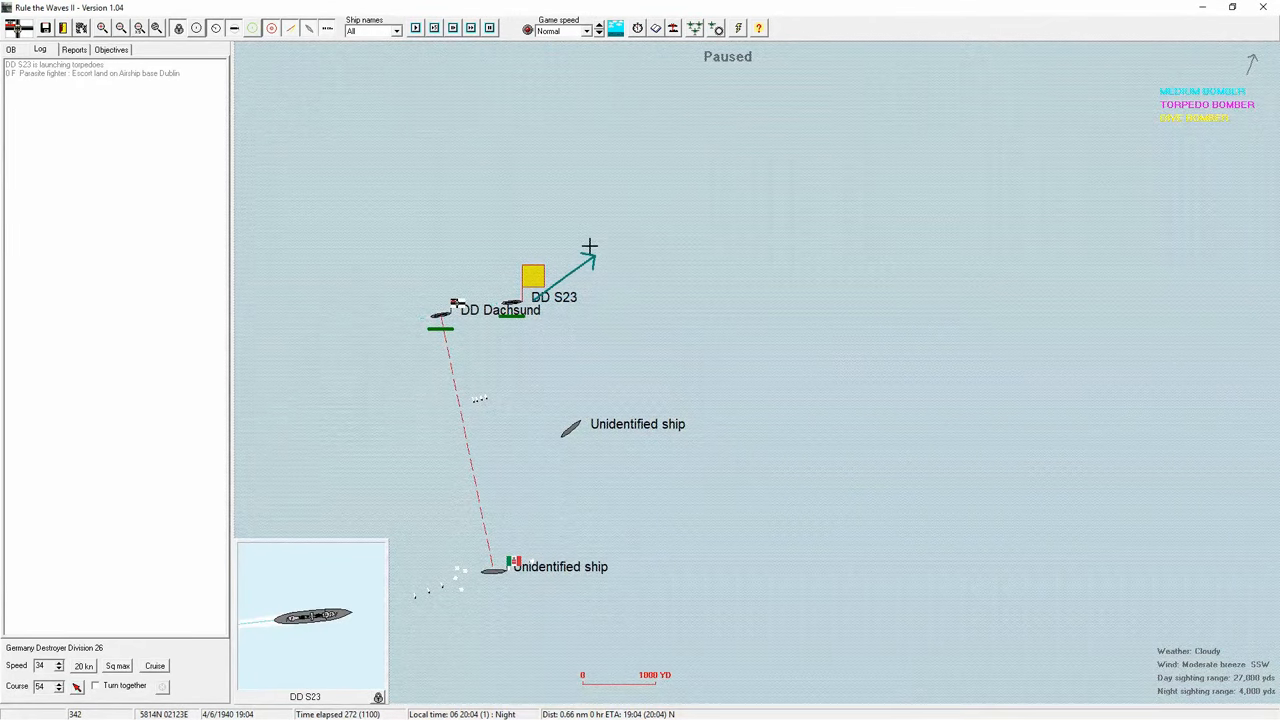
key("space")
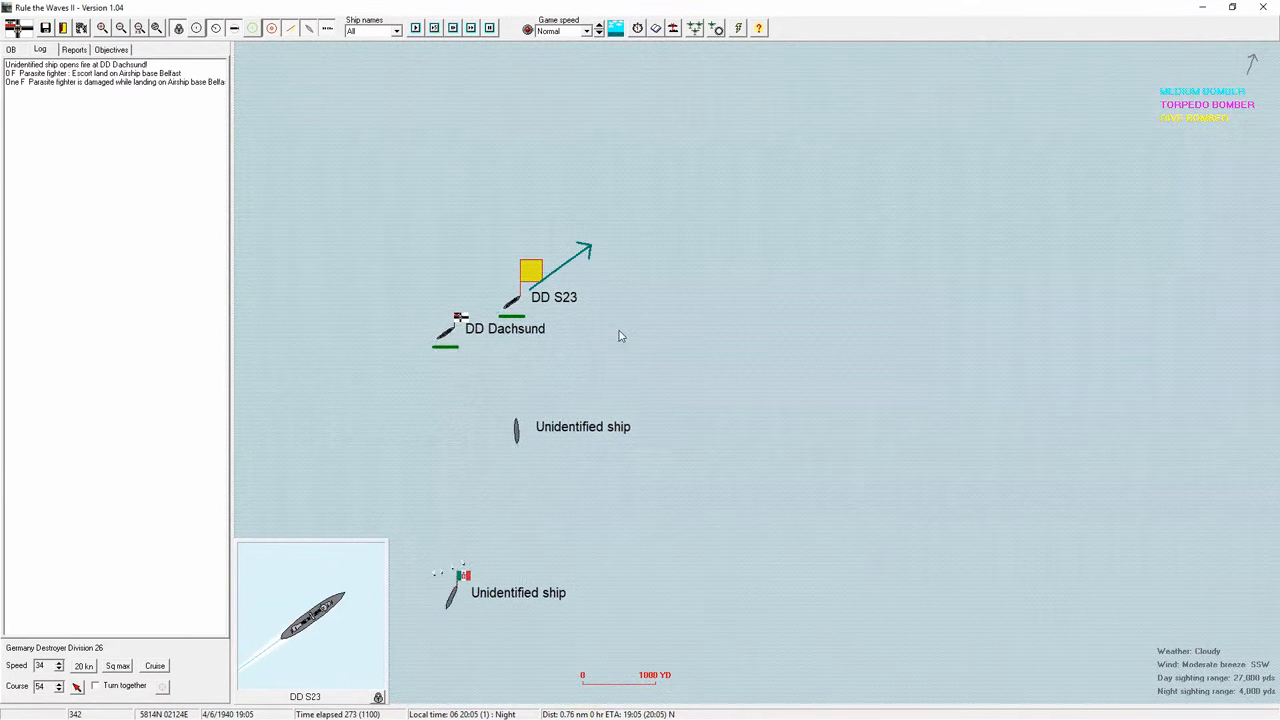
key("space")
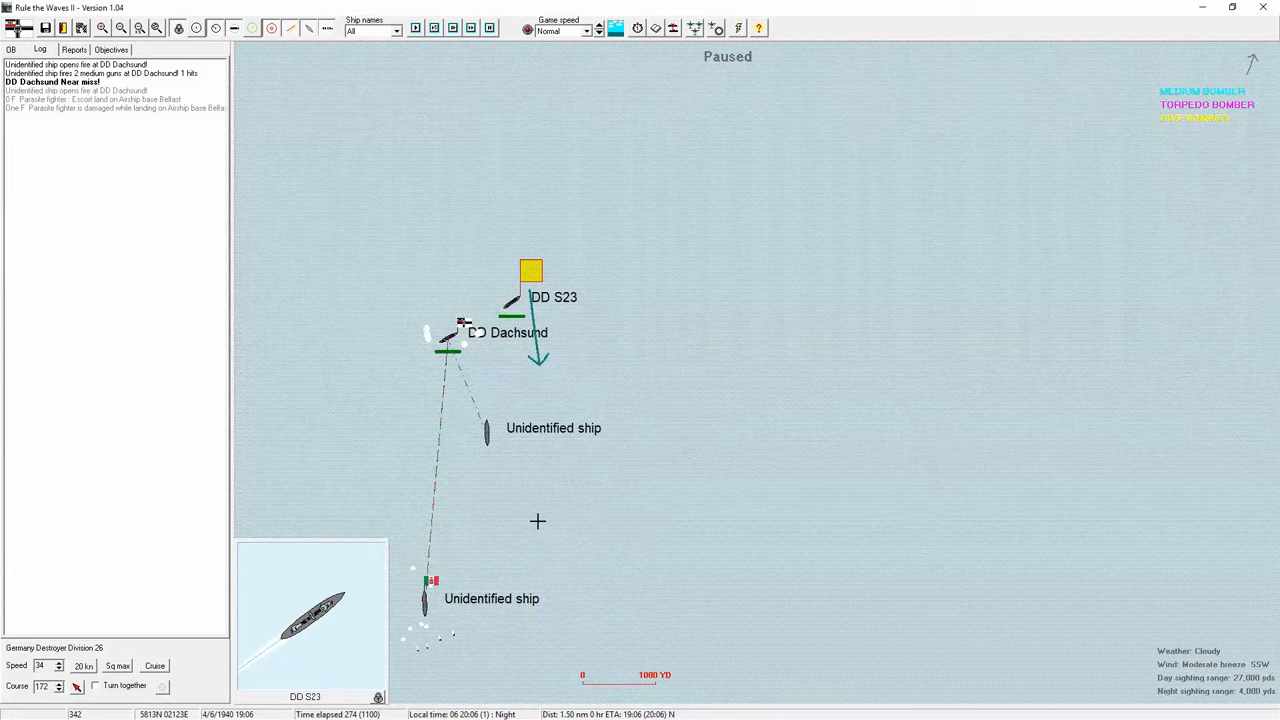
key("space")
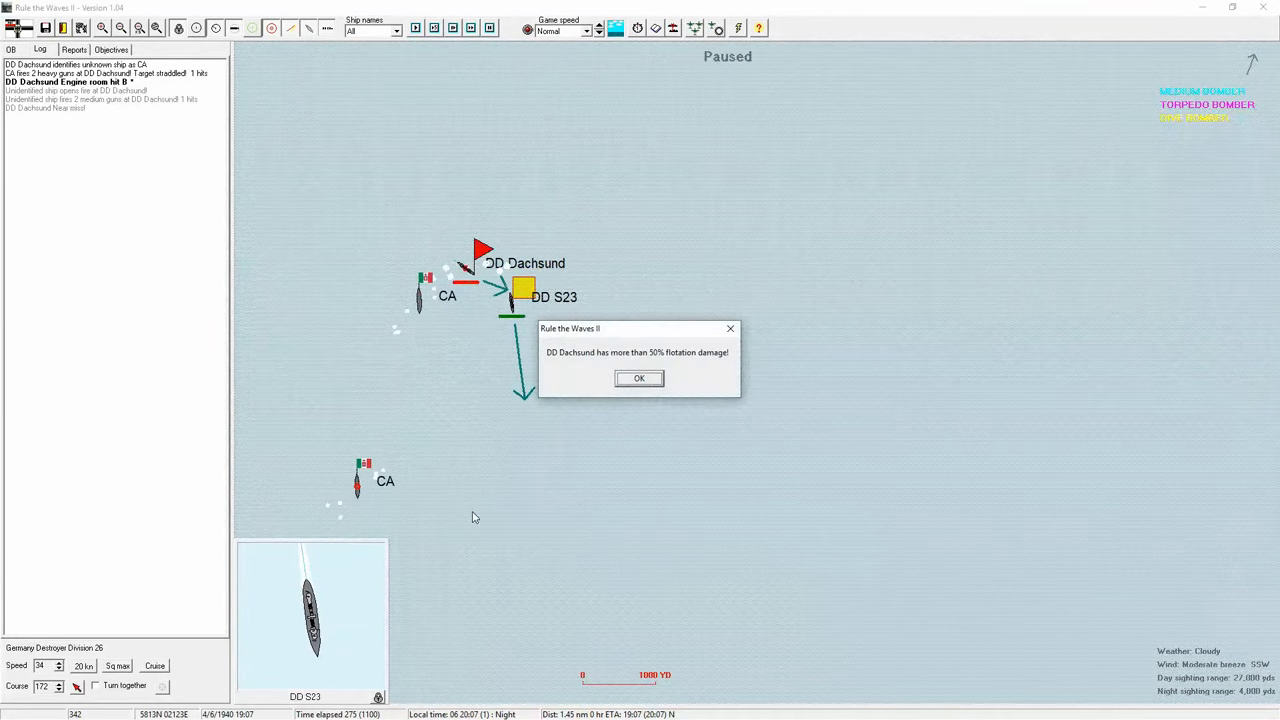
- Dismiss the damage notice and review the details of DD S23 and the burning DD Dachsund
left_click(640, 380)
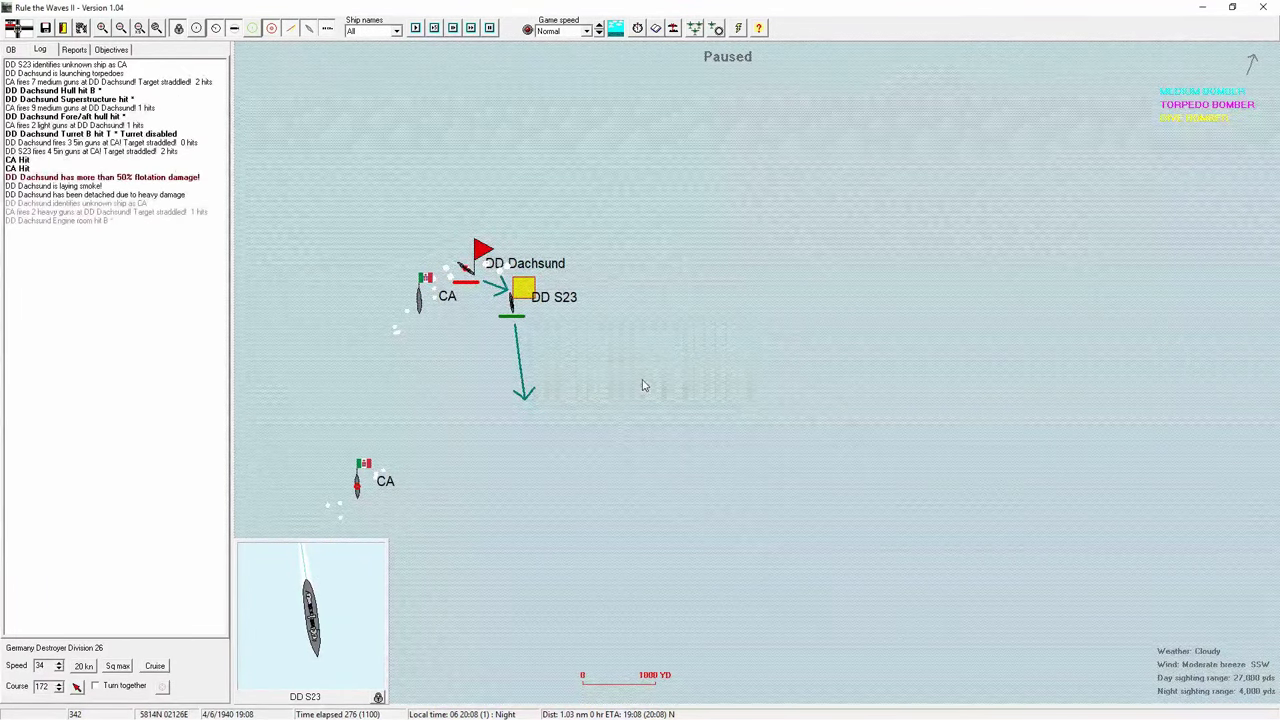
double_click(513, 305)
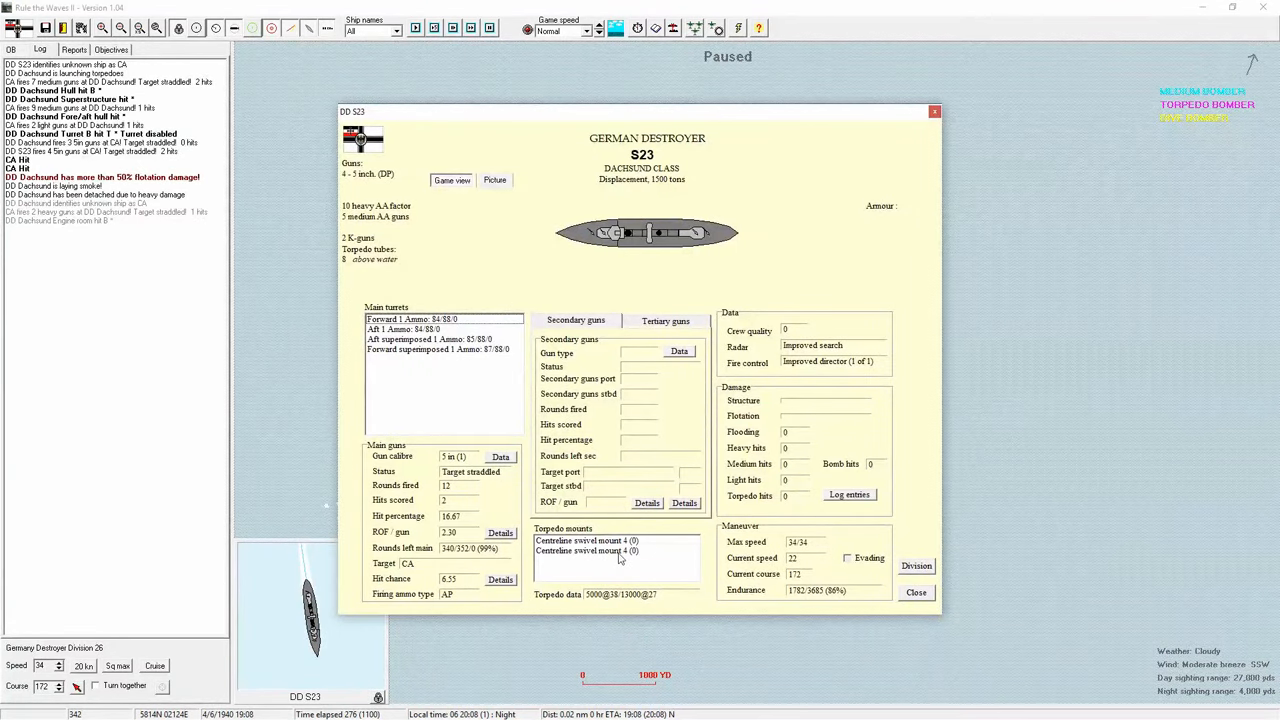
left_click(916, 591)
double_click(466, 272)
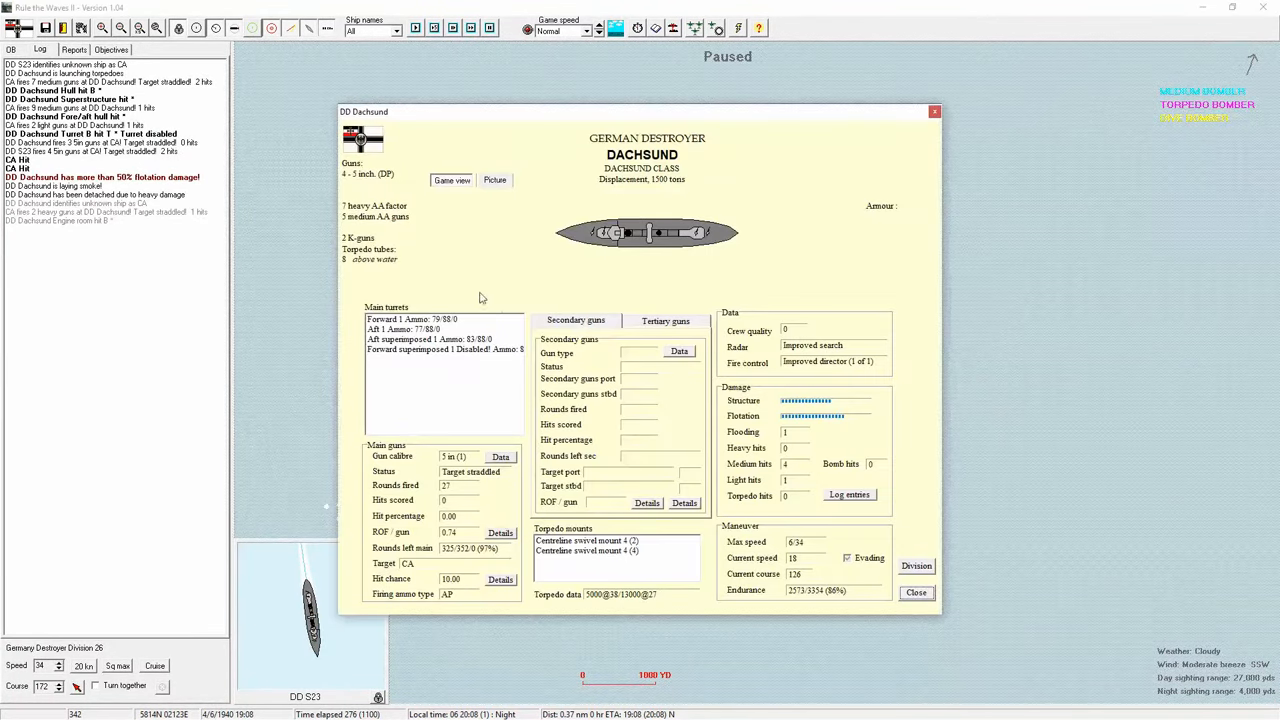
left_click(912, 592)
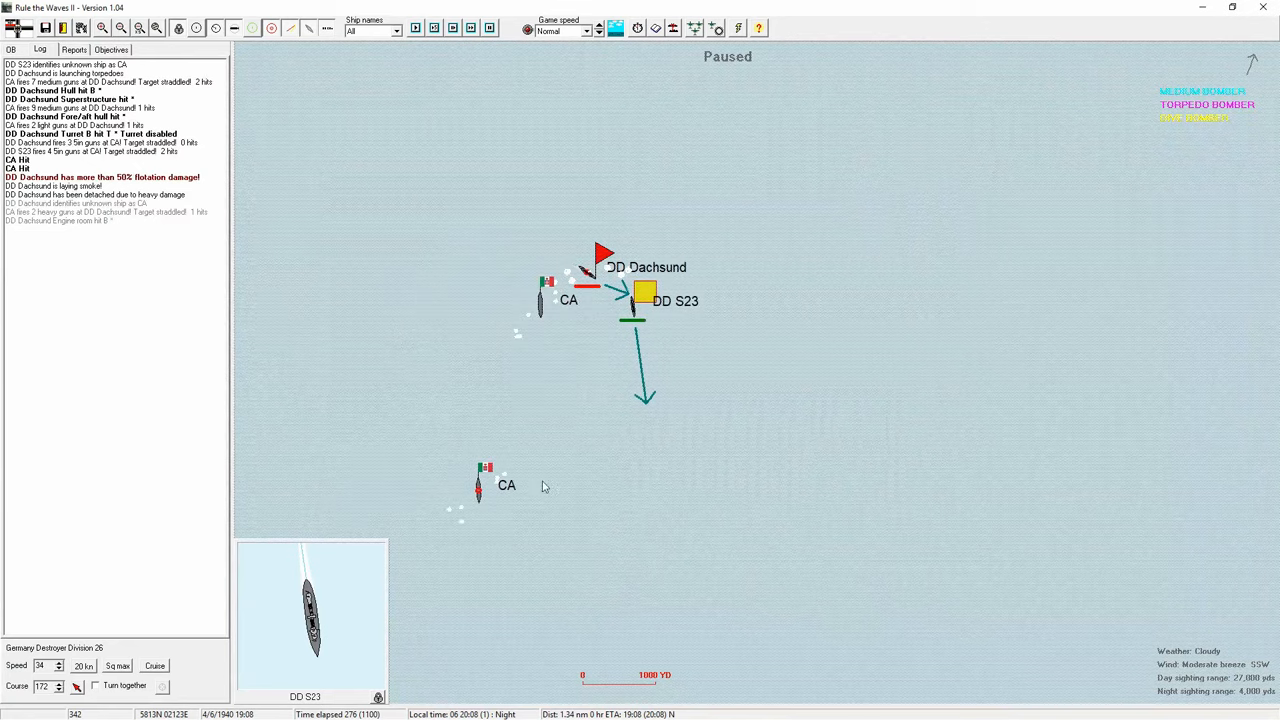
- Advance a turn to 20:10 and acknowledge the torpedo hit on the enemy heavy cruiser
left_click(875, 551)
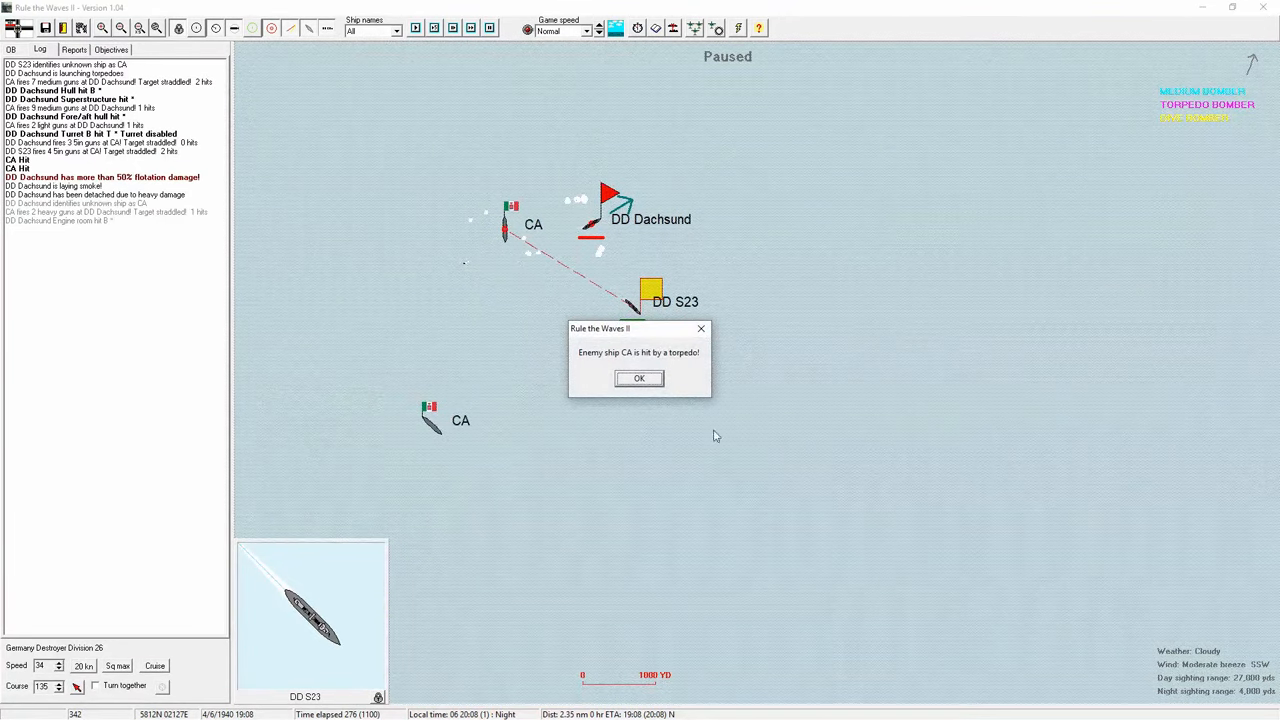
left_click(640, 379)
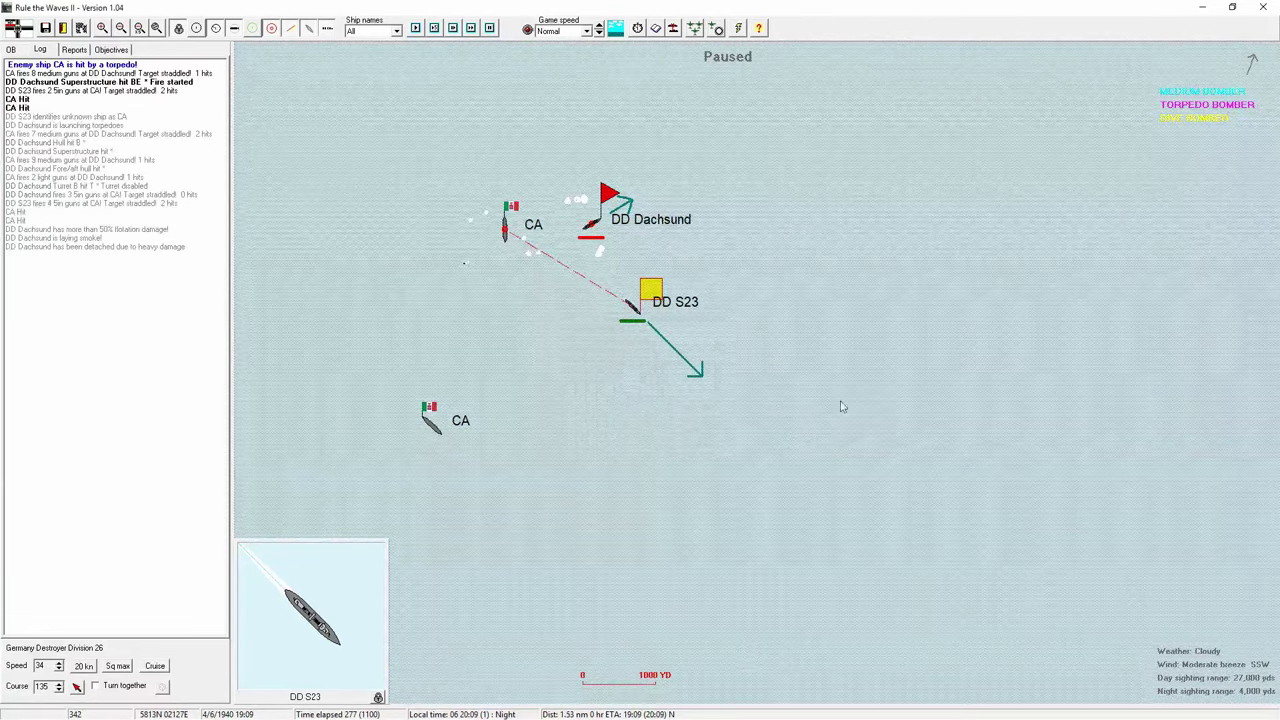
- Advance the battle several turns toward 20:30
left_click(876, 185)
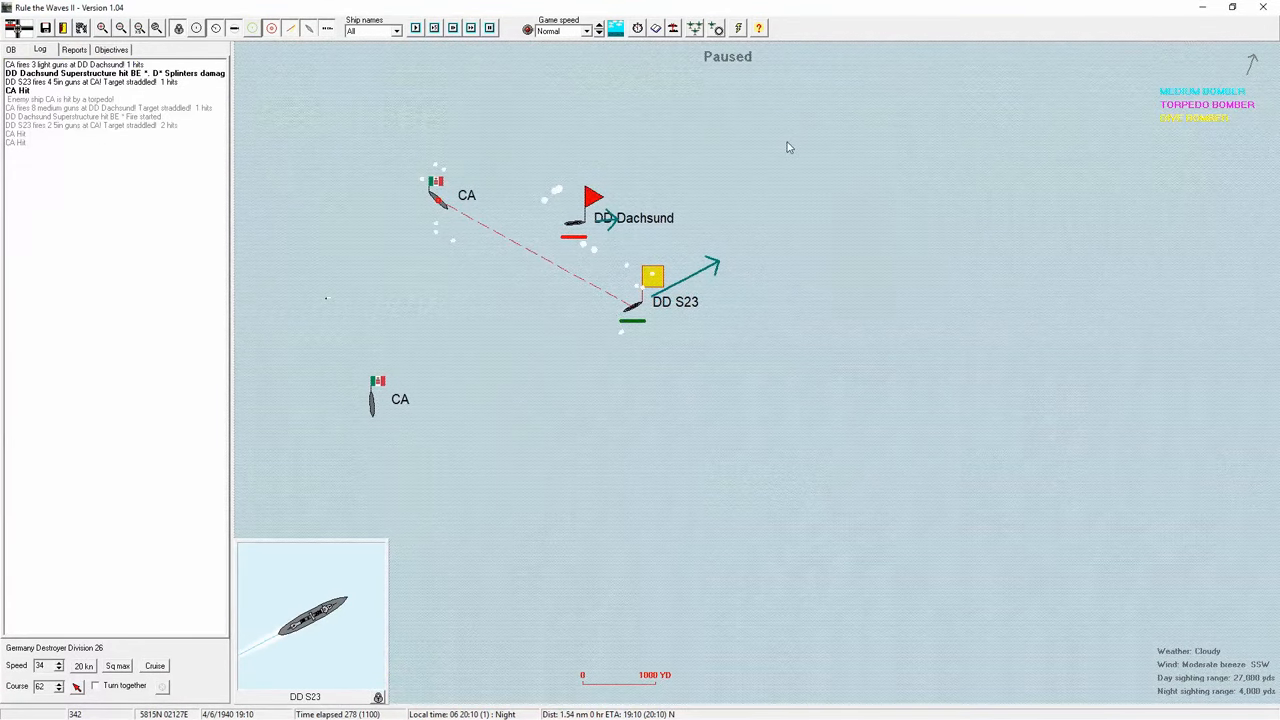
left_click(953, 376)
scroll(501, 387, "down", 3)
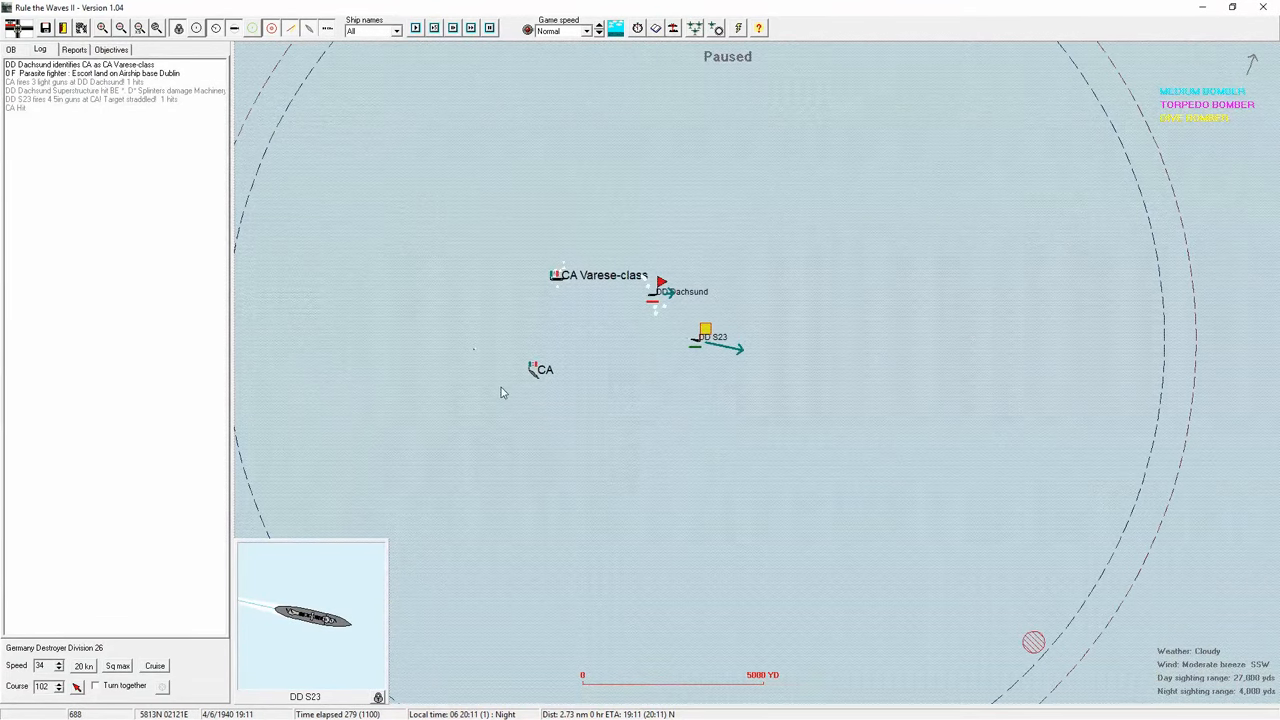
left_click(505, 312)
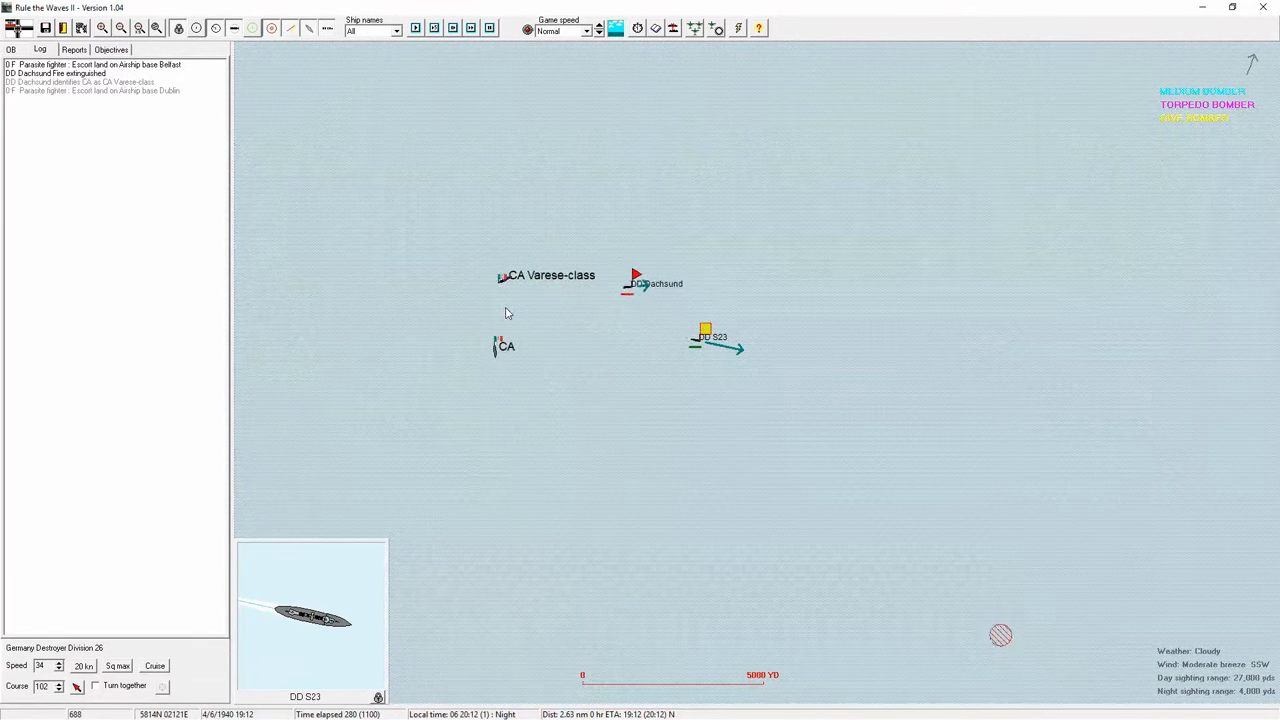
left_click(505, 312)
left_click(505, 312)
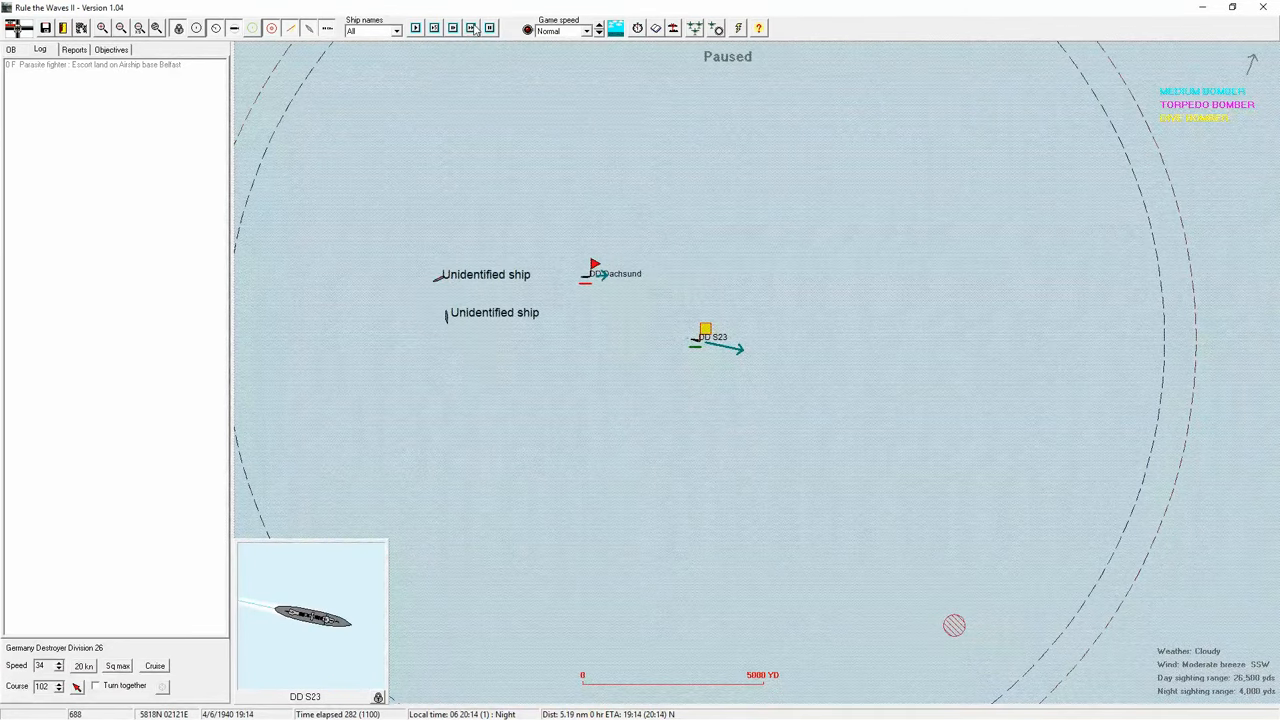
scroll(560, 320, "down", 3)
- Steer Destroyer Division 26 back toward Dachsund on course 305 and slow to 20 knots
left_click(560, 320)
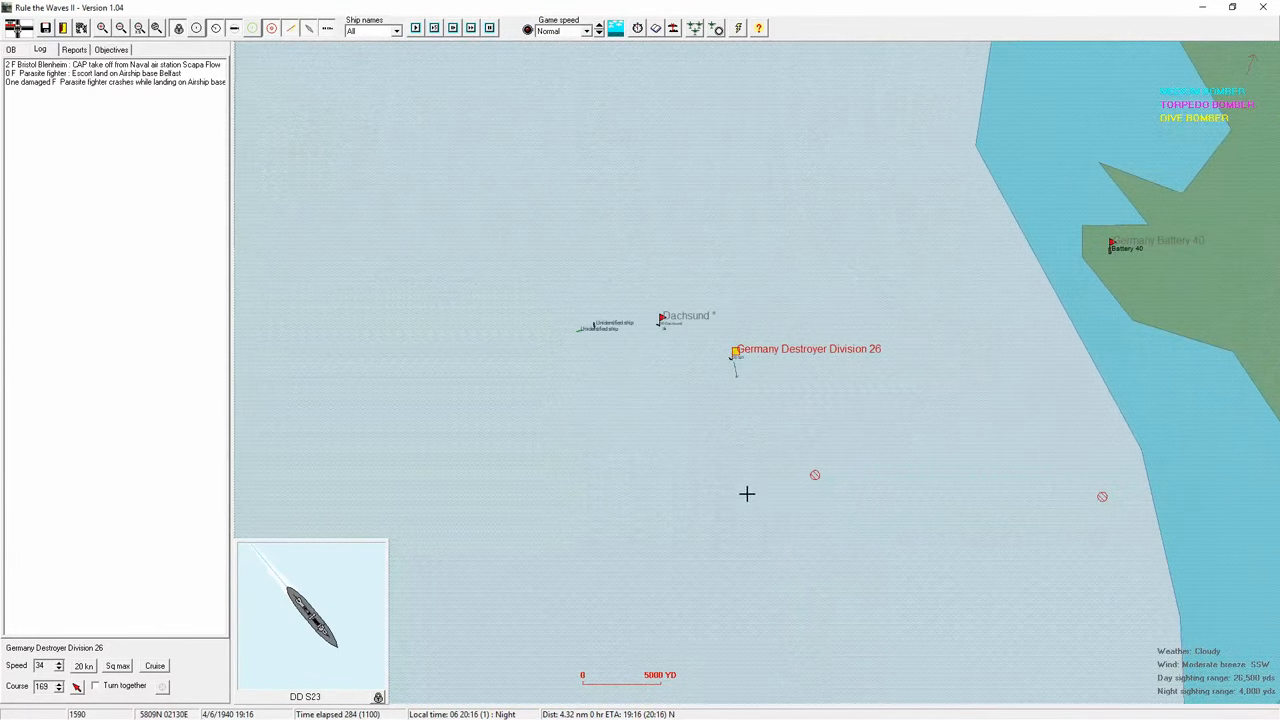
left_click(640, 294)
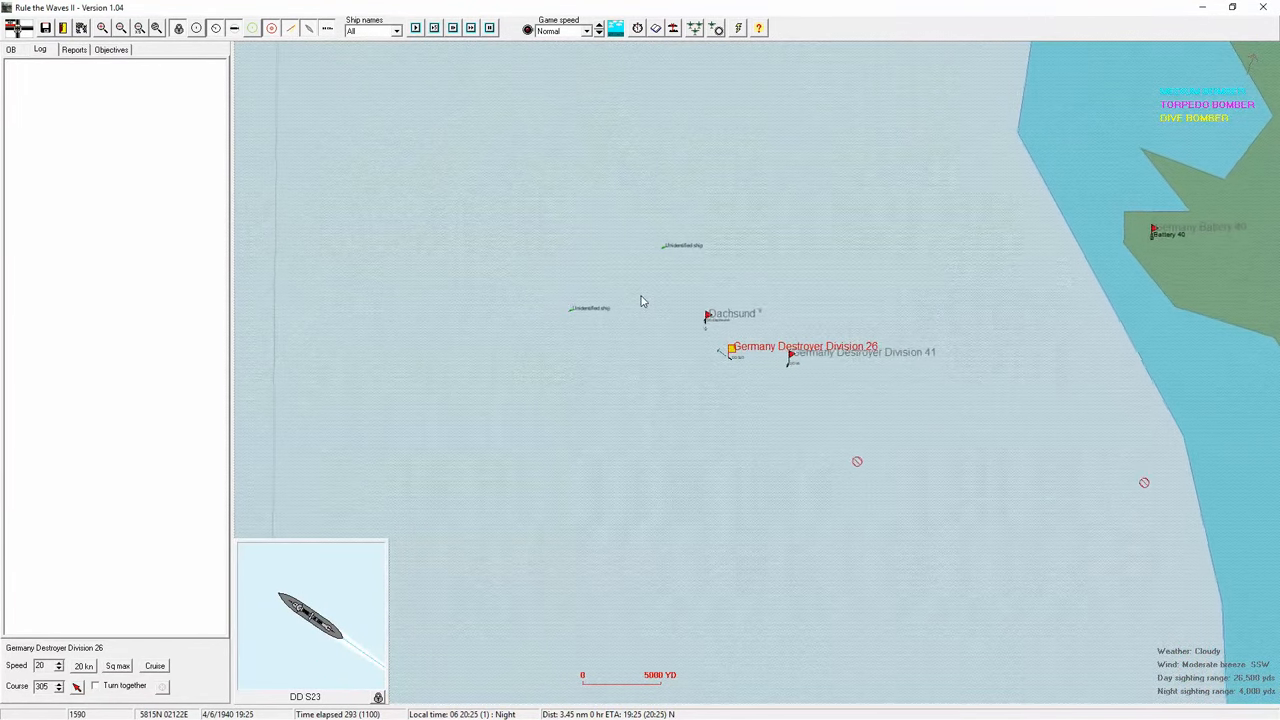
- Set a northerly course and check S23's ship data twice while it sights an unknown ship and holds fire
left_click(731, 300)
double_click(741, 350)
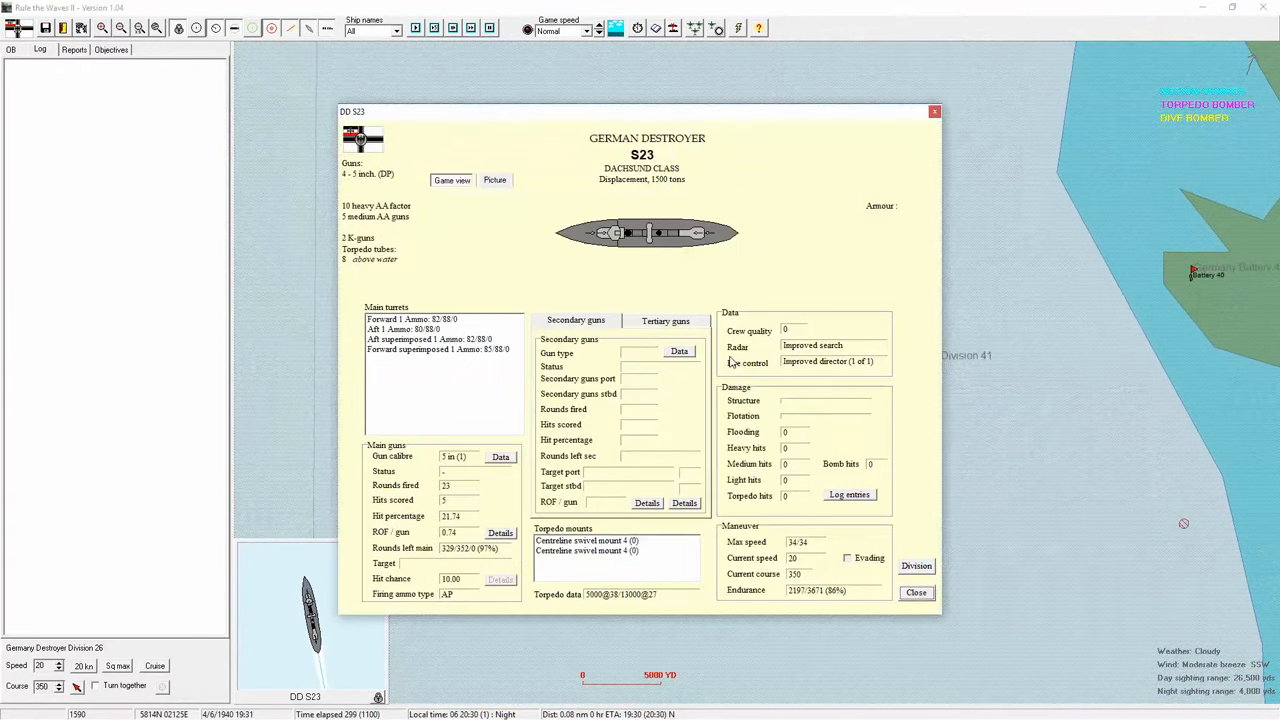
left_click(916, 592)
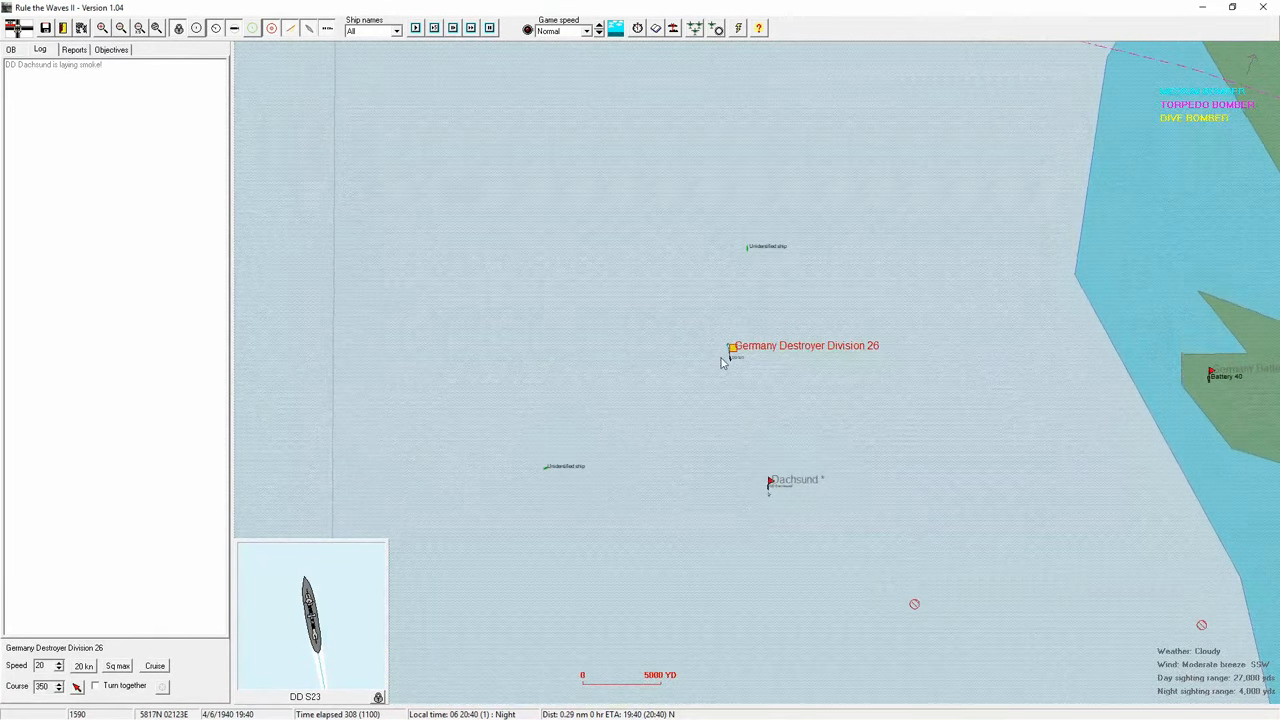
double_click(732, 350)
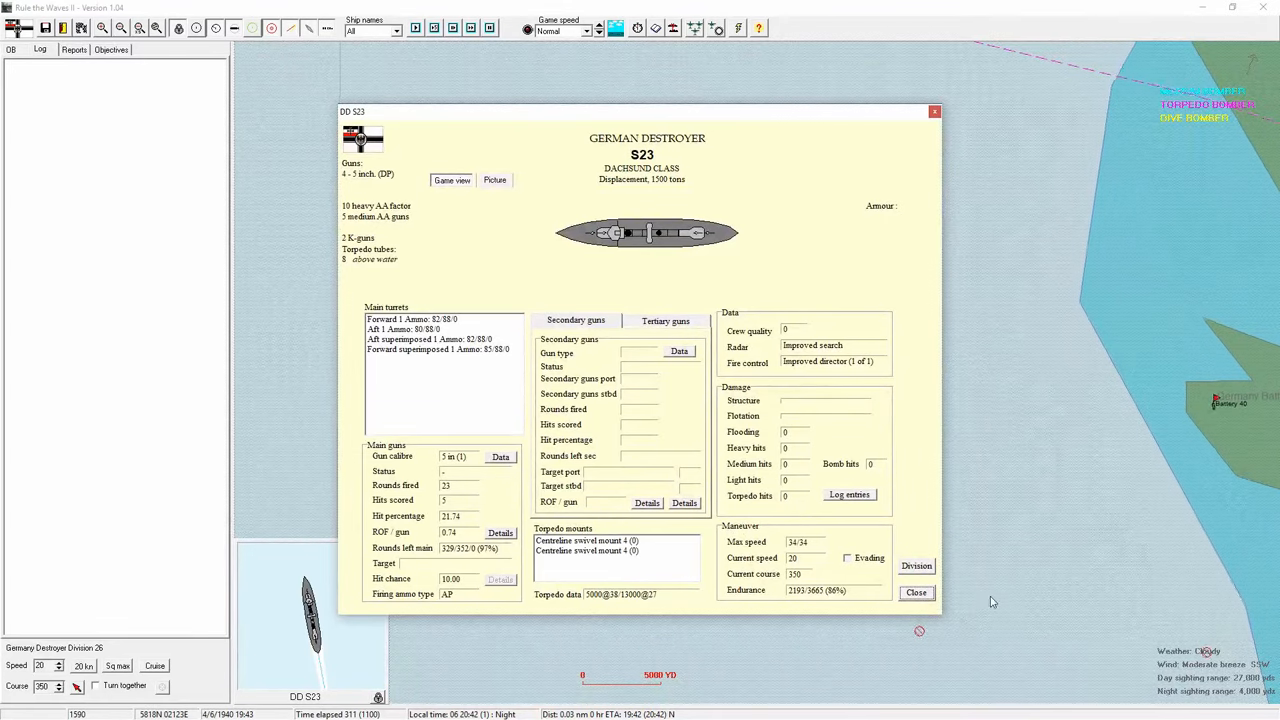
left_click(914, 592)
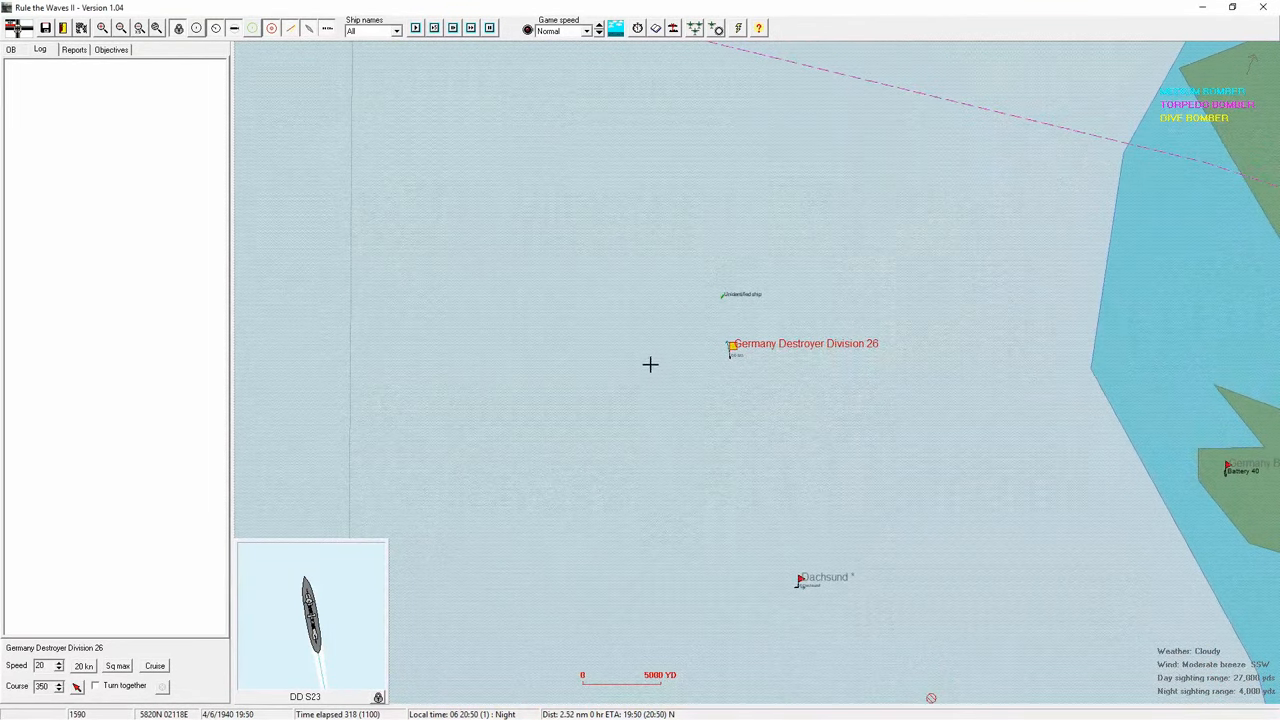
- Resume the battle each time it pauses on a sighting, Division 26 holding course 137 at 20 knots
left_click(475, 28)
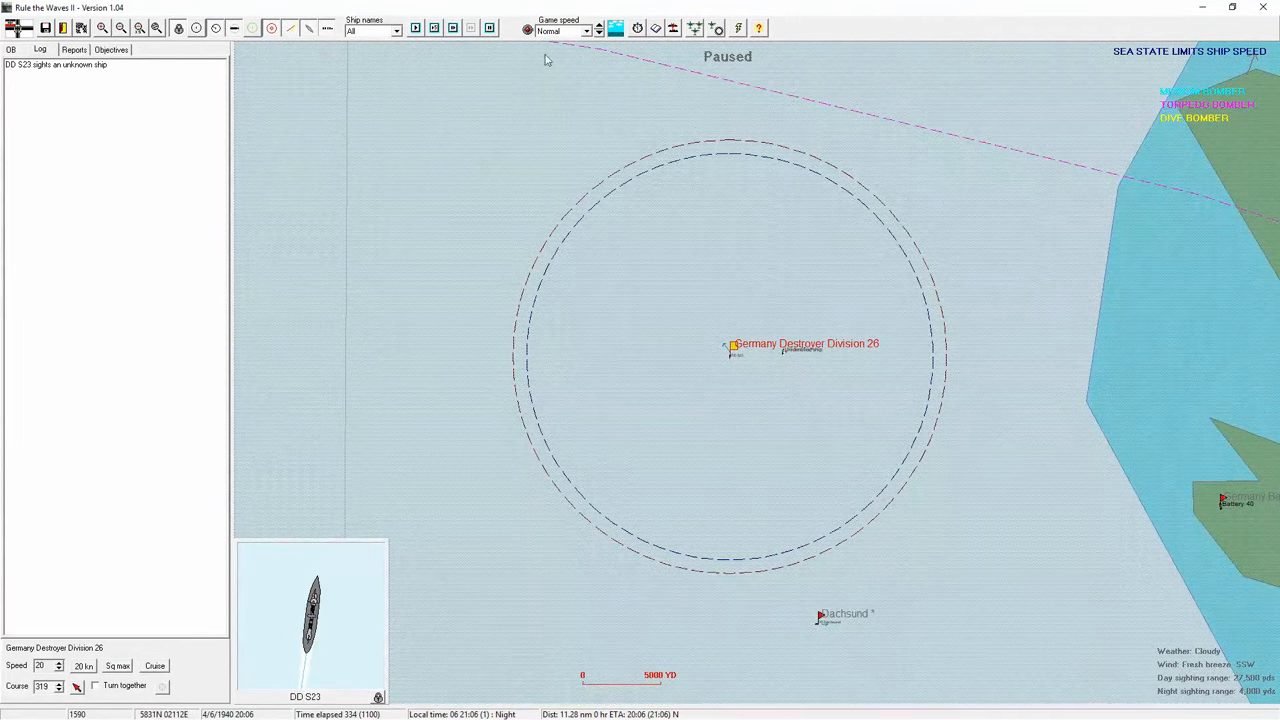
key("space")
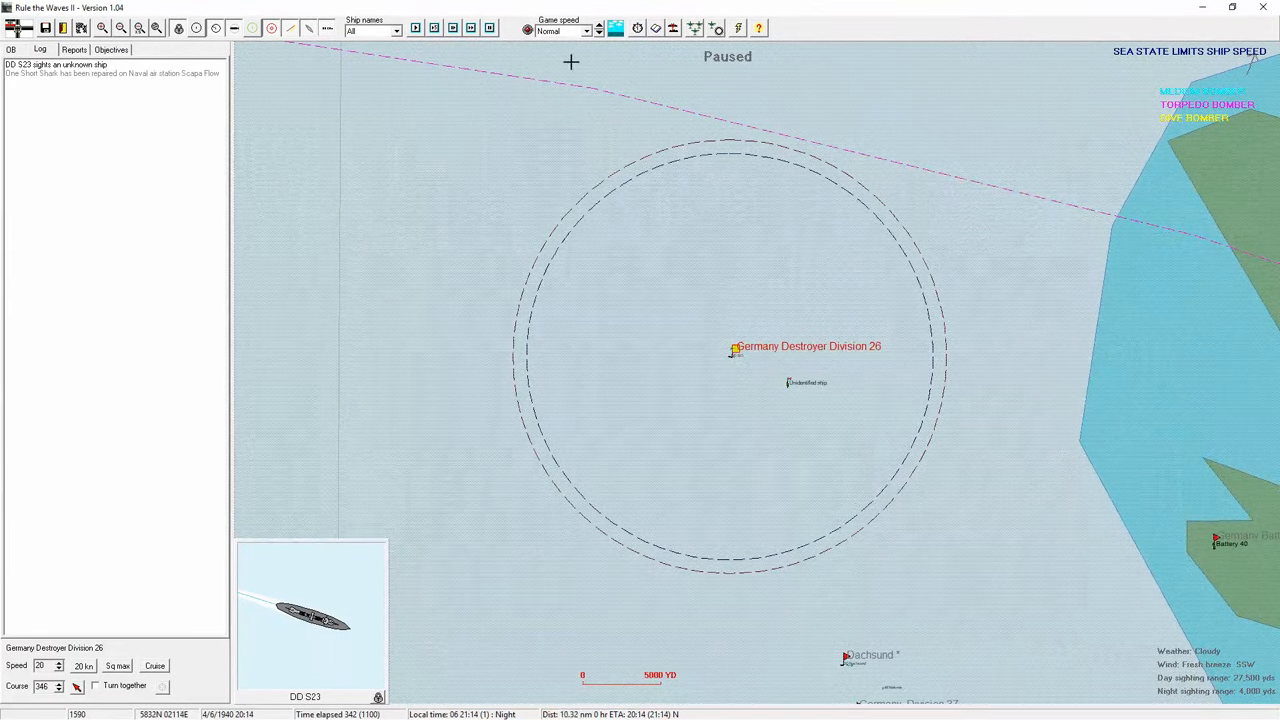
key("space")
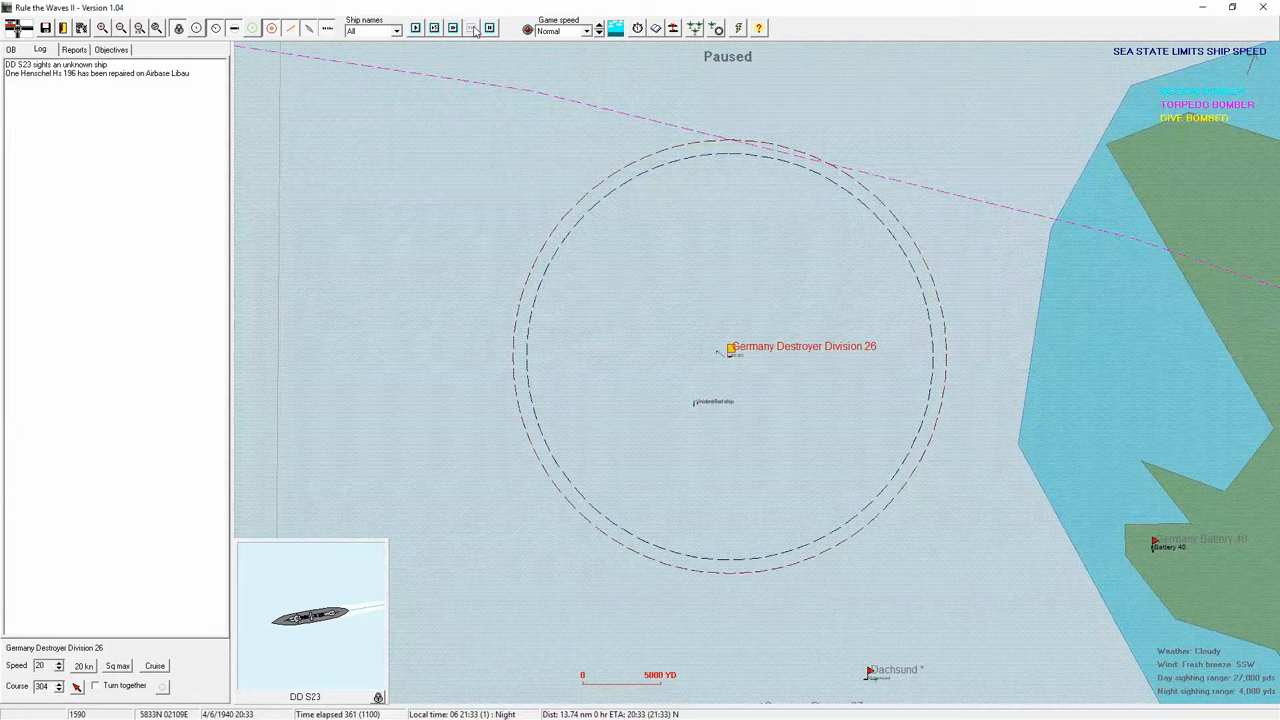
key("space")
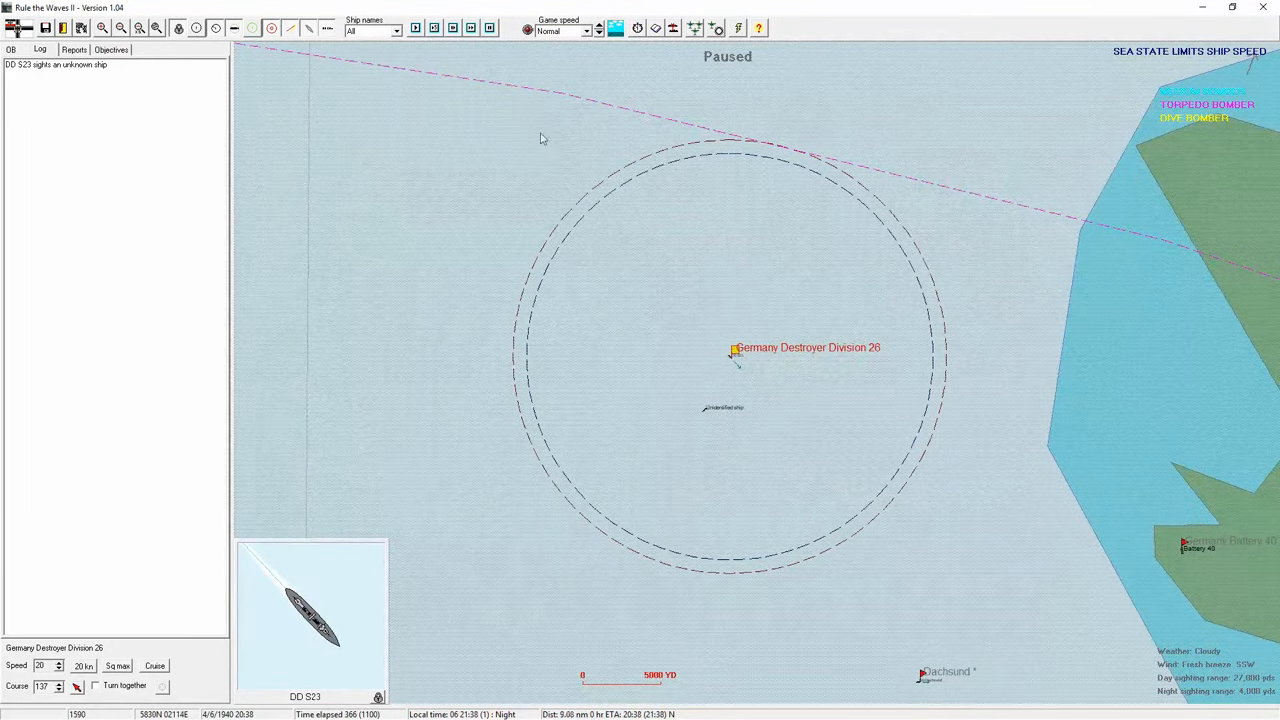
left_click(472, 28)
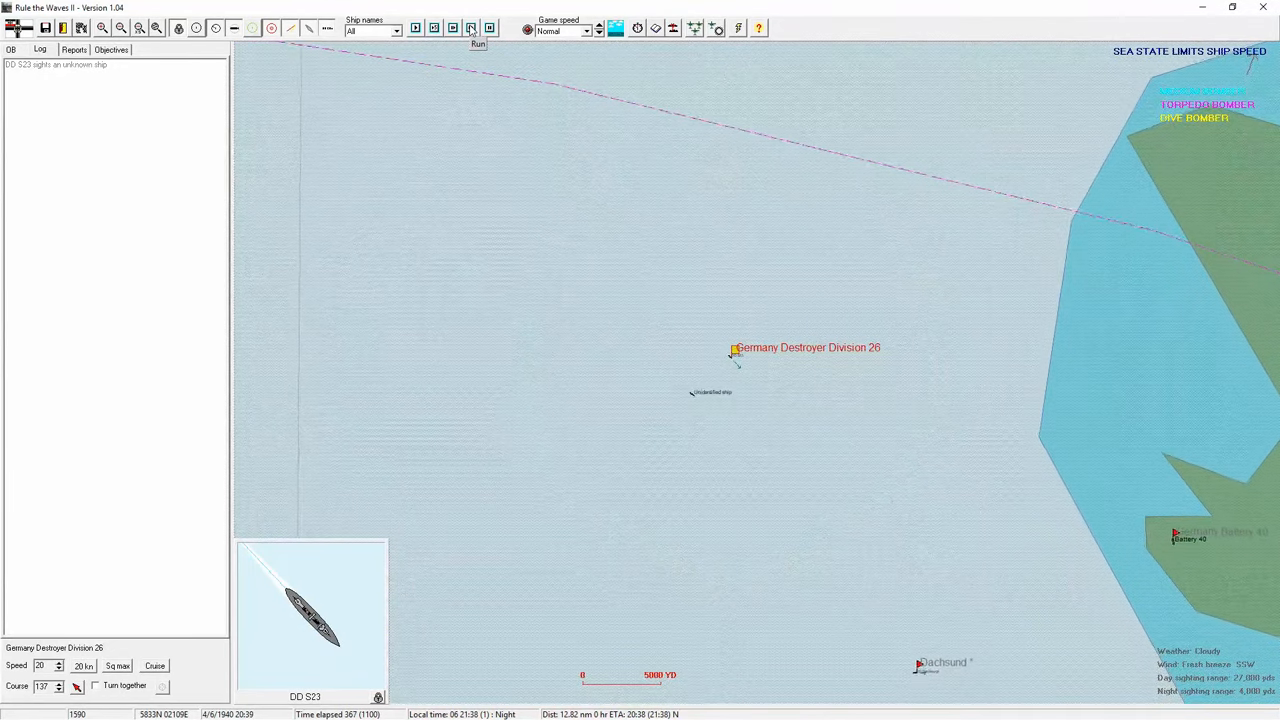
- Review S23's statistics, pause, then review the damaged Dachsund's statistics
left_click(734, 366)
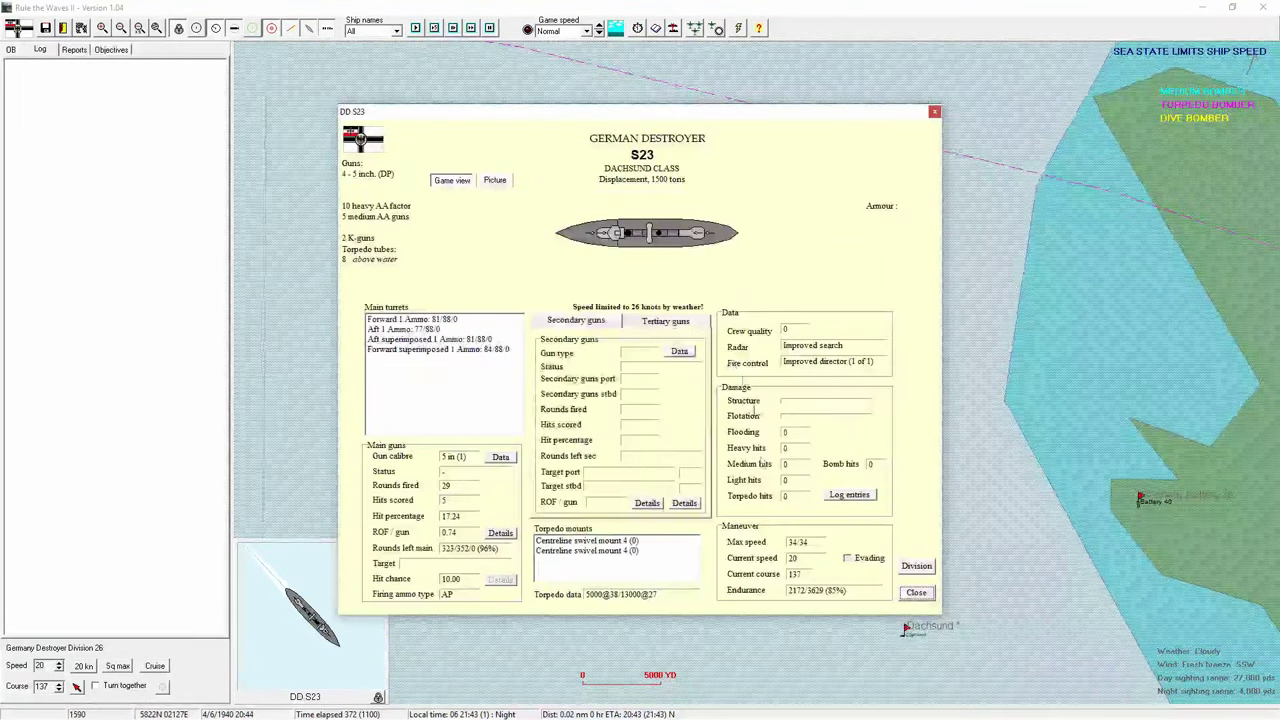
left_click(916, 592)
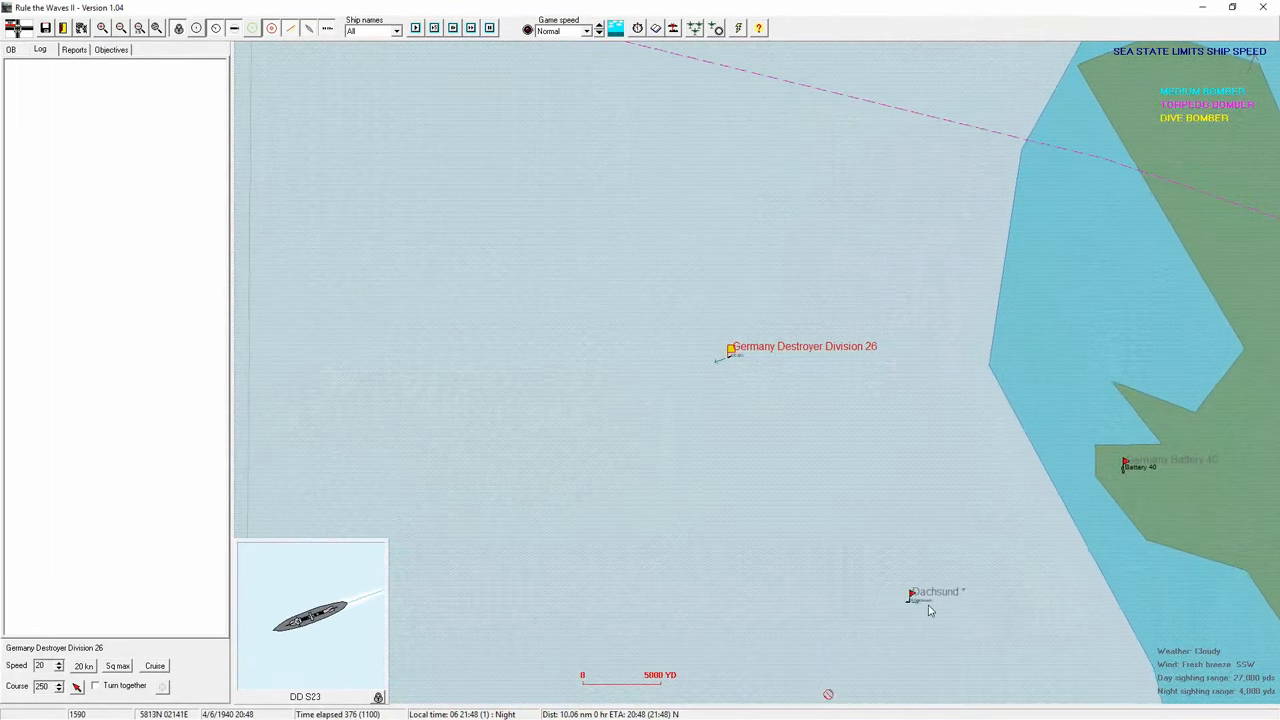
key("space")
left_click(948, 592)
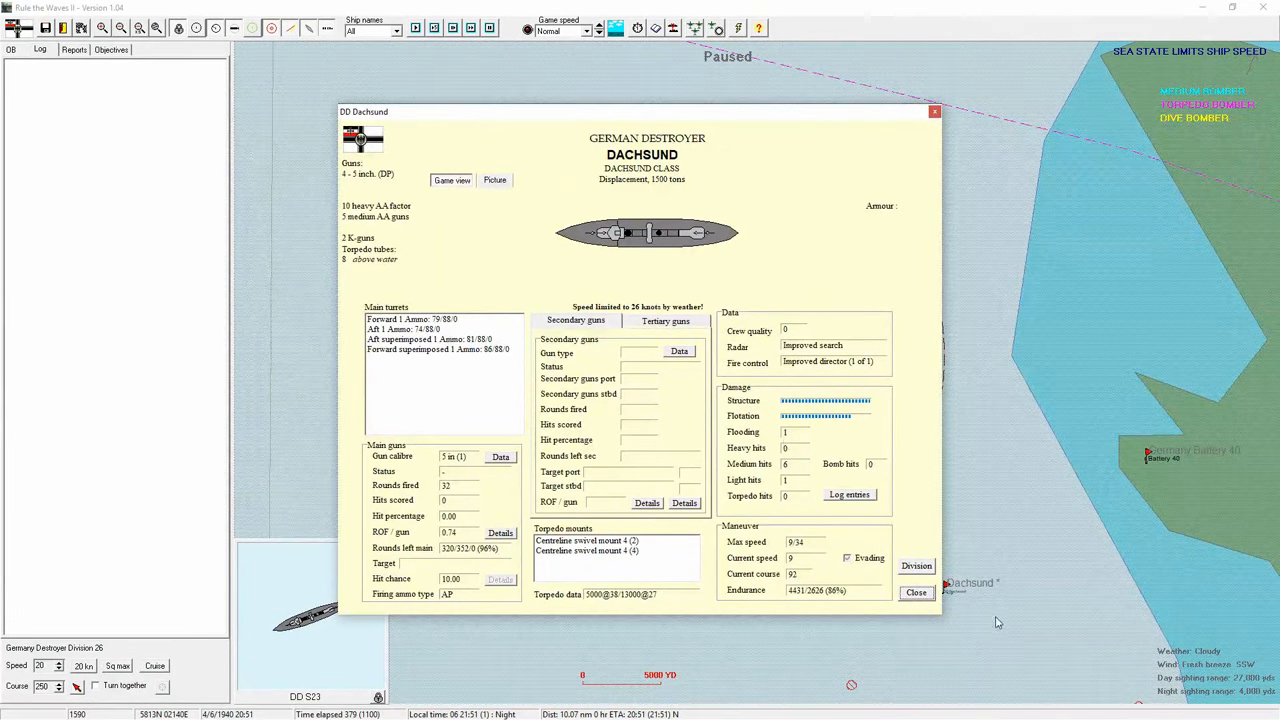
left_click(916, 593)
scroll(879, 500, "down", 3)
scroll(879, 500, "down", 1)
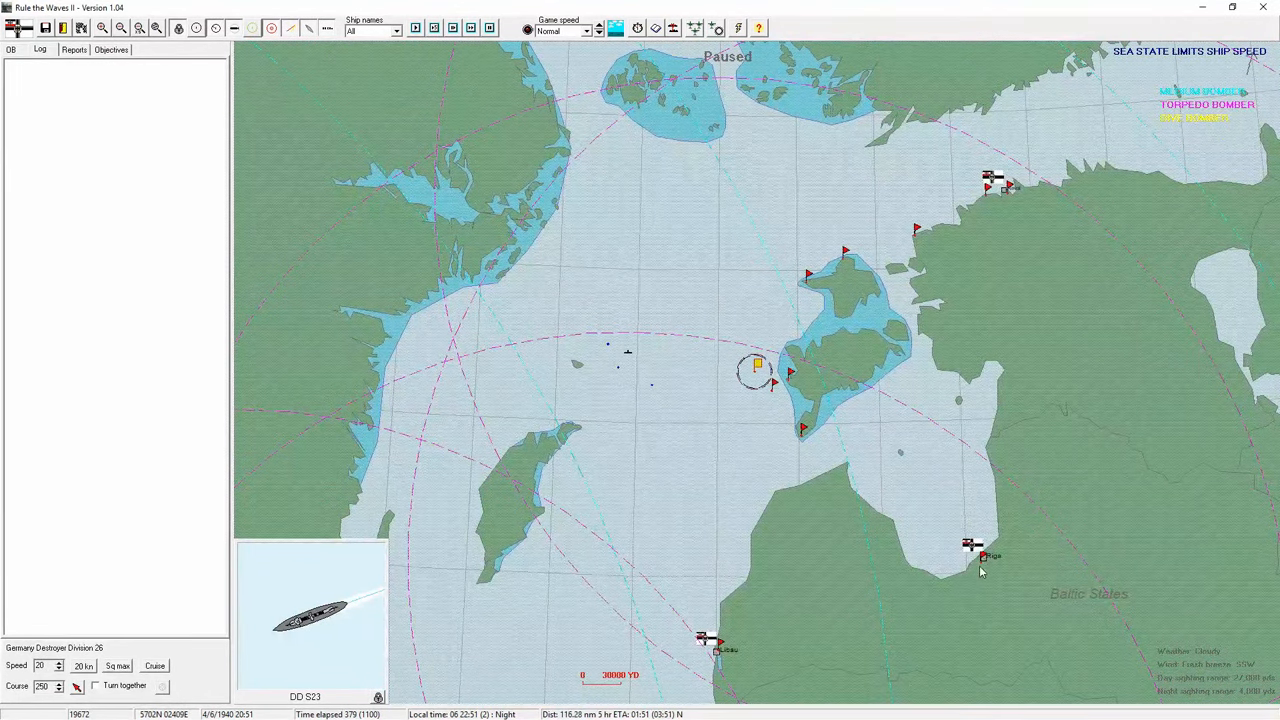
scroll(980, 570, "up", 1)
scroll(800, 450, "up", 1)
scroll(700, 400, "up", 1)
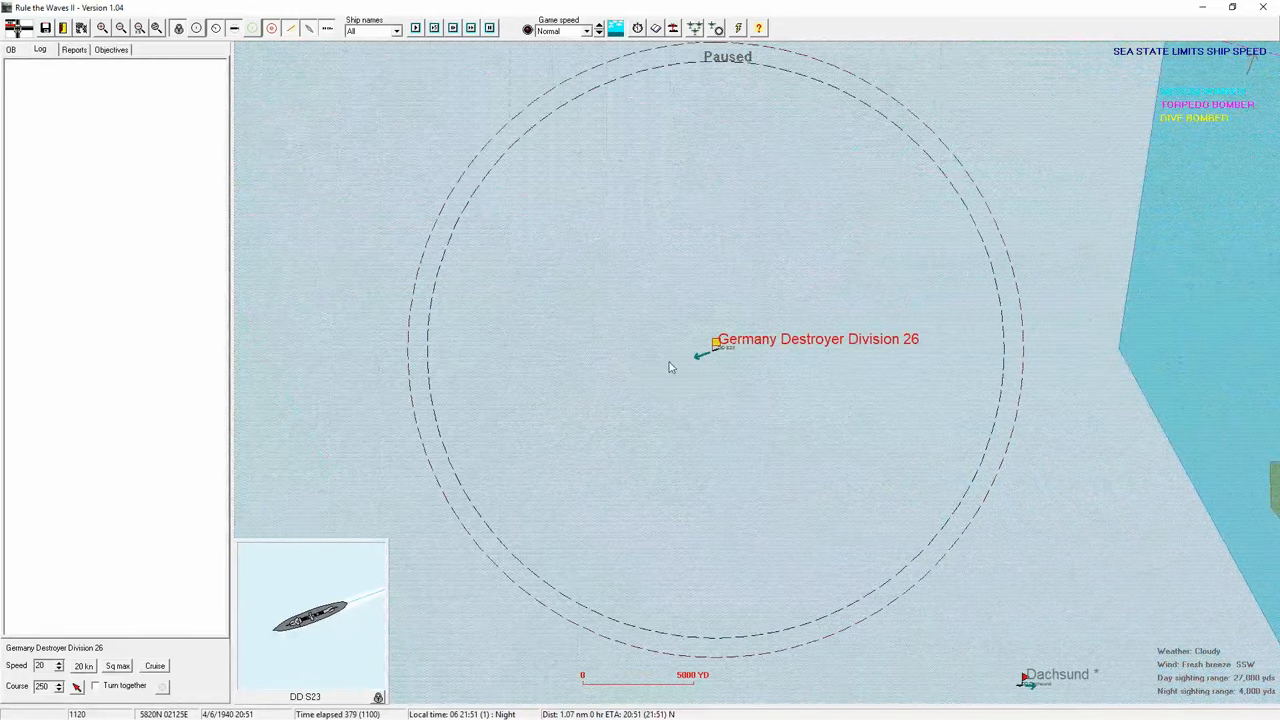
- Resume the battle and steer Division 26 to close on the unidentified ship until S23's 5in guns score a hit
left_click(470, 28)
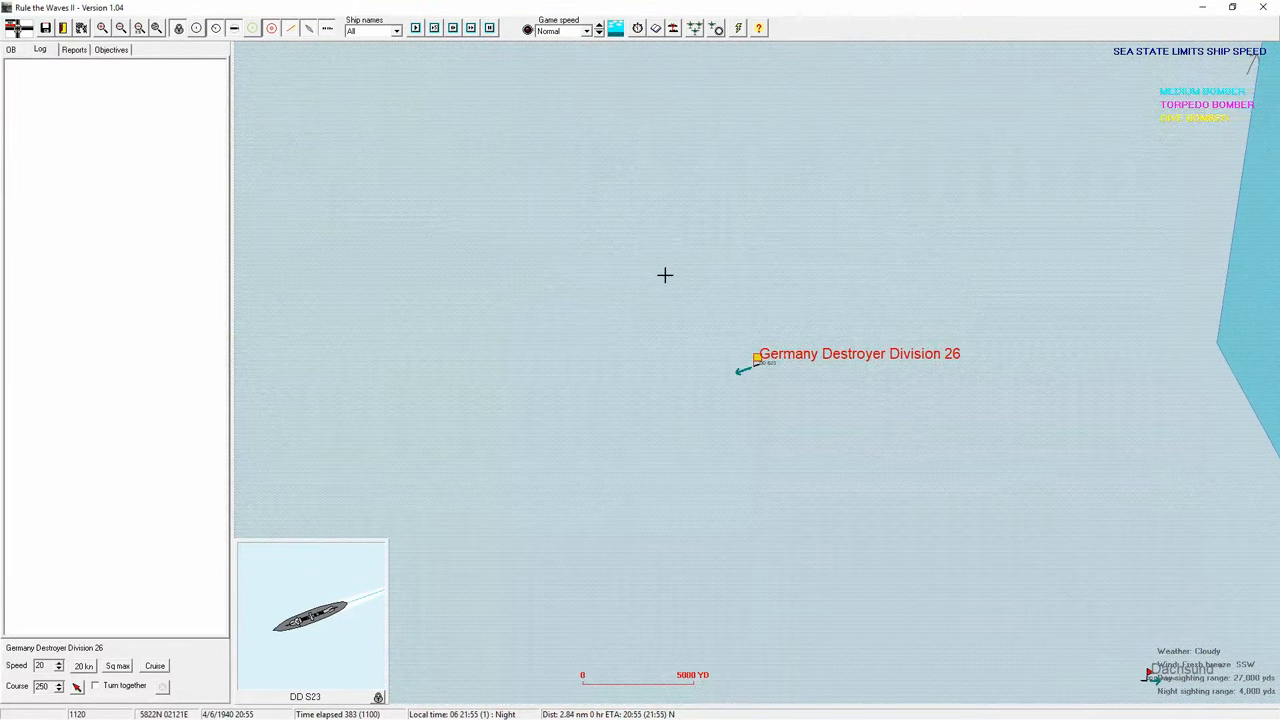
left_click(470, 28)
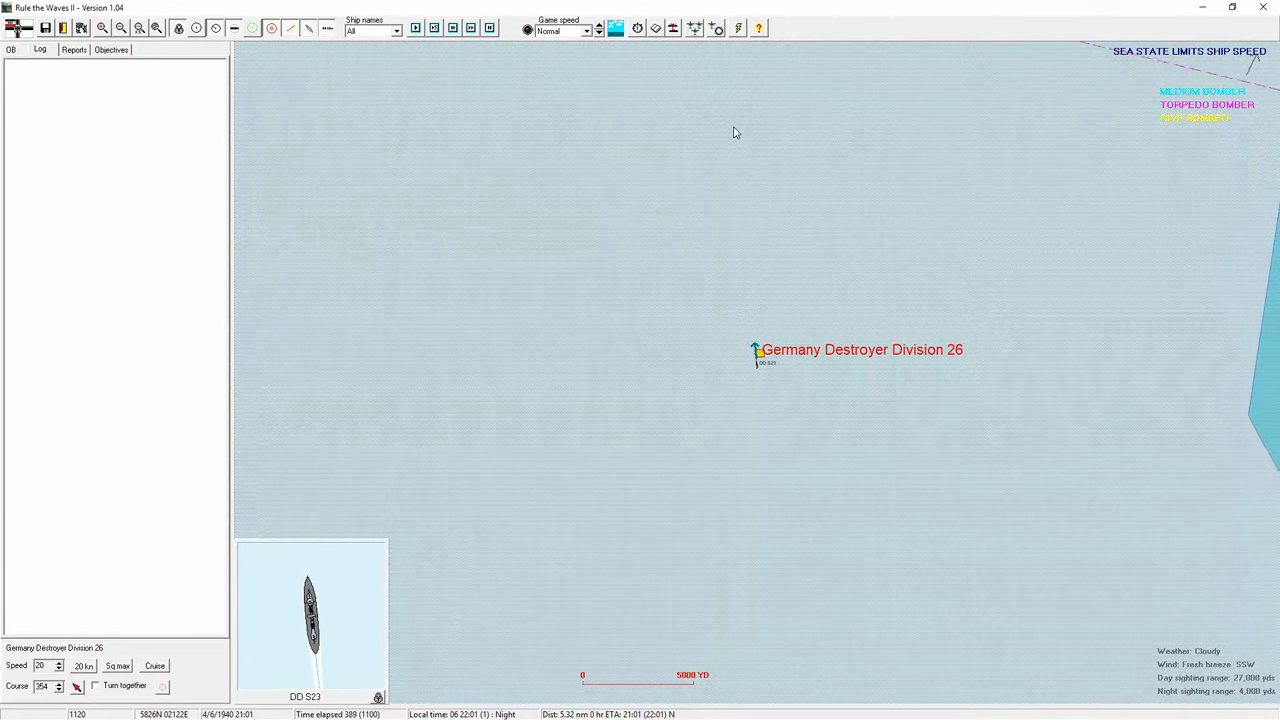
left_click(820, 183)
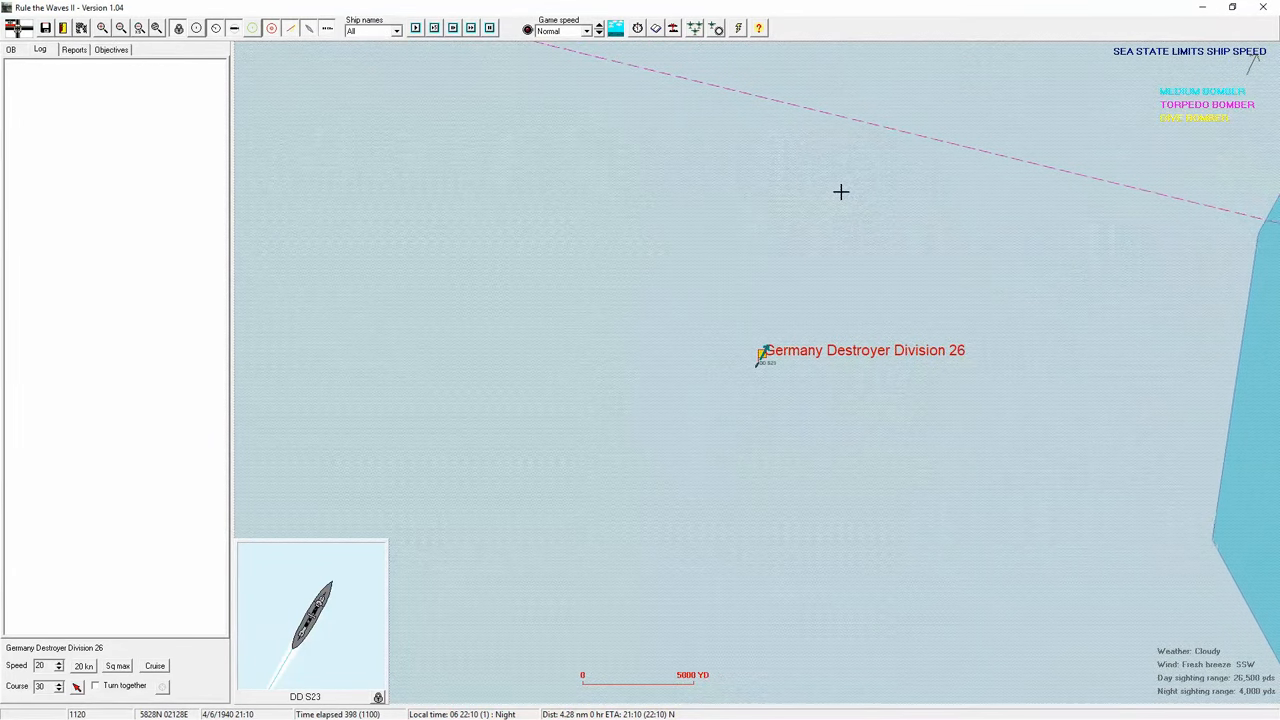
left_click(653, 197)
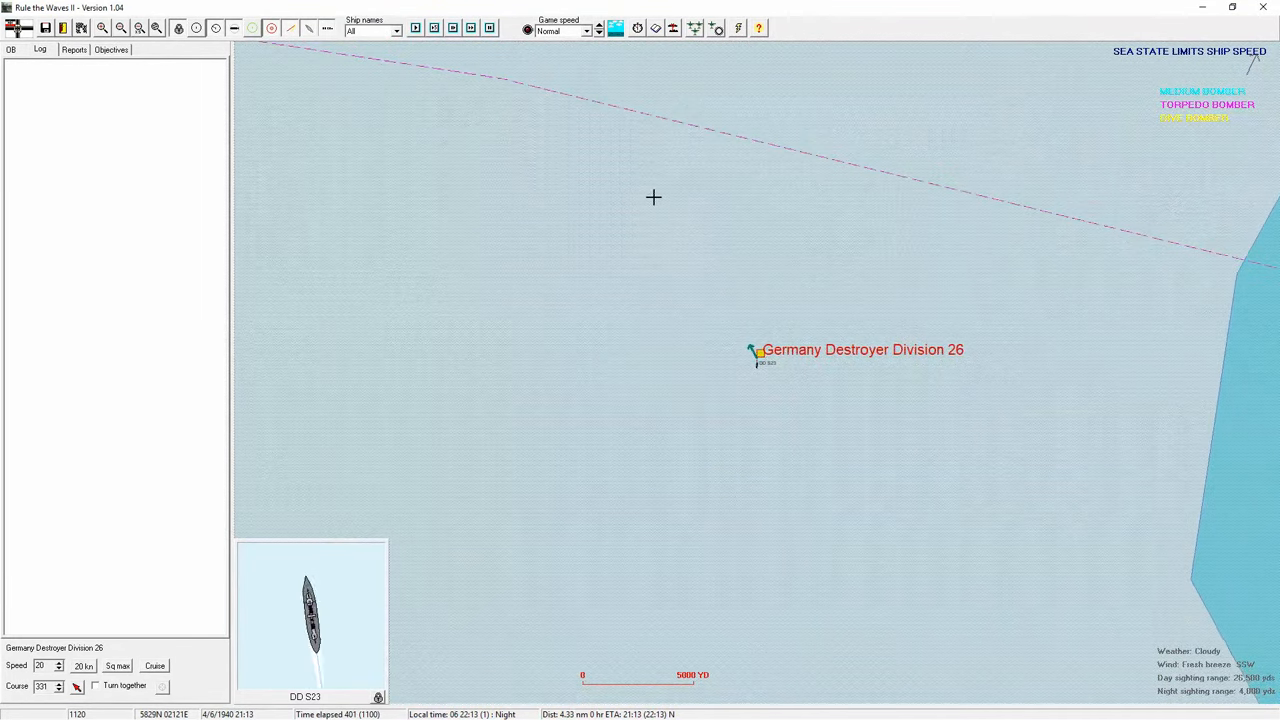
left_click(641, 390)
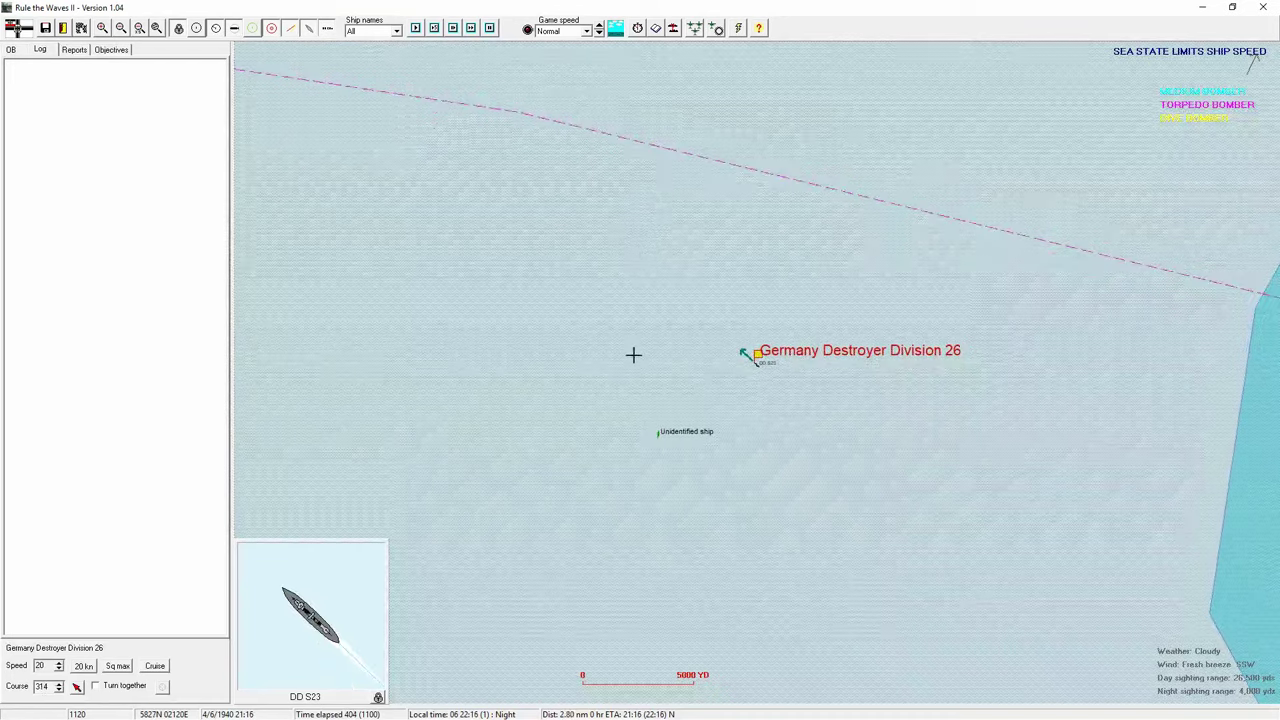
left_click(645, 410)
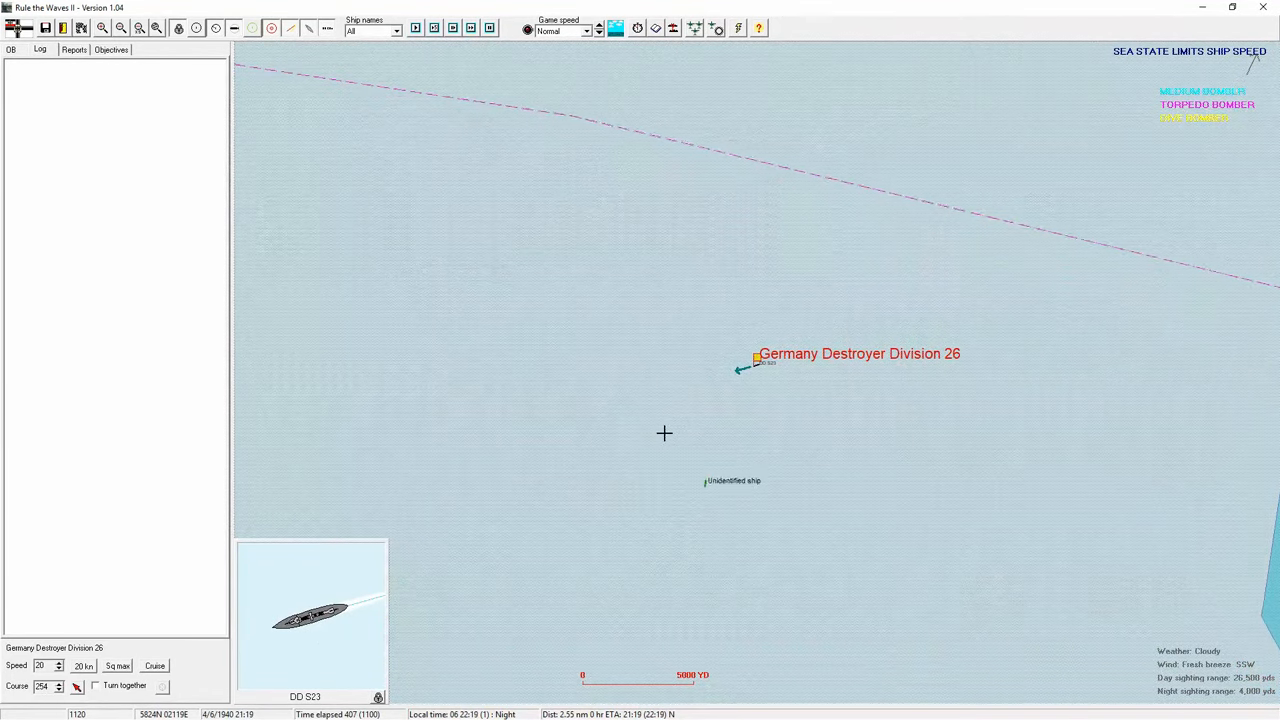
left_click(664, 432)
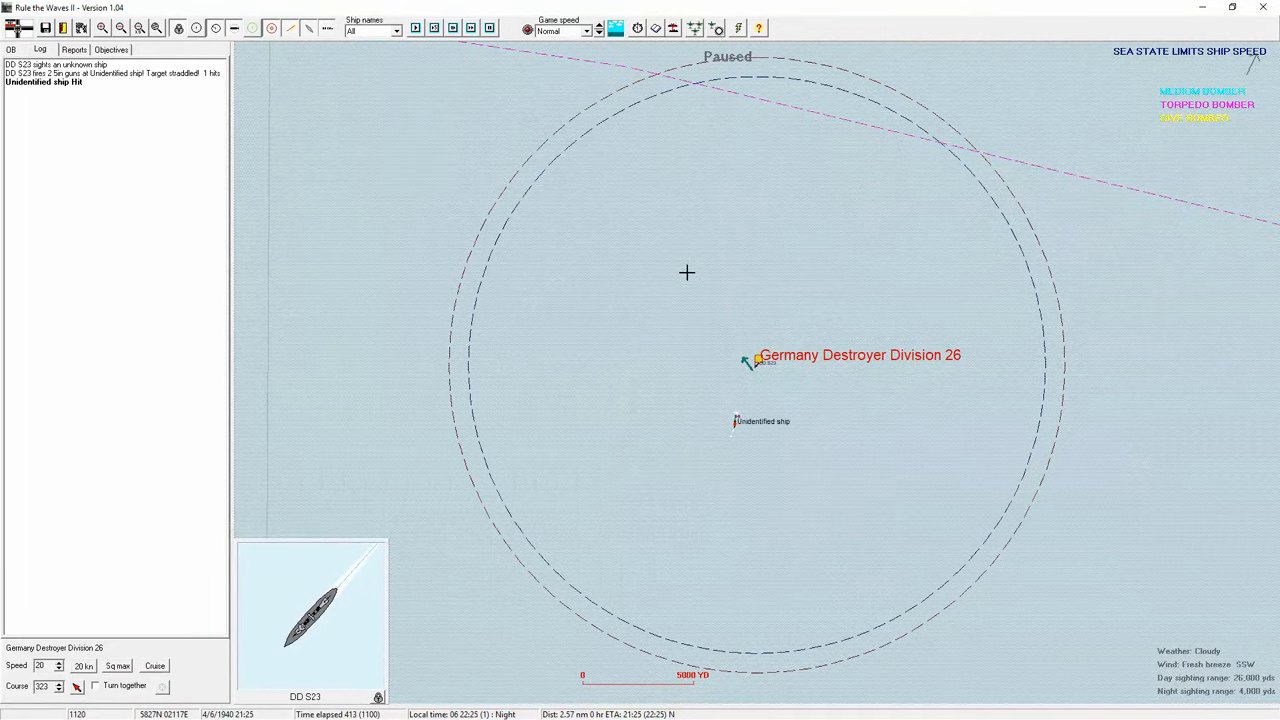
scroll(667, 309, "up", 3)
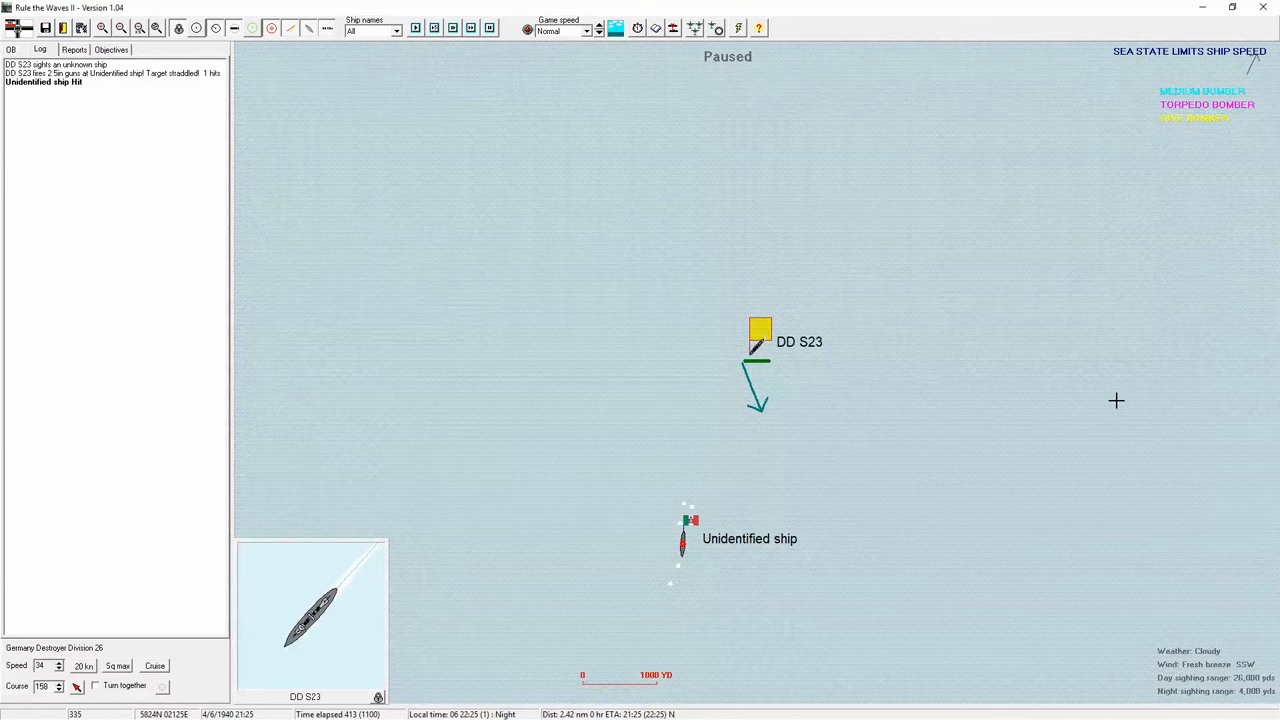
- Run the exchange of fire with the unidentified ship until the 21:38 pause on a new radar contact
key("space")
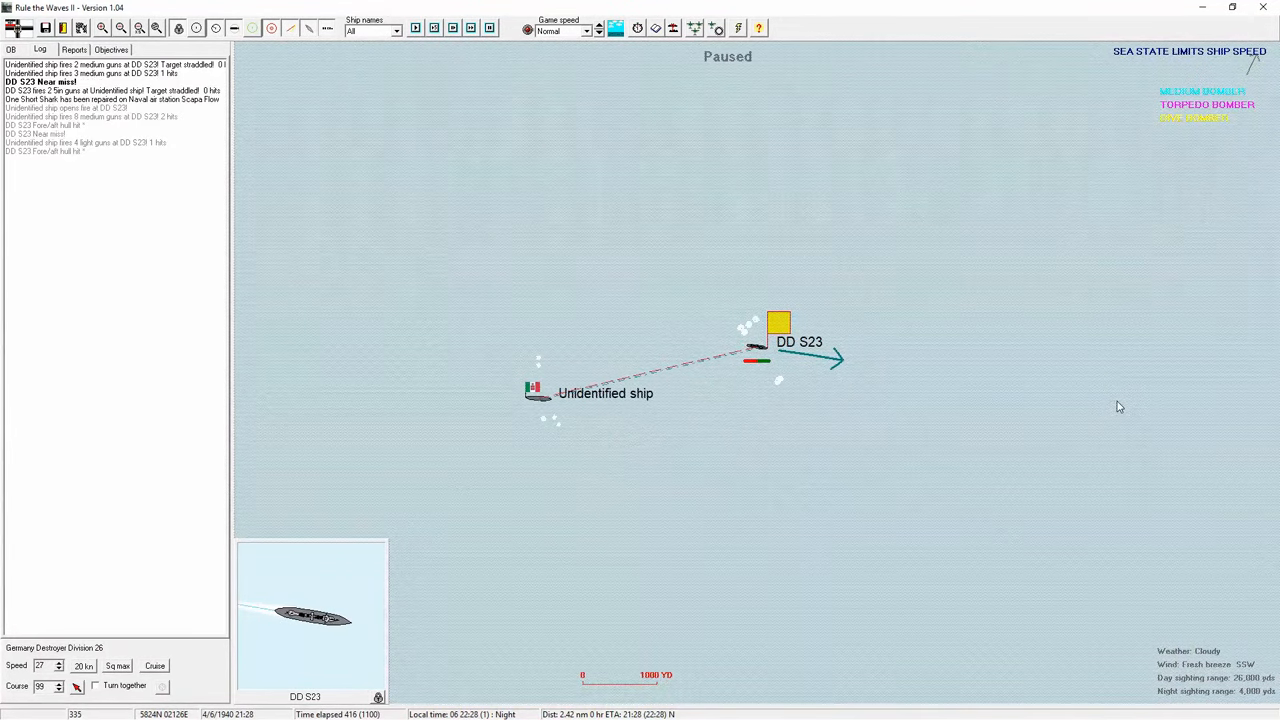
key("space")
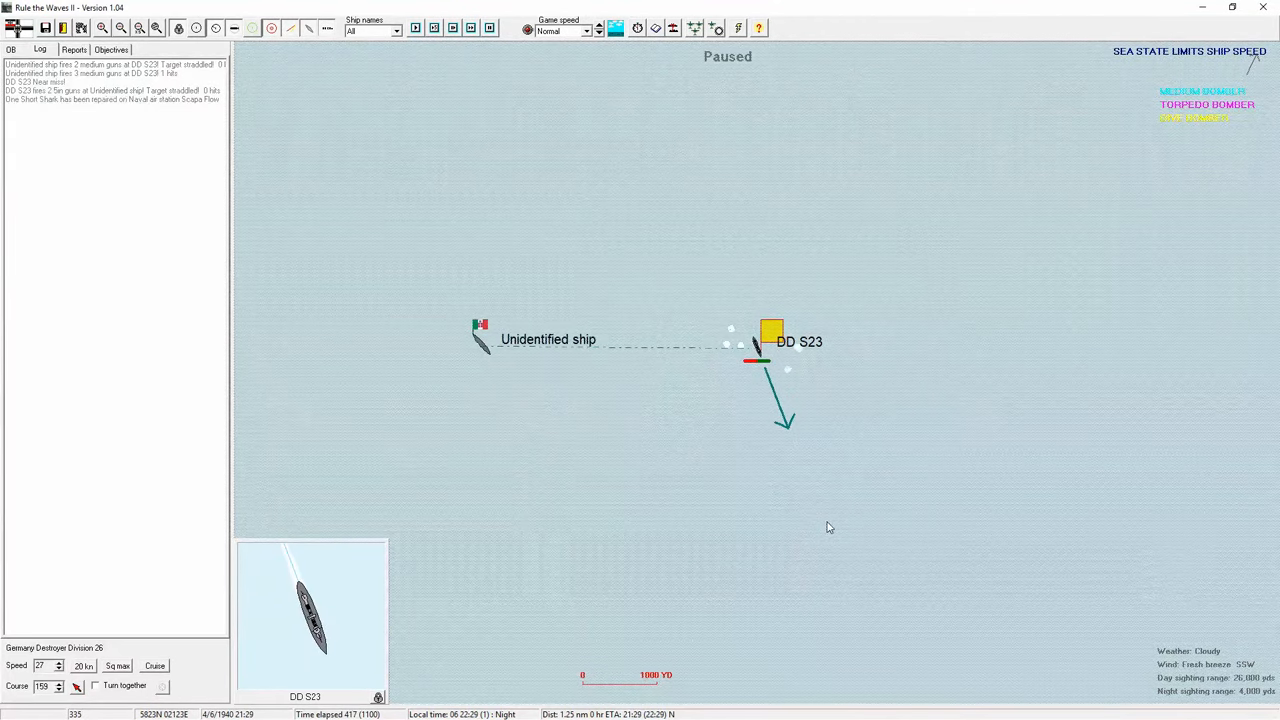
key("space")
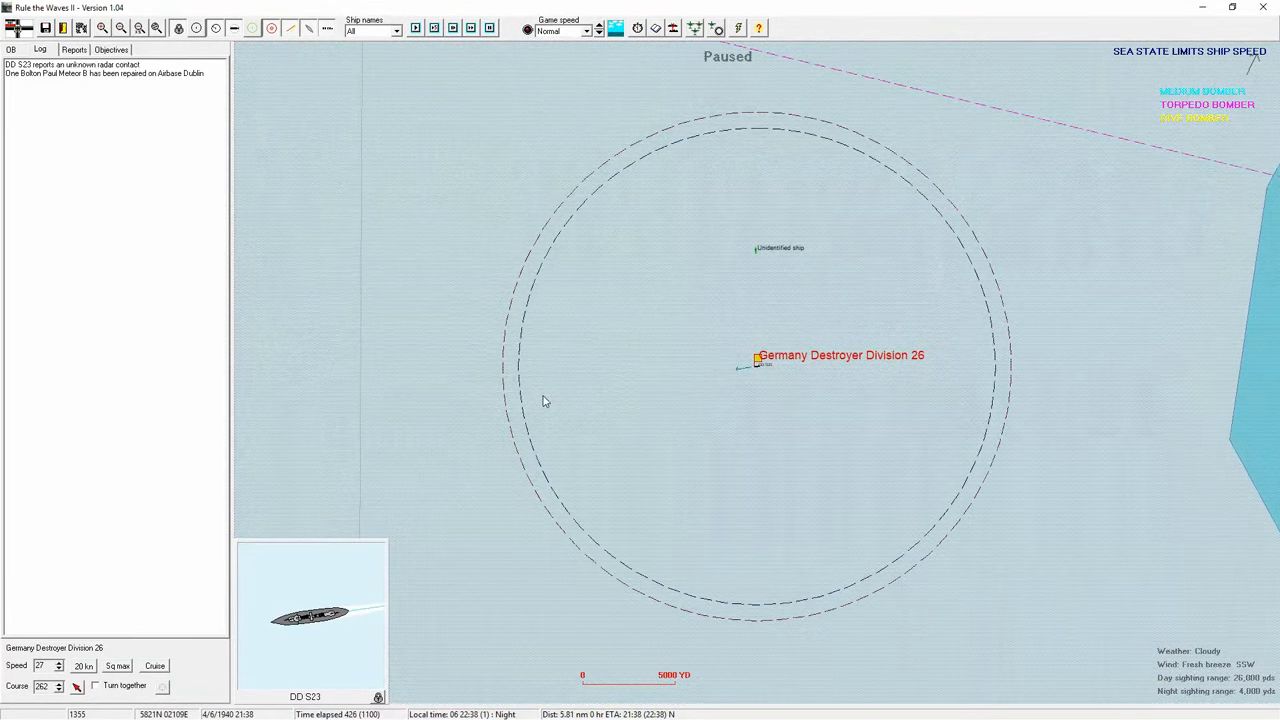
- Resume the battle and swing Division 26 through southeast to a due-north heading
left_click(488, 27)
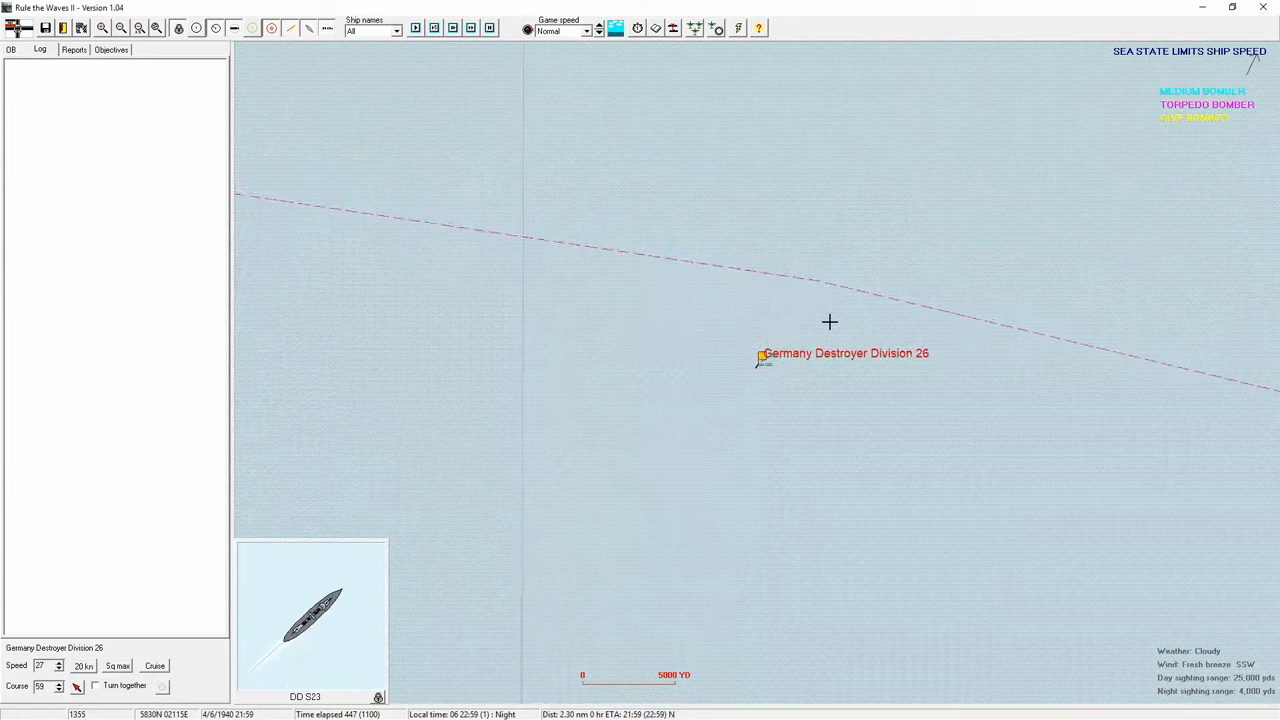
left_click(820, 398)
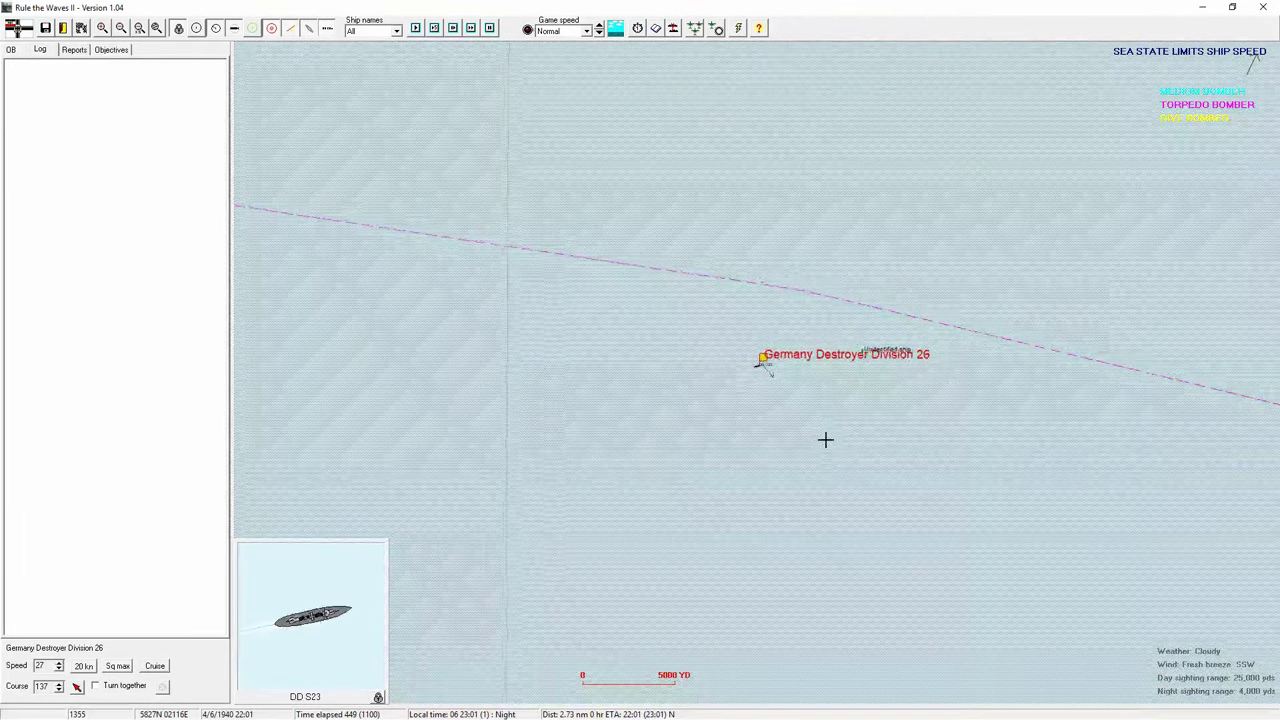
left_click(745, 296)
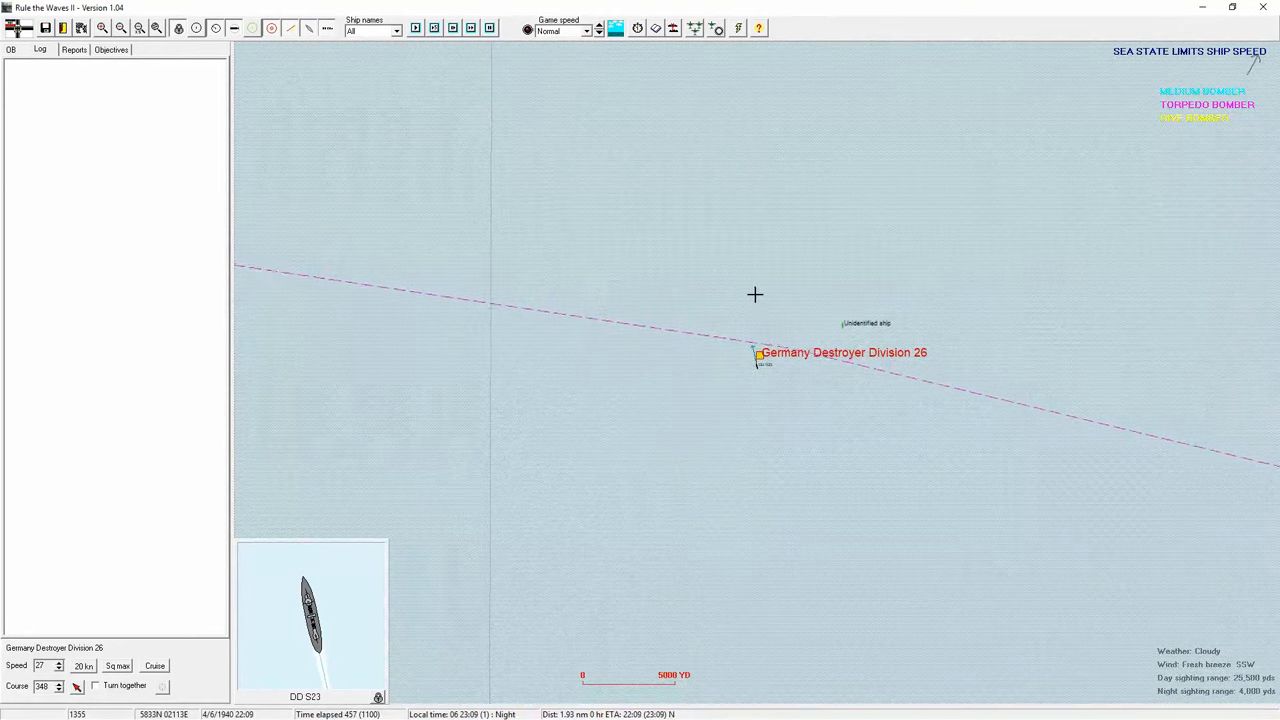
left_click(755, 293)
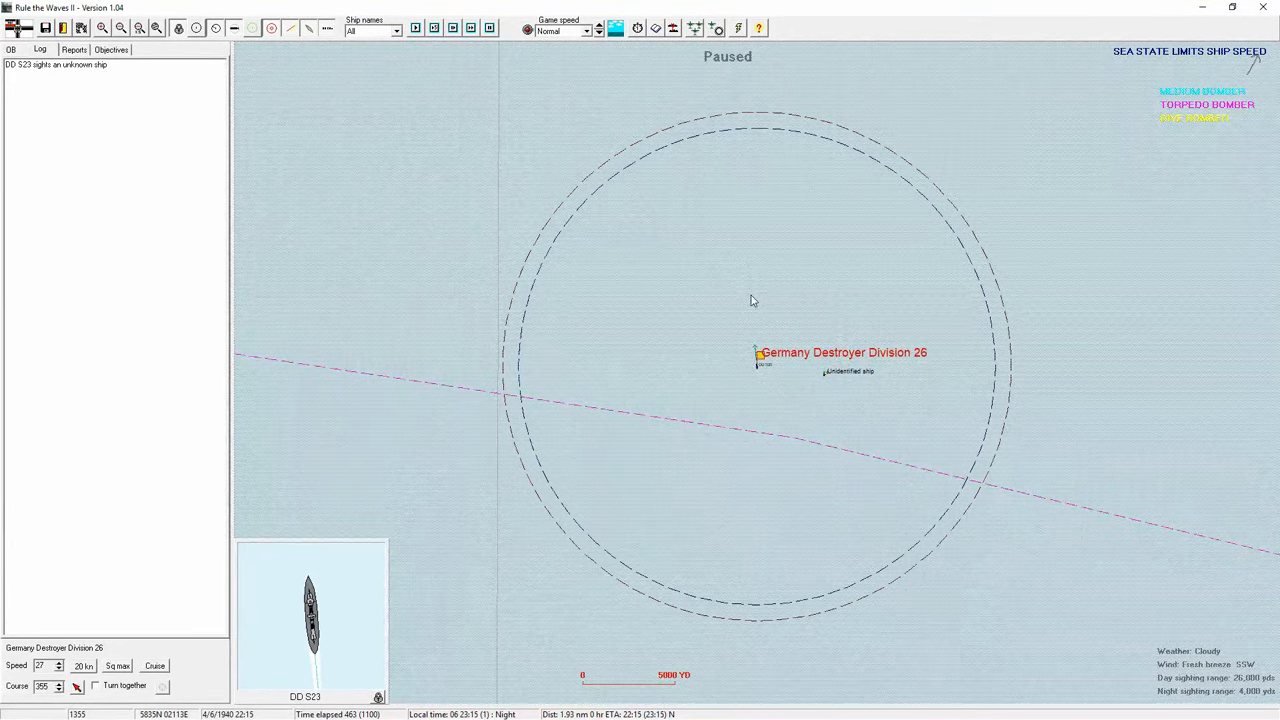
left_click(471, 29)
- Turn the division south at 20 knots and show the position notice reporting dawn in 4 hours 20 minutes
left_click(814, 409)
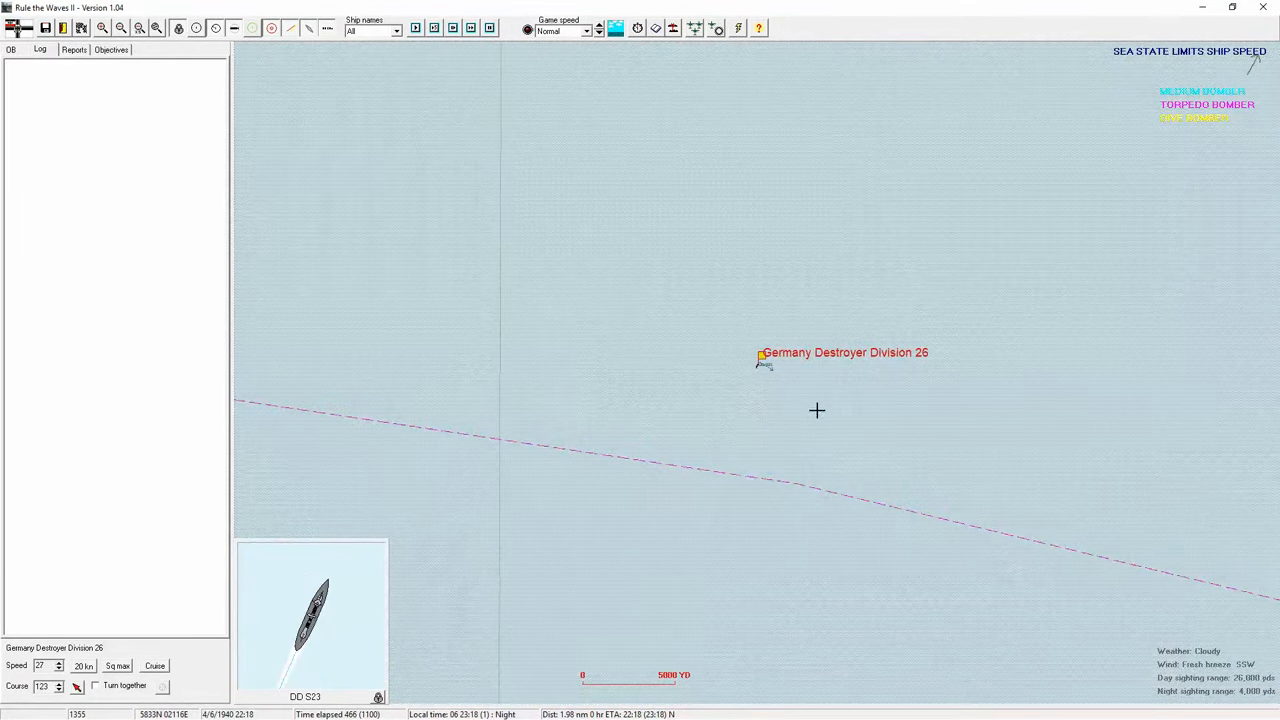
left_click(708, 457)
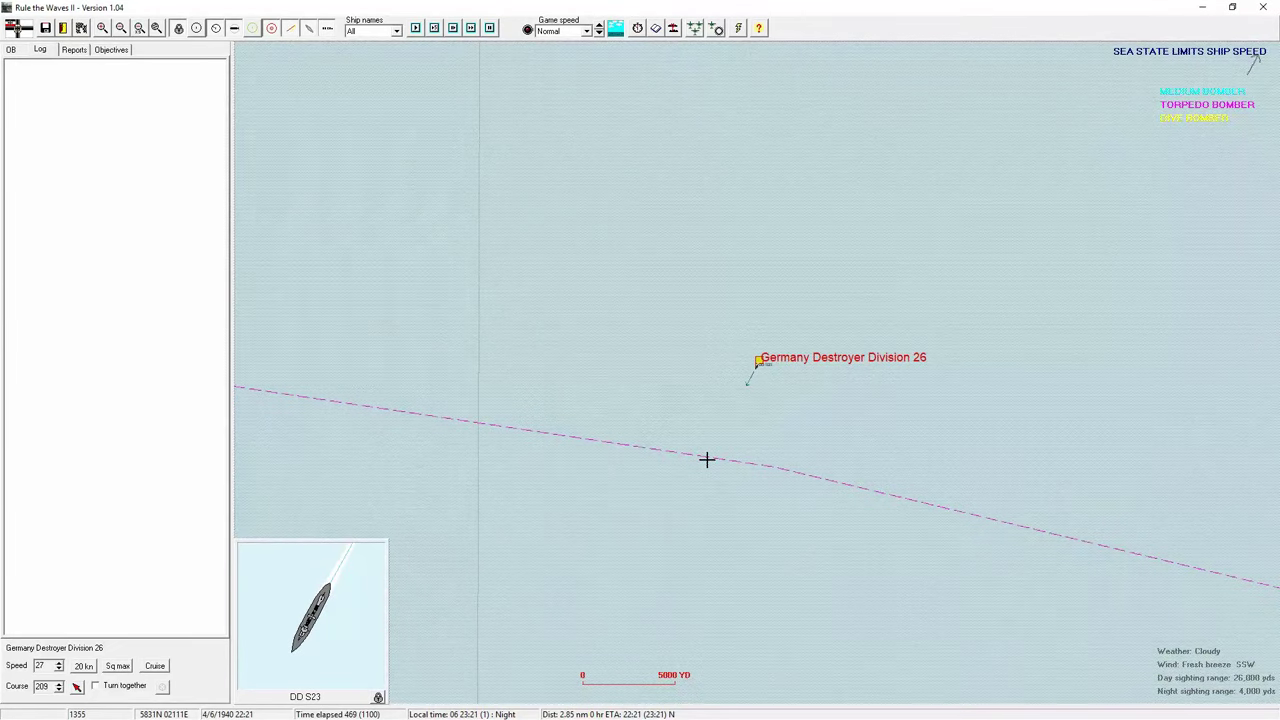
left_click(84, 666)
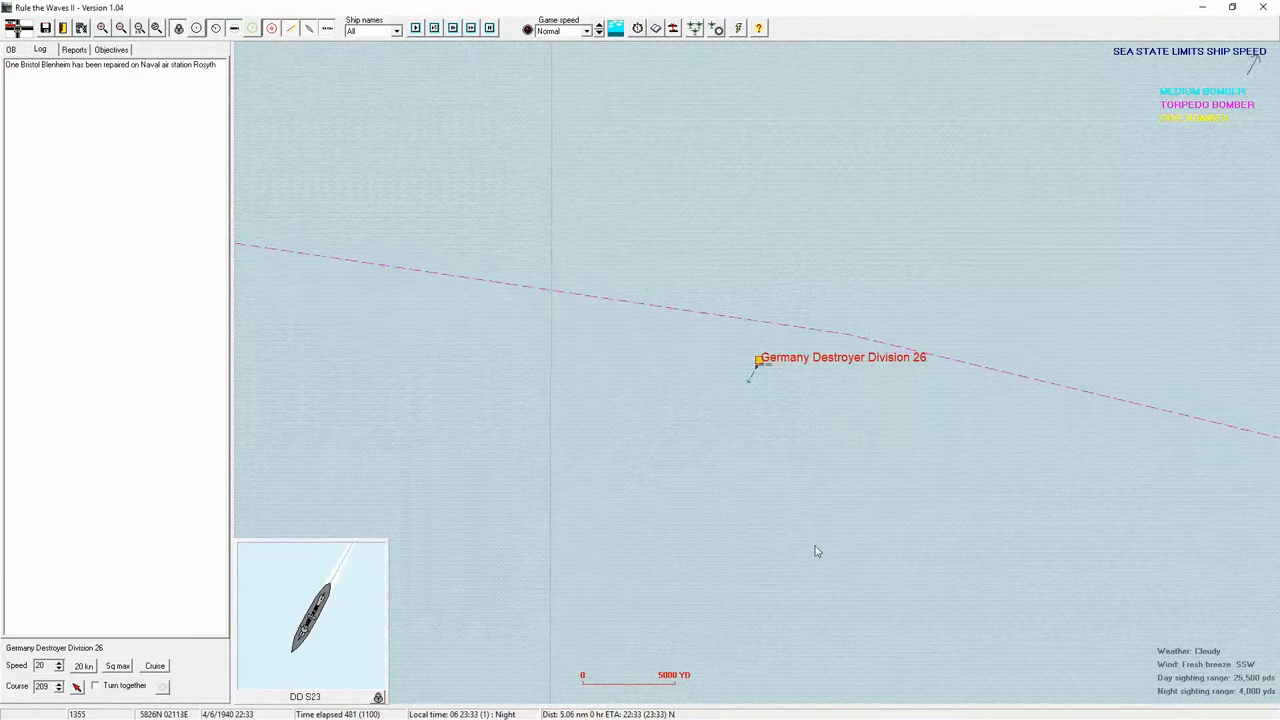
left_click(785, 546)
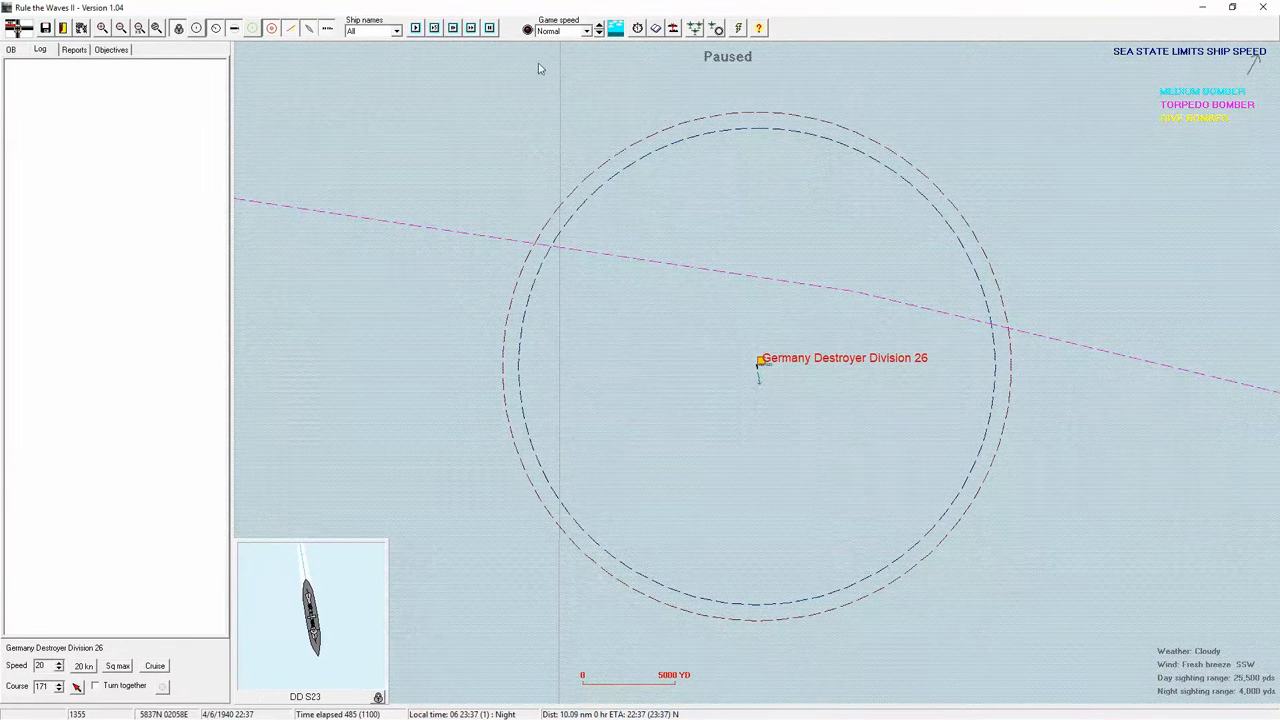
left_click(639, 28)
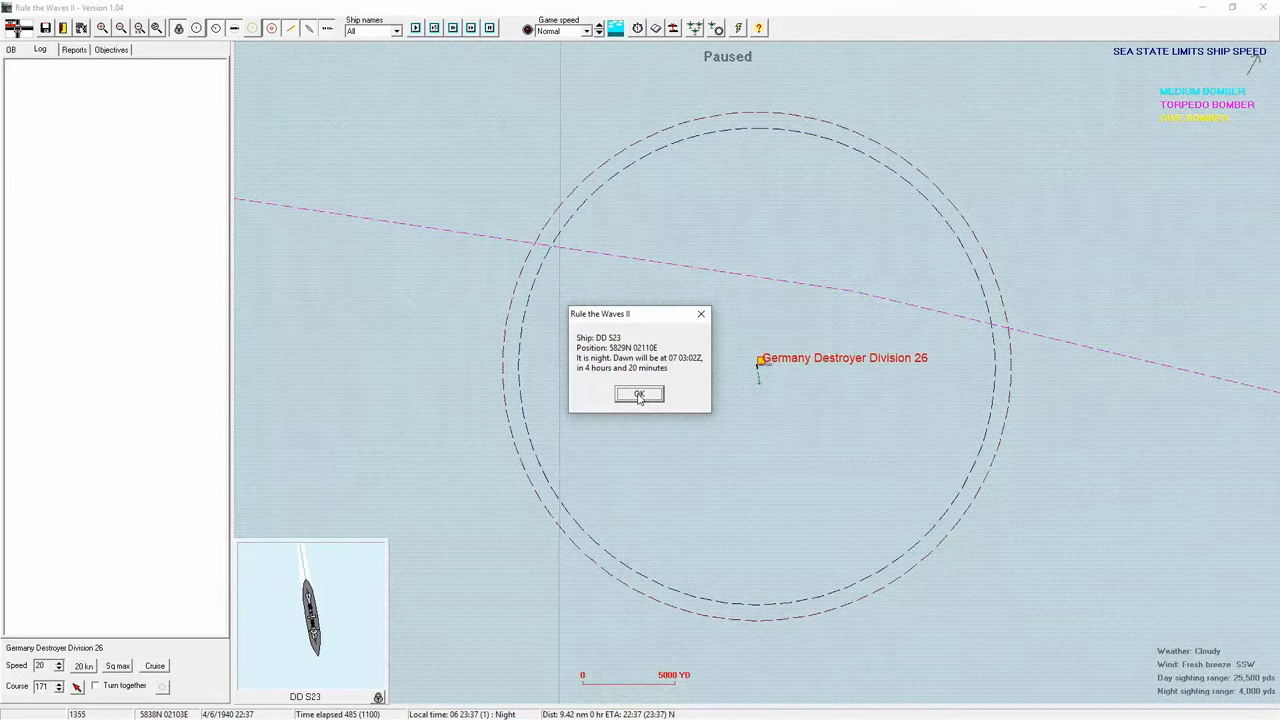
- Dismiss the dawn notice and run the battle on past 23:09 with the division heading south
left_click(640, 395)
left_click(471, 28)
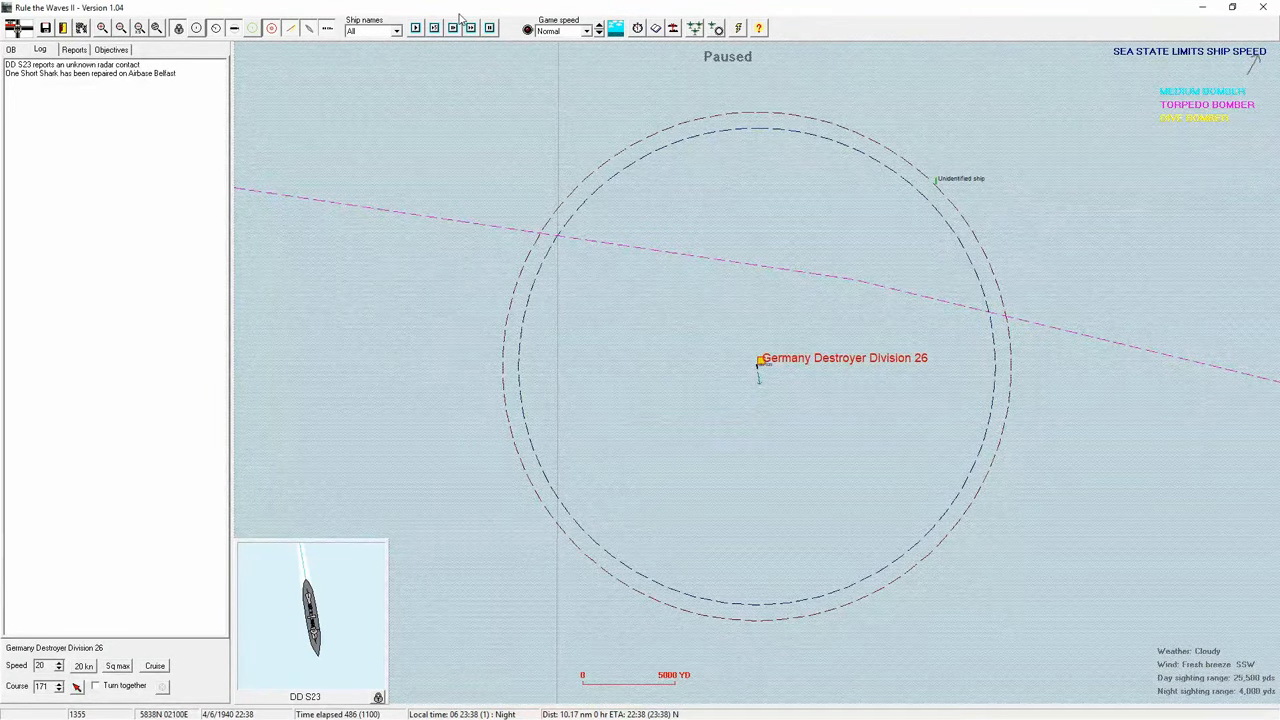
left_click(471, 28)
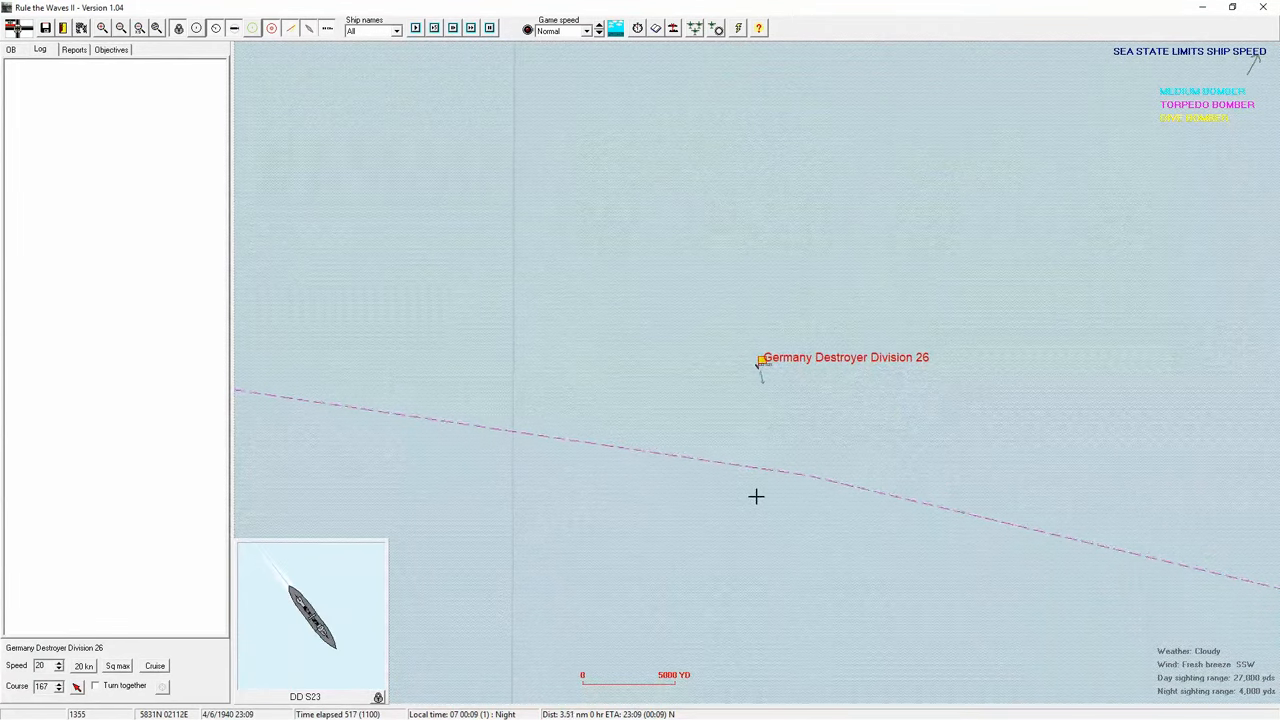
scroll(756, 490, "down", 1)
scroll(756, 483, "down", 1)
scroll(756, 483, "down", 1)
scroll(756, 483, "down", 1)
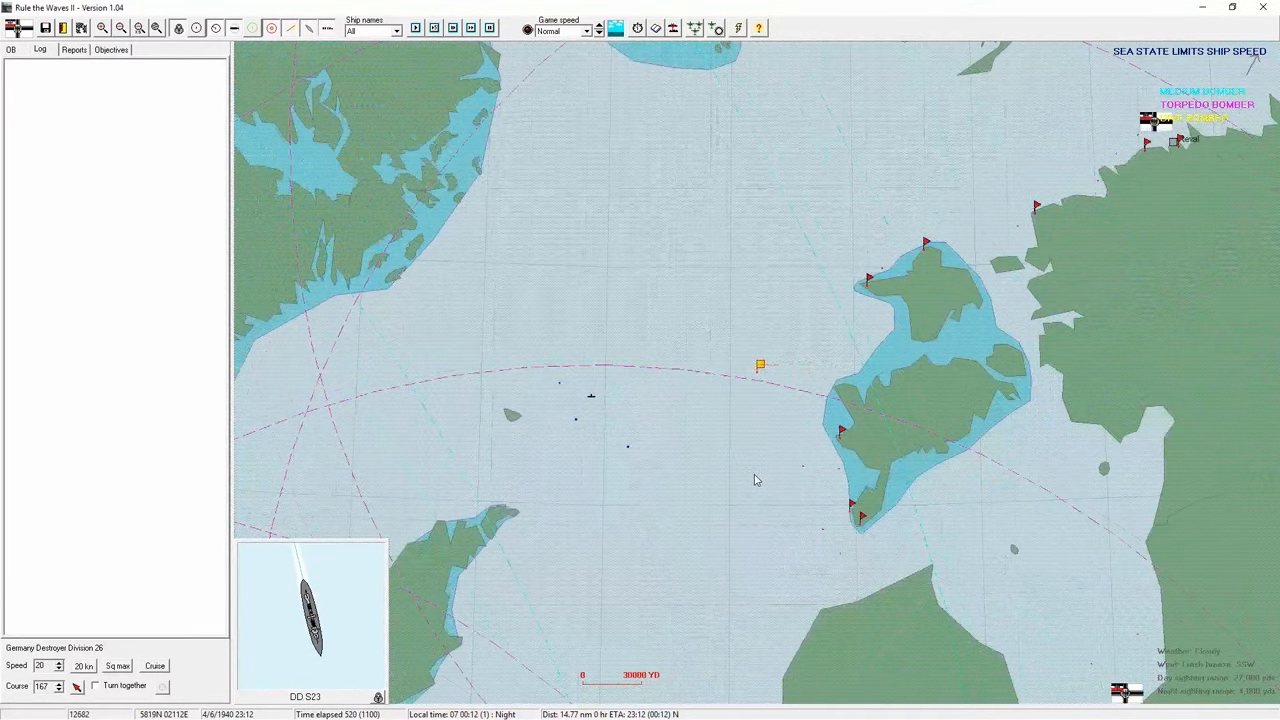
- Check destroyer Dachsund's details, resume the battle, and steer the division east then back north
left_click(851, 512)
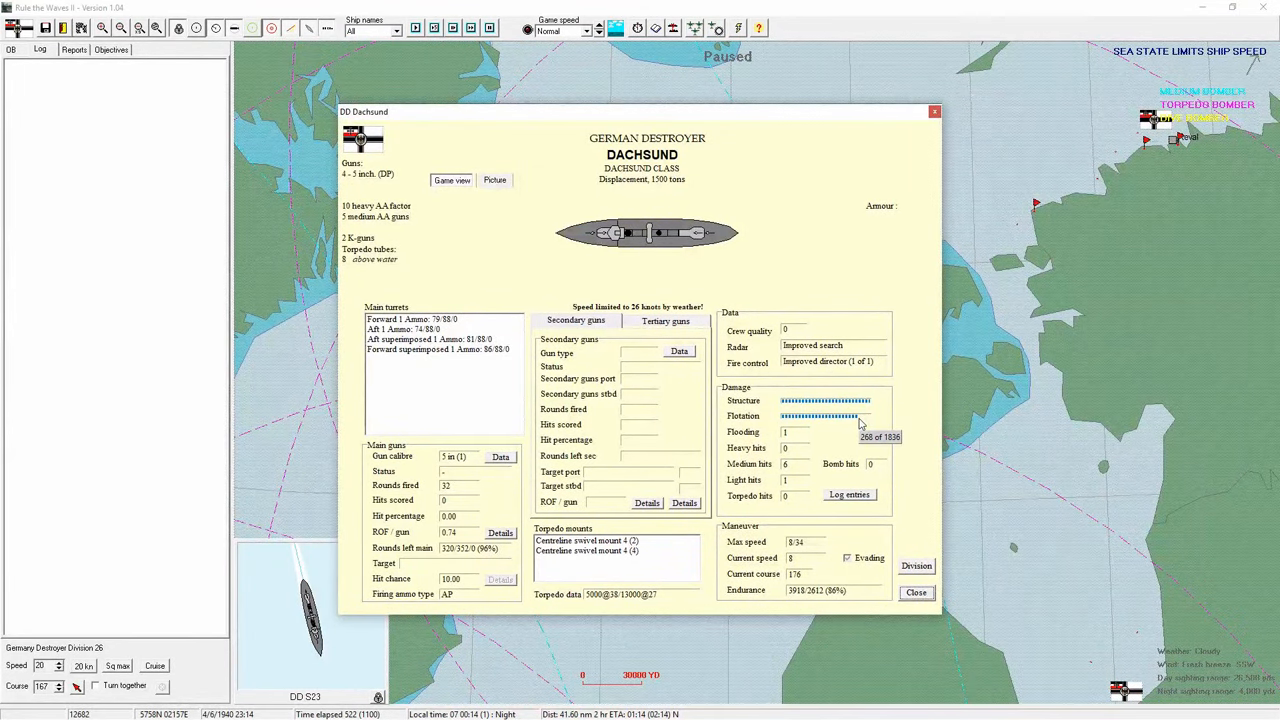
left_click(915, 593)
scroll(762, 368, "up", 2)
scroll(762, 368, "up", 2)
scroll(762, 368, "up", 2)
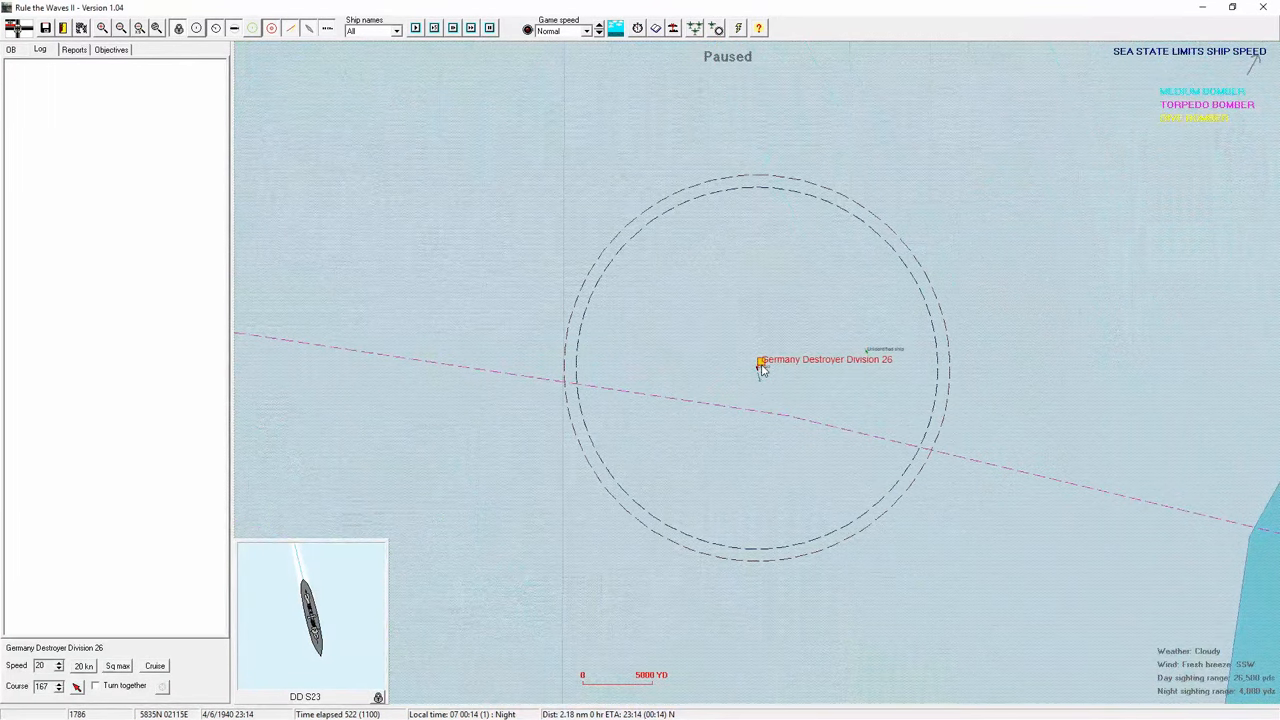
scroll(762, 368, "up", 1)
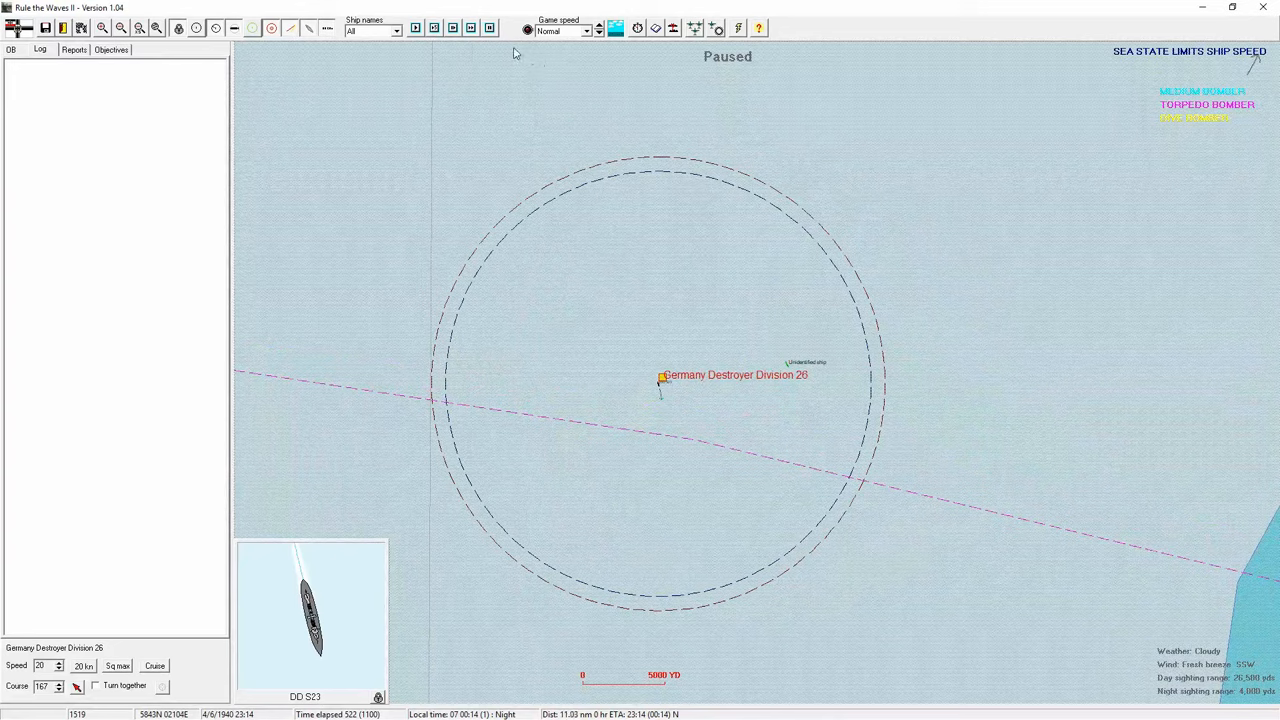
left_click(472, 28)
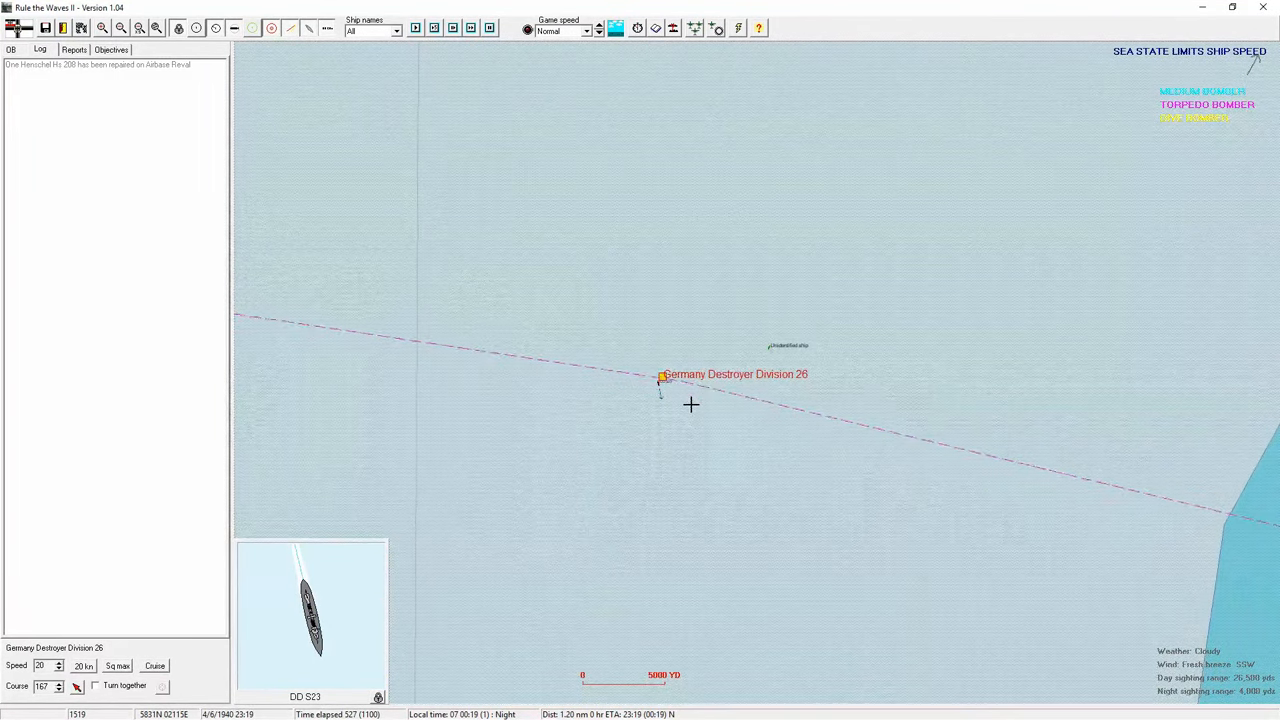
left_click(714, 378)
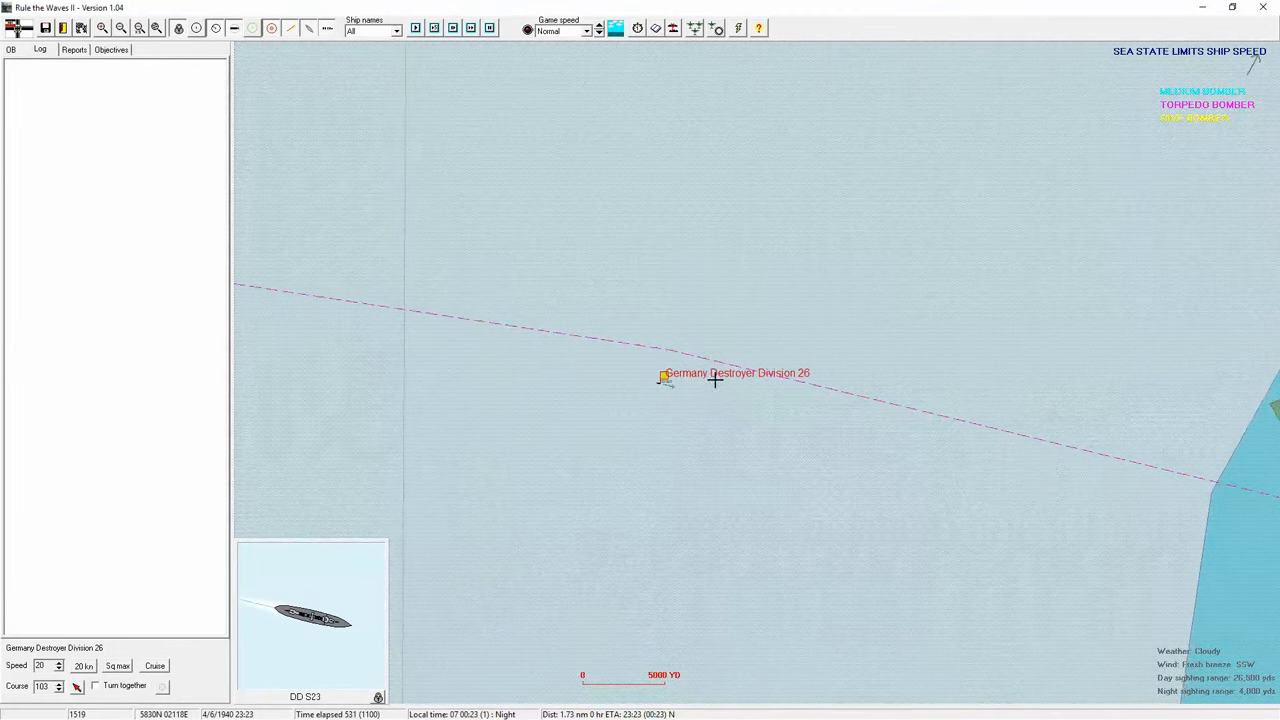
left_click(710, 365)
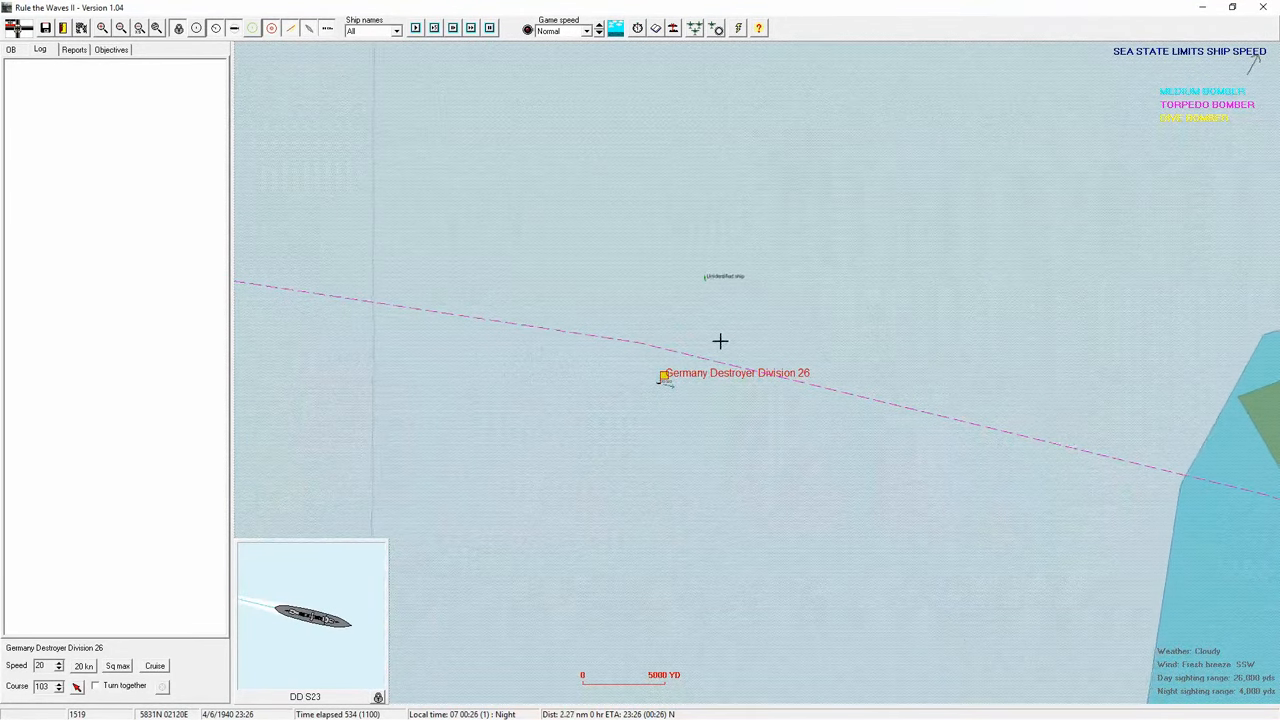
scroll(635, 316, "down", 1)
scroll(635, 316, "down", 1)
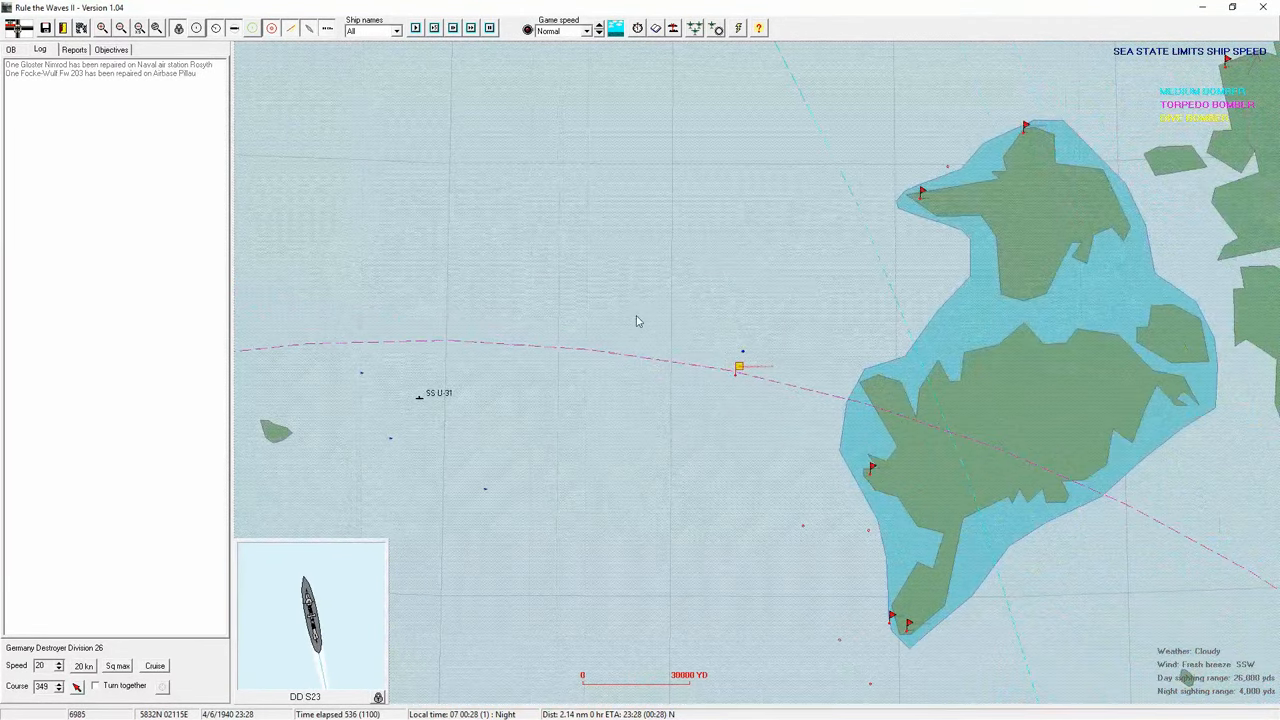
scroll(635, 316, "down", 1)
scroll(635, 316, "up", 1)
scroll(658, 320, "up", 2)
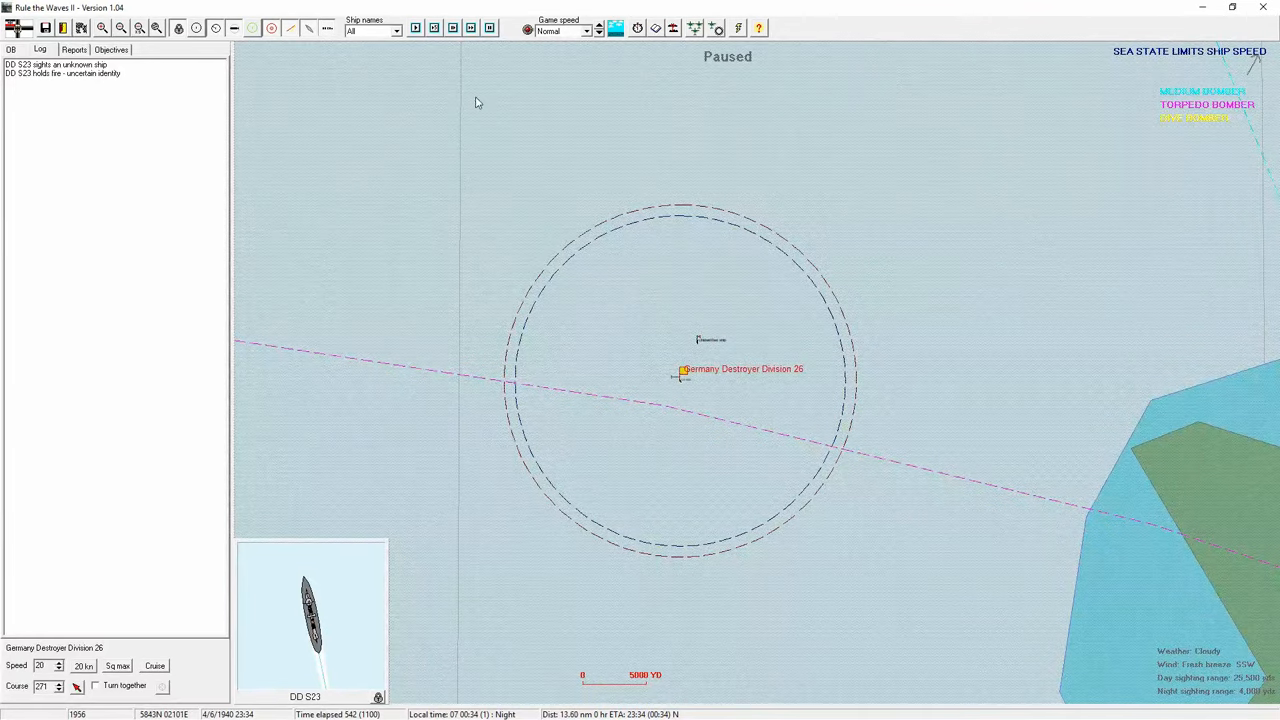
- Advance the battle two short steps, then let it run until S23's turret loss pauses it
left_click(471, 28)
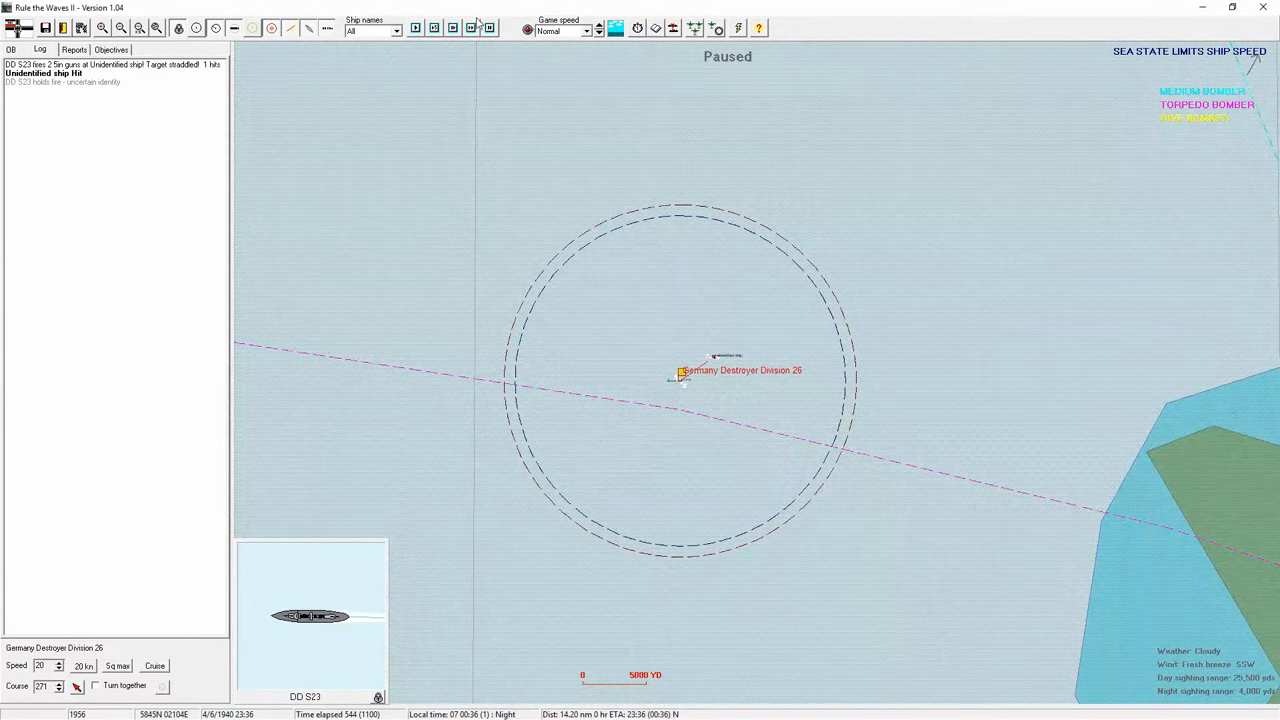
left_click(471, 28)
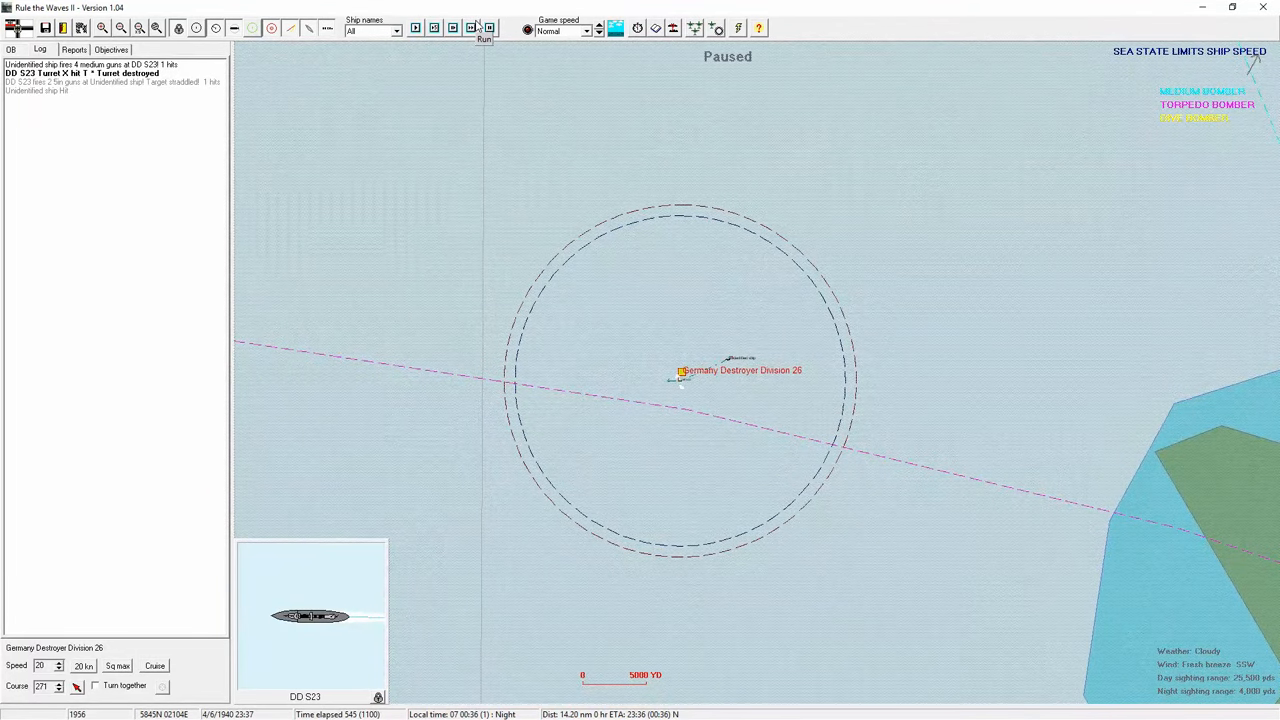
left_click(471, 28)
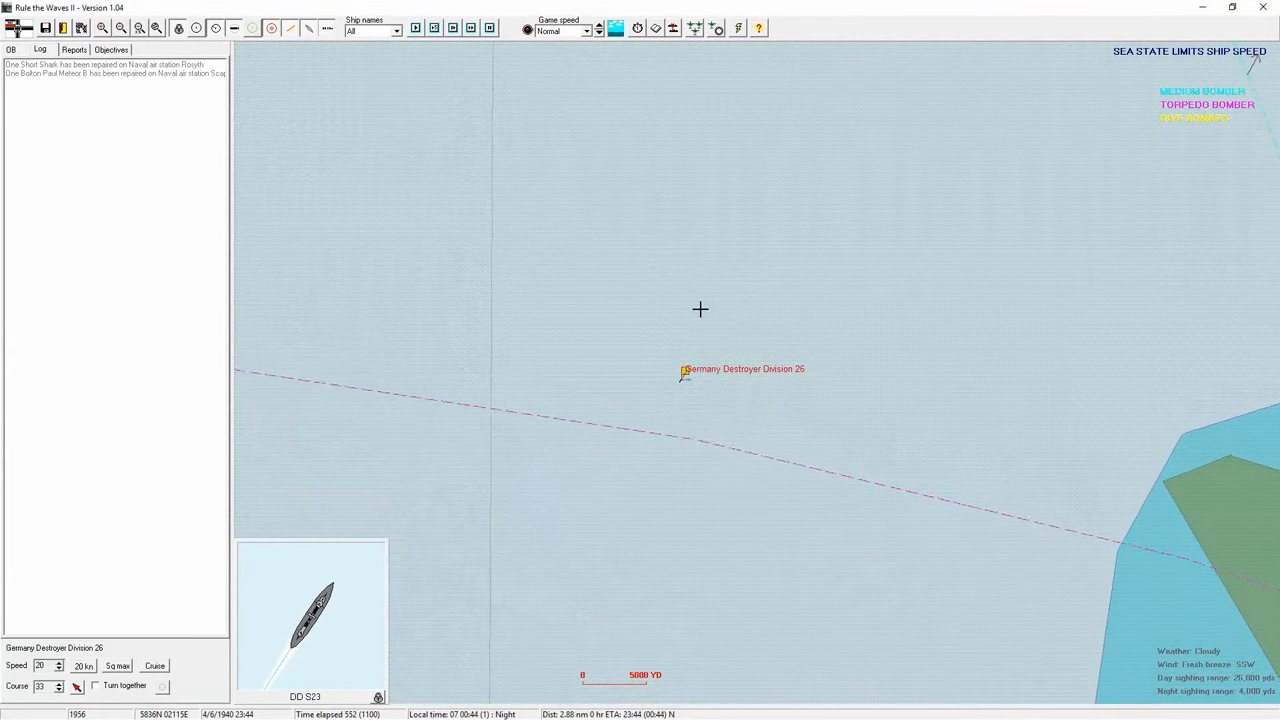
- Review S23's details sheet twice between stepping and running the battle past midnight
double_click(681, 383)
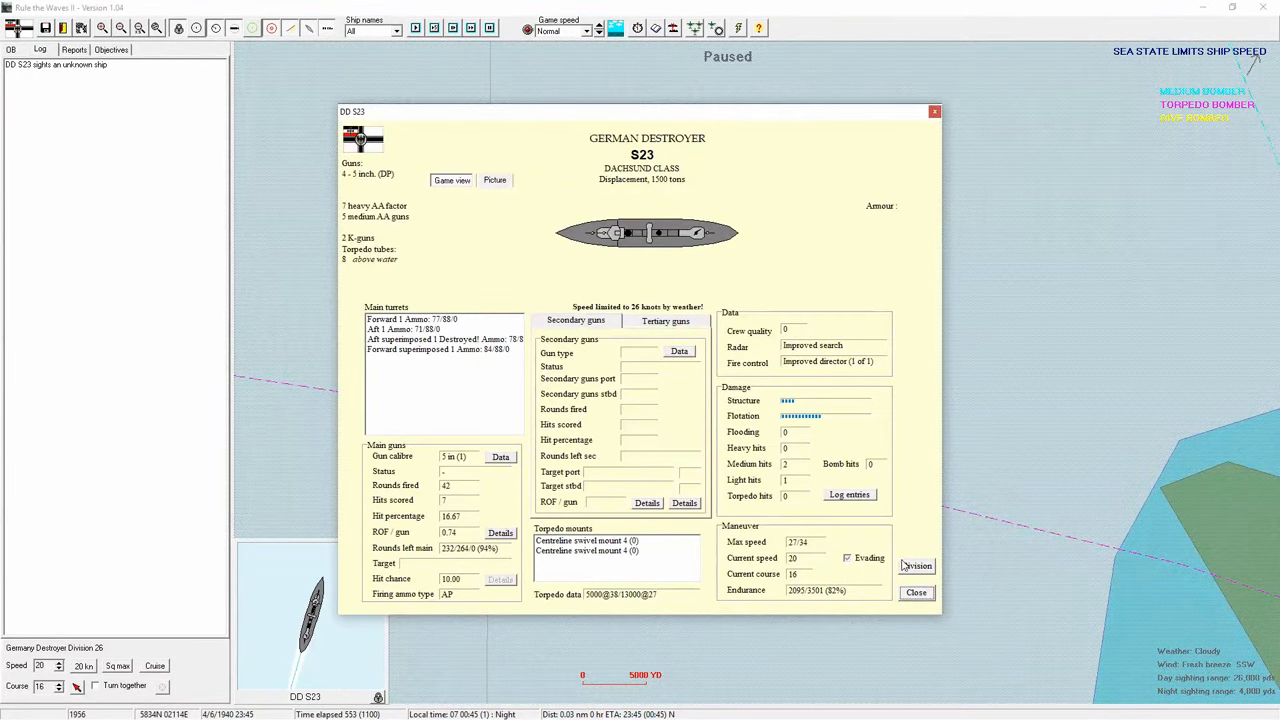
left_click(917, 594)
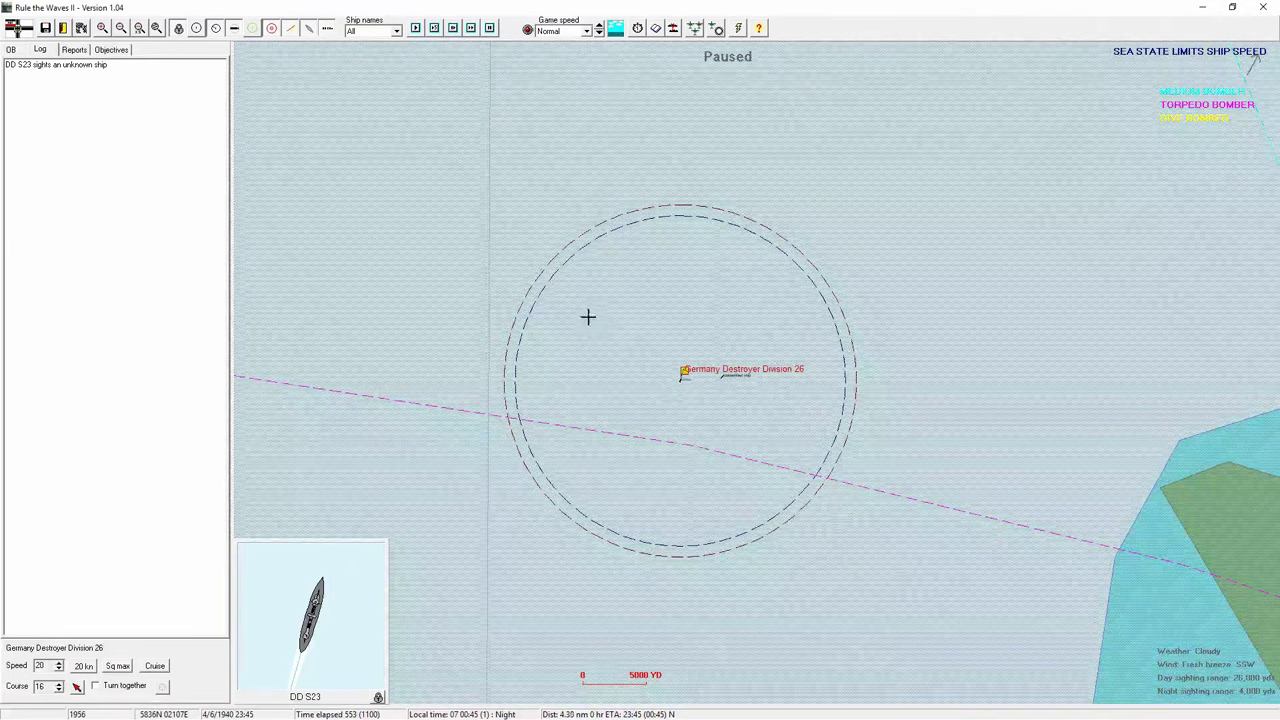
left_click(473, 28)
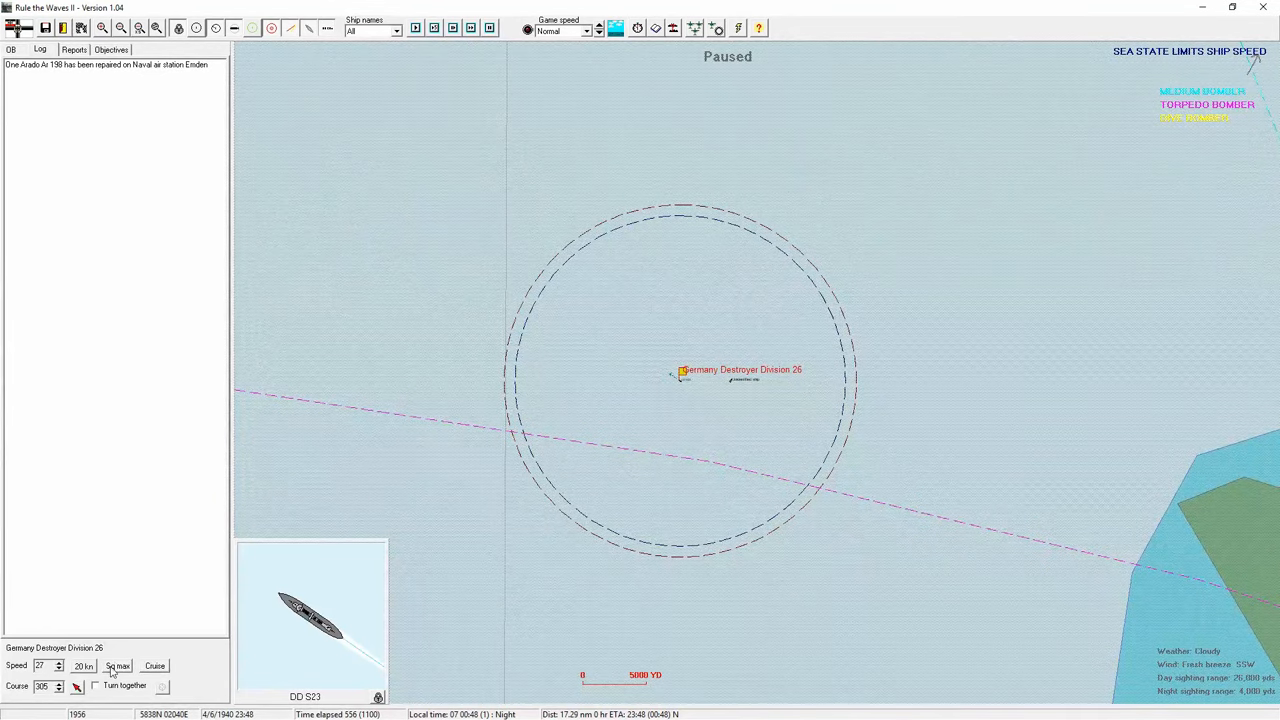
left_click(489, 28)
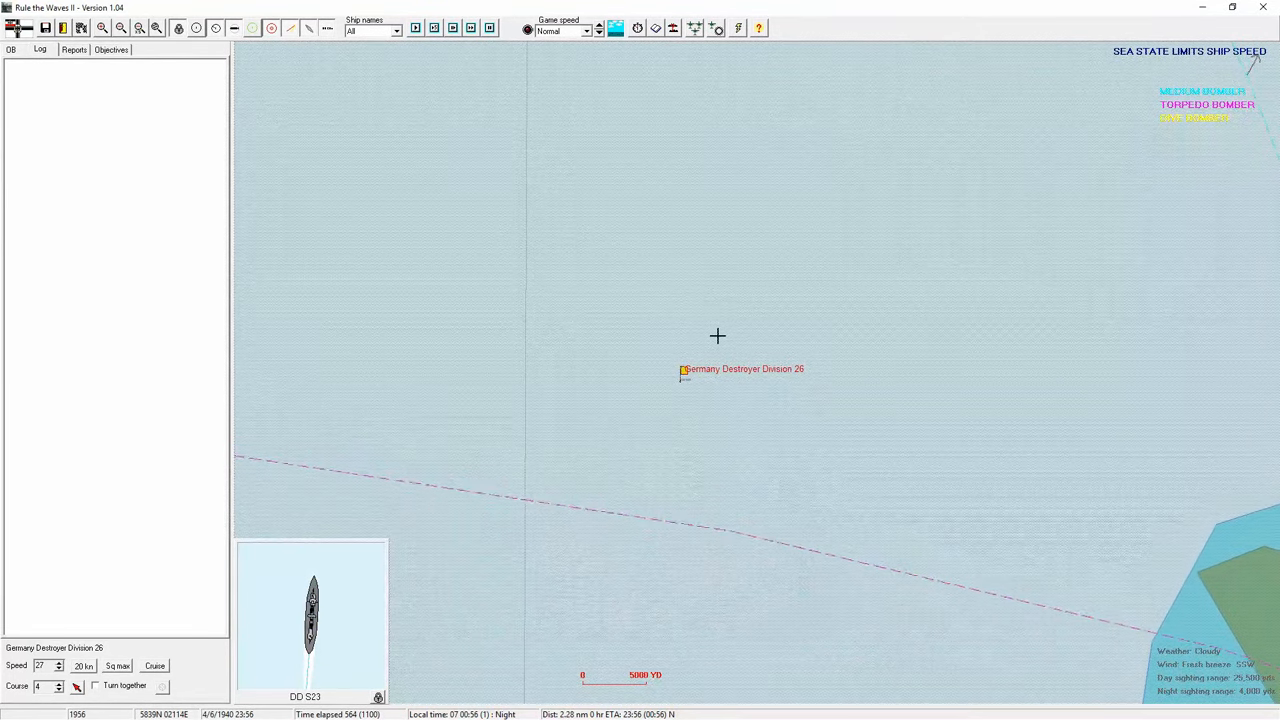
double_click(684, 371)
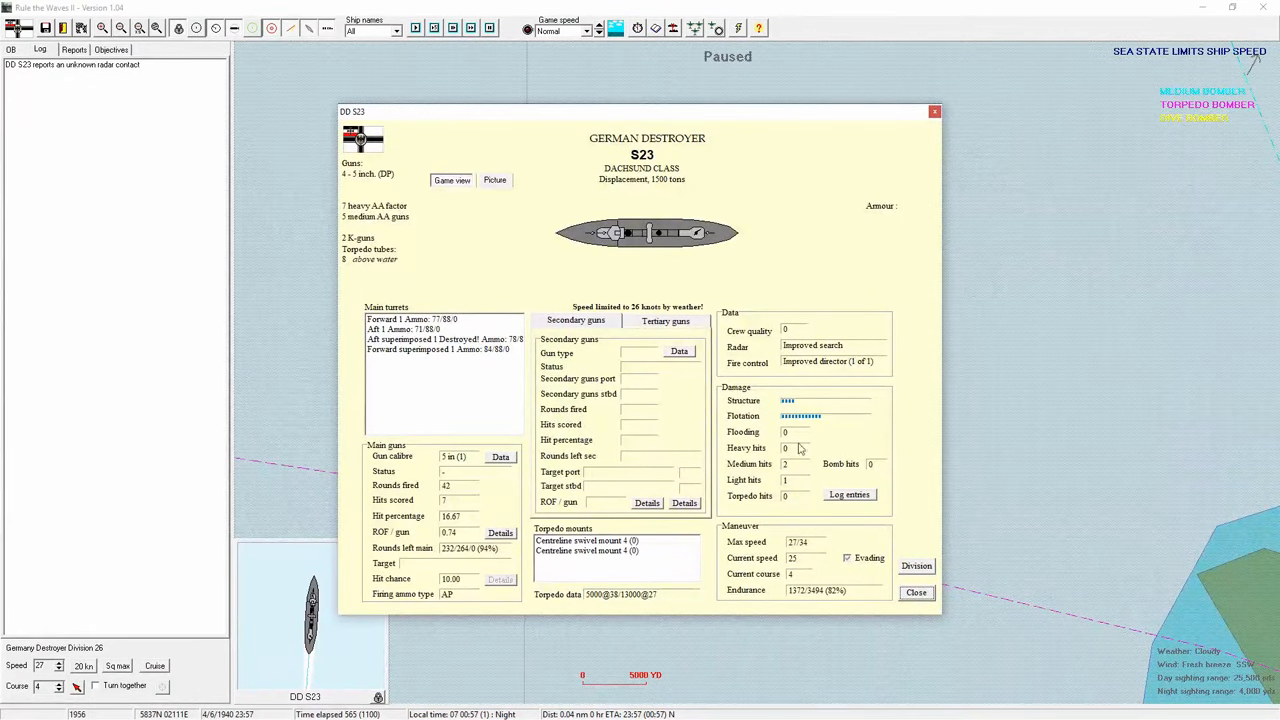
left_click(917, 593)
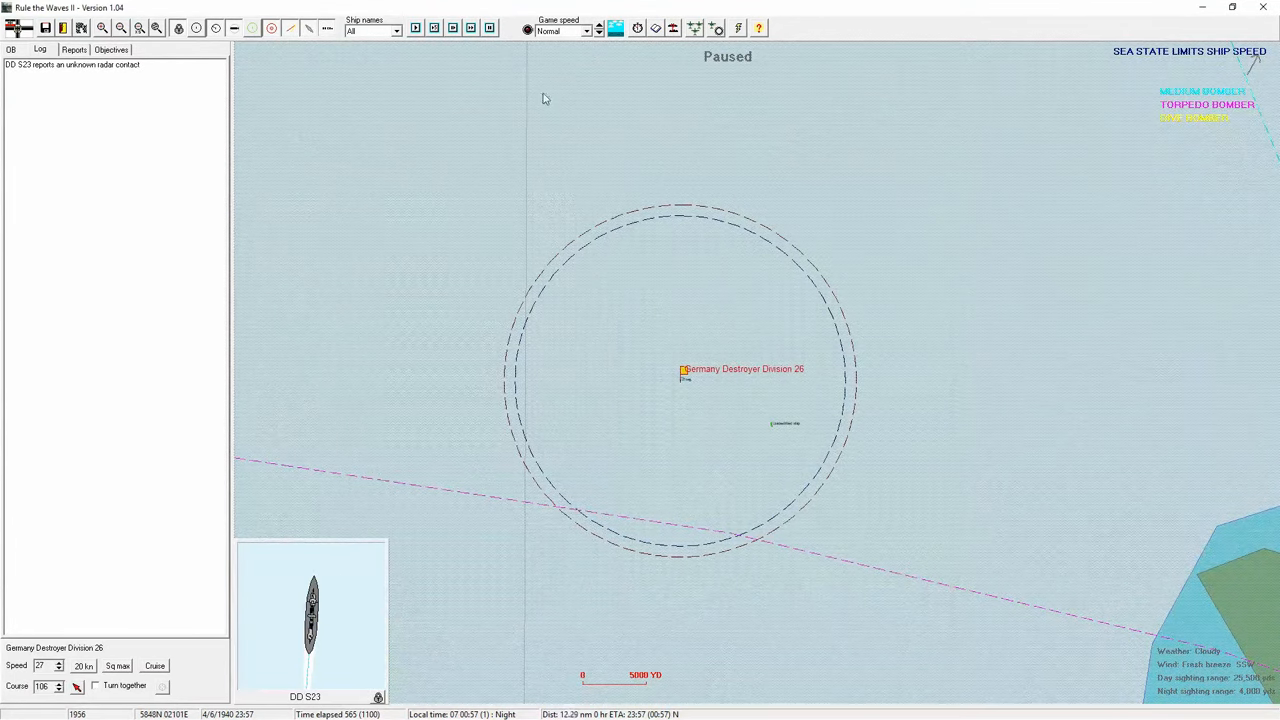
left_click(471, 28)
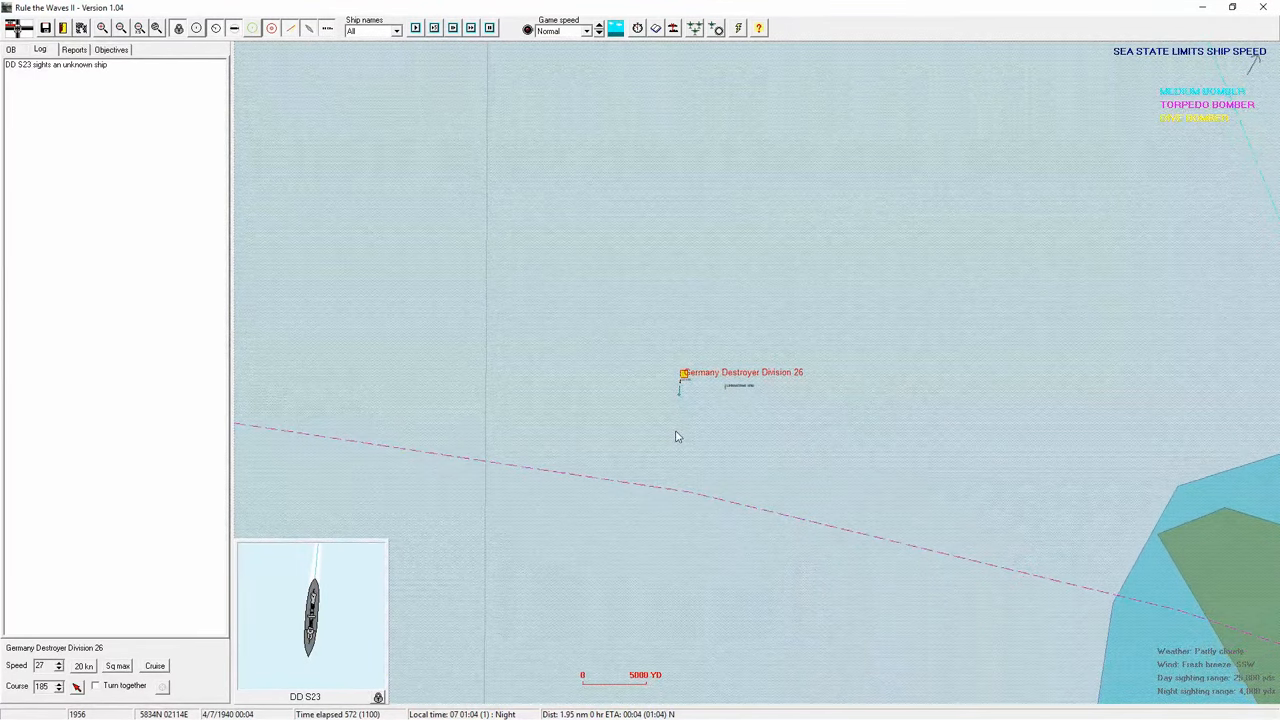
- Run the battle through the night contacts, then steer the division west-northwest
left_click(471, 28)
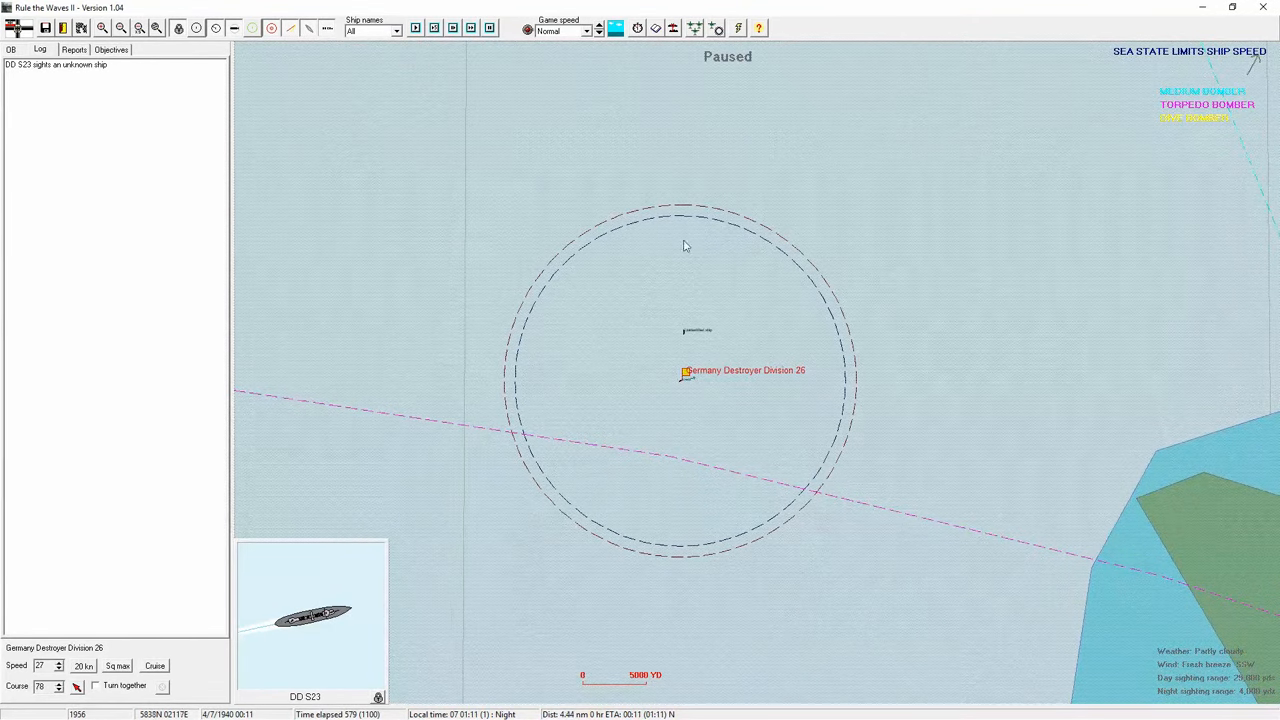
left_click(471, 28)
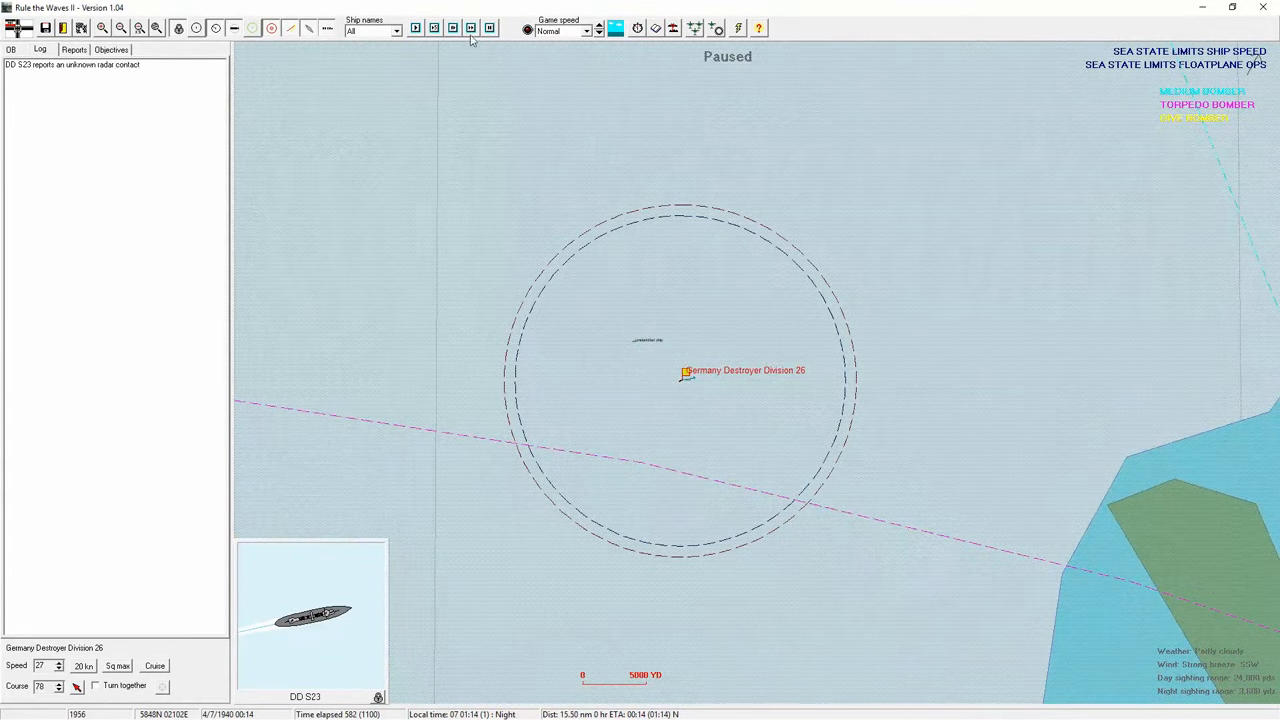
left_click(471, 28)
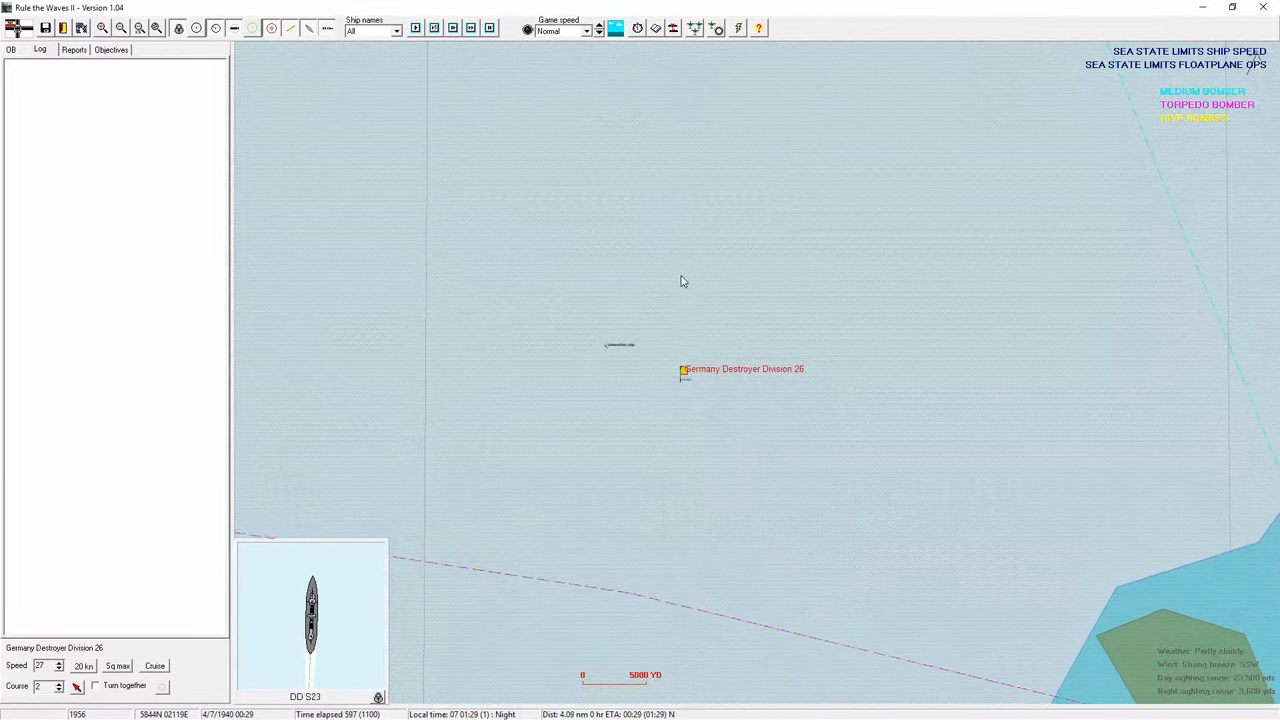
left_click(540, 297)
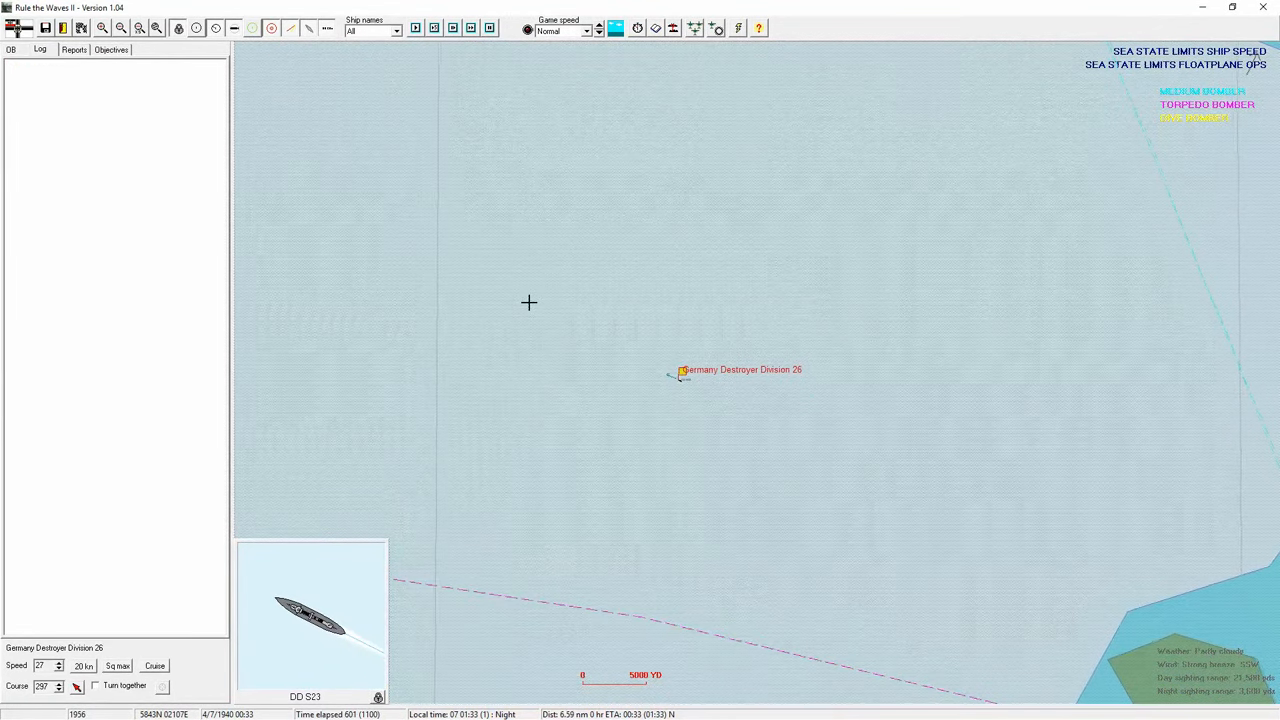
- Dismiss the dawn notice and zig-zag Division 26 through several headings onto westward course 272
left_click(568, 430)
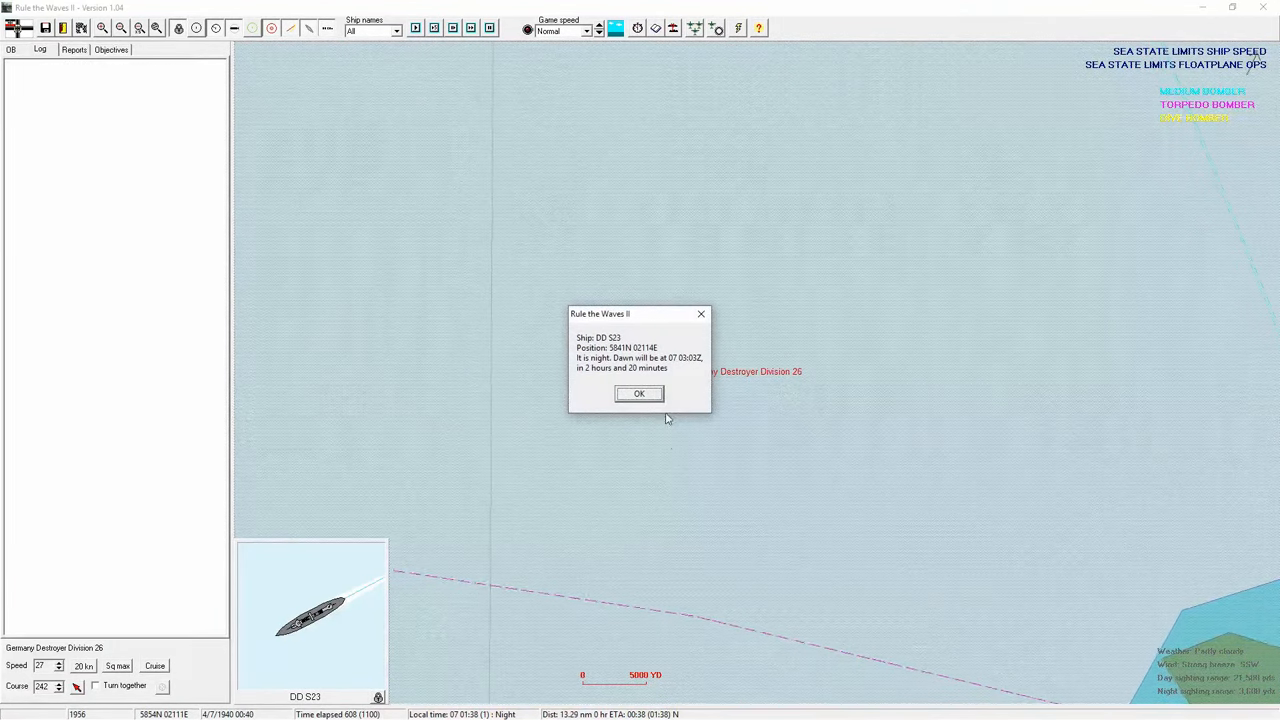
left_click(645, 395)
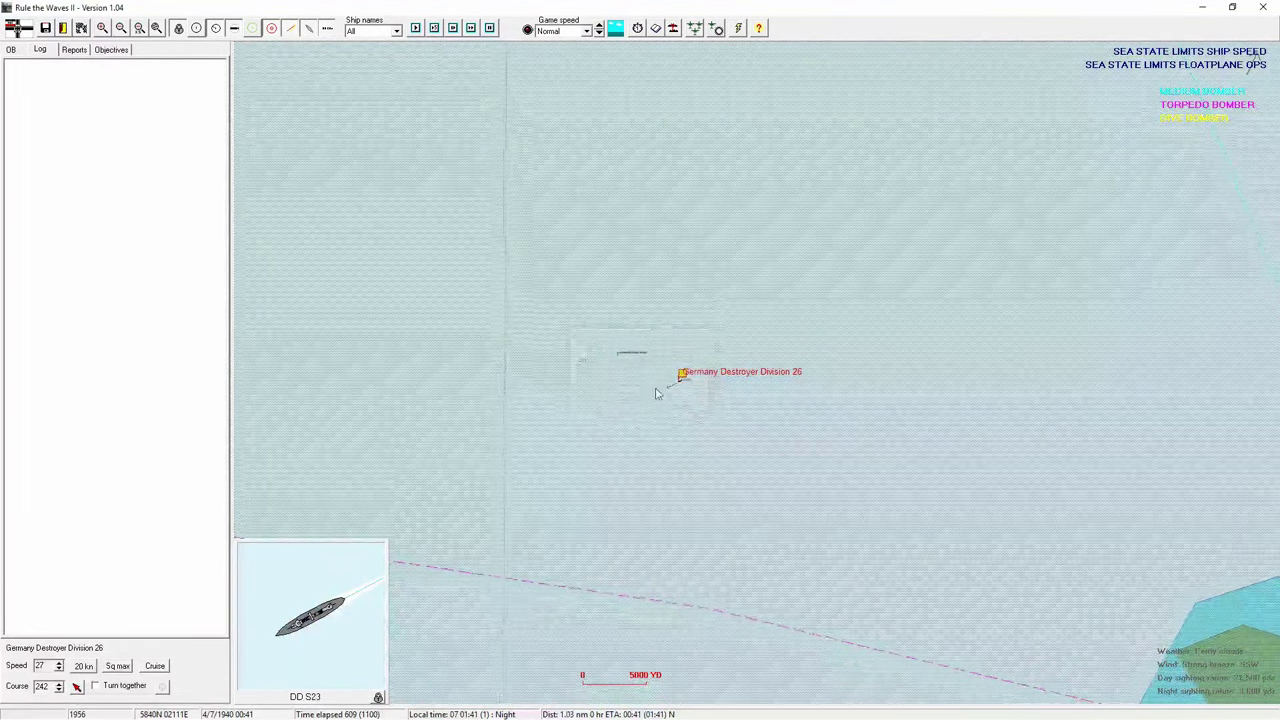
left_click(597, 283)
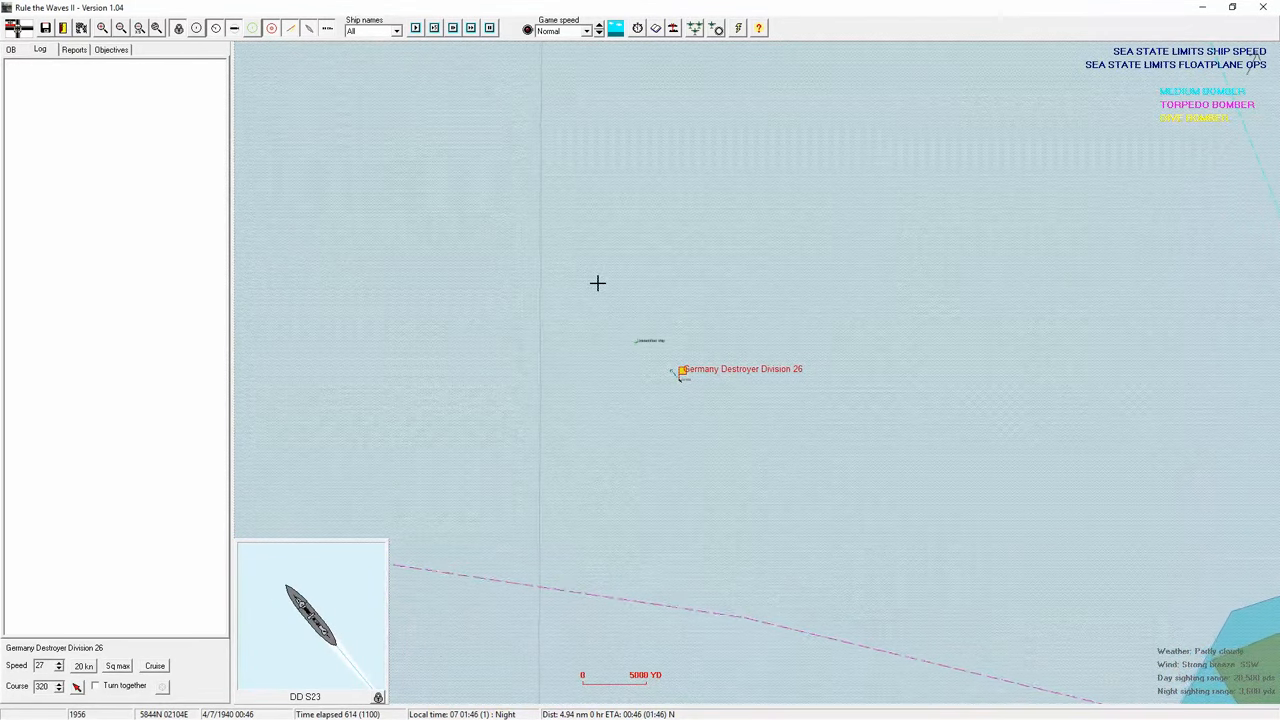
left_click(740, 292)
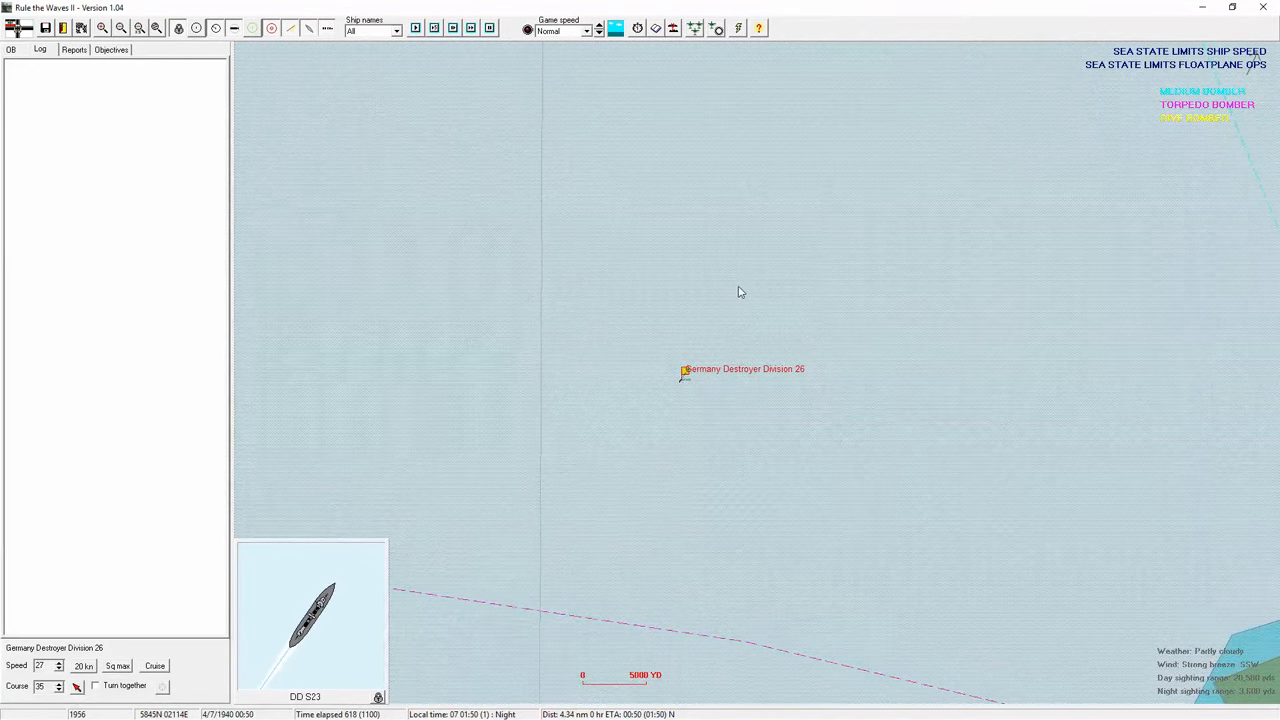
left_click(600, 330)
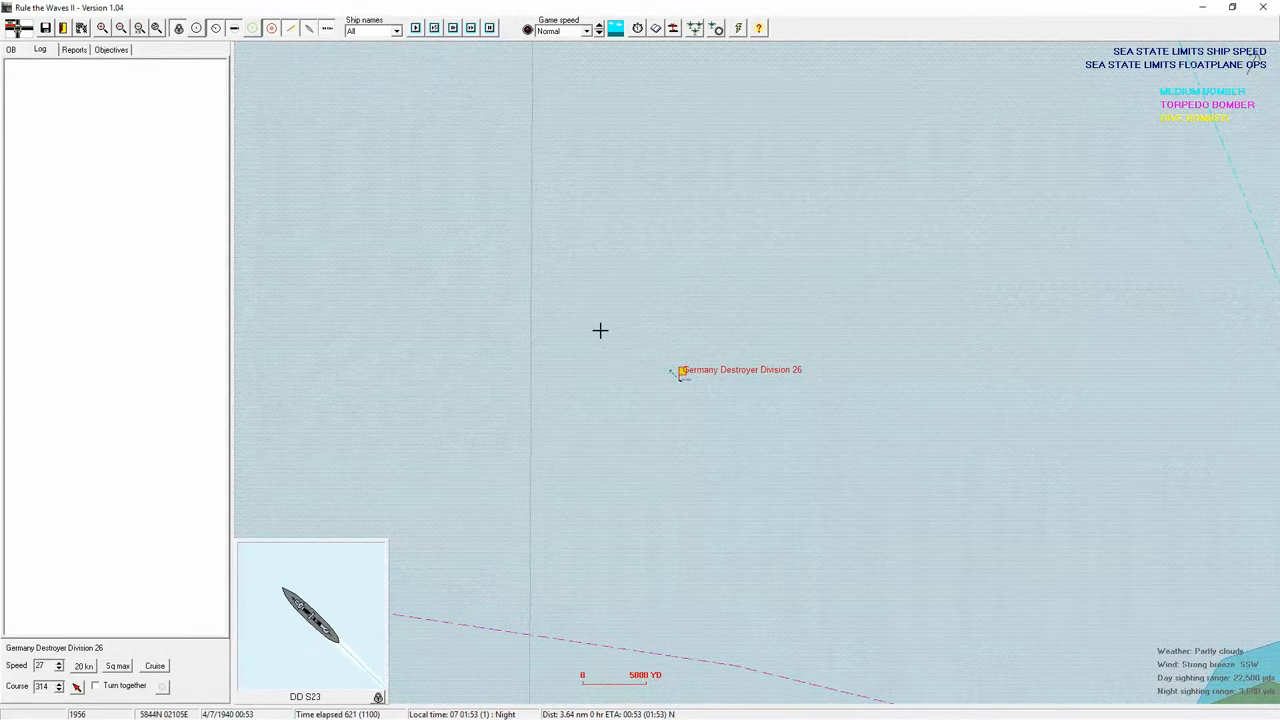
left_click(592, 364)
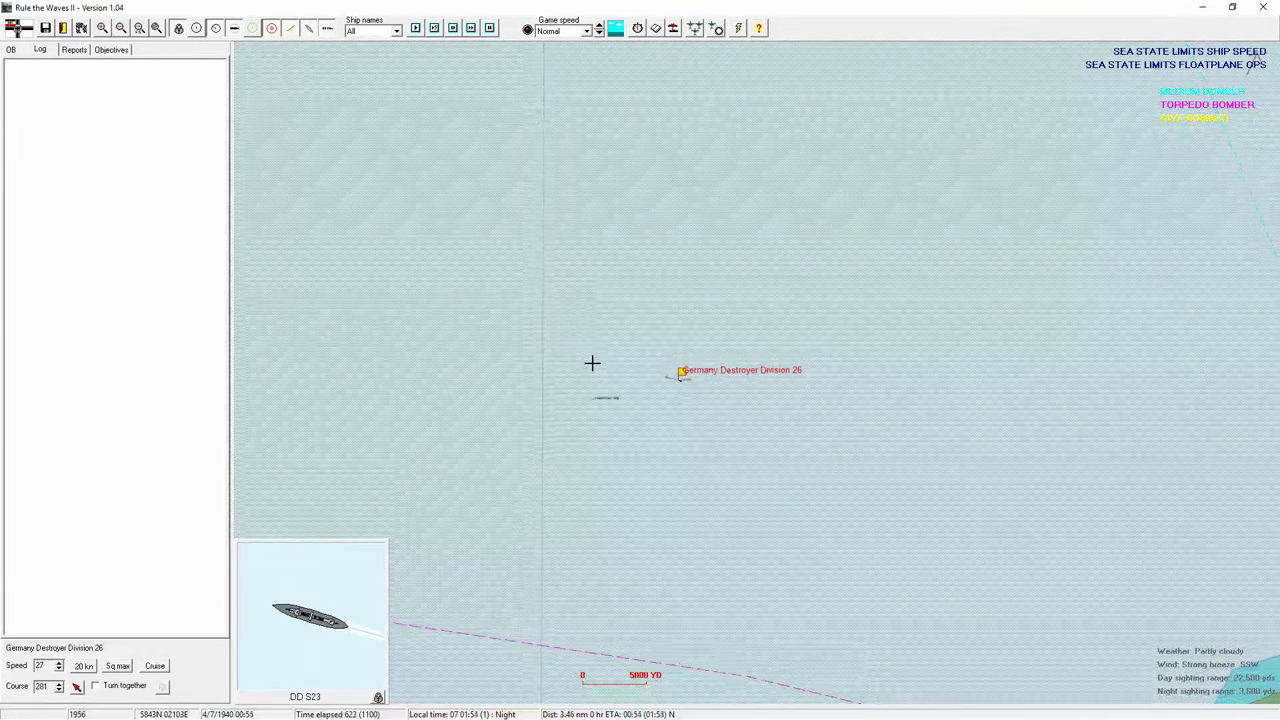
left_click(653, 432)
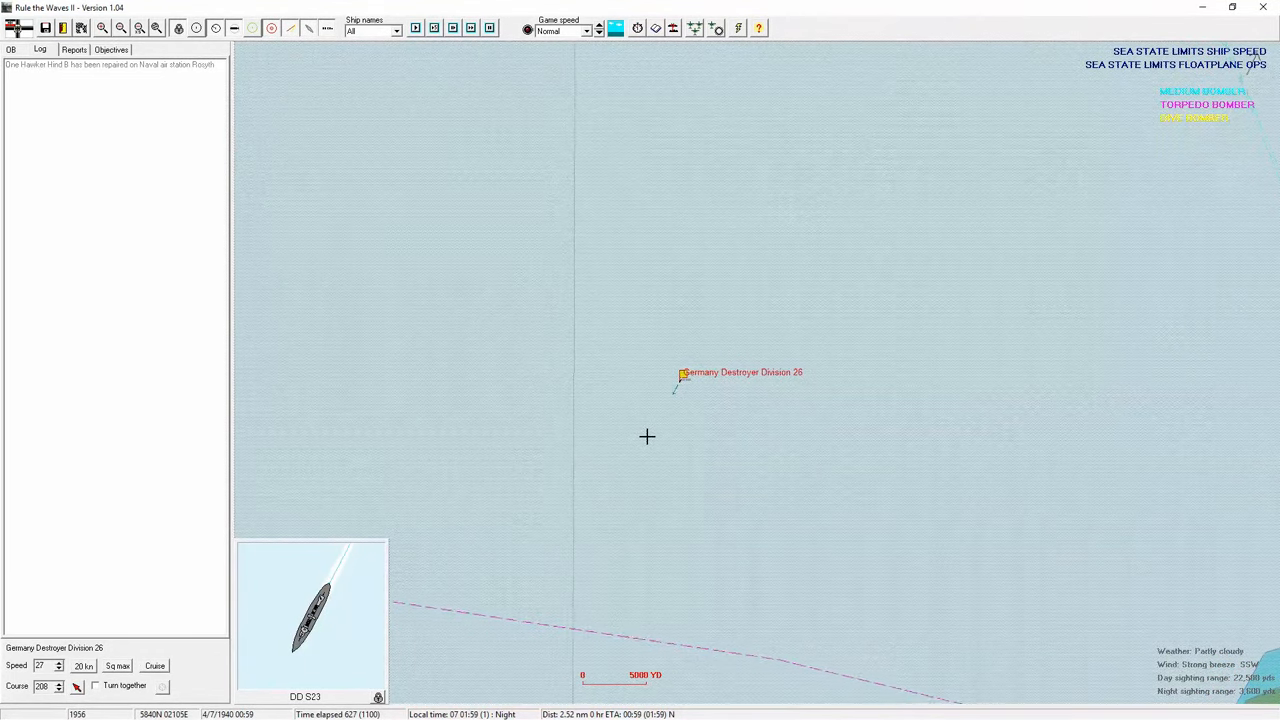
left_click(603, 376)
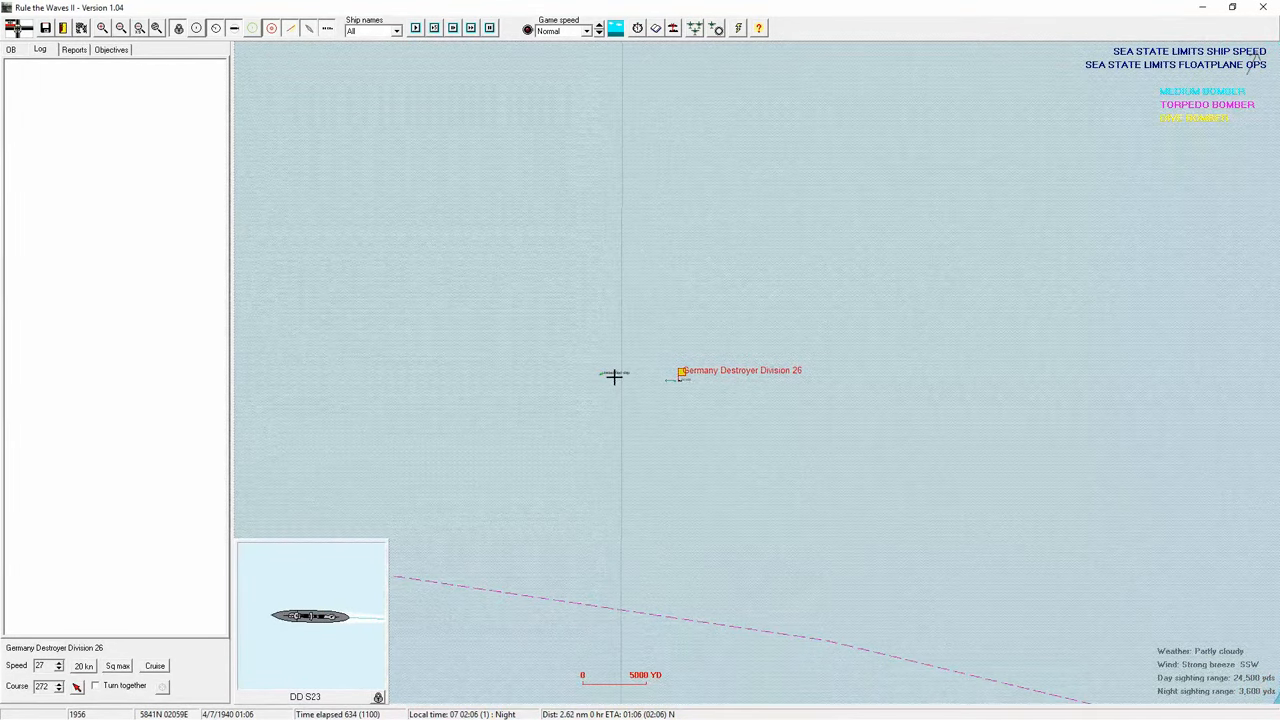
- Pause, check the position and time-until-dawn information twice, then resume the battle
key("space")
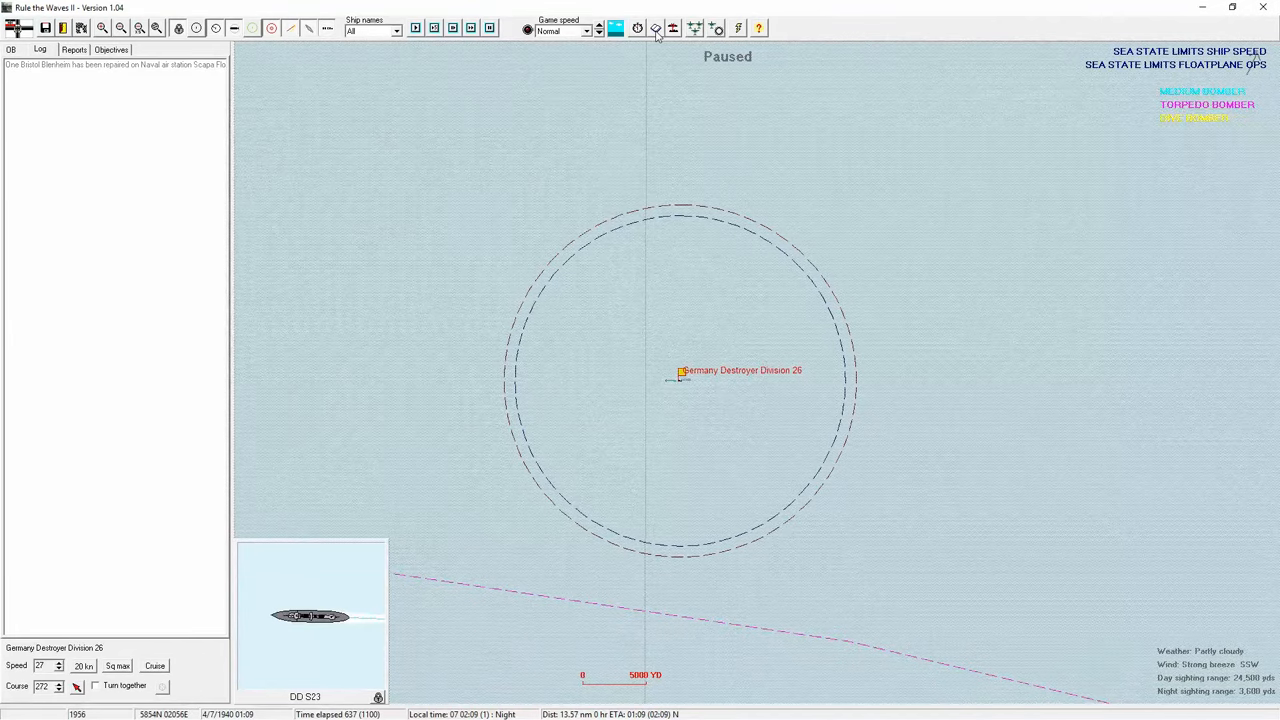
left_click(656, 28)
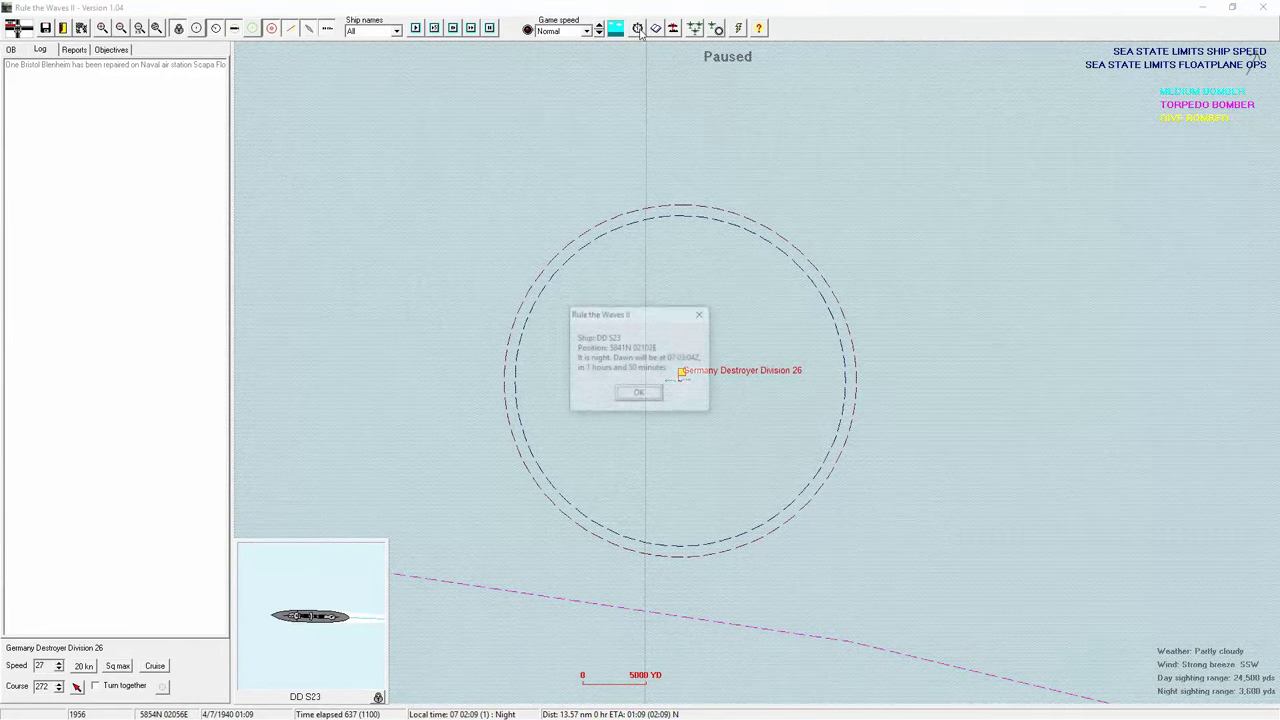
left_click(640, 394)
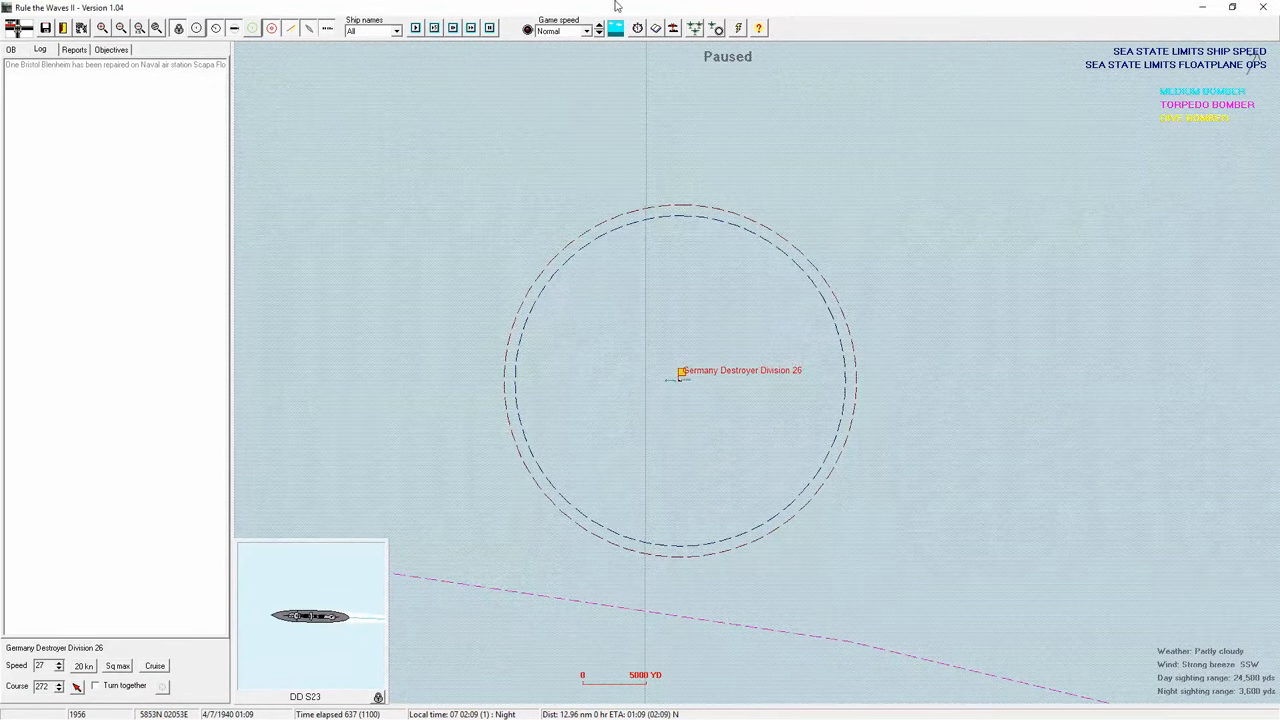
left_click(640, 28)
left_click(639, 394)
left_click(471, 28)
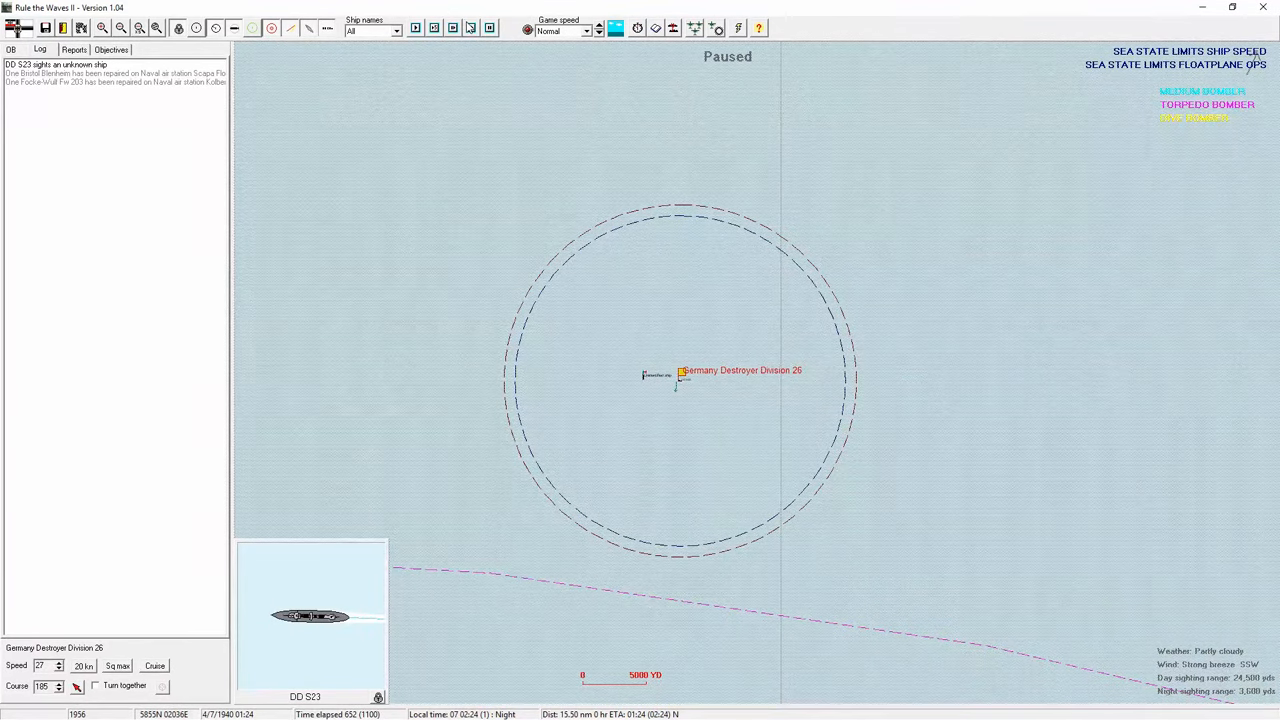
- Advance one step and resume play as DD S23 hits the unidentified ship
left_click(471, 28)
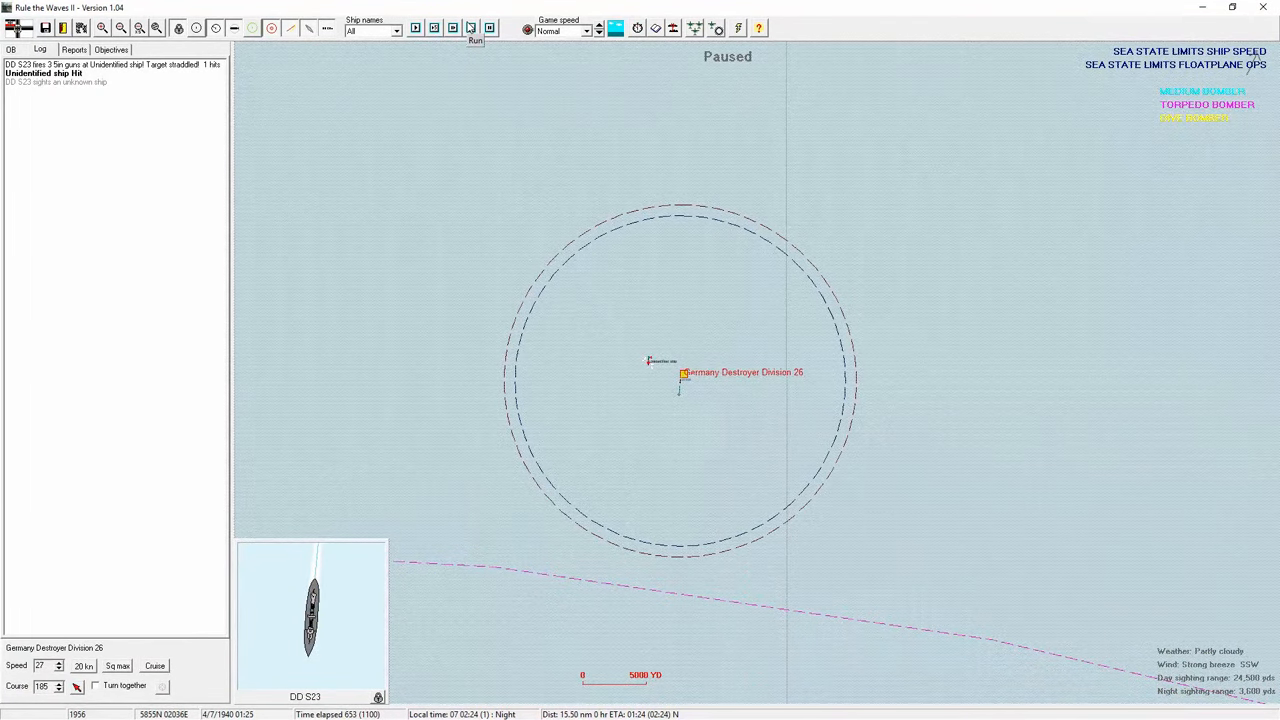
left_click(471, 28)
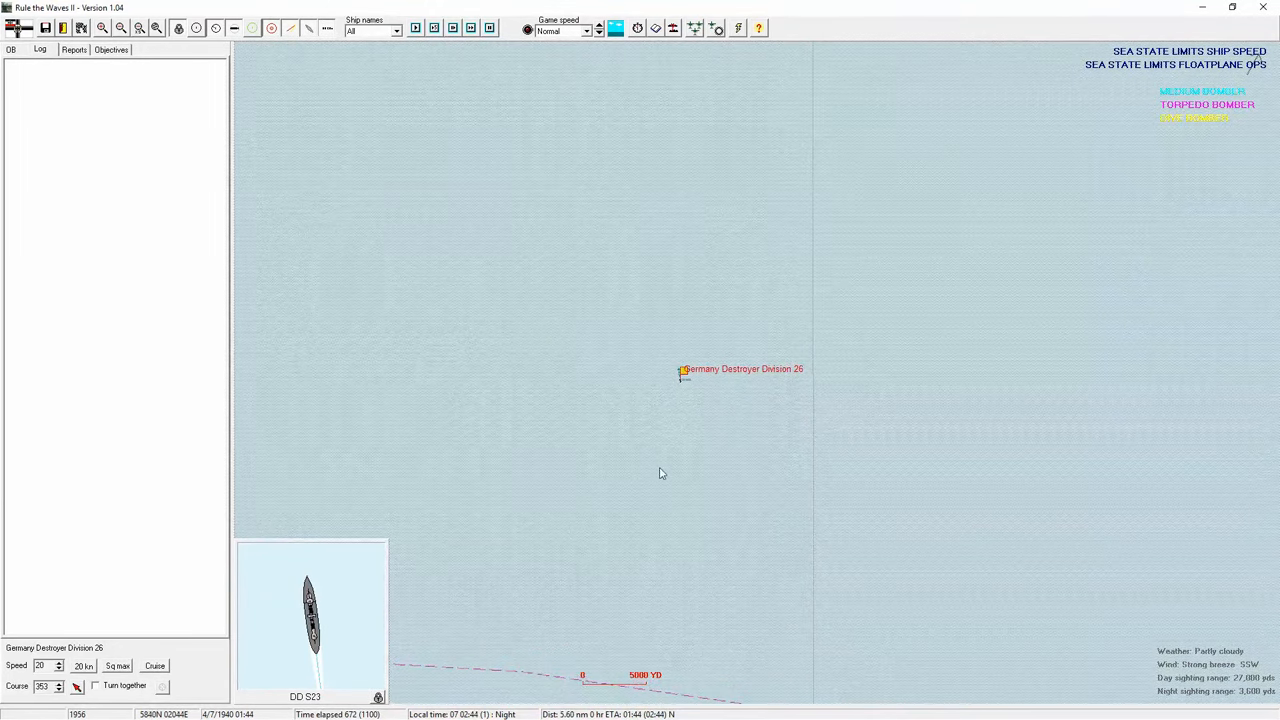
- Turn west, resume, then swing the division through southwest and northwest onto a northerly heading
left_click(640, 380)
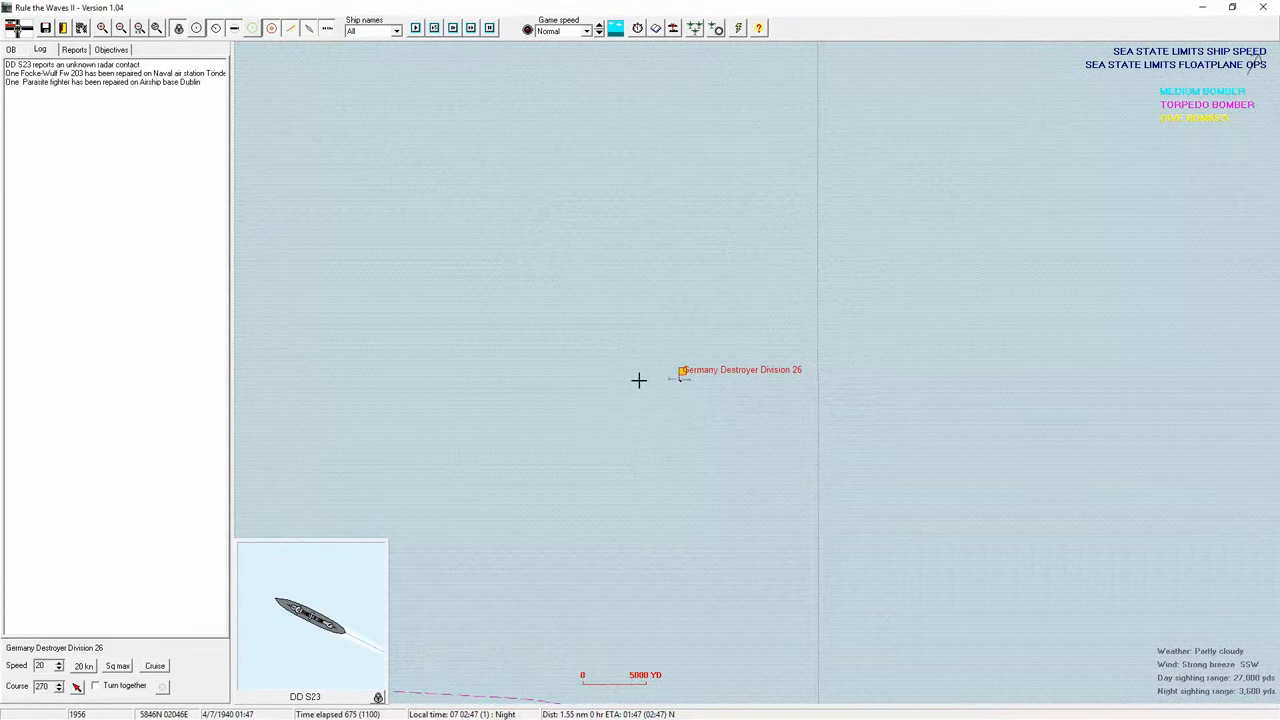
left_click(471, 28)
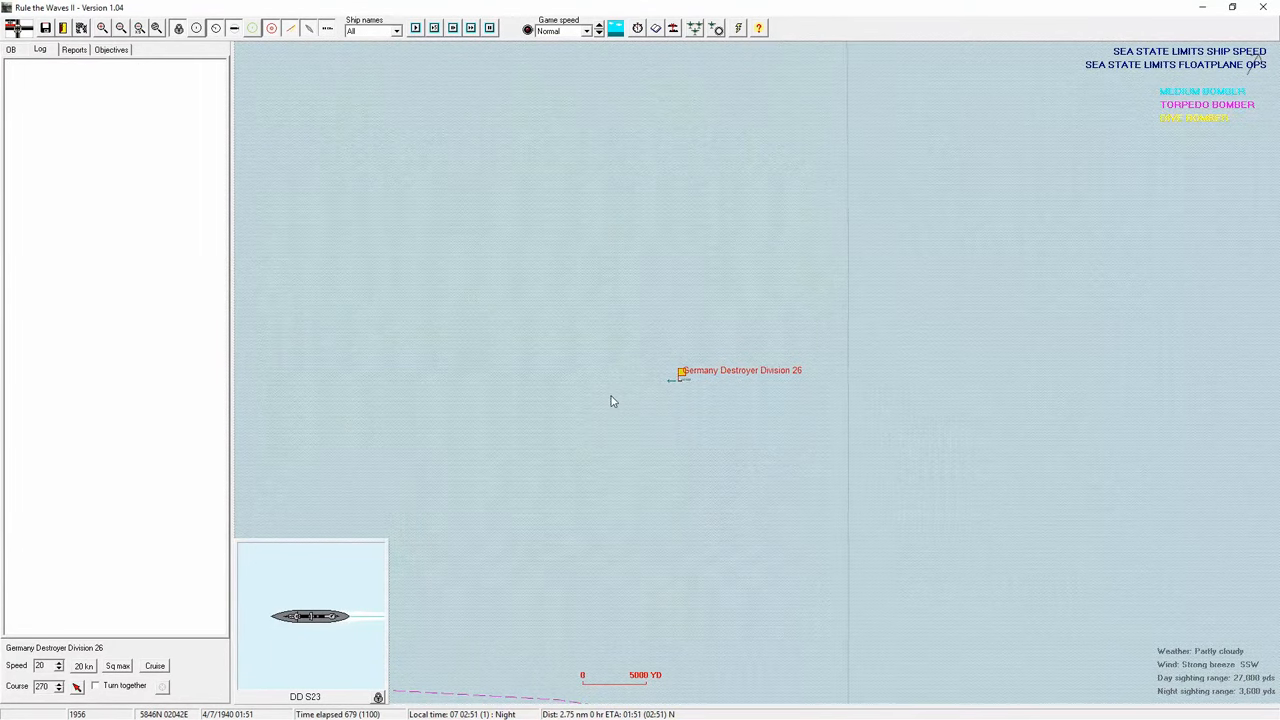
left_click(601, 423)
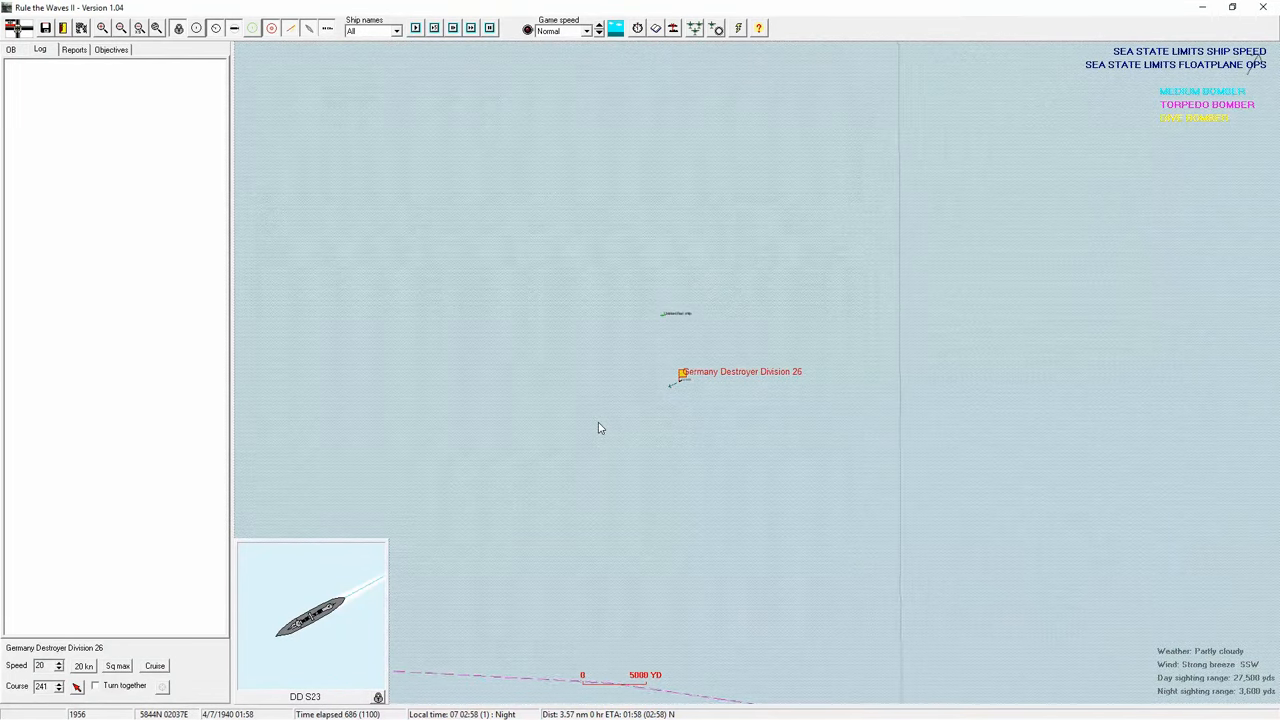
left_click(587, 390)
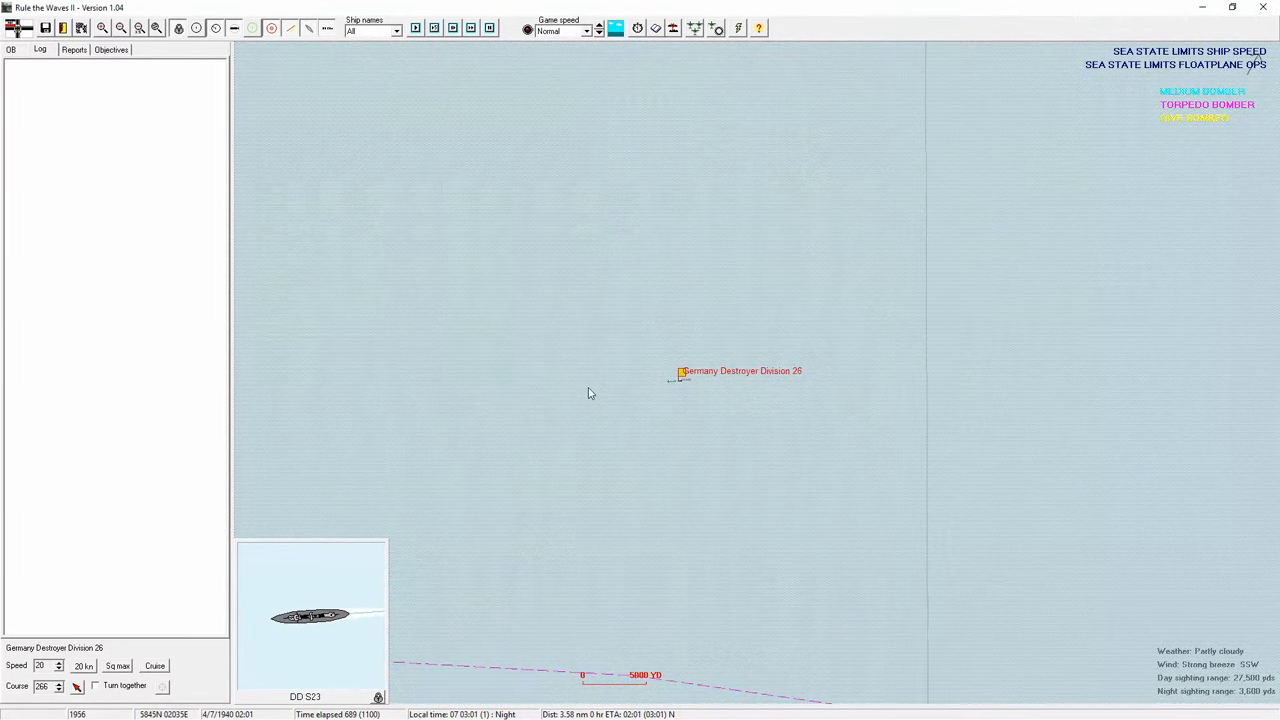
left_click(641, 323)
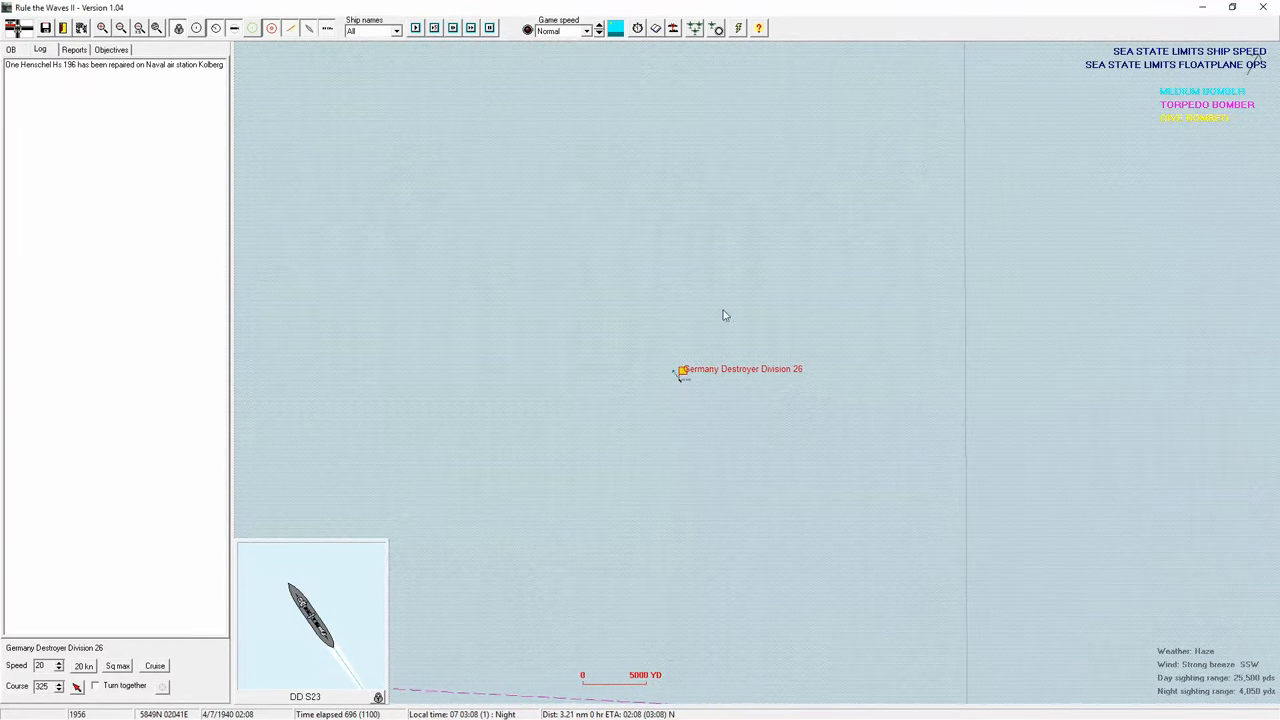
left_click(668, 303)
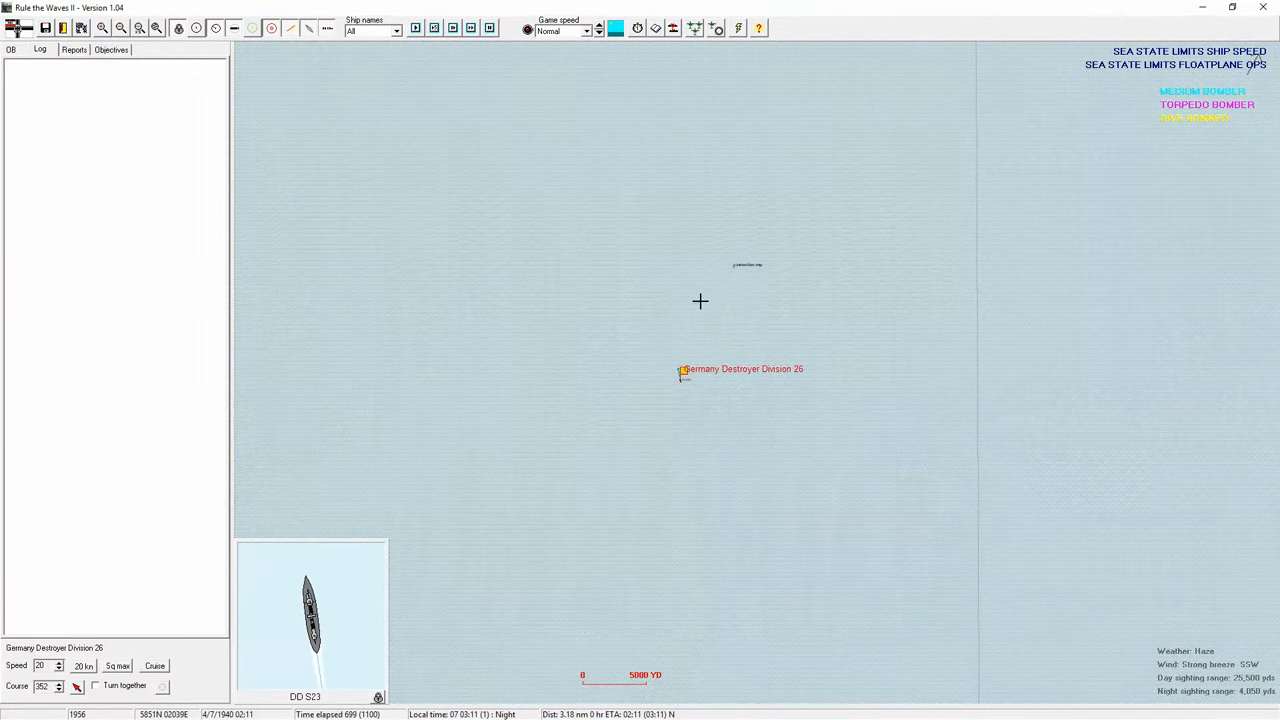
left_click(690, 300)
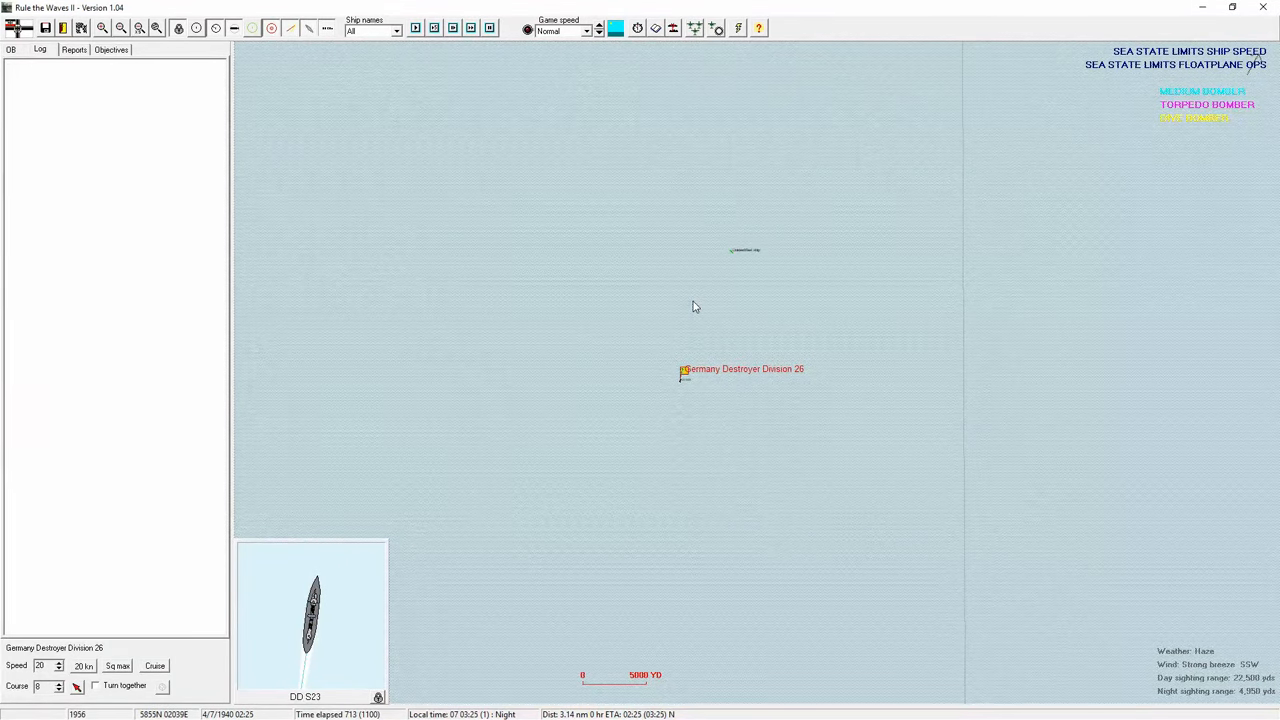
- Swing the division east, ease back through north-northeast, and settle toward the northwest
left_click(790, 305)
left_click(836, 384)
left_click(785, 333)
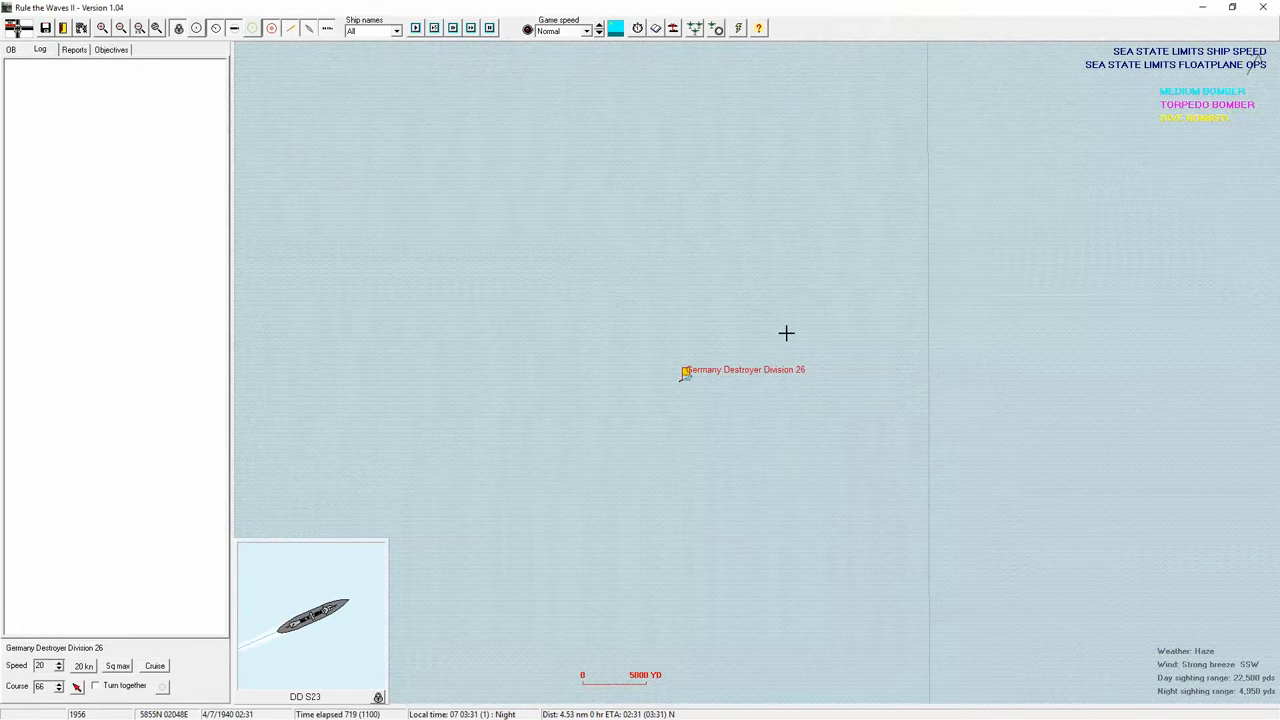
left_click(705, 302)
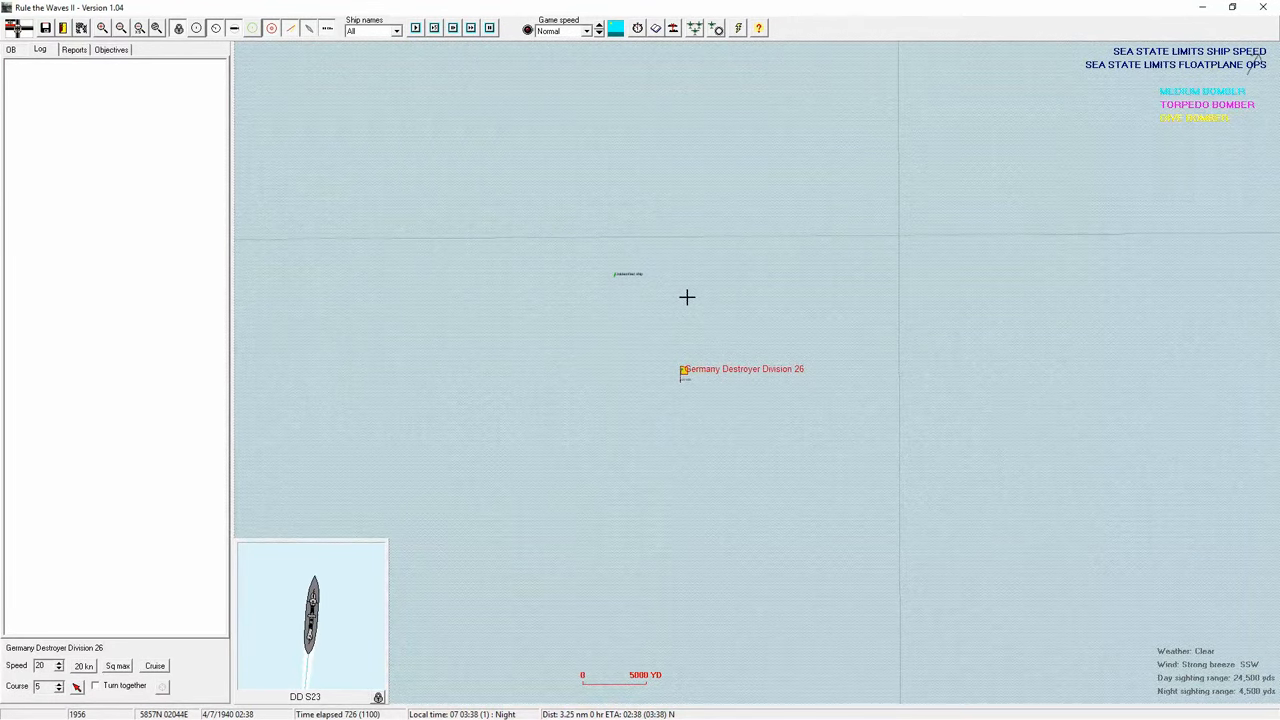
left_click(696, 297)
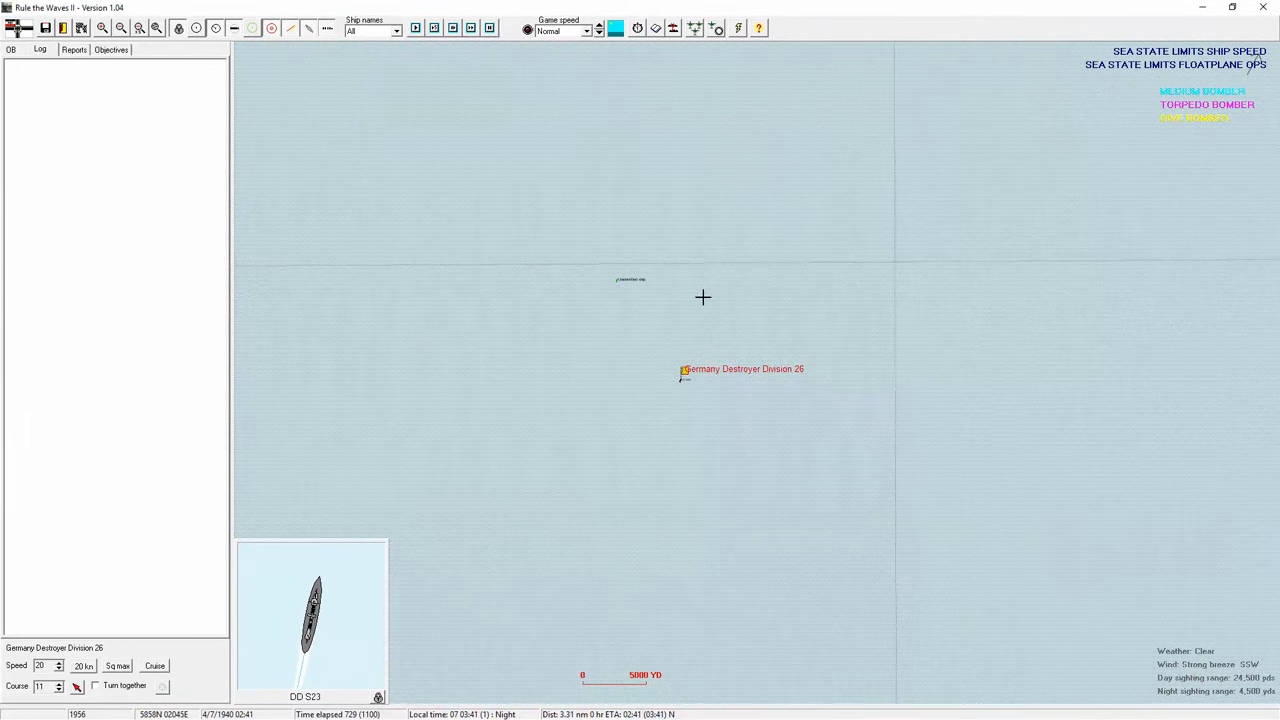
left_click(703, 297)
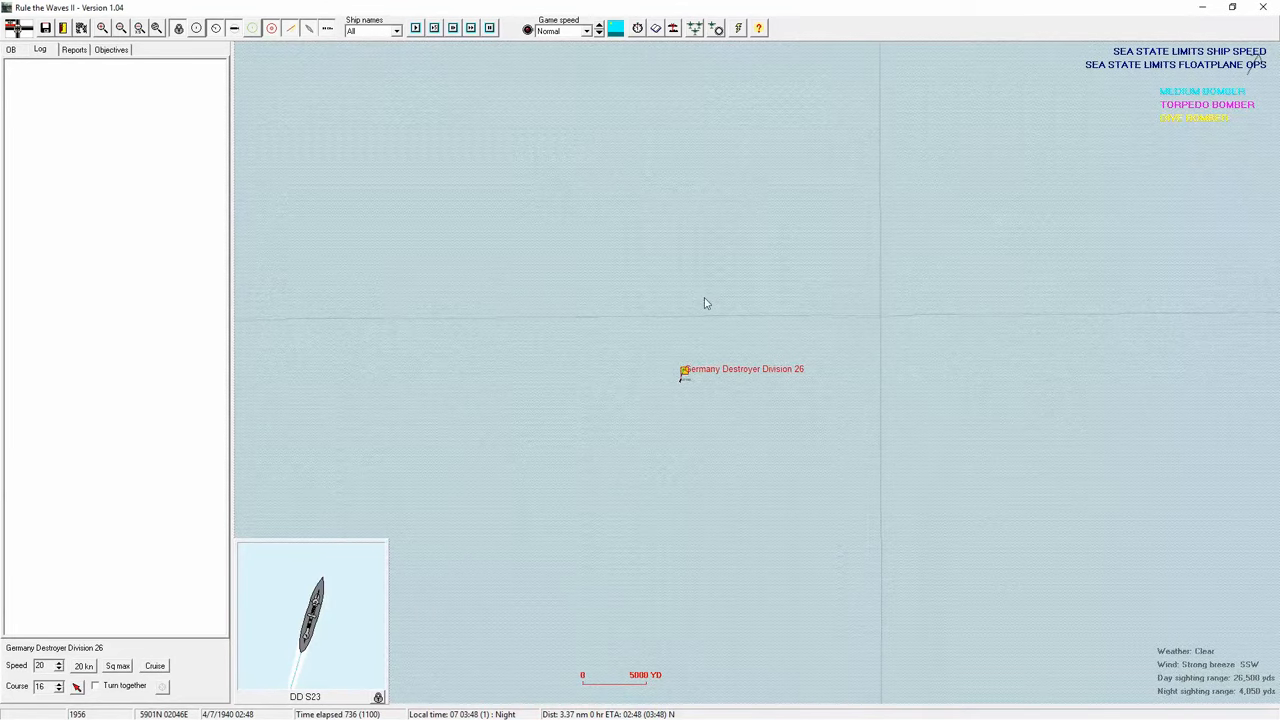
left_click(629, 294)
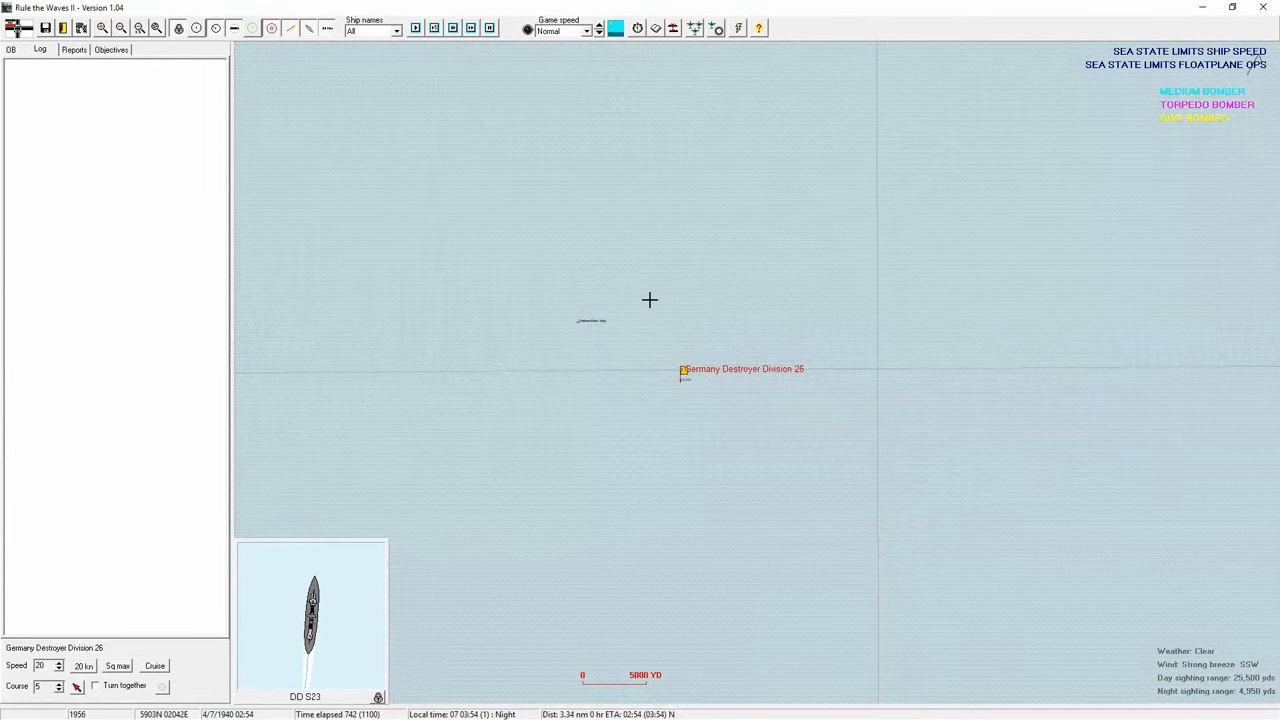
left_click(600, 305)
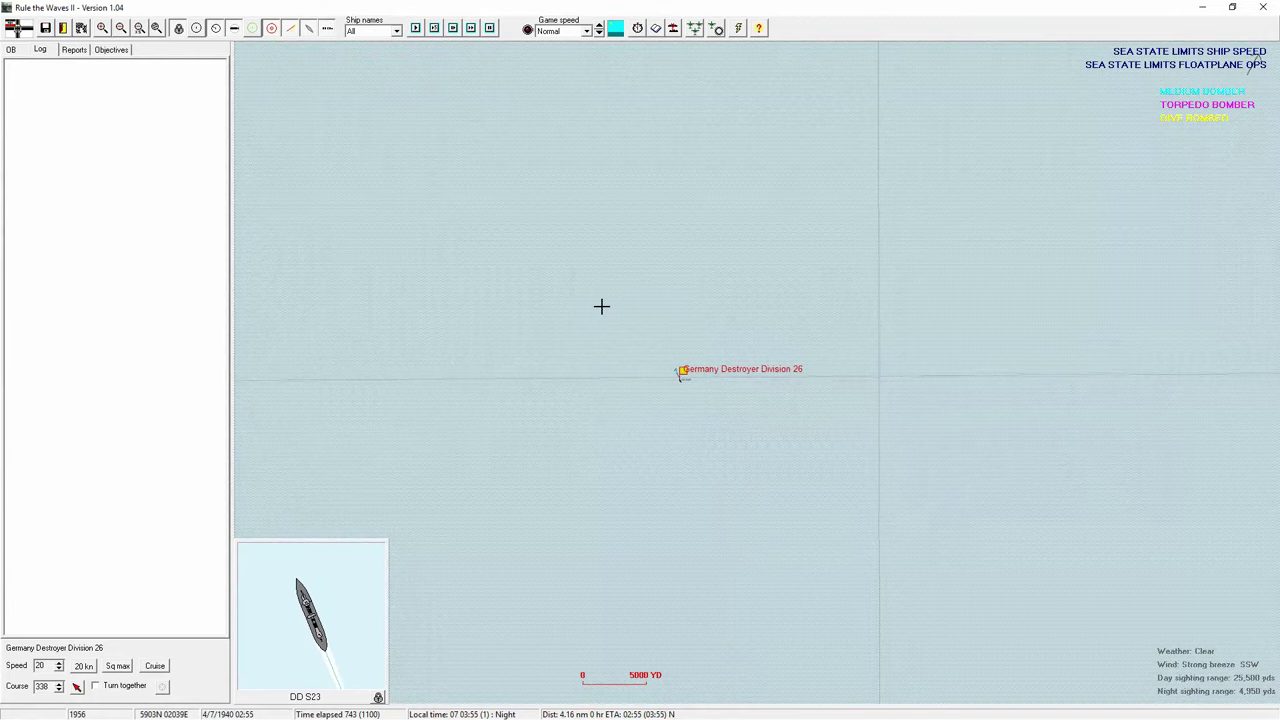
left_click(571, 354)
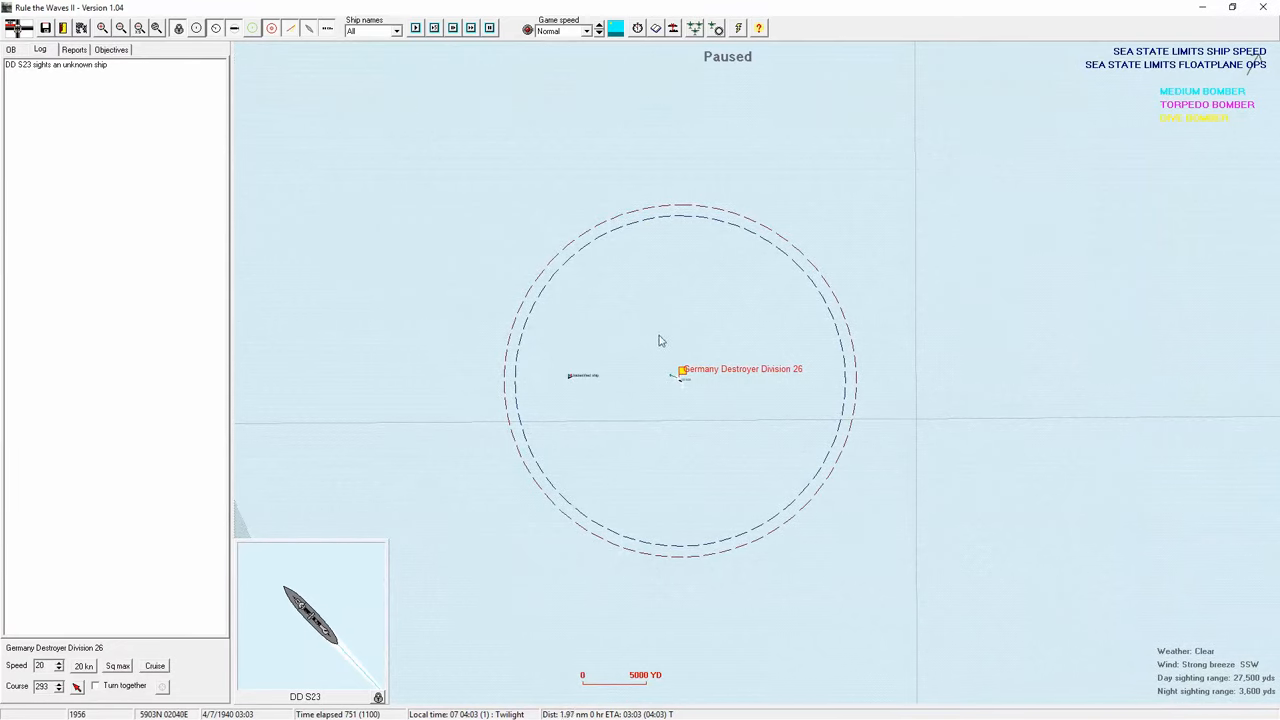
- Resume the battle, correct the heading to north, and run on until Dachsund is reported sinking
left_click(473, 28)
left_click(889, 297)
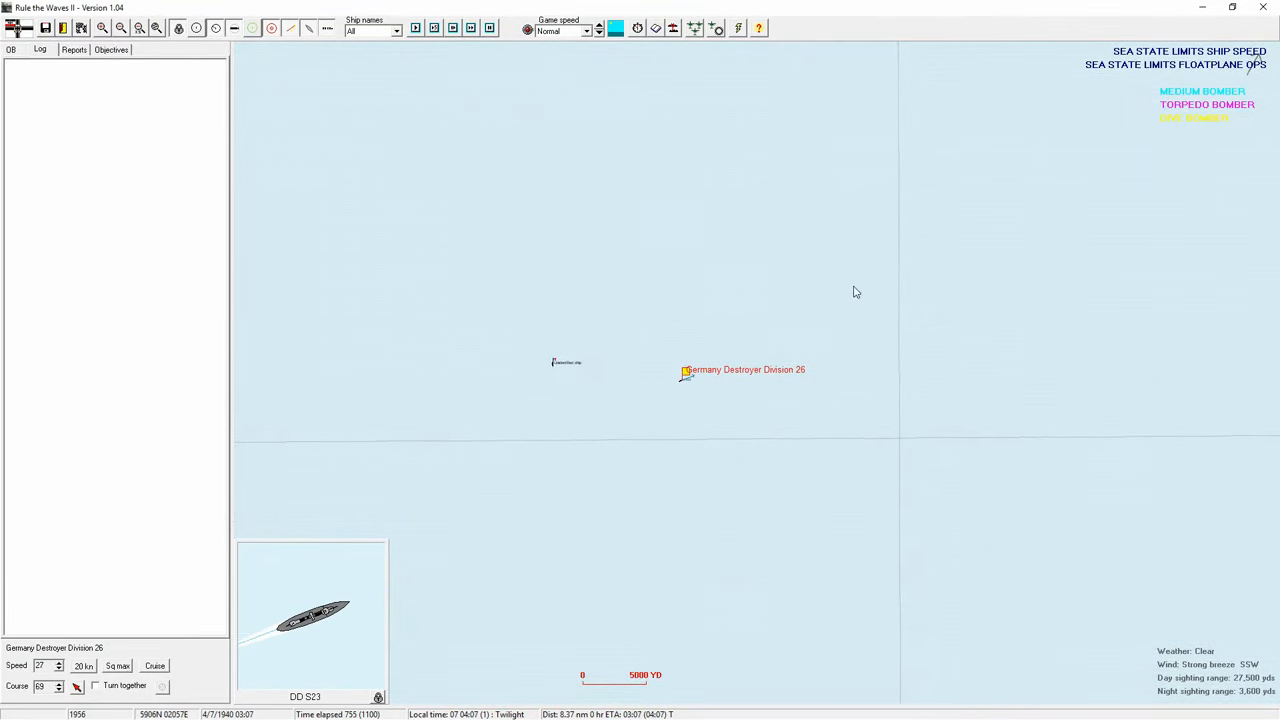
left_click(726, 291)
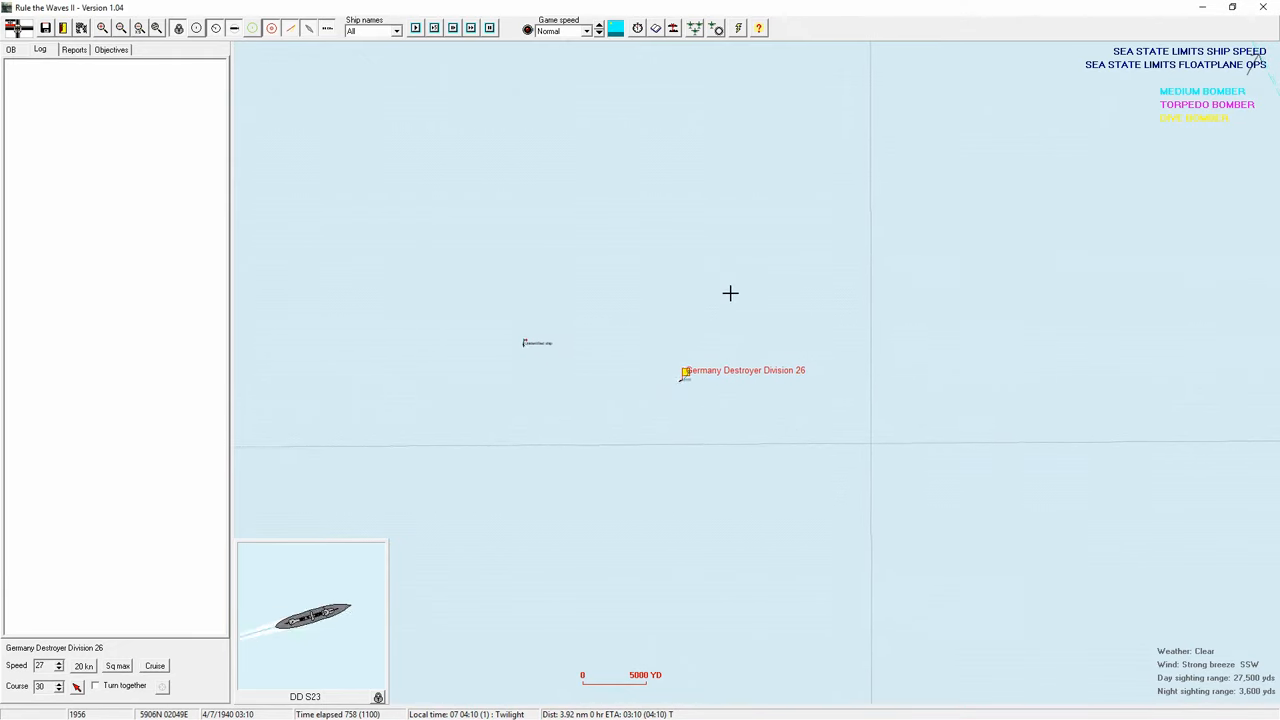
left_click(710, 300)
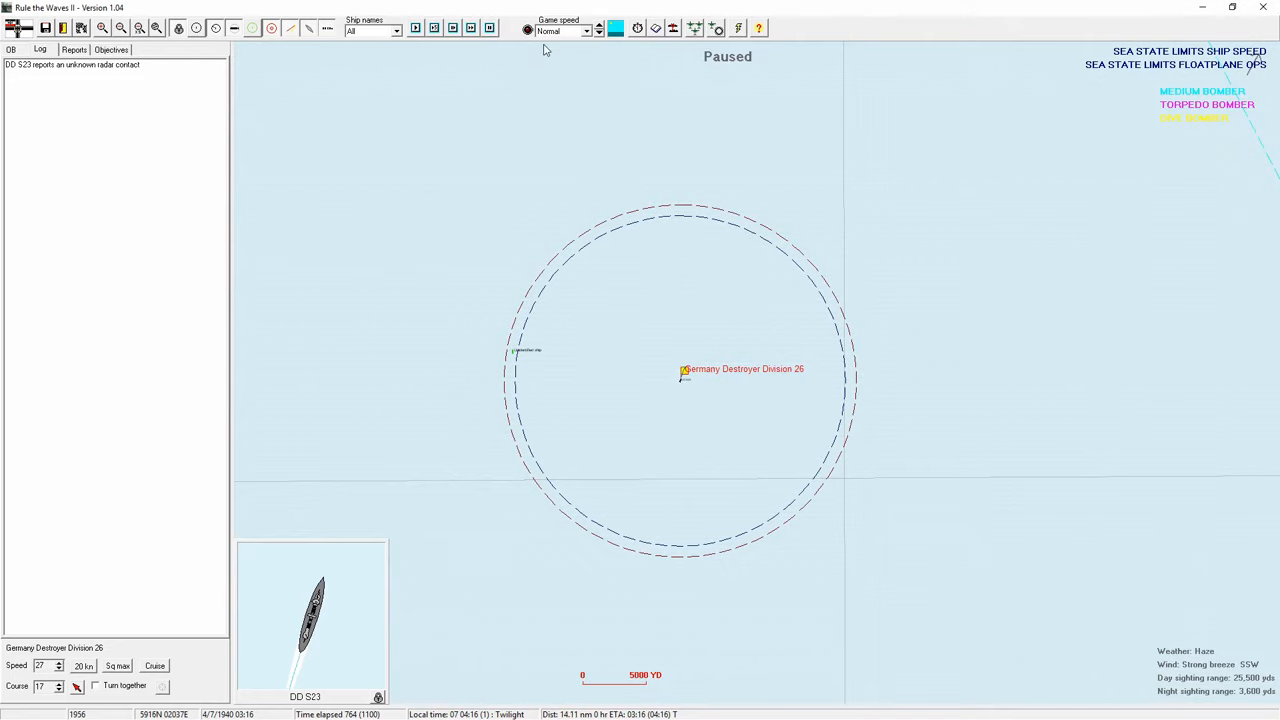
left_click(471, 28)
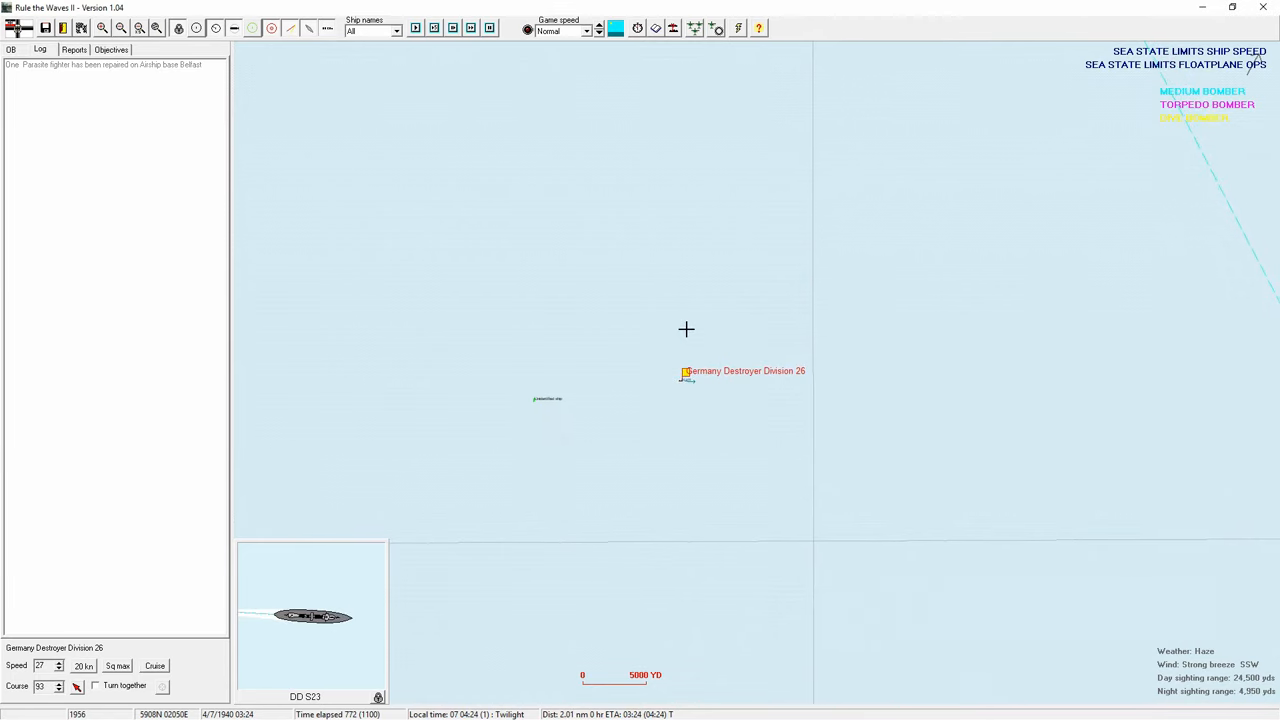
left_click(471, 28)
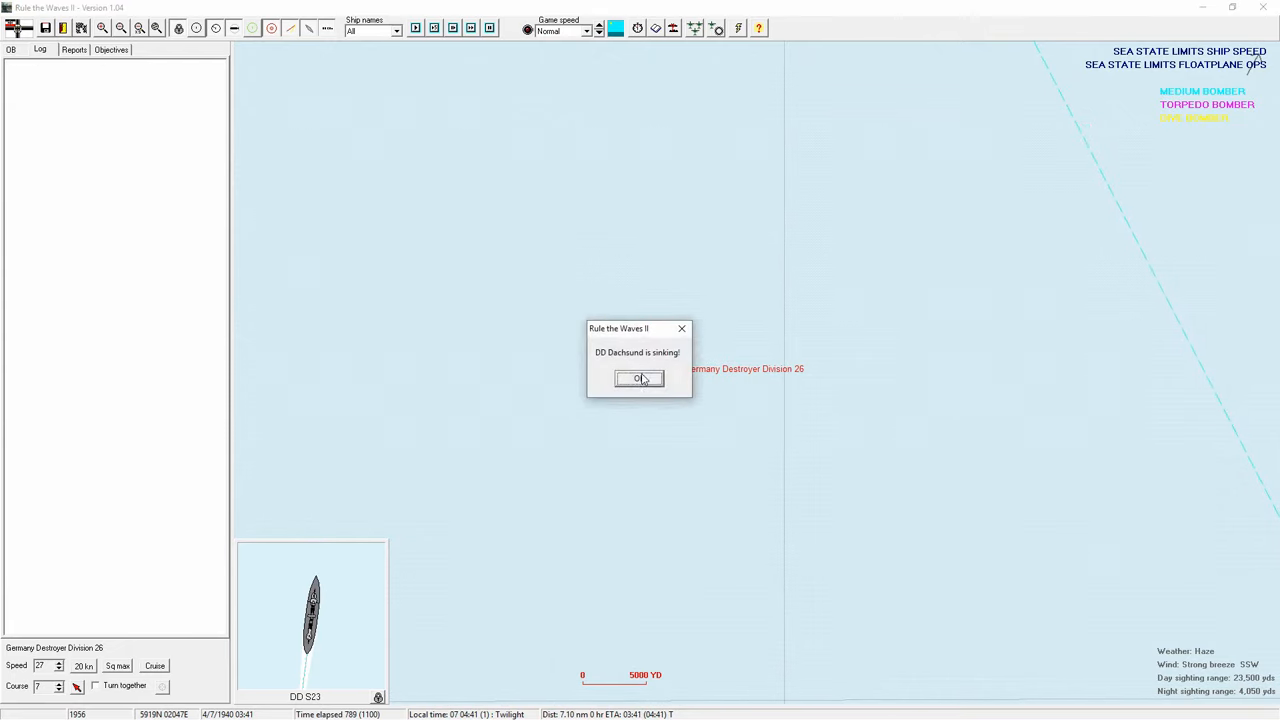
- Dismiss the Dachsund sinking notice and run the battle until the contact is identified as a CA
left_click(641, 379)
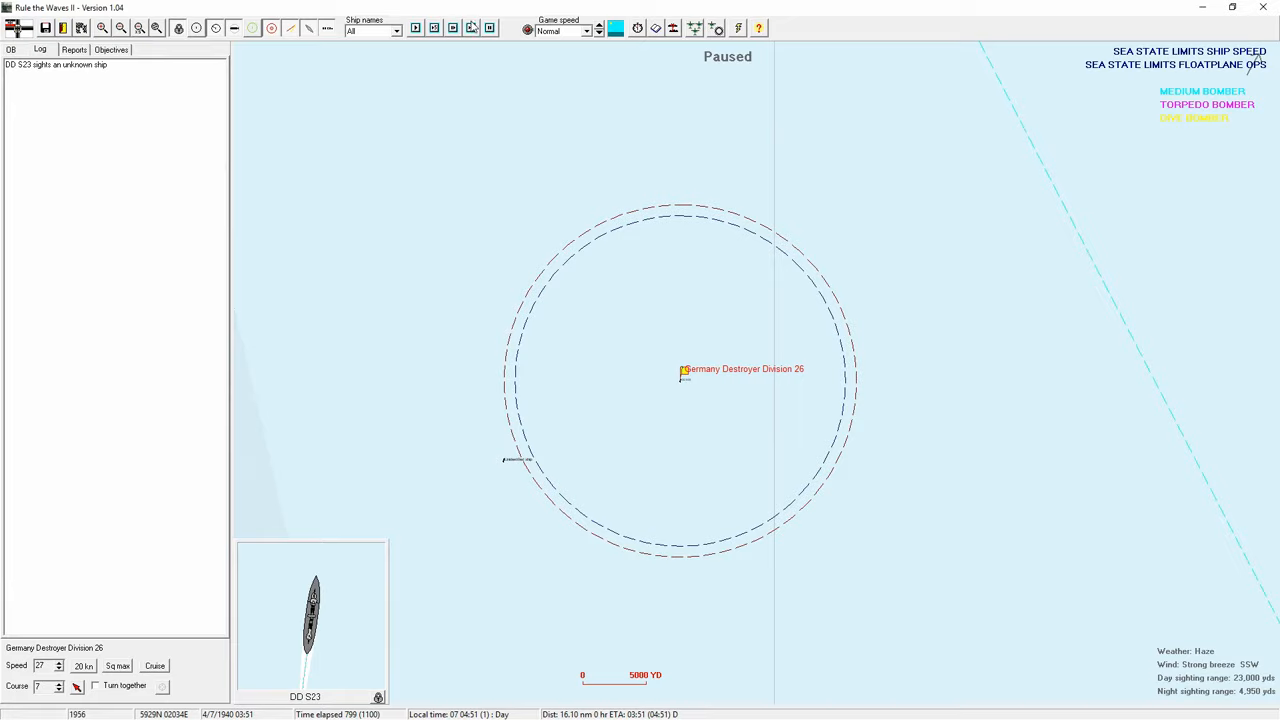
left_click(472, 28)
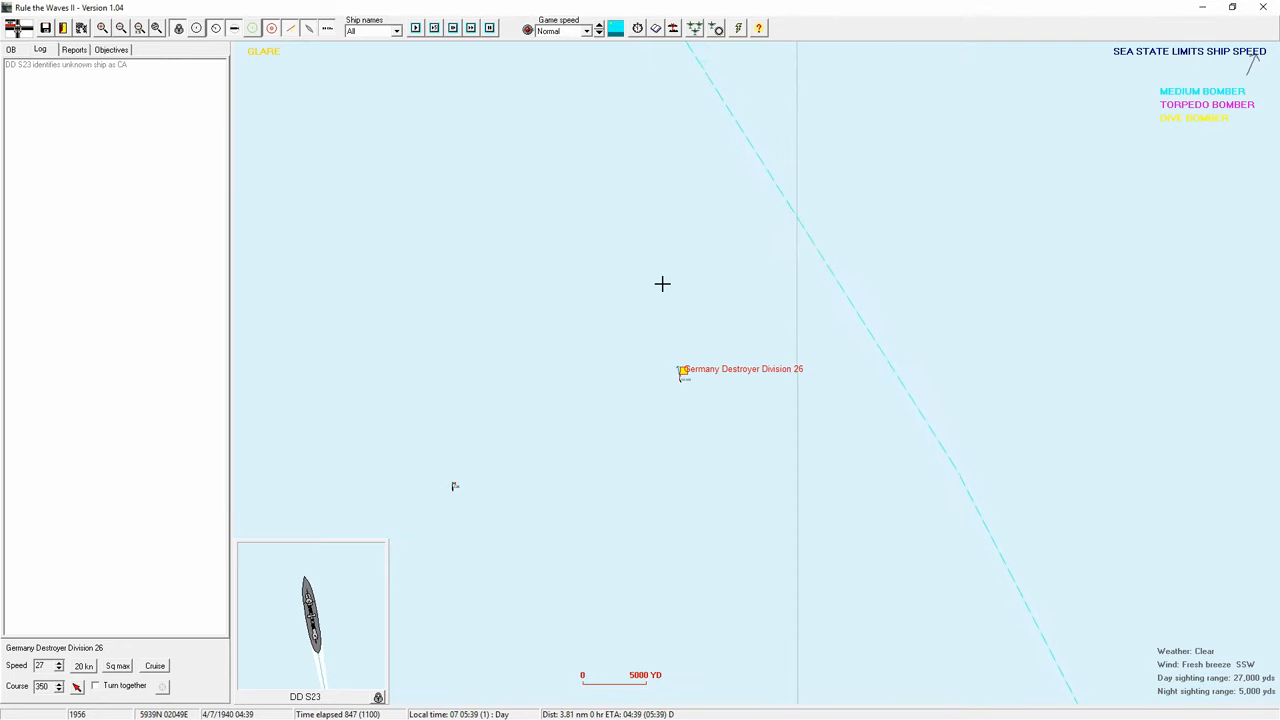
scroll(657, 287, "down", 3)
scroll(657, 287, "down", 3)
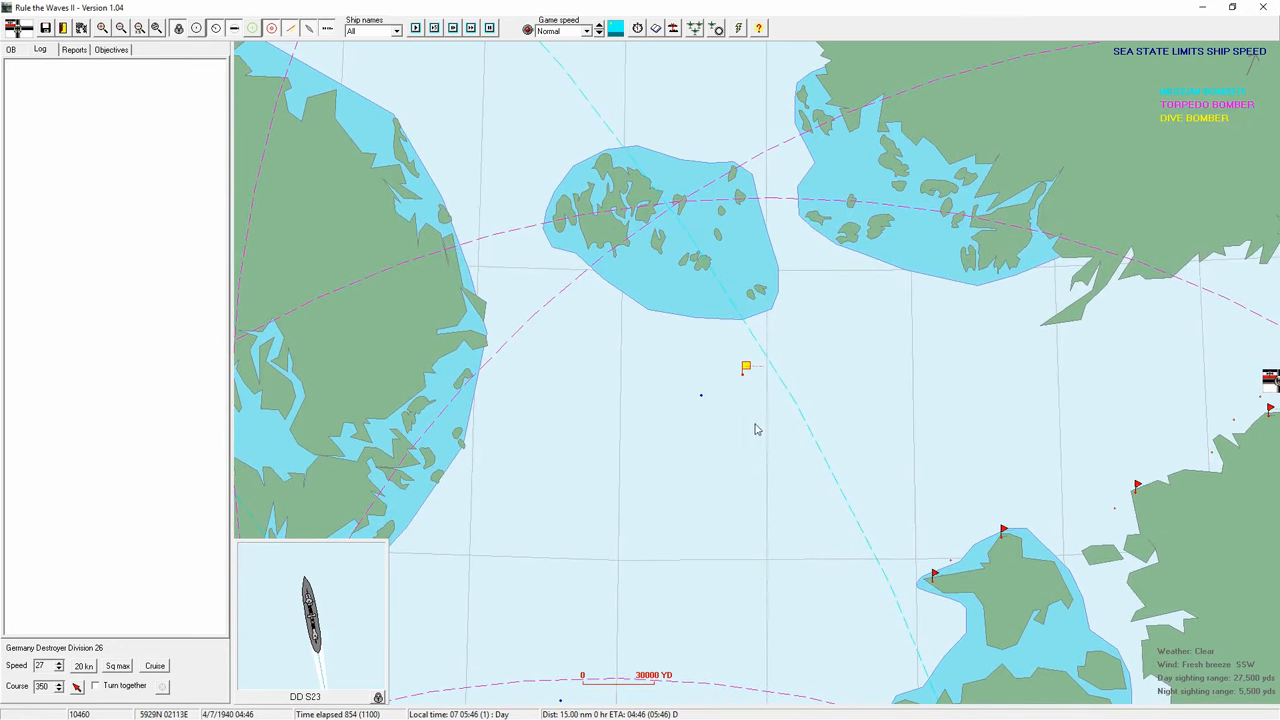
scroll(758, 420, "up", 3)
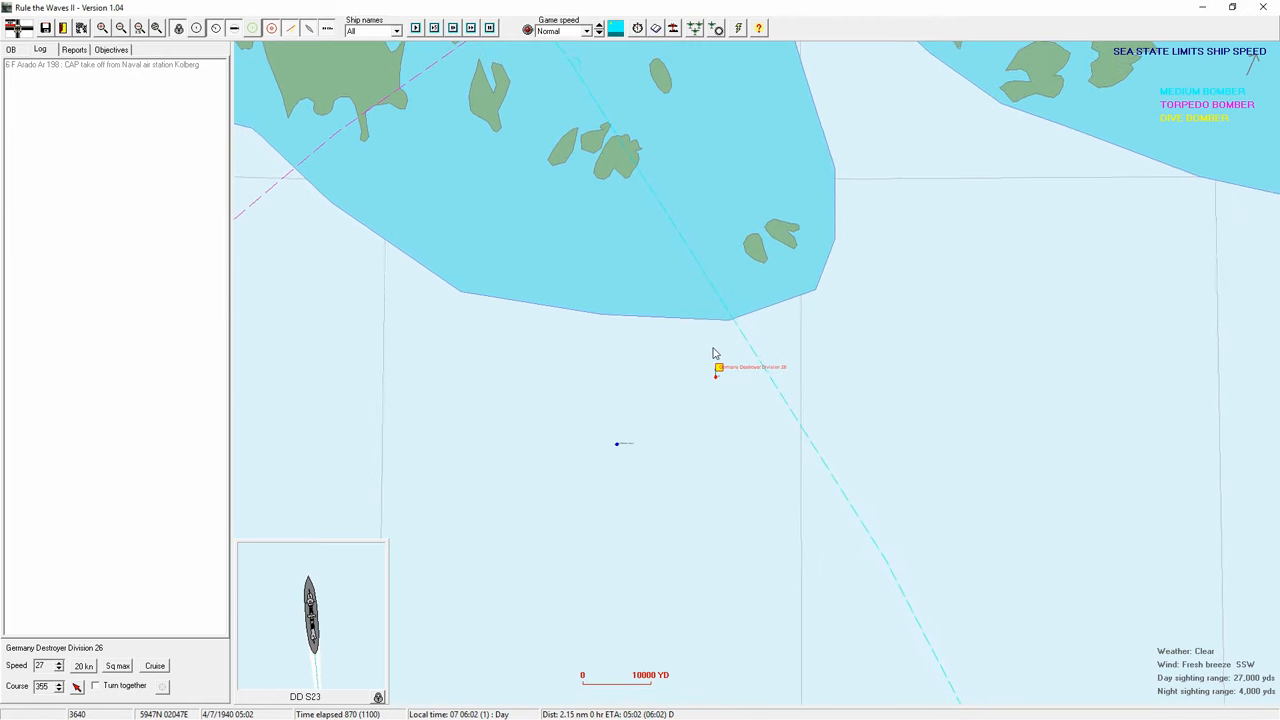
- Steer the division southeast then south near the islands and dismiss the Dachsund-has-sunk notice
left_click(748, 416)
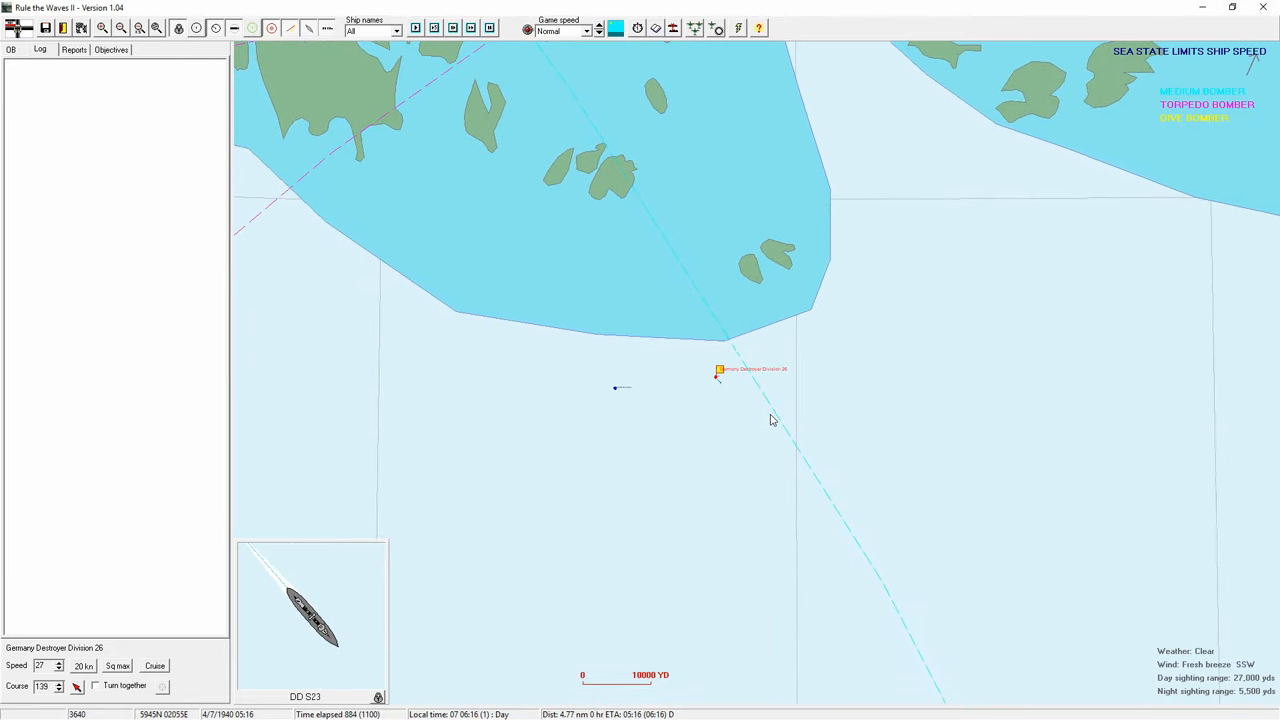
left_click(700, 460)
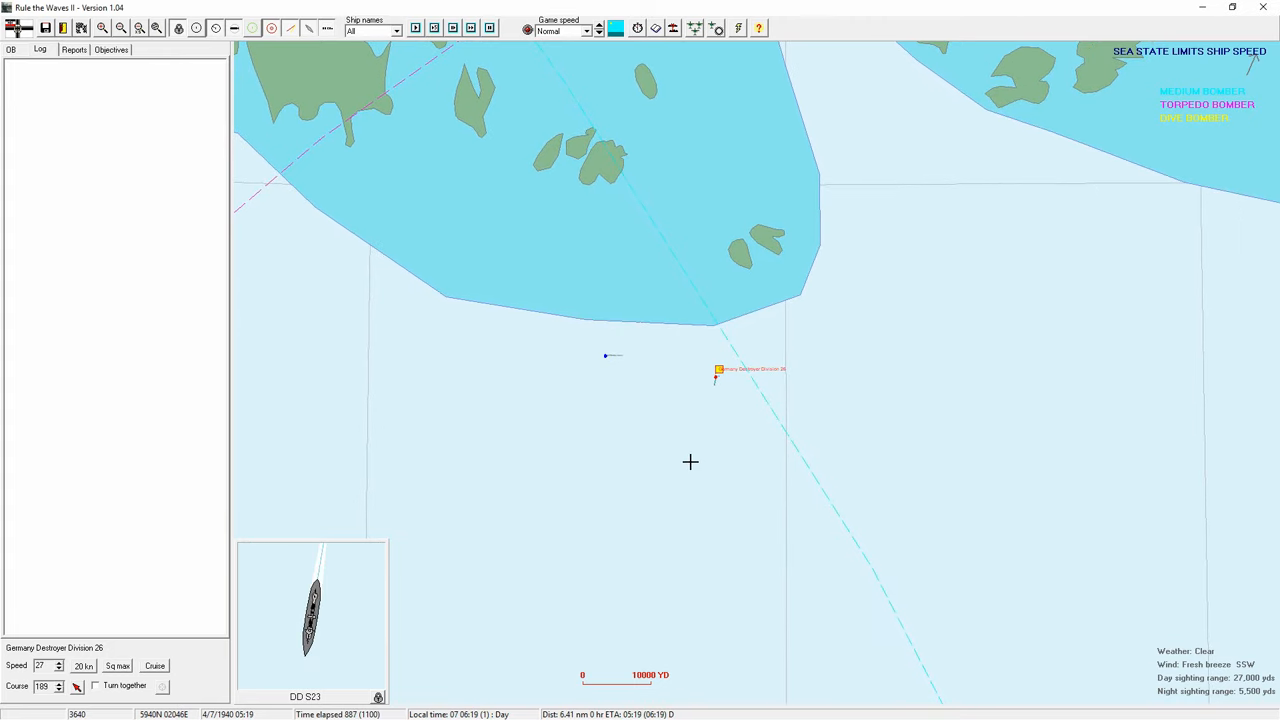
left_click(660, 462)
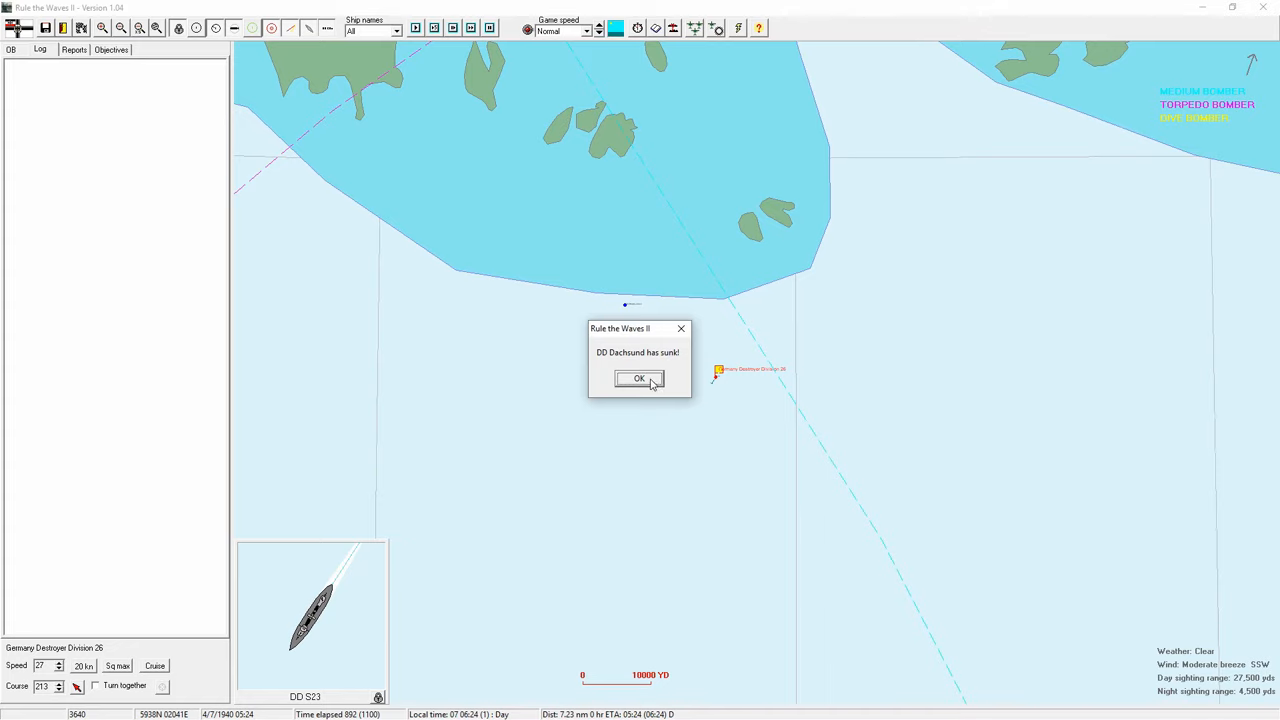
left_click(640, 378)
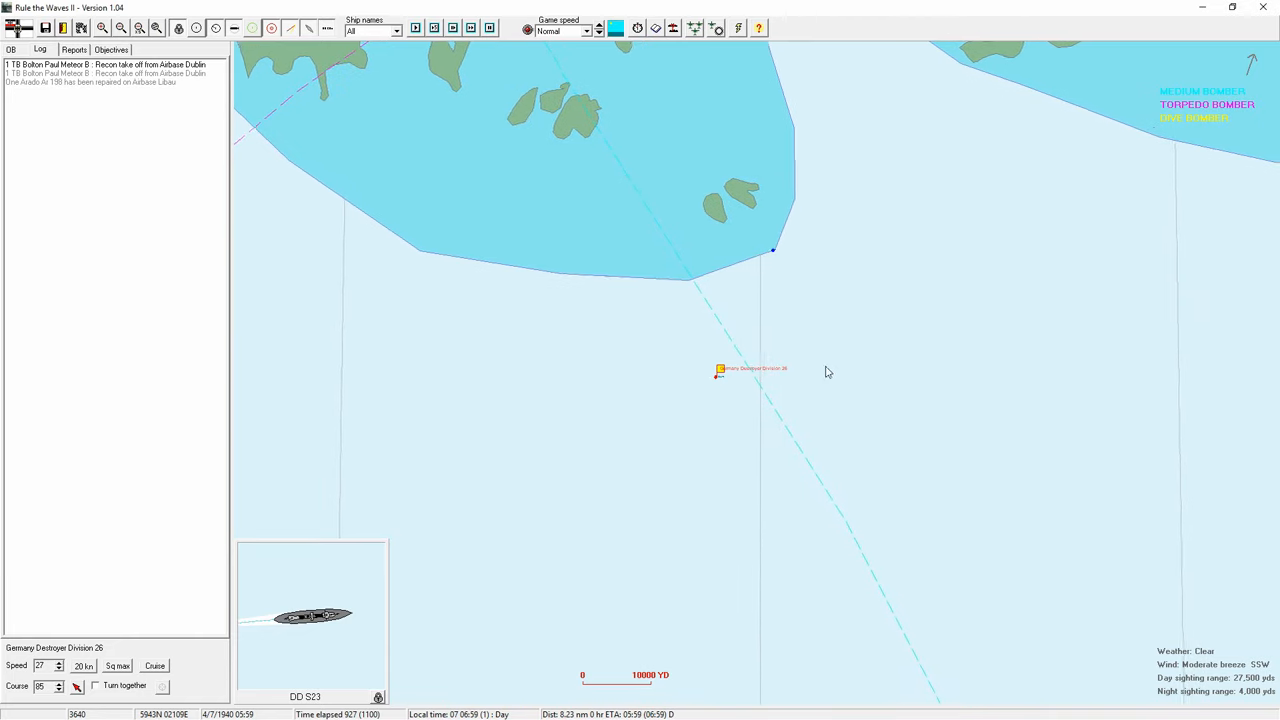
scroll(830, 371, "down", 2)
scroll(830, 371, "down", 2)
scroll(776, 370, "up", 1)
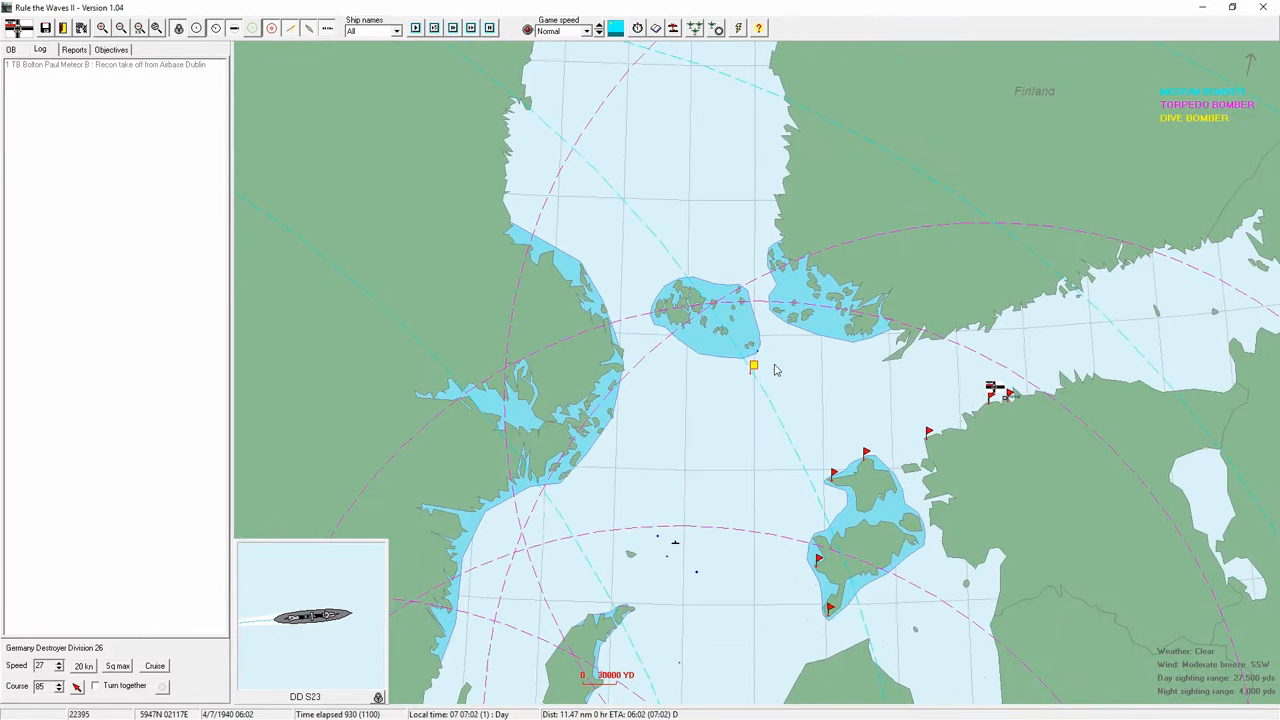
scroll(776, 370, "up", 1)
scroll(776, 370, "up", 1)
scroll(776, 370, "up", 1)
scroll(776, 370, "up", 1)
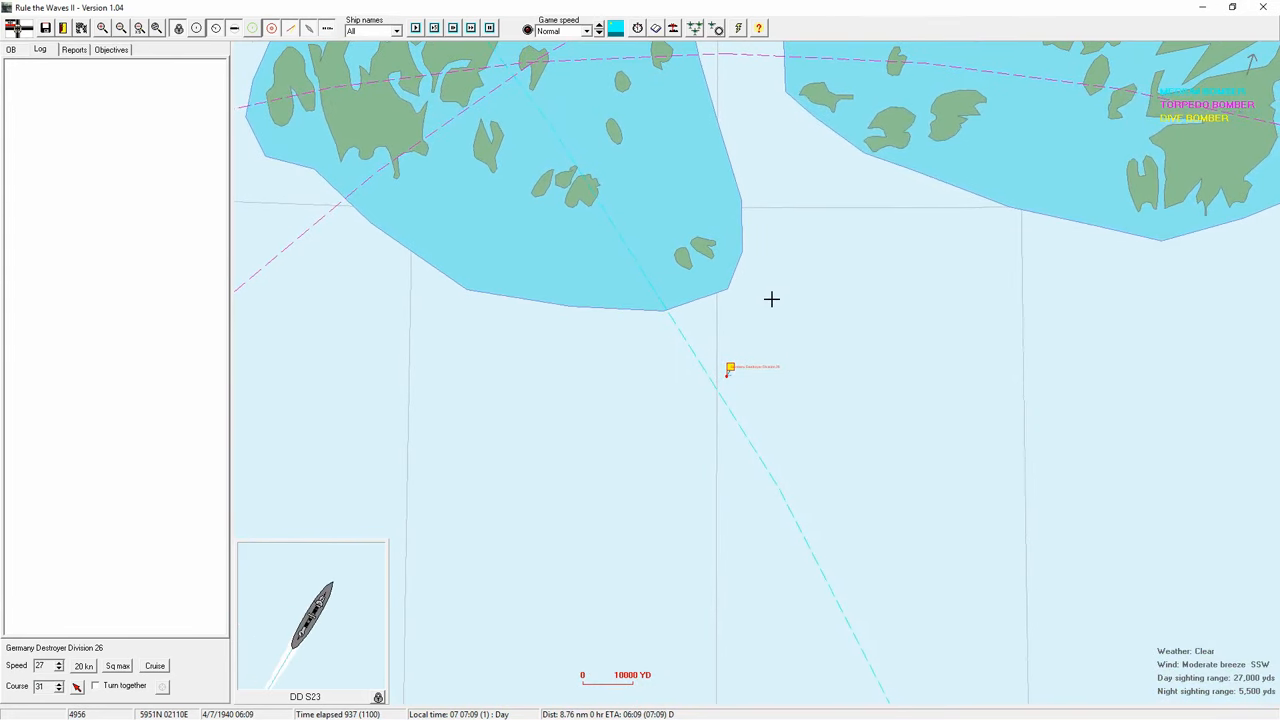
scroll(754, 313, "down", 2)
scroll(754, 313, "down", 2)
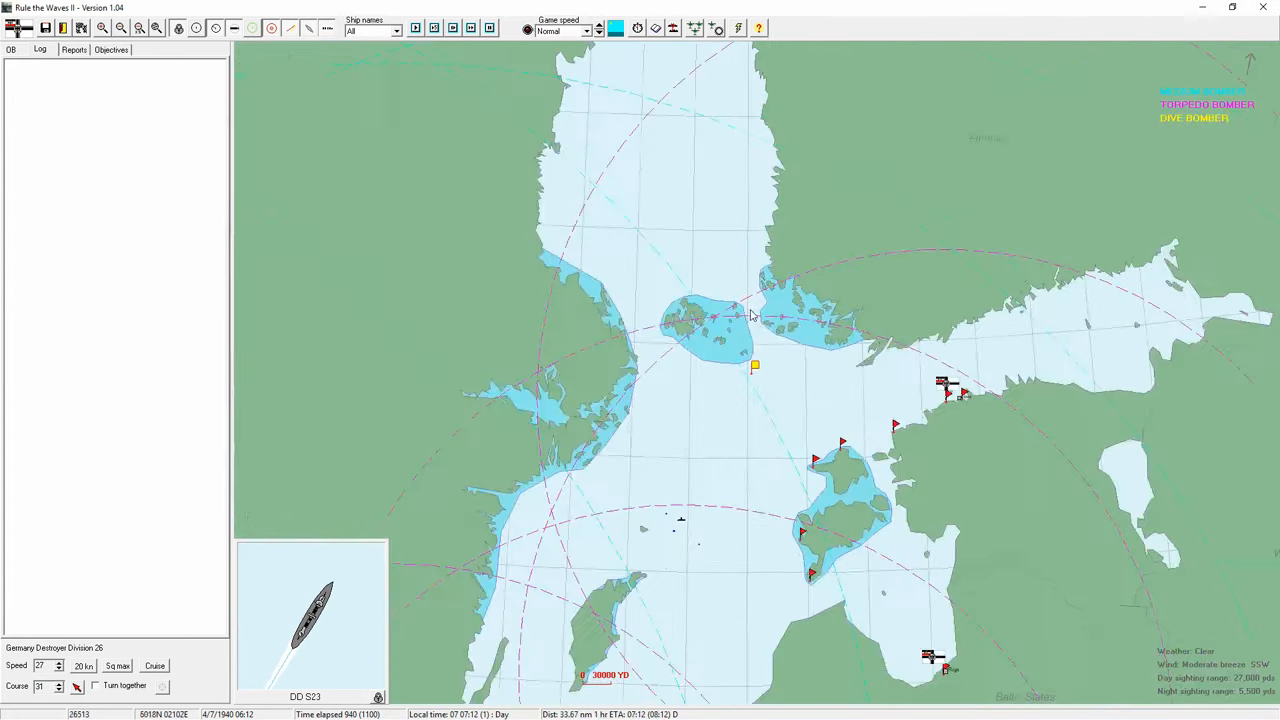
scroll(754, 313, "down", 2)
scroll(752, 314, "up", 1)
scroll(752, 314, "up", 1)
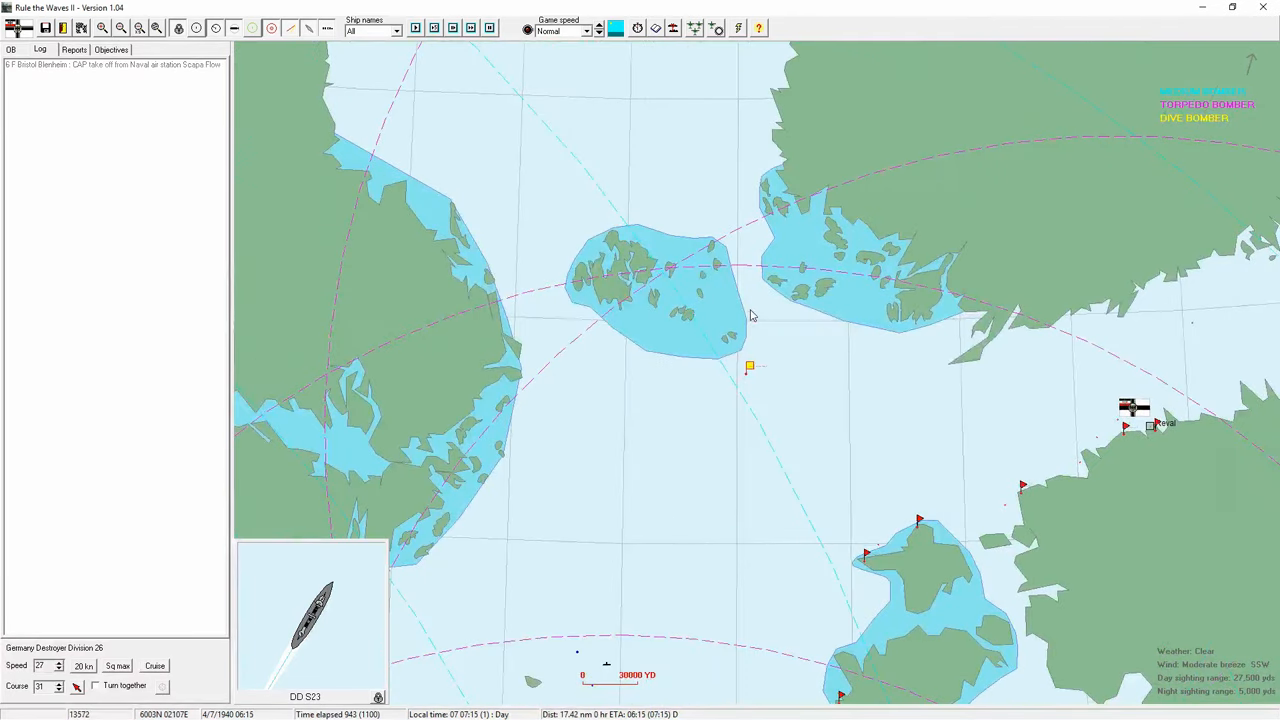
scroll(752, 314, "up", 1)
scroll(752, 315, "down", 1)
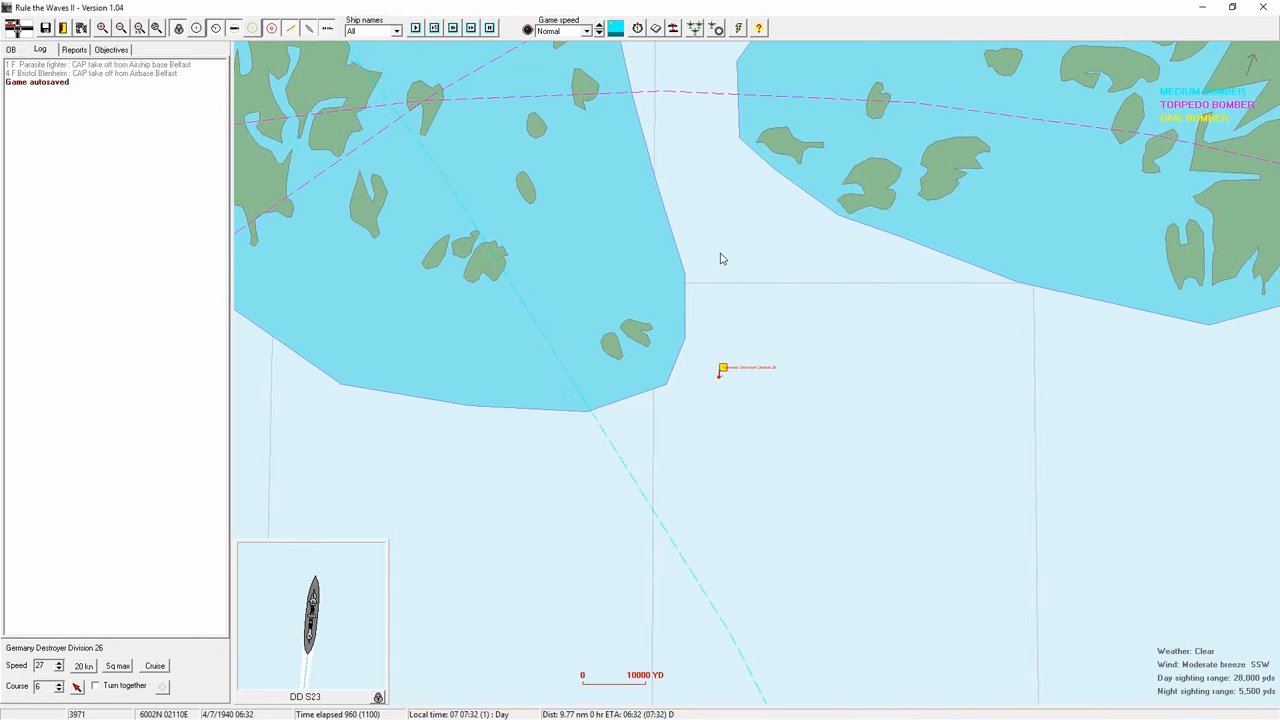
scroll(720, 258, "down", 1)
scroll(720, 258, "down", 1)
scroll(713, 262, "down", 2)
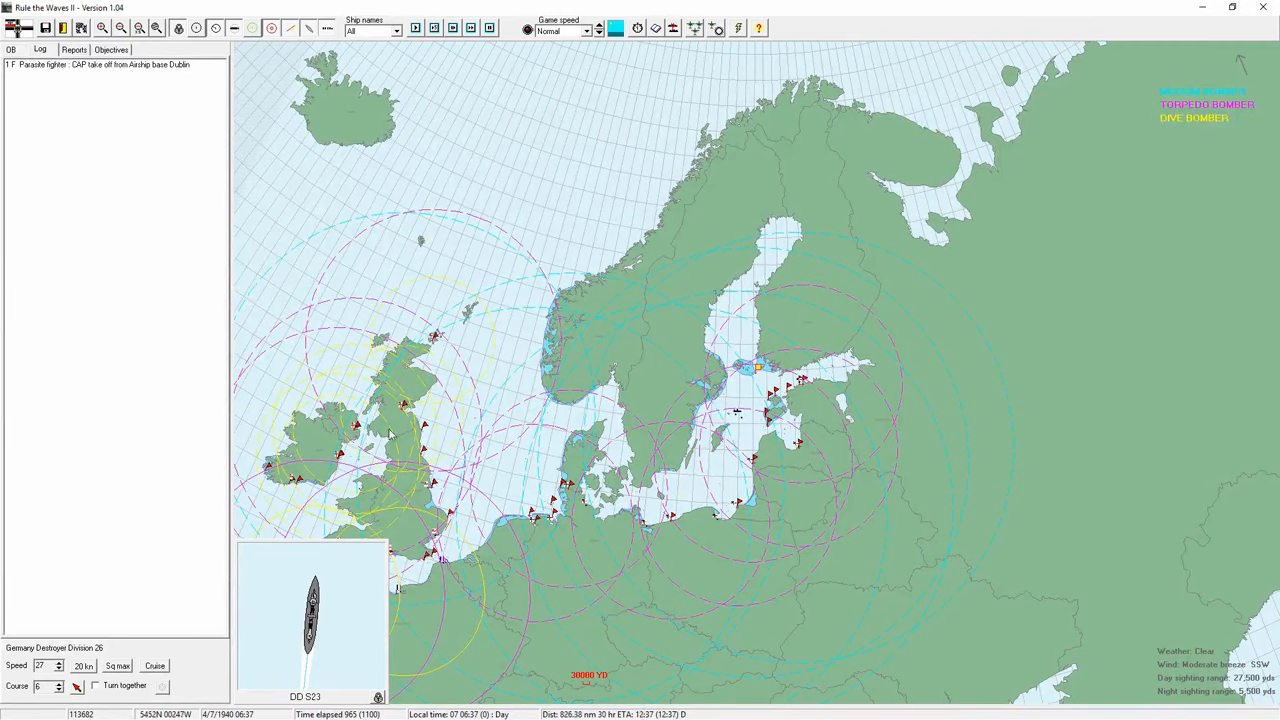
scroll(815, 337, "up", 1)
scroll(800, 340, "up", 1)
scroll(760, 350, "up", 1)
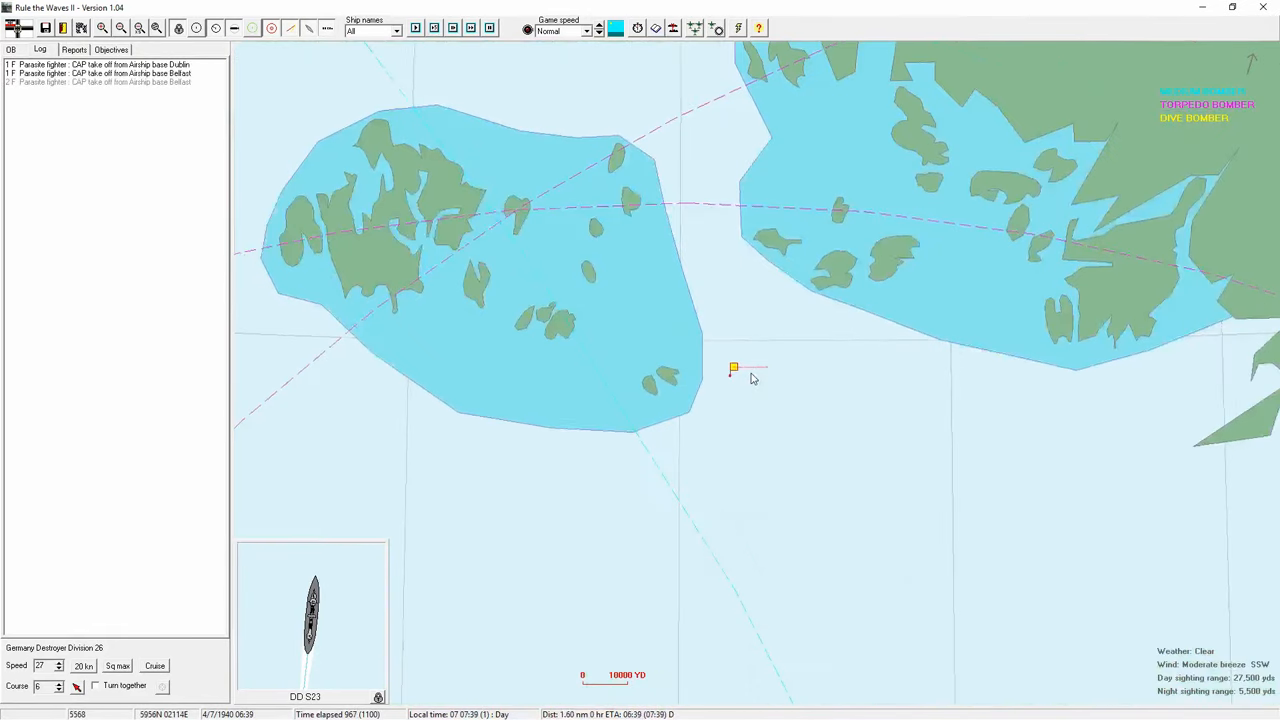
scroll(727, 358, "up", 1)
scroll(727, 358, "down", 1)
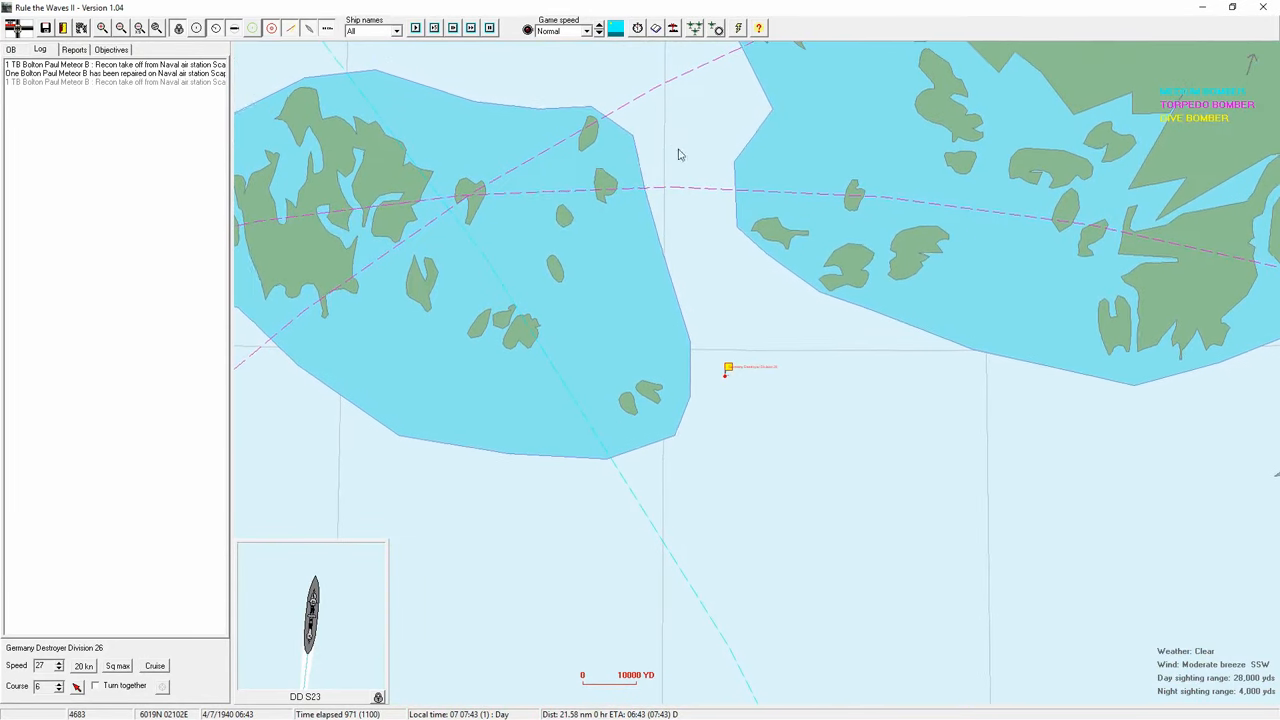
- Keep game speed at Normal, resume the battle and steer the division northwest then east toward the contact
left_click(586, 30)
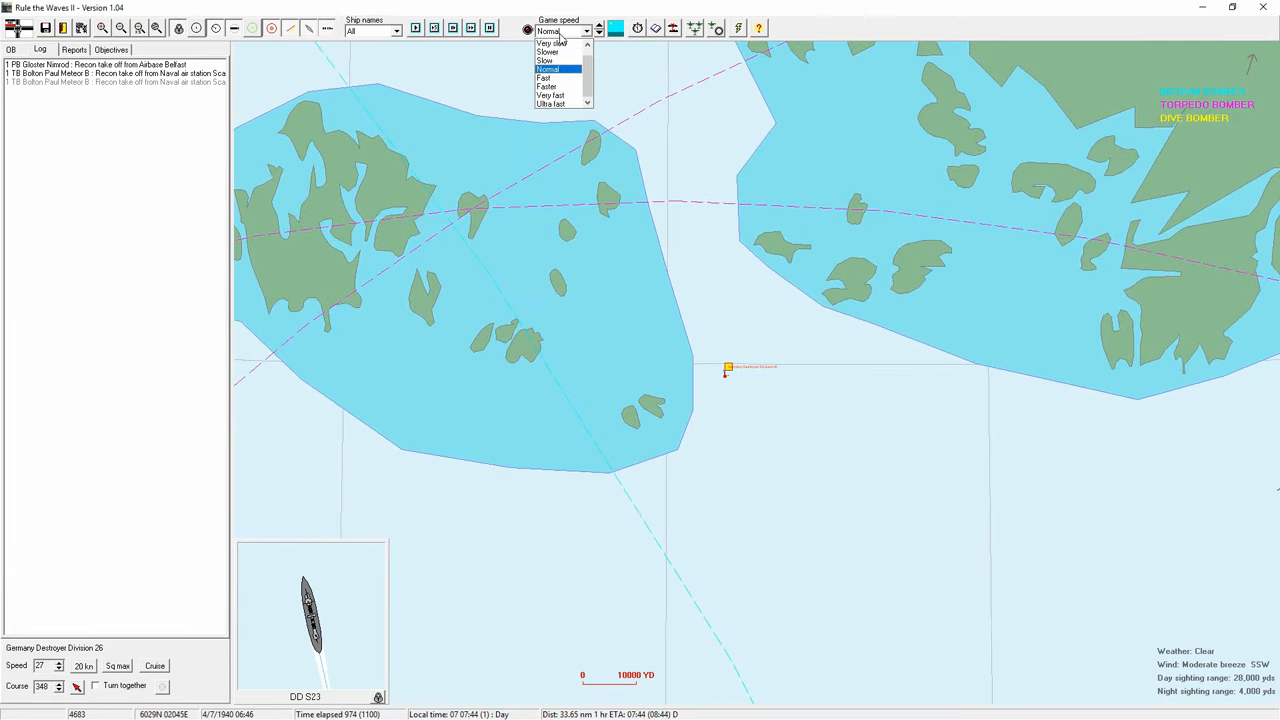
left_click(550, 95)
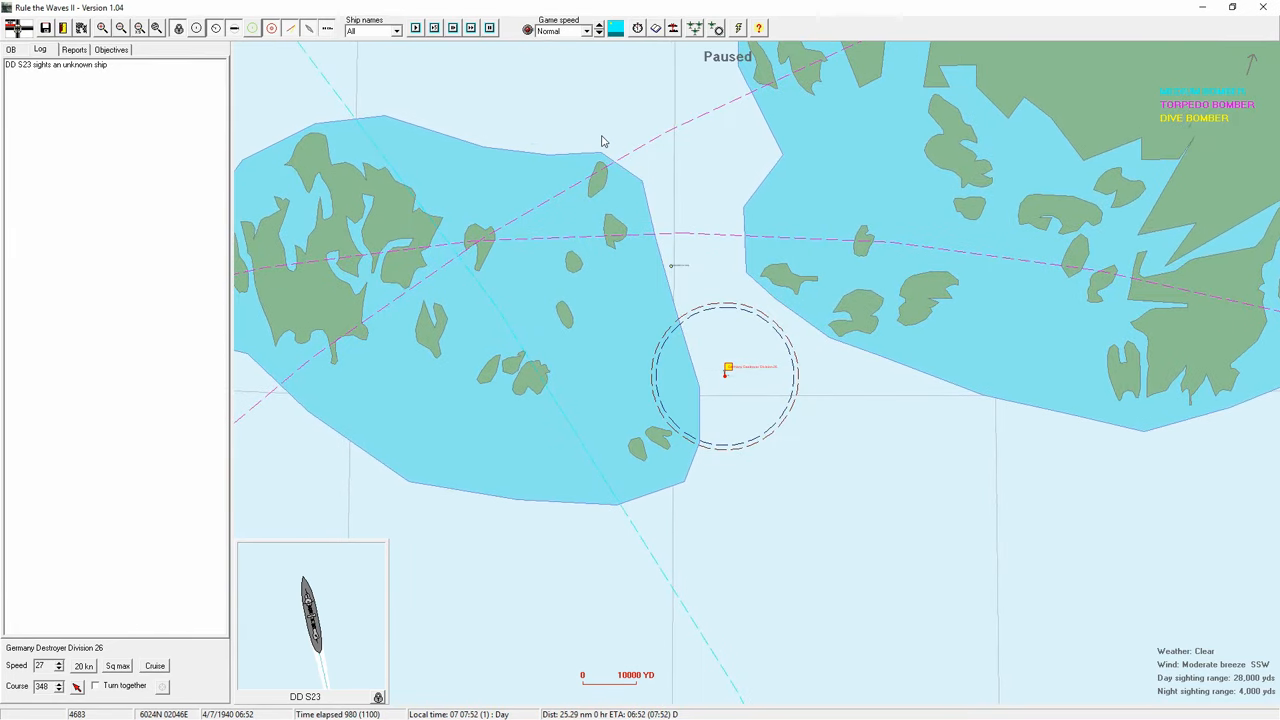
key("space")
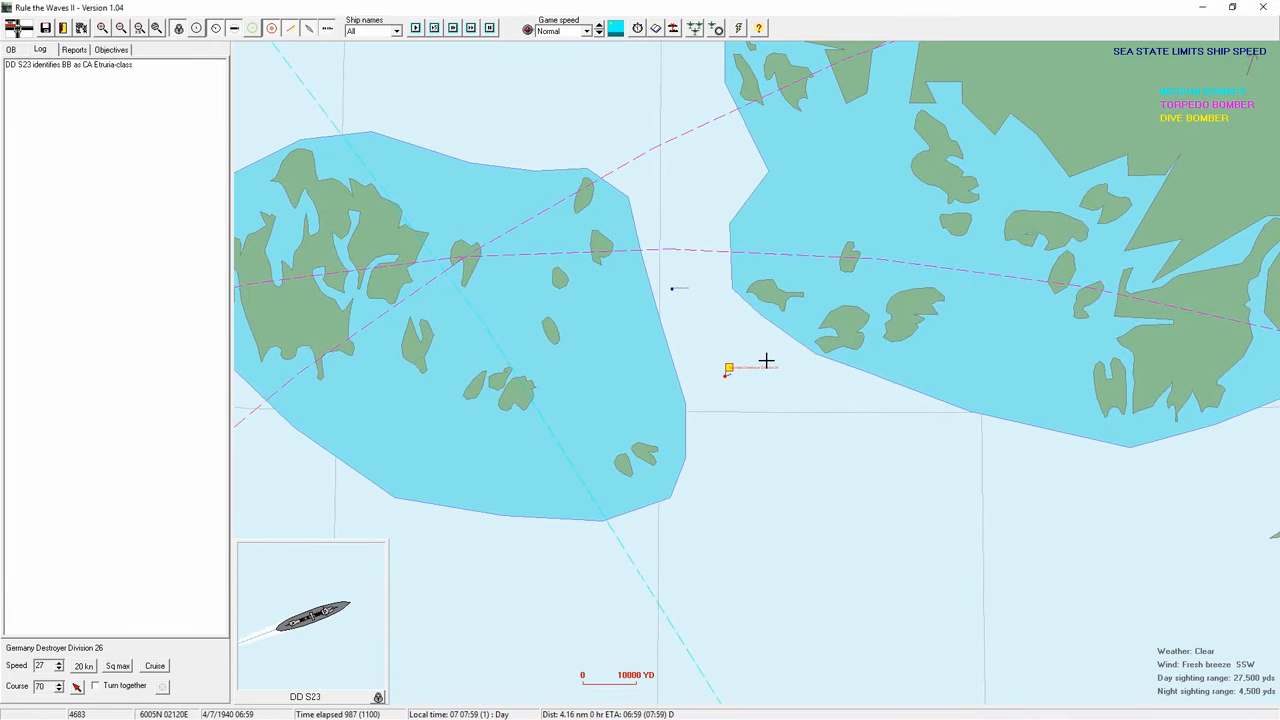
scroll(767, 360, "down", 1)
scroll(767, 360, "down", 1)
scroll(750, 352, "up", 1)
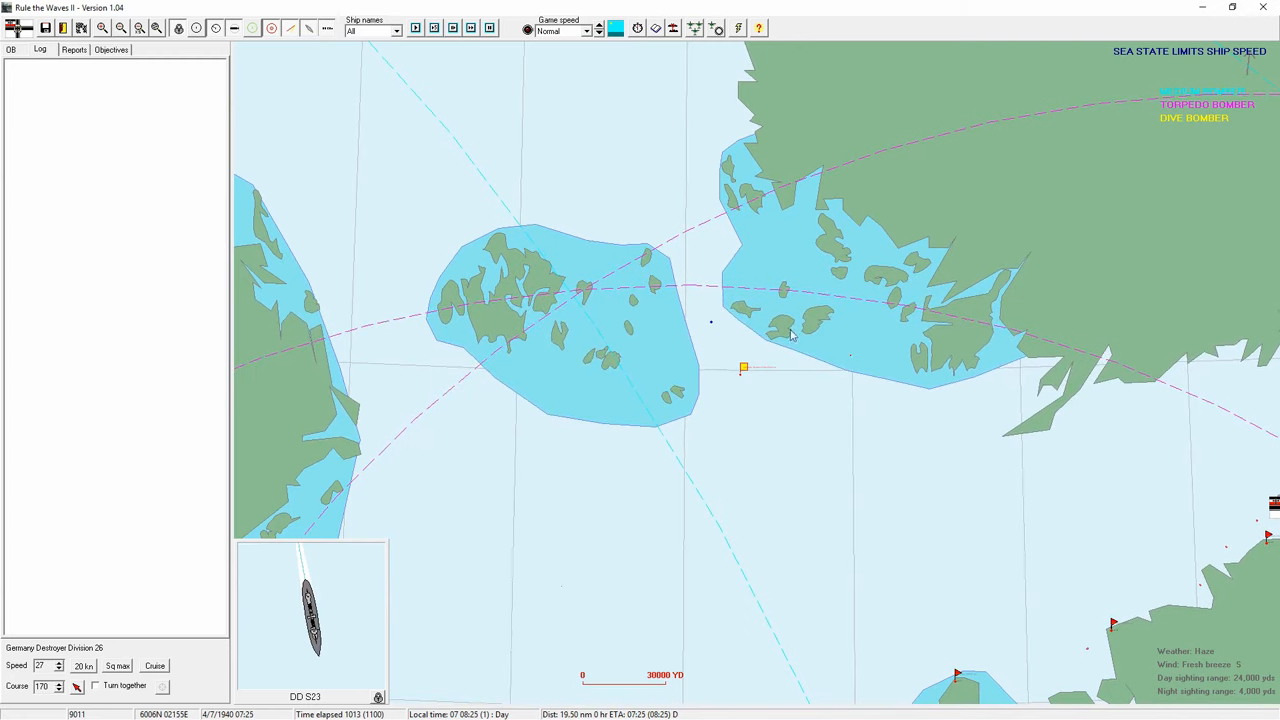
left_click(715, 343)
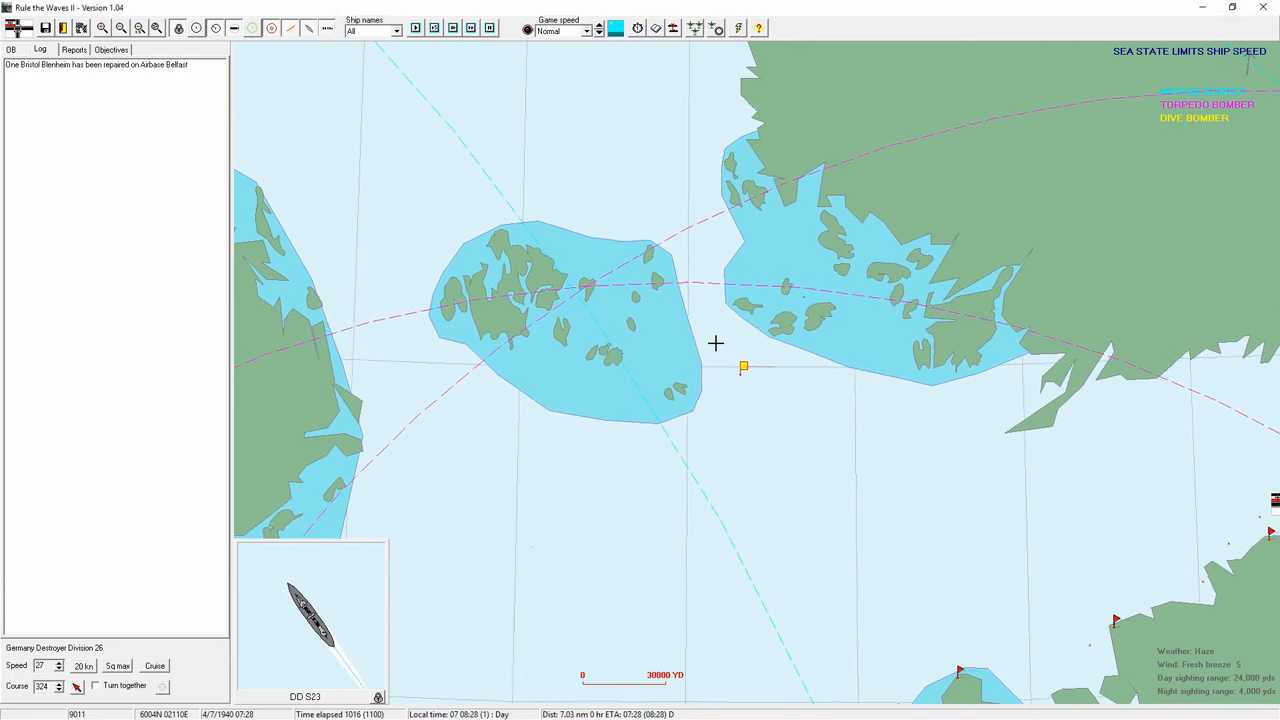
scroll(715, 343, "up", 1)
scroll(715, 343, "up", 2)
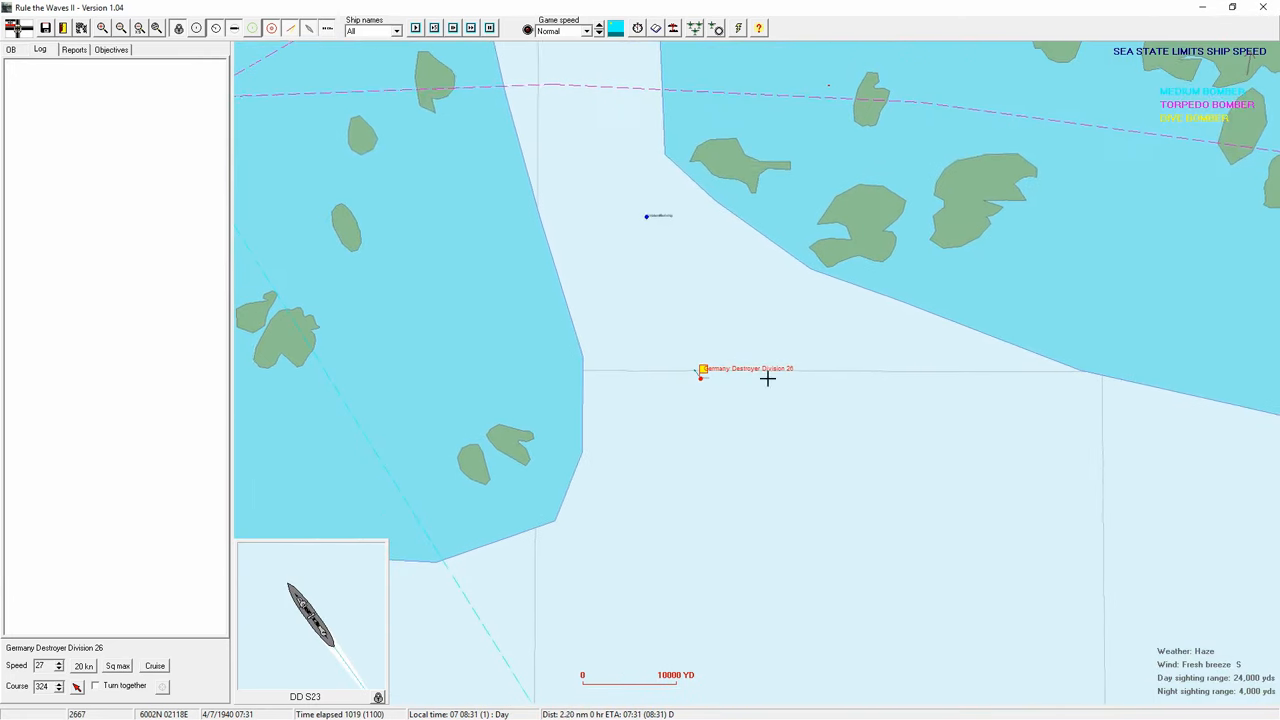
left_click(808, 401)
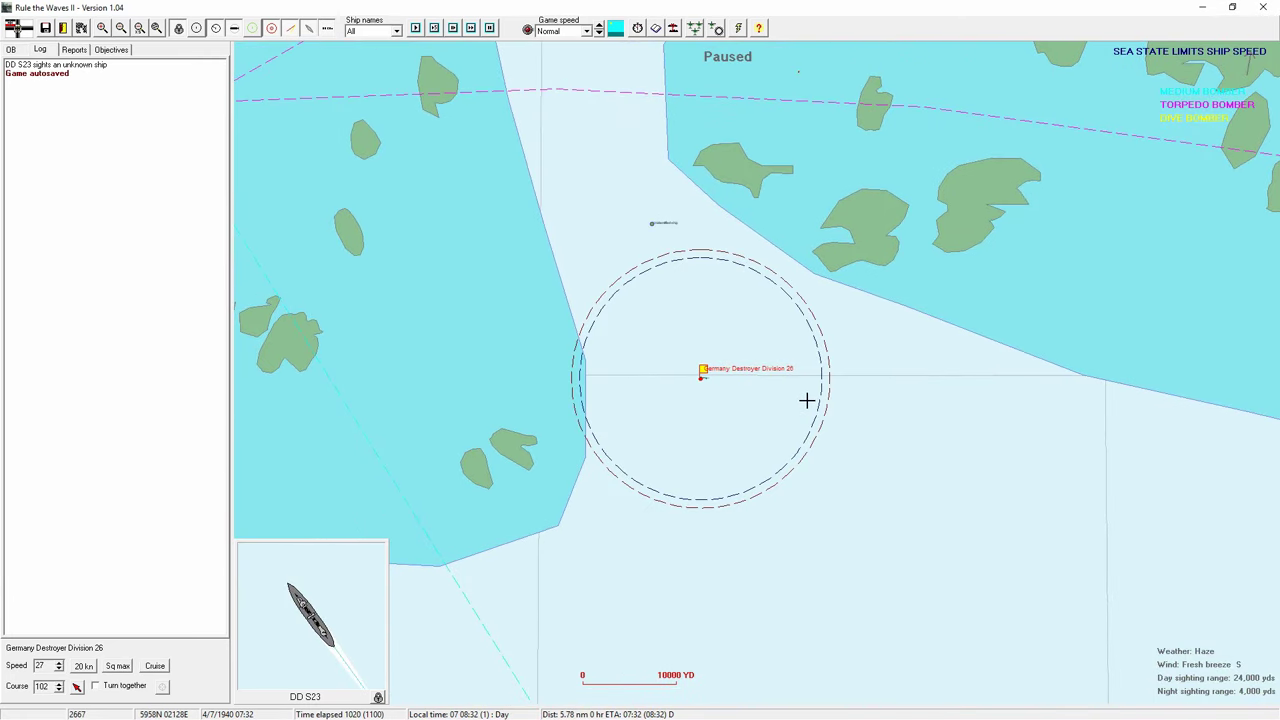
- Cancel the Run-for-hours dialog, resume normally and steer the division due north
left_click(471, 29)
left_click(377, 218)
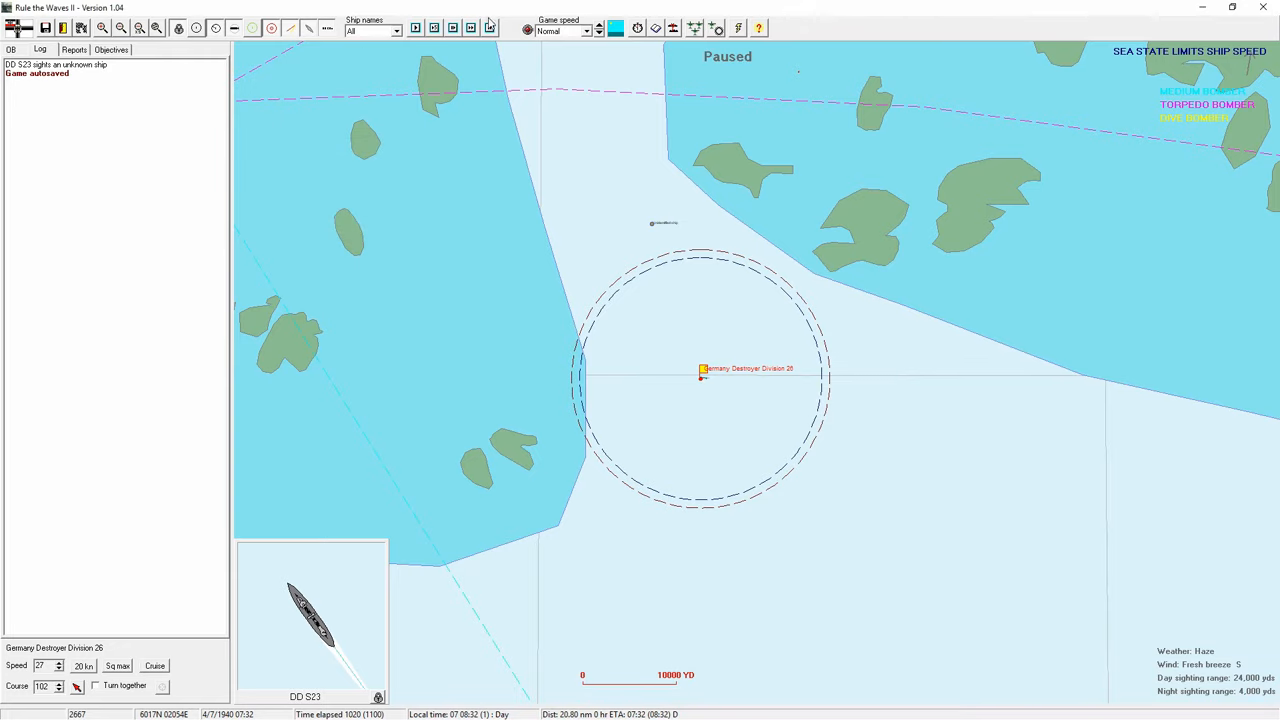
left_click(489, 28)
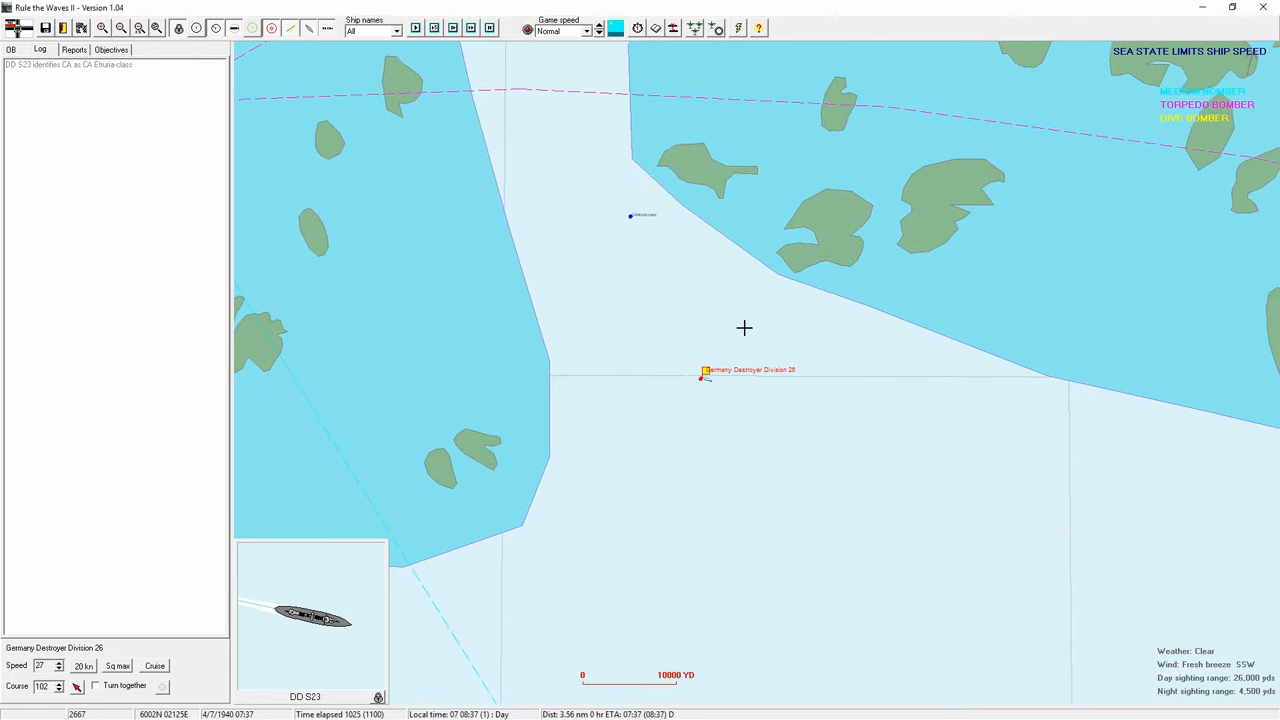
left_click(703, 331)
- Review the sighted Etruria-class cruiser's details, resume and turn Destroyer Division 26 onto westerly course 267
left_click(610, 217)
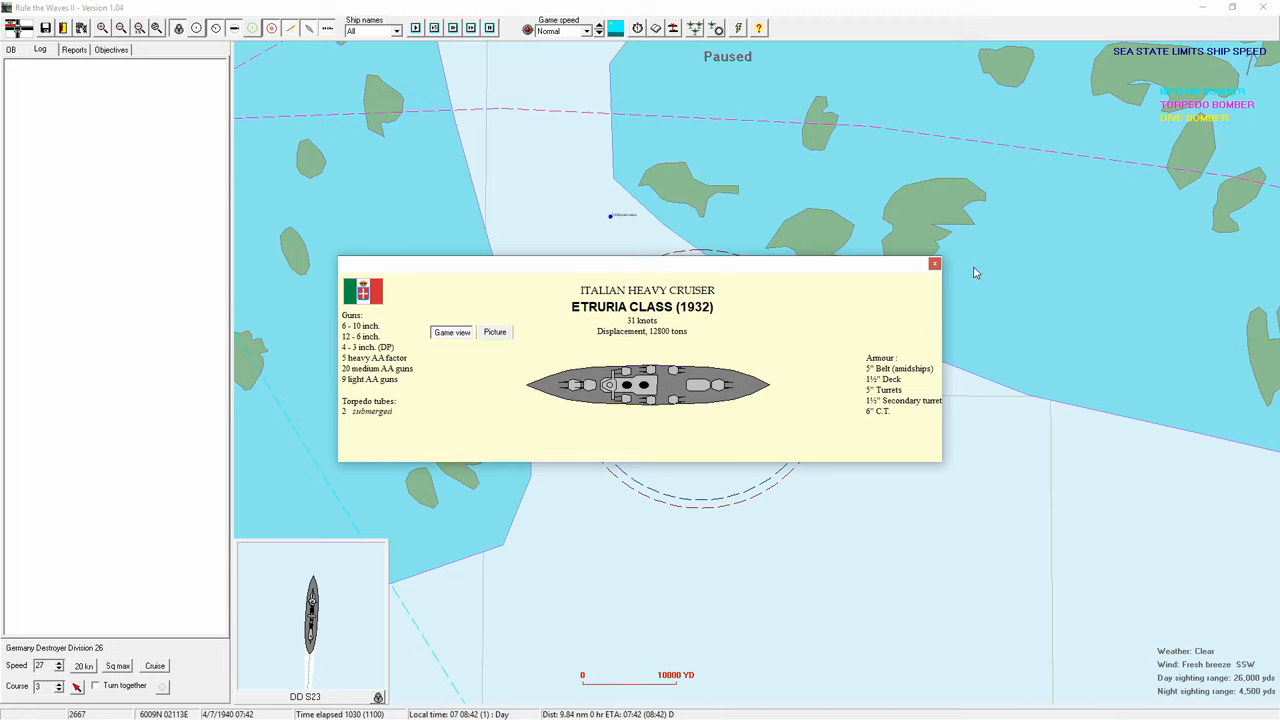
left_click(935, 265)
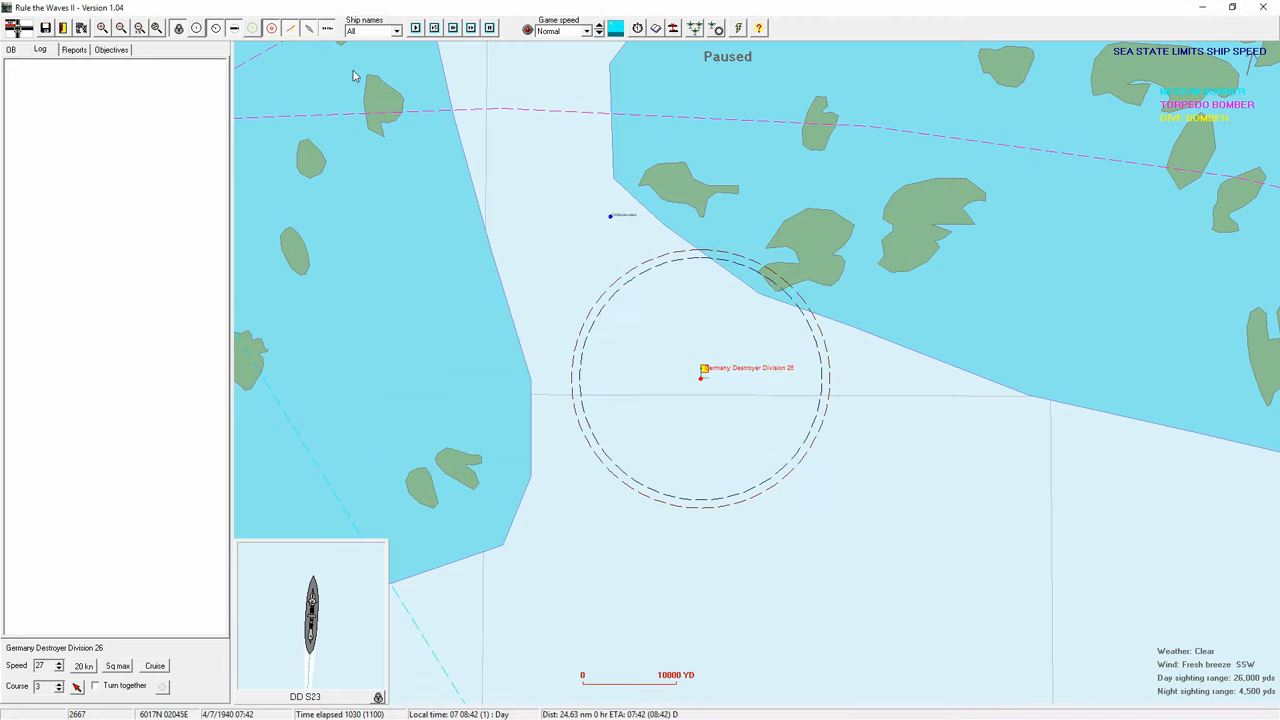
left_click(471, 28)
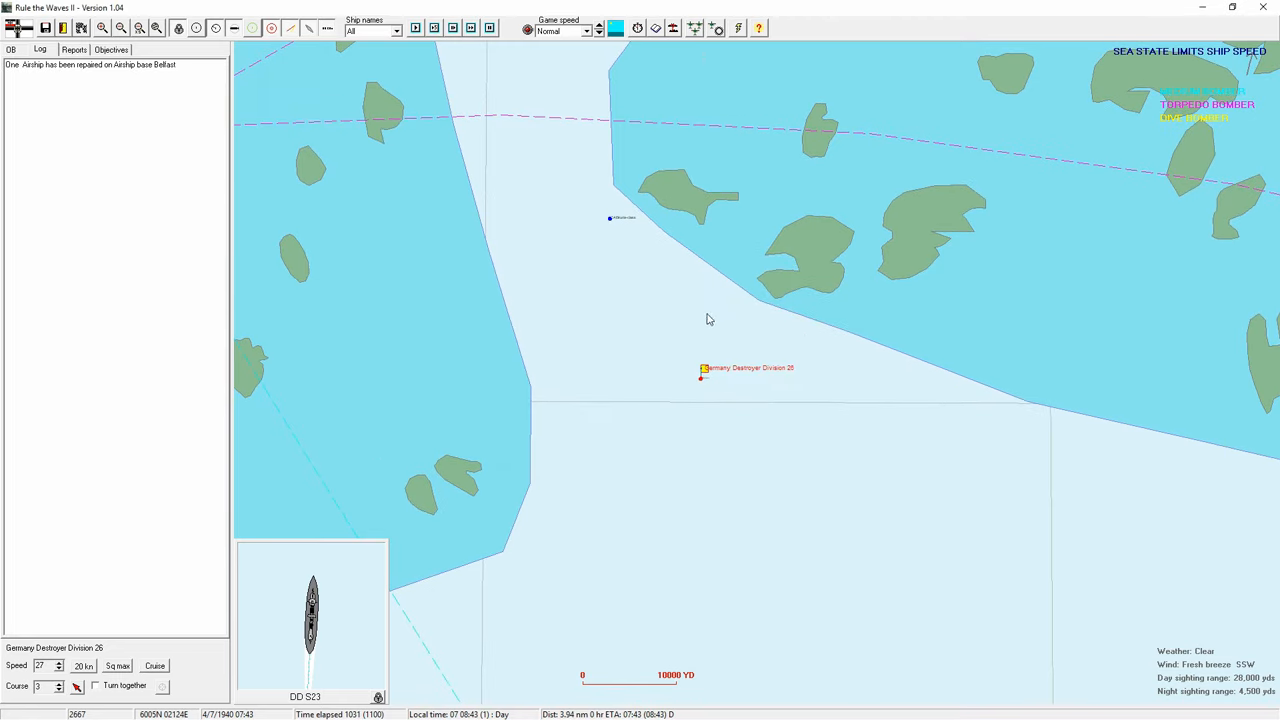
left_click(680, 406)
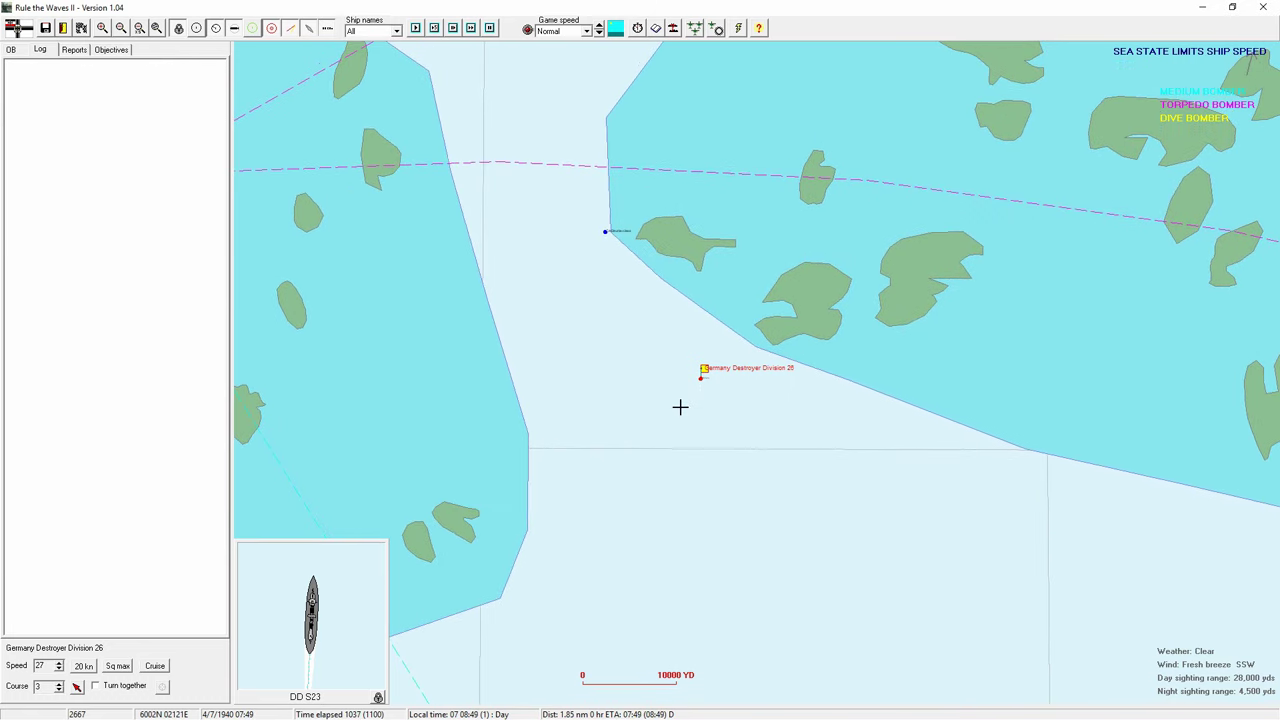
left_click(602, 383)
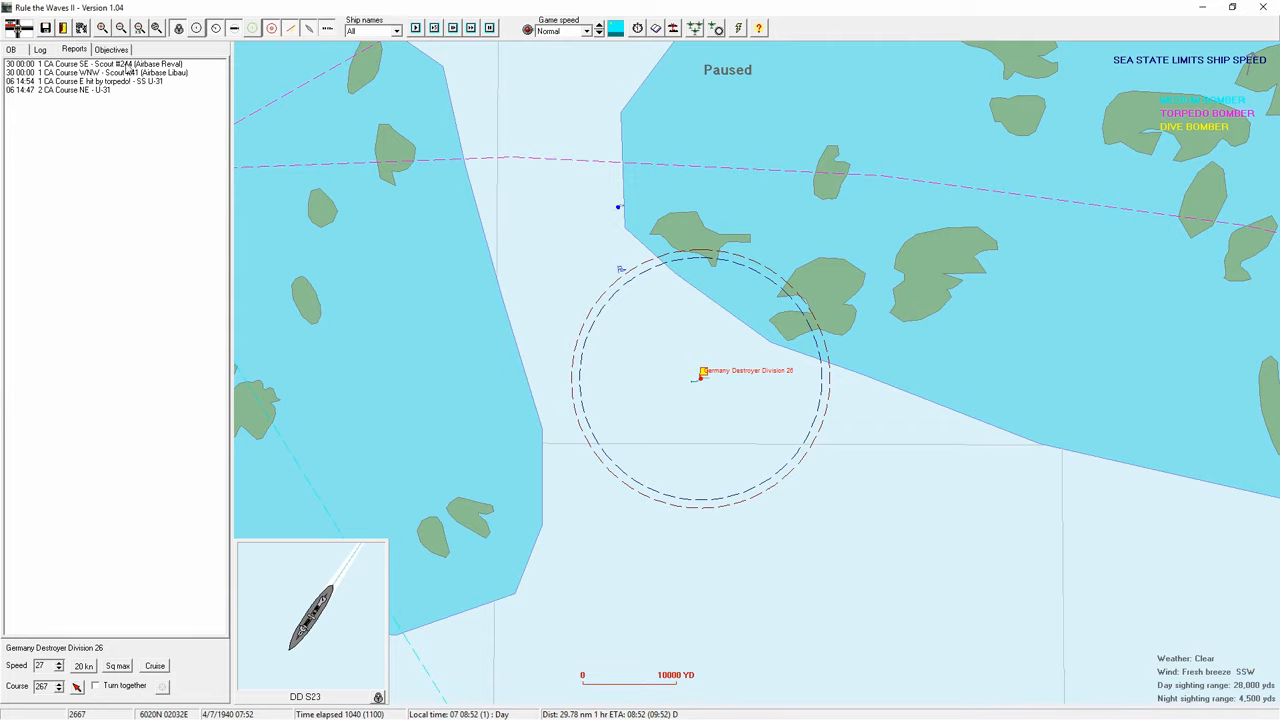
- Resume the battle, turn the division northwest then southeast to course 198, and check DD S23's details
left_click(472, 28)
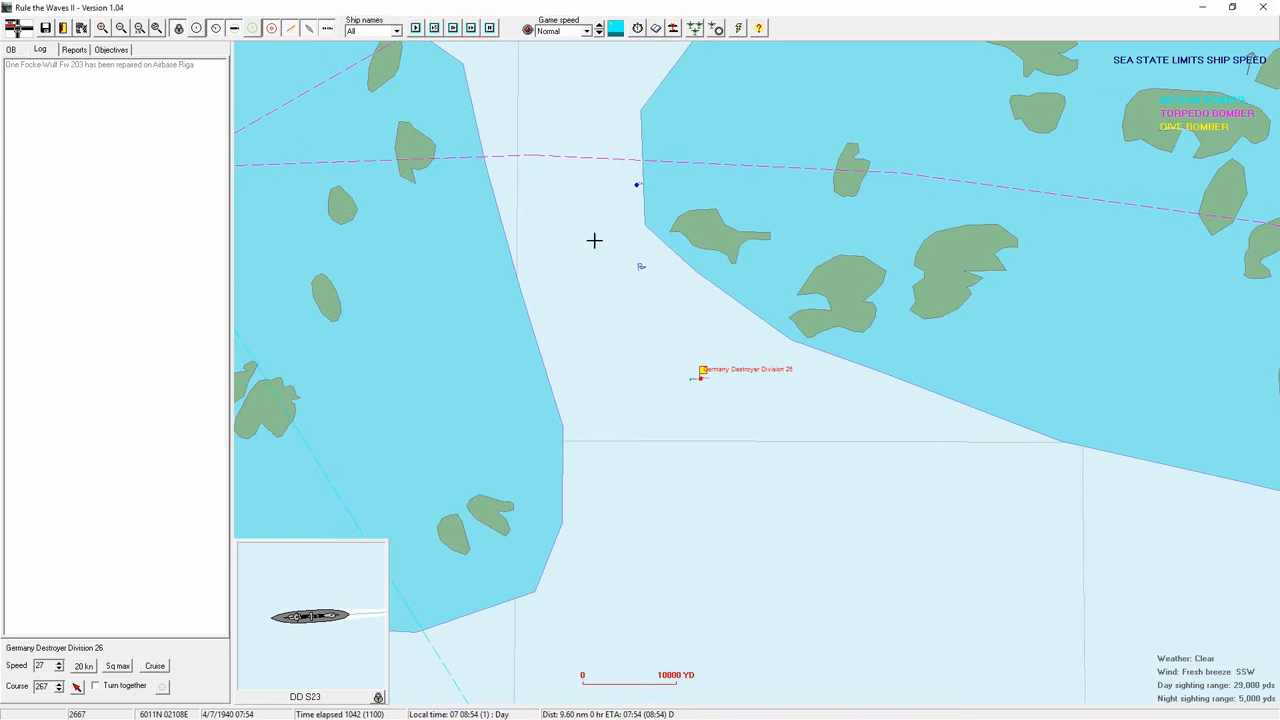
left_click(610, 288)
scroll(630, 270, "down", 1)
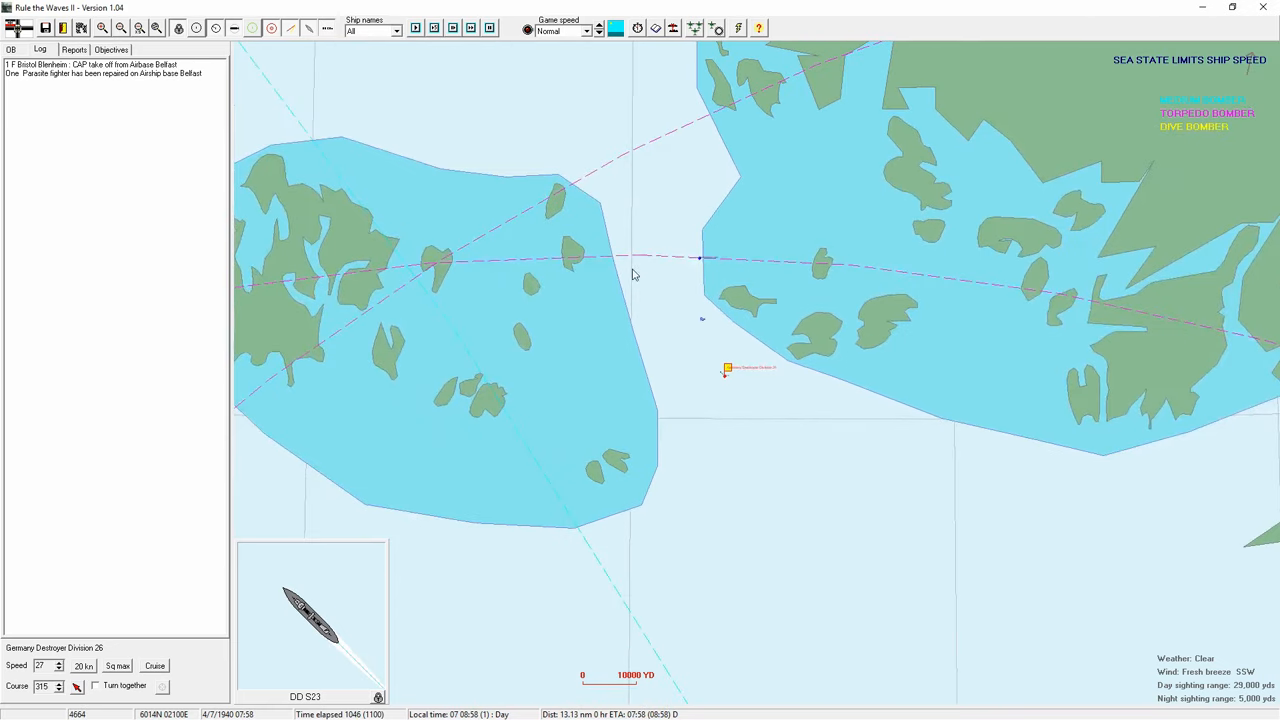
scroll(655, 268, "down", 1)
scroll(655, 268, "down", 1)
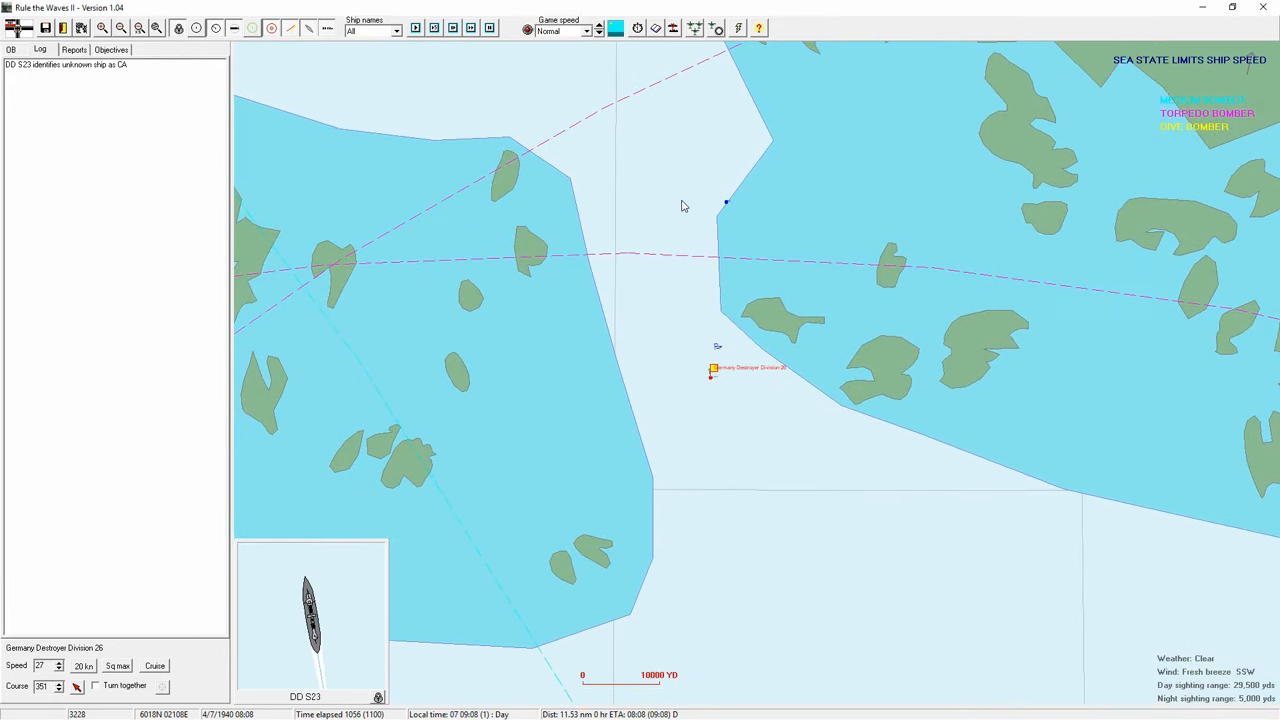
left_click(766, 413)
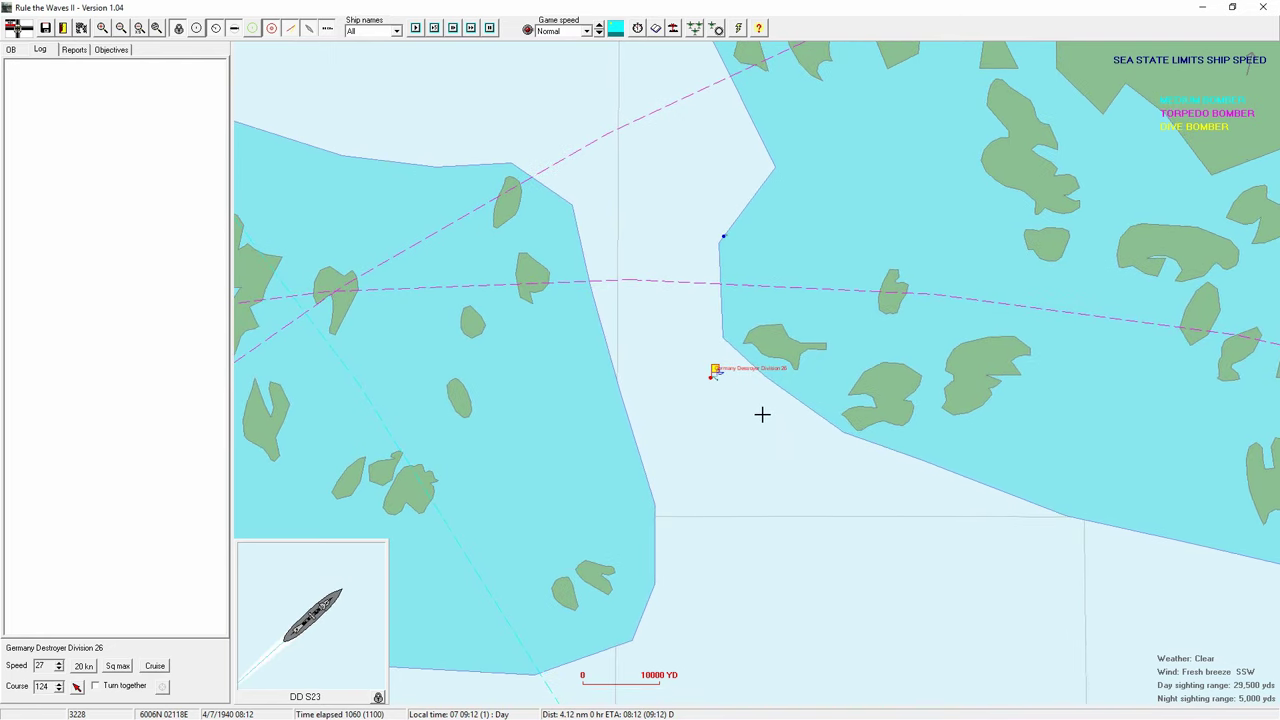
left_click(714, 381)
left_click(915, 593)
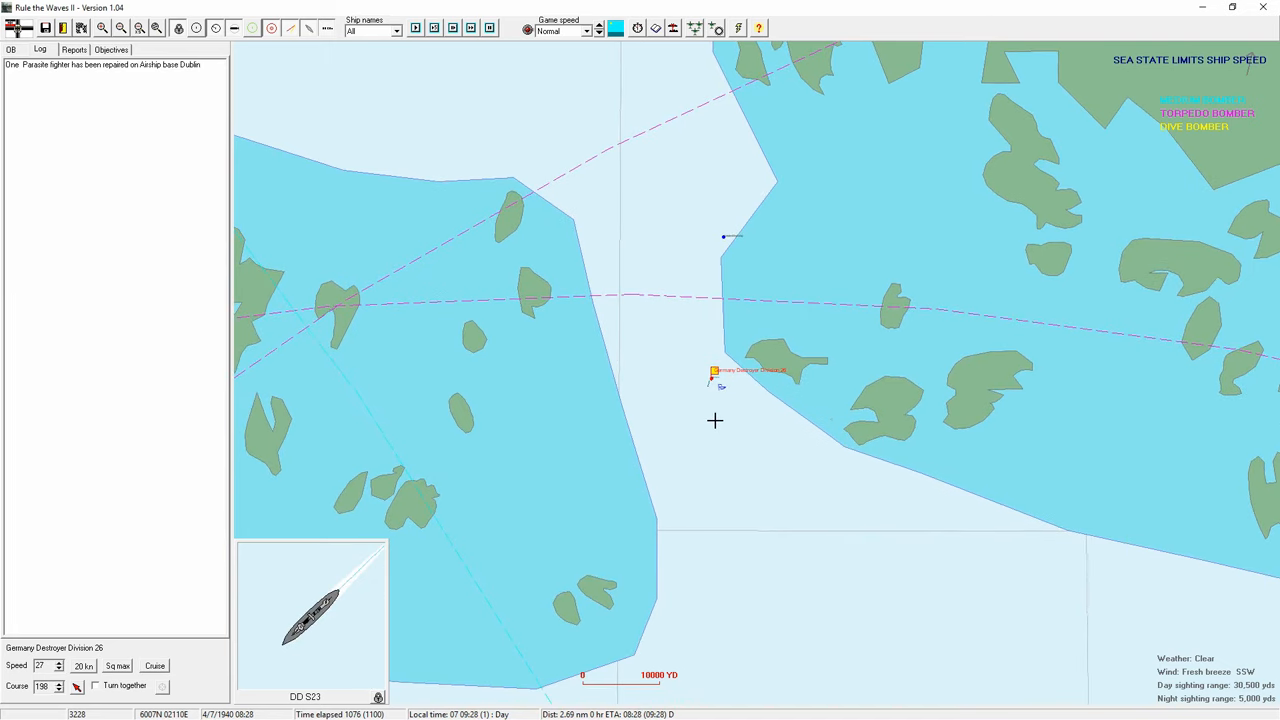
scroll(752, 420, "down", 1)
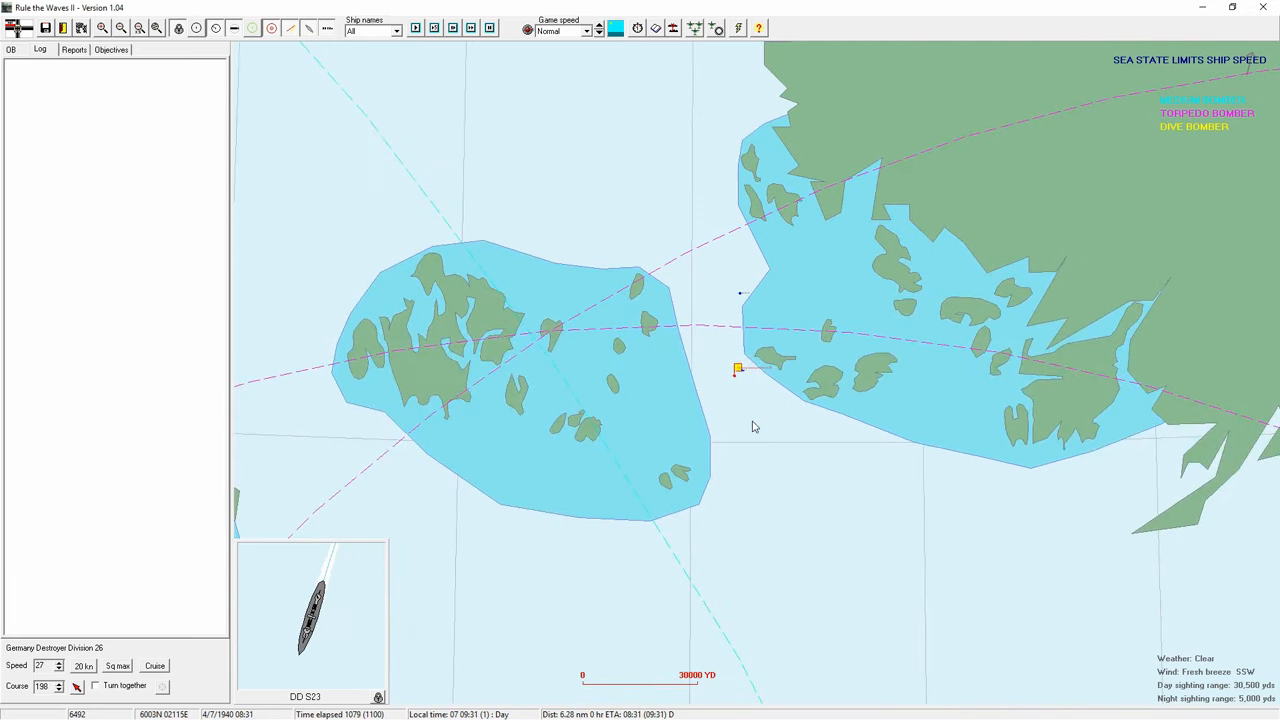
scroll(752, 420, "down", 1)
scroll(752, 420, "up", 2)
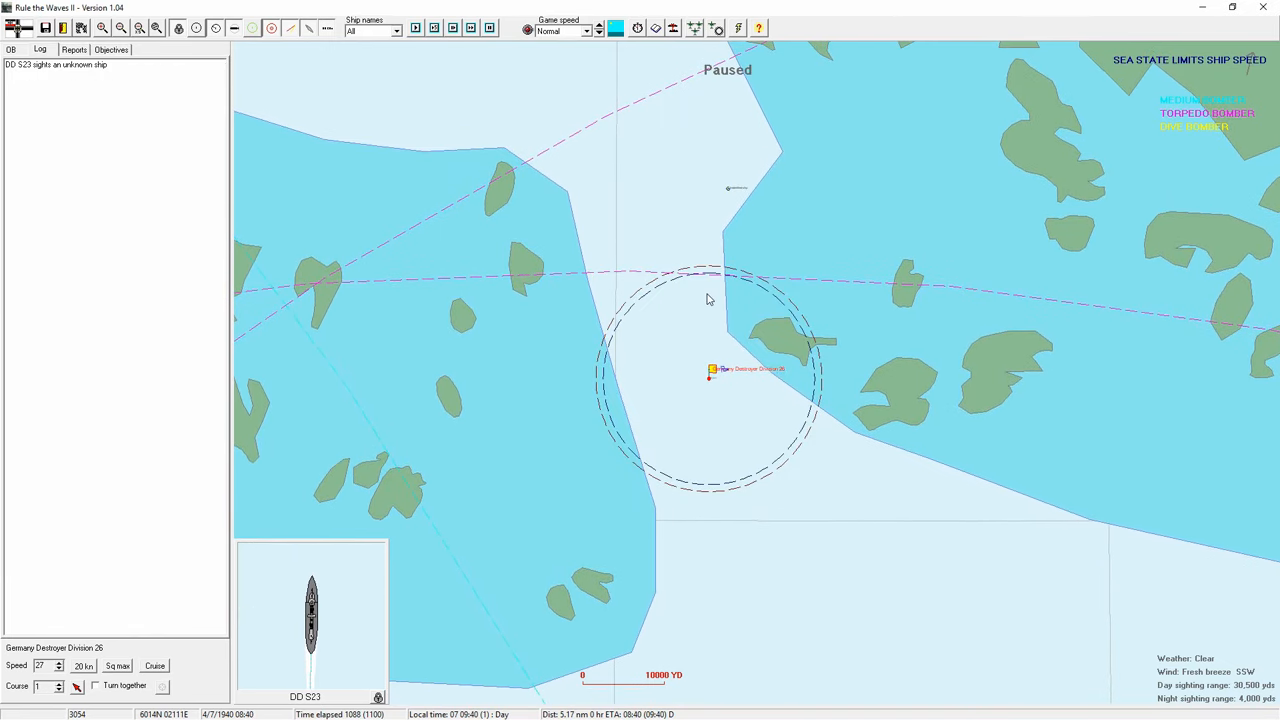
- Resume the battle, steer the division onto northeasterly course 34, and select coastal Battery 37
left_click(470, 28)
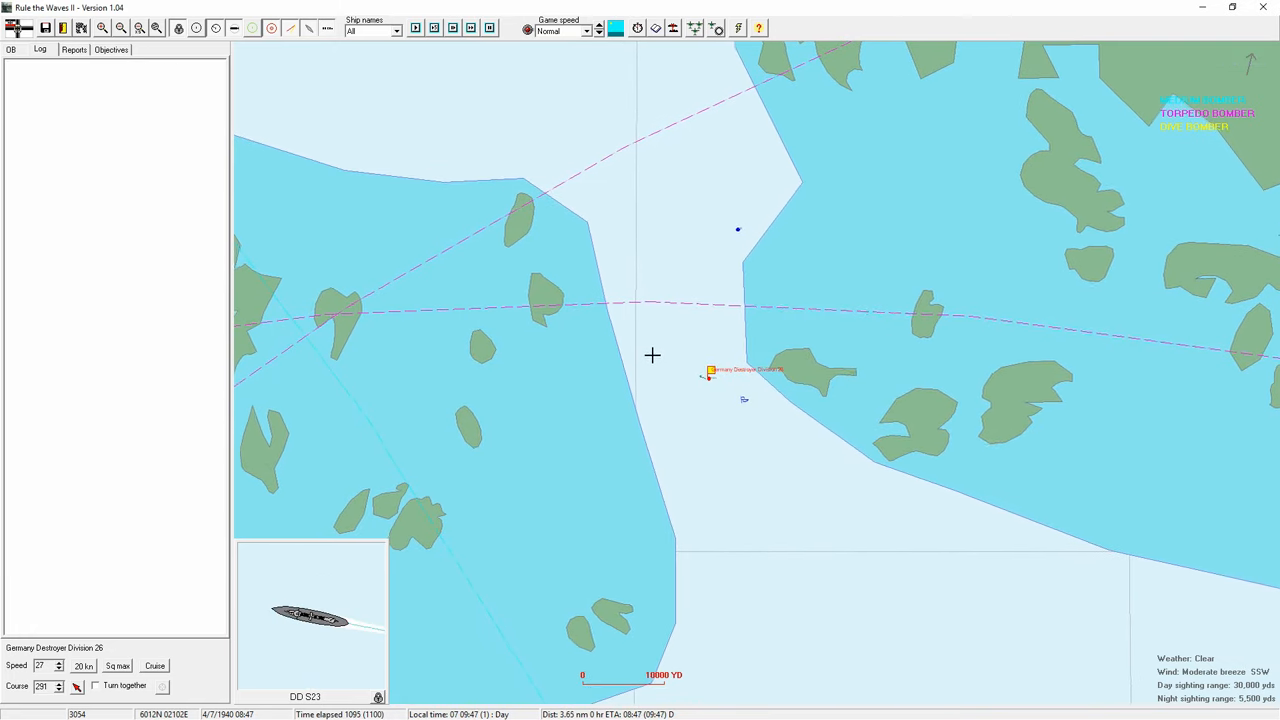
scroll(655, 357, "down", 2)
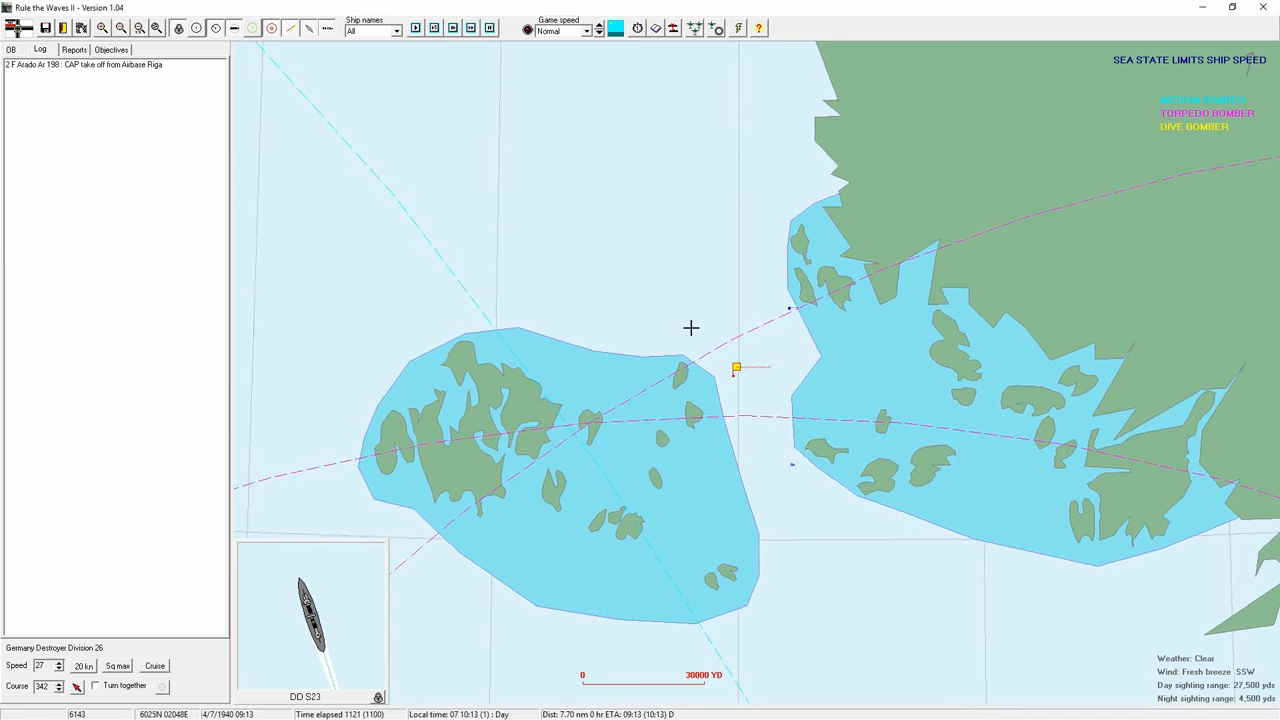
scroll(847, 349, "down", 1)
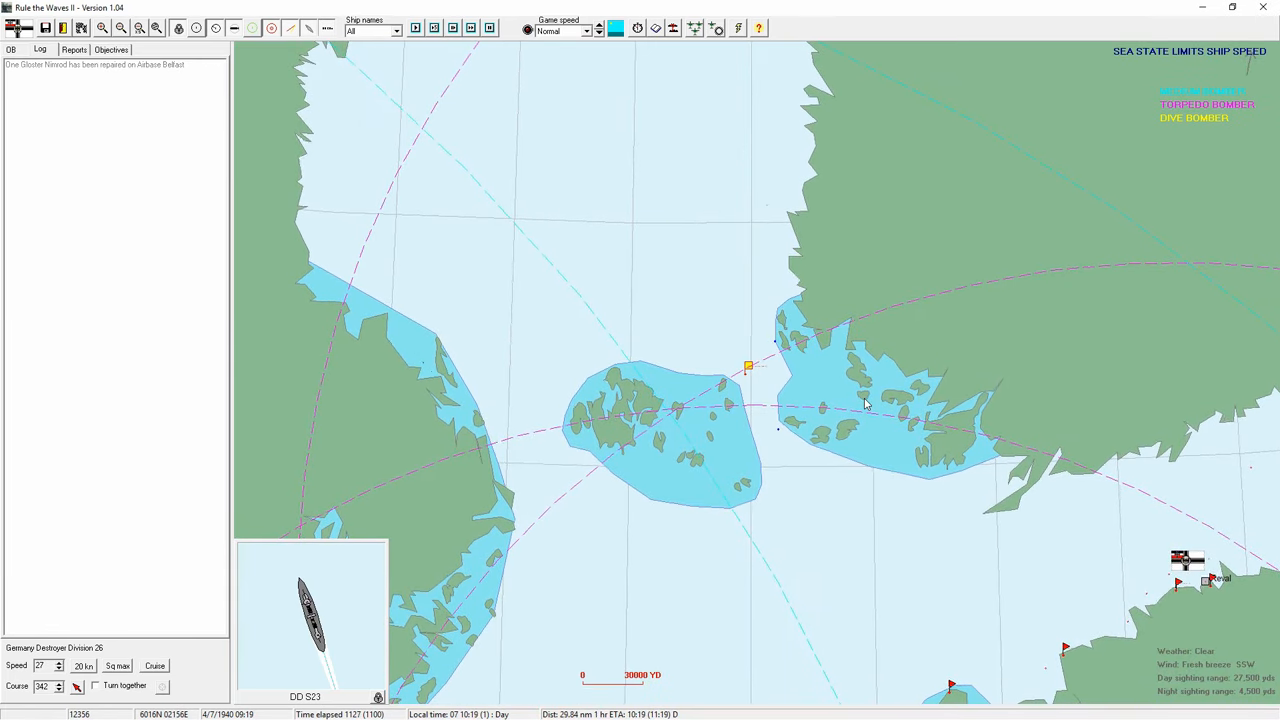
scroll(866, 402, "up", 1)
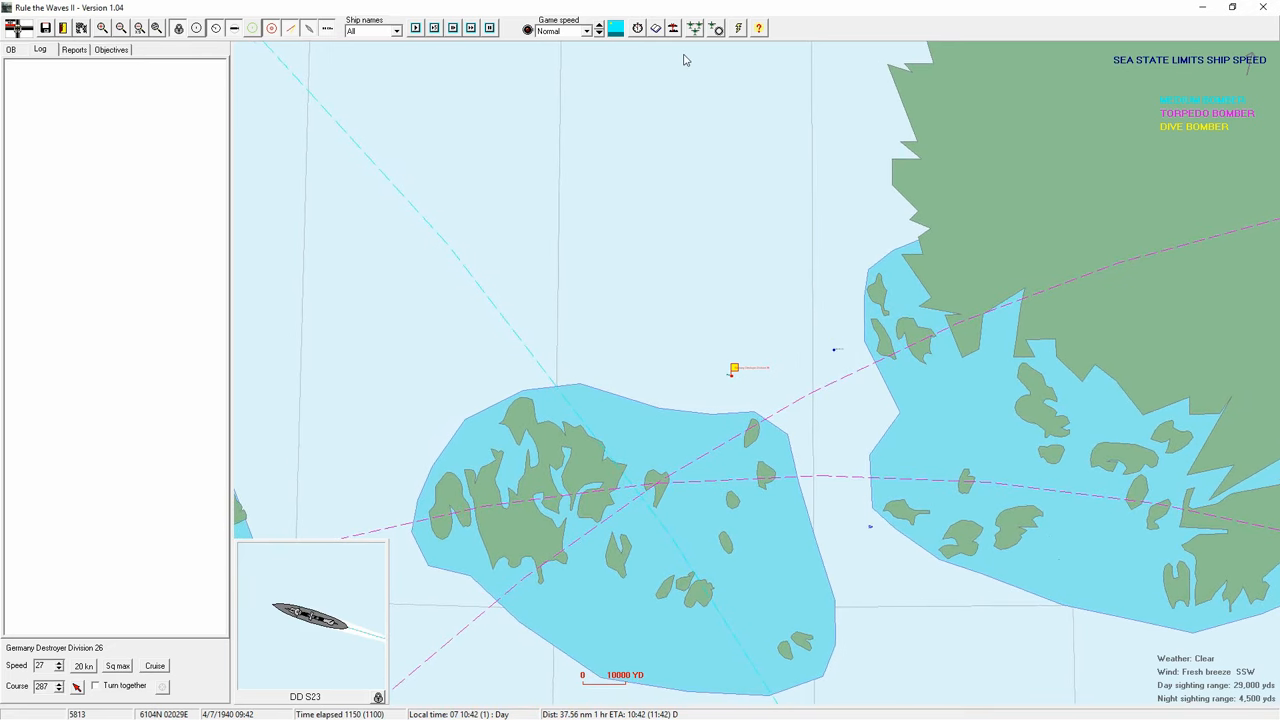
left_click(755, 295)
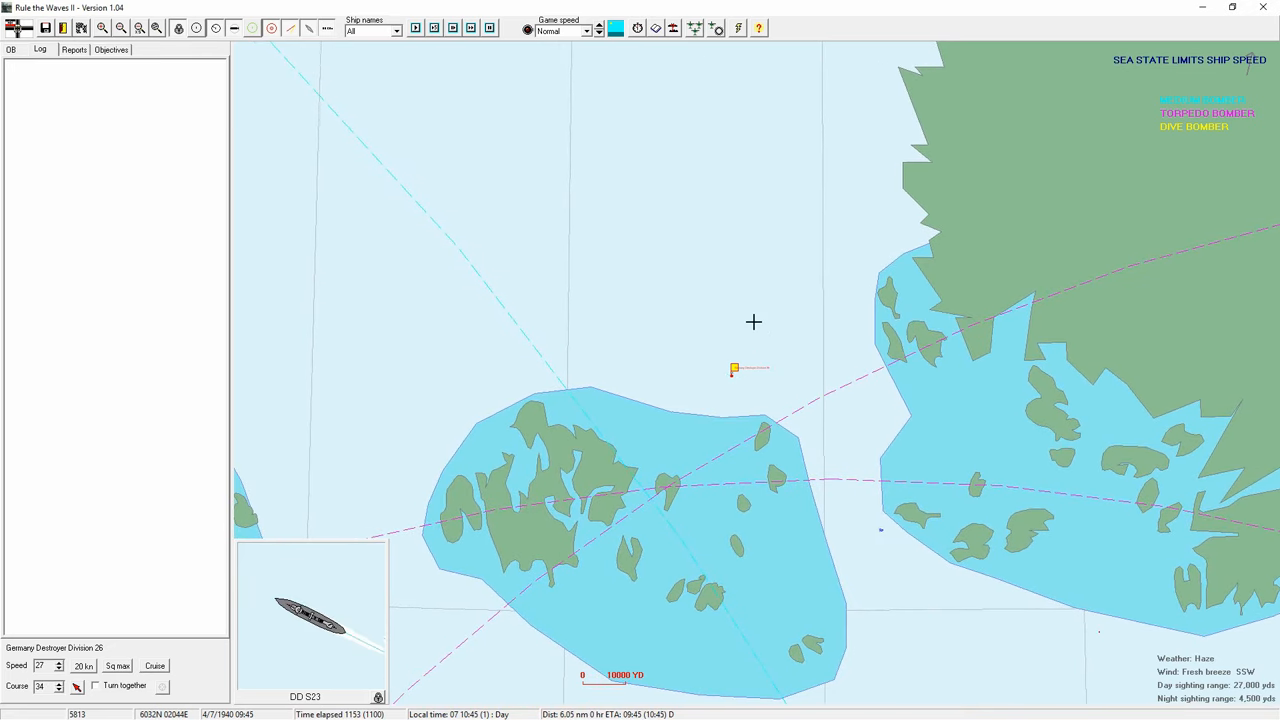
scroll(767, 321, "down", 1)
scroll(843, 428, "down", 1)
left_click(940, 527)
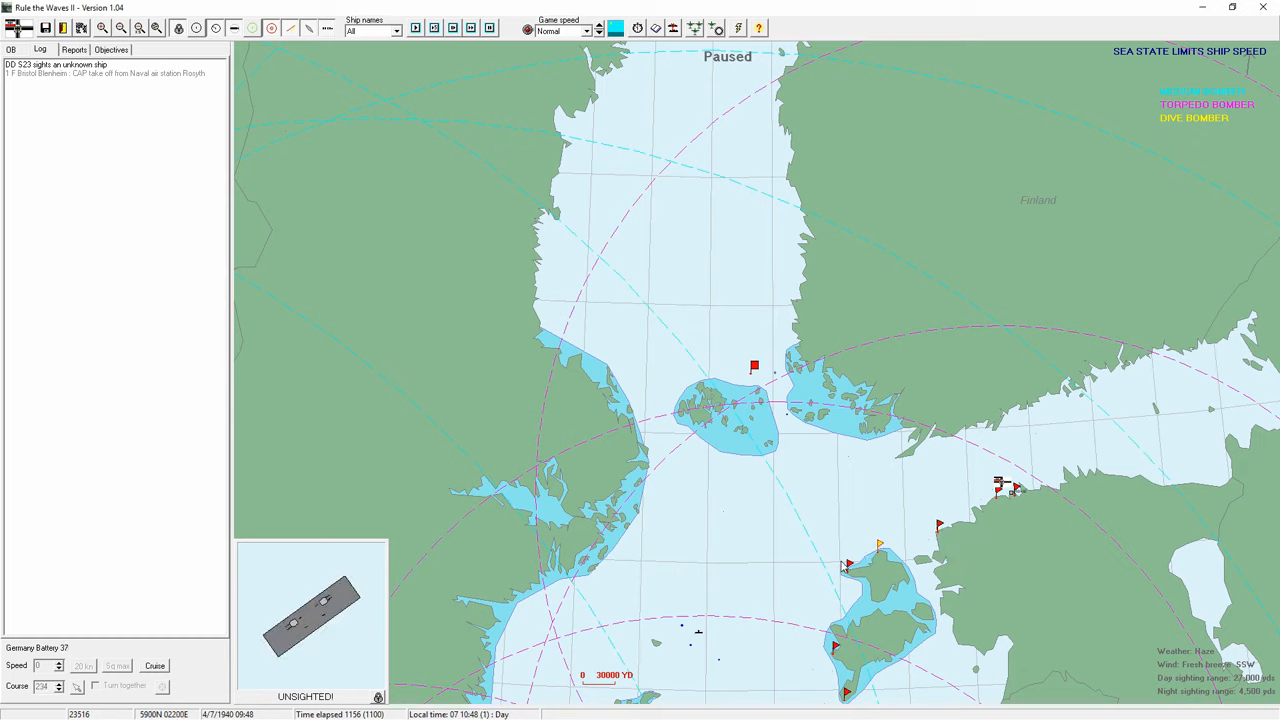
- Try air strikes from Division 62 and Airbase Reval, dismissing the 'No strike capable units' notices
left_click(847, 565)
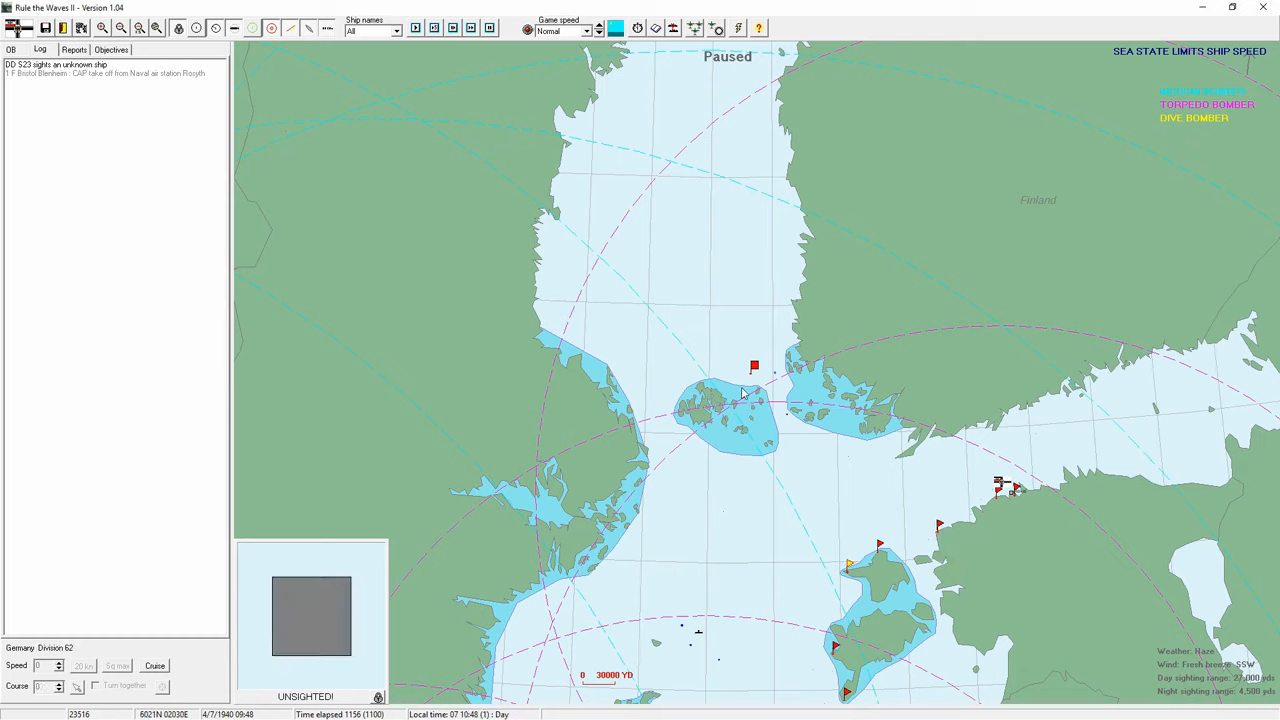
left_click(738, 28)
left_click(639, 379)
scroll(790, 460, "up", 1)
scroll(840, 330, "up", 1)
scroll(927, 290, "up", 1)
left_click_drag(927, 290, 752, 402)
left_click(815, 354)
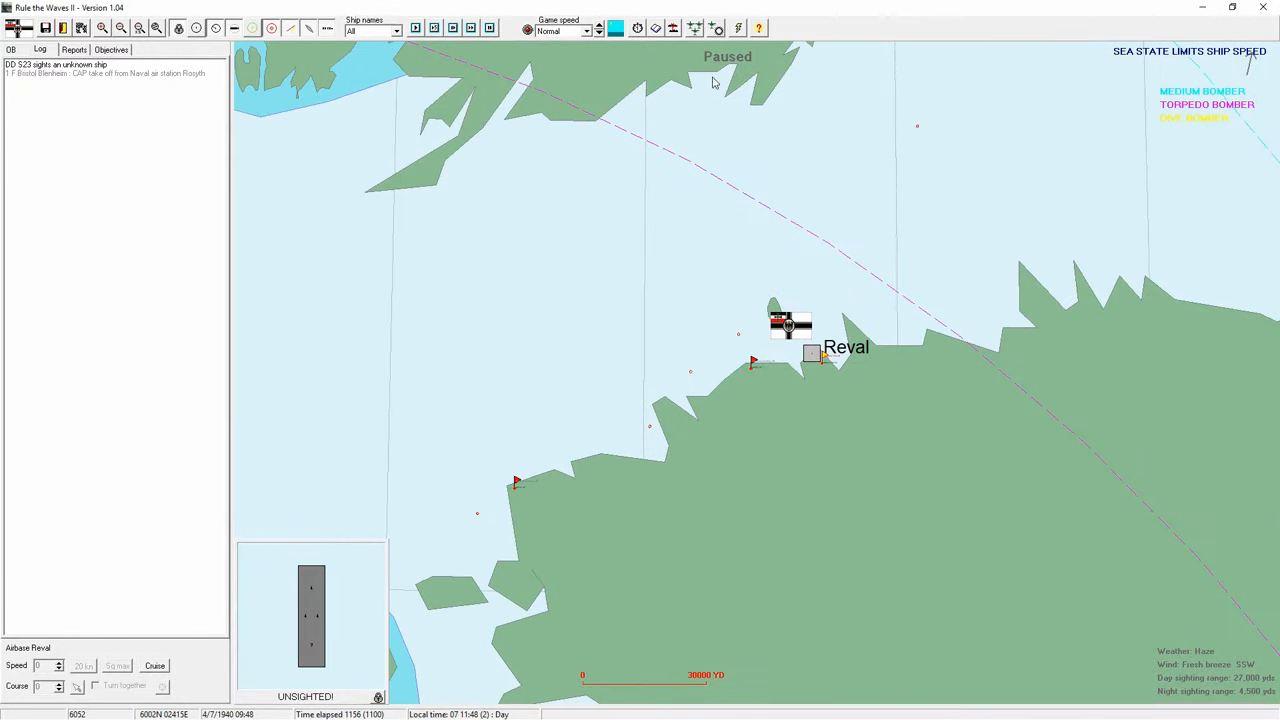
left_click(740, 28)
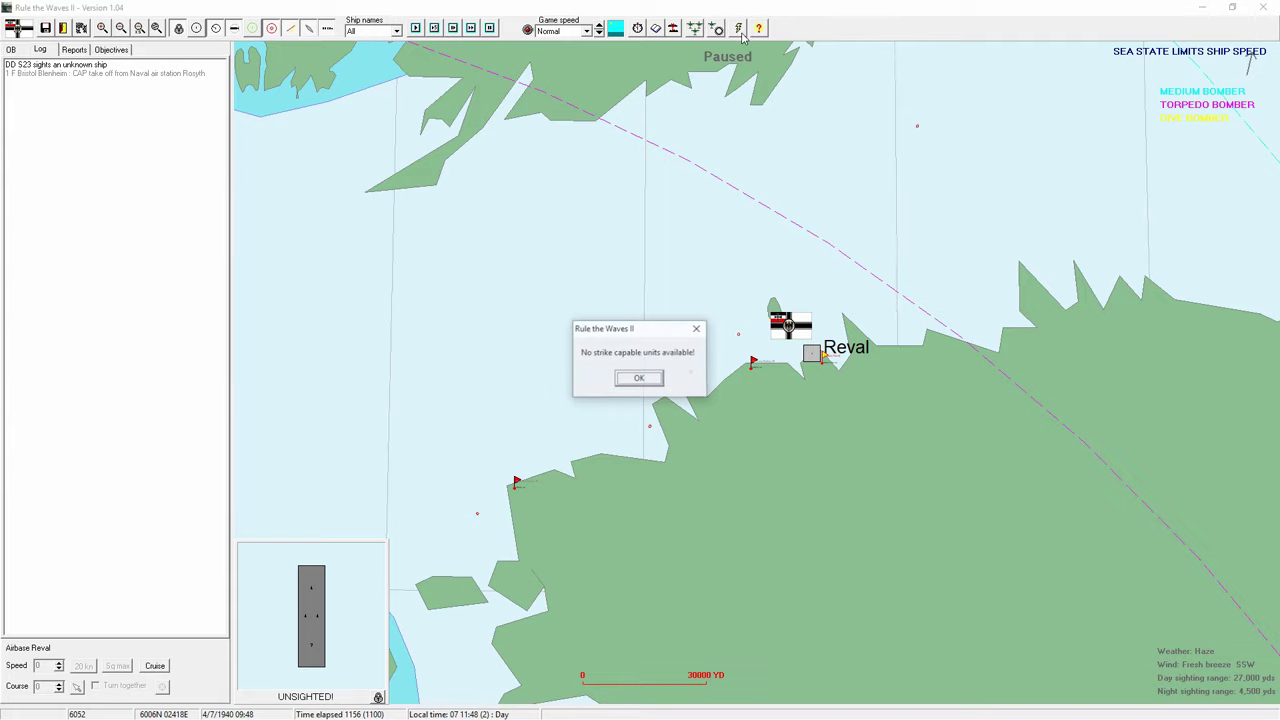
left_click(640, 378)
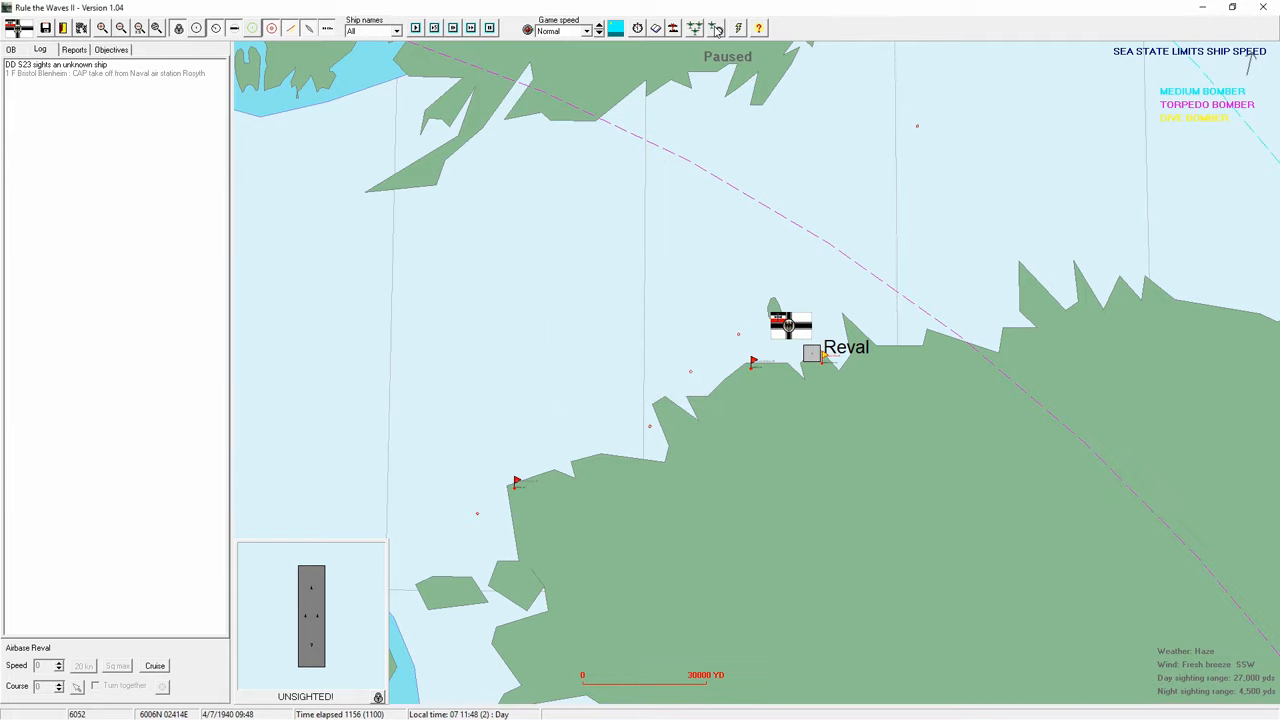
- Review and confirm Airbase Reval's routine CAP and search settings
left_click(718, 28)
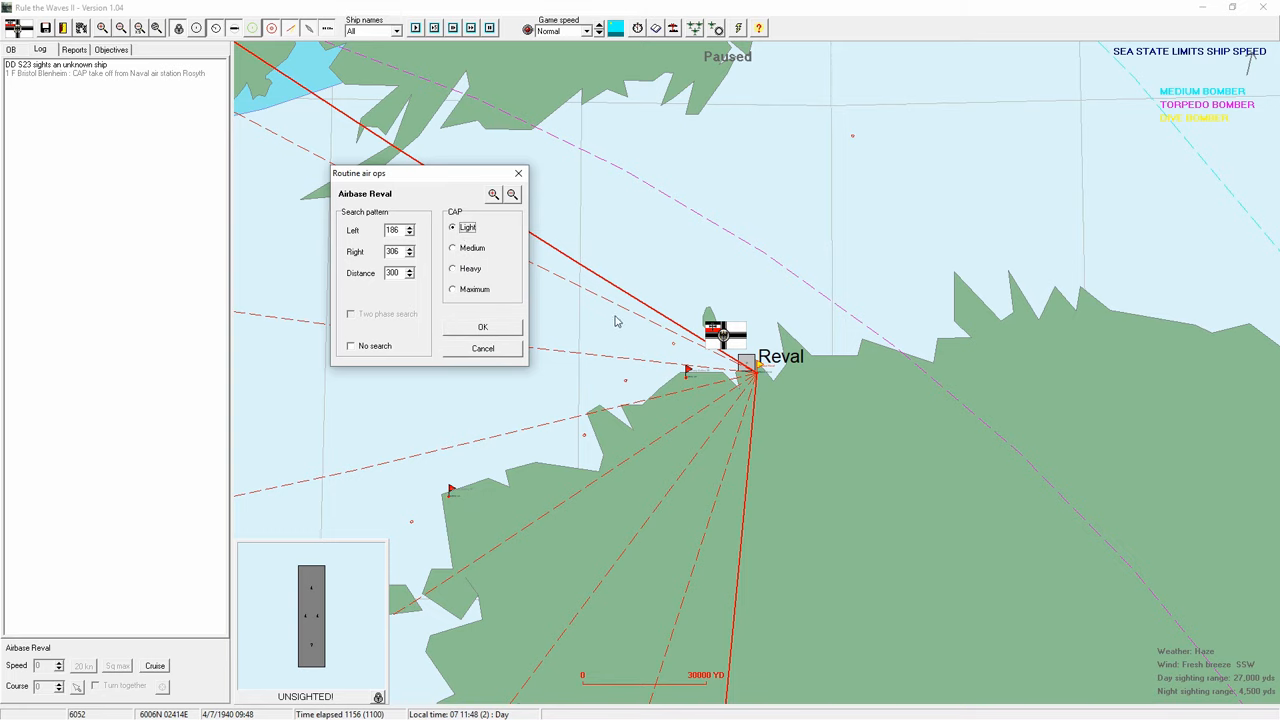
left_click(483, 327)
scroll(540, 346, "down", 1)
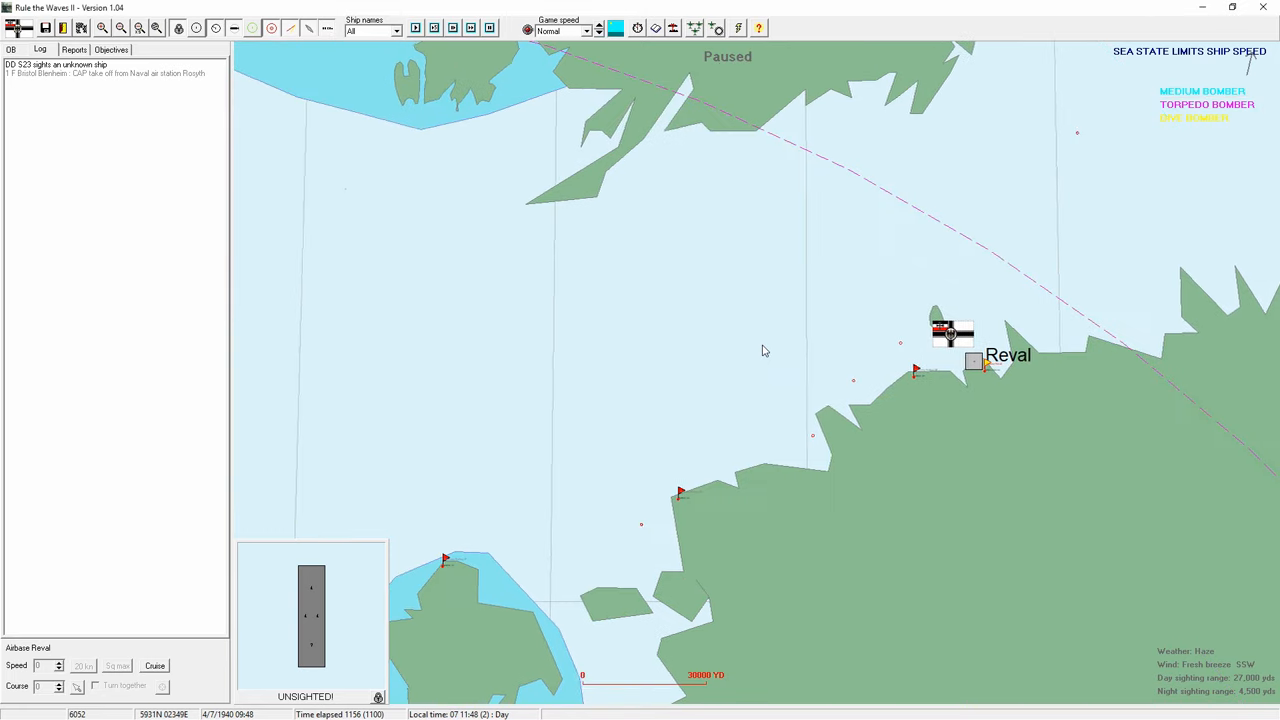
scroll(688, 336, "down", 1)
scroll(688, 336, "down", 1)
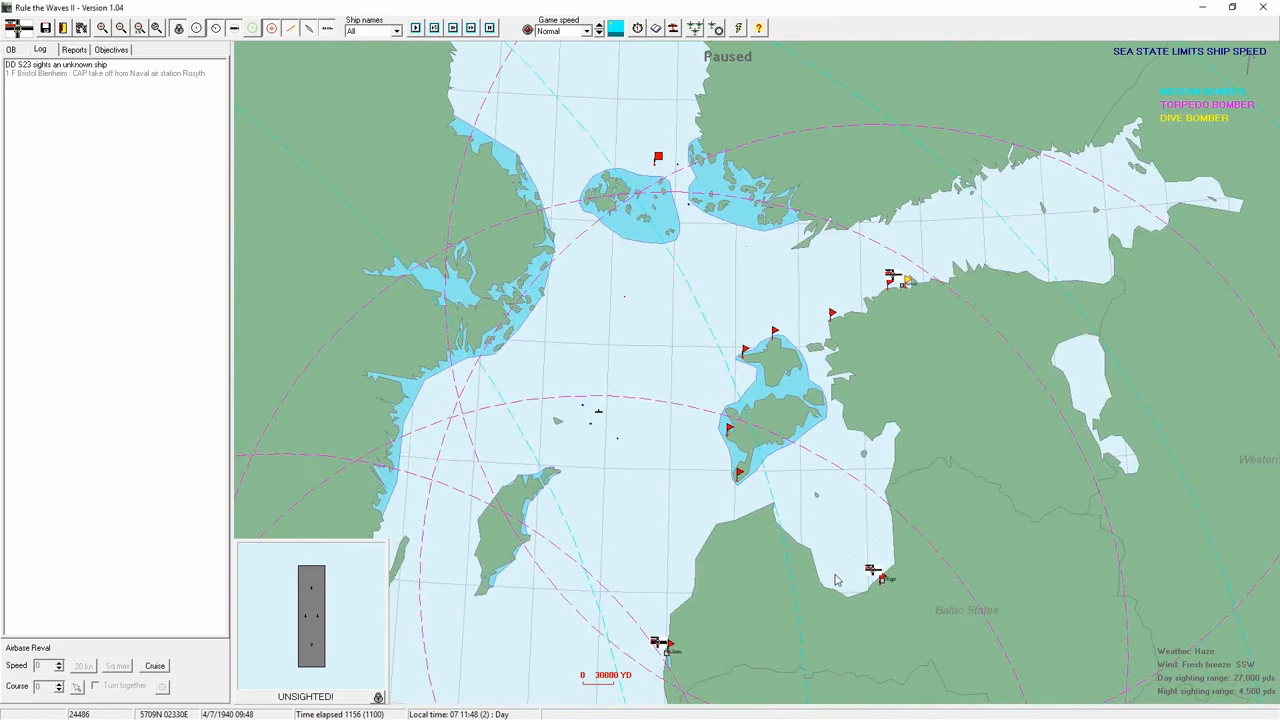
scroll(675, 345, "up", 1)
scroll(675, 330, "up", 1)
scroll(675, 317, "up", 1)
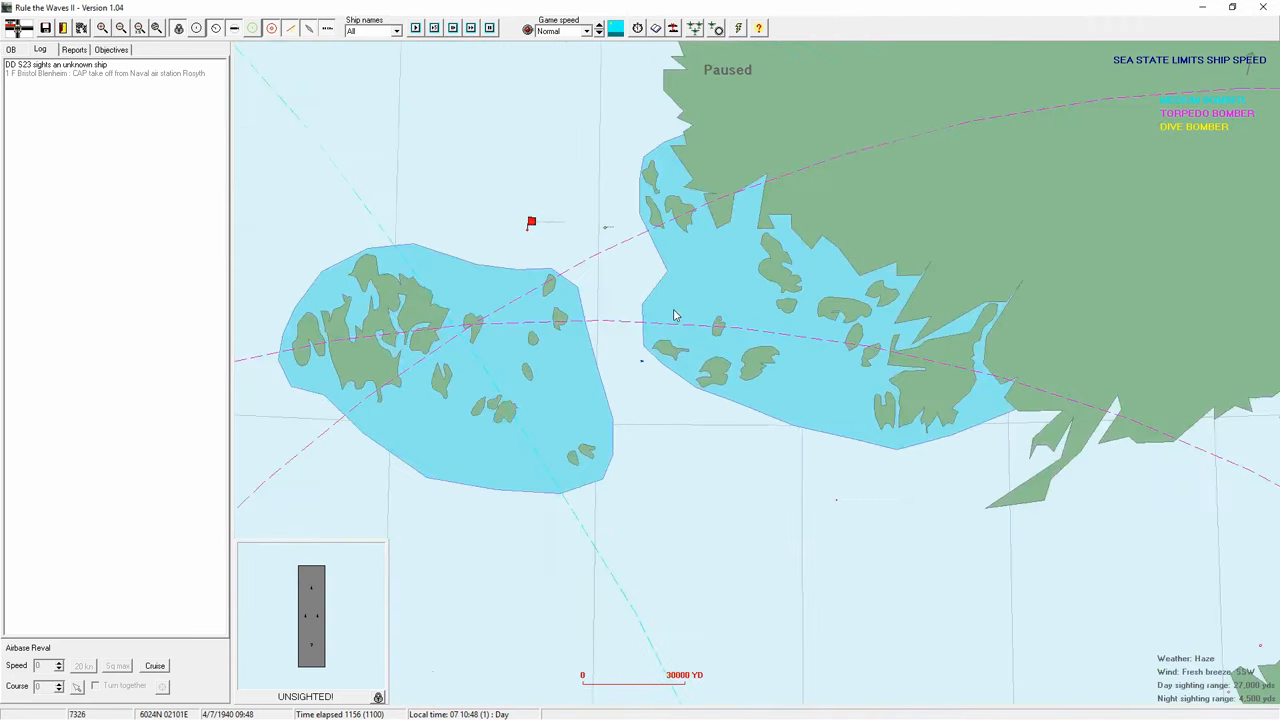
- Reselect Destroyer Division 26, resume the battle and set game speed to Ultra fast until the scenario ends
left_click(532, 224)
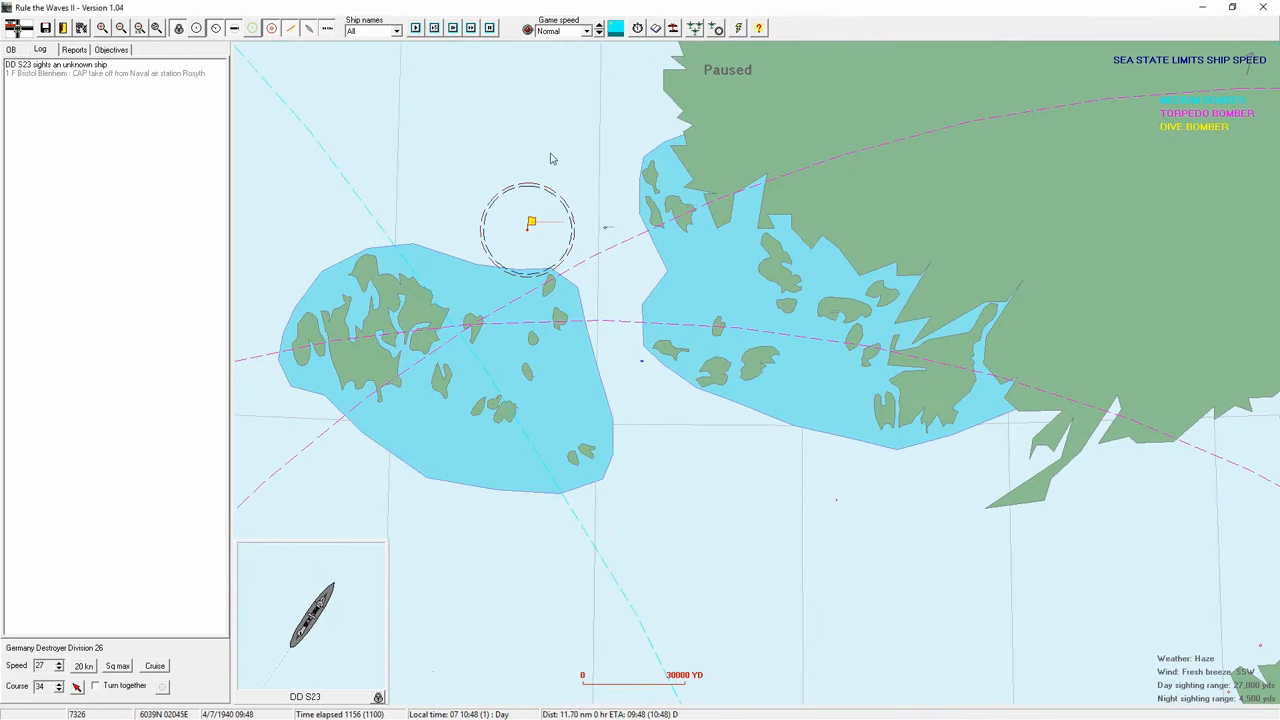
scroll(390, 113, "up", 1)
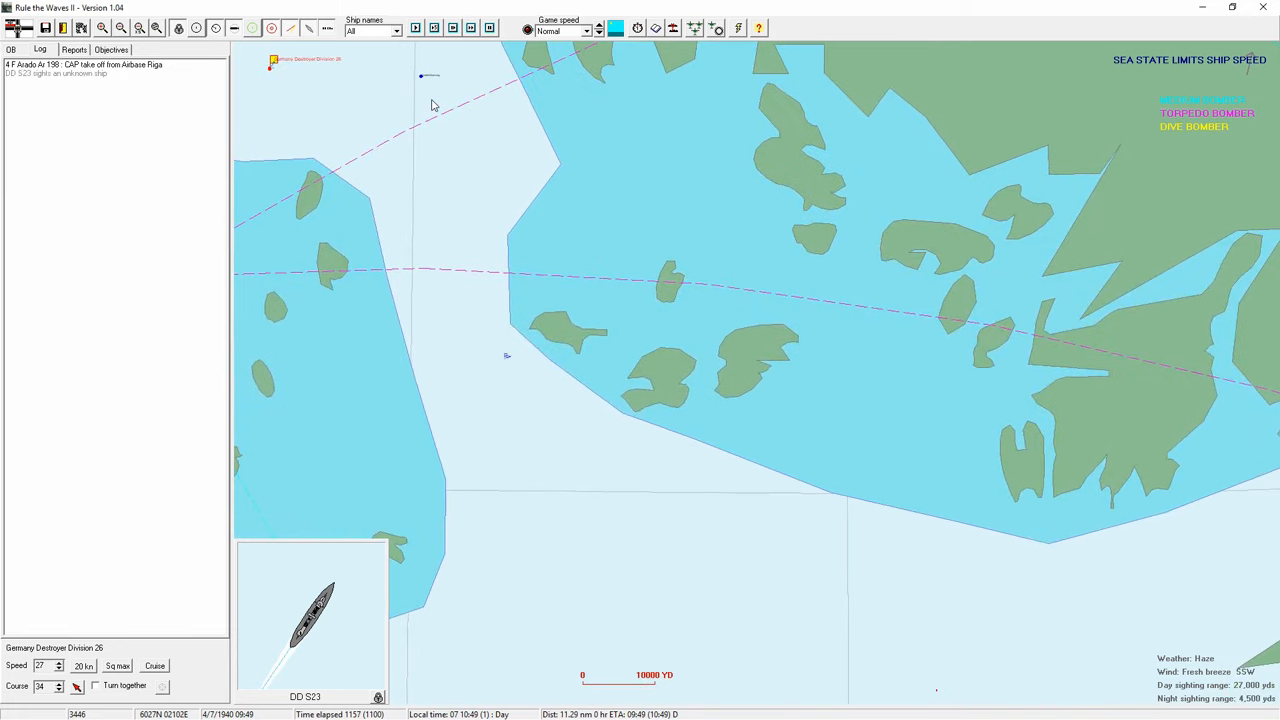
key("space")
scroll(533, 336, "up", 1)
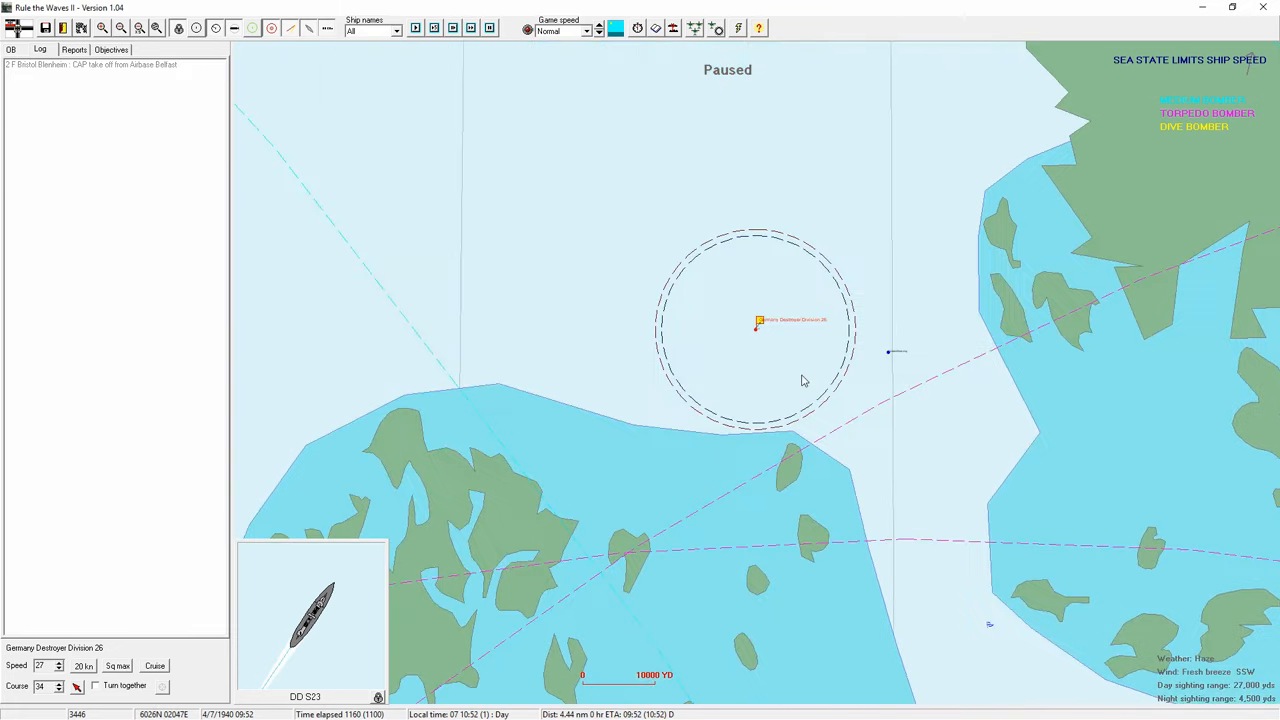
scroll(533, 336, "down", 1)
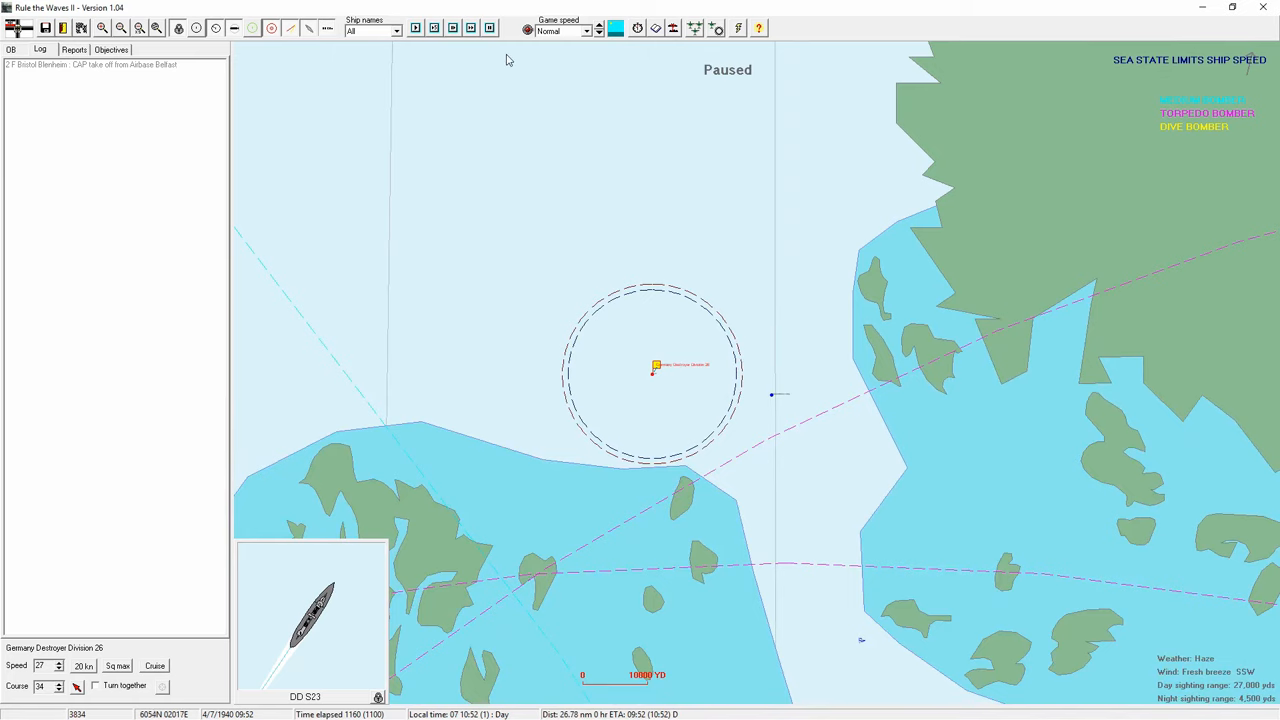
left_click(472, 28)
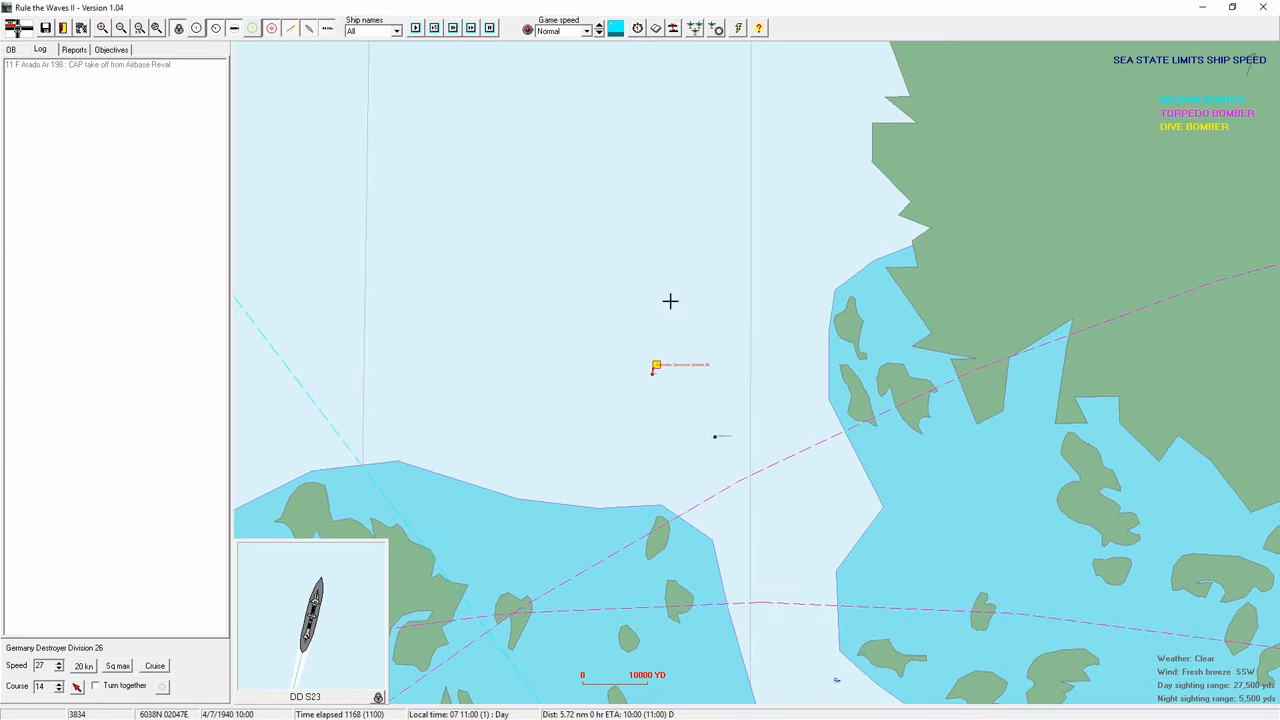
scroll(672, 307, "down", 1)
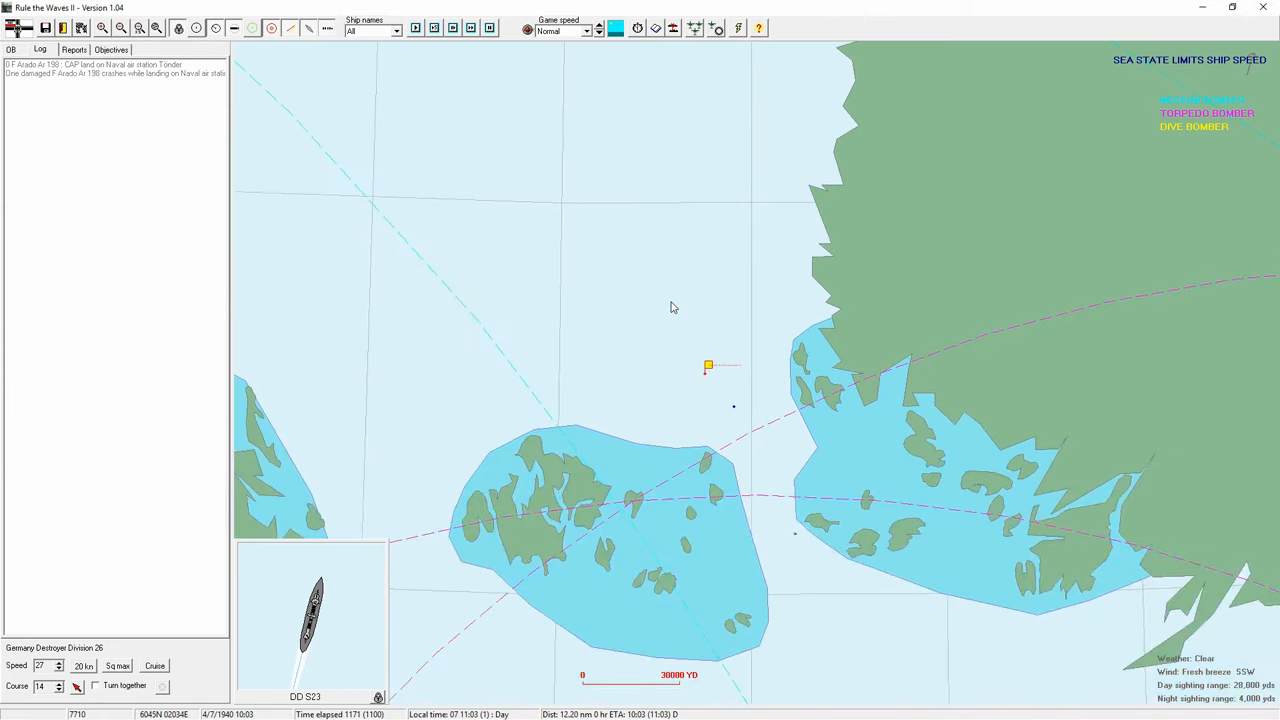
scroll(672, 307, "down", 1)
scroll(672, 307, "down", 1)
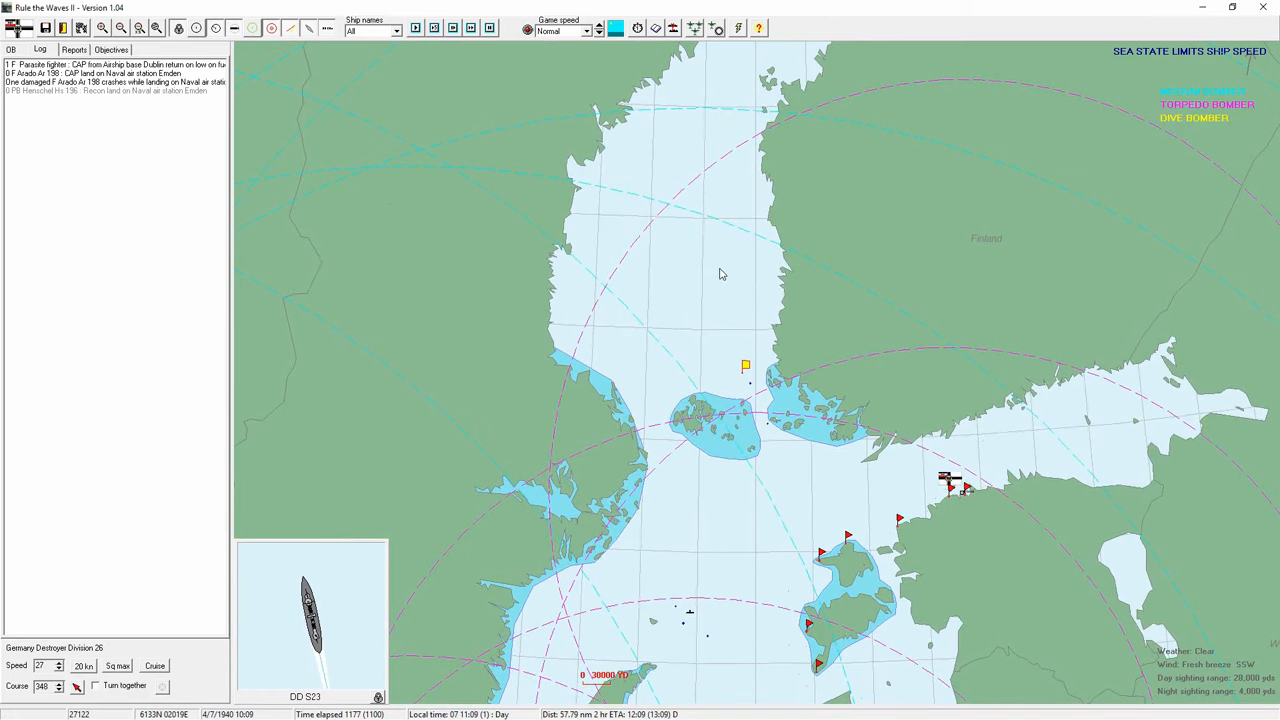
scroll(722, 274, "up", 1)
scroll(722, 274, "up", 1)
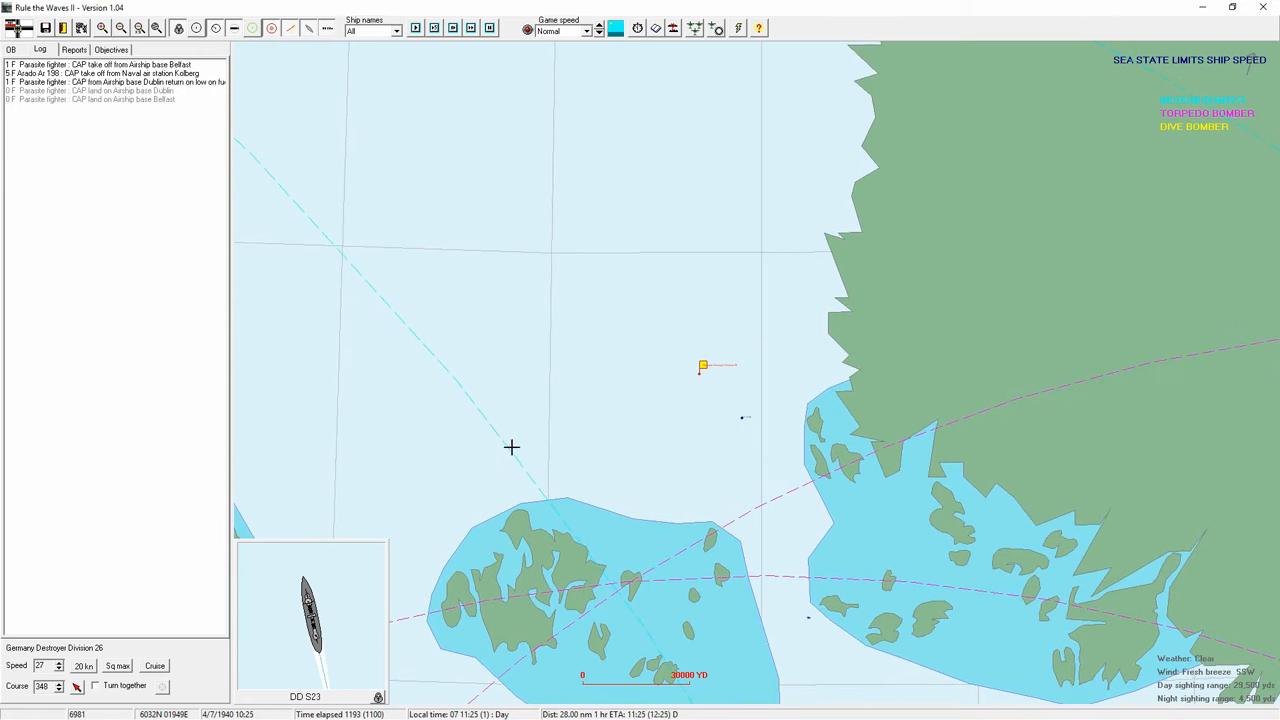
scroll(533, 455, "down", 1)
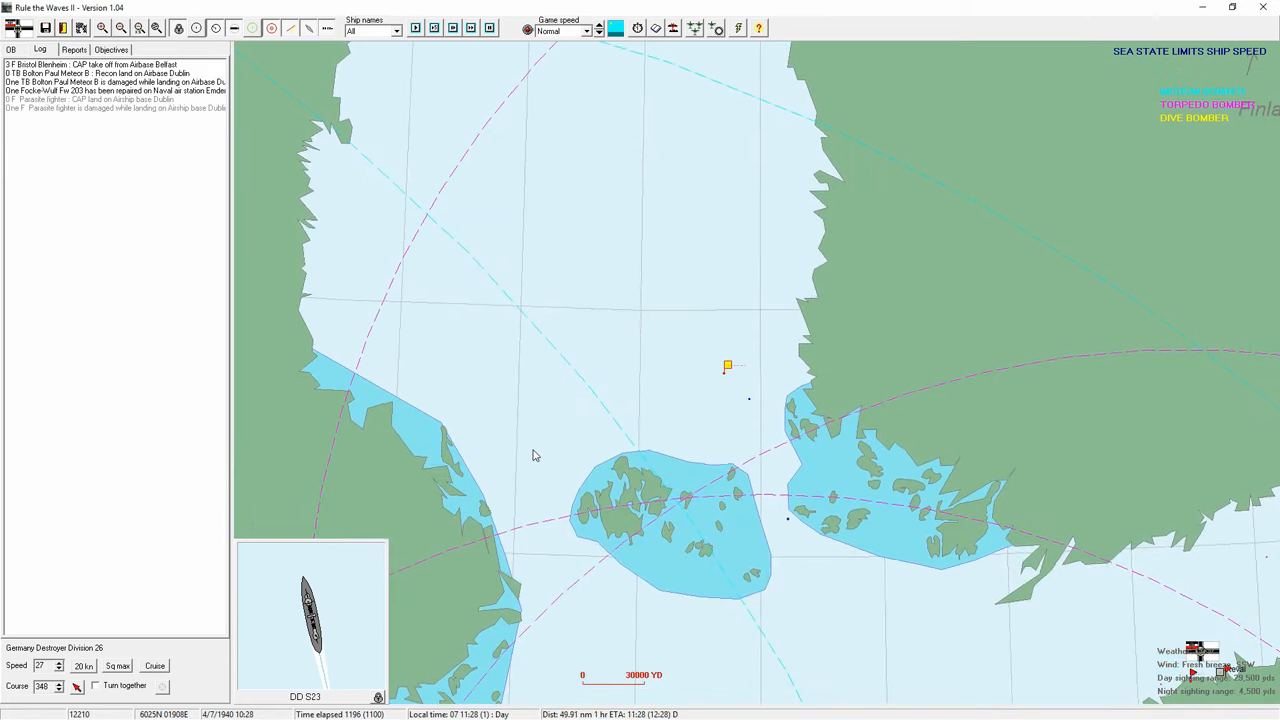
scroll(573, 452, "down", 1)
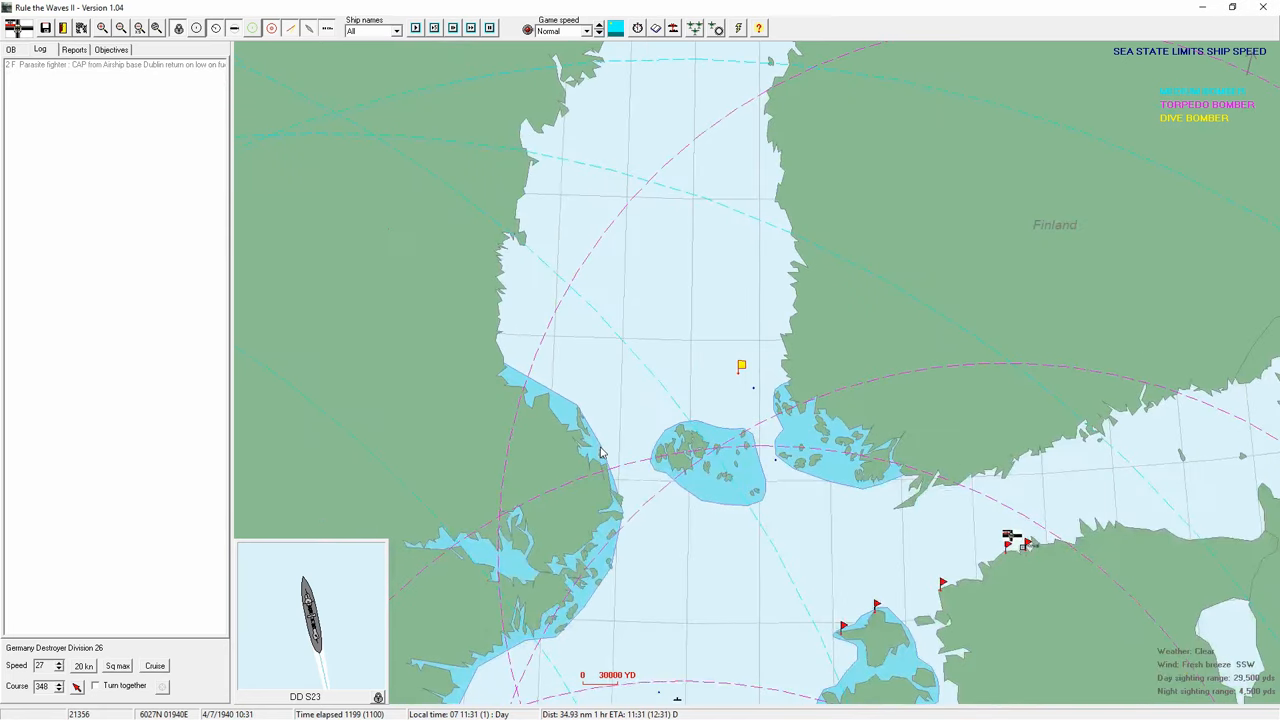
scroll(601, 452, "up", 1)
scroll(601, 452, "up", 1)
scroll(601, 452, "up", 1)
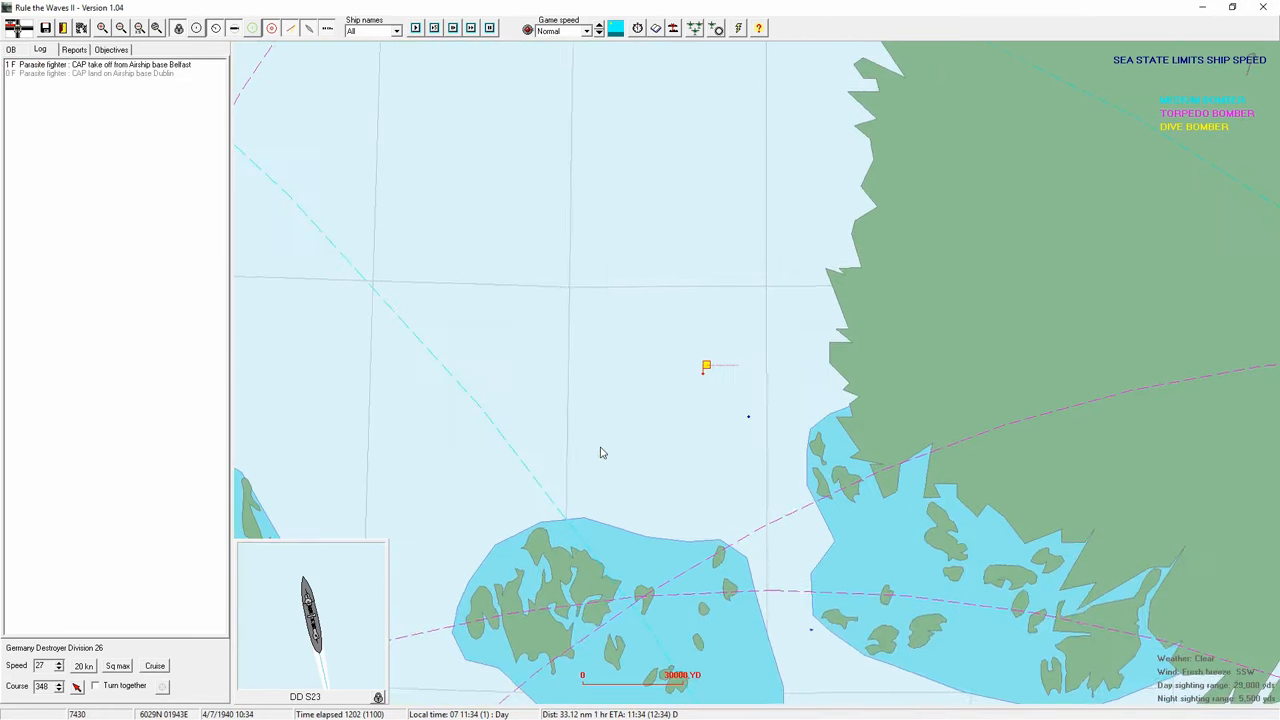
scroll(601, 452, "up", 1)
scroll(601, 452, "down", 1)
scroll(601, 452, "down", 1)
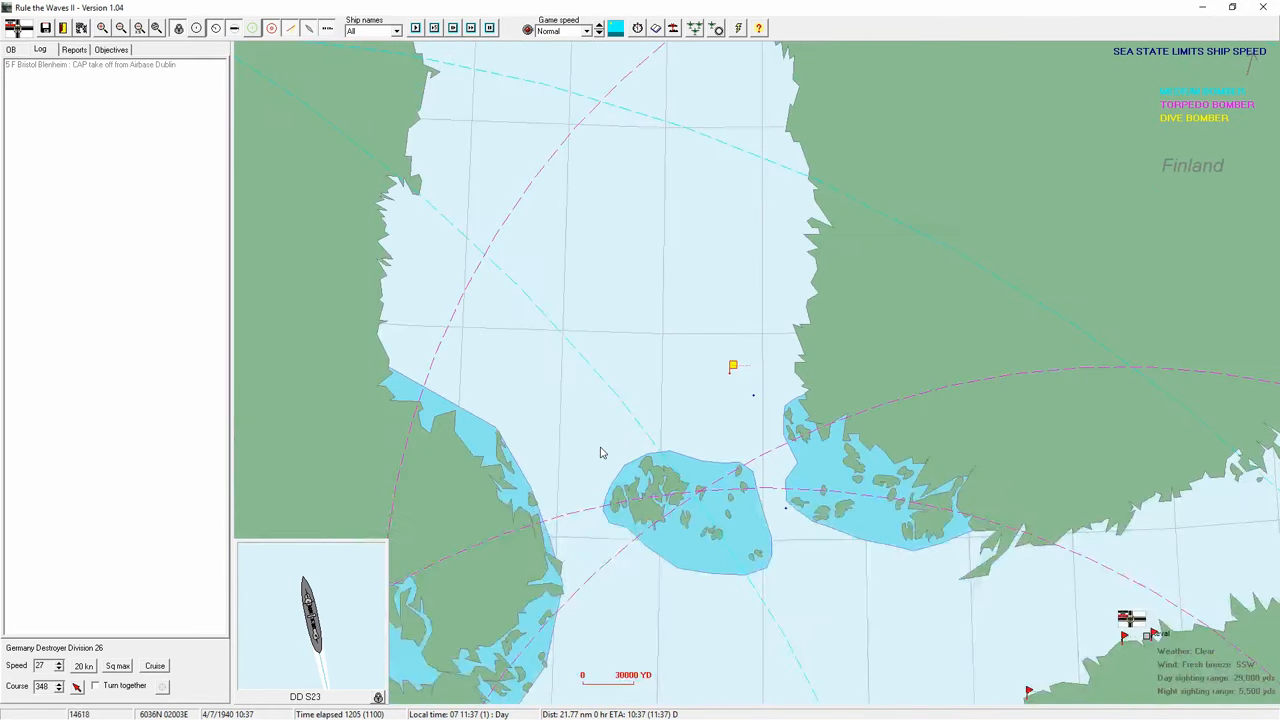
scroll(601, 452, "down", 1)
scroll(601, 452, "down", 1)
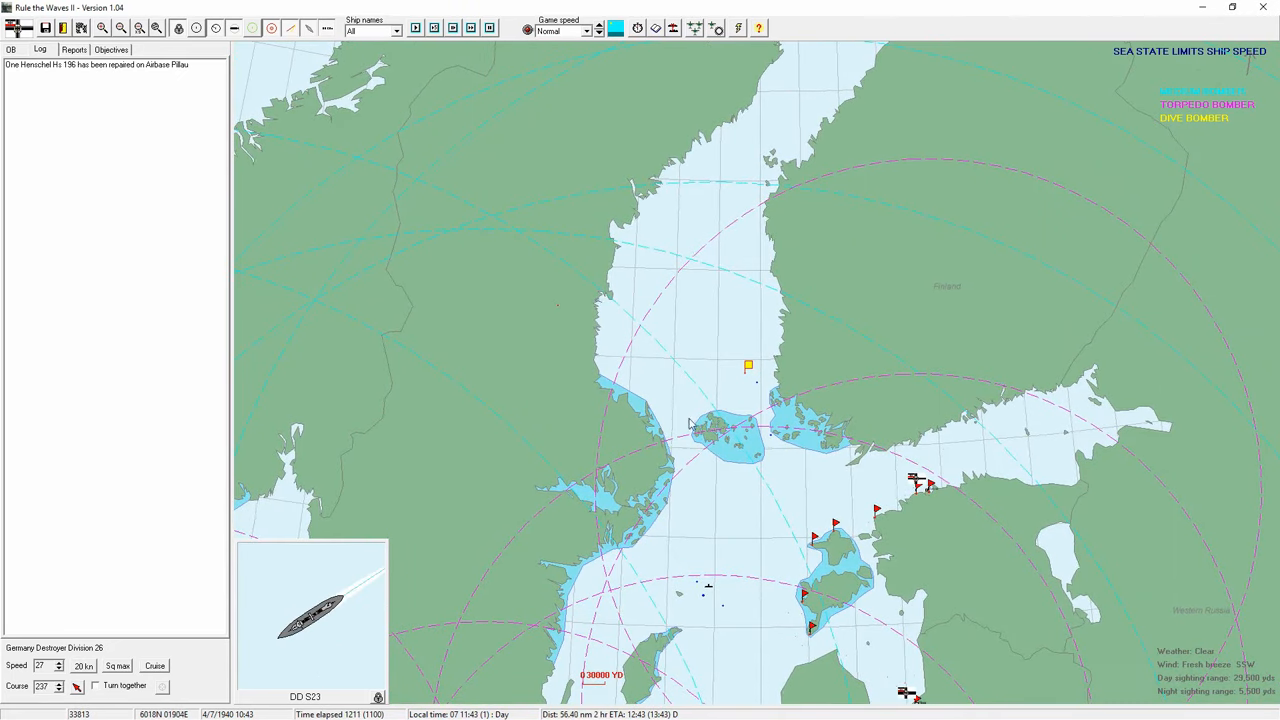
scroll(783, 373, "up", 1)
scroll(783, 373, "up", 1)
scroll(790, 380, "up", 1)
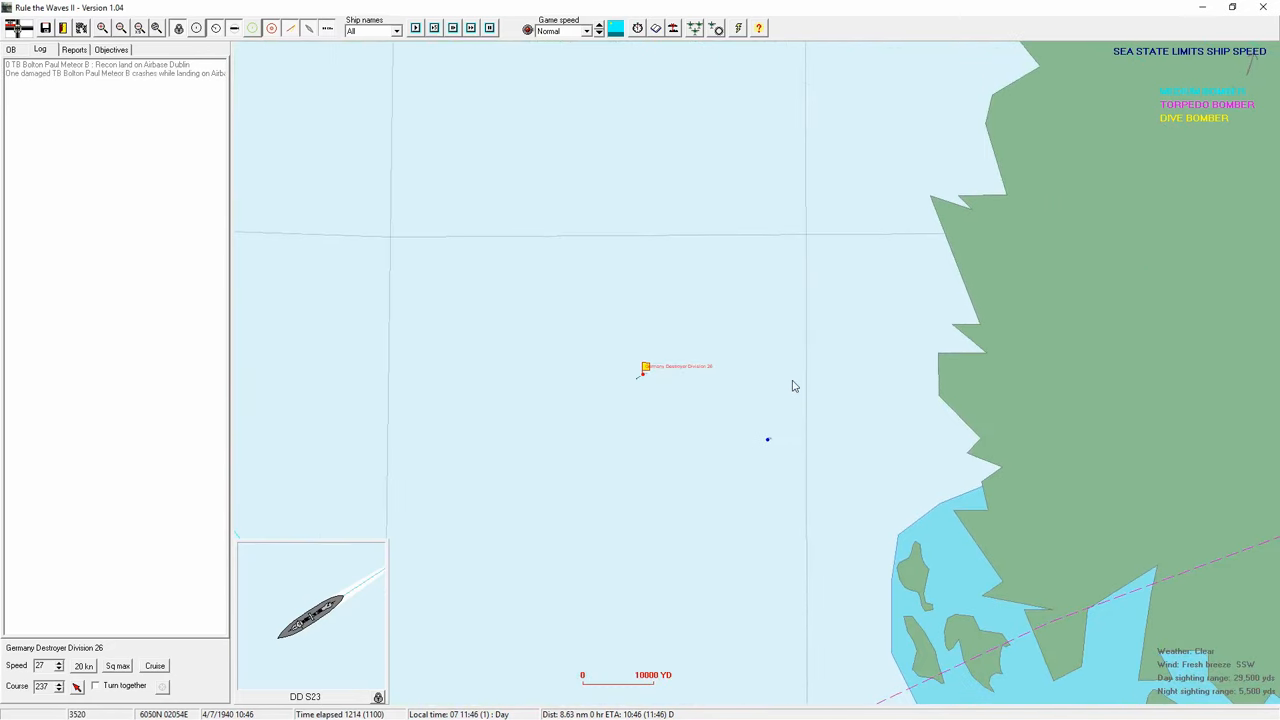
scroll(800, 385, "up", 1)
scroll(818, 388, "down", 1)
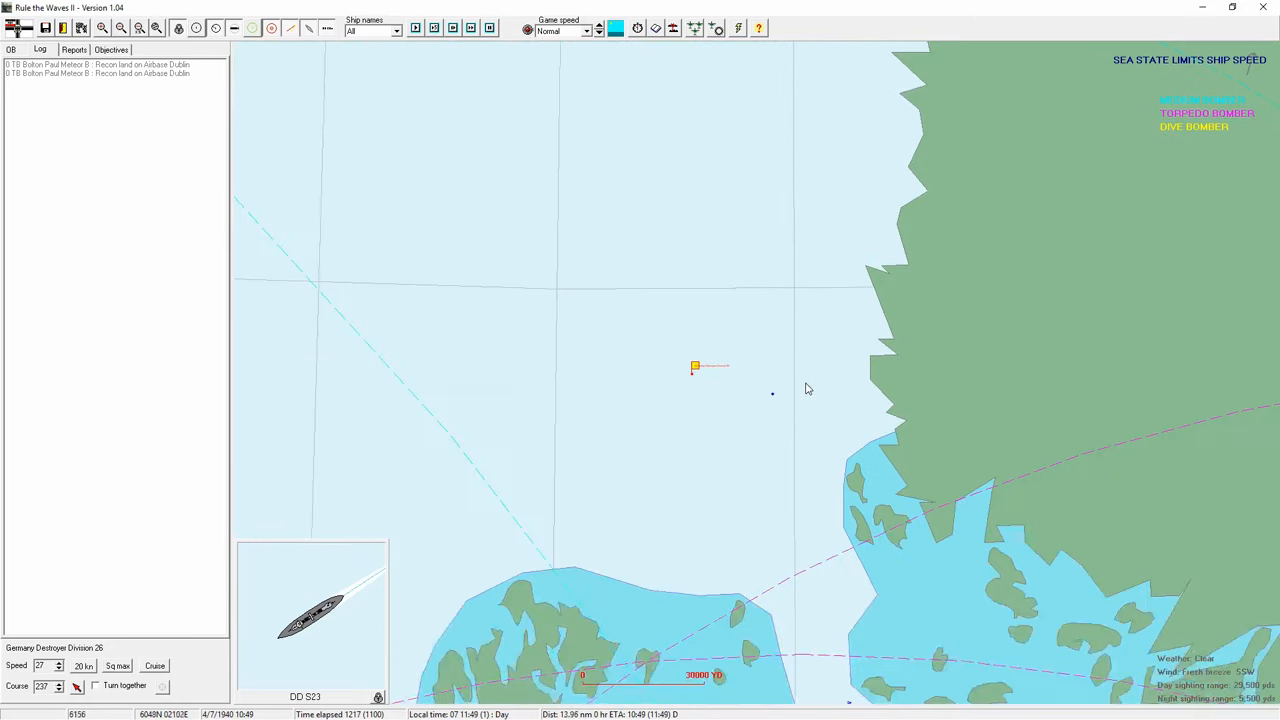
scroll(810, 388, "down", 1)
scroll(808, 388, "down", 1)
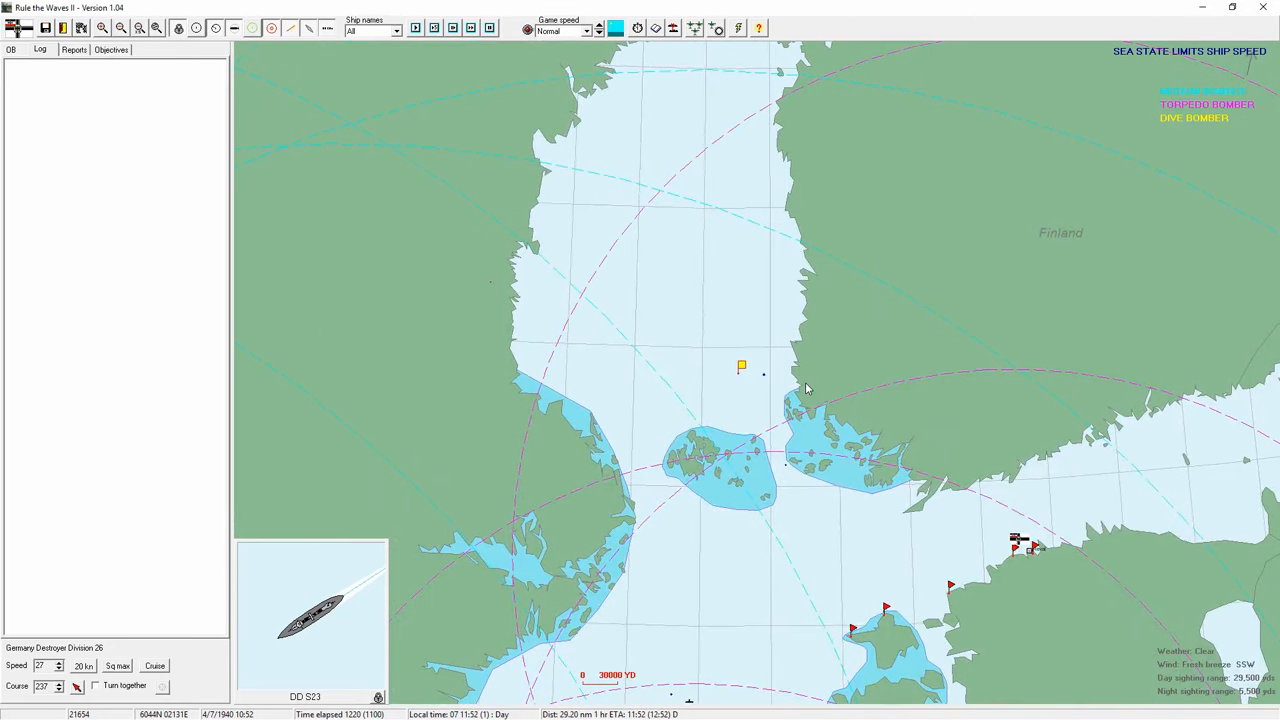
scroll(808, 388, "up", 2)
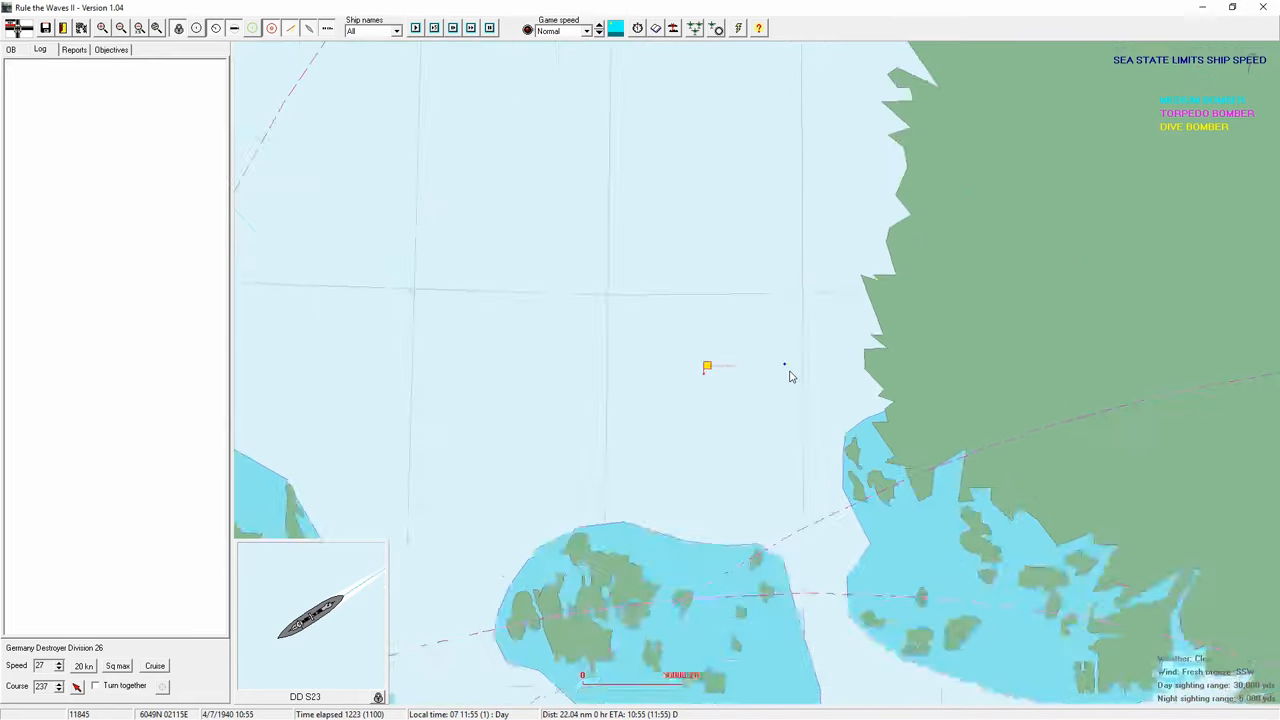
scroll(791, 376, "up", 1)
scroll(791, 376, "up", 1)
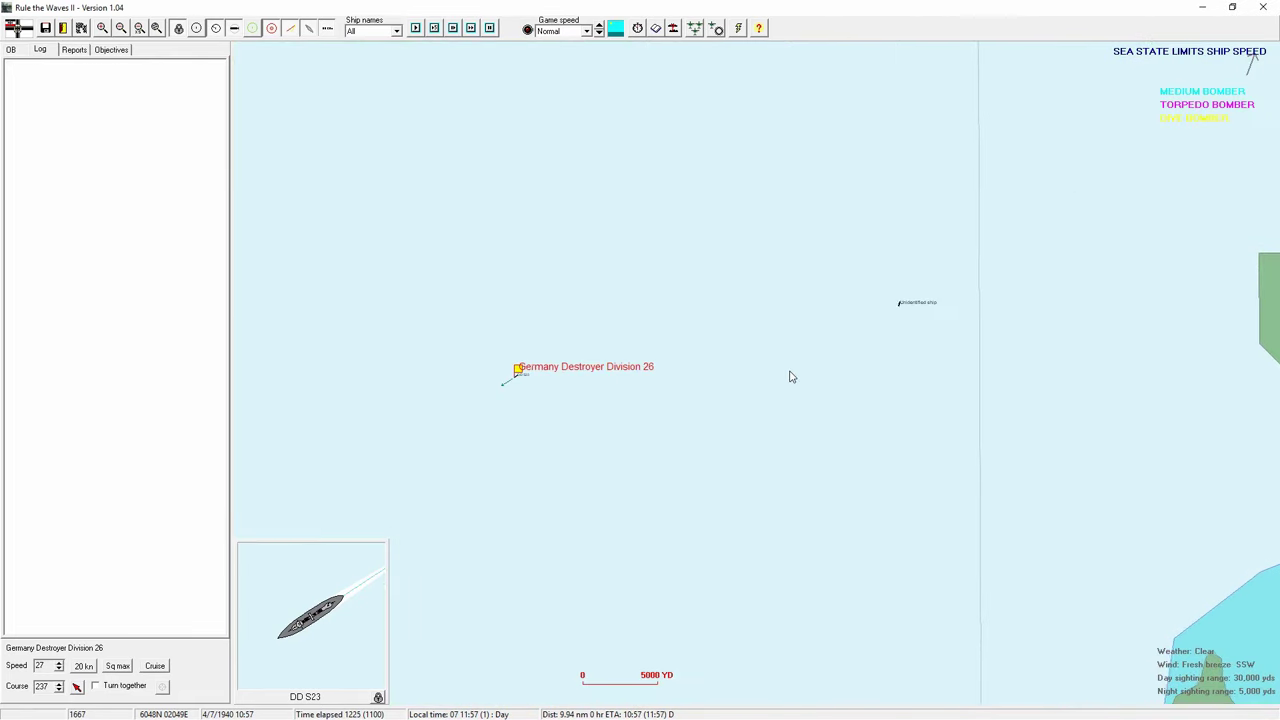
left_click(586, 30)
left_click(553, 103)
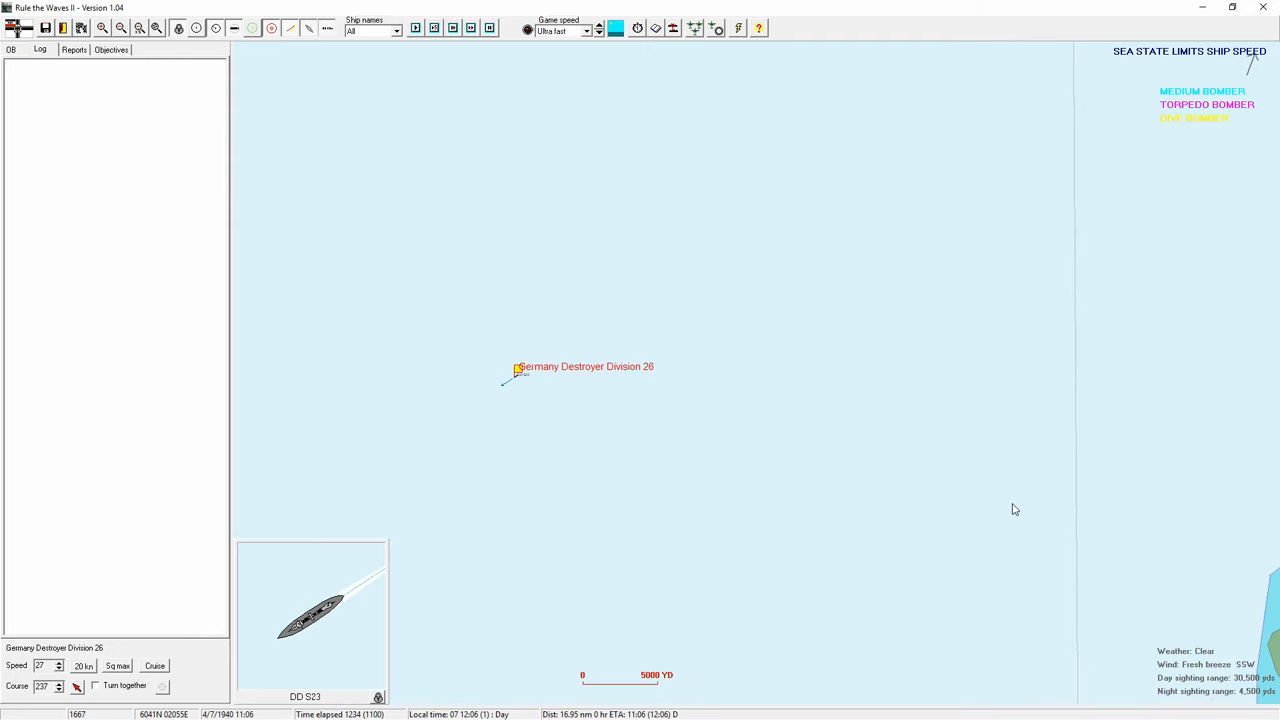
scroll(808, 577, "down", 1)
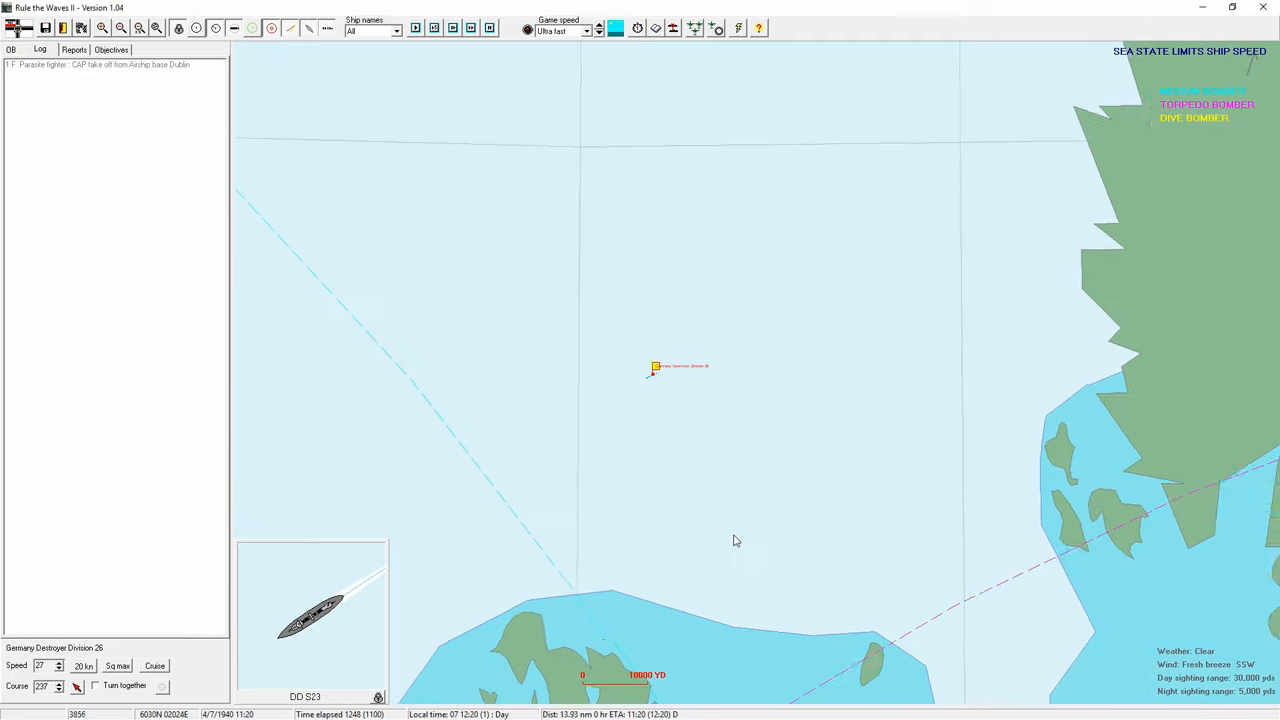
scroll(734, 537, "down", 1)
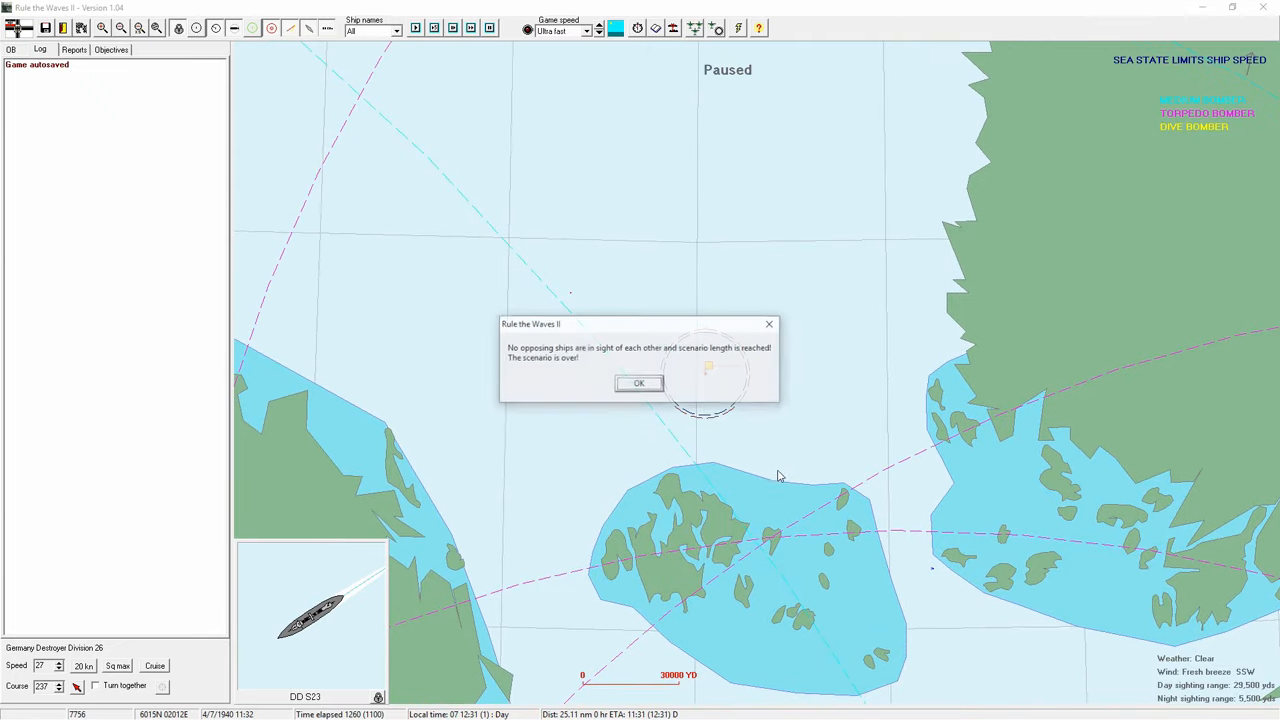
- Acknowledge the scenario-over and torpedo messages and open the per-ship damage statistics
left_click(637, 386)
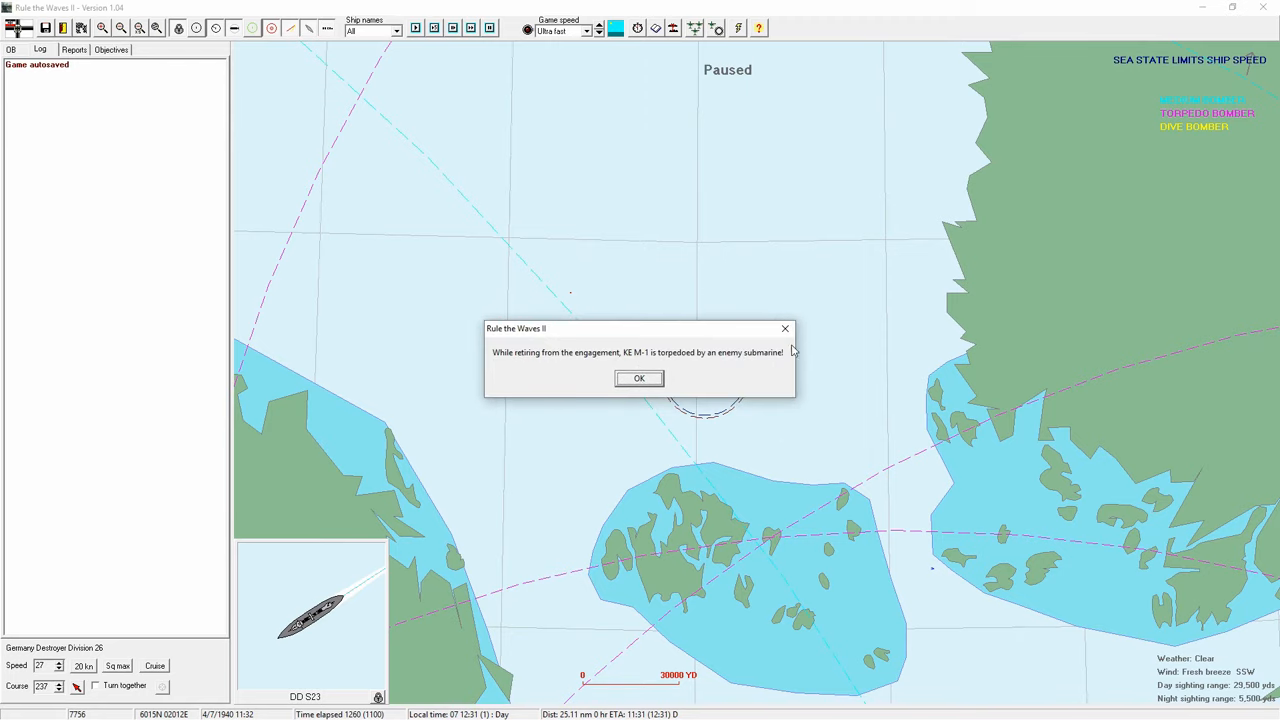
left_click(640, 379)
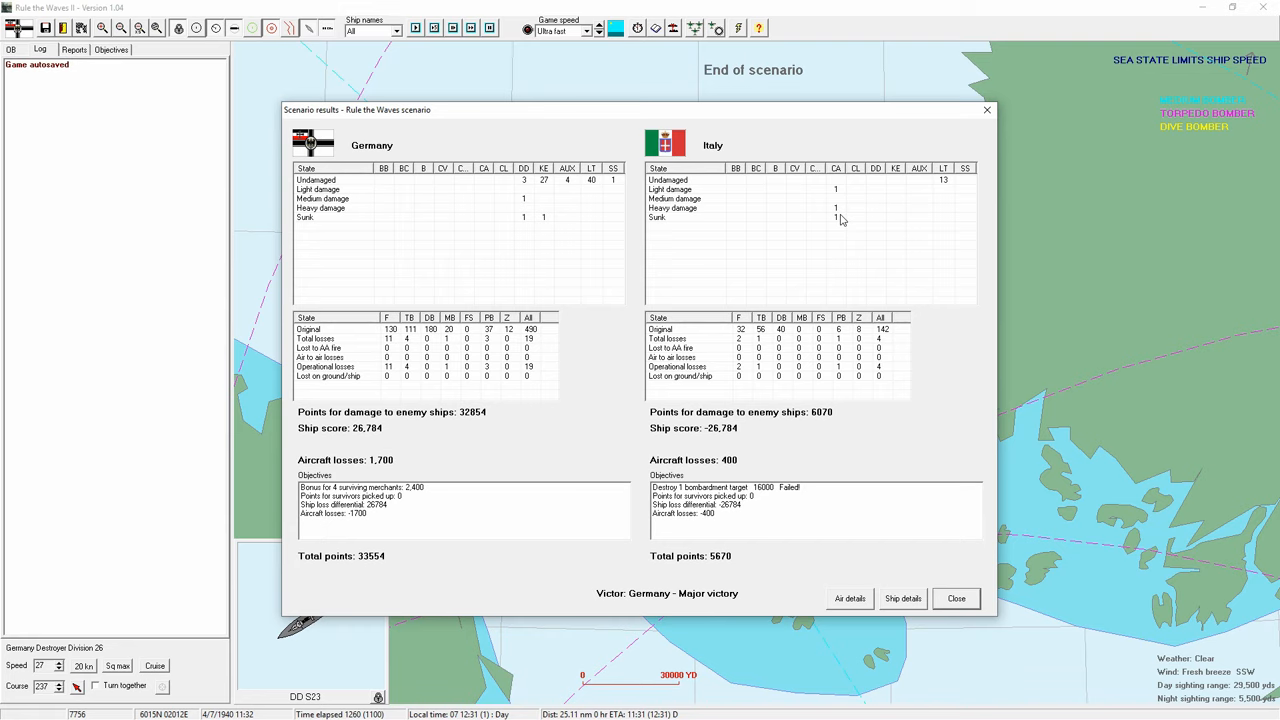
left_click(903, 598)
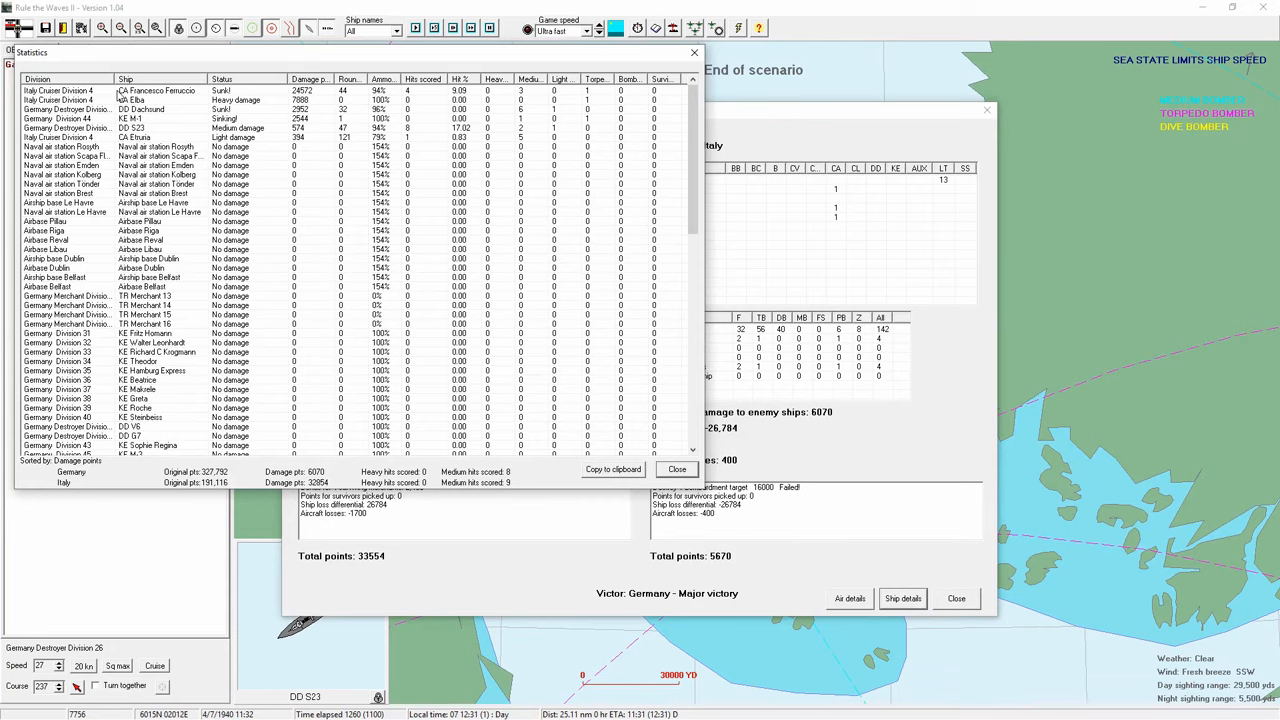
- Review CA Francesco Ferruccio's details and combat log, then close the log
double_click(118, 92)
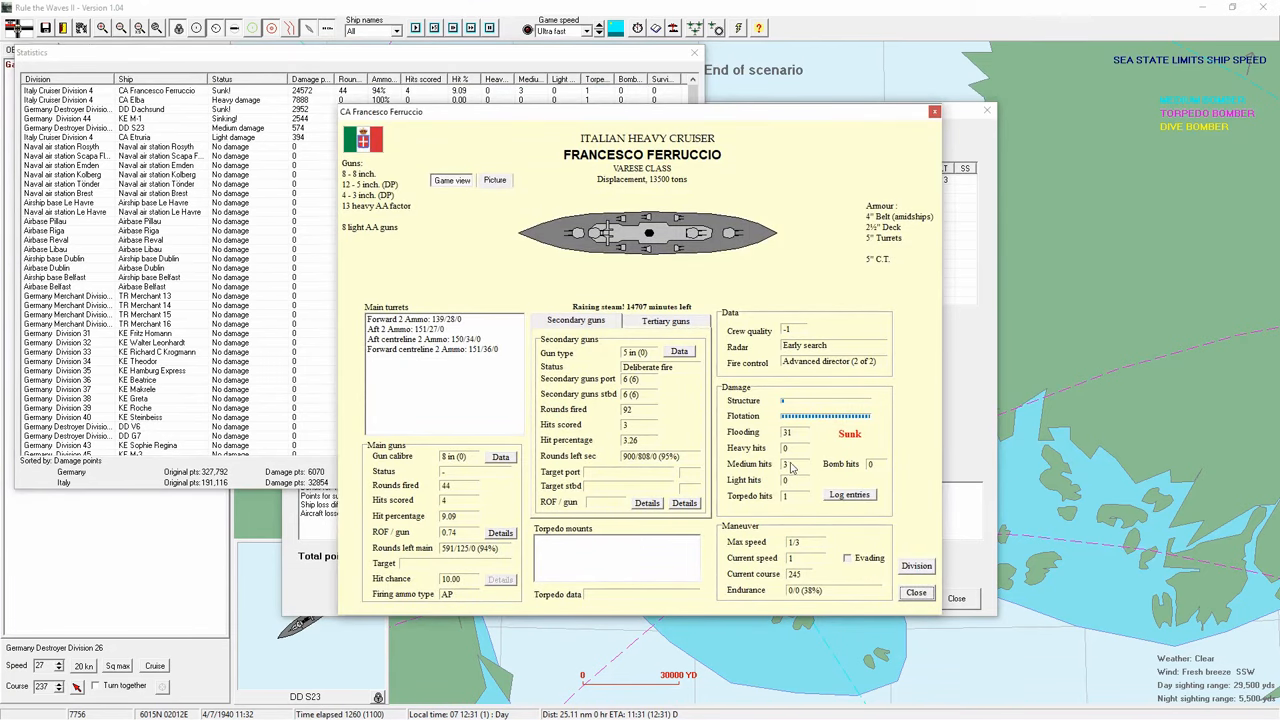
left_click(849, 495)
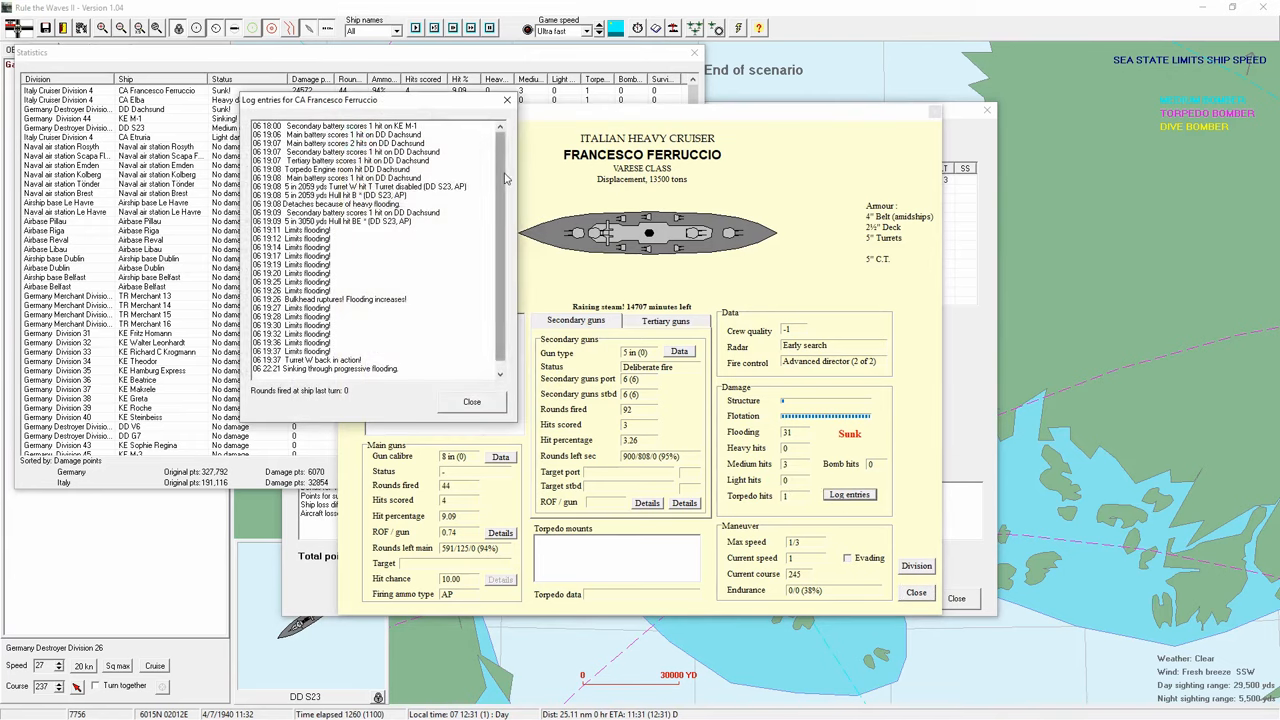
scroll(505, 178, "down", 1)
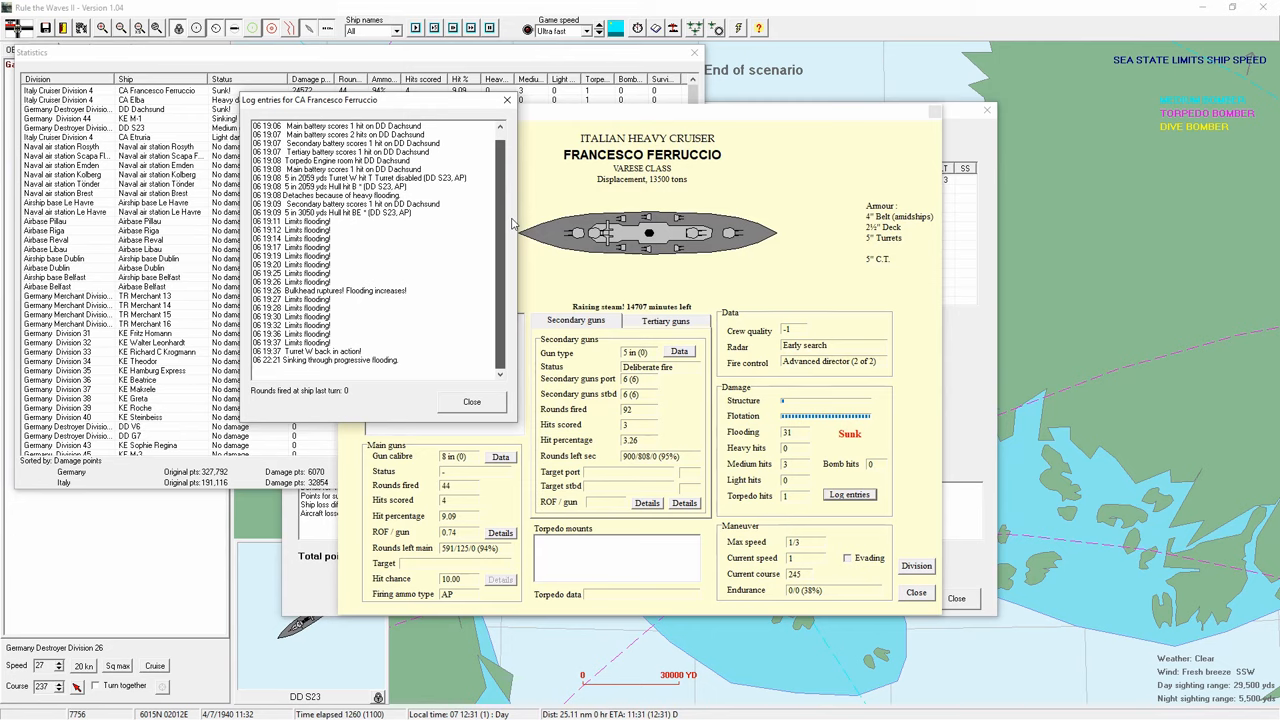
scroll(507, 188, "up", 1)
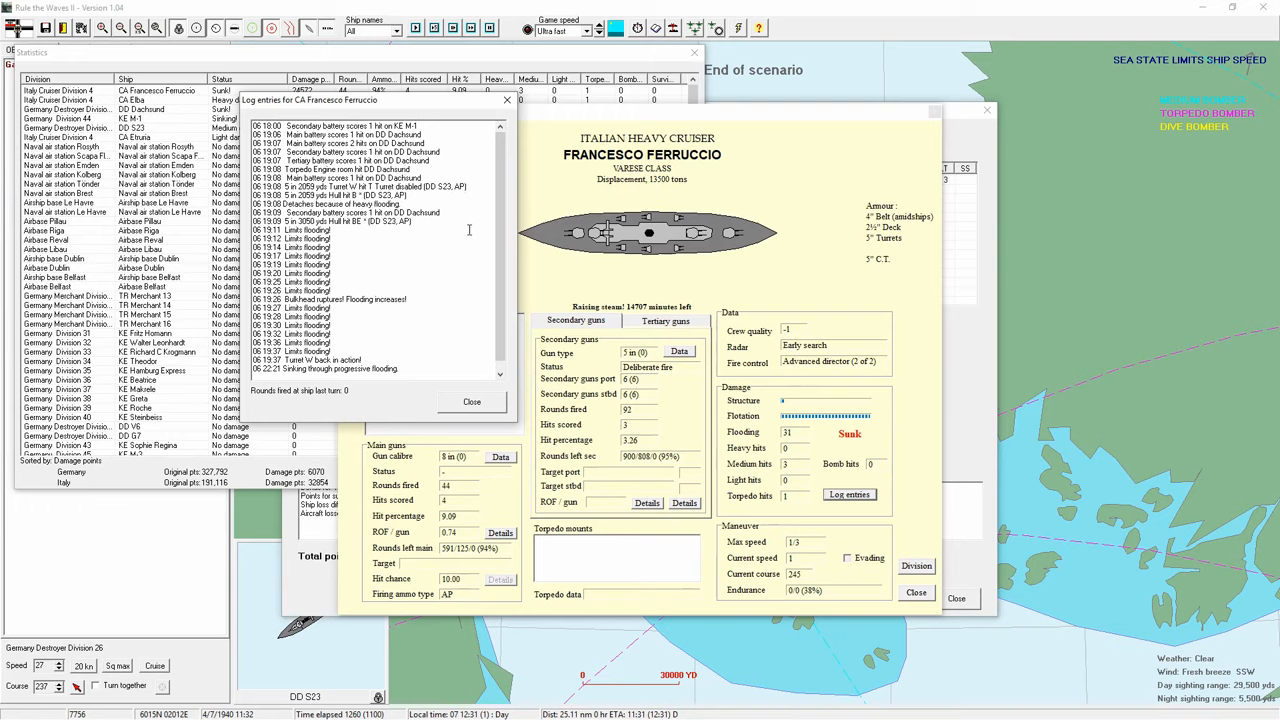
left_click(474, 403)
left_click(466, 401)
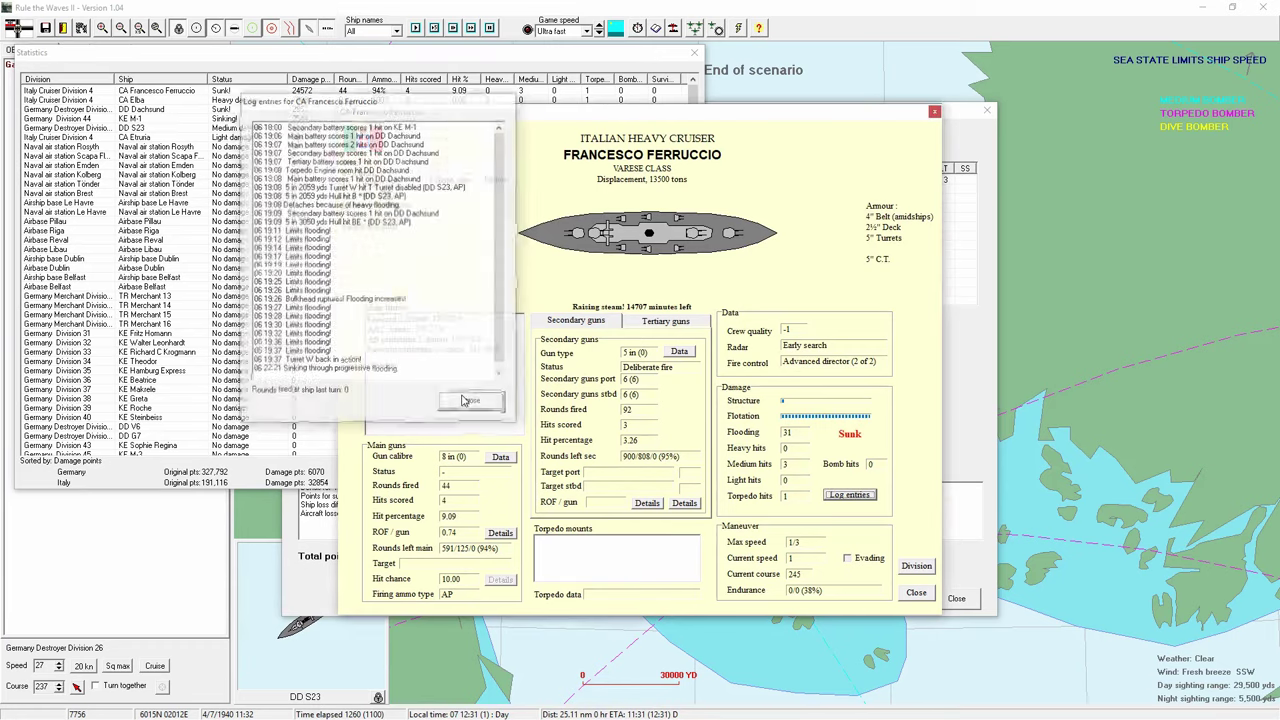
- Close the cruiser's detail sheet, the statistics table and the scenario results
left_click(916, 594)
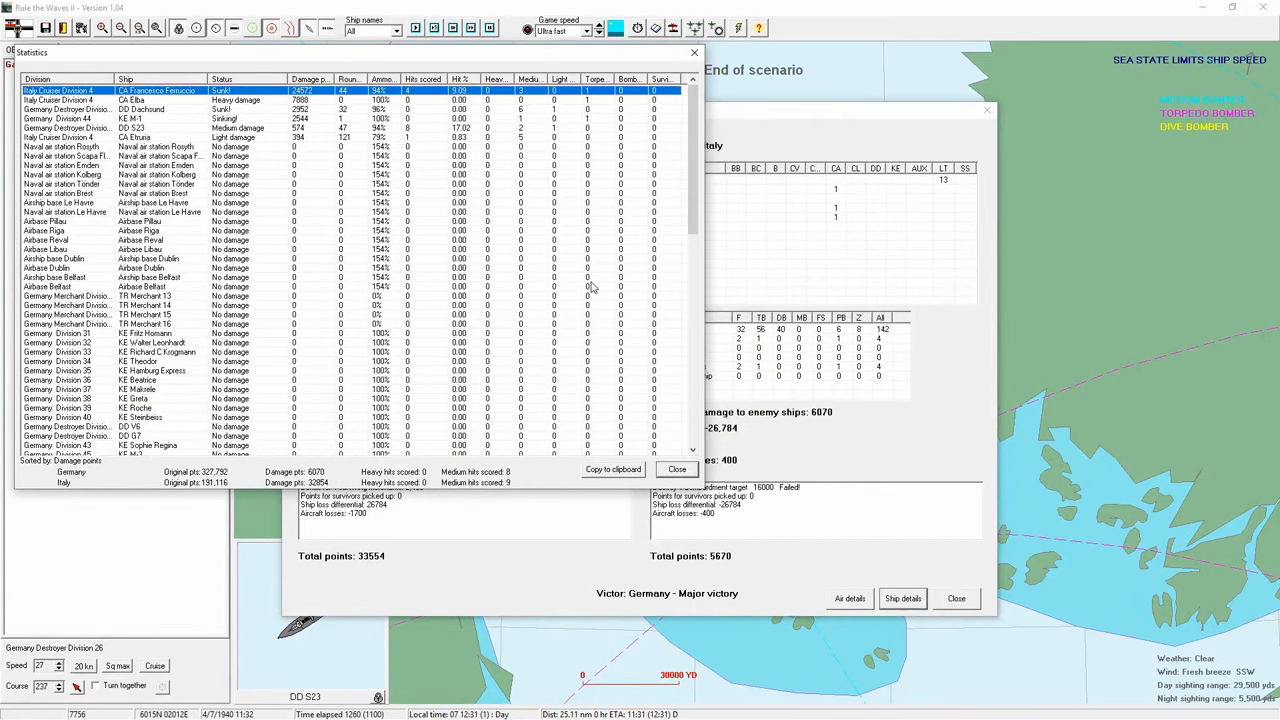
left_click(677, 470)
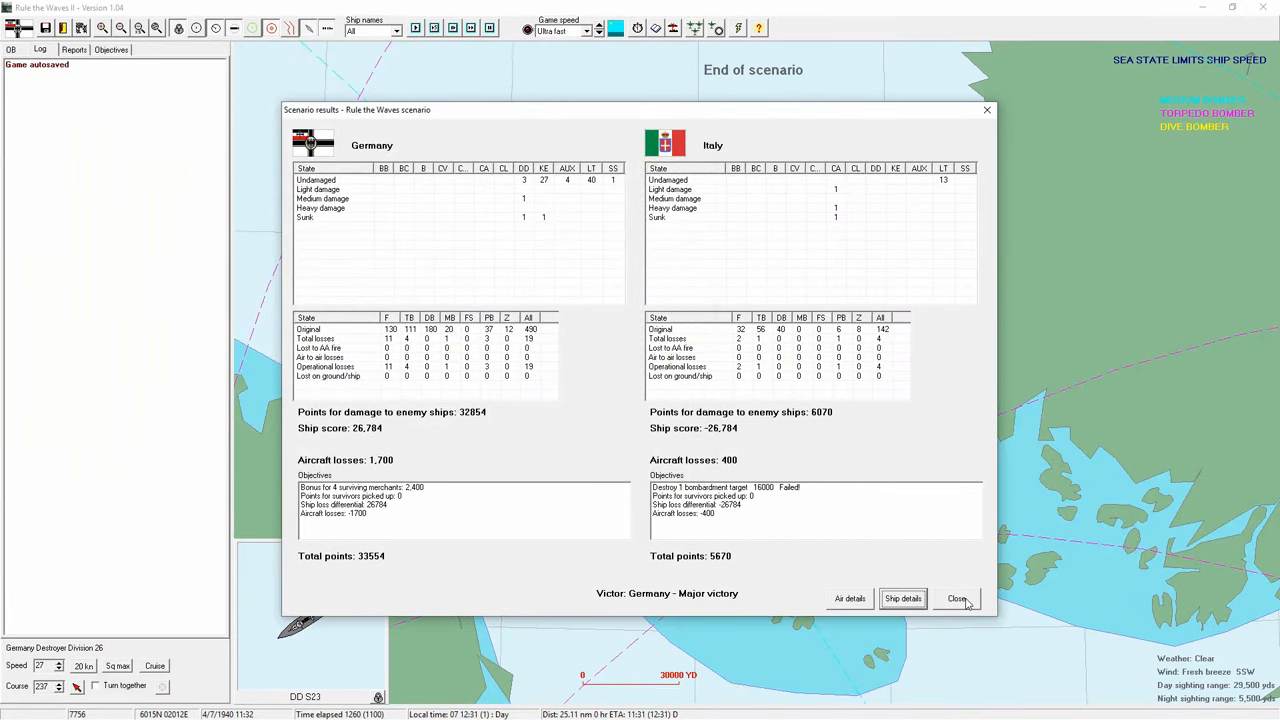
left_click(957, 598)
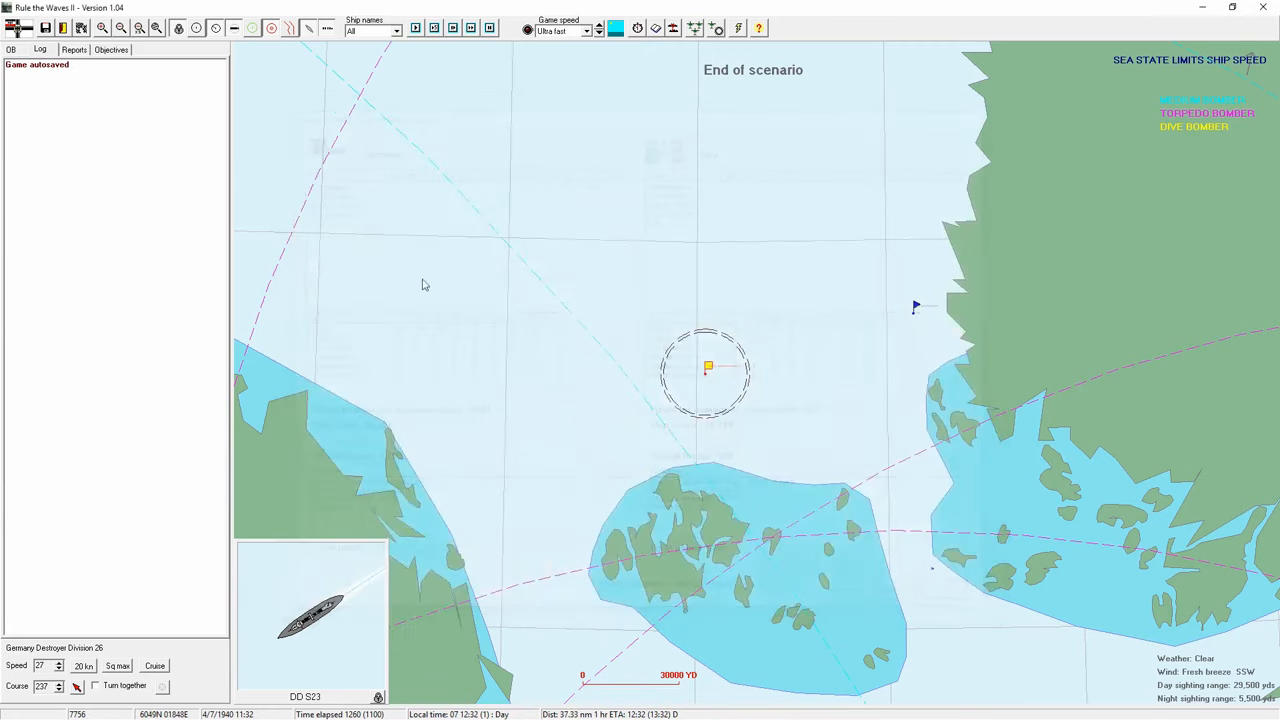
- Leave the scenario, acknowledge the victory and accept the suggested engagement name for the history record
left_click(60, 28)
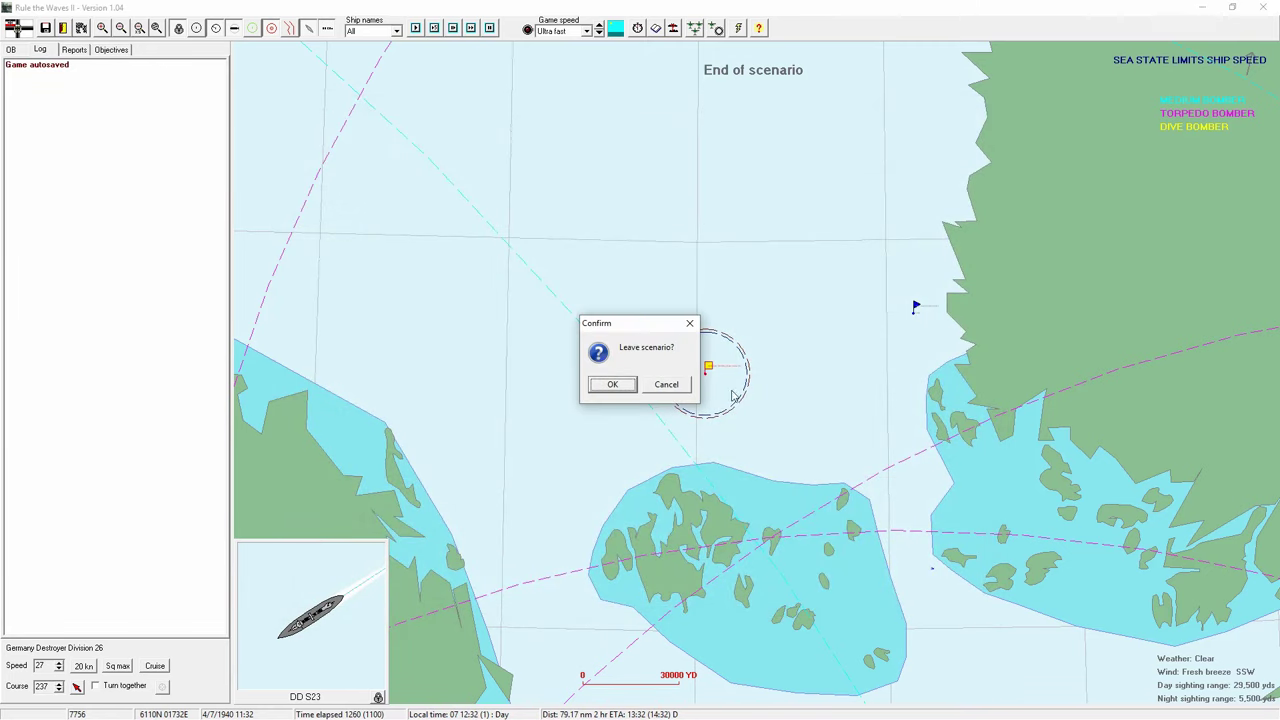
left_click(612, 384)
left_click(645, 403)
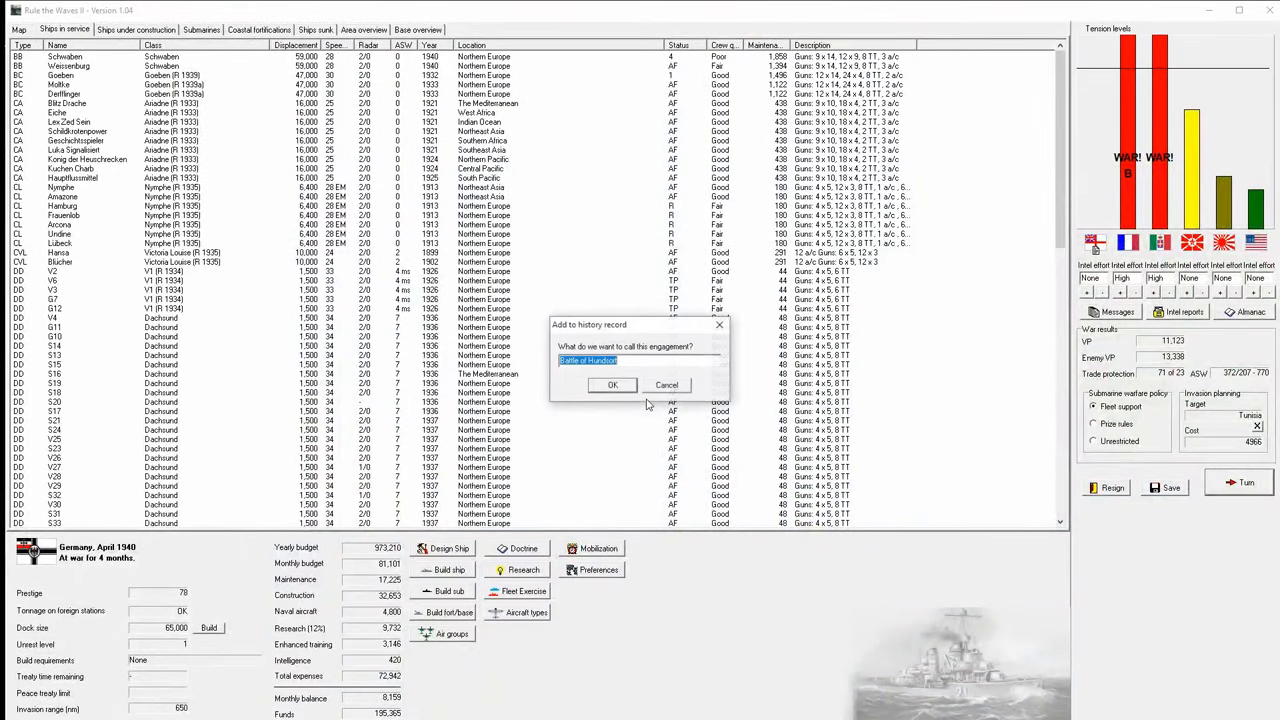
left_click(615, 387)
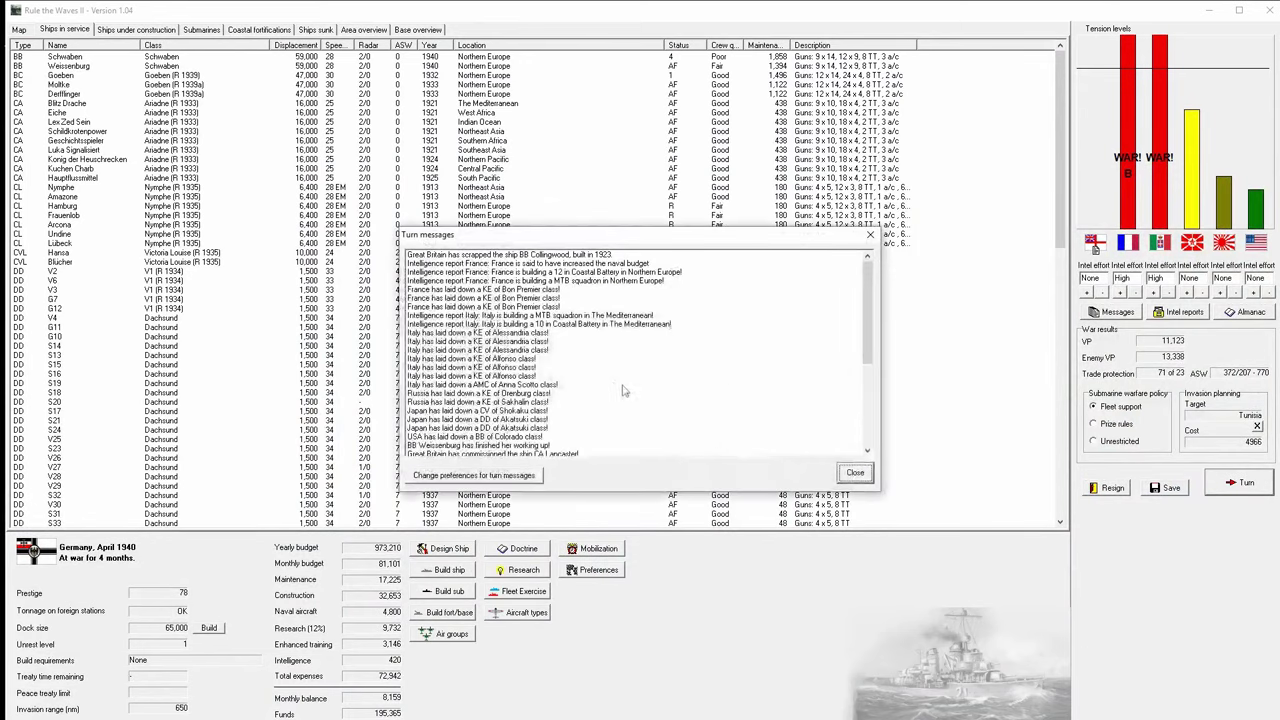
left_click(843, 478)
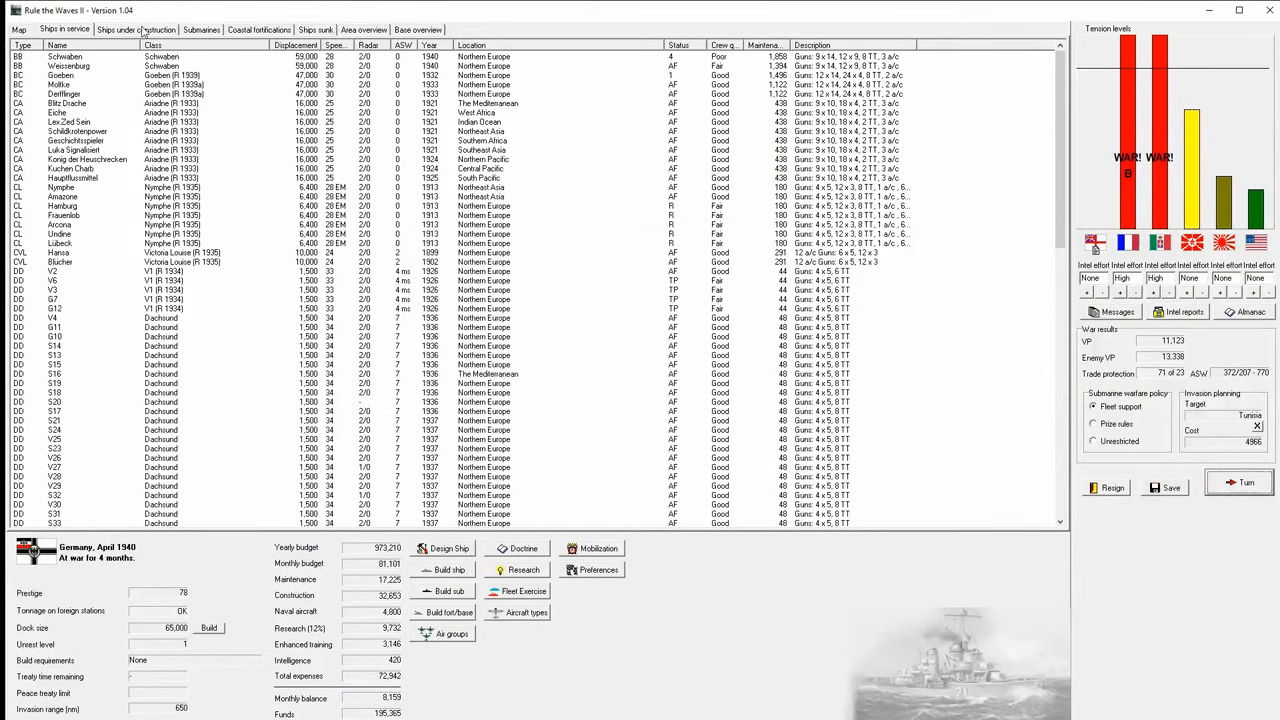
- Check the Ships under construction list, then return to Ships in service
left_click(120, 30)
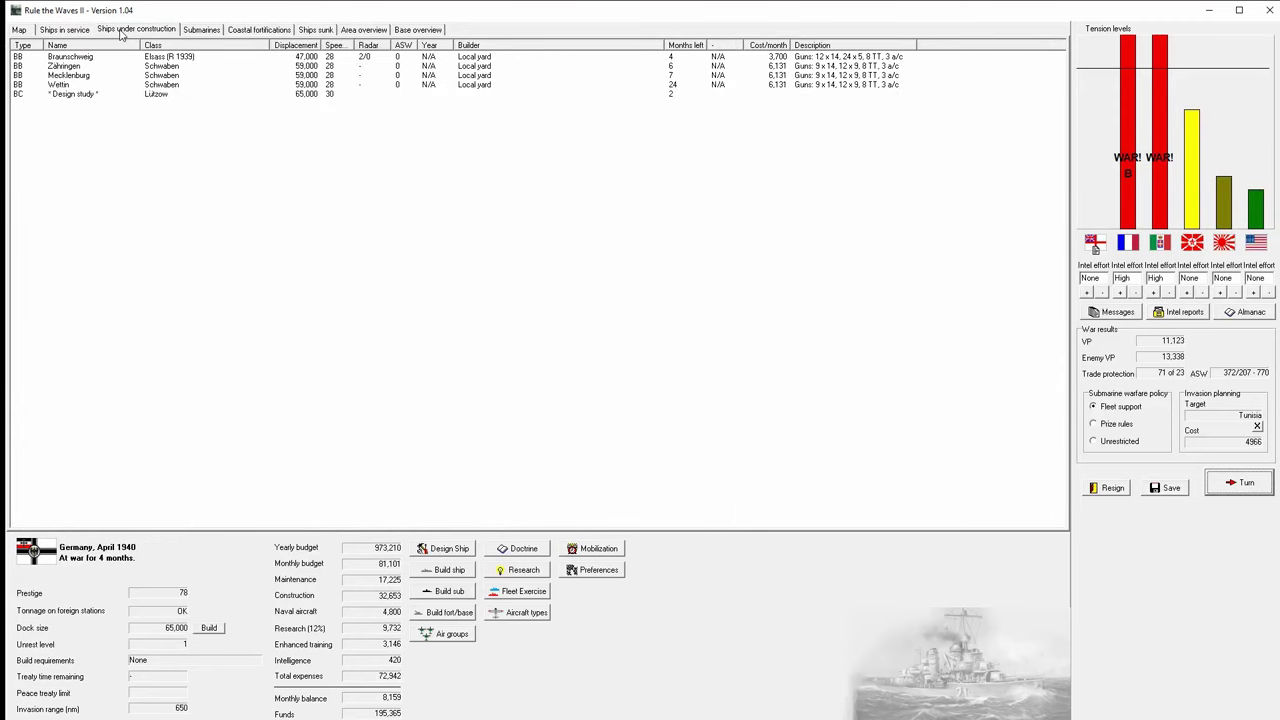
left_click(65, 30)
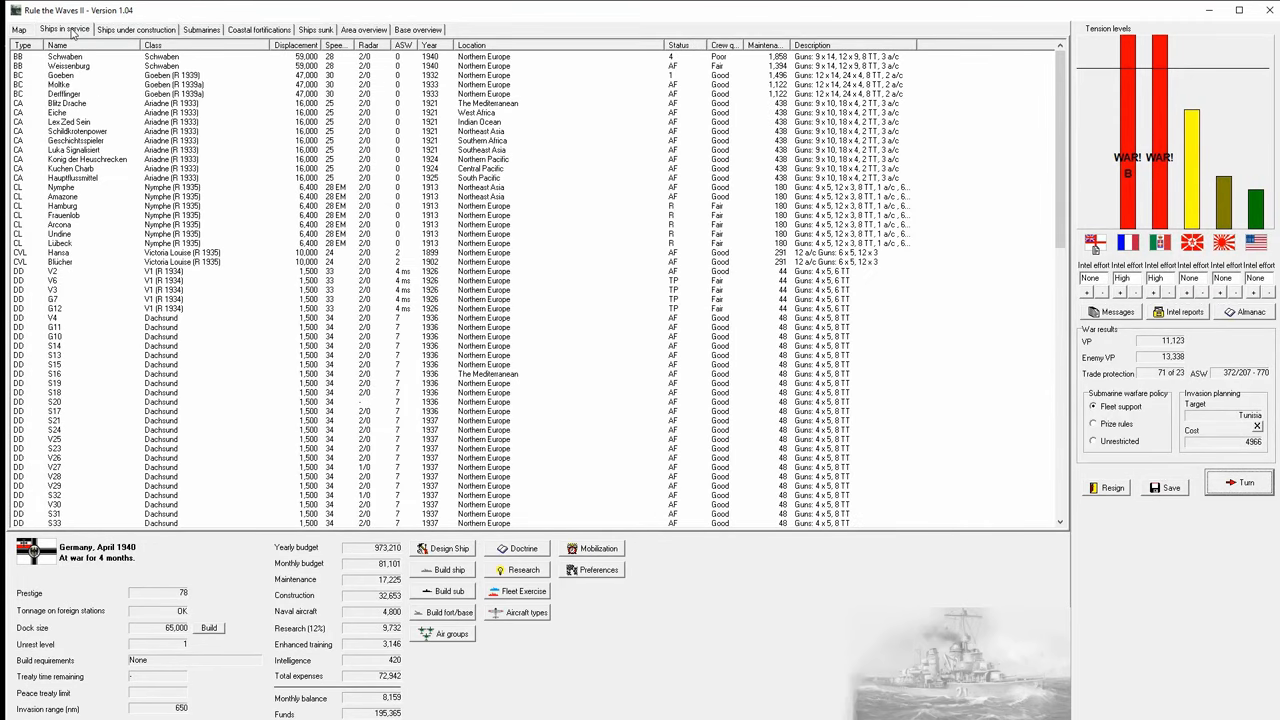
left_click(447, 634)
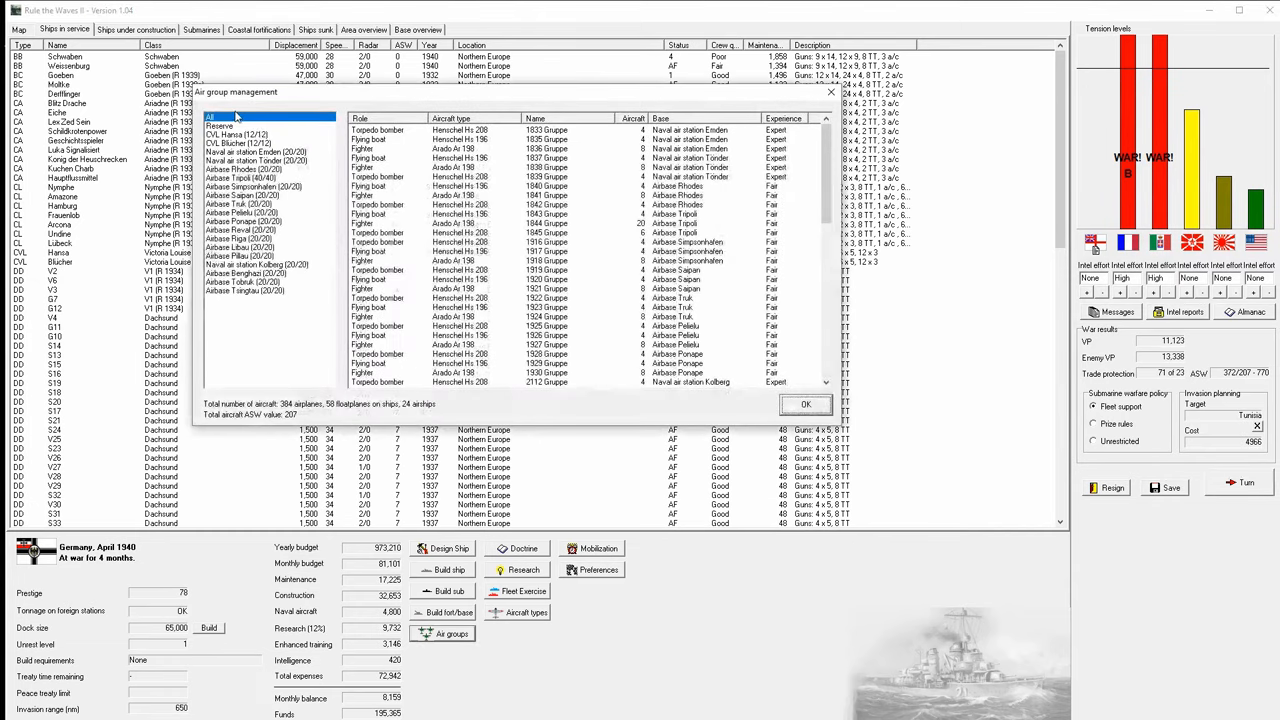
left_click(275, 152)
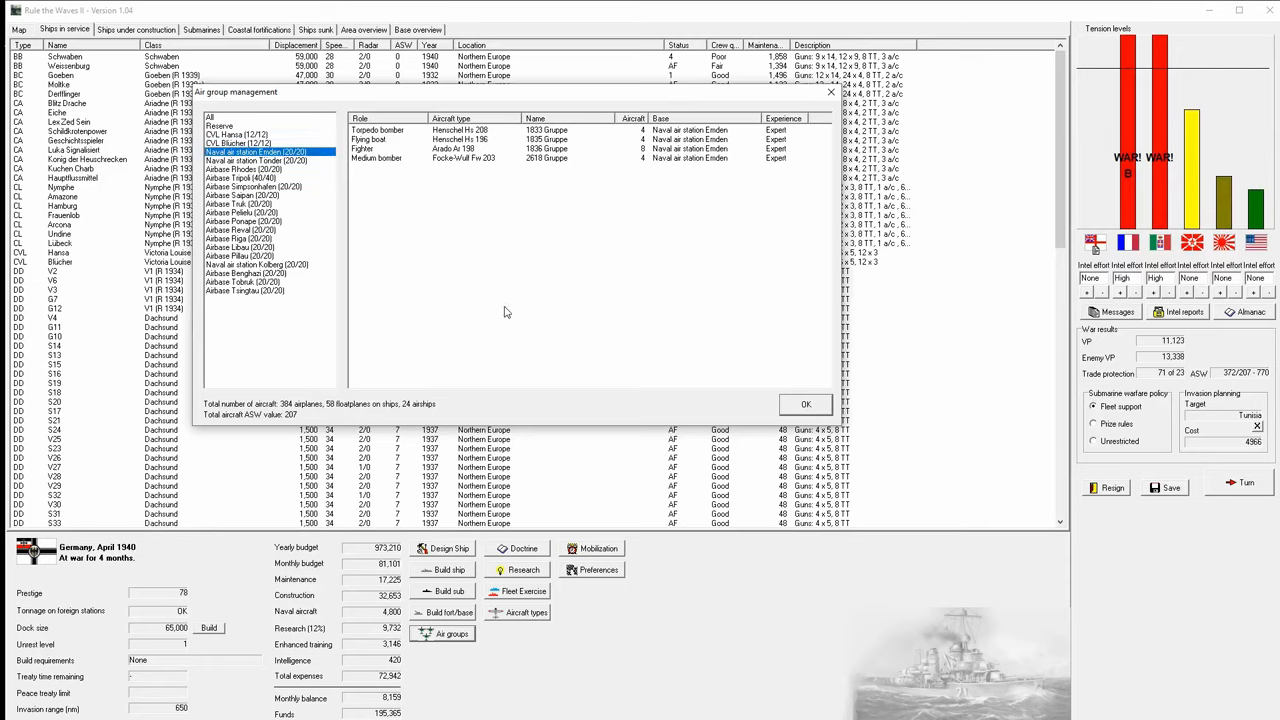
left_click(243, 169)
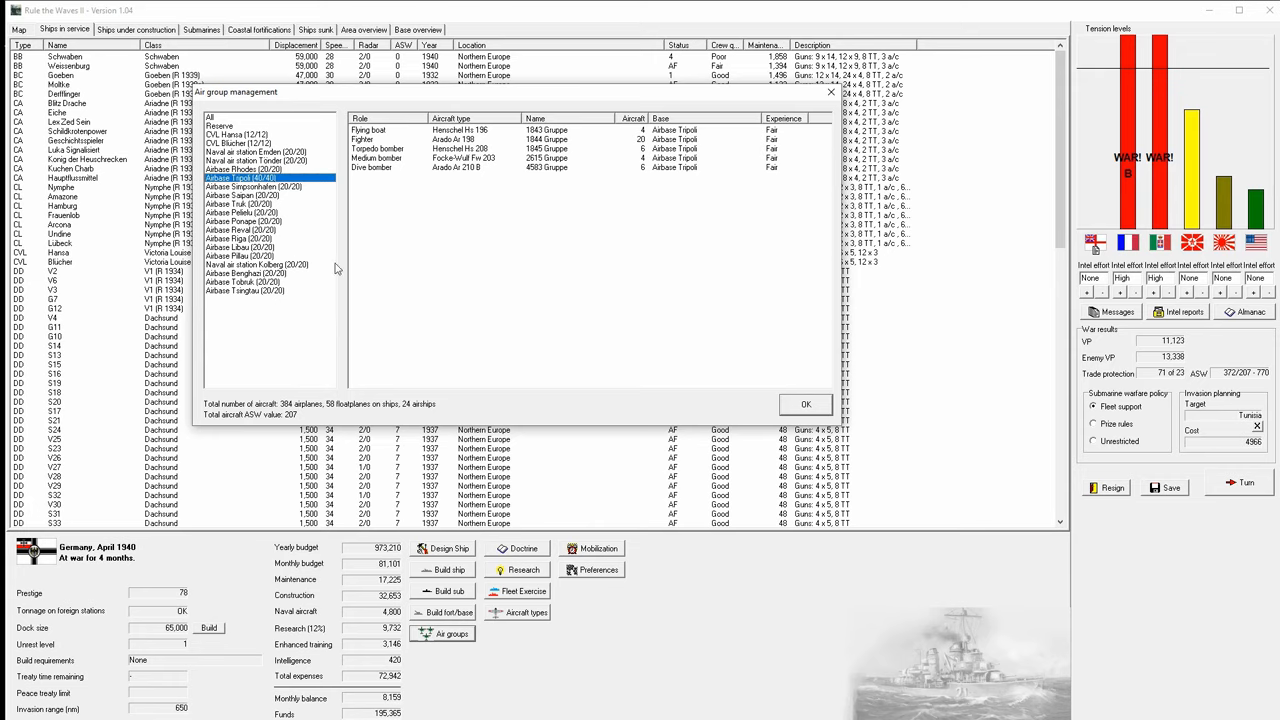
left_click(278, 187)
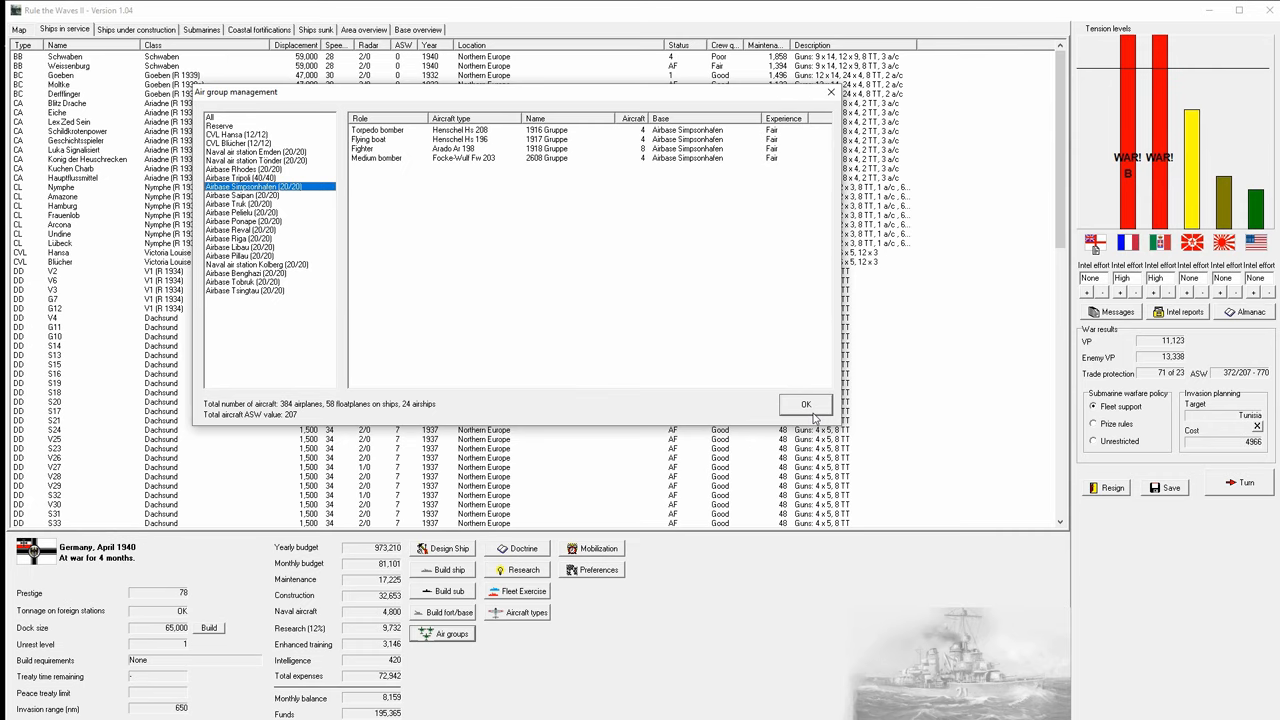
left_click(262, 178)
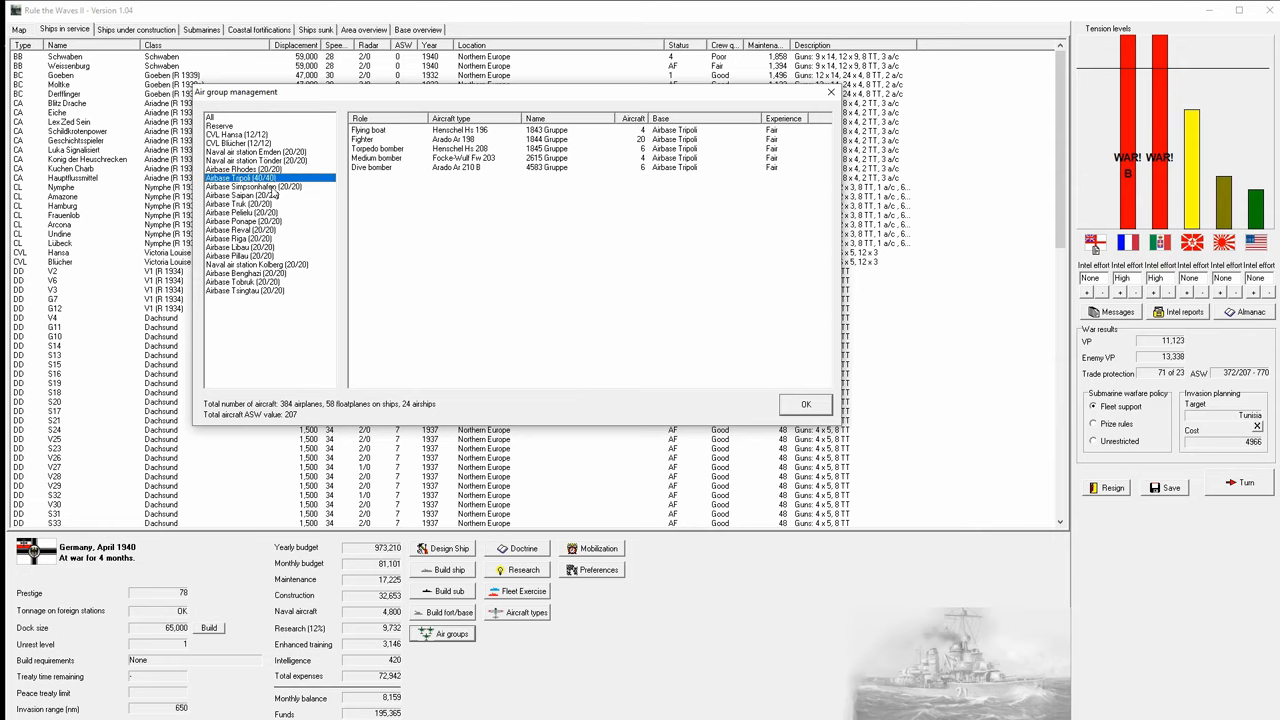
left_click(275, 187)
left_click(262, 213)
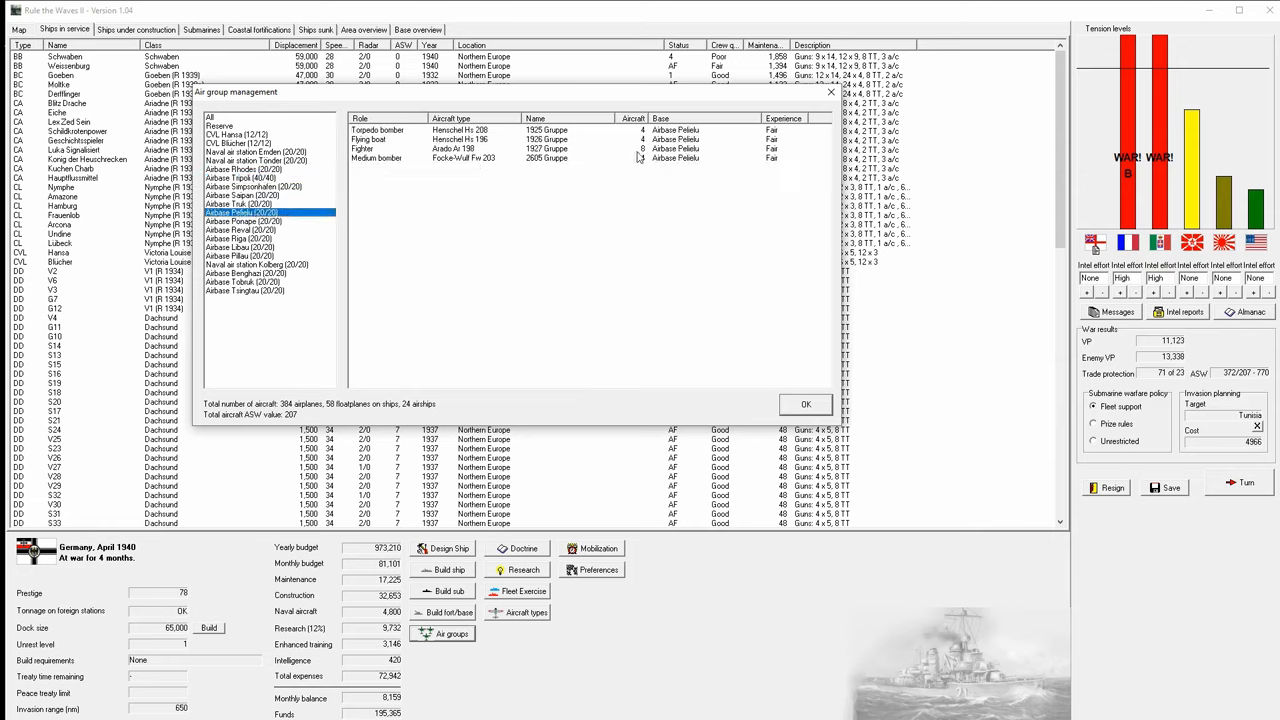
left_click(806, 404)
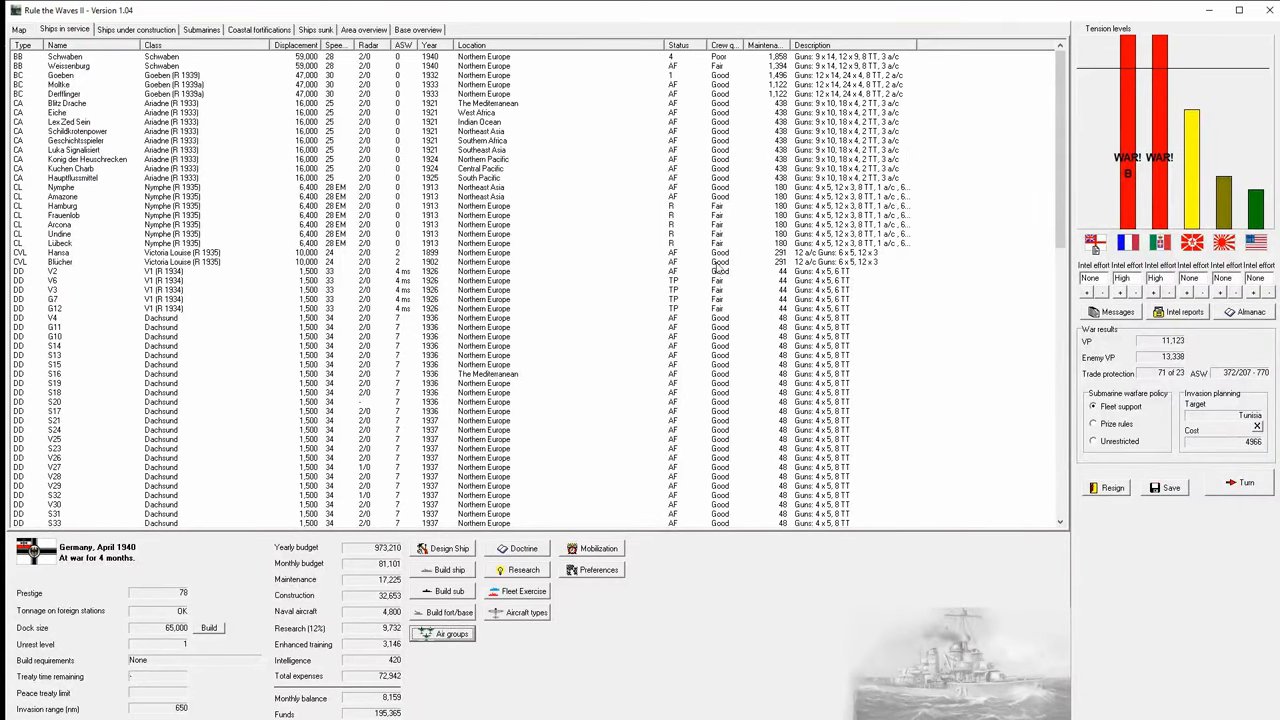
- Advance the campaign turn from the strategic map and acknowledge the Libya and Cameroon VP losses
left_click(20, 30)
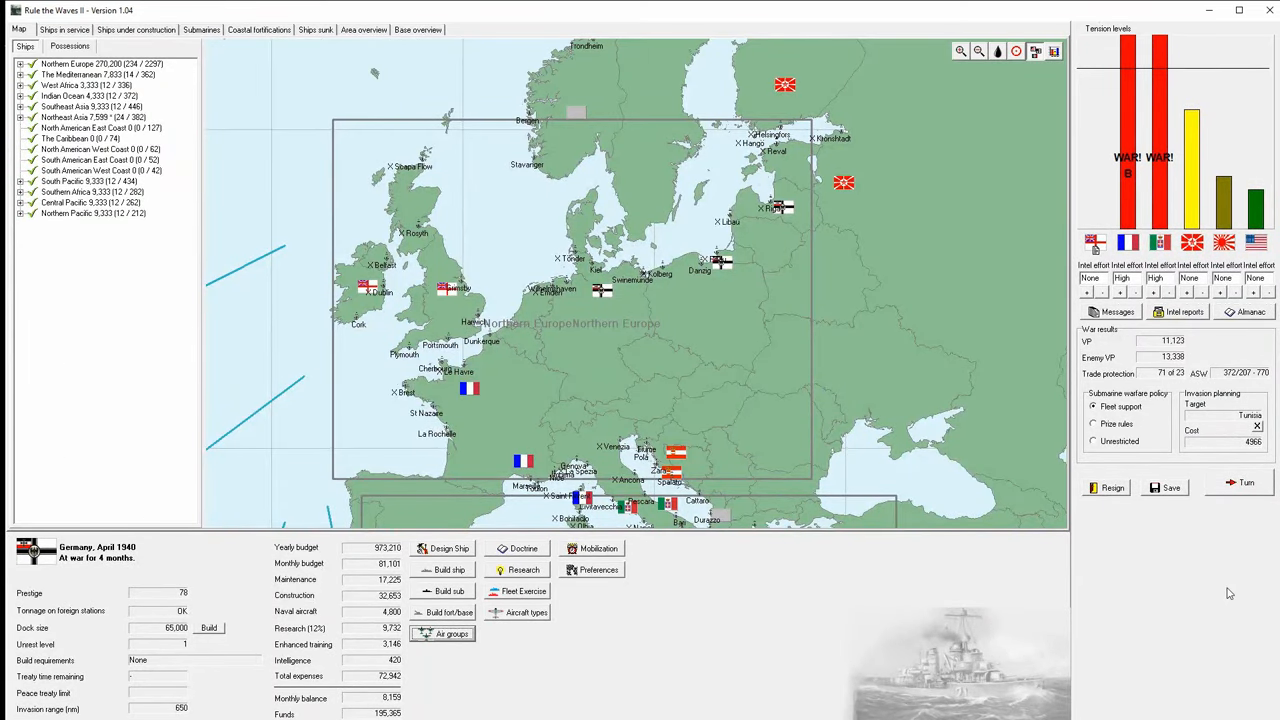
mouse_move(570, 323)
left_click(1255, 483)
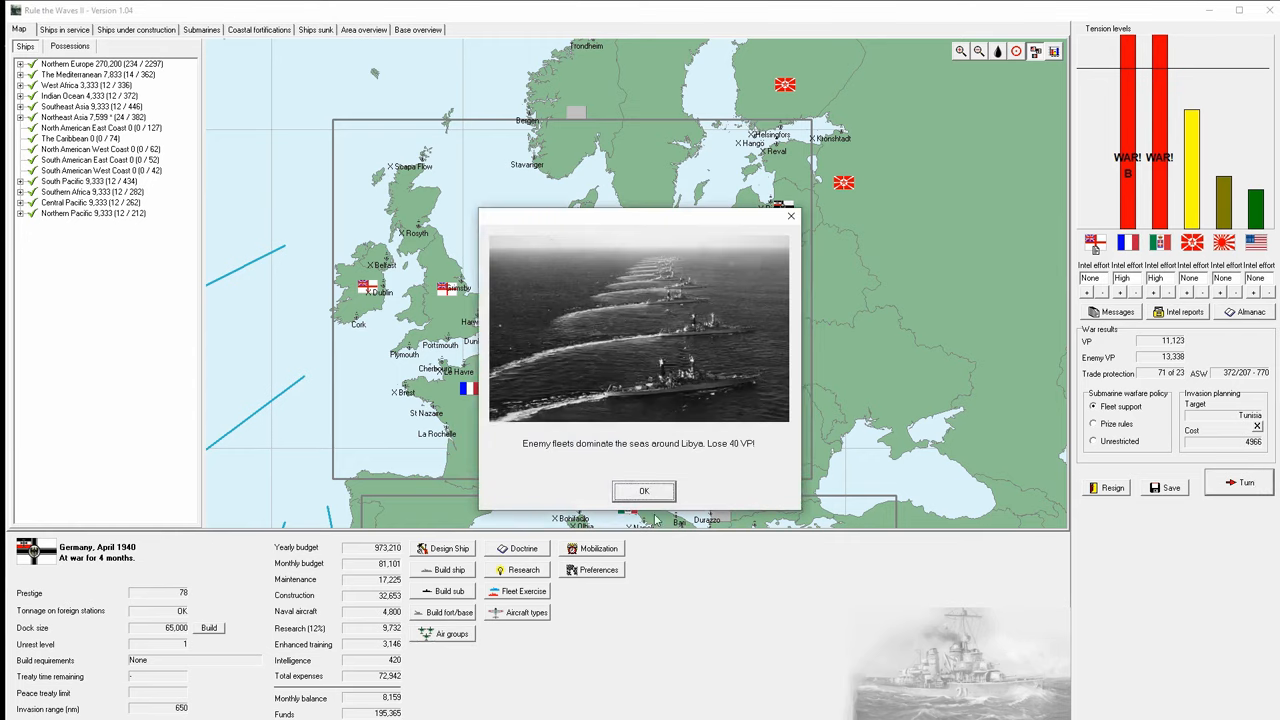
left_click(650, 493)
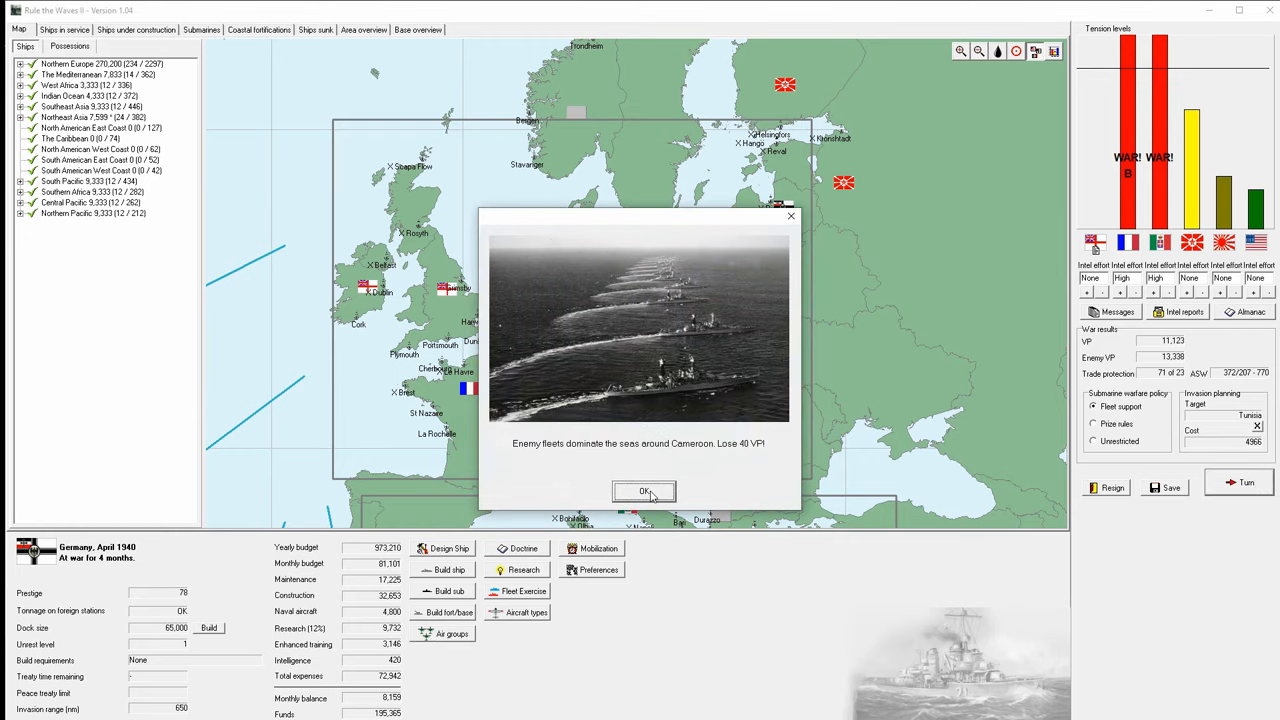
left_click(650, 493)
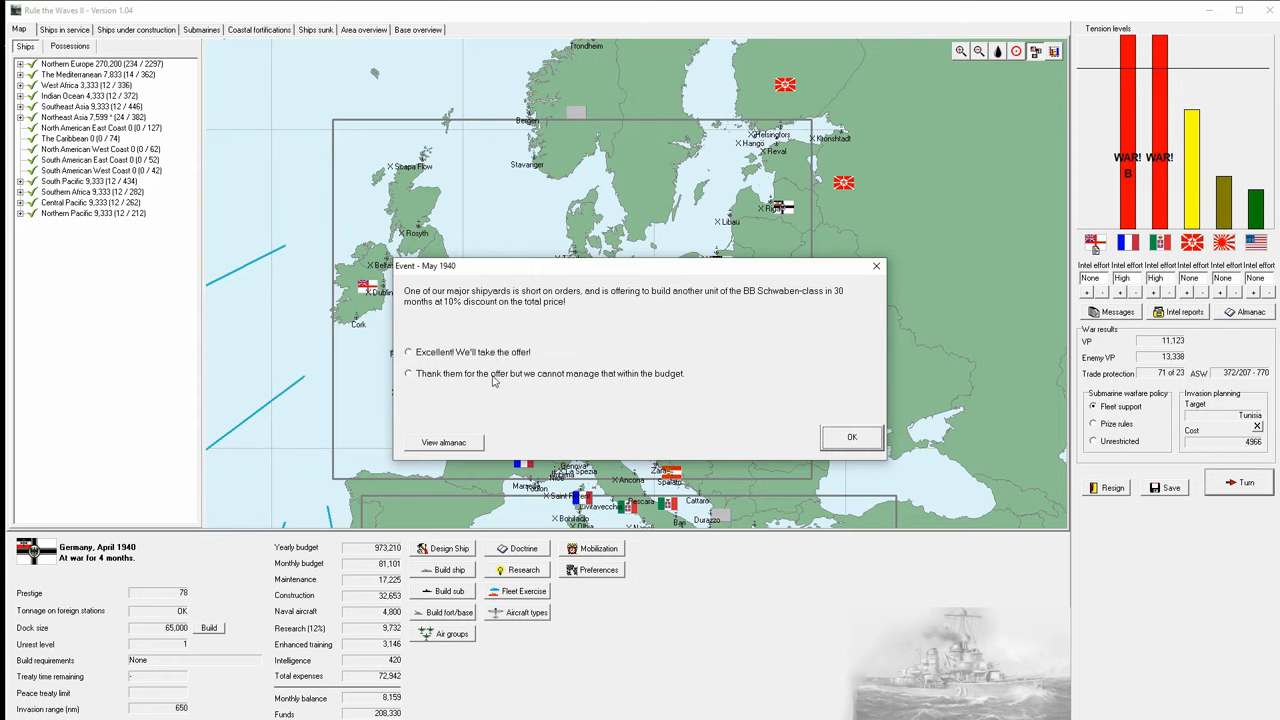
- Review the Schwaben battleship's detail sheet in the almanac under Germany's ships before deciding
left_click(443, 442)
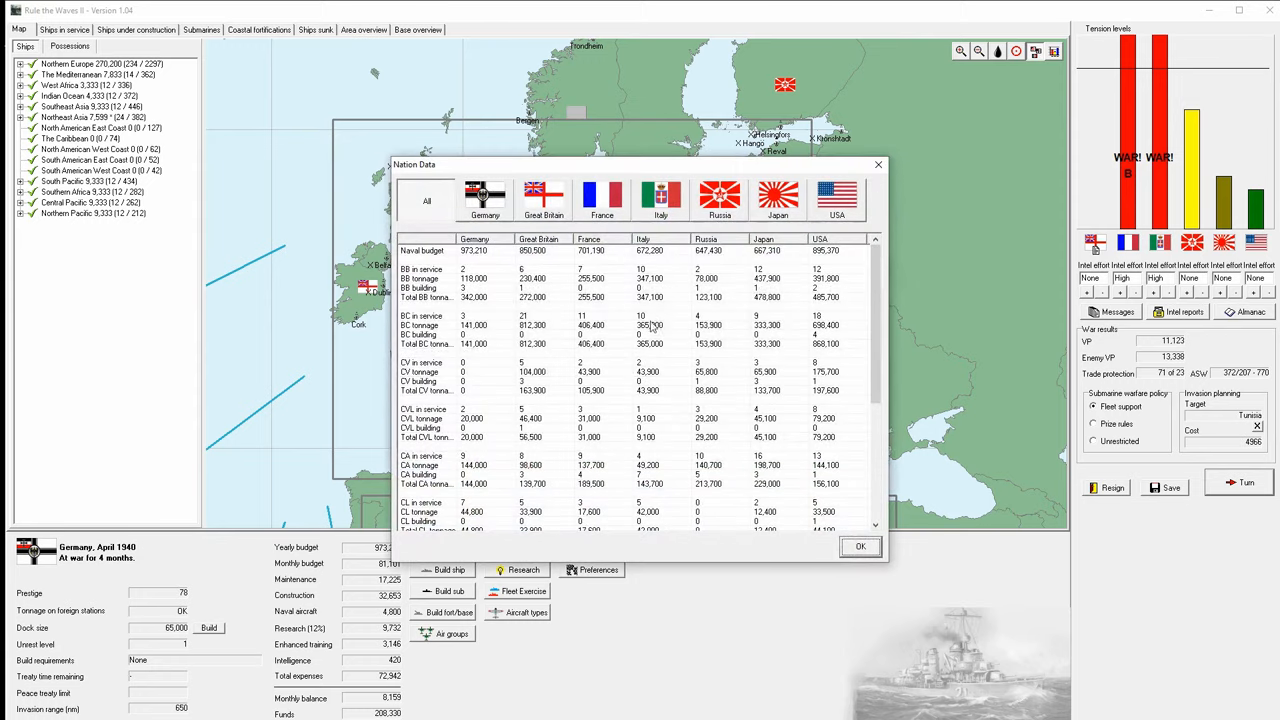
left_click(486, 200)
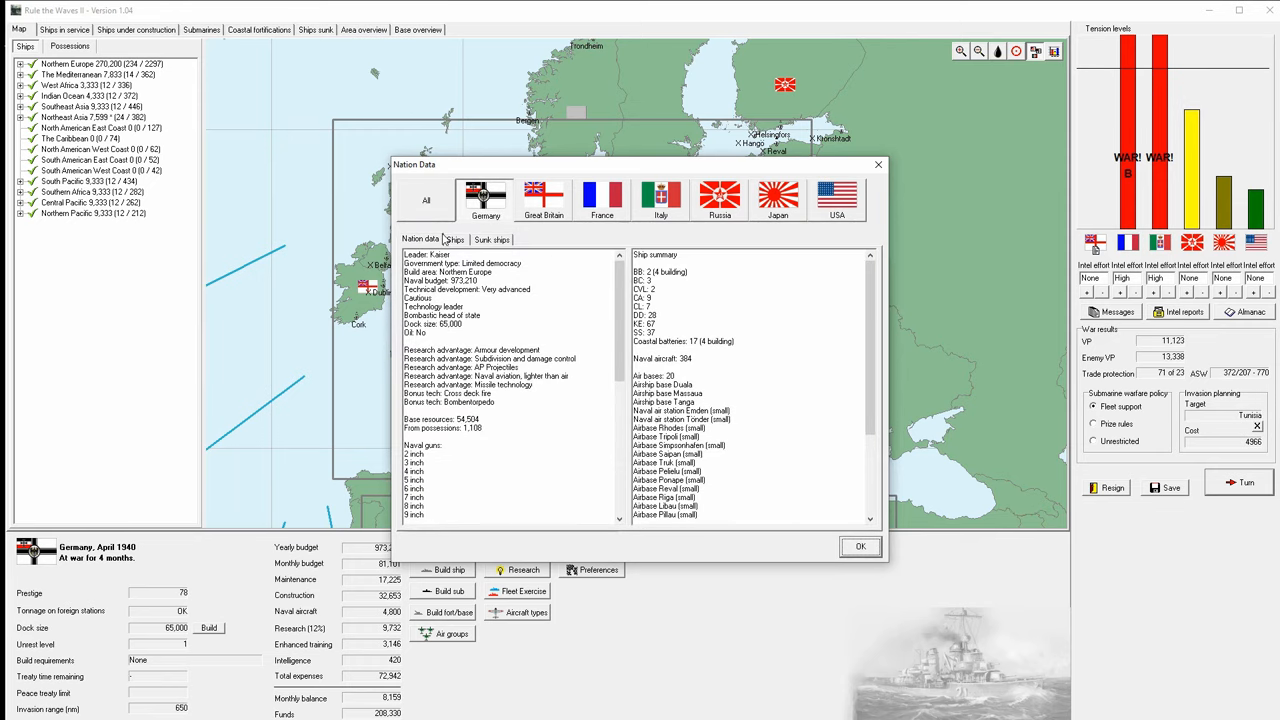
left_click(454, 239)
double_click(468, 279)
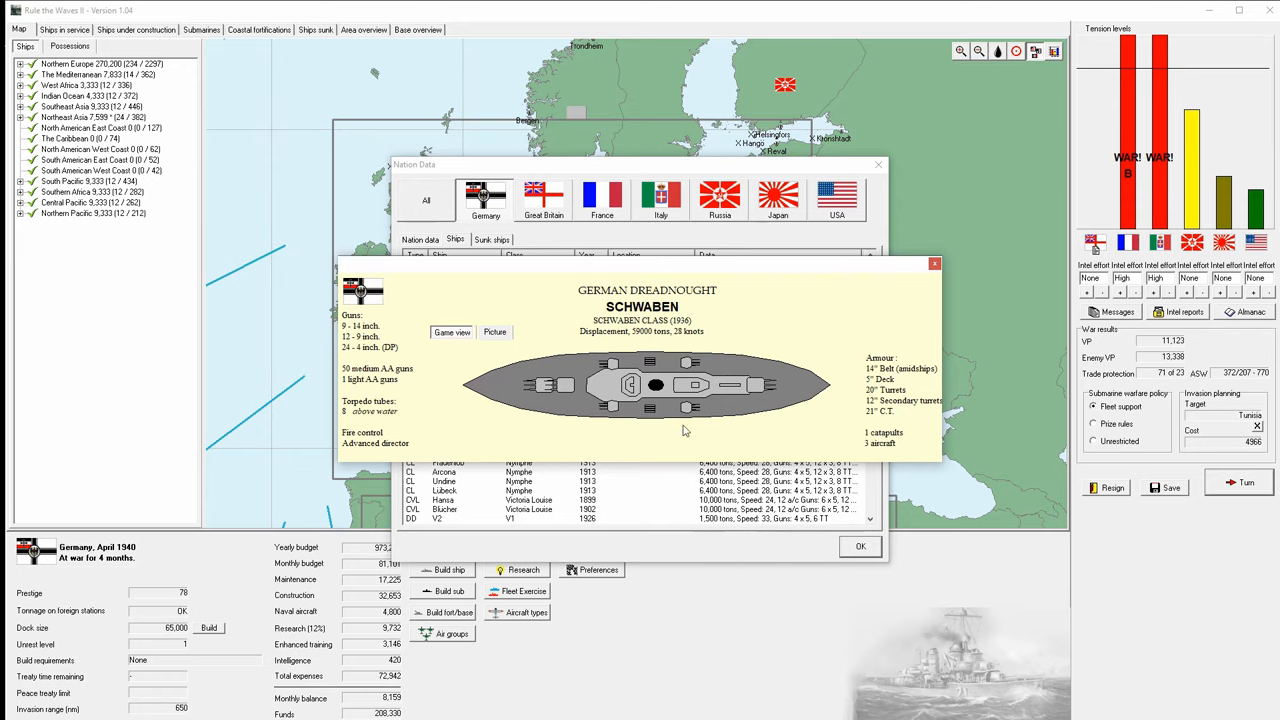
left_click(936, 265)
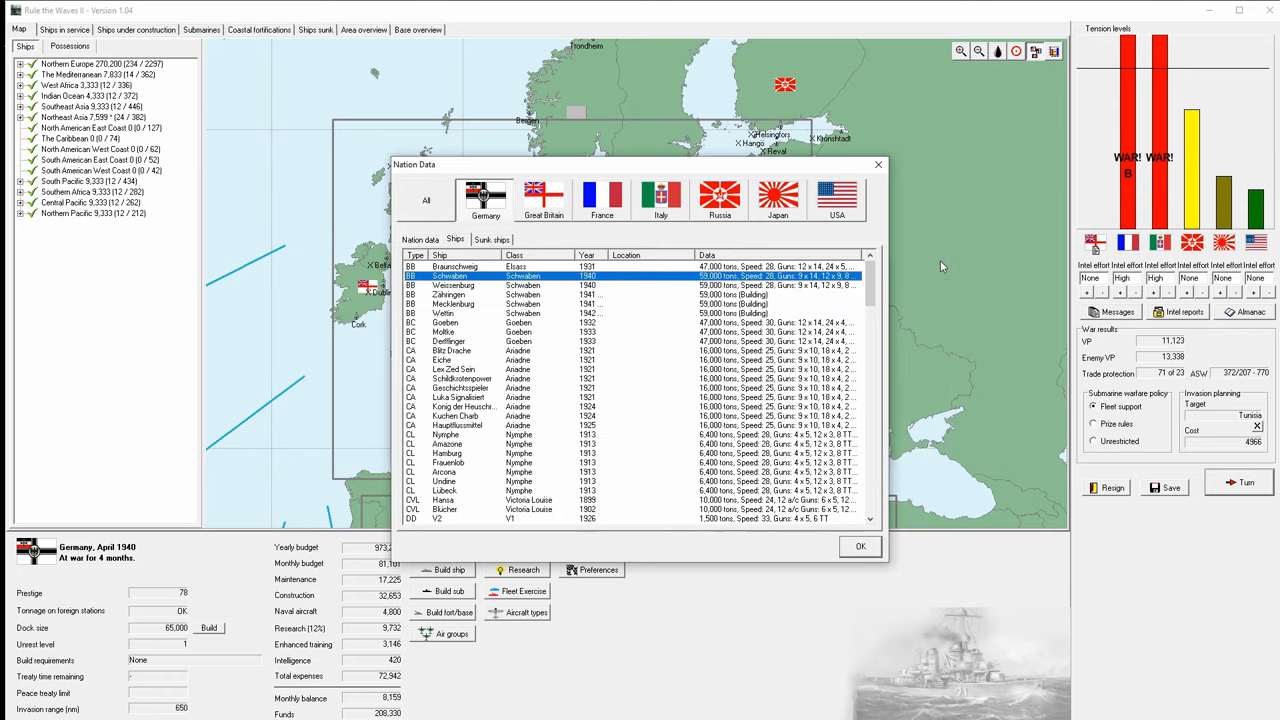
left_click(858, 548)
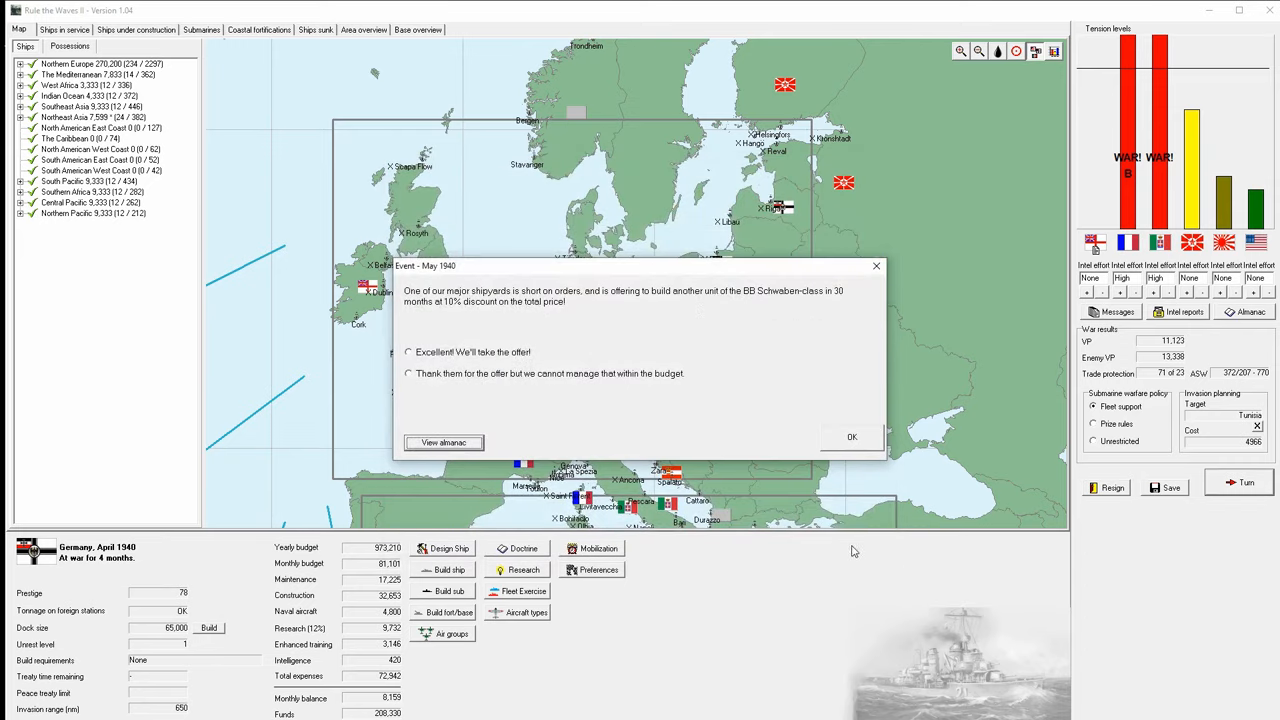
- Take the shipyard's offer and confirm the new Schwaben-class battleship Lothringen
left_click(470, 352)
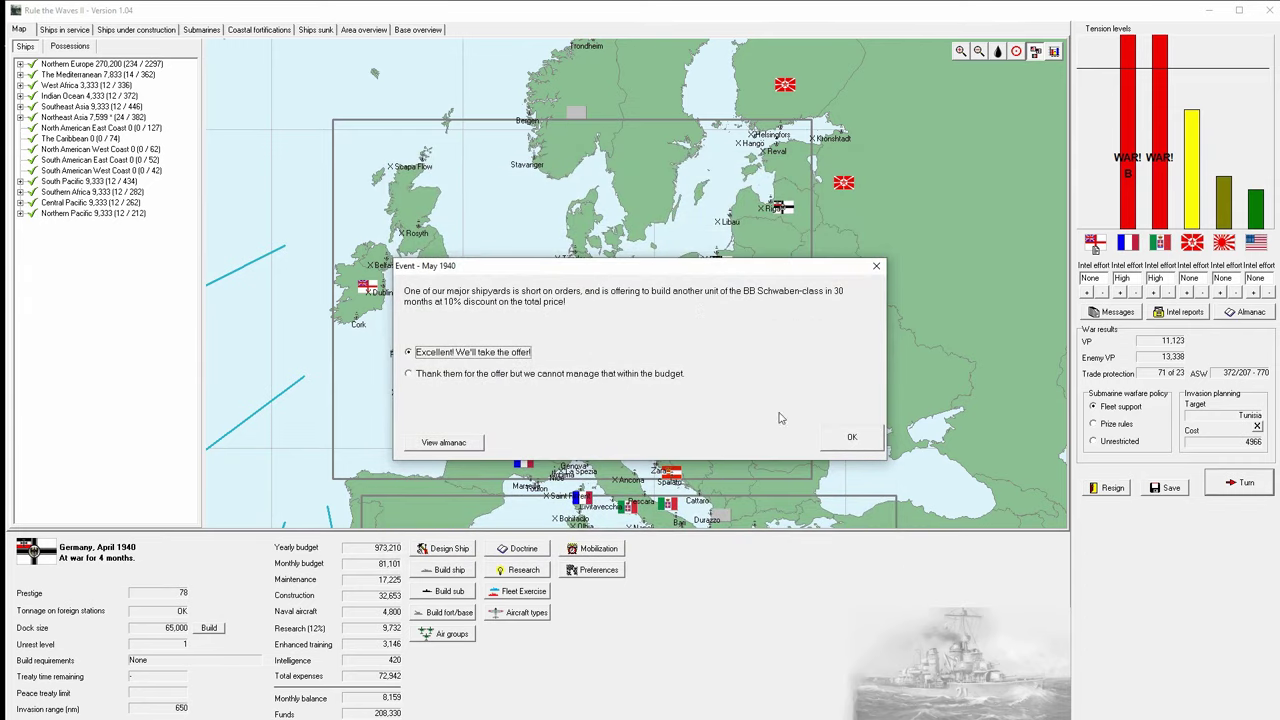
left_click(852, 437)
left_click(613, 385)
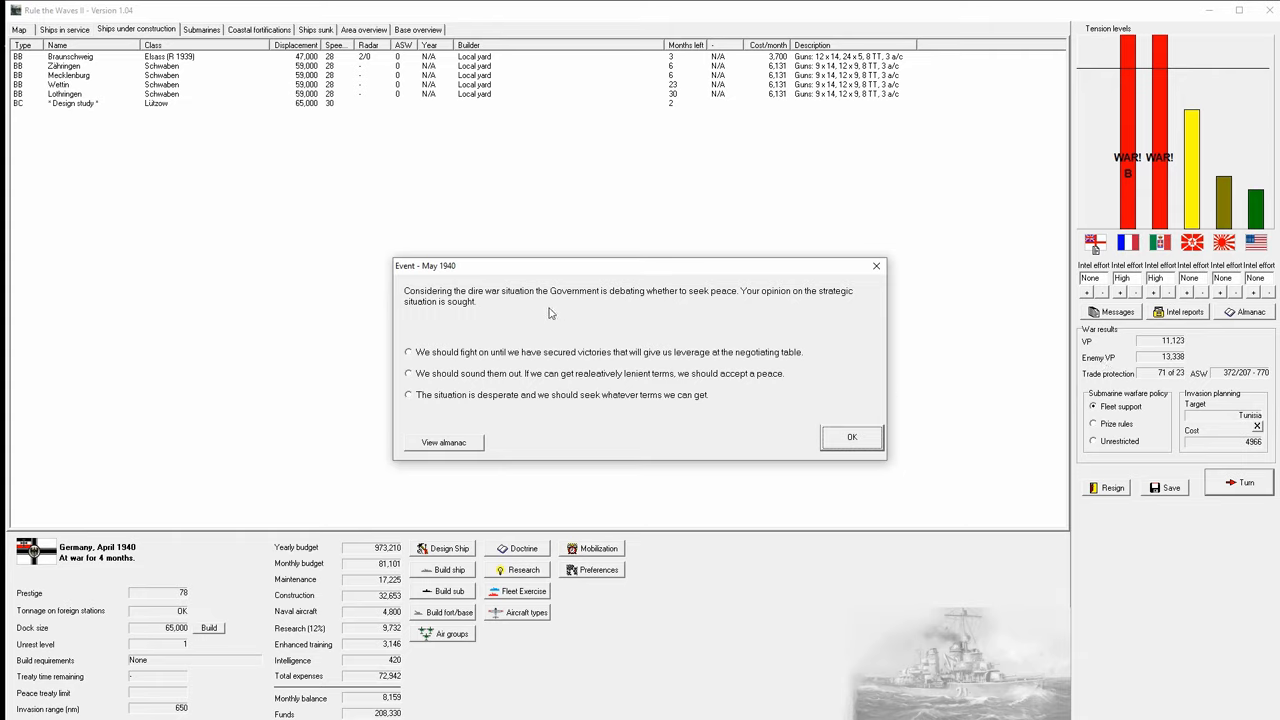
- Advise the government to fight on for better peace terms
left_click(537, 356)
left_click(852, 437)
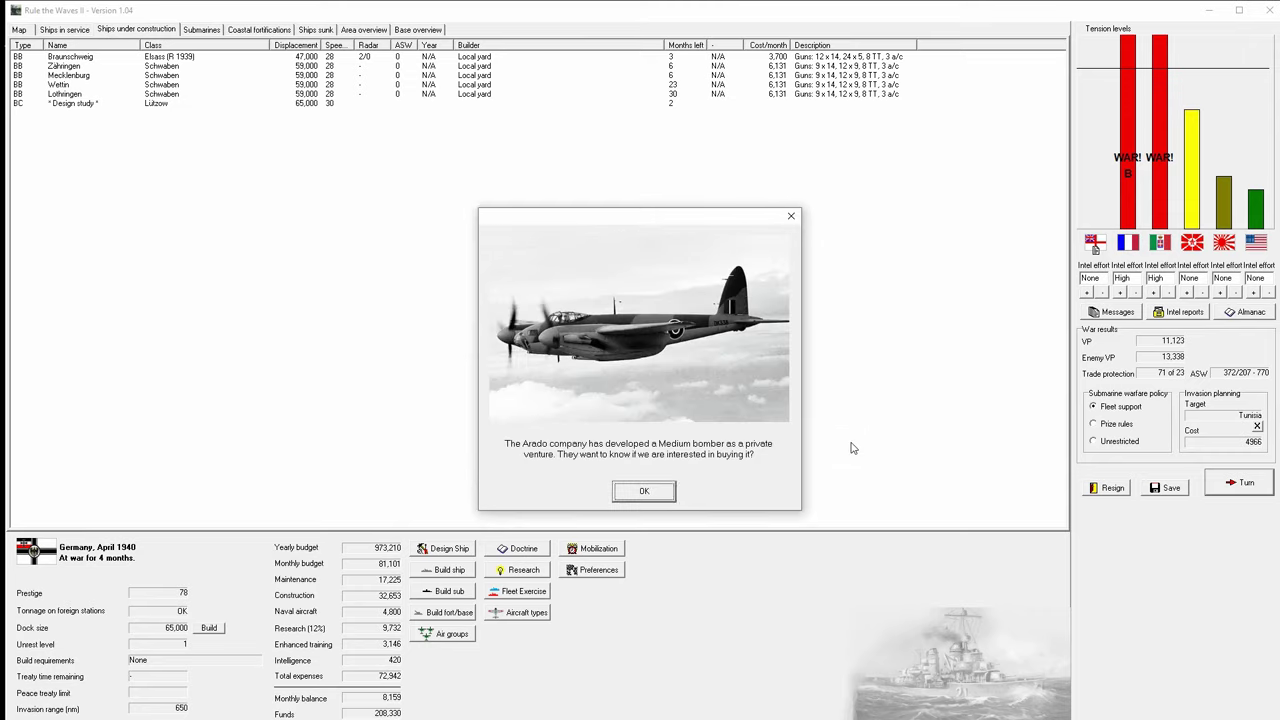
- Acknowledge the bomber proposal and continue developing the Arado Ar 225
left_click(645, 495)
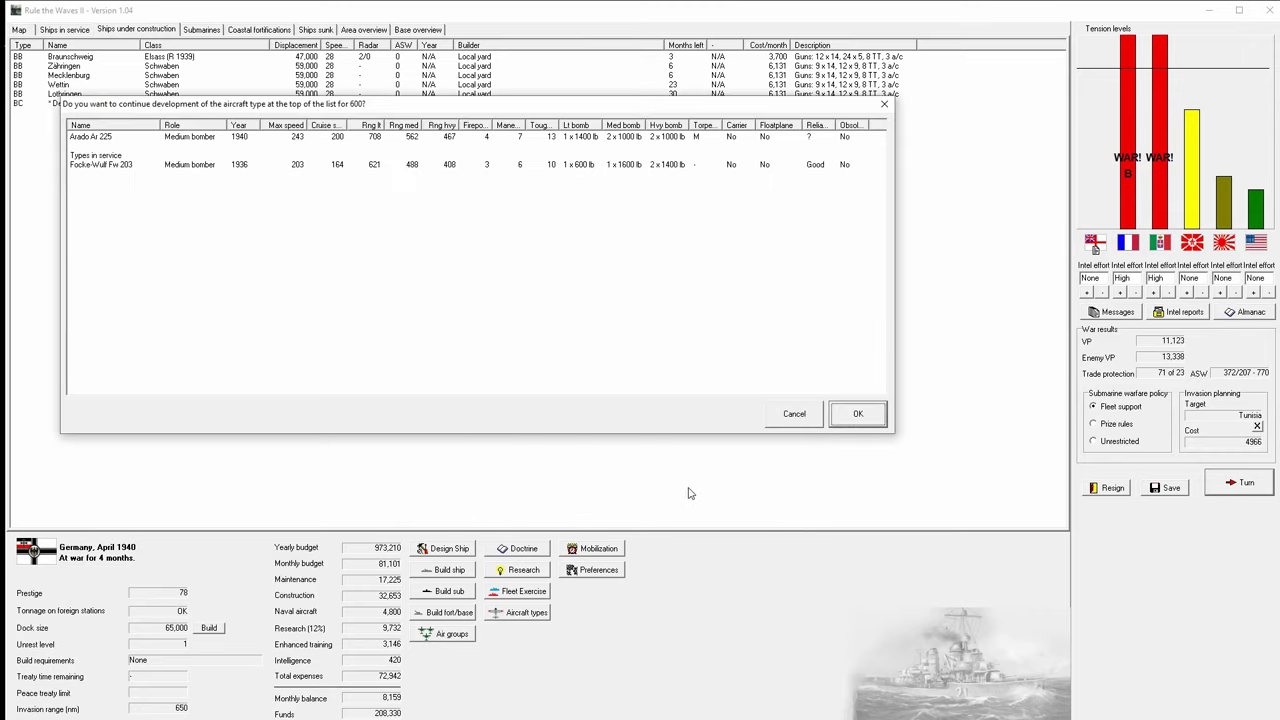
left_click(174, 139)
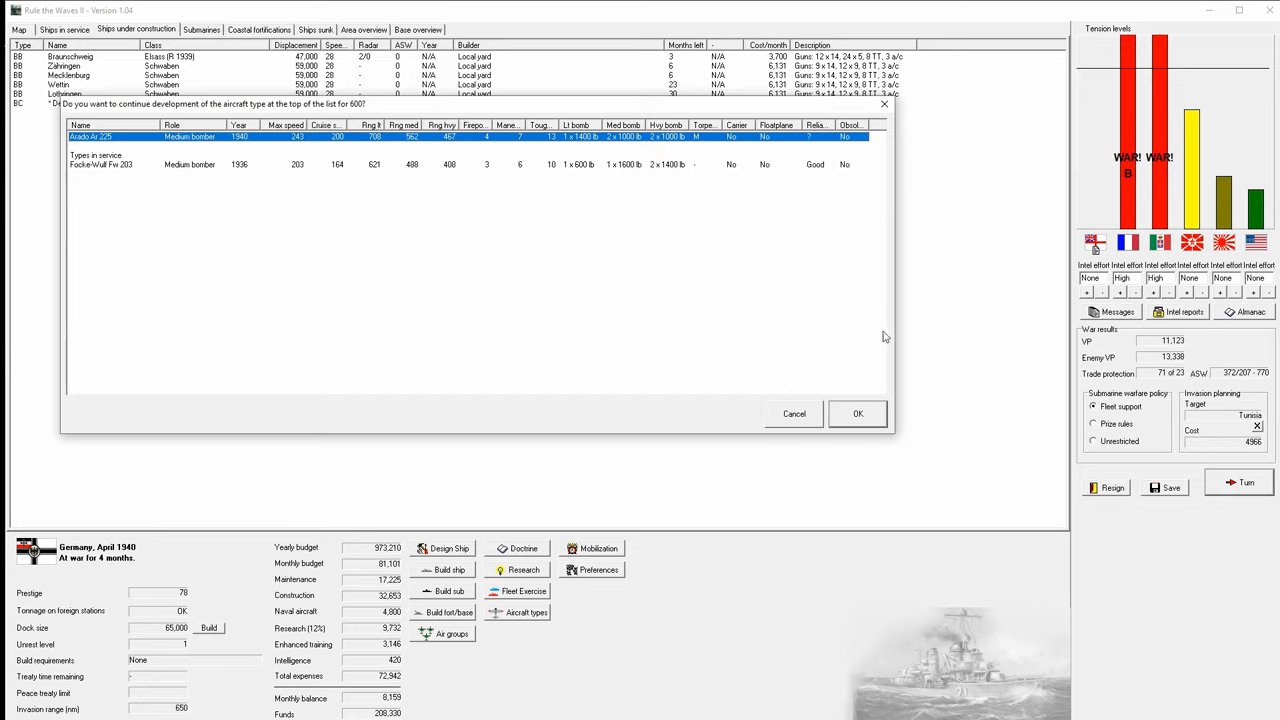
left_click(858, 413)
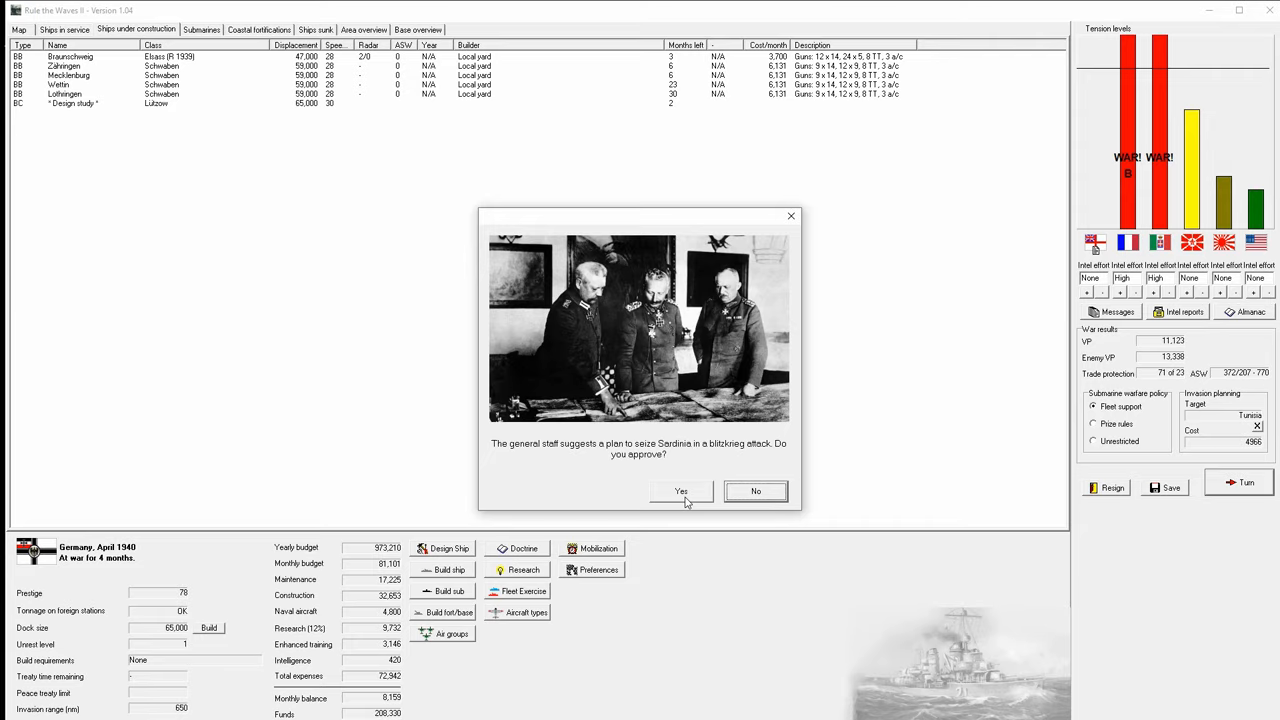
- Approve the Sardinia blitzkrieg and acknowledge the occupation, torpedo report, Oberweser loss and submarine summary
left_click(682, 491)
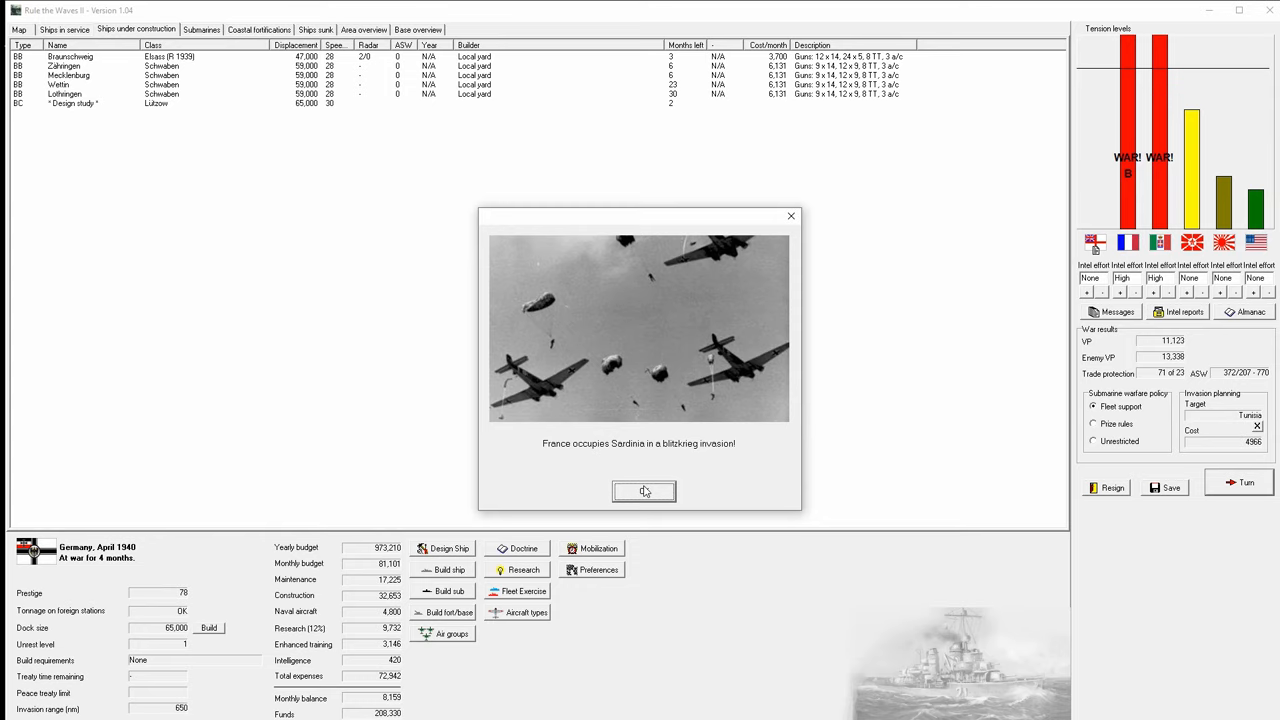
left_click(645, 491)
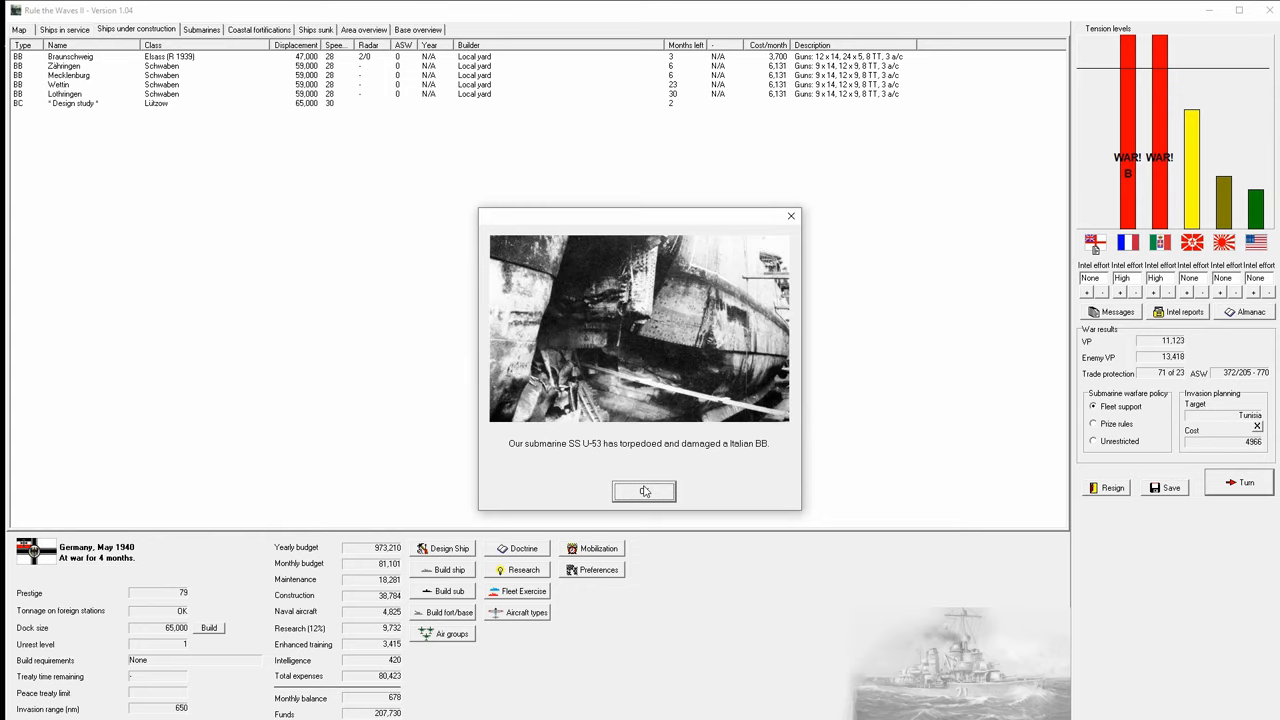
left_click(645, 491)
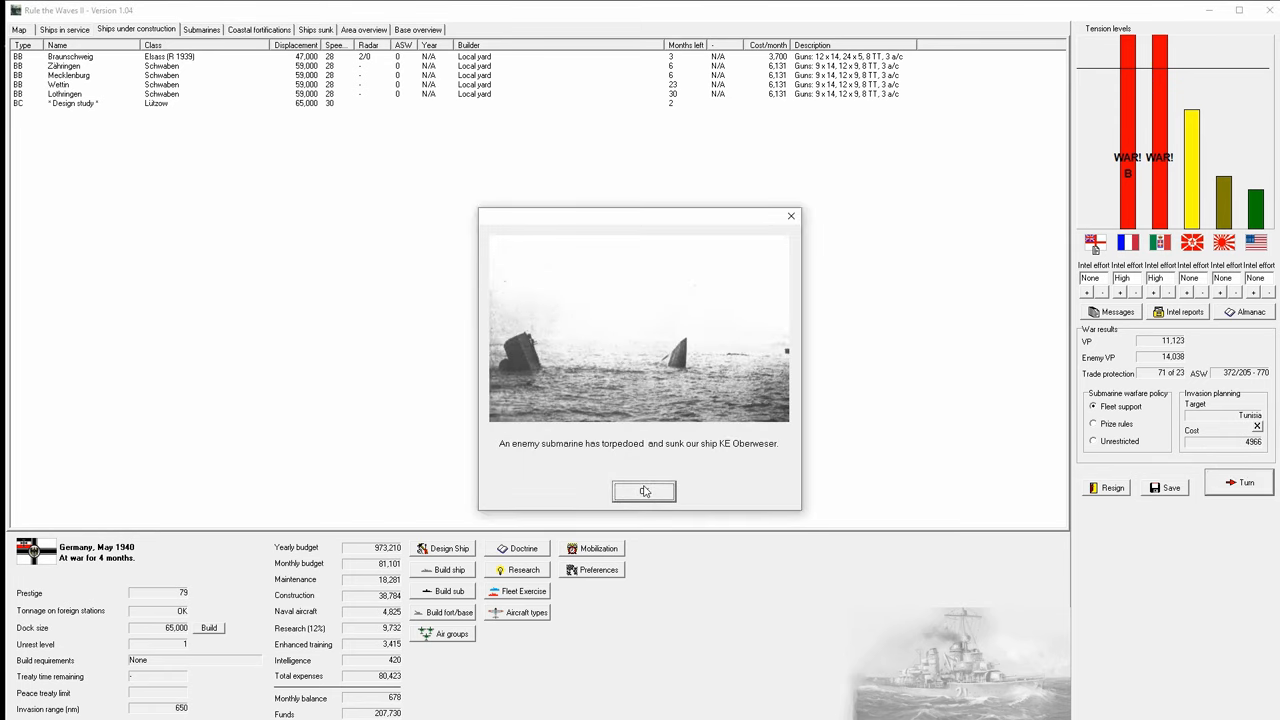
left_click(645, 491)
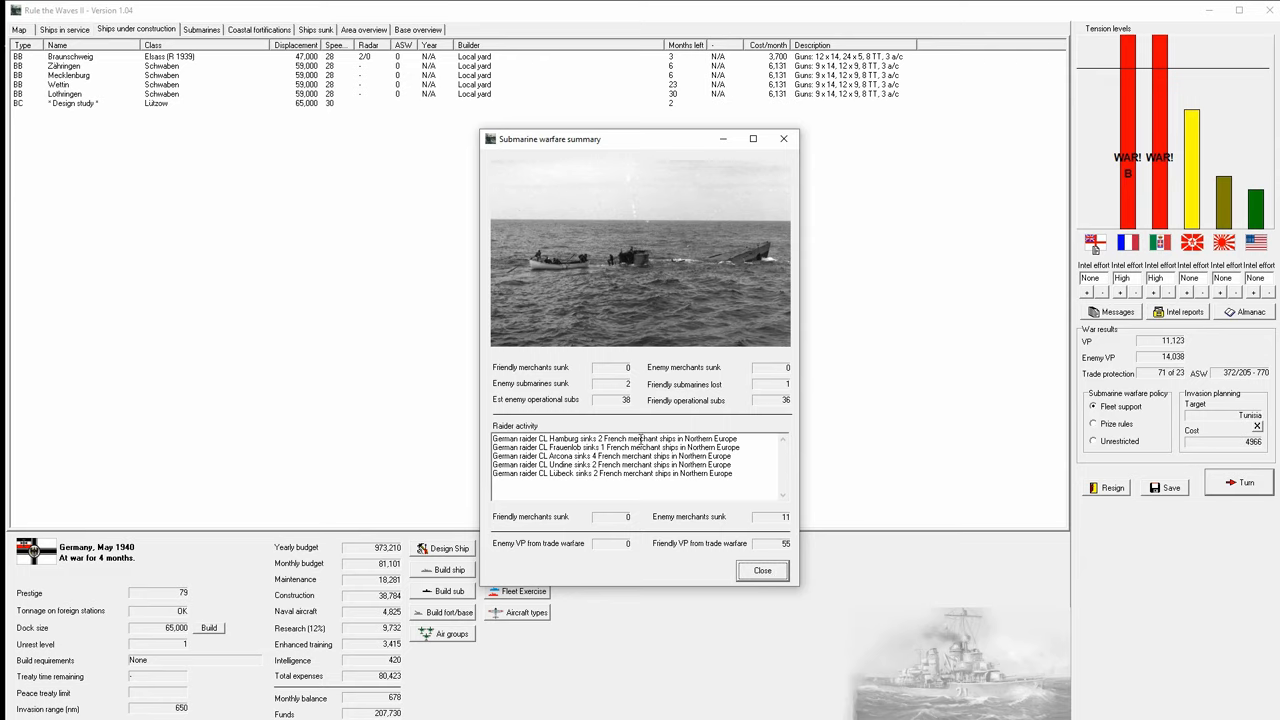
left_click(762, 570)
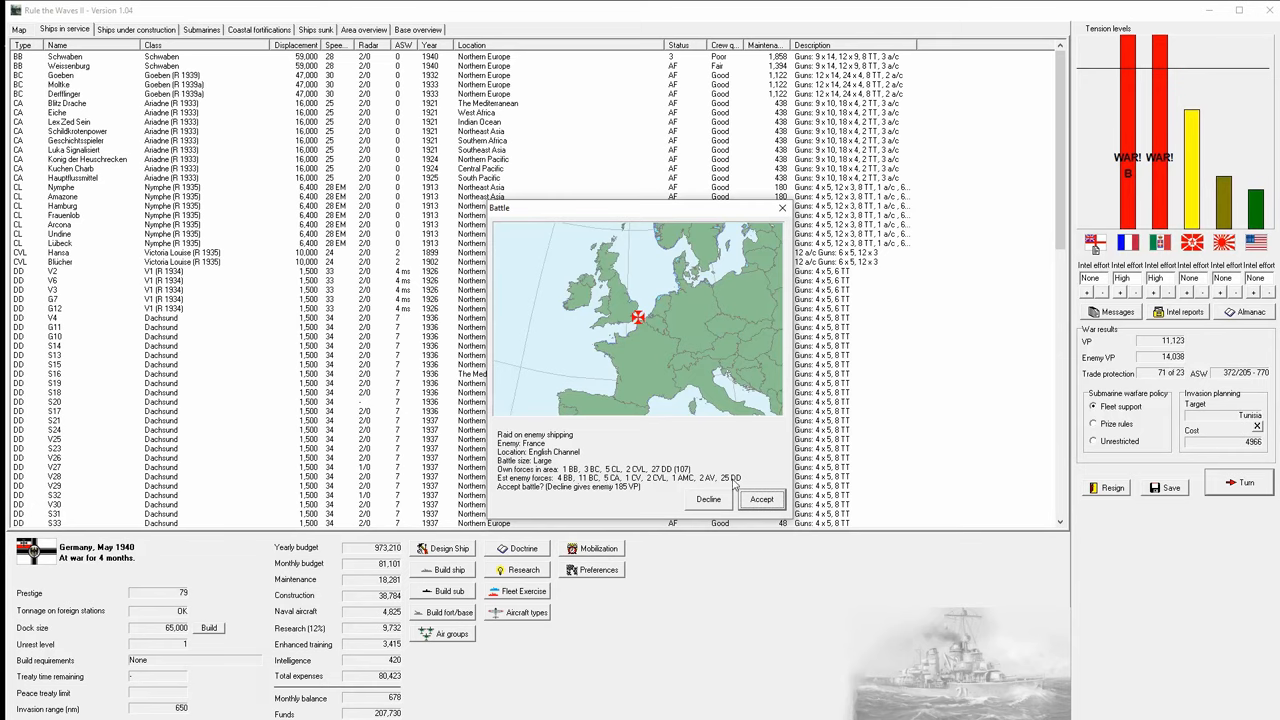
- Accept the Channel battle with land-based air attacking enemy ships near the objective
left_click(763, 500)
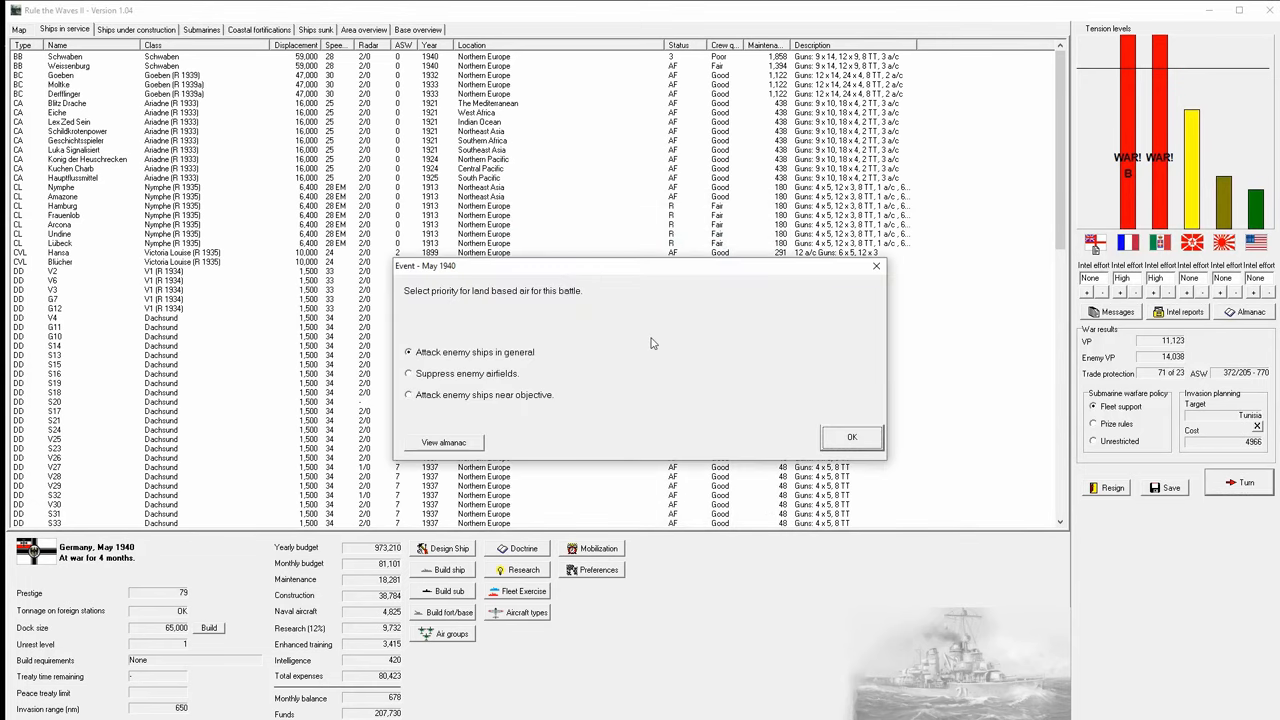
left_click(505, 396)
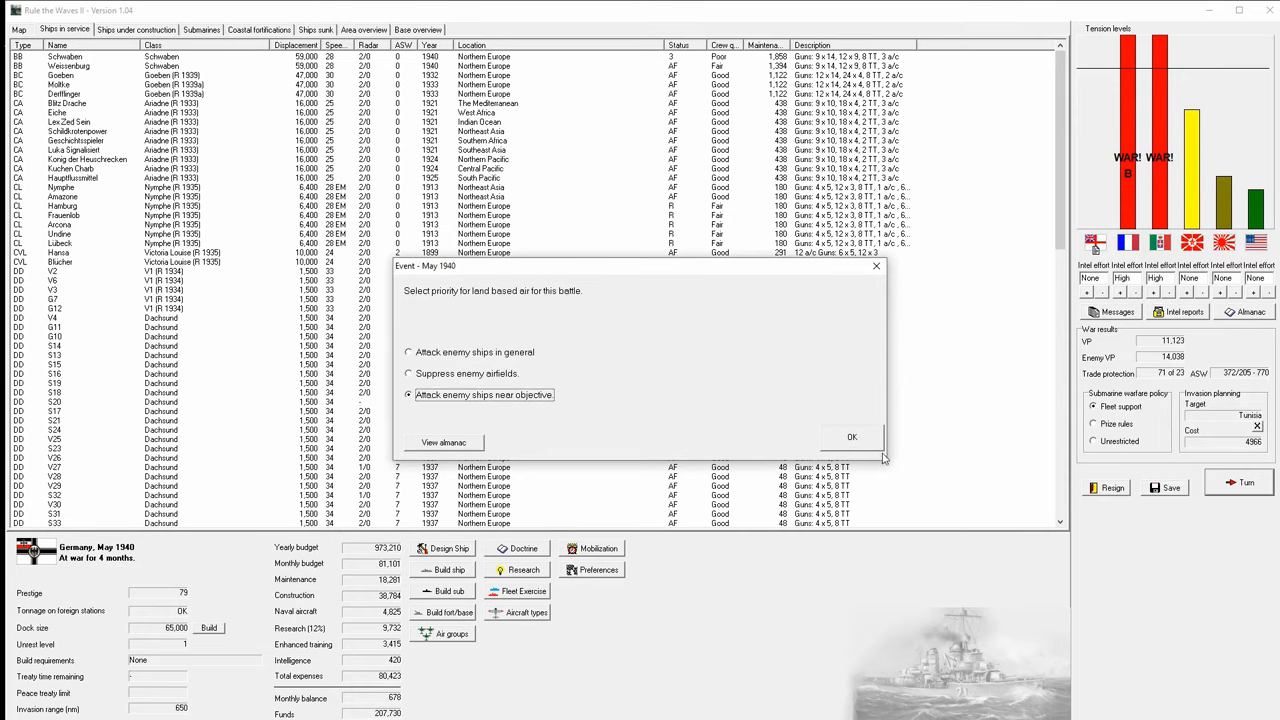
left_click(852, 437)
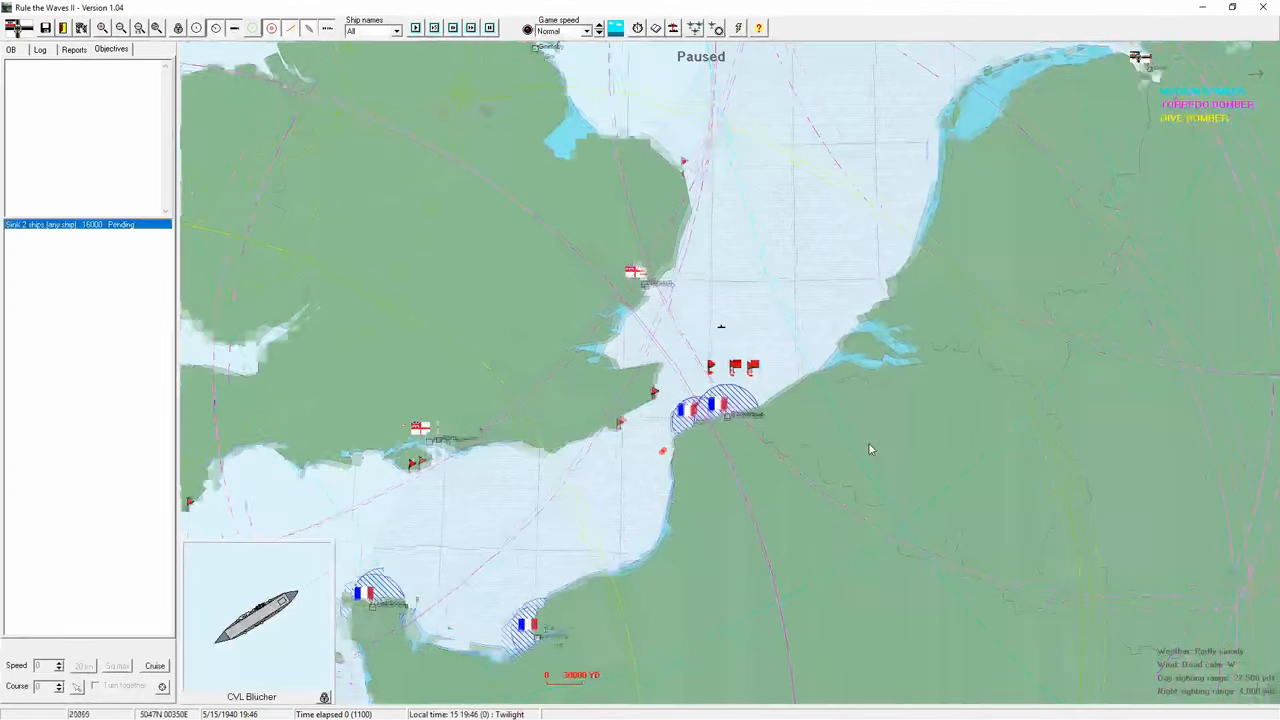
scroll(868, 449, "up", 4)
scroll(845, 419, "up", 4)
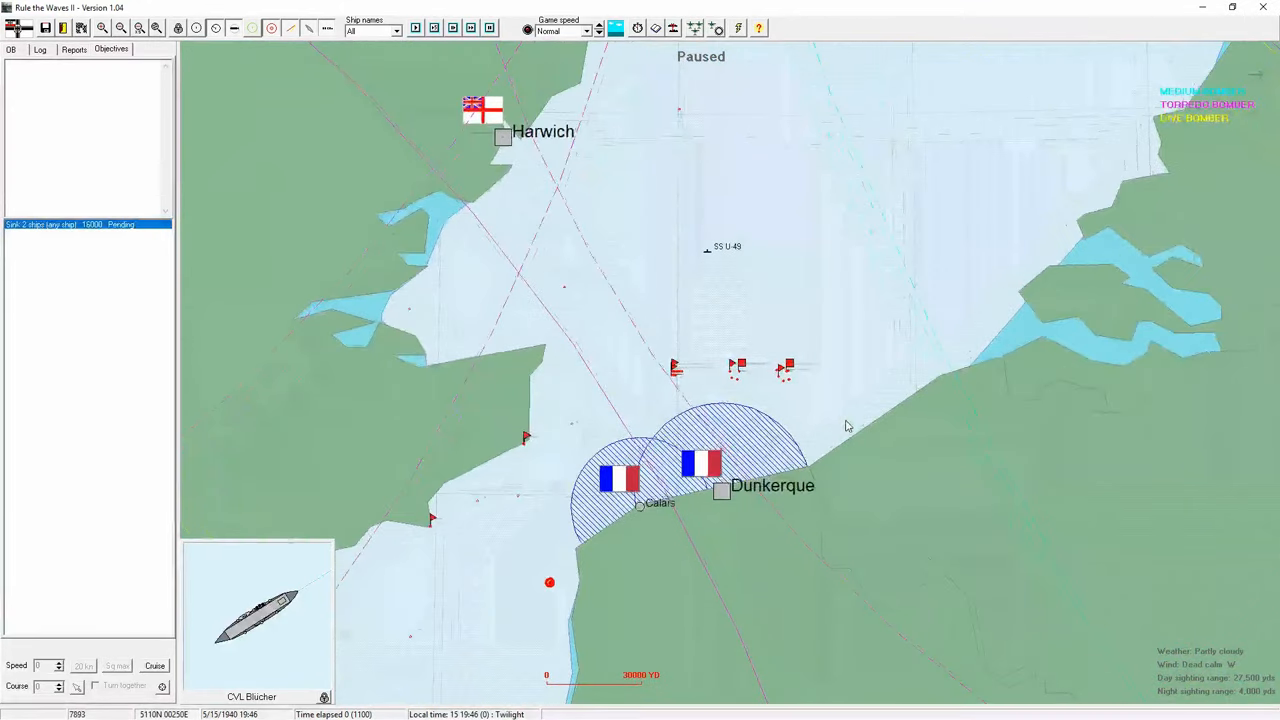
scroll(847, 426, "up", 2)
scroll(847, 426, "up", 2)
scroll(847, 426, "up", 2)
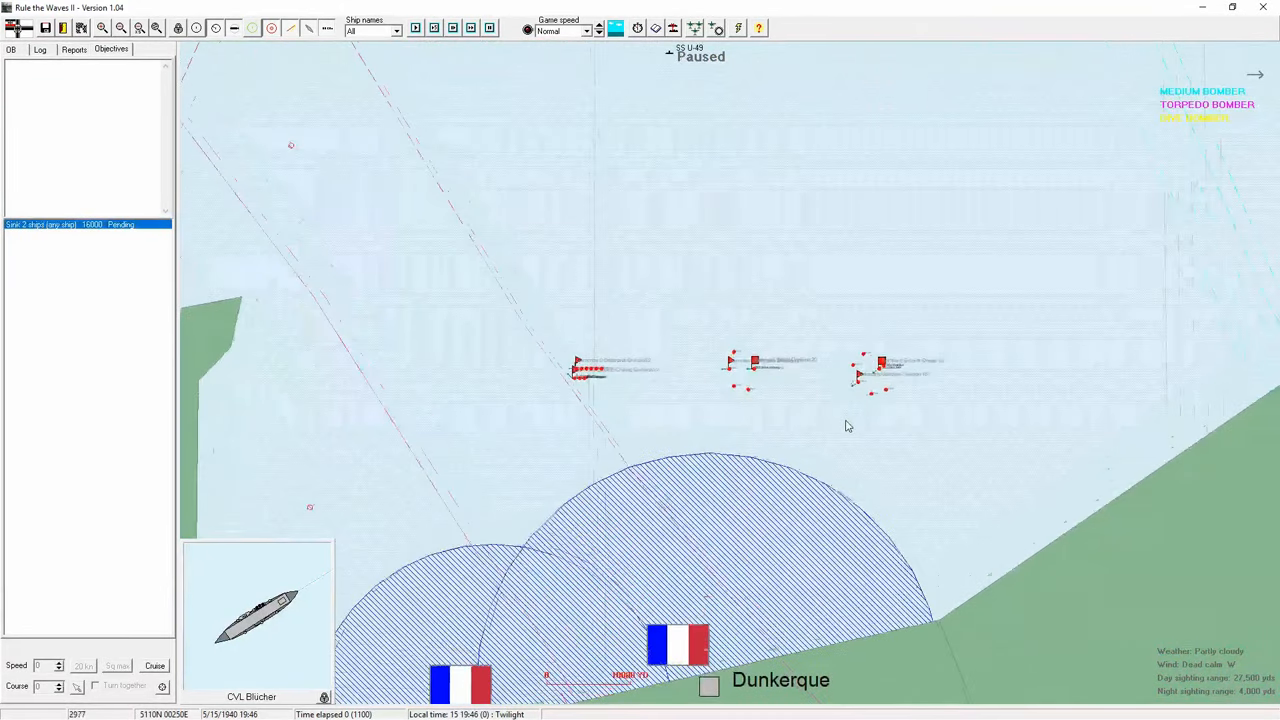
scroll(847, 426, "up", 2)
scroll(847, 426, "up", 2)
scroll(880, 420, "up", 2)
scroll(900, 418, "up", 2)
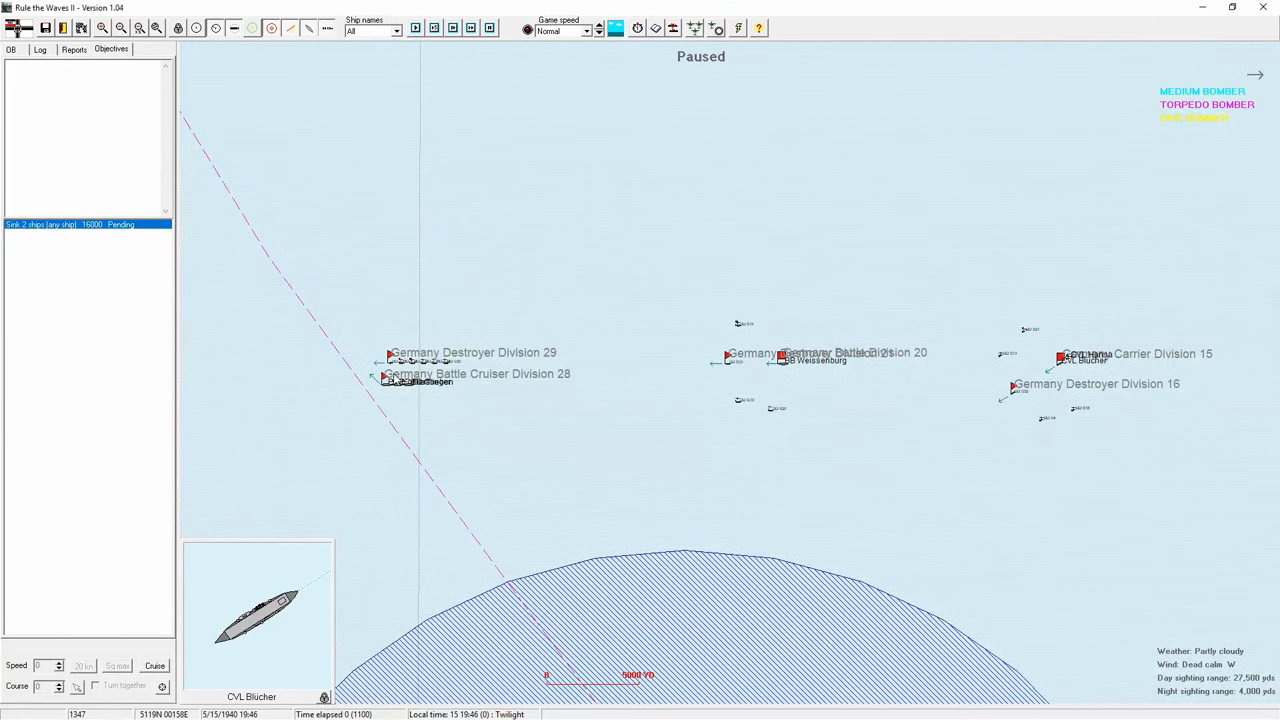
- Have Battle Cruiser Division 28 follow Battle Division 20 in the Core role
double_click(386, 383)
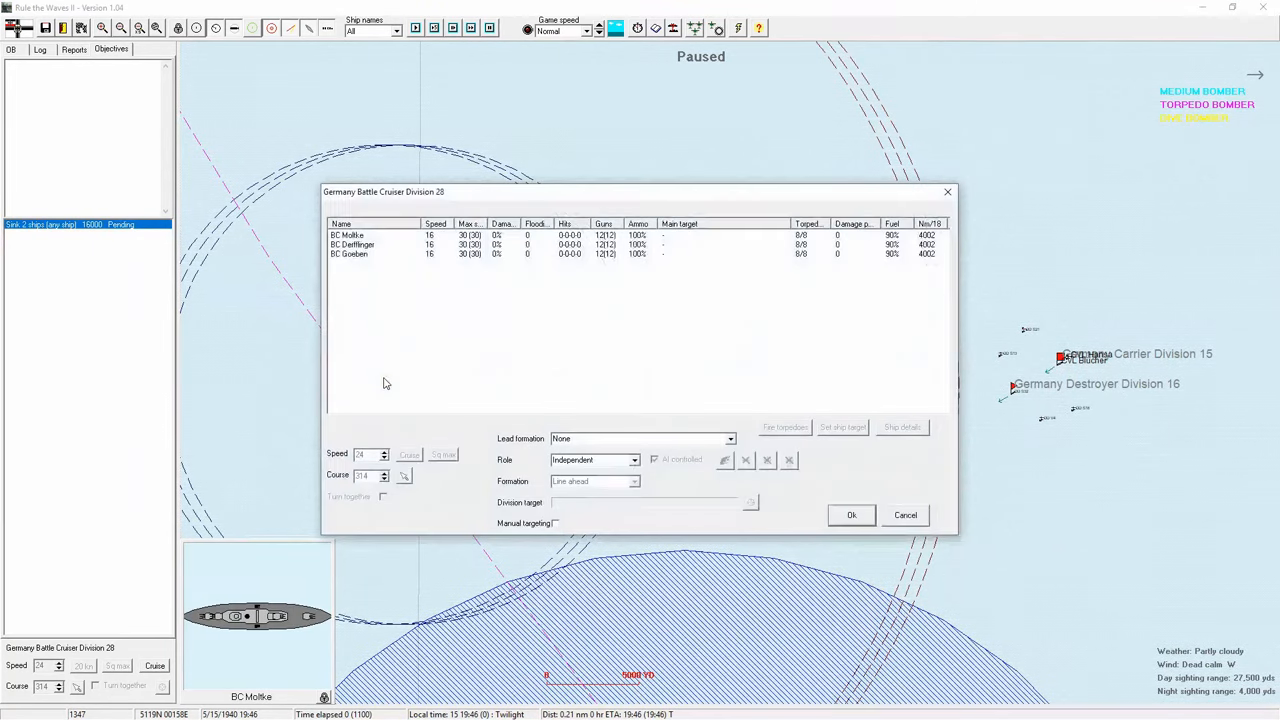
left_click(730, 439)
left_click(640, 451)
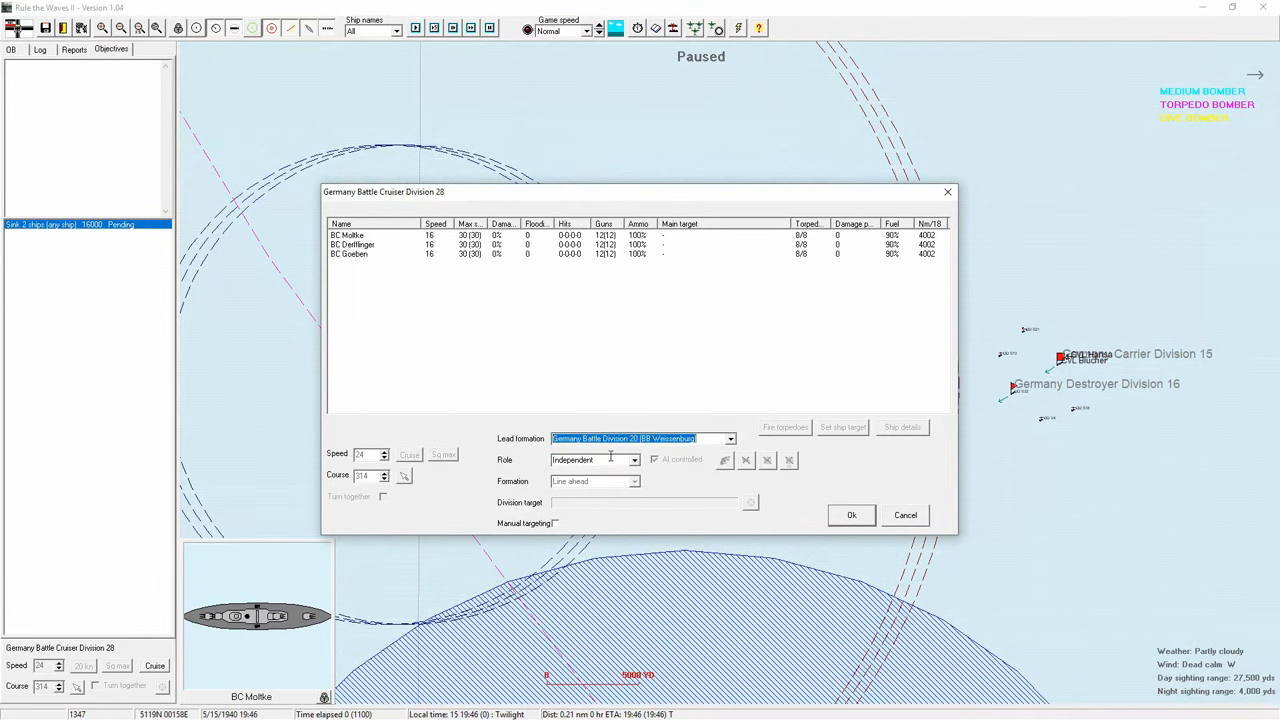
left_click(590, 480)
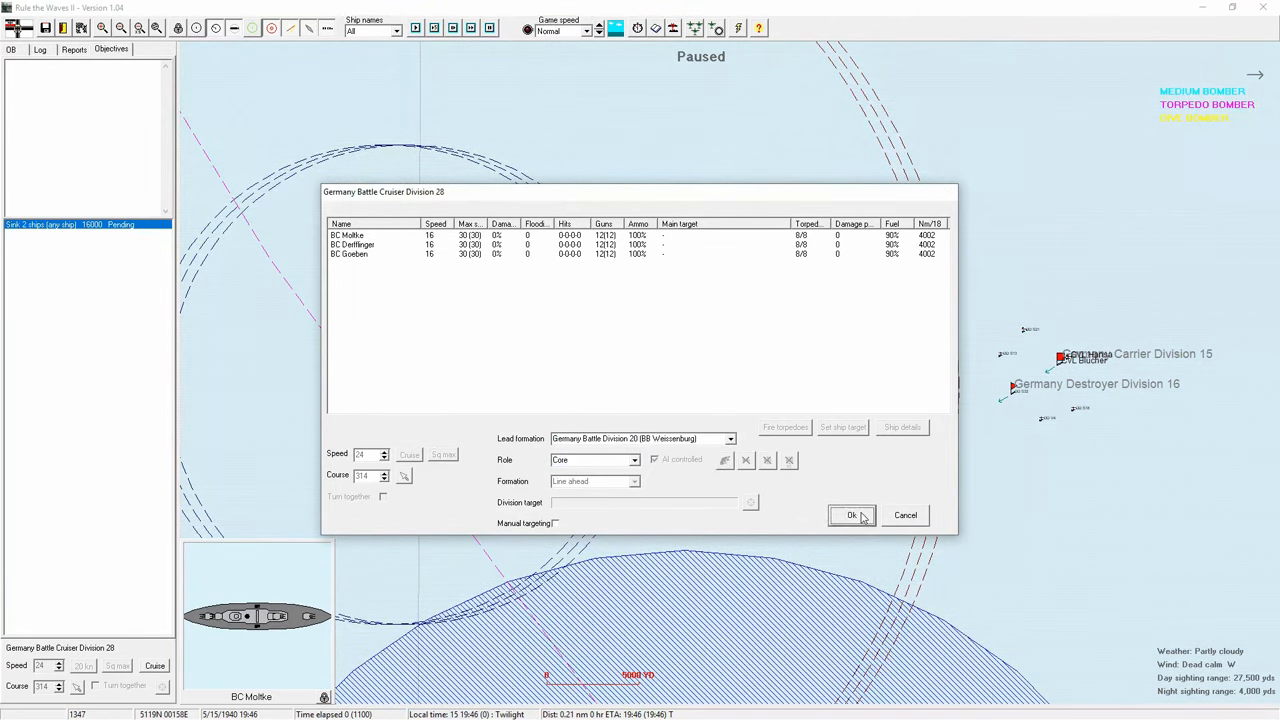
left_click(851, 515)
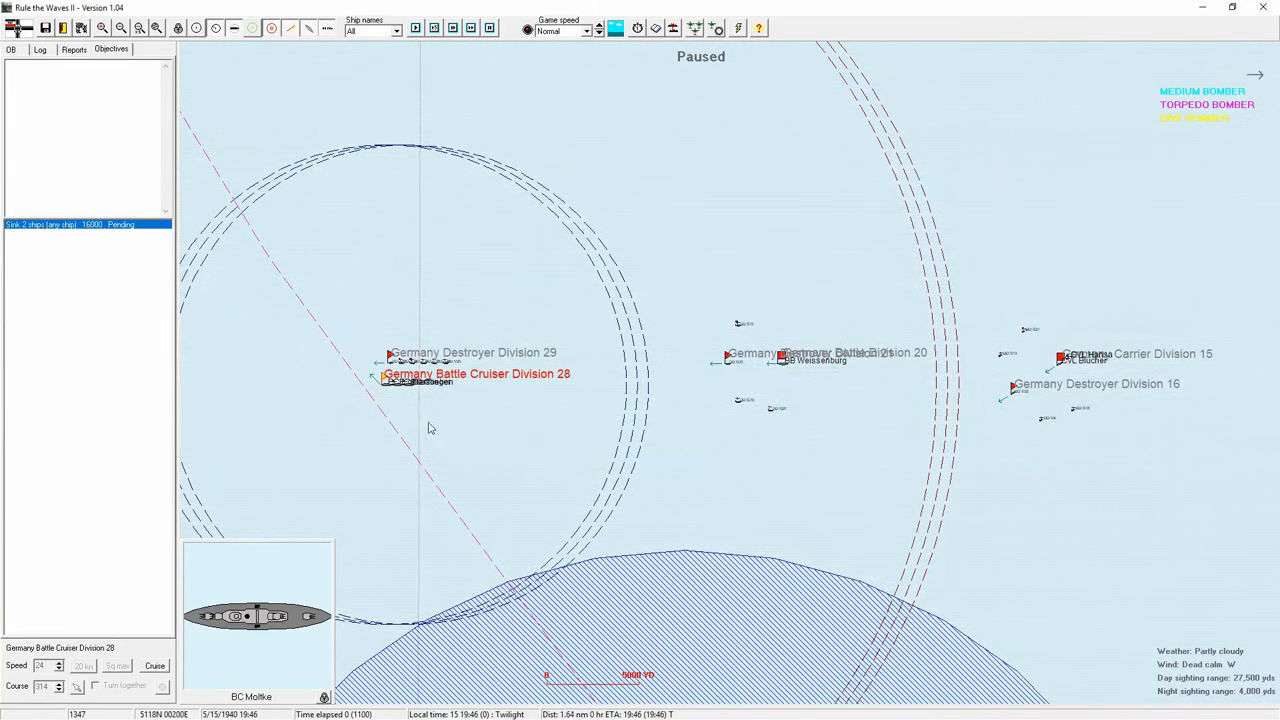
- Give Destroyer Division 21 the Support role
double_click(729, 361)
left_click(634, 460)
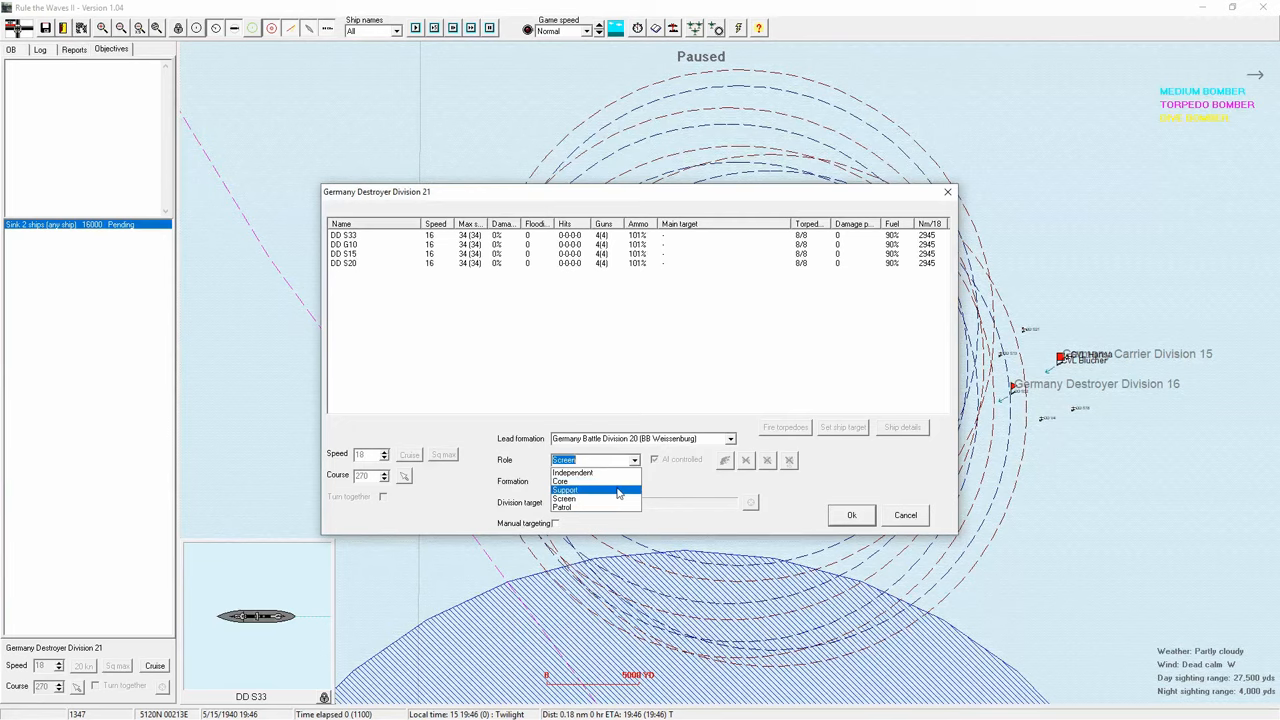
left_click(590, 482)
left_click(847, 515)
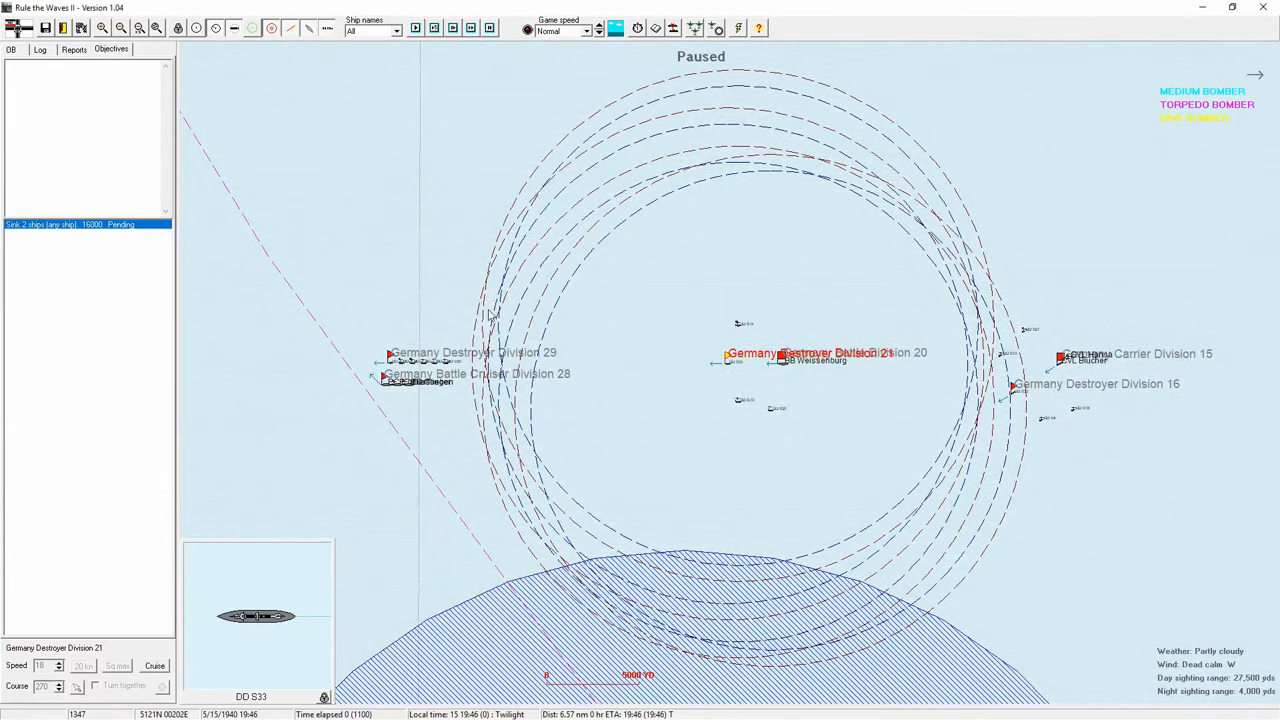
- Check Destroyer Division 29's orders unchanged, then select Battle Division 20 and Carrier Division 15
double_click(390, 354)
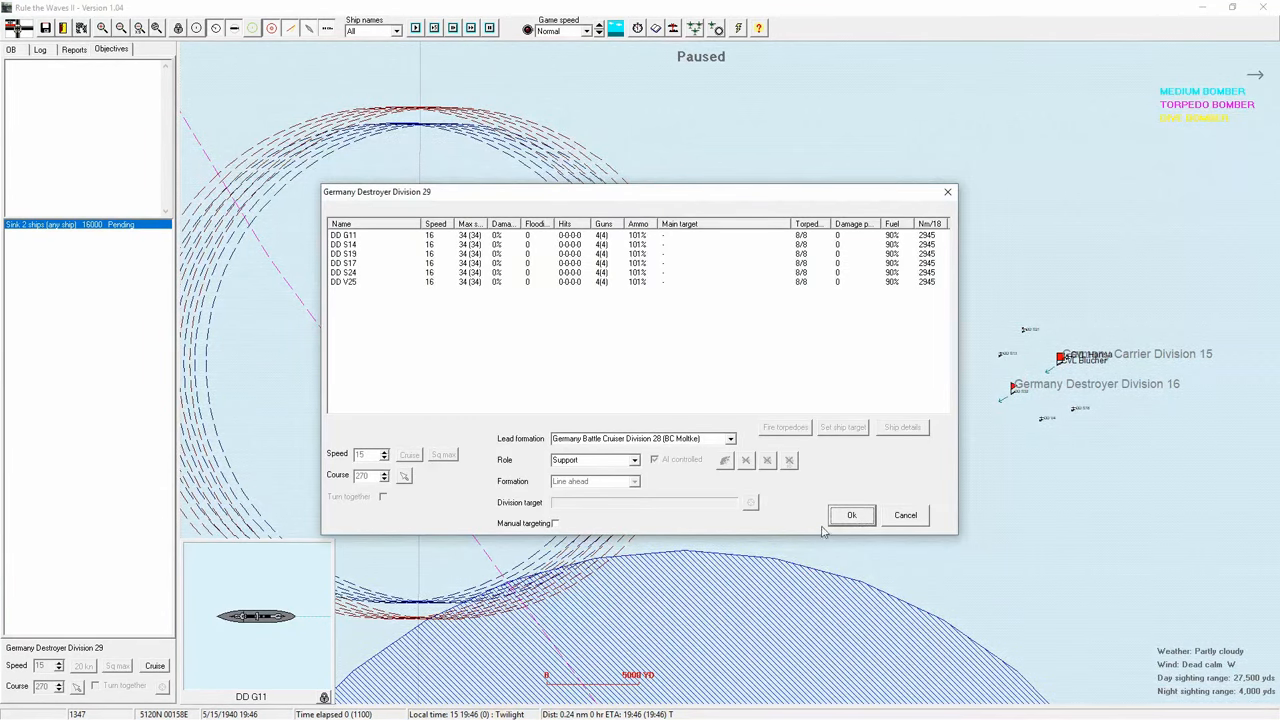
left_click(904, 515)
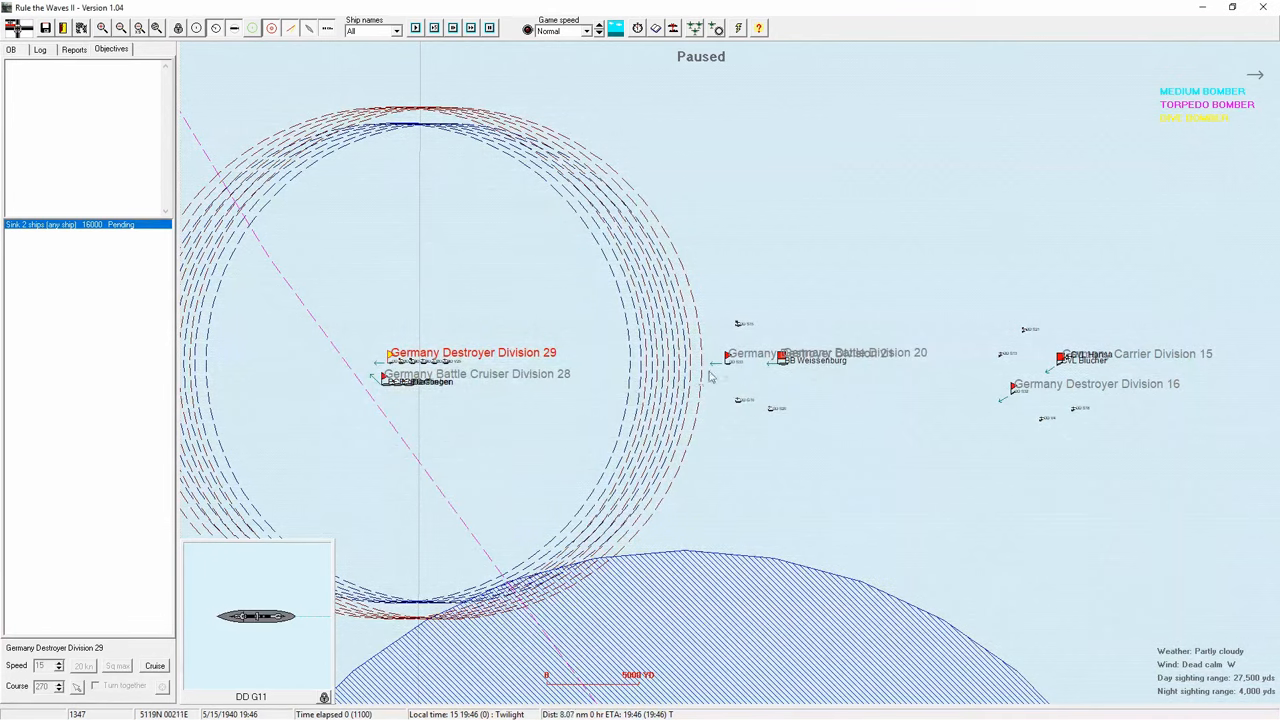
left_click(782, 357)
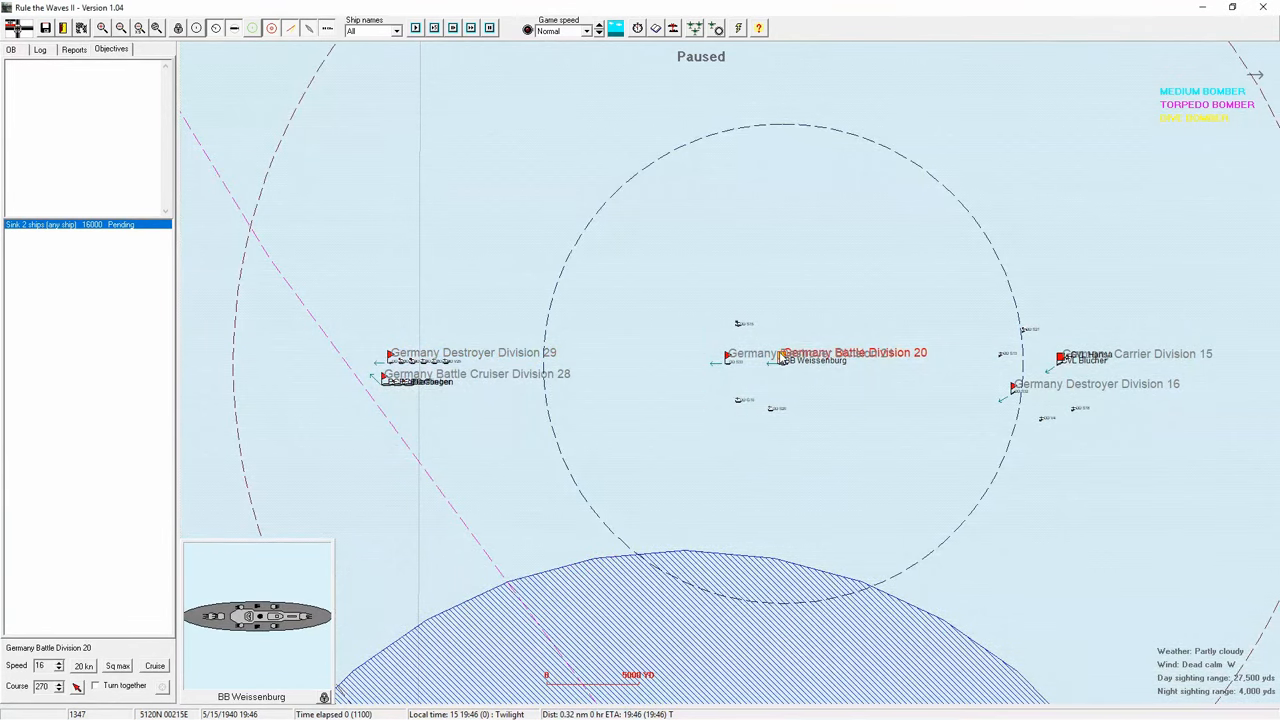
left_click(1062, 358)
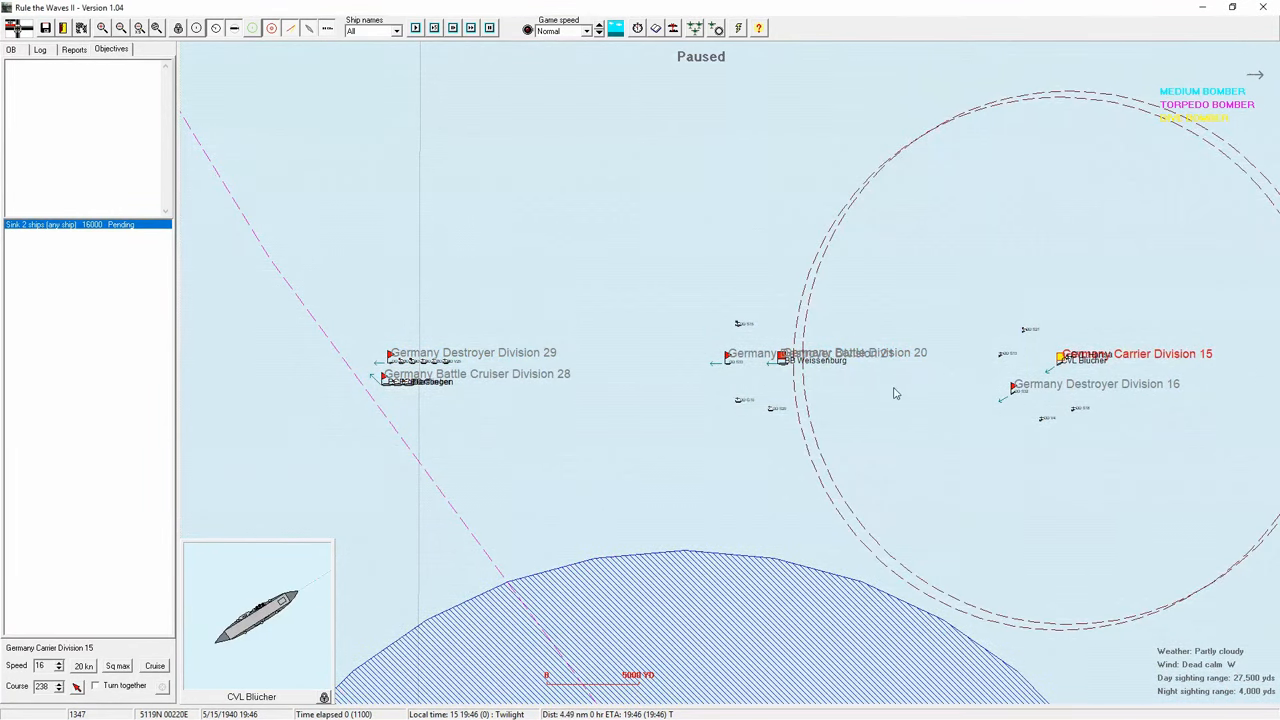
scroll(883, 390, "down", 3)
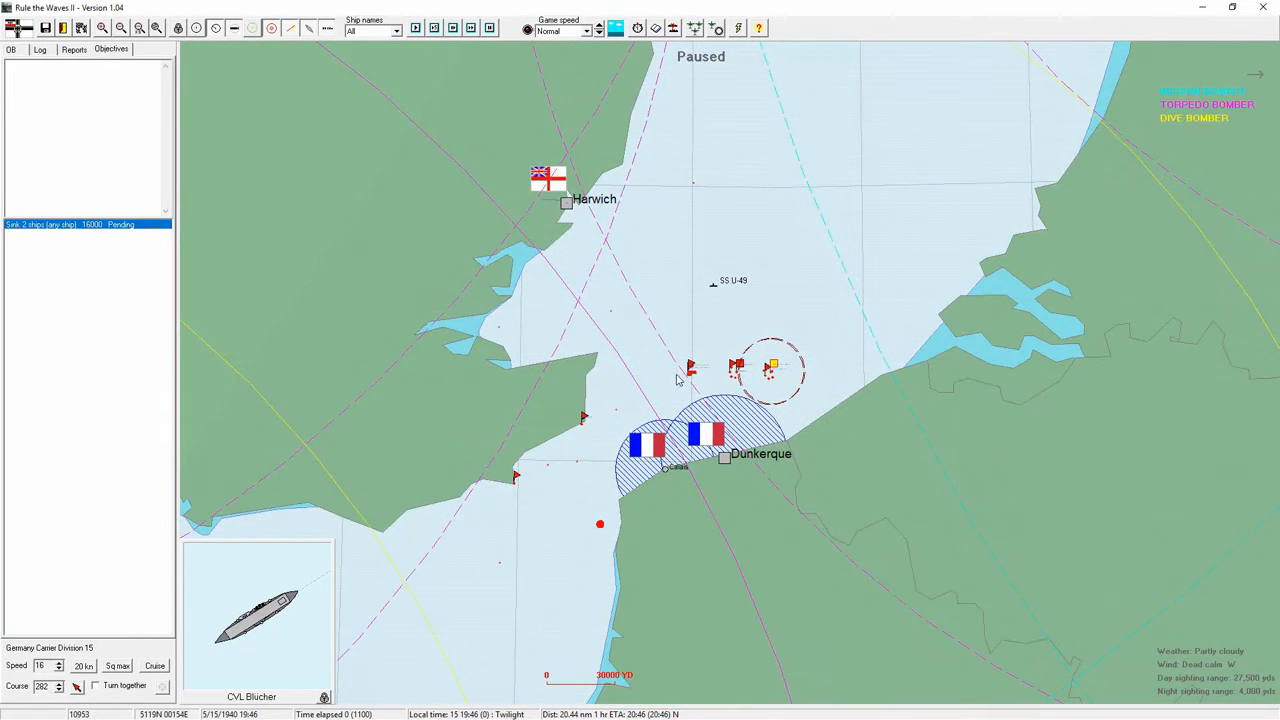
scroll(675, 377, "down", 5)
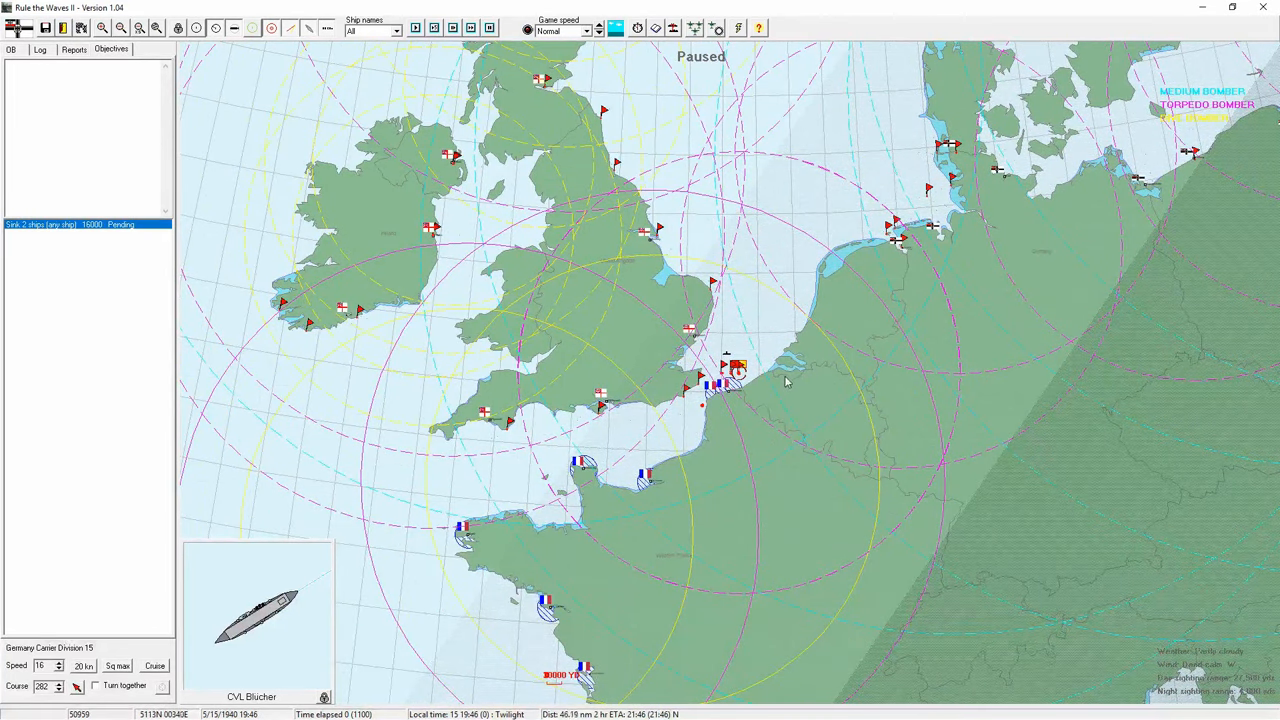
scroll(787, 380, "down", 3)
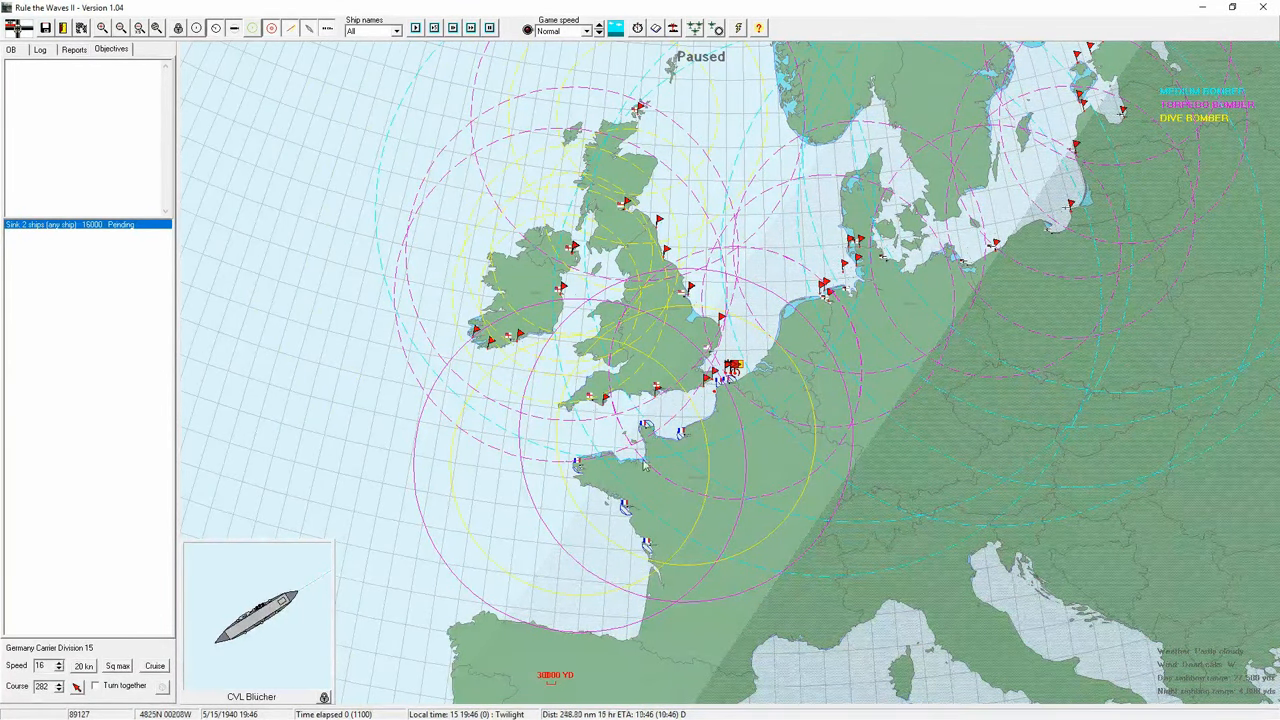
scroll(787, 380, "up", 3)
scroll(740, 360, "up", 3)
scroll(724, 337, "up", 3)
scroll(700, 380, "up", 3)
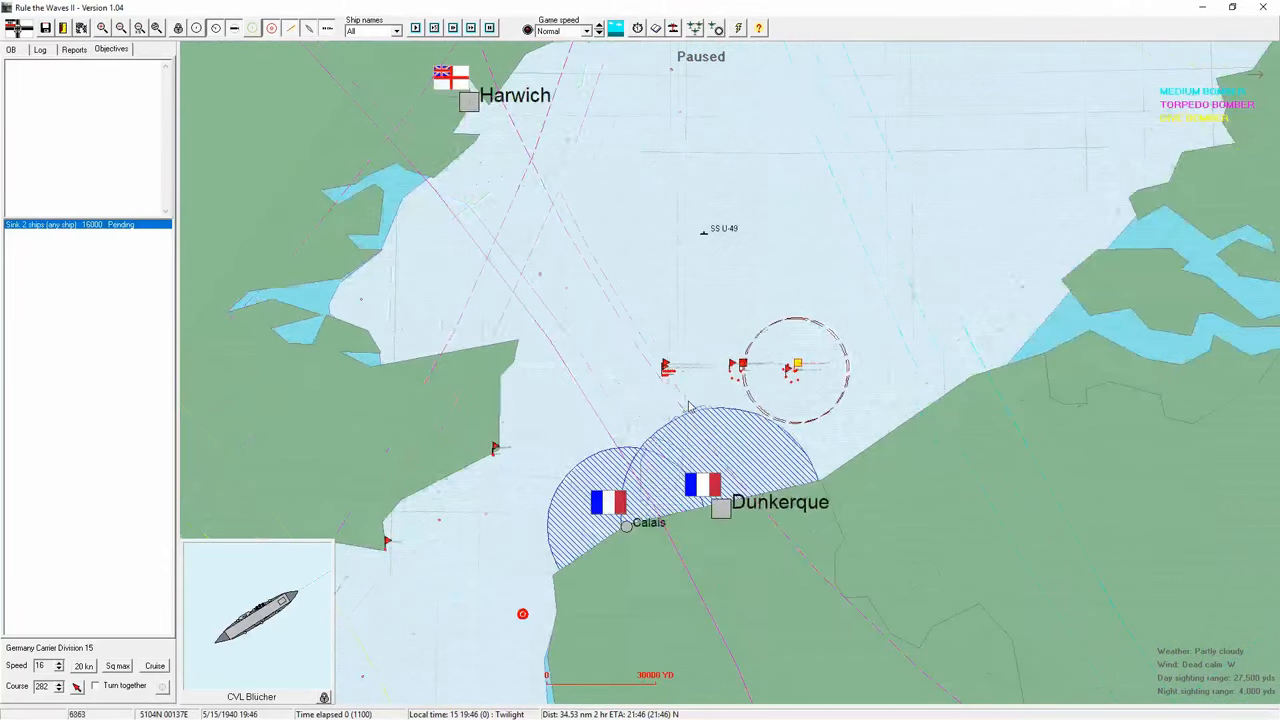
- Set the carrier force to heavy CAP with no air search, then select Weissenburg's battle division
left_click(720, 28)
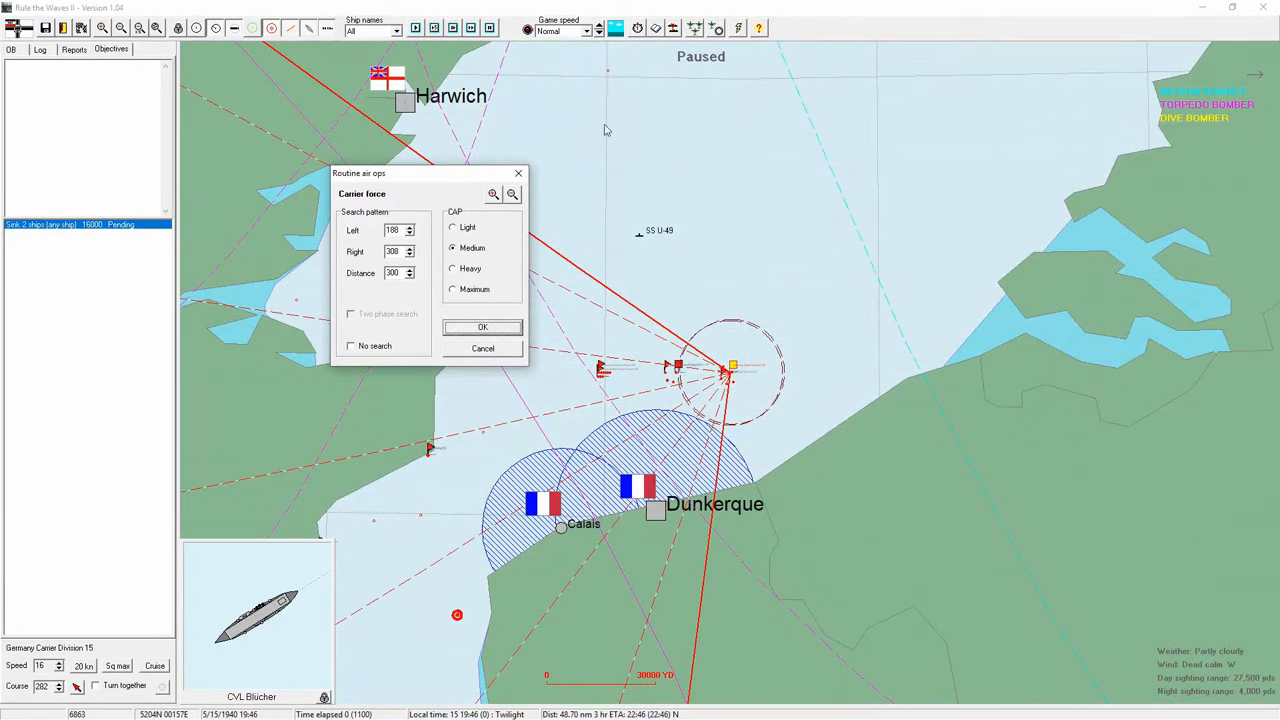
left_click(453, 269)
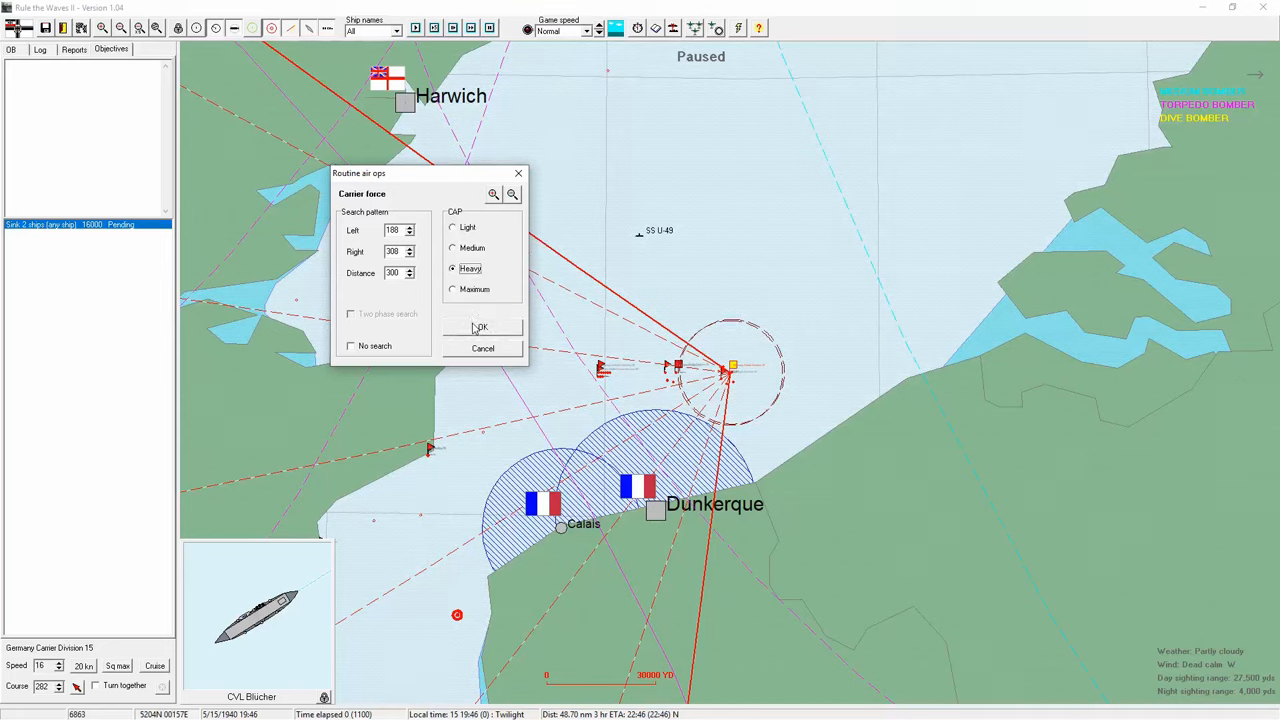
left_click(351, 346)
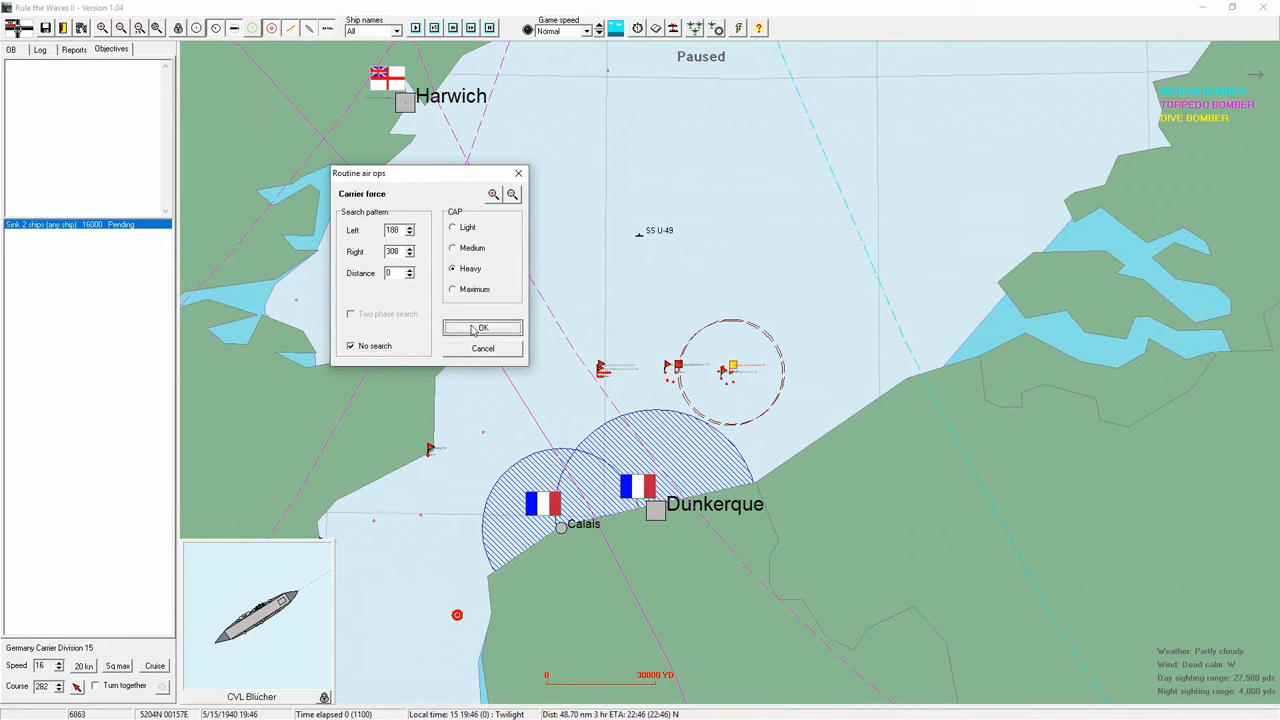
left_click(480, 328)
scroll(504, 383, "up", 3)
scroll(504, 383, "up", 3)
scroll(504, 383, "up", 3)
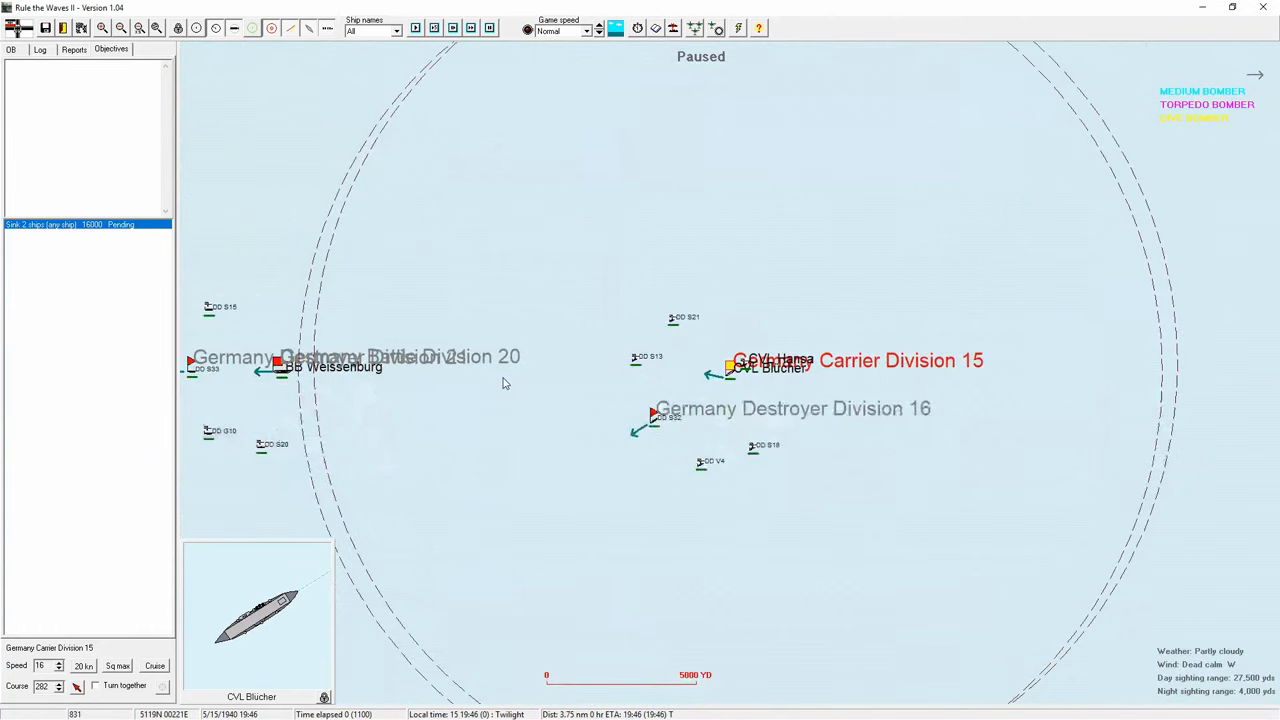
scroll(504, 383, "up", 3)
scroll(504, 383, "down", 5)
scroll(504, 383, "down", 3)
scroll(504, 383, "down", 3)
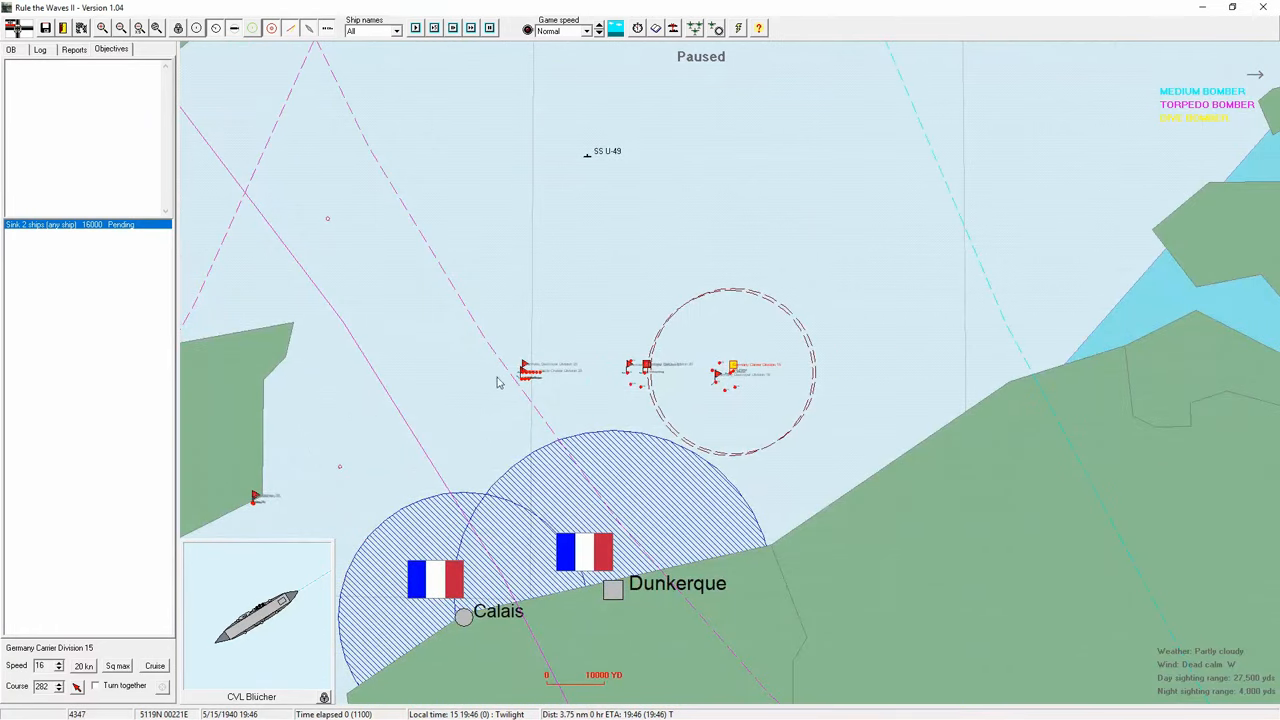
scroll(490, 380, "down", 2)
scroll(512, 330, "down", 2)
scroll(560, 300, "down", 2)
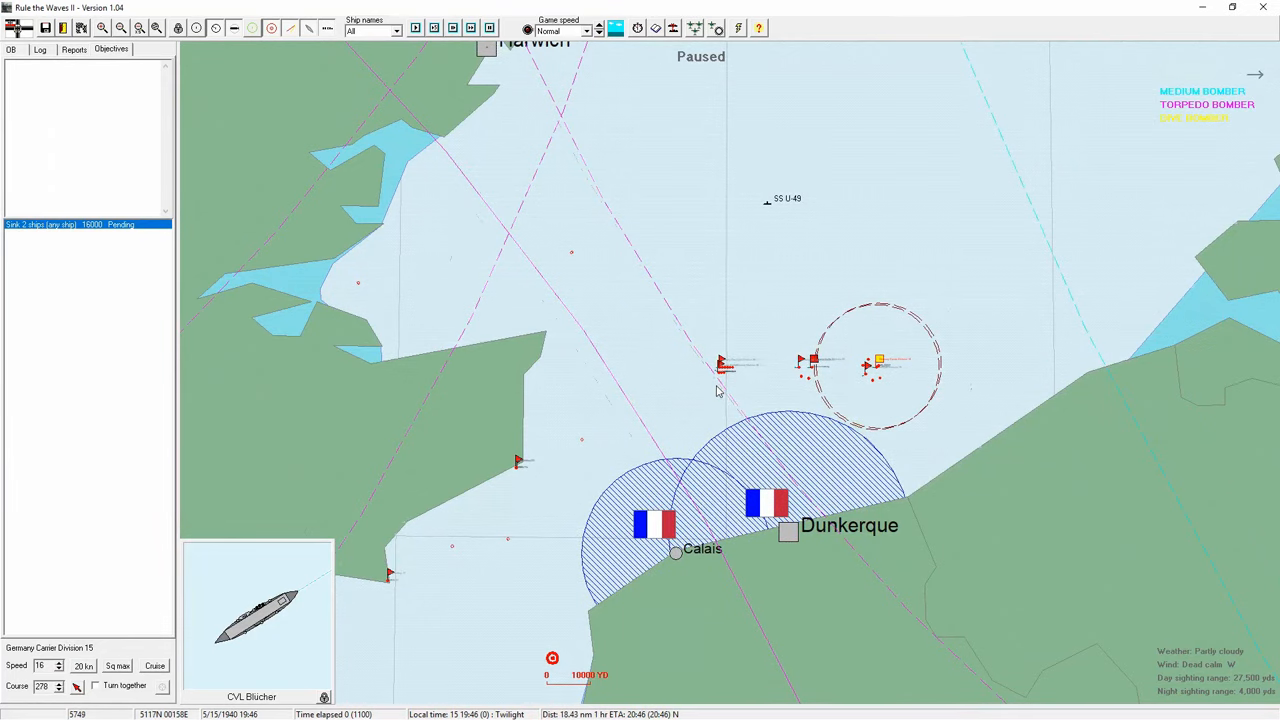
scroll(687, 360, "up", 3)
scroll(700, 360, "up", 4)
left_click(1050, 345)
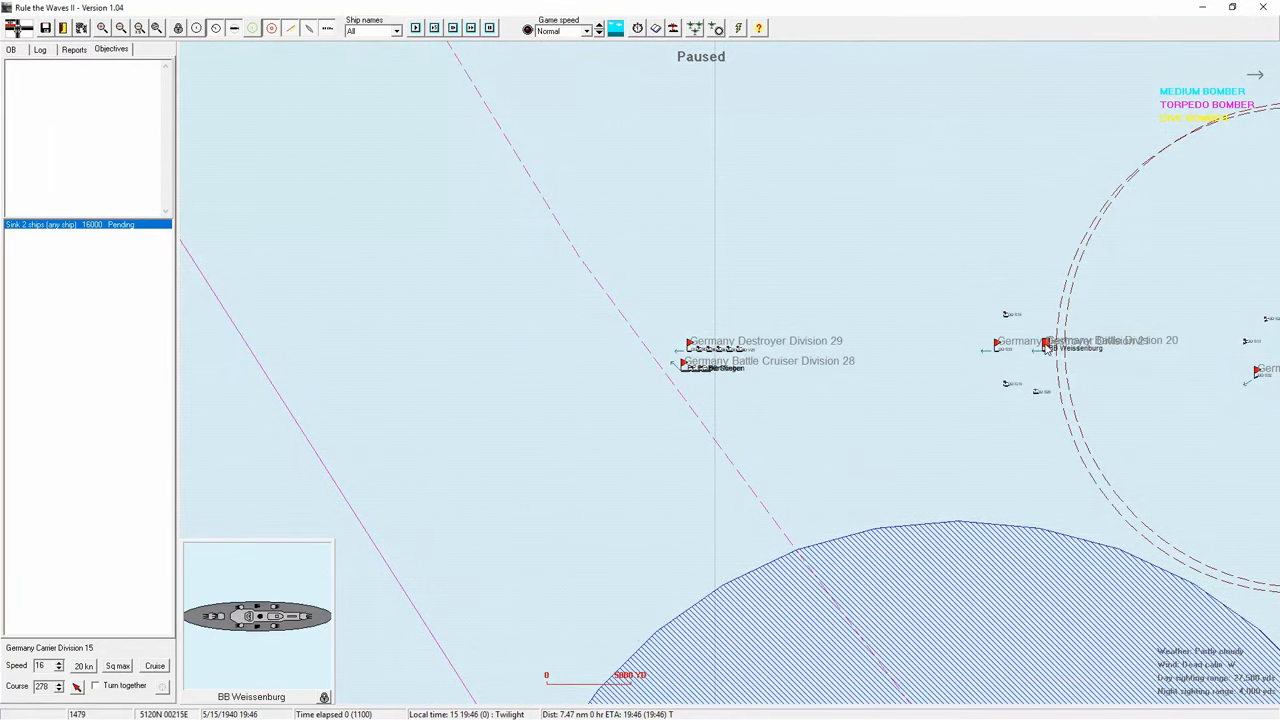
scroll(700, 360, "down", 4)
scroll(548, 477, "down", 2)
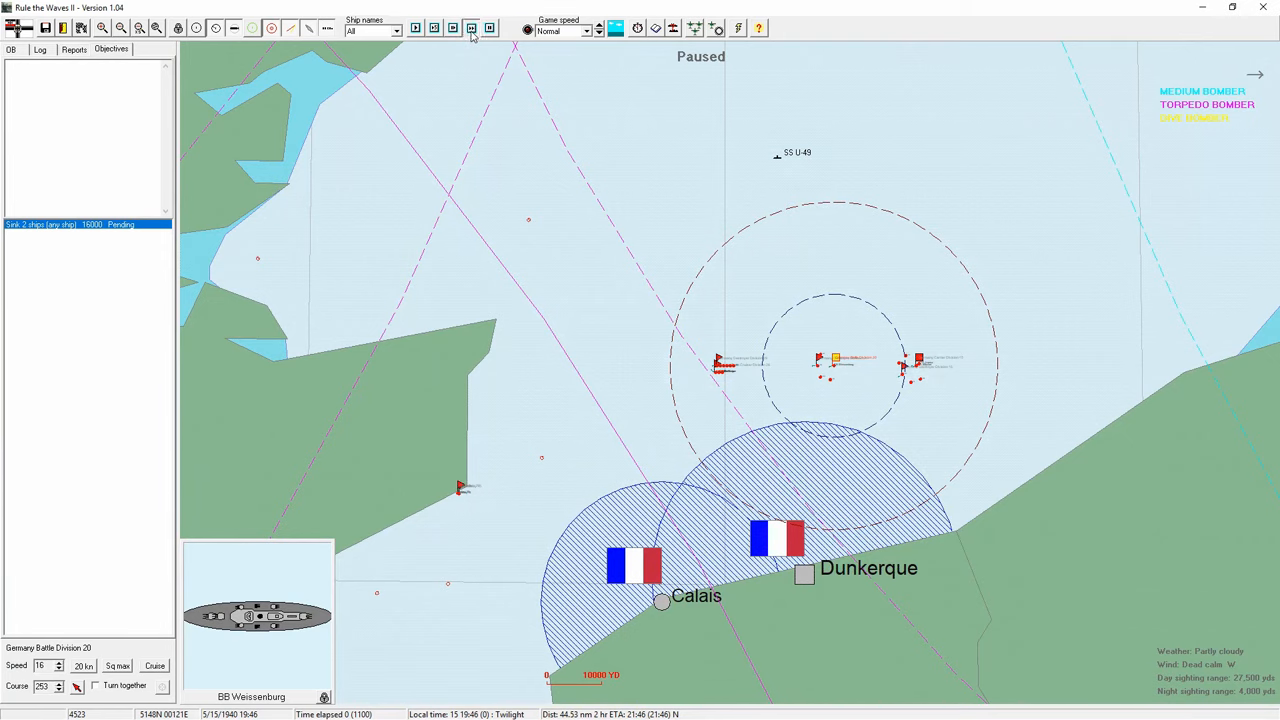
- Unpause the battle, widen the log/objectives panel and run at Ultra fast speed into night
left_click(472, 28)
left_click_drag(178, 123, 212, 123)
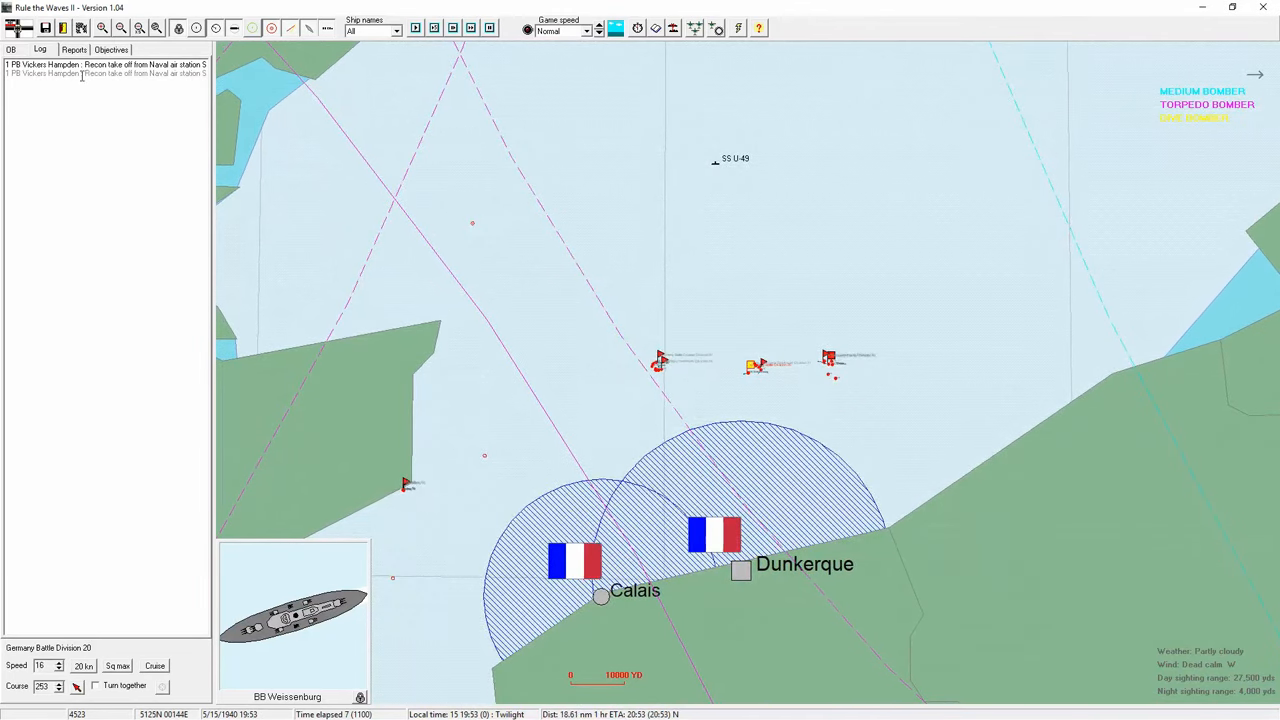
left_click(111, 49)
left_click(40, 50)
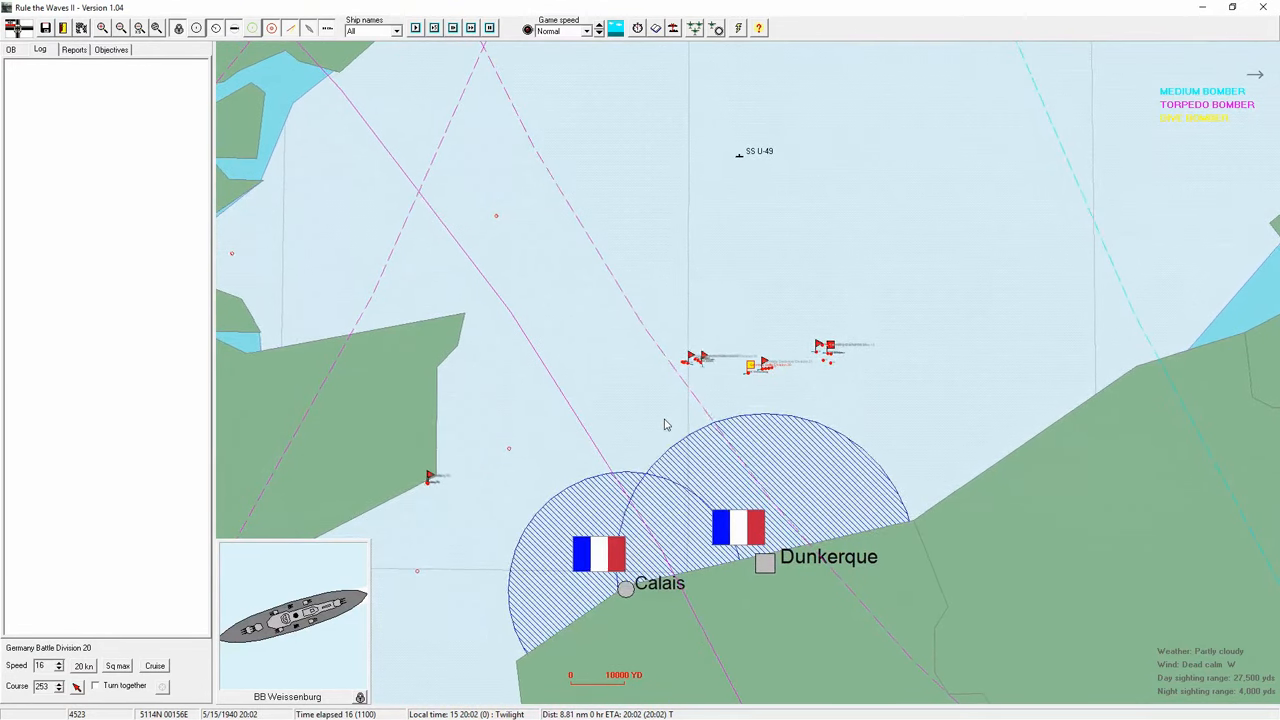
left_click(586, 30)
left_click(548, 104)
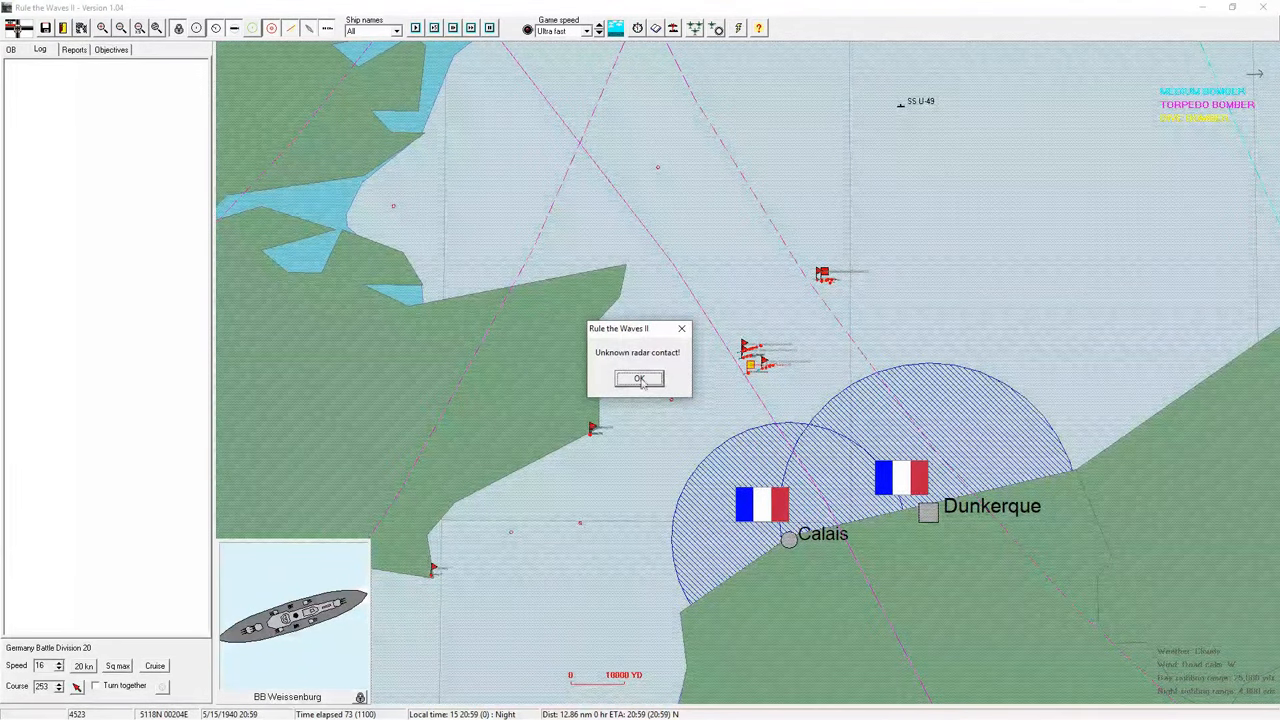
- Dismiss the radar contact alert, set Battle Division 20 to 20 knots and slow the game to Fast
left_click(639, 379)
scroll(658, 297, "up", 3)
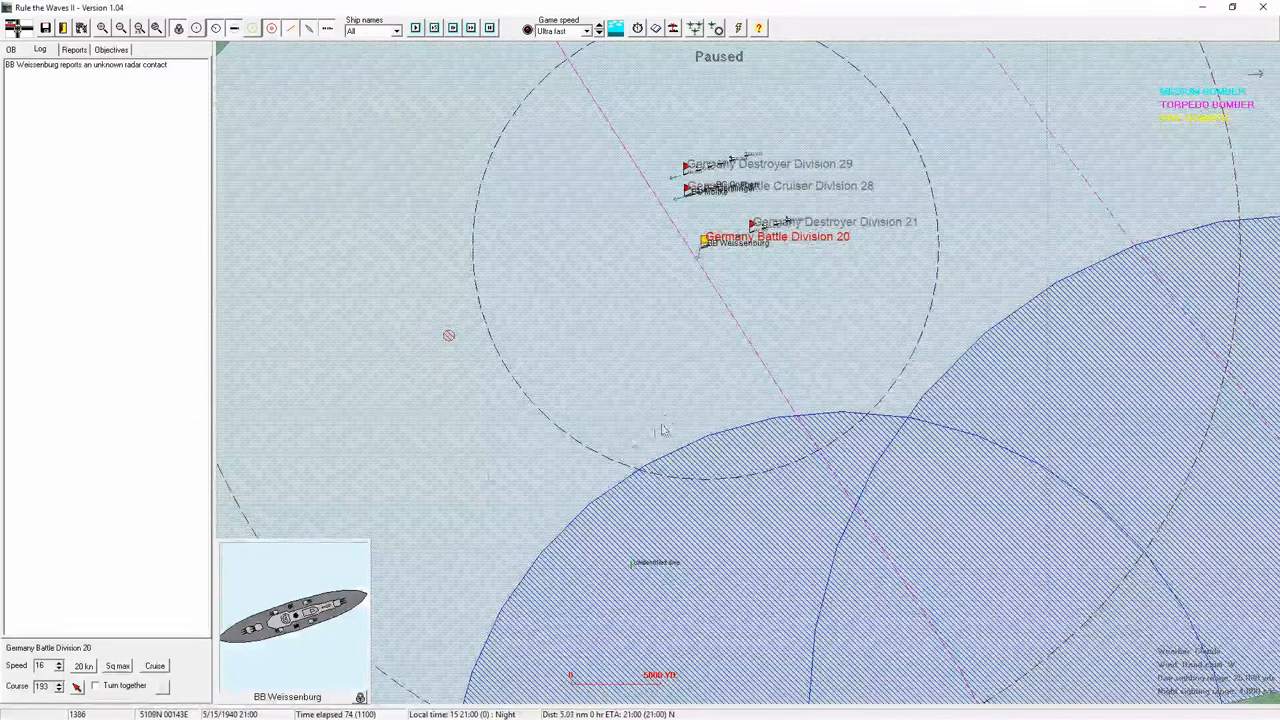
left_click(83, 666)
left_click(783, 400)
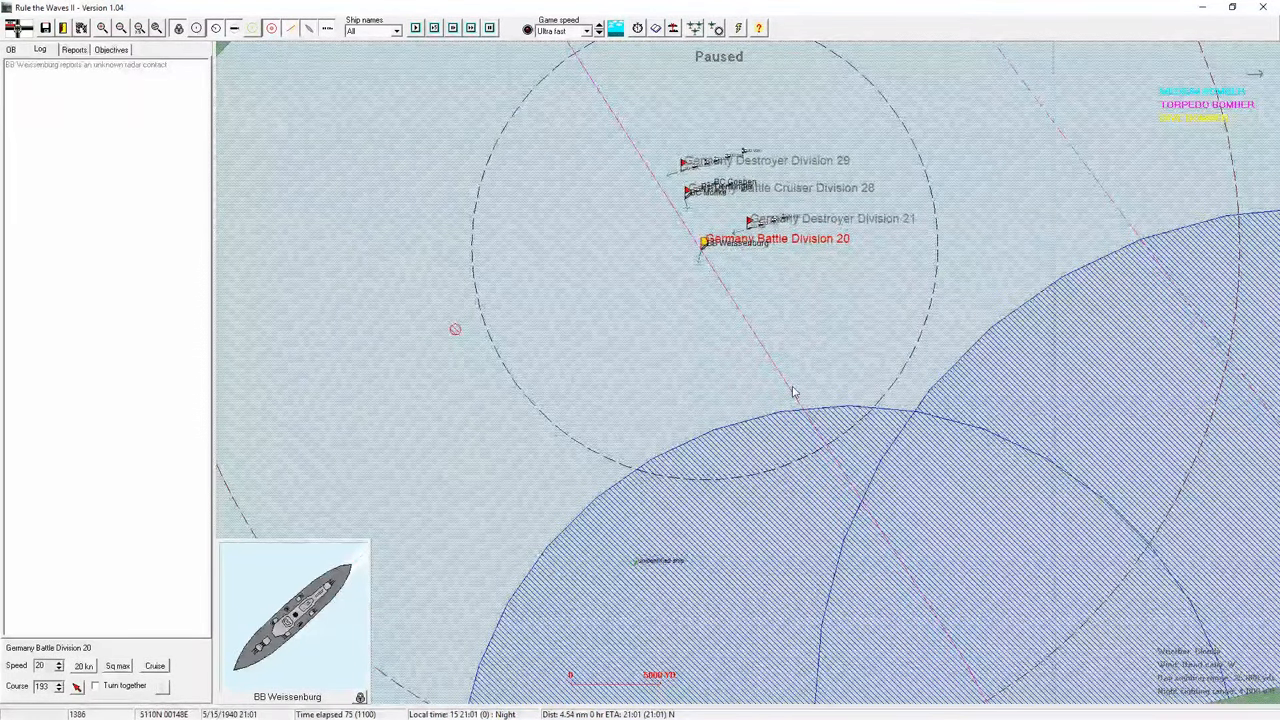
left_click(545, 78)
- Advance the battle several turns toward Calais and reselect Battle Division 20 after checking the carrier division
left_click(553, 55)
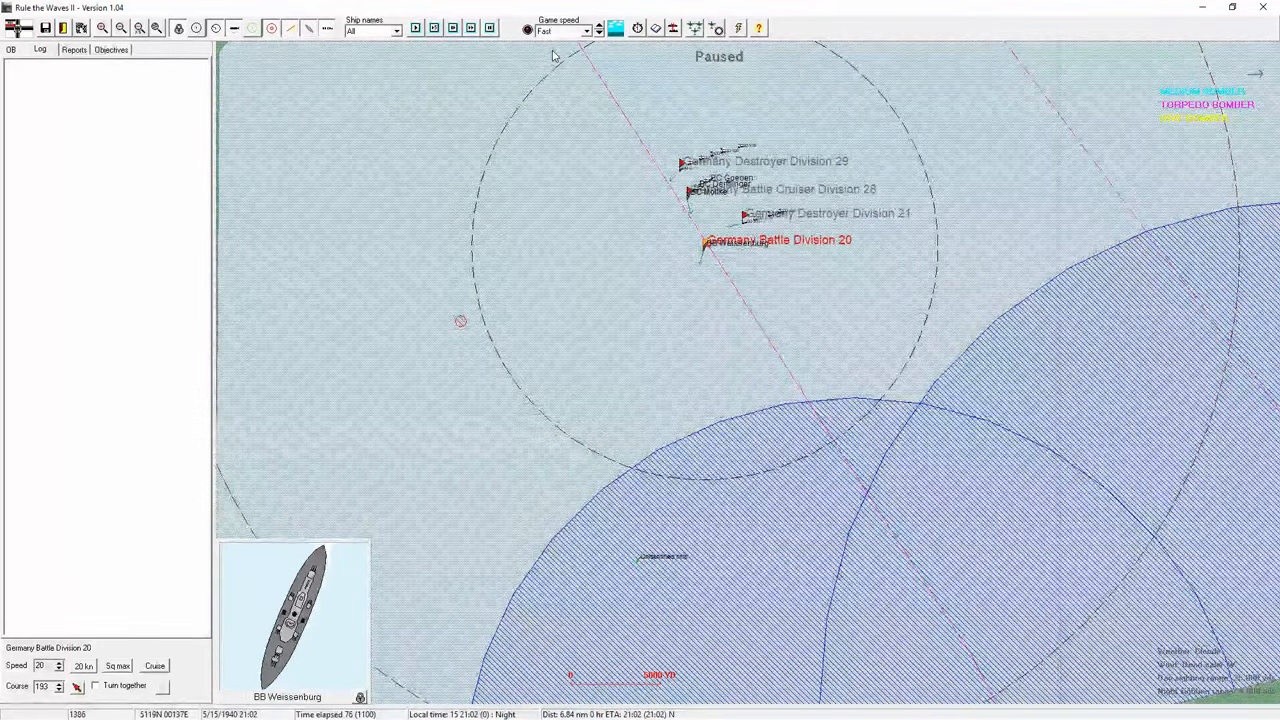
left_click(693, 244)
left_click(693, 244)
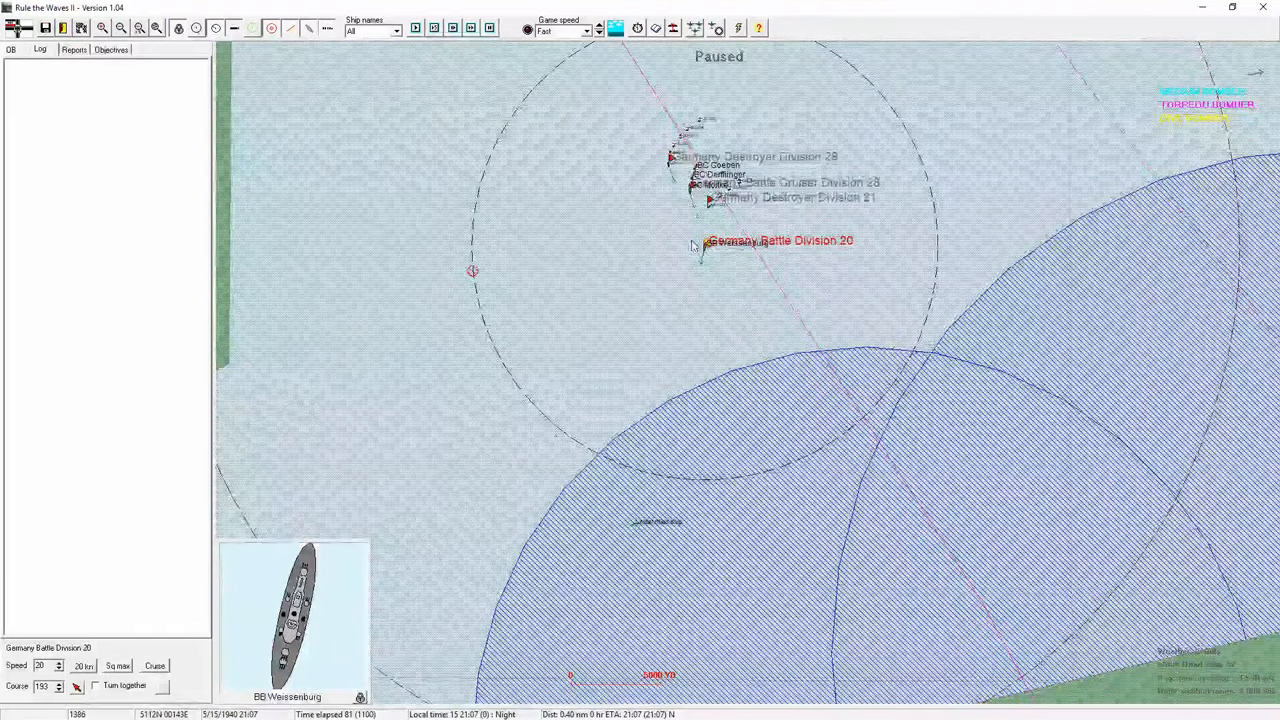
left_click(693, 244)
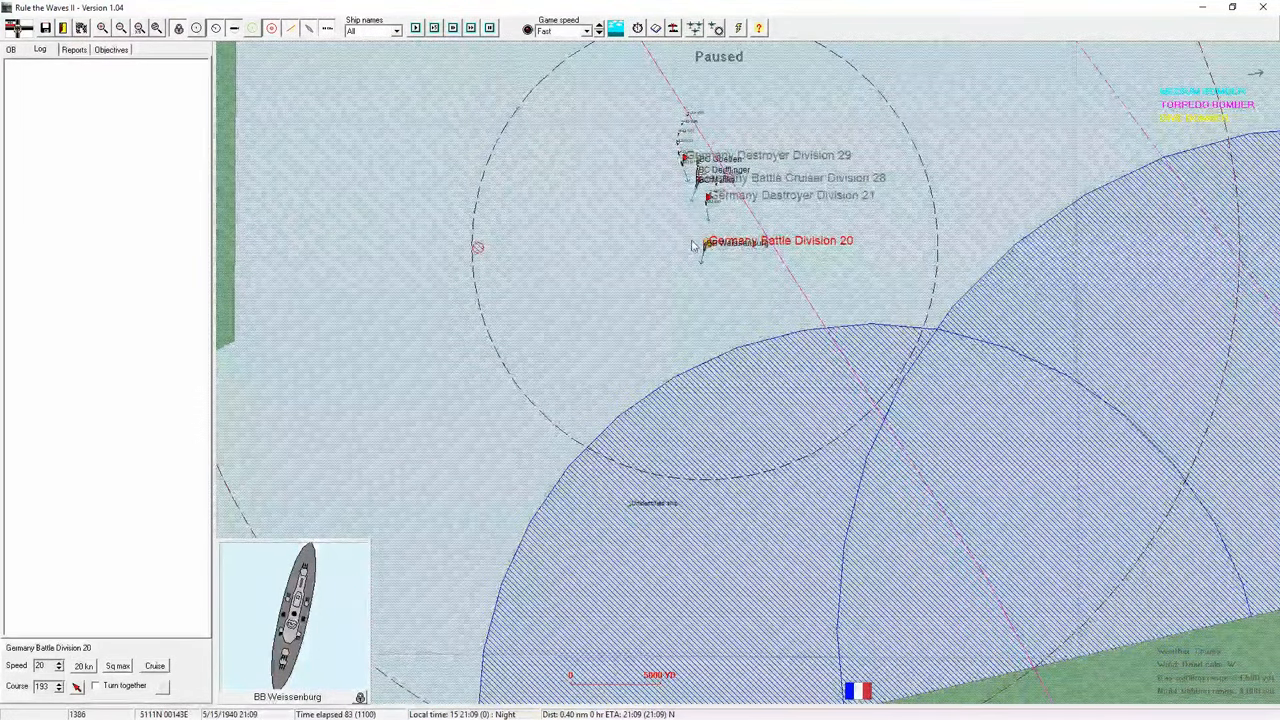
left_click(630, 390)
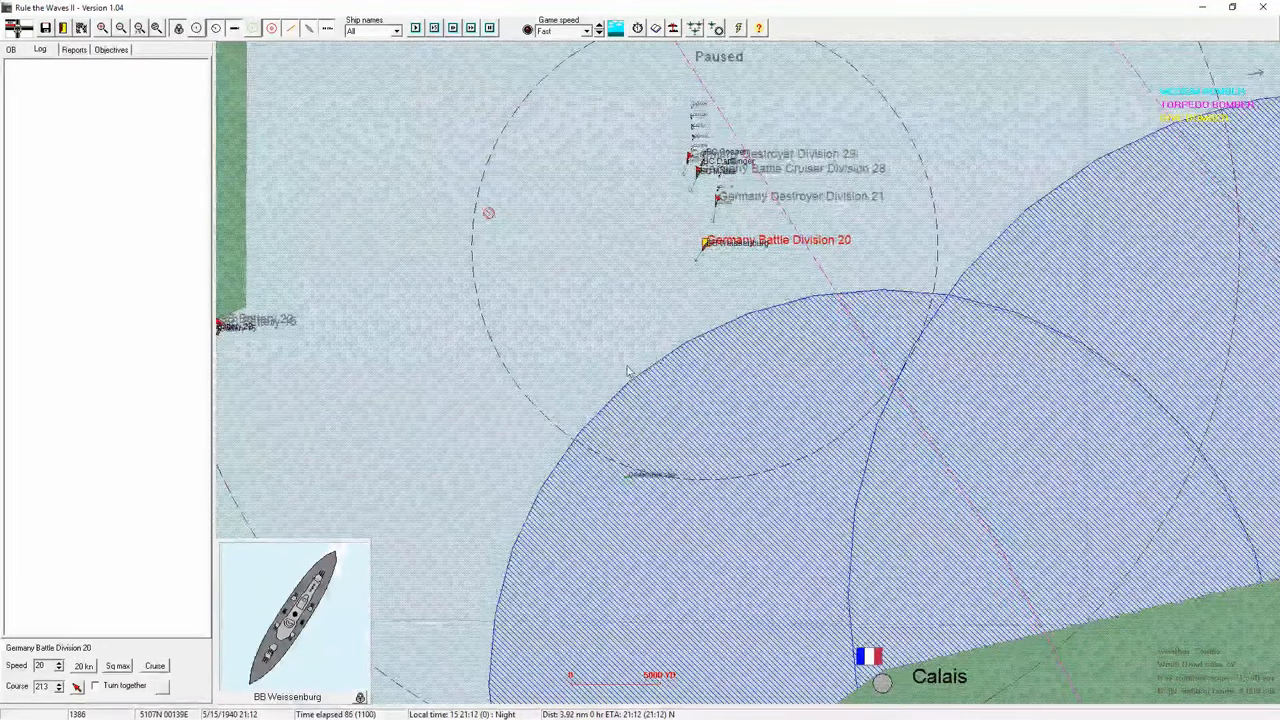
scroll(626, 365, "down", 3)
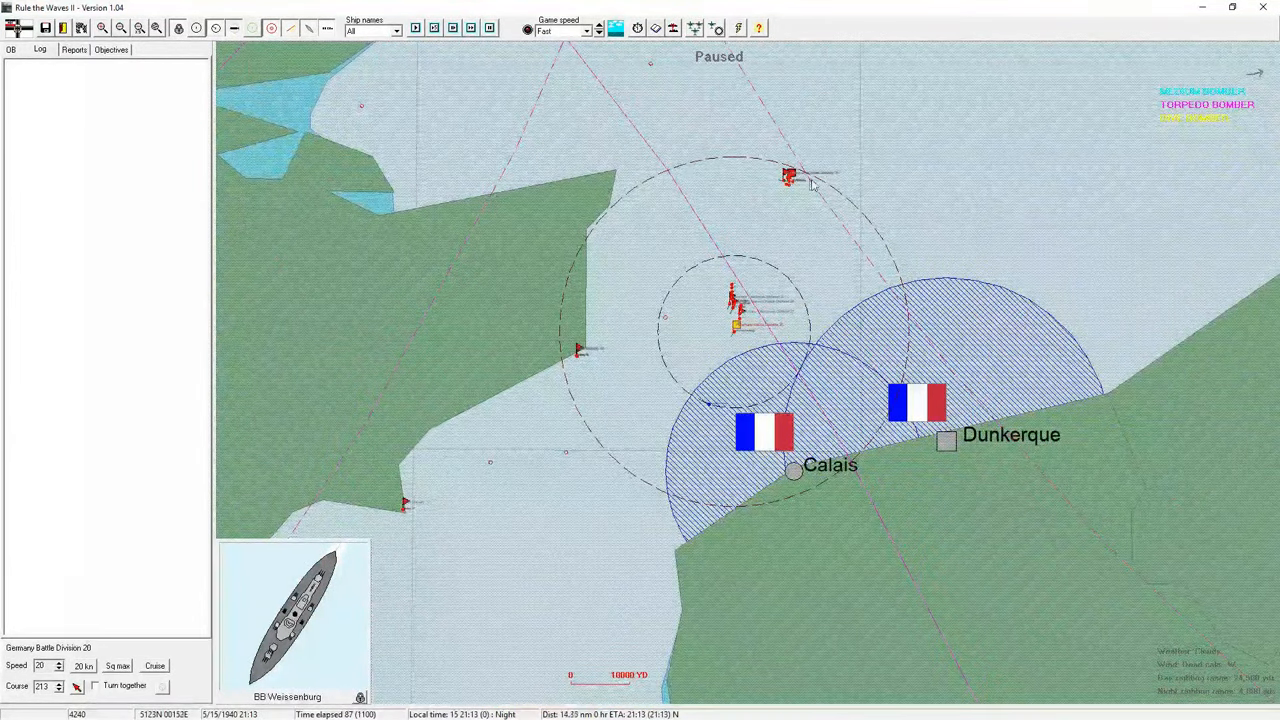
left_click(791, 176)
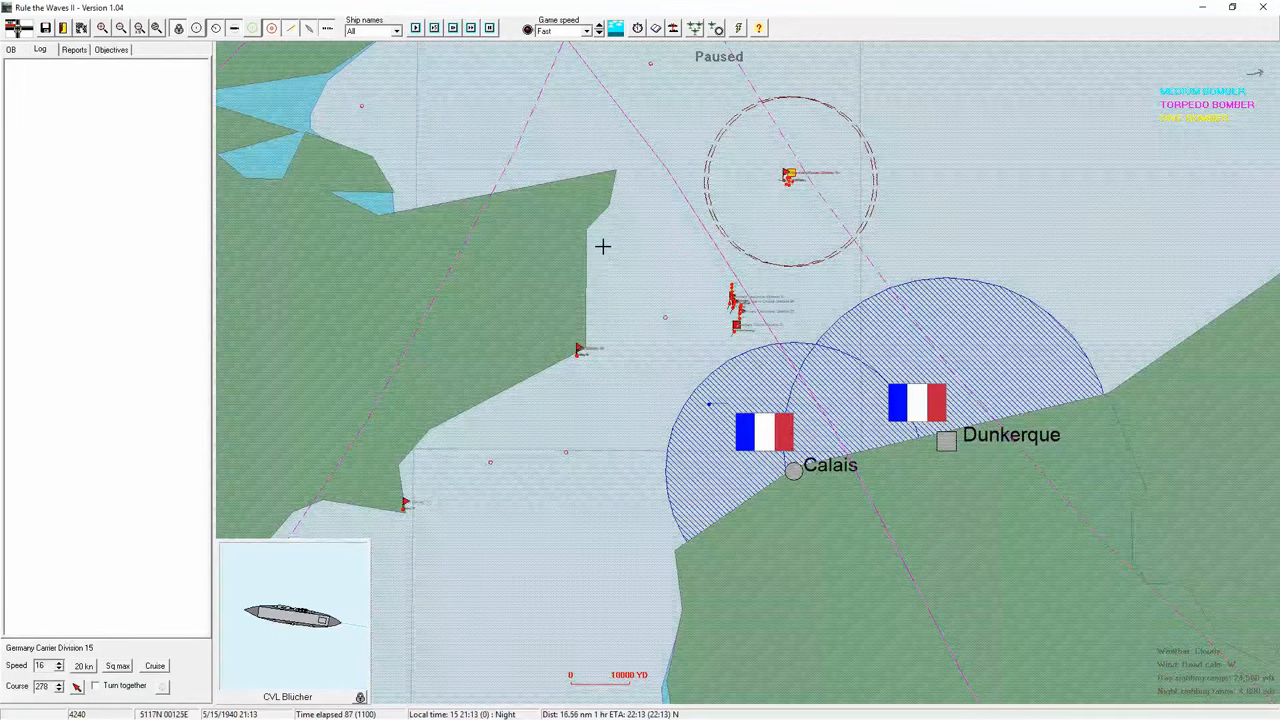
scroll(735, 310, "up", 3)
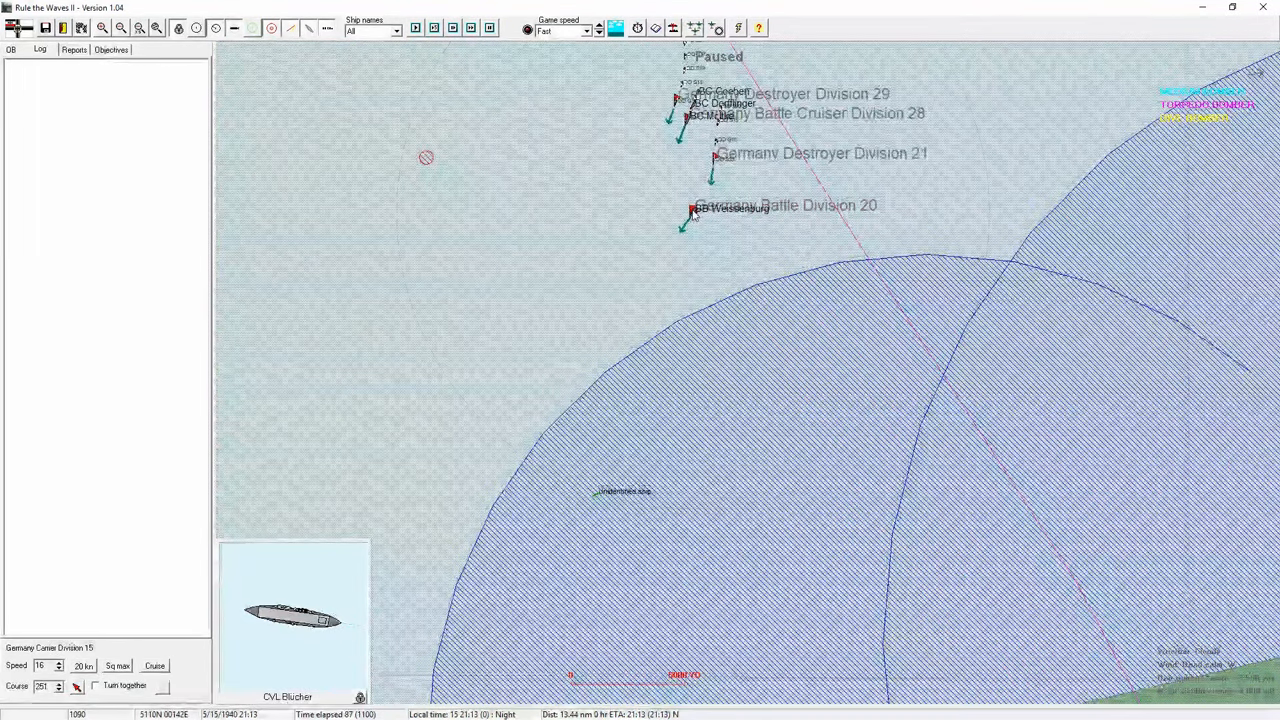
left_click(730, 208)
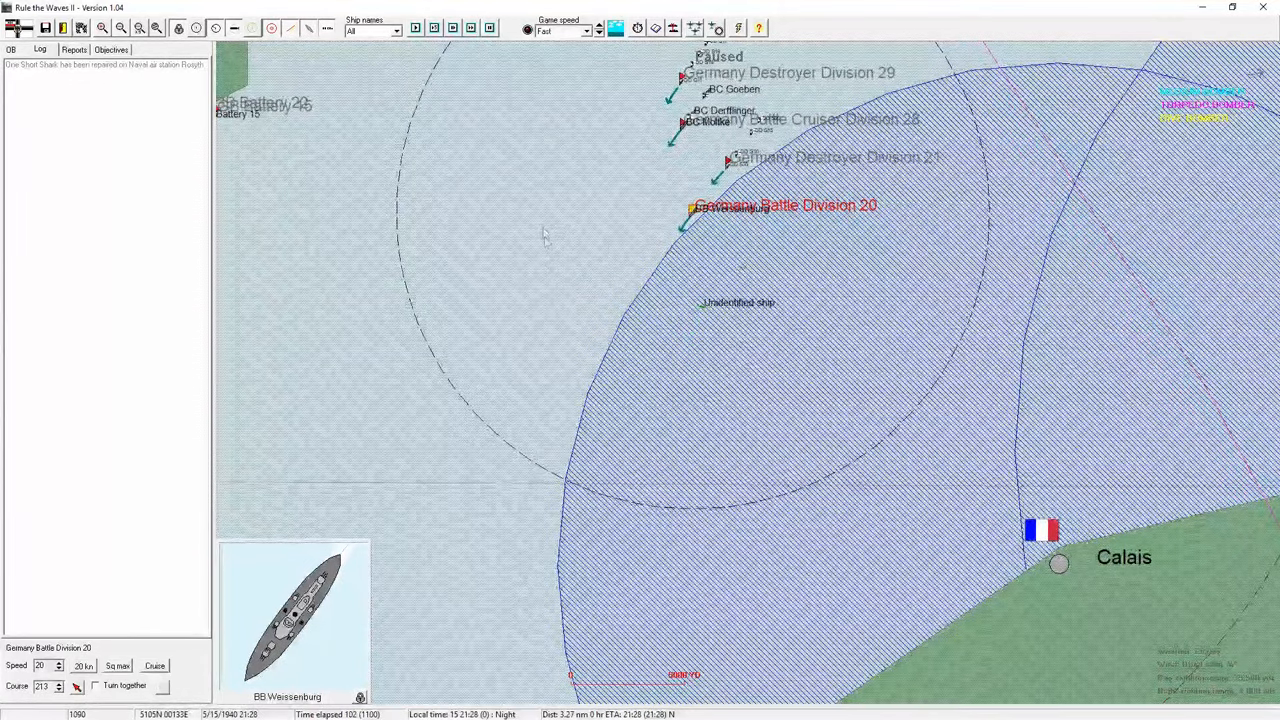
scroll(741, 261, "down", 1)
scroll(741, 261, "up", 3)
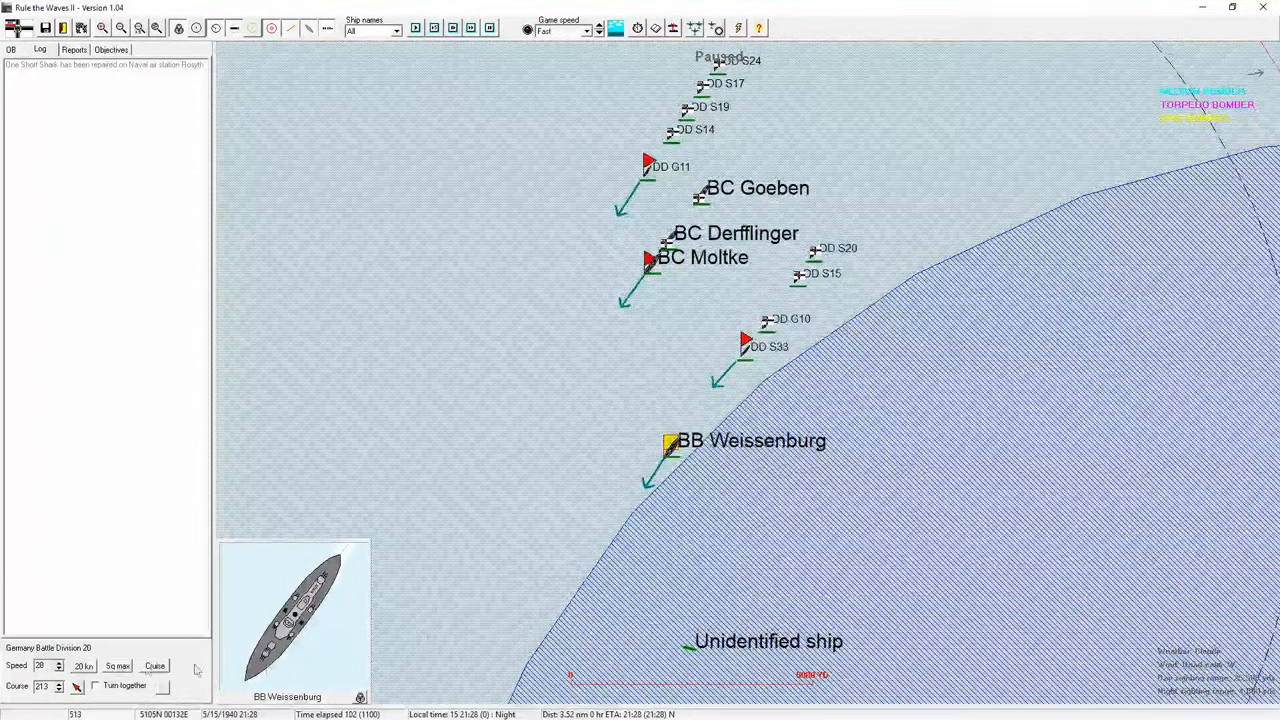
scroll(700, 350, "up", 1)
scroll(680, 300, "up", 1)
scroll(646, 244, "up", 1)
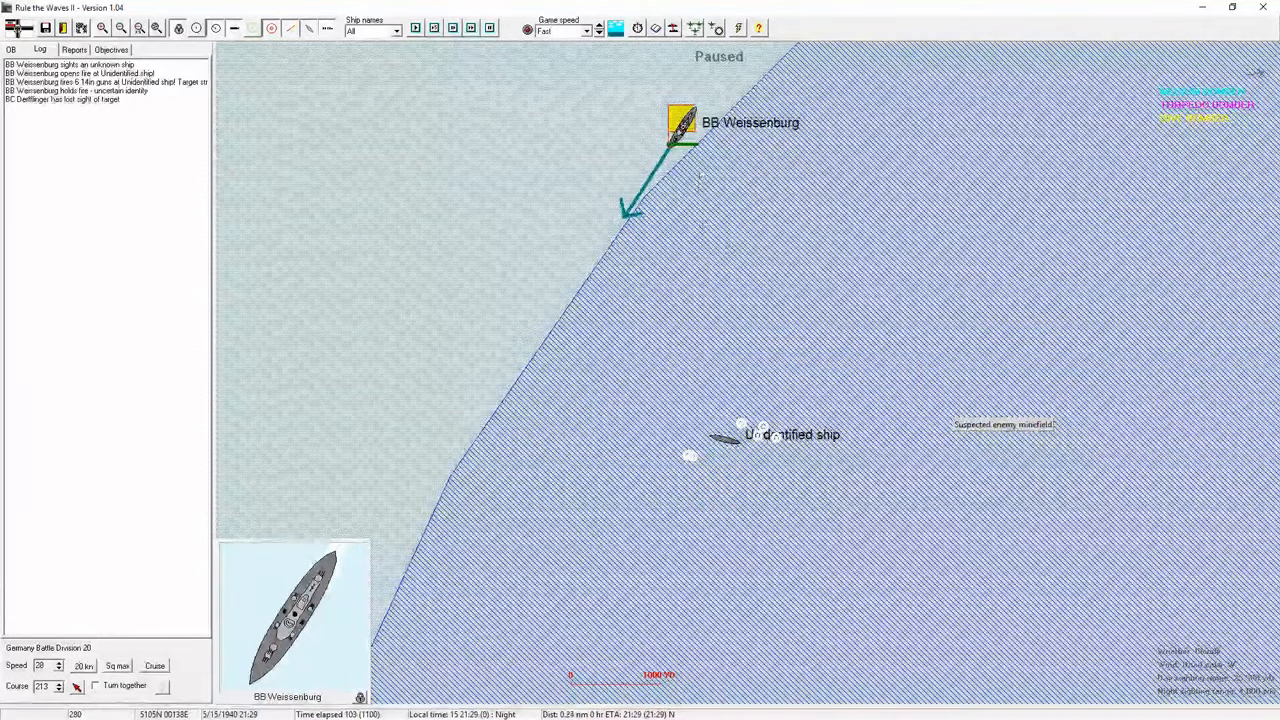
- Confirm Battle Division 20's orders at 28 knots and advance turns while Weissenburg hits the unidentified ship
double_click(682, 120)
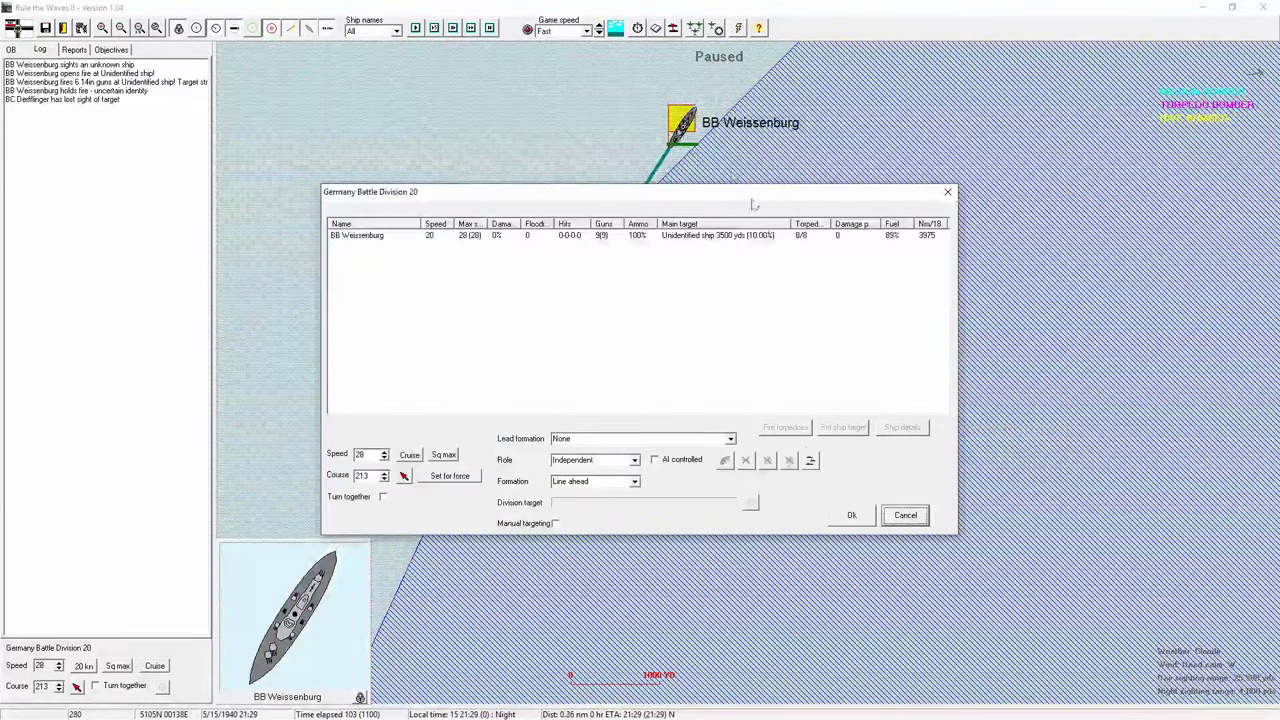
left_click(852, 514)
mouse_move(837, 410)
left_click(884, 428)
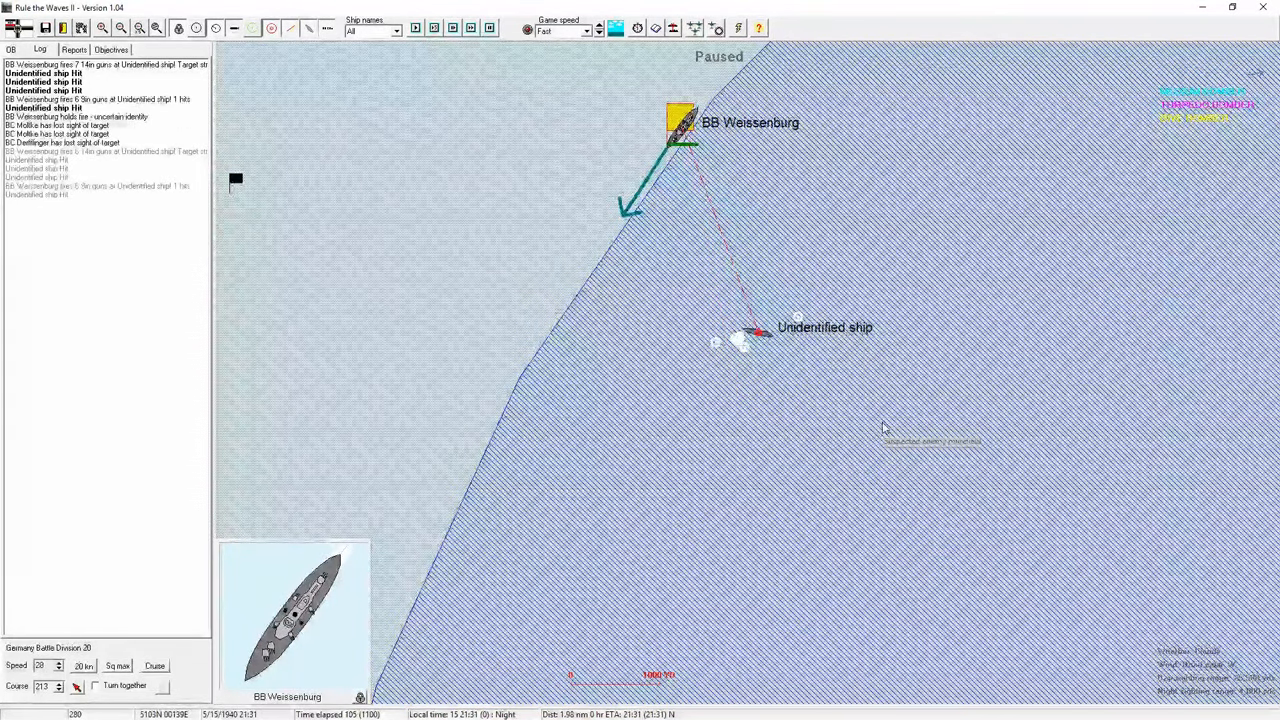
left_click_drag(880, 302, 893, 382)
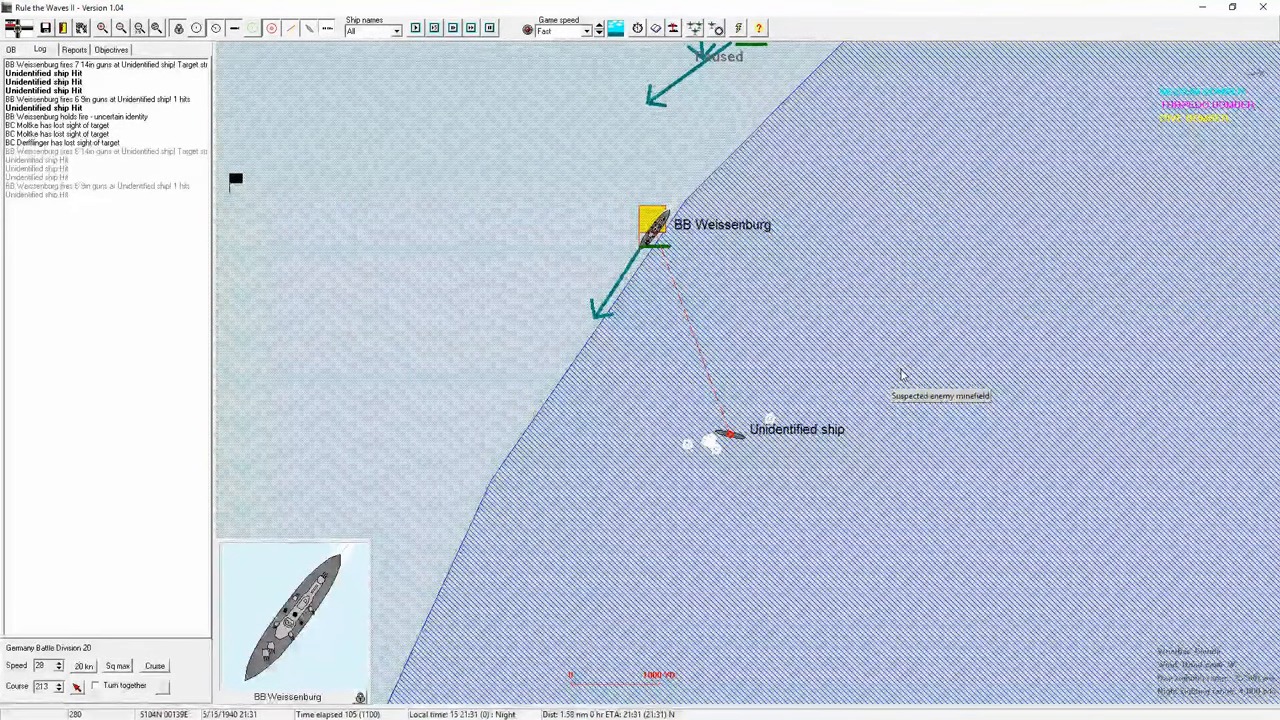
left_click(895, 372)
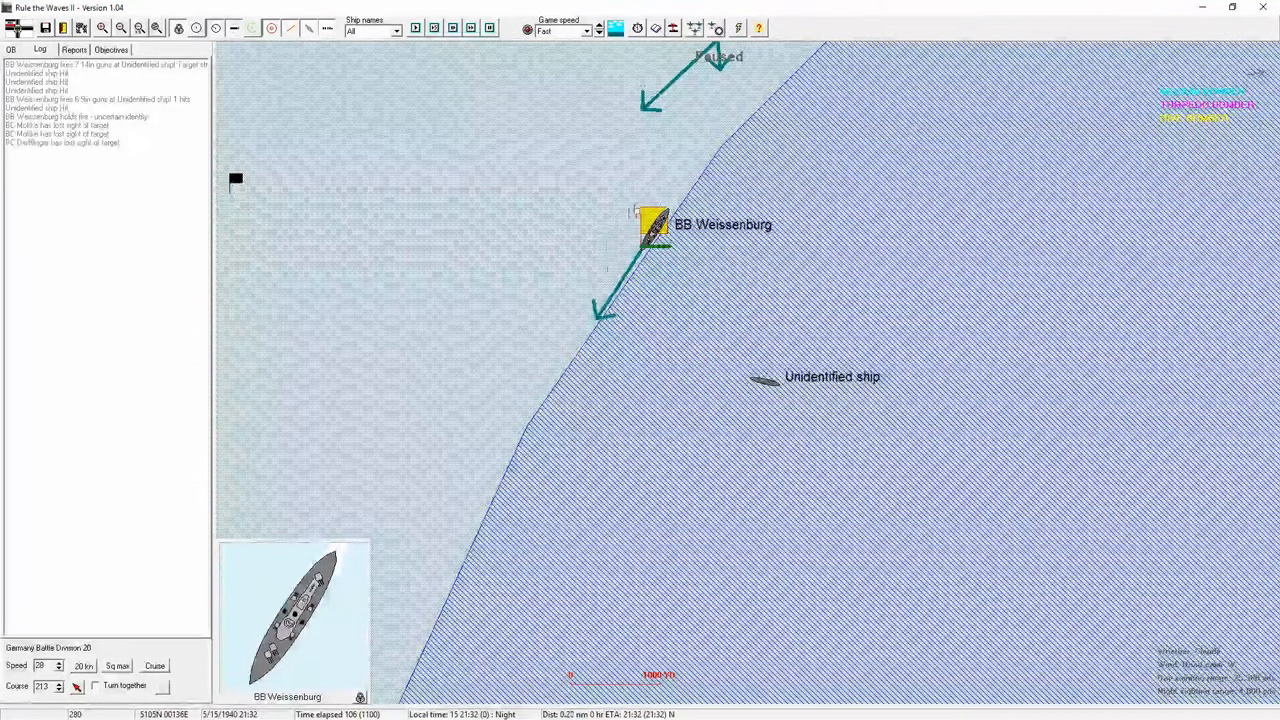
left_click(655, 224)
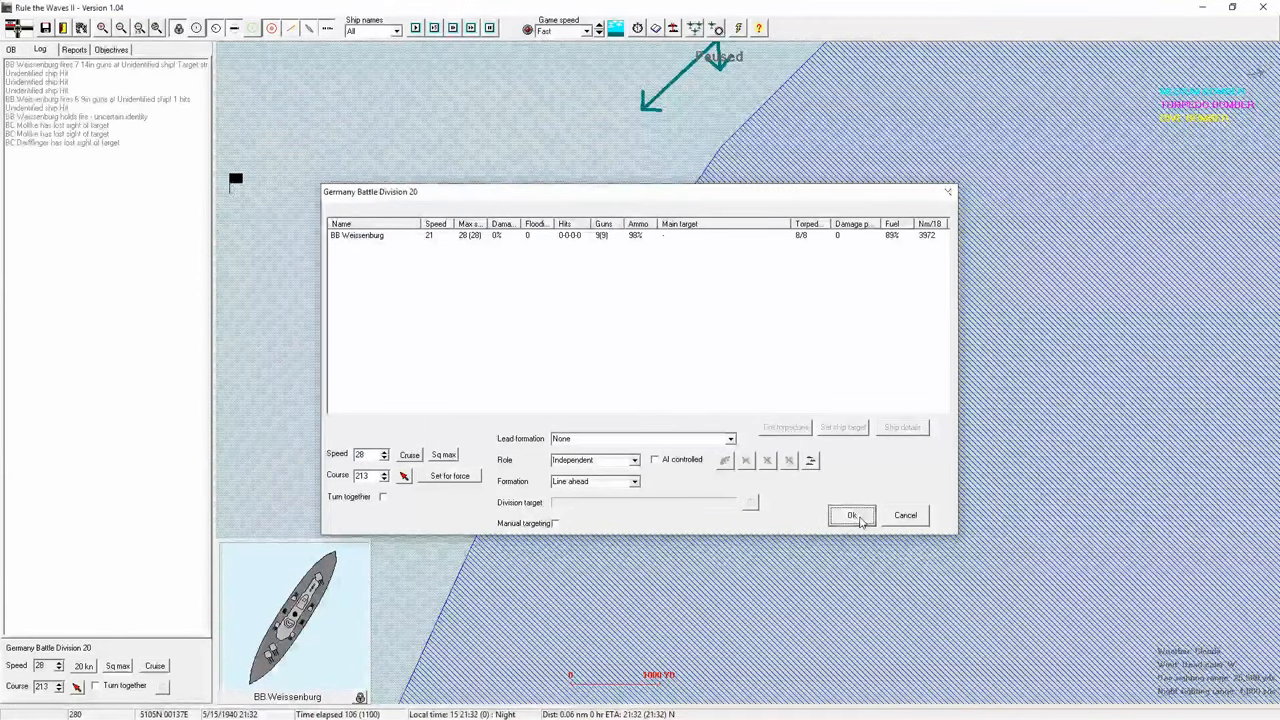
left_click(852, 515)
left_click(696, 345)
scroll(696, 345, "down", 2)
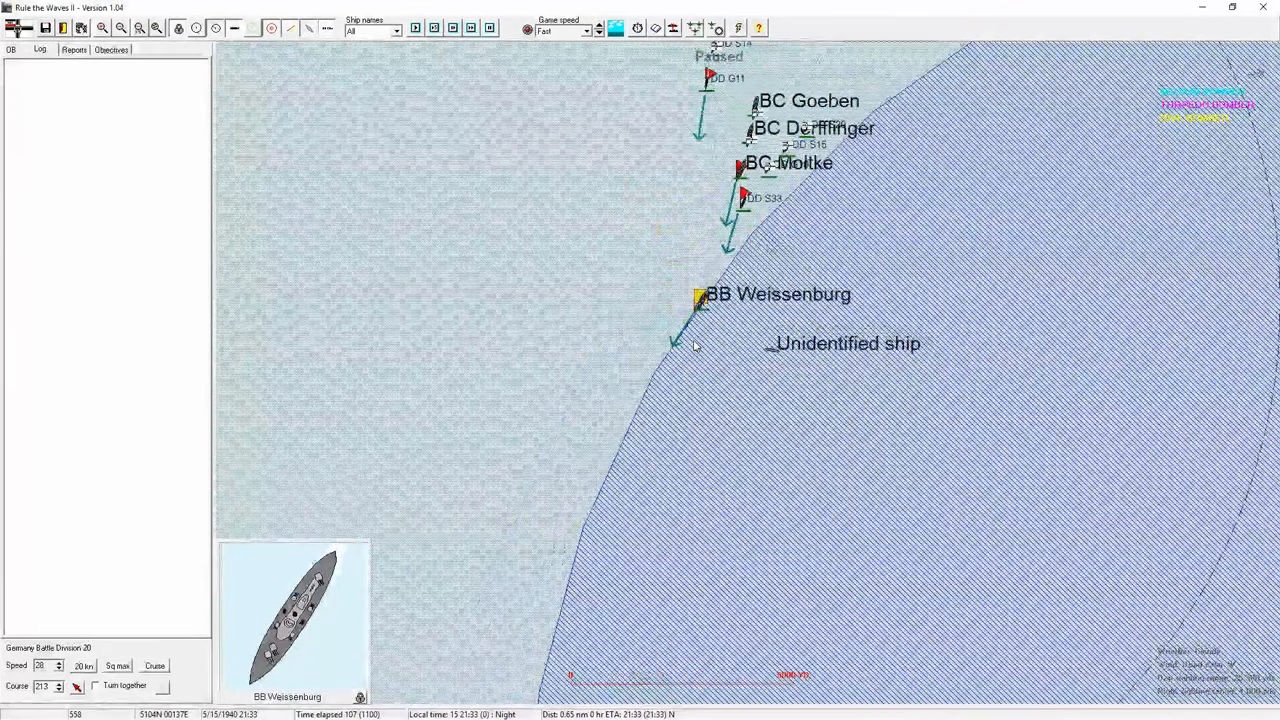
scroll(696, 345, "down", 2)
scroll(696, 345, "down", 1)
- Turn Battle Division 20 onto a new course, resume the battle and pan toward the Calais coast
left_click(543, 443)
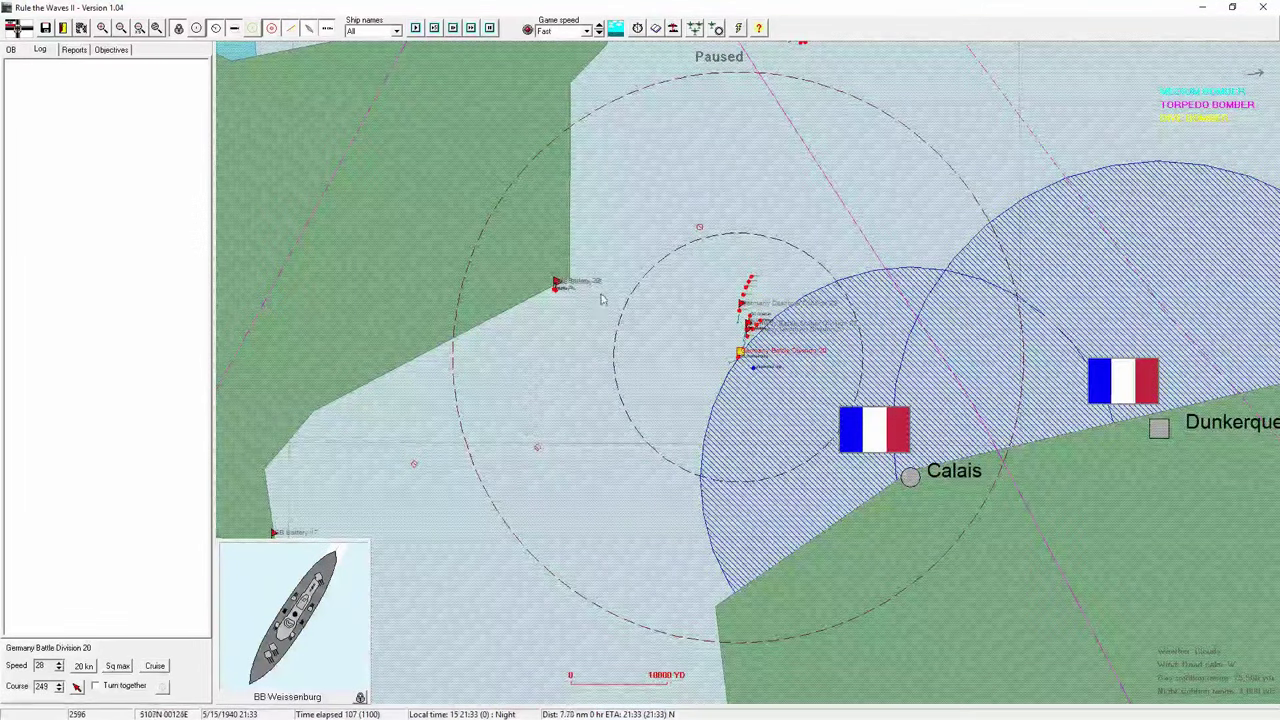
left_click(468, 31)
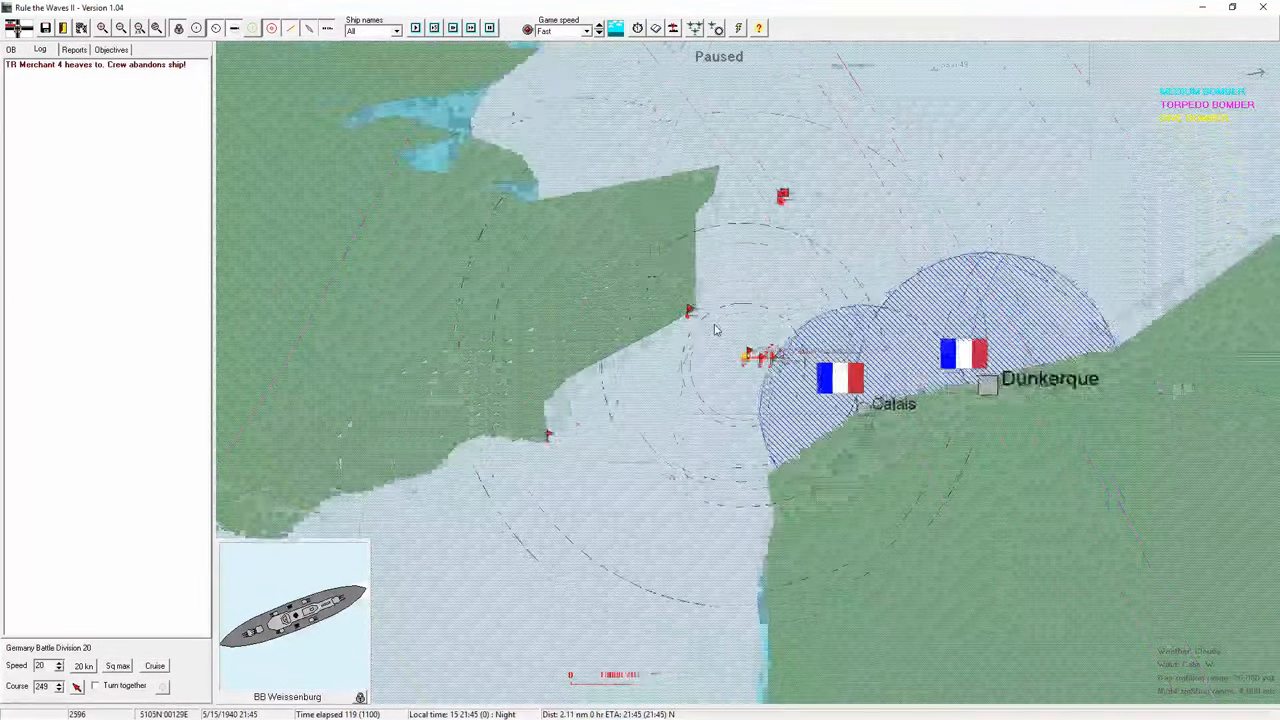
left_click(779, 218)
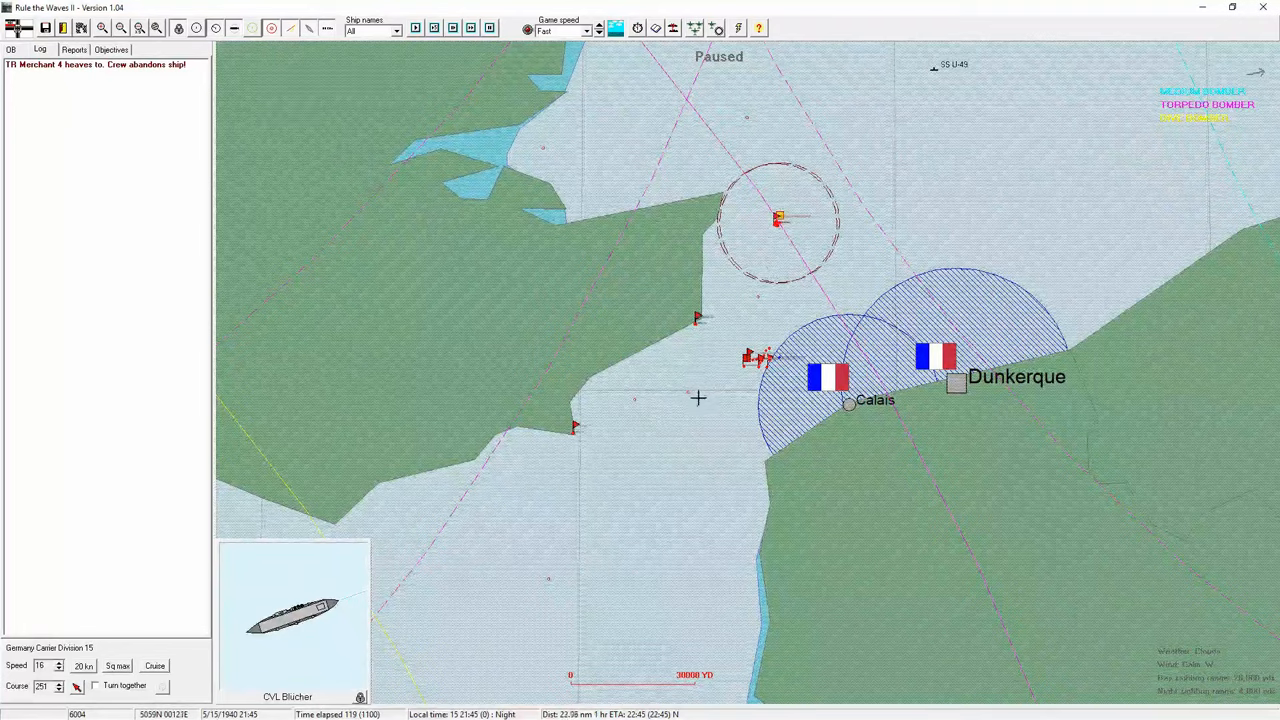
scroll(760, 365, "up", 3)
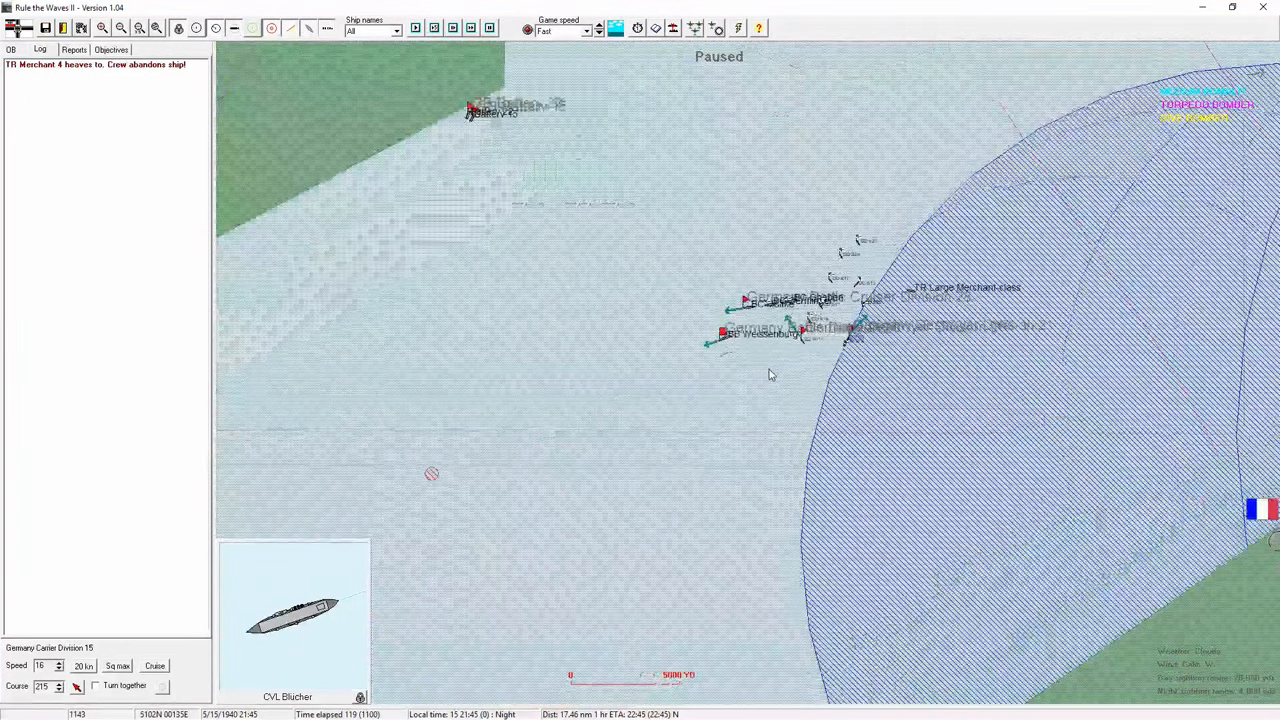
scroll(769, 369, "up", 3)
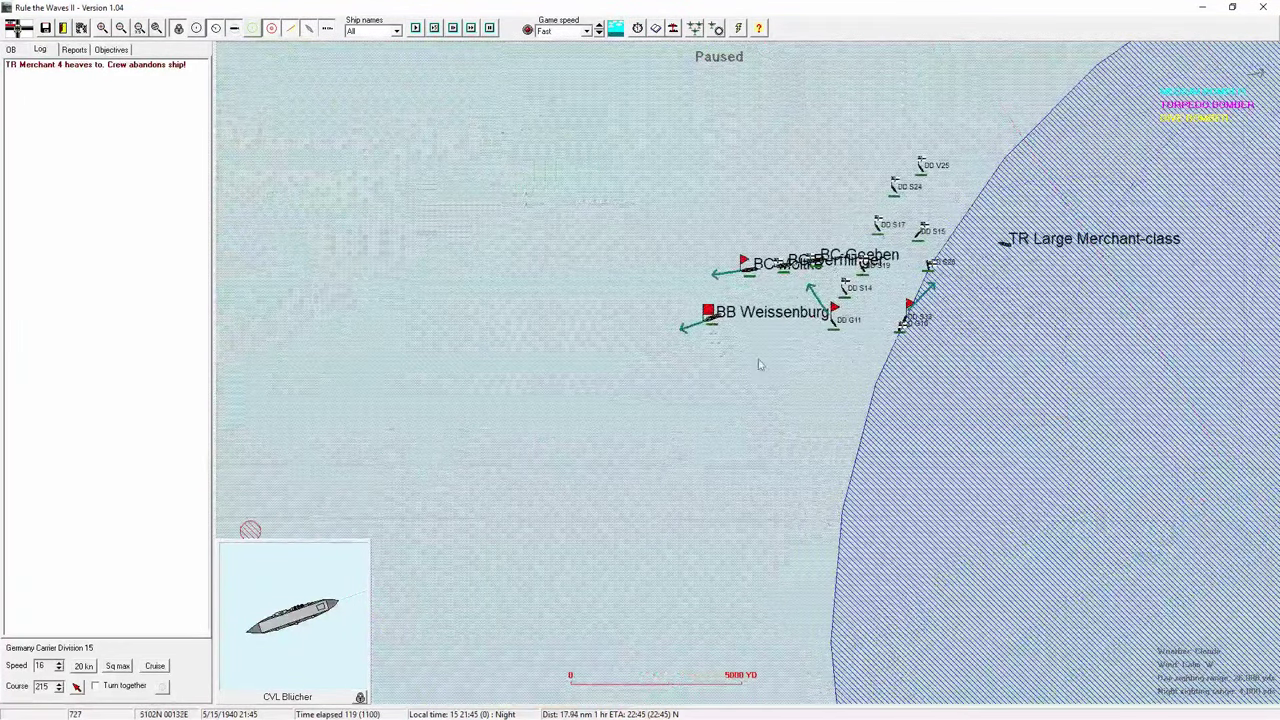
left_click(709, 312)
scroll(655, 354, "down", 5)
scroll(655, 354, "down", 2)
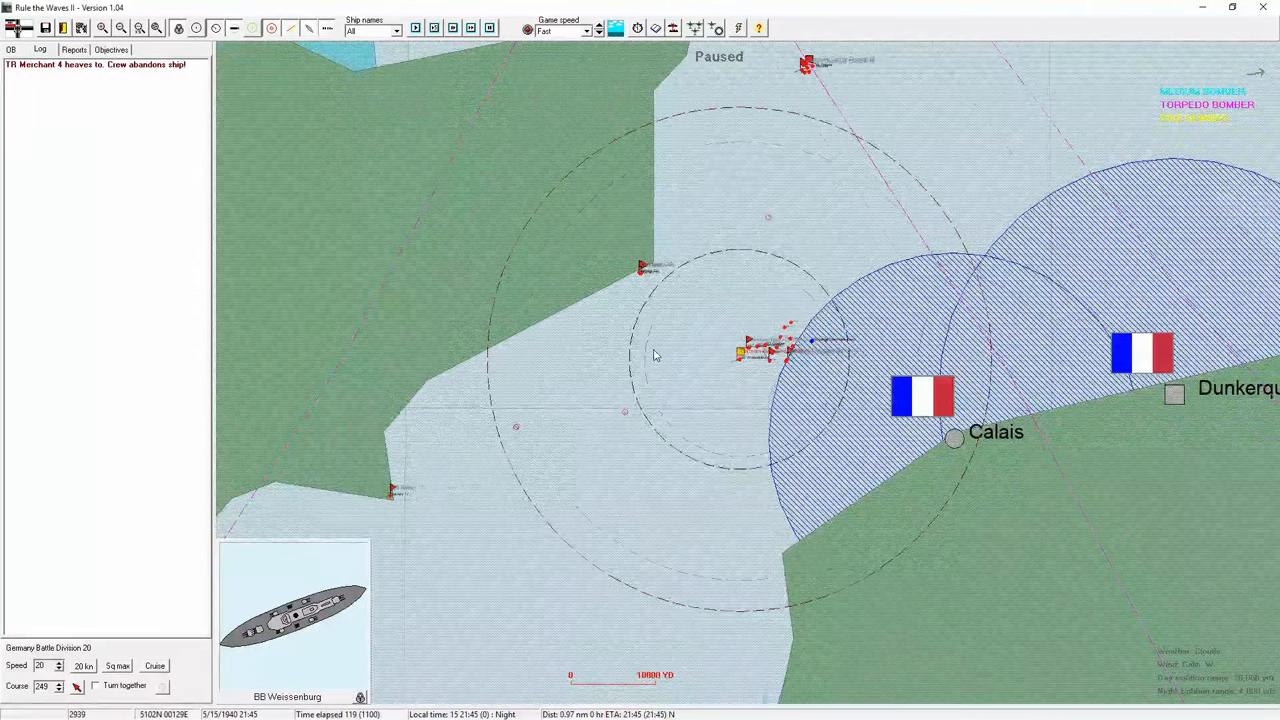
scroll(655, 354, "down", 2)
scroll(655, 354, "down", 2)
scroll(709, 318, "up", 1)
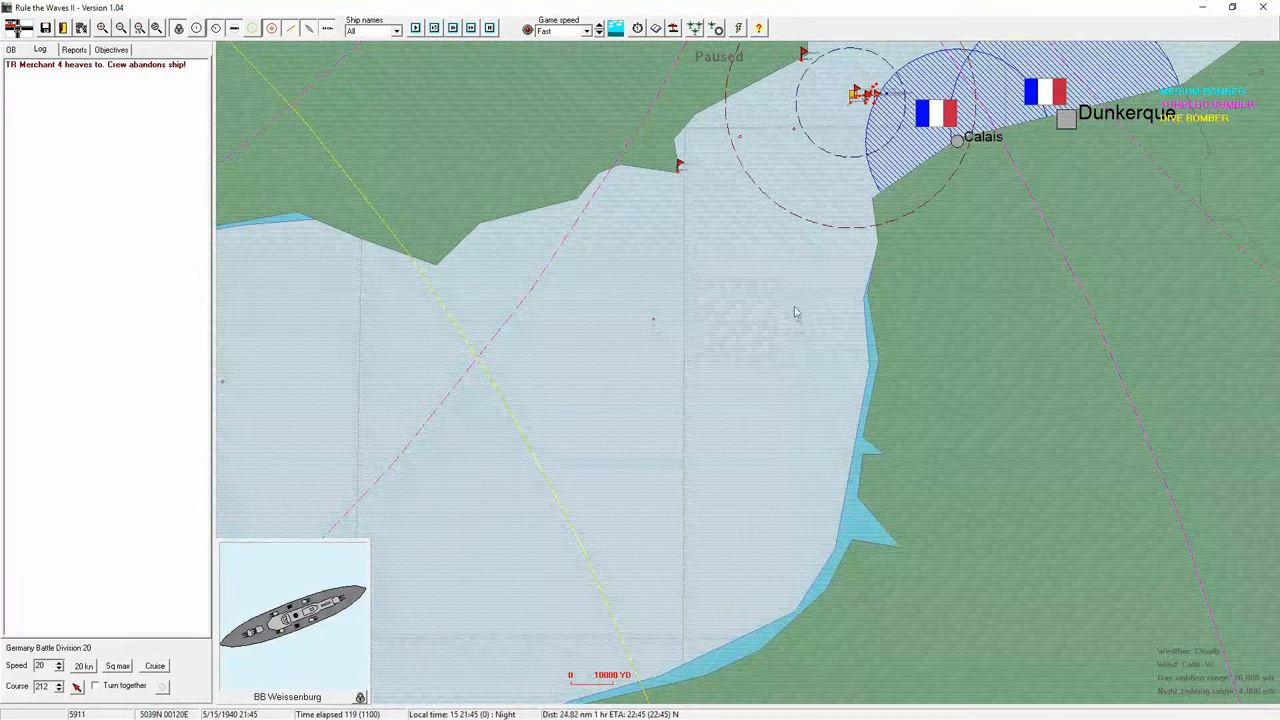
left_click_drag(793, 313, 882, 443)
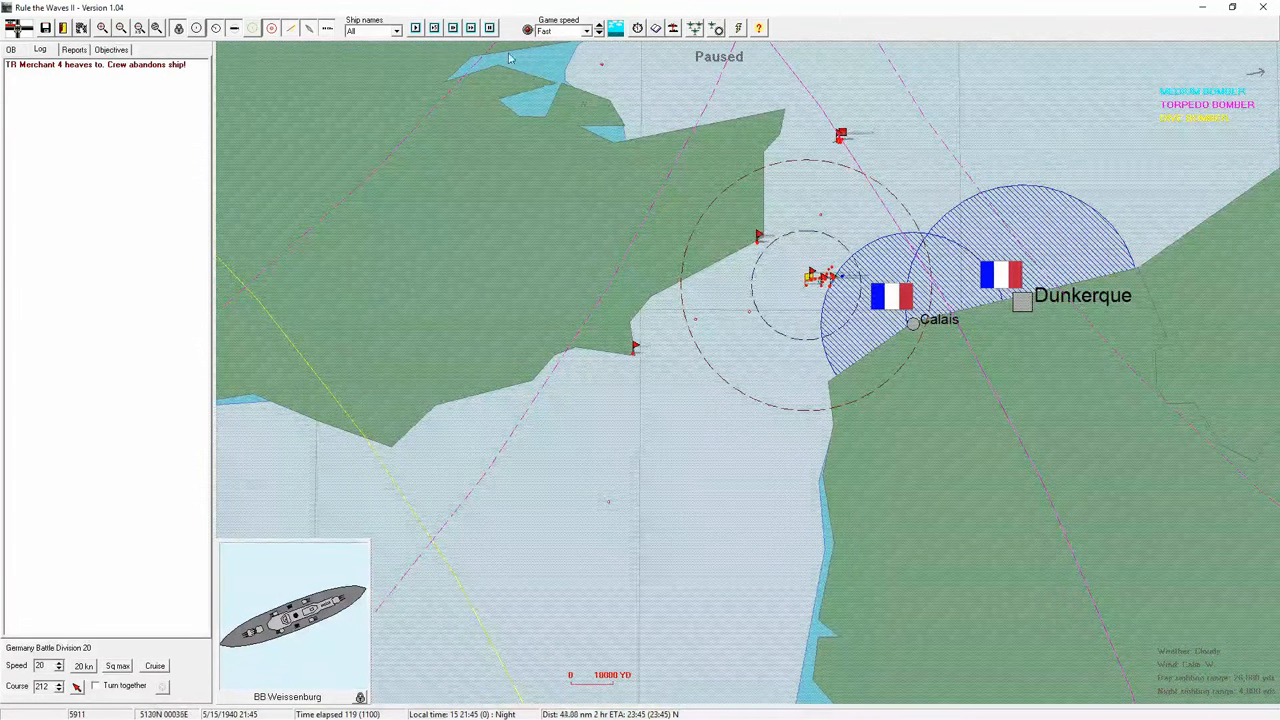
left_click(475, 28)
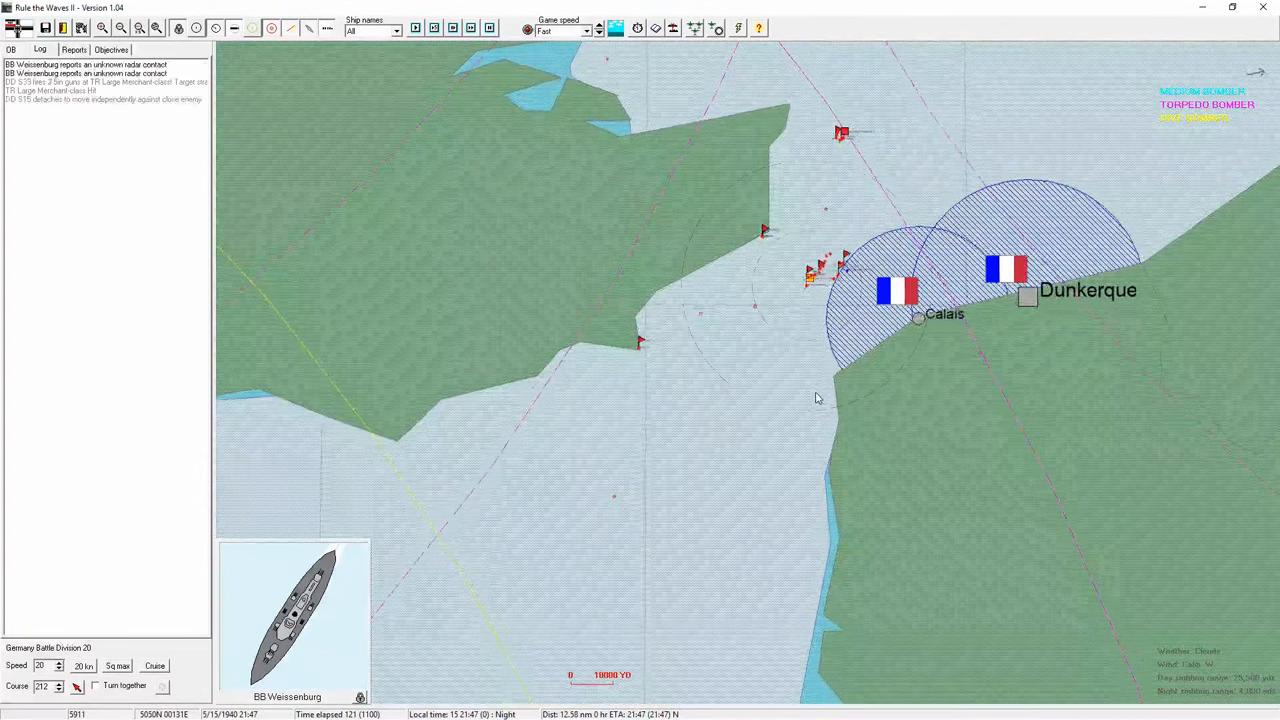
- Advance the battle to 21:56 with the spacebar and set the division's course to 261
key("space")
scroll(816, 397, "up", 2)
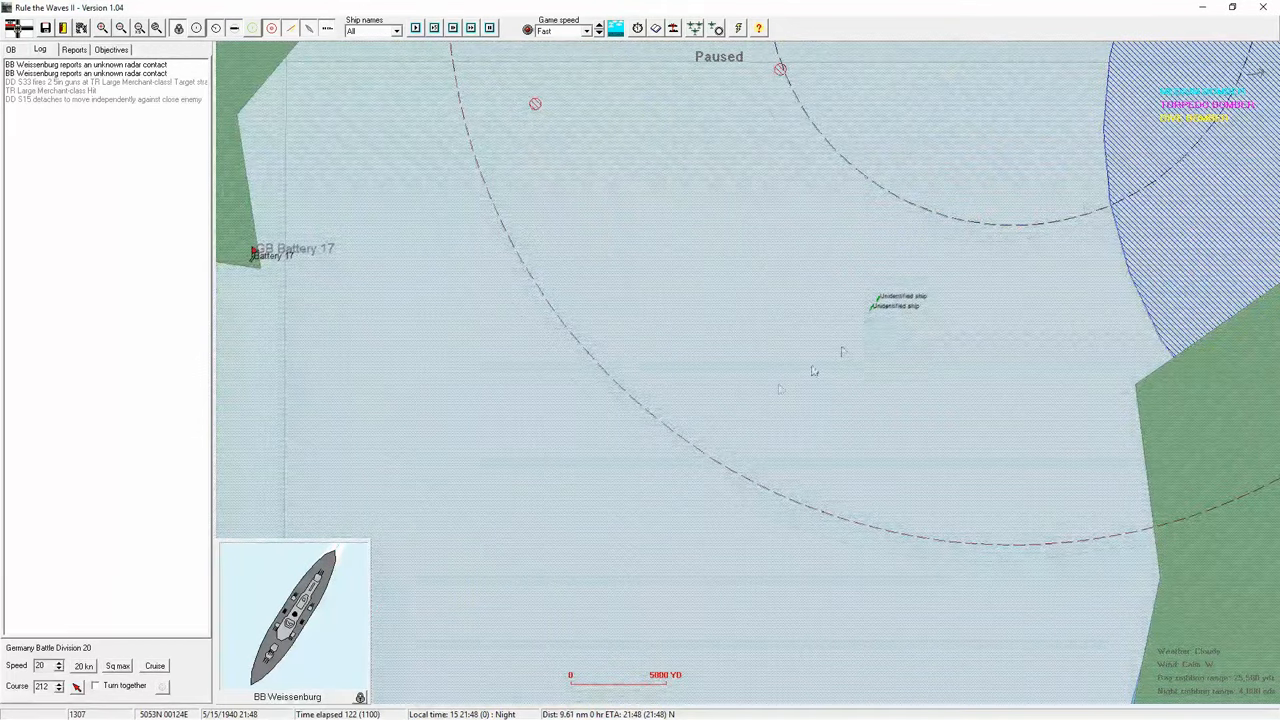
scroll(680, 412, "up", 1)
key("space")
key("space")
key("space")
left_click_drag(743, 459, 730, 474)
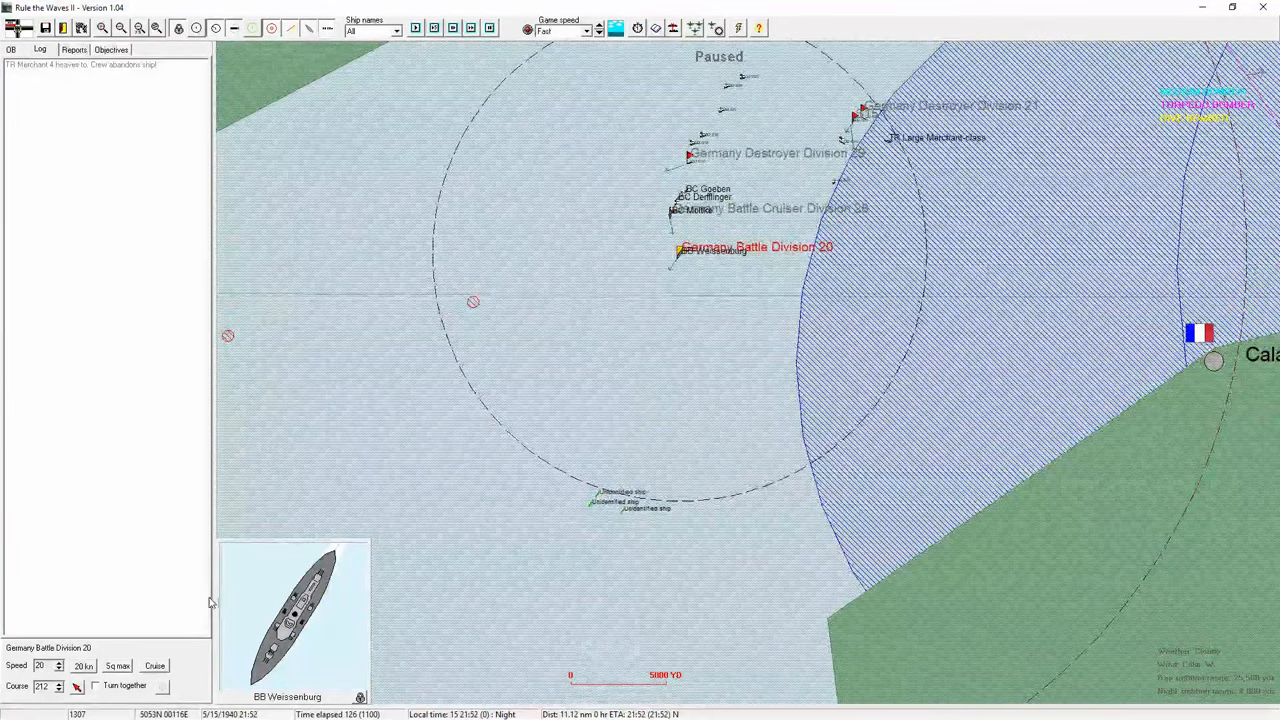
key("space")
key("space")
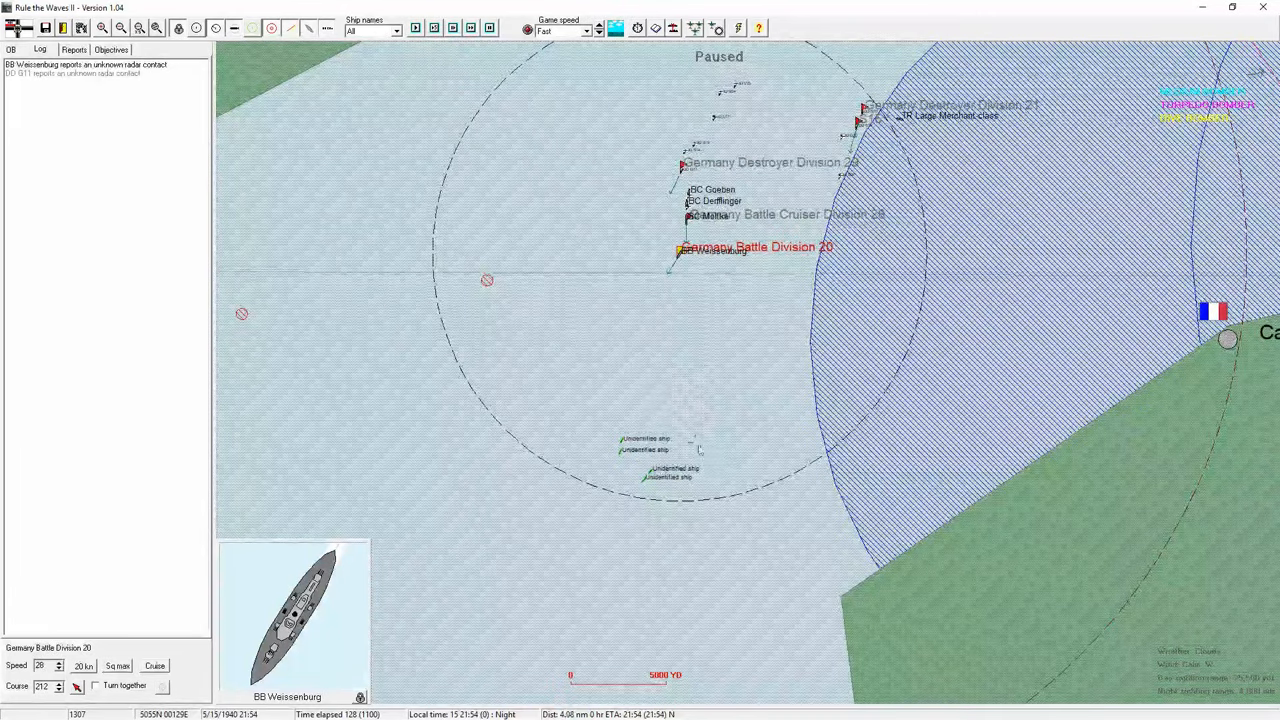
key("space")
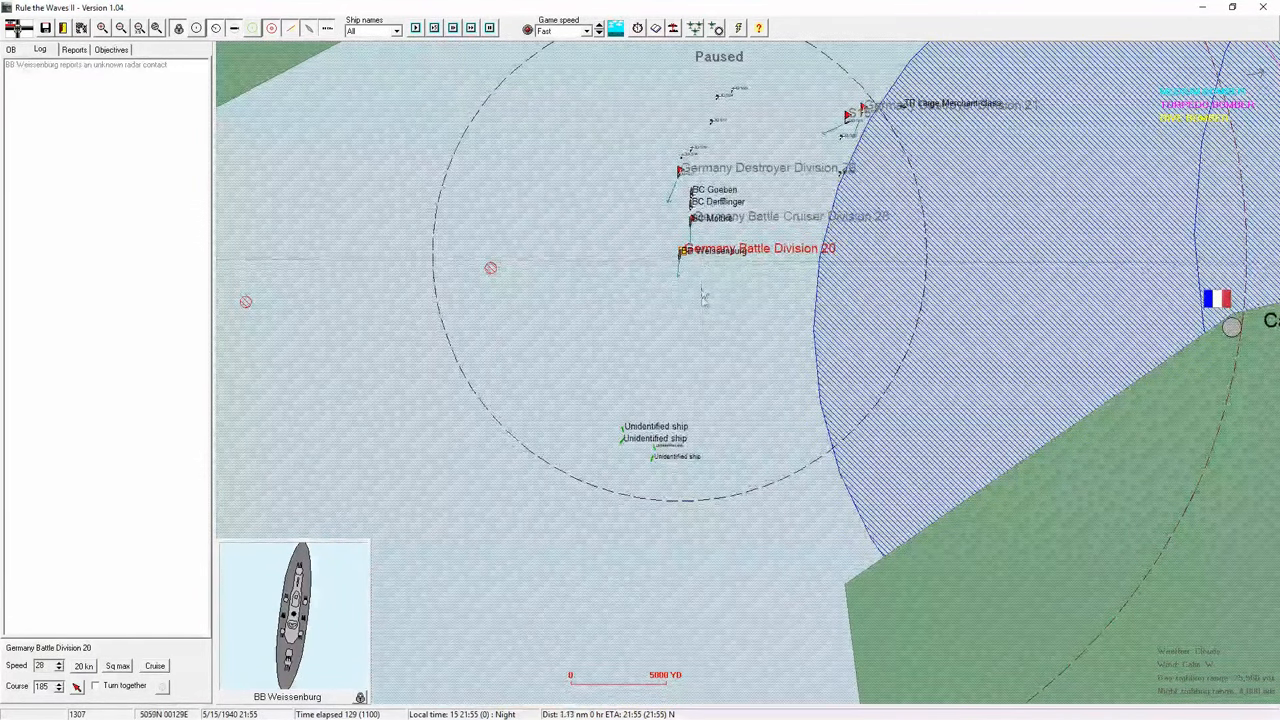
key("space")
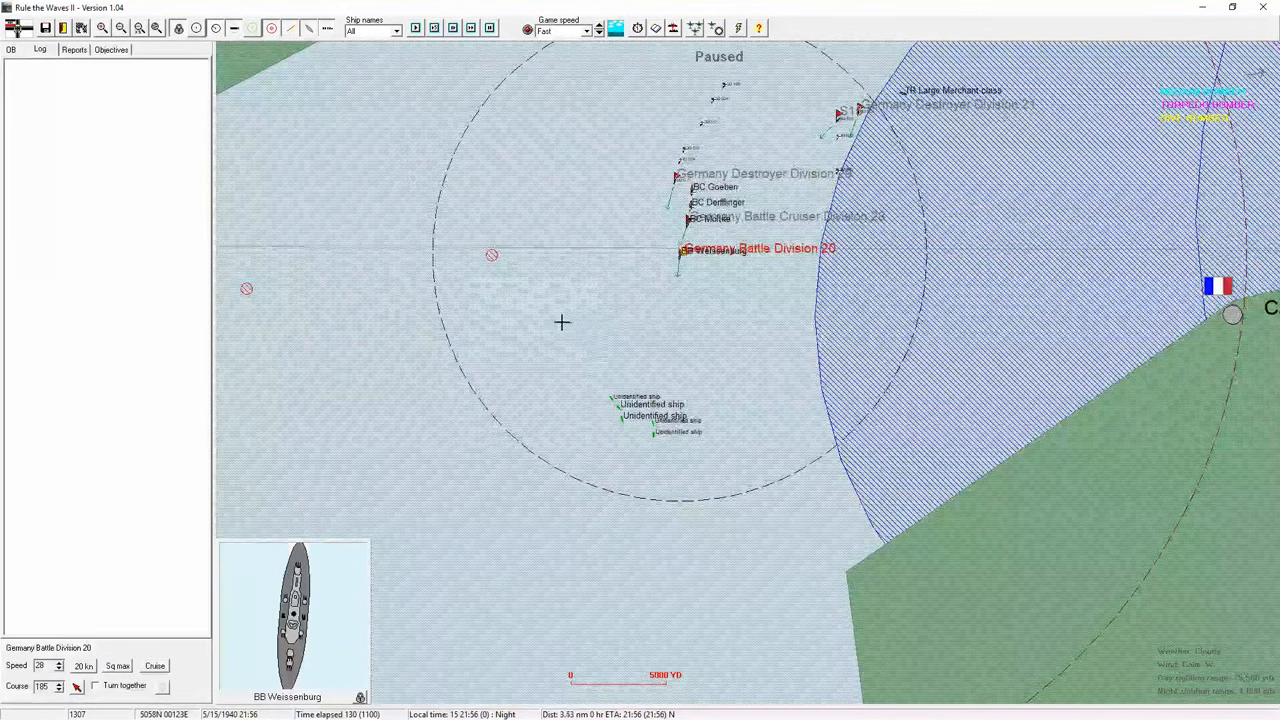
right_click(534, 275)
scroll(534, 275, "up", 1)
scroll(600, 300, "up", 1)
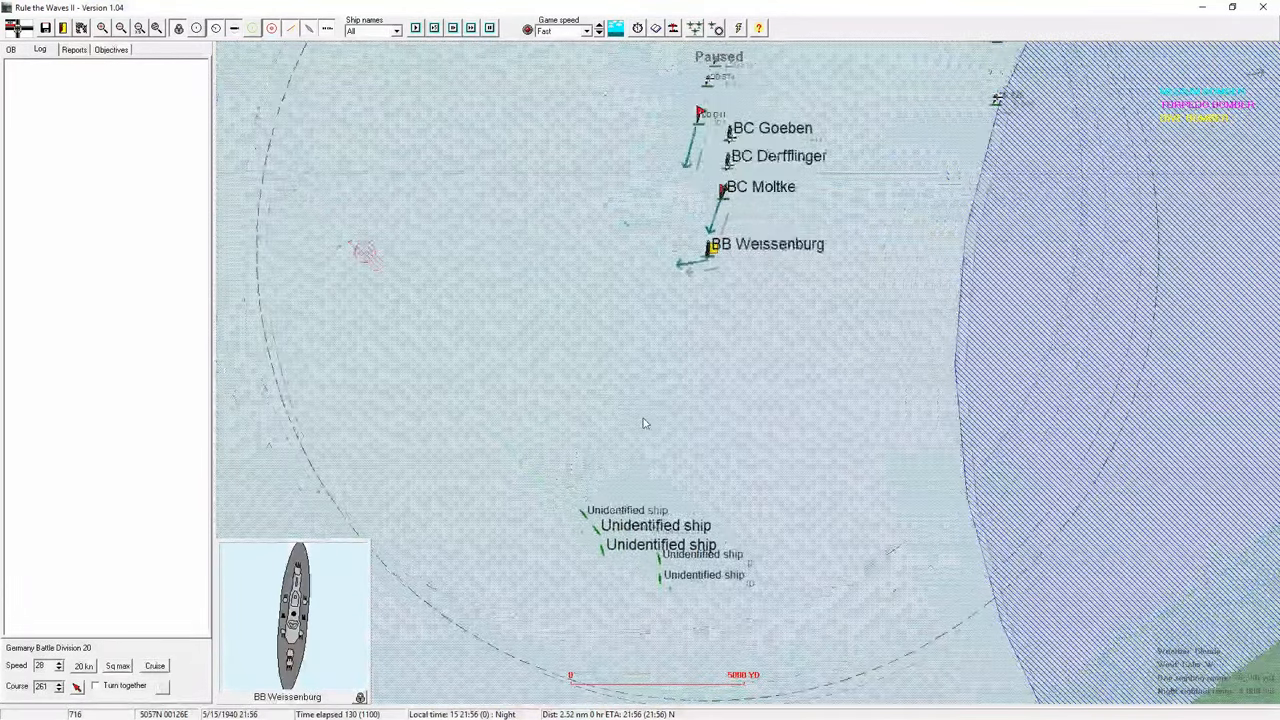
scroll(680, 300, "up", 1)
- Check Battle Division 20's details and let the turn advance to 22:01 on course 239
double_click(772, 280)
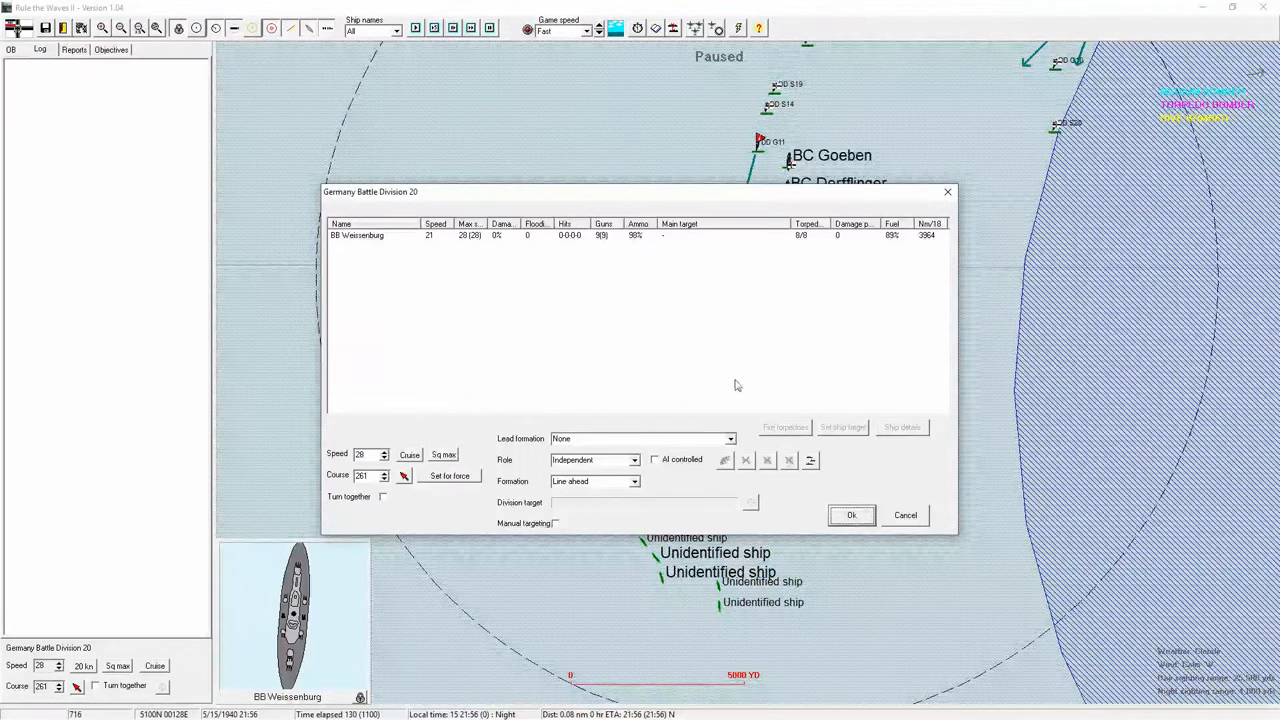
left_click(851, 515)
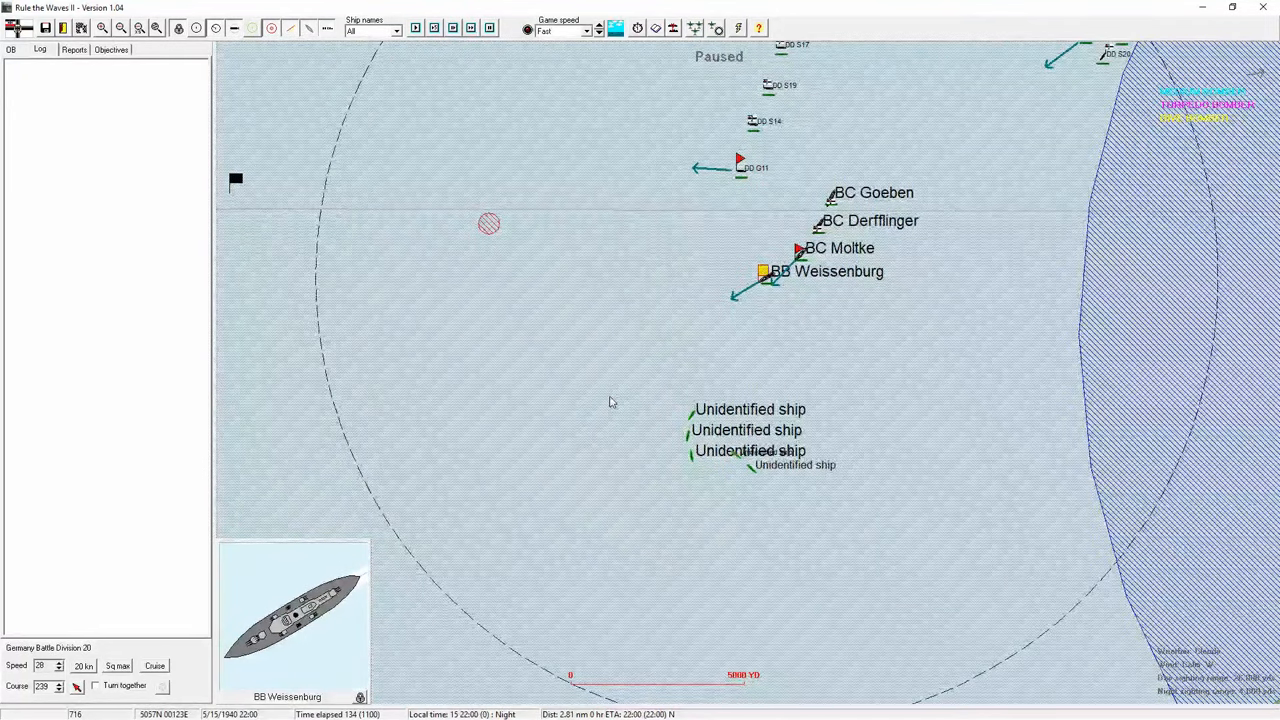
scroll(771, 409, "up", 1)
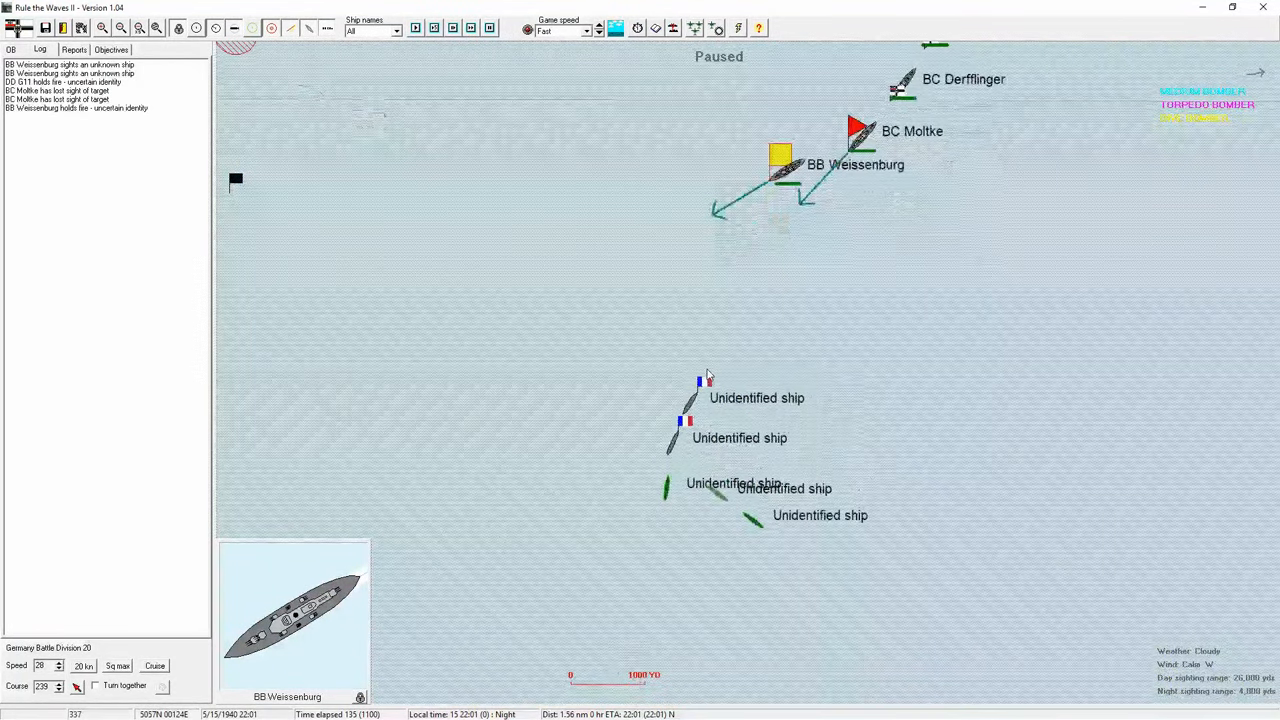
scroll(771, 409, "up", 1)
scroll(771, 409, "up", 1)
scroll(662, 559, "down", 1)
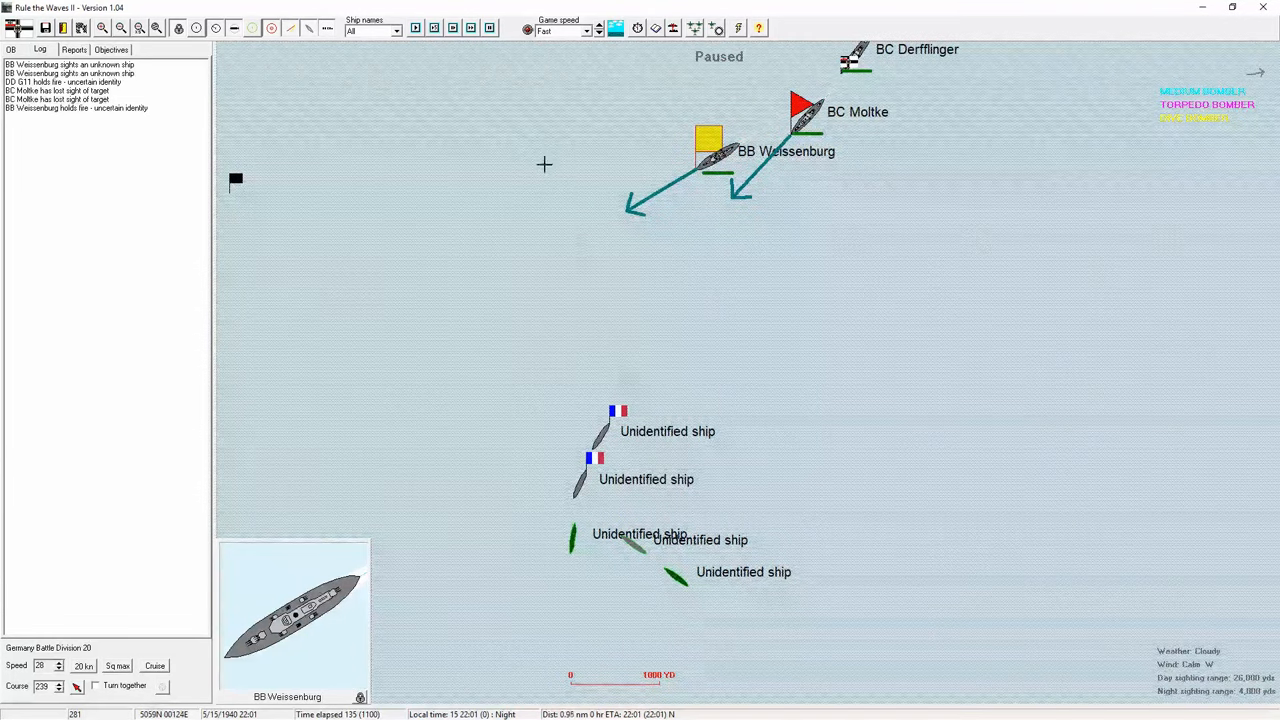
- Steer Weissenburg to 267 then 181 over two turns to 22:04, then view the Gloire-class battlecruiser
left_click(620, 173)
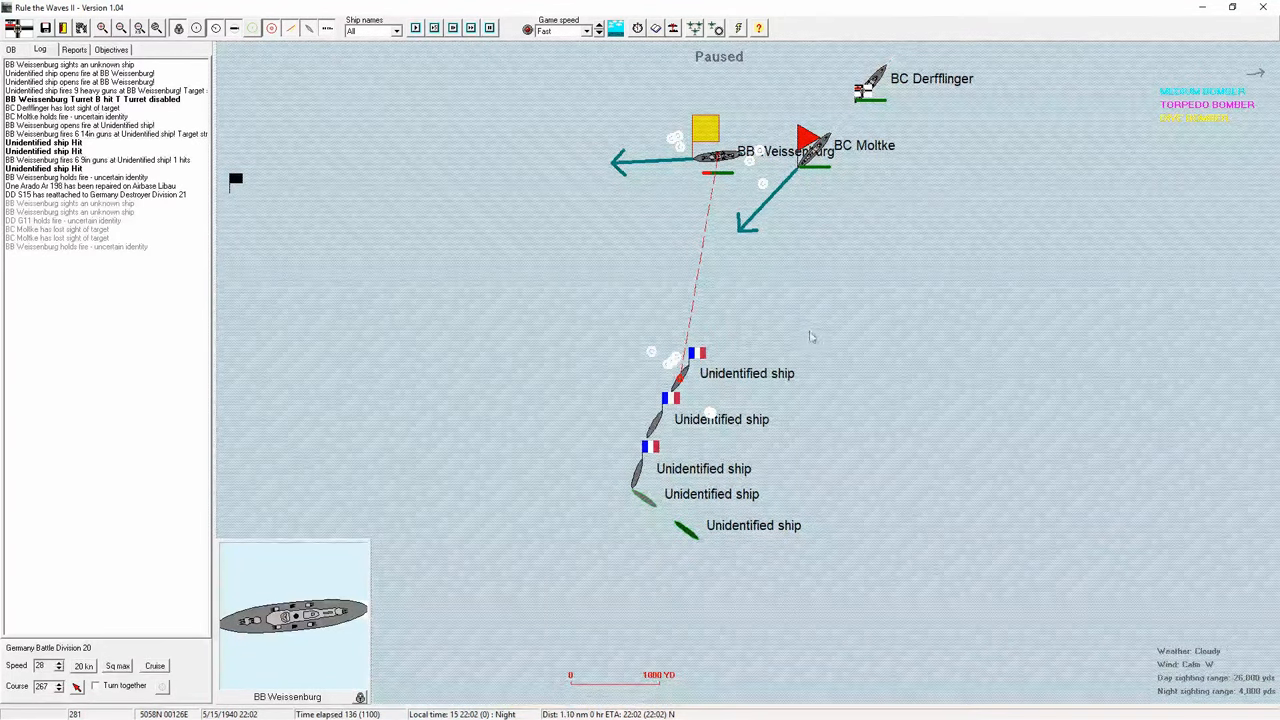
key("space")
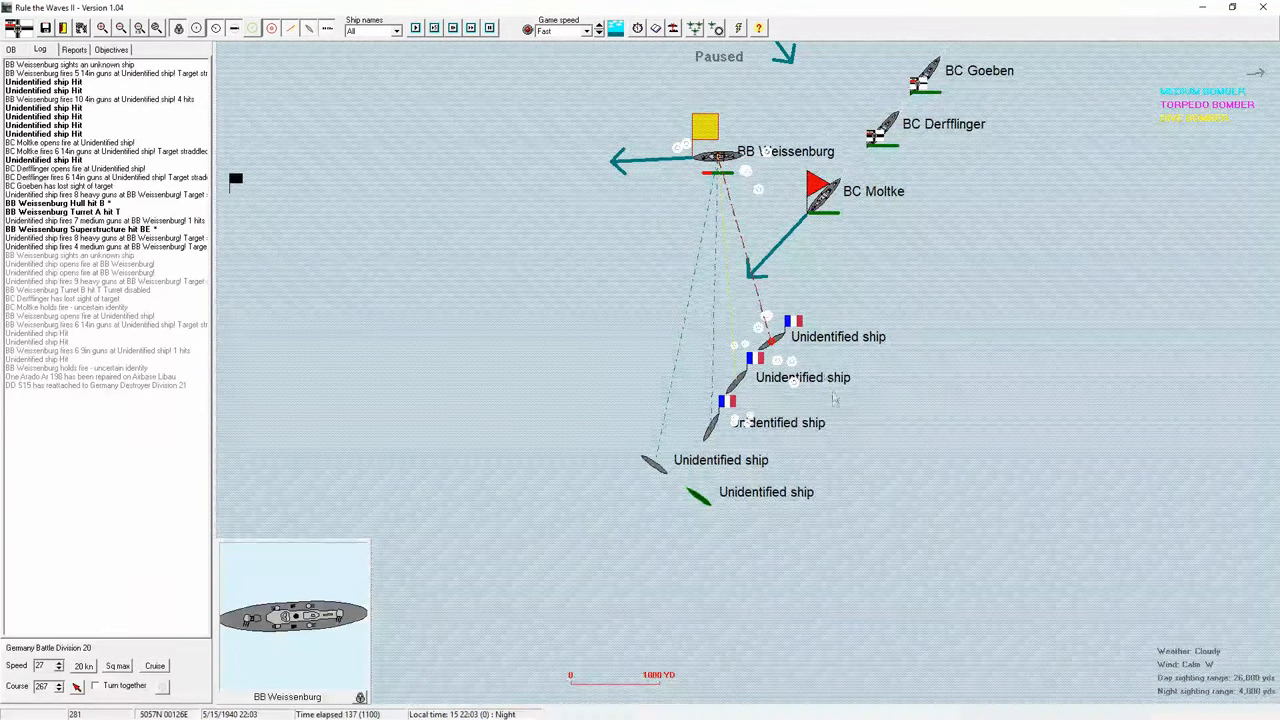
left_click(710, 438)
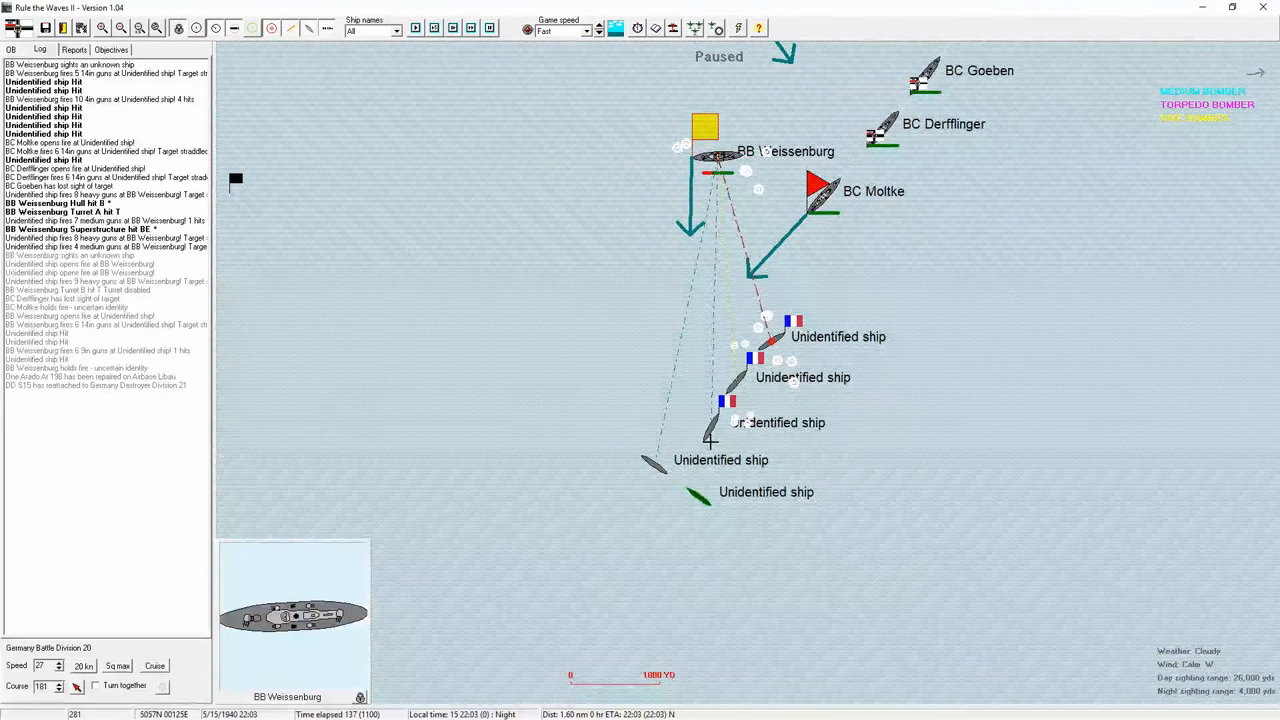
key("space")
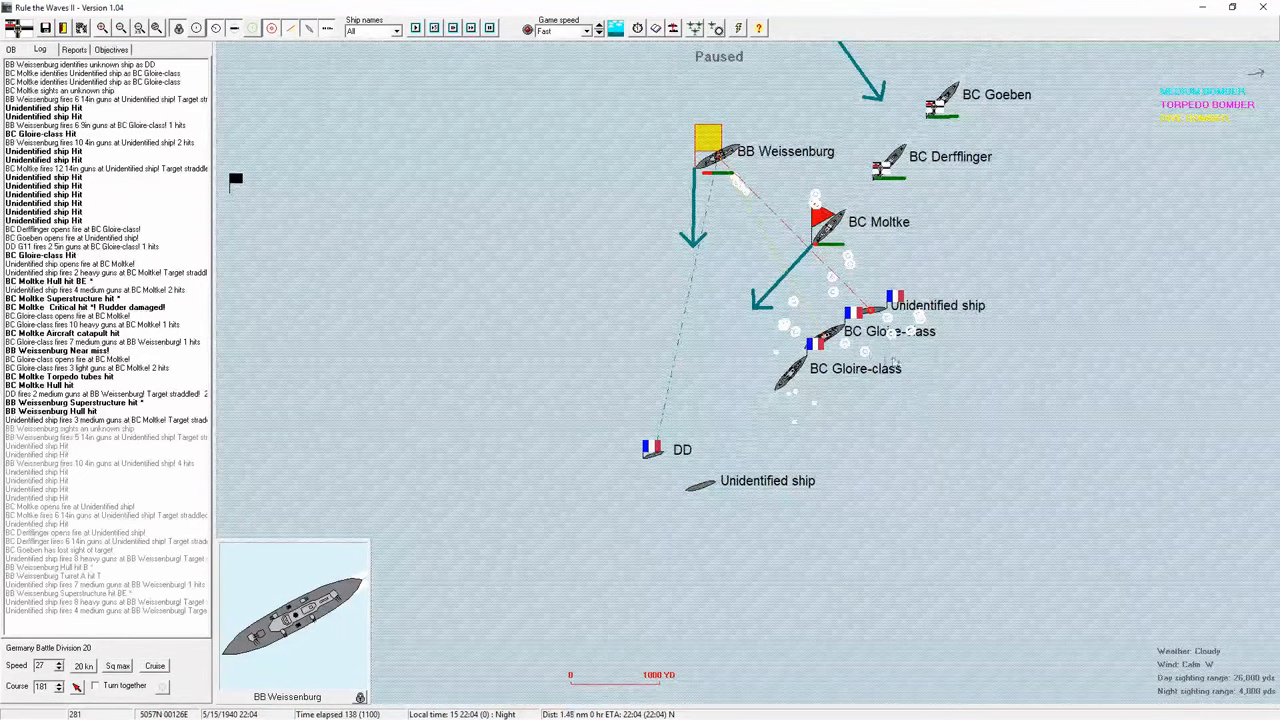
left_click(828, 340)
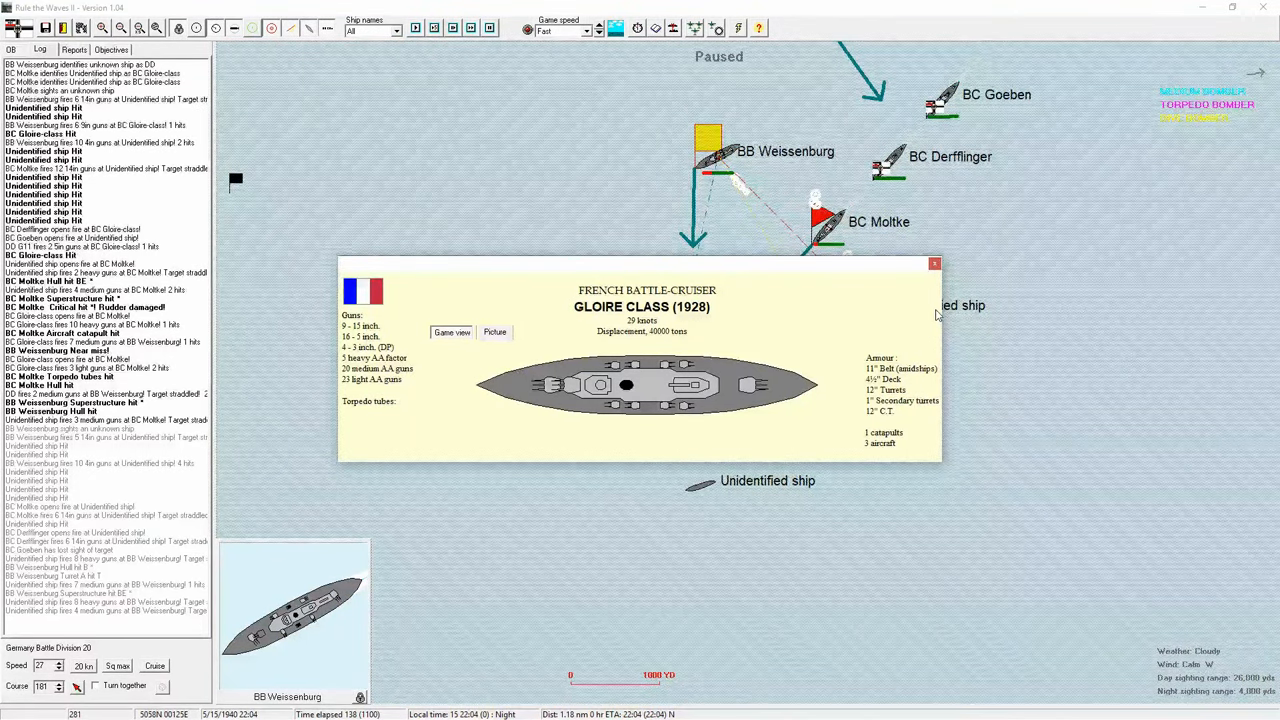
- Dismiss the Gloire card and review Weissenburg's and Moltke's damage reports (Moltke's rudder jammed)
left_click(934, 264)
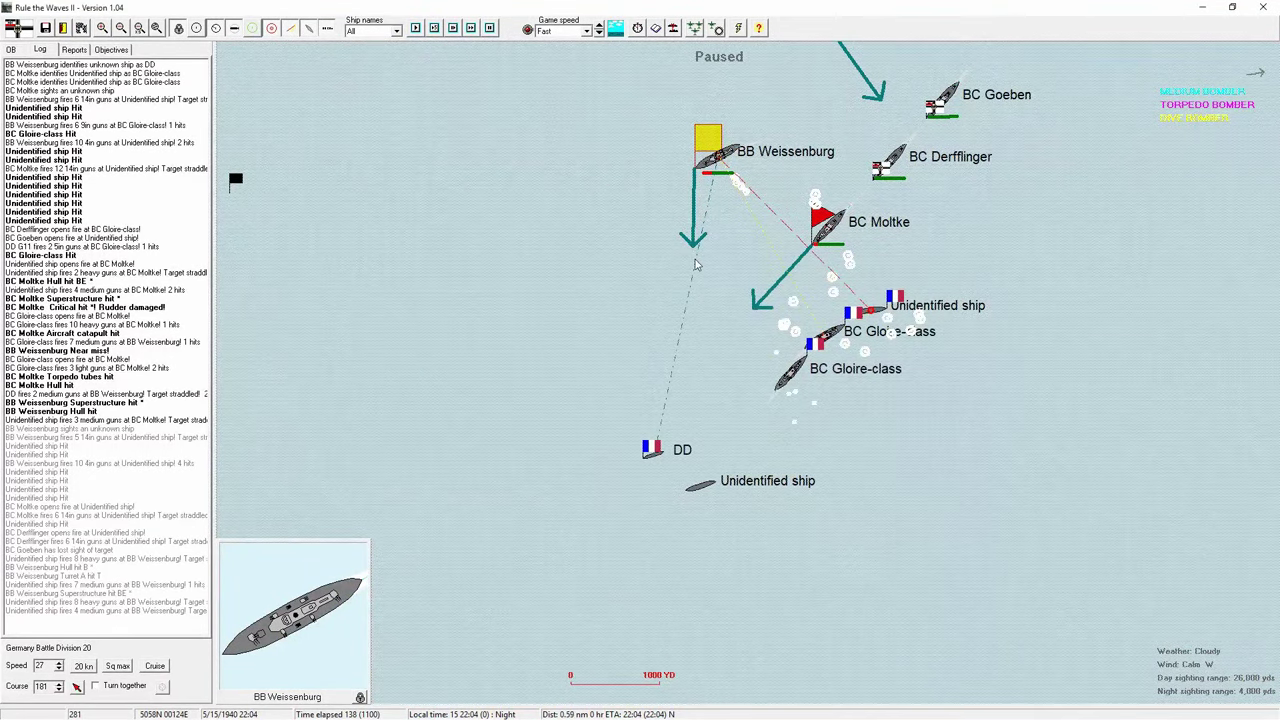
left_click(720, 160)
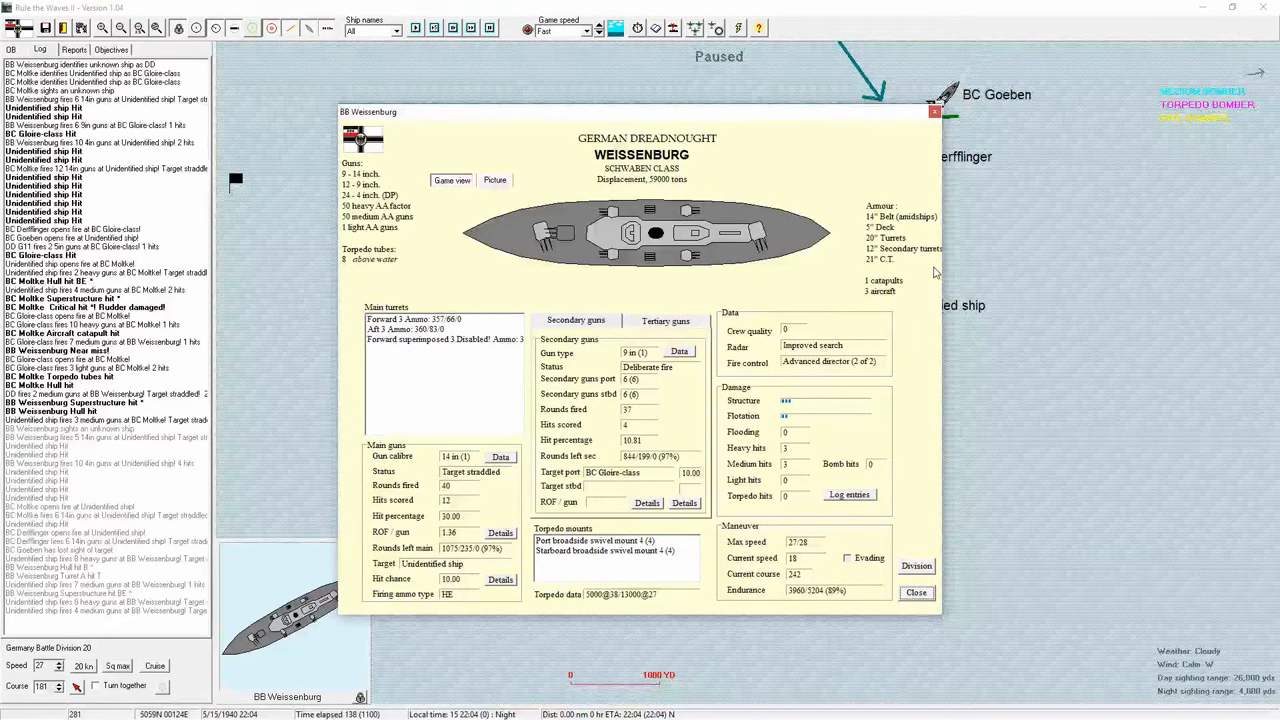
left_click(917, 594)
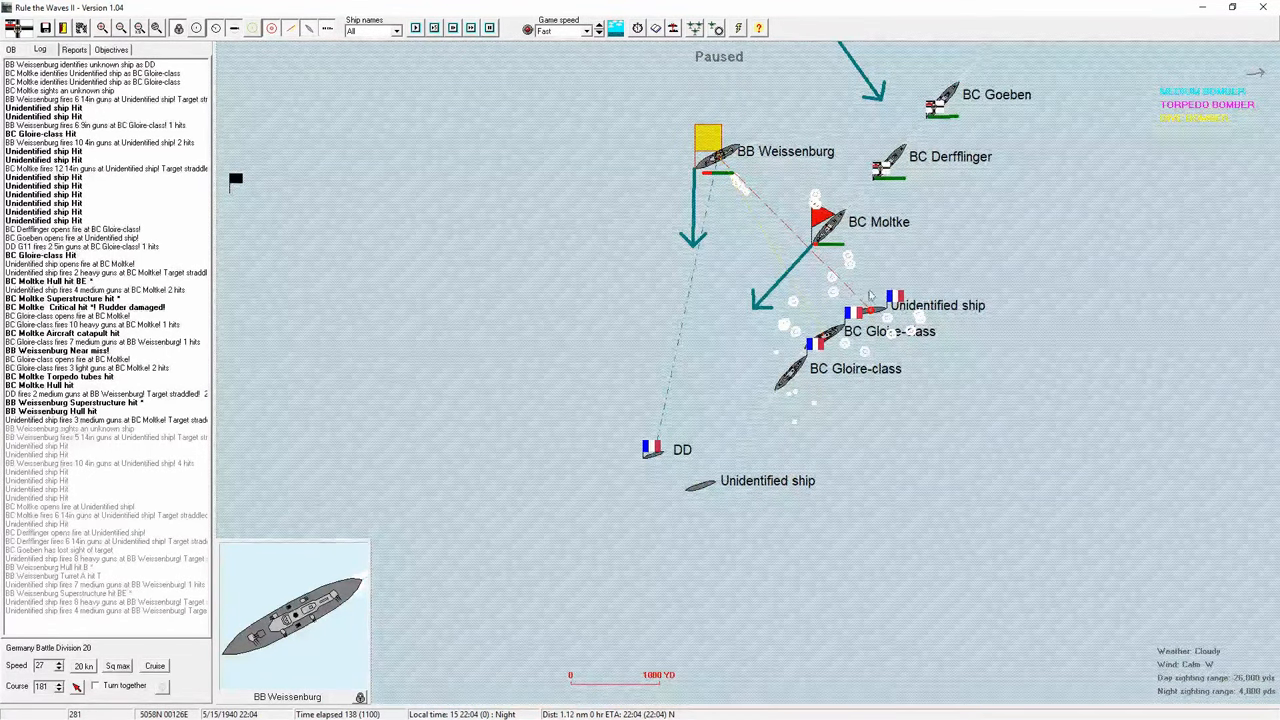
double_click(833, 229)
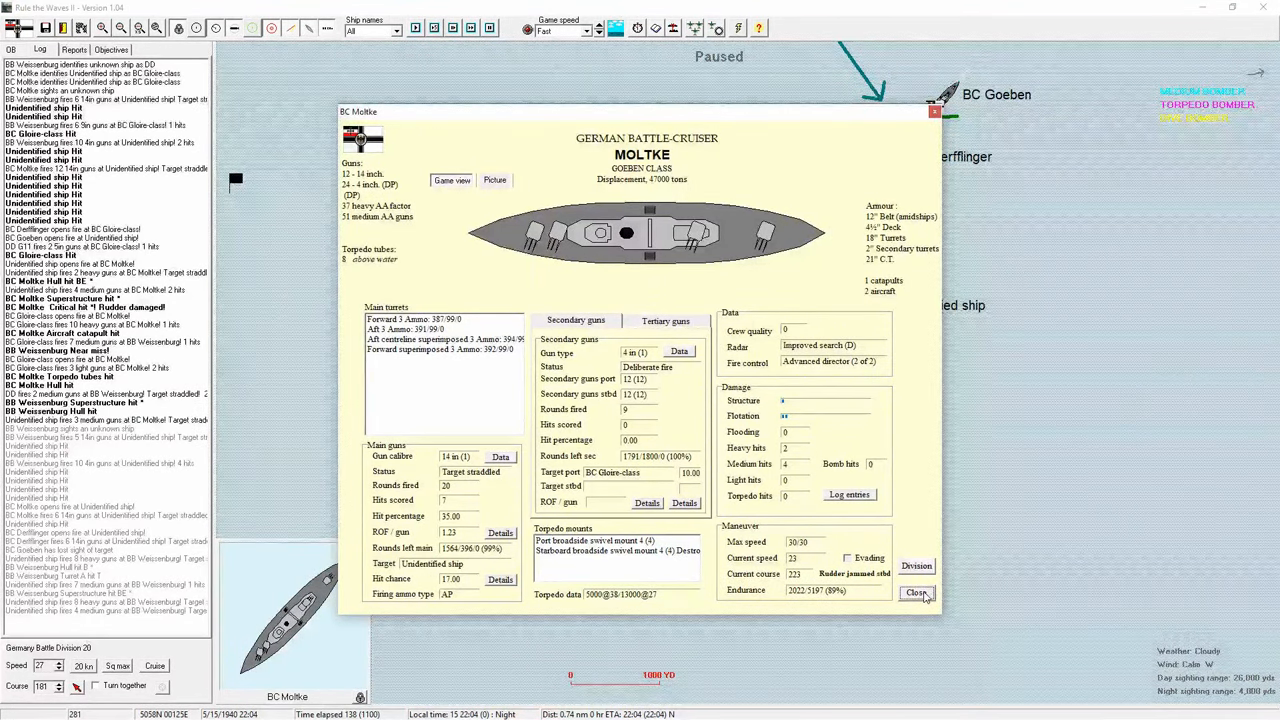
left_click(916, 593)
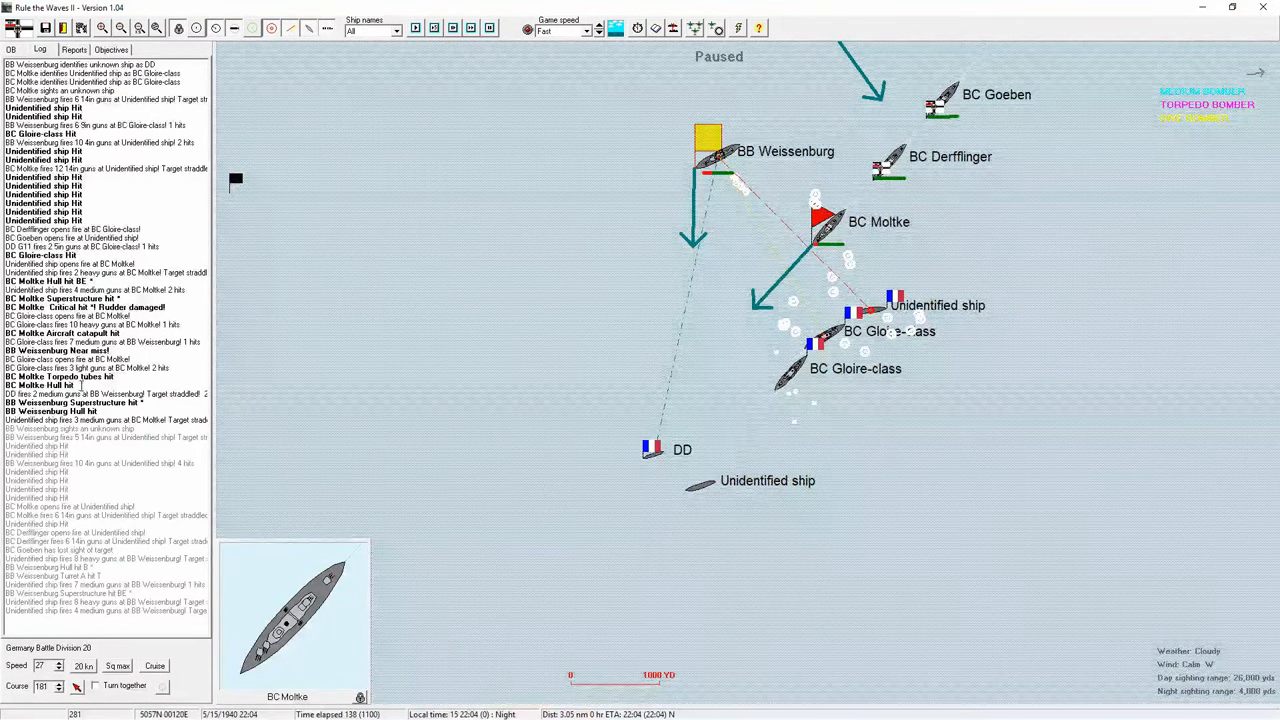
- Advance a turn and check Moltke's and Weissenburg's ship details
left_click_drag(760, 240, 686, 300)
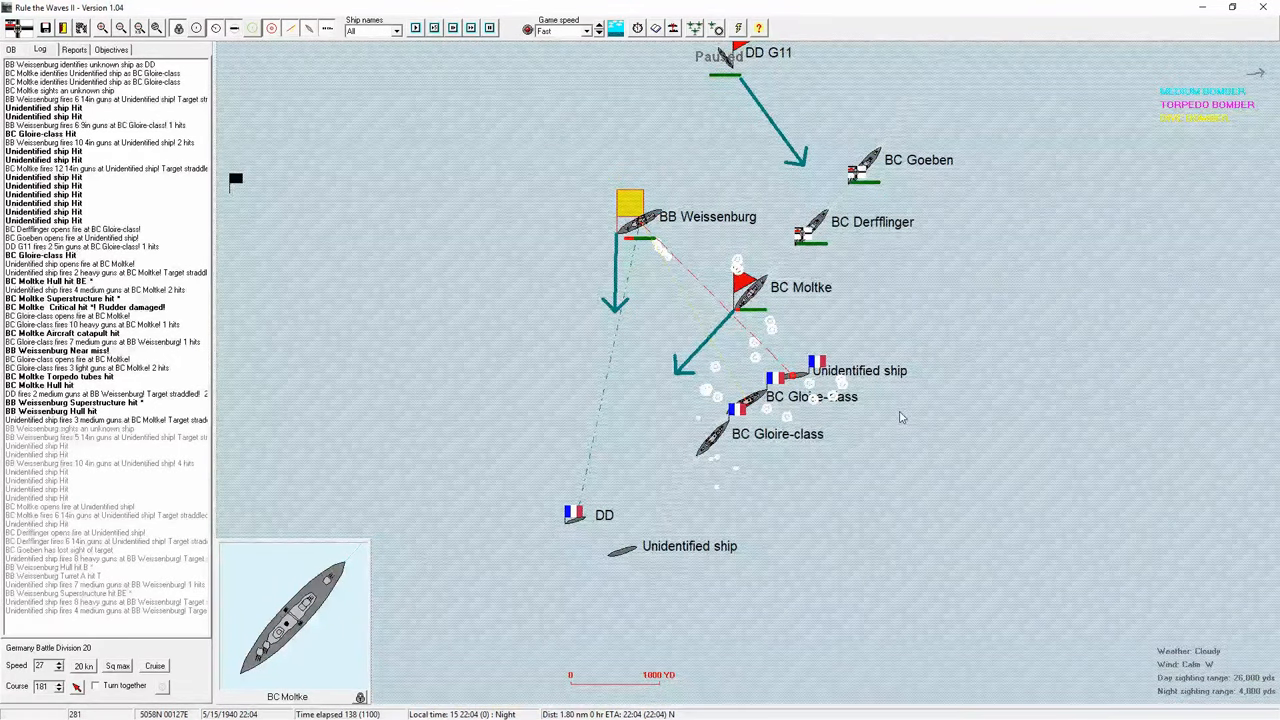
key("space")
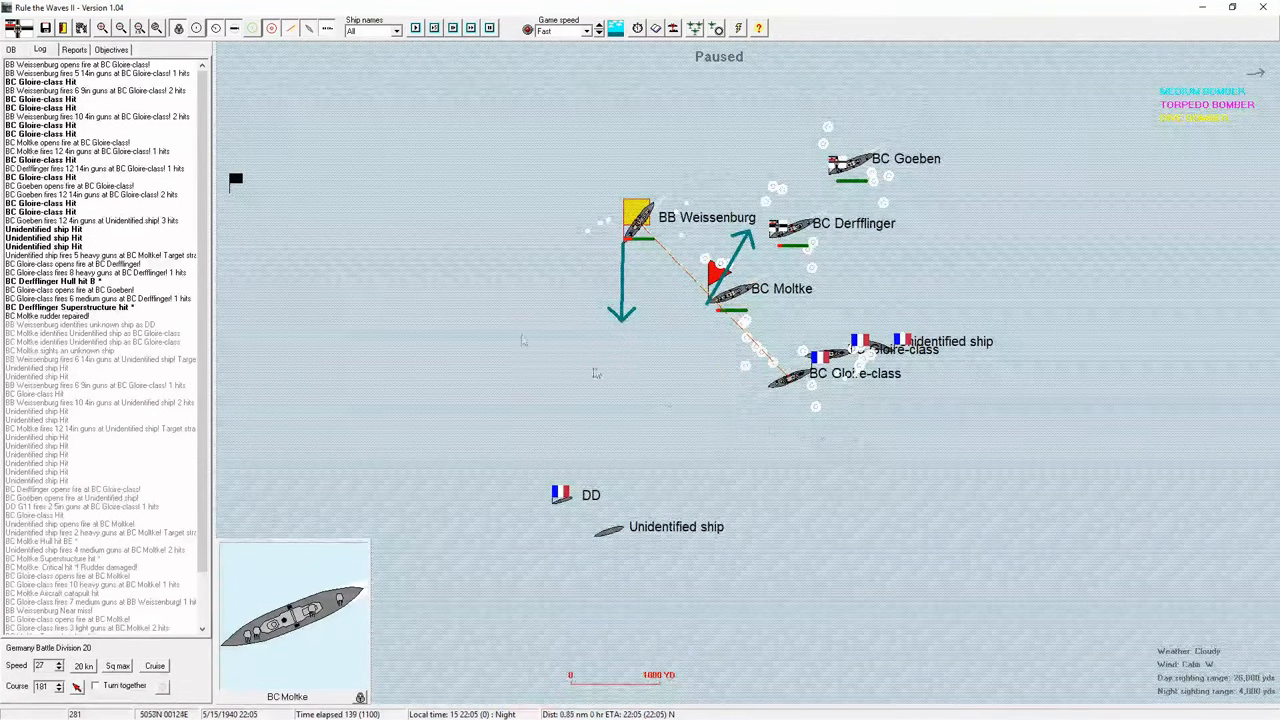
scroll(750, 370, "up", 2)
scroll(322, 238, "down", 1)
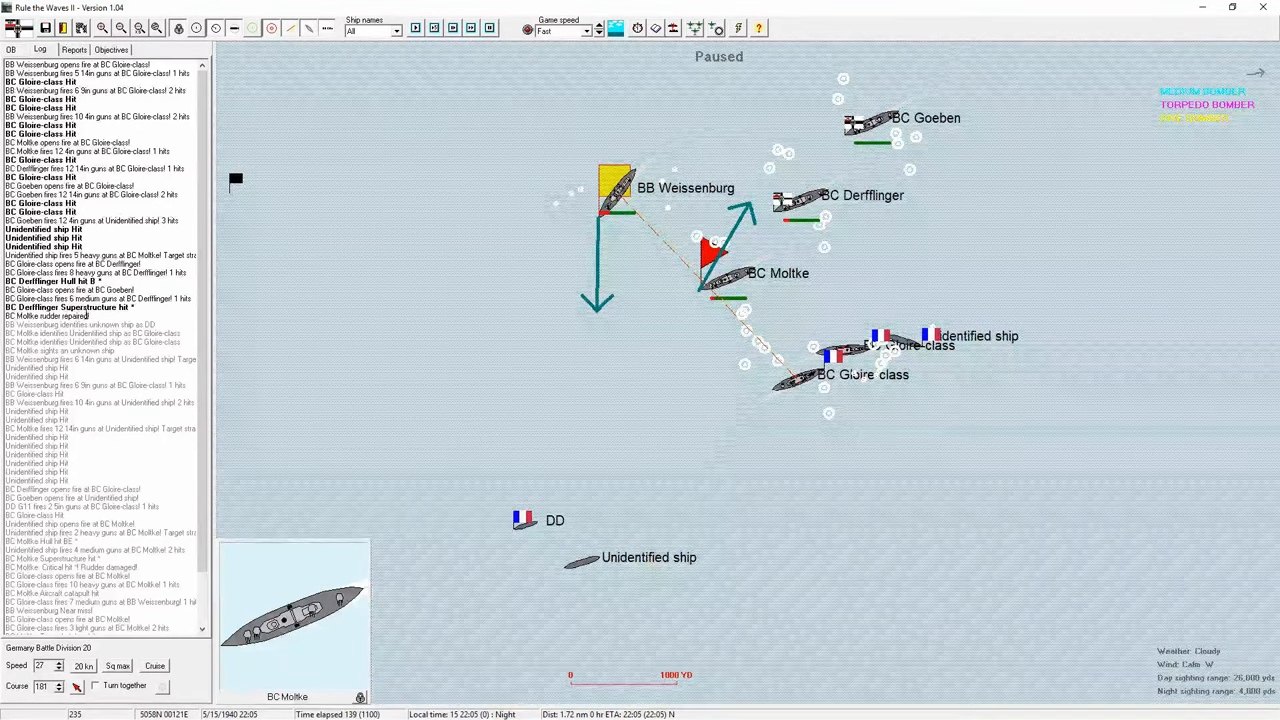
double_click(746, 274)
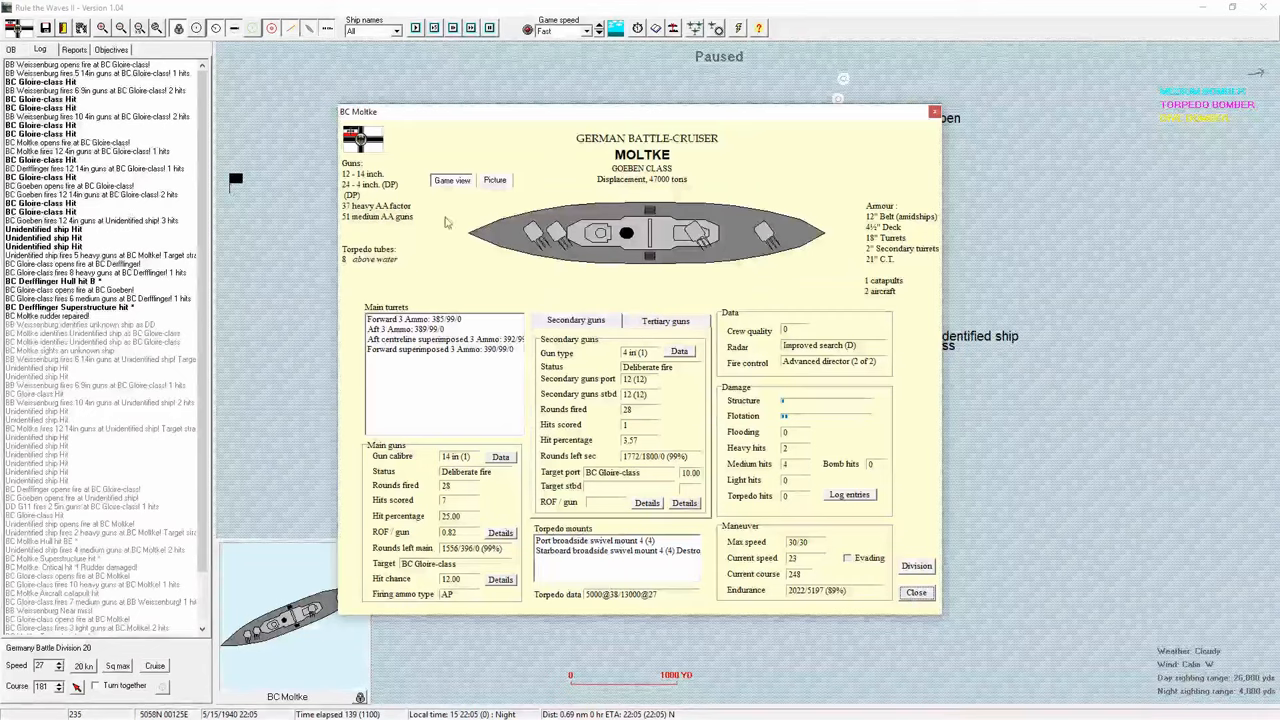
left_click(916, 593)
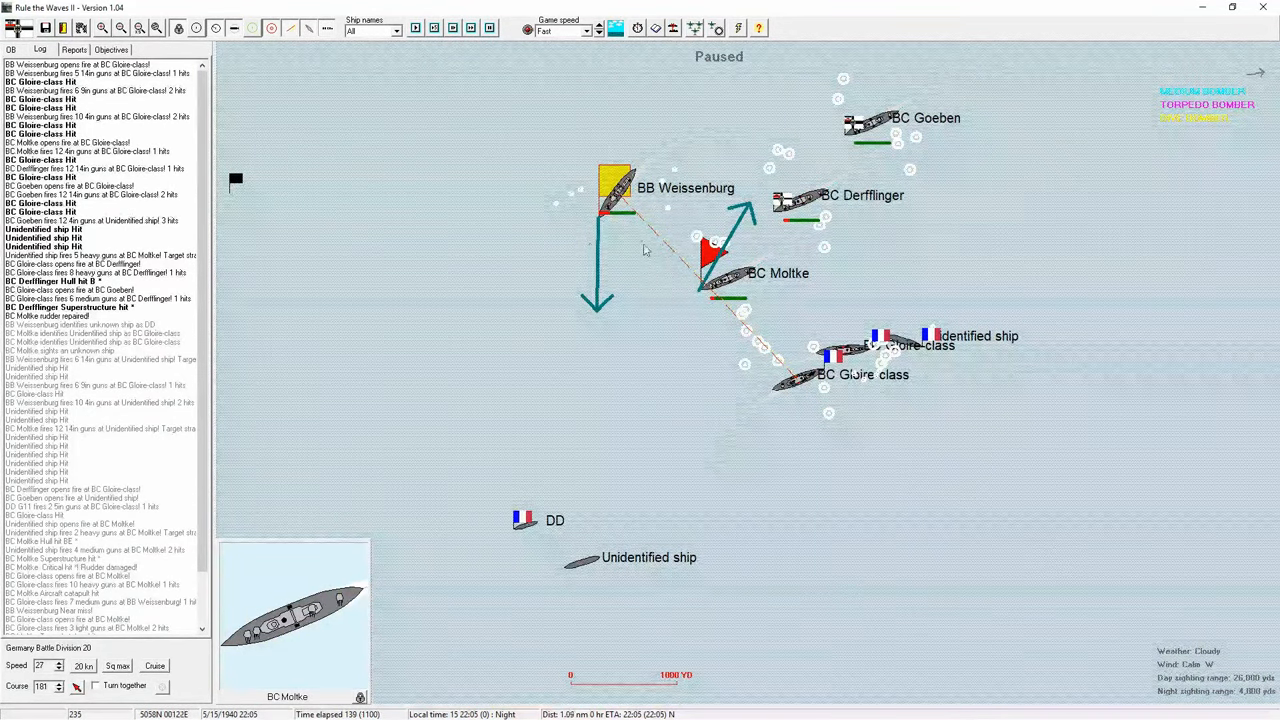
double_click(622, 200)
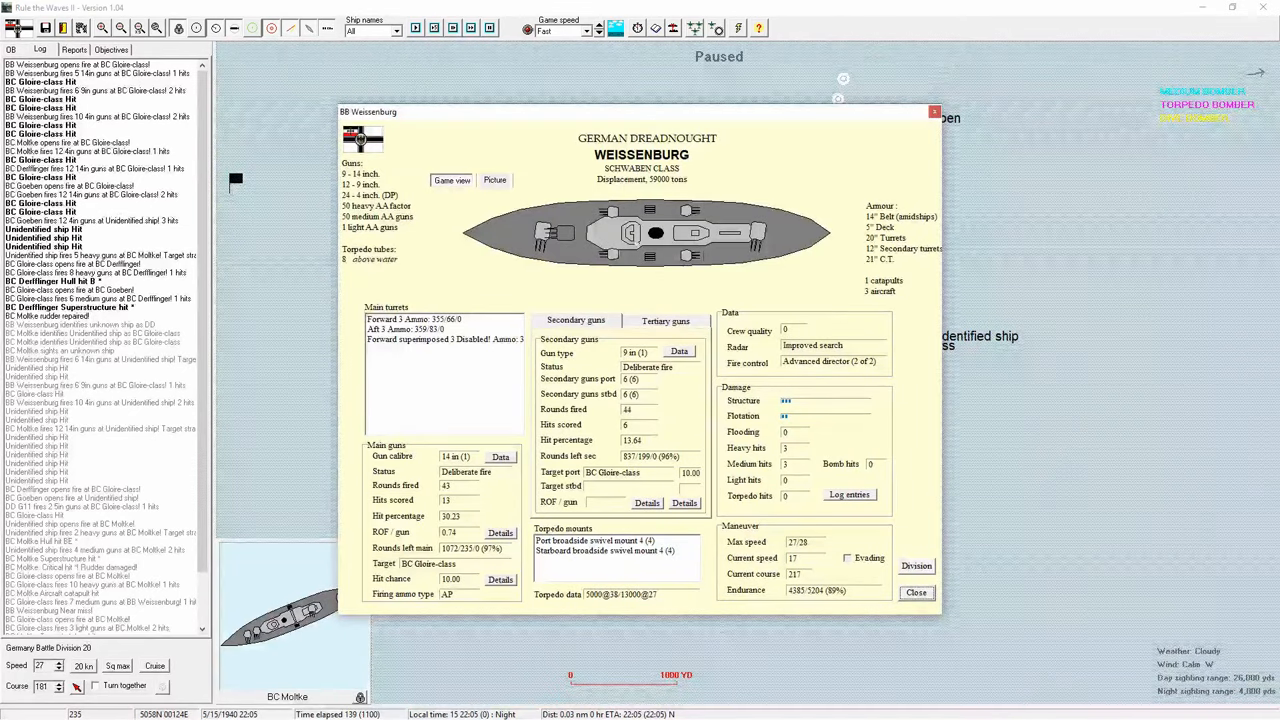
left_click(916, 593)
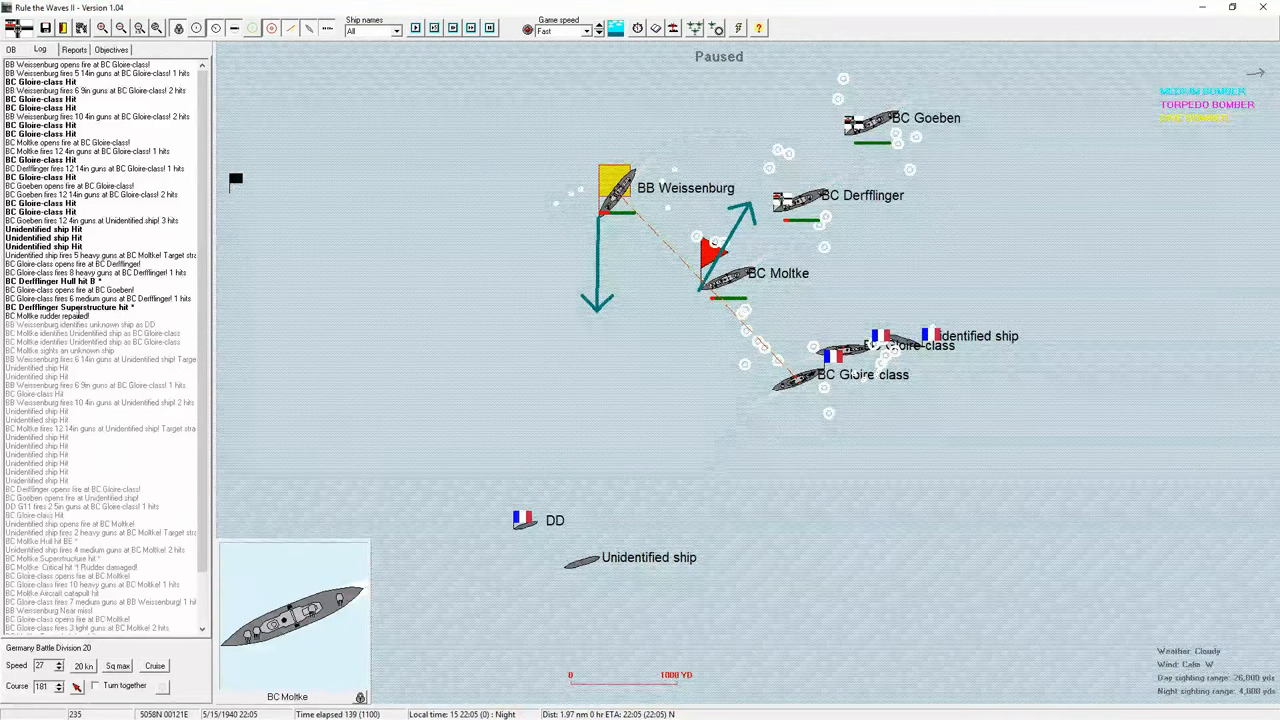
- Steer Moltke to course 121 and resume the battle until the 22:06 torpedo-hit notice
left_click(603, 467)
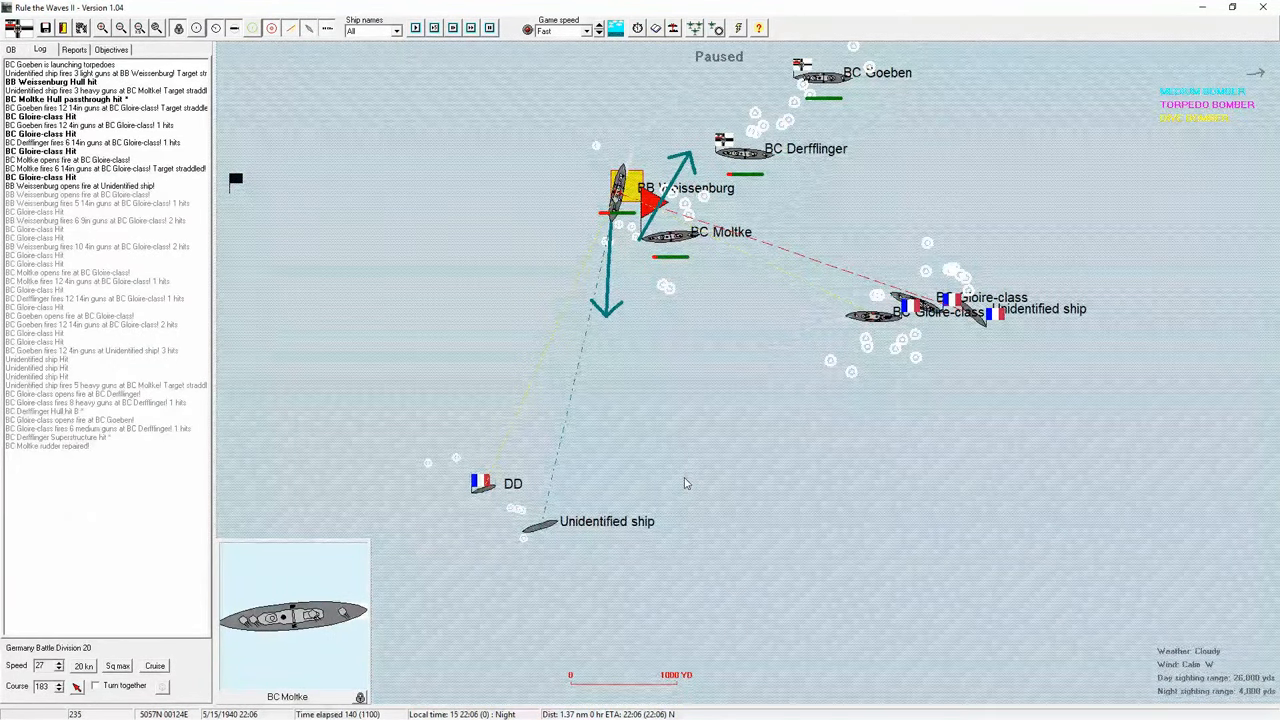
left_click(848, 332)
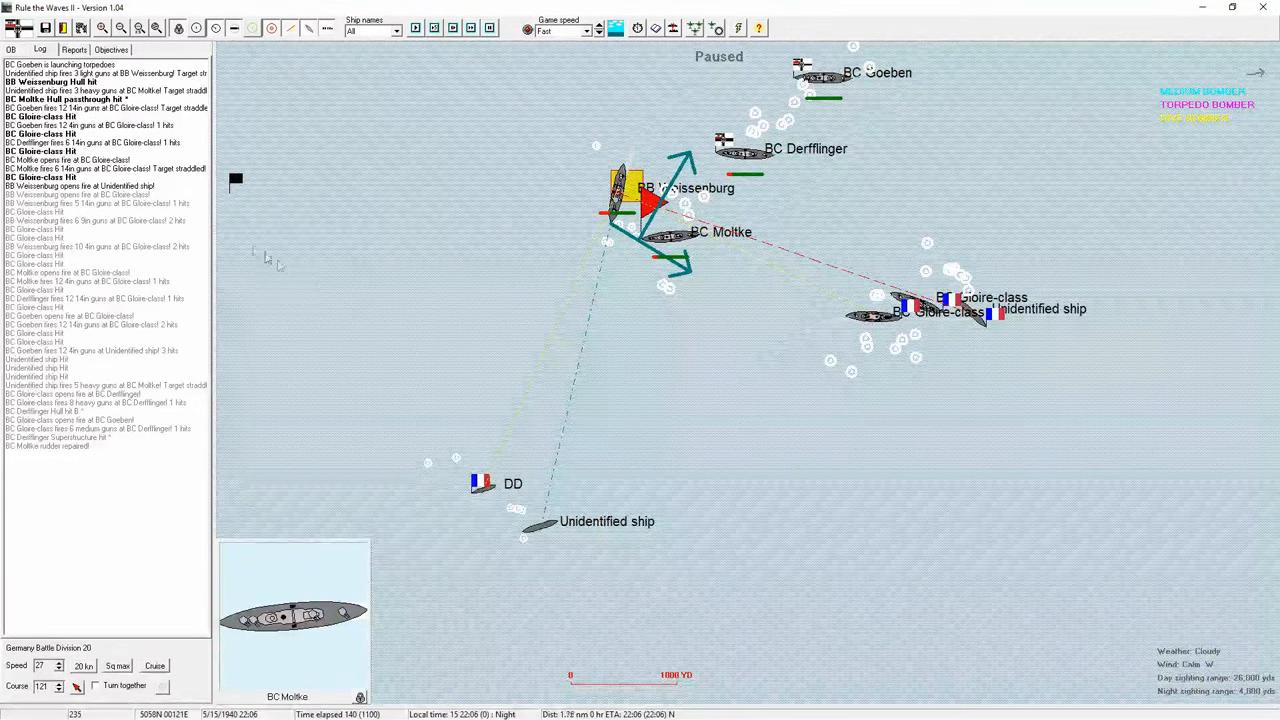
key("space")
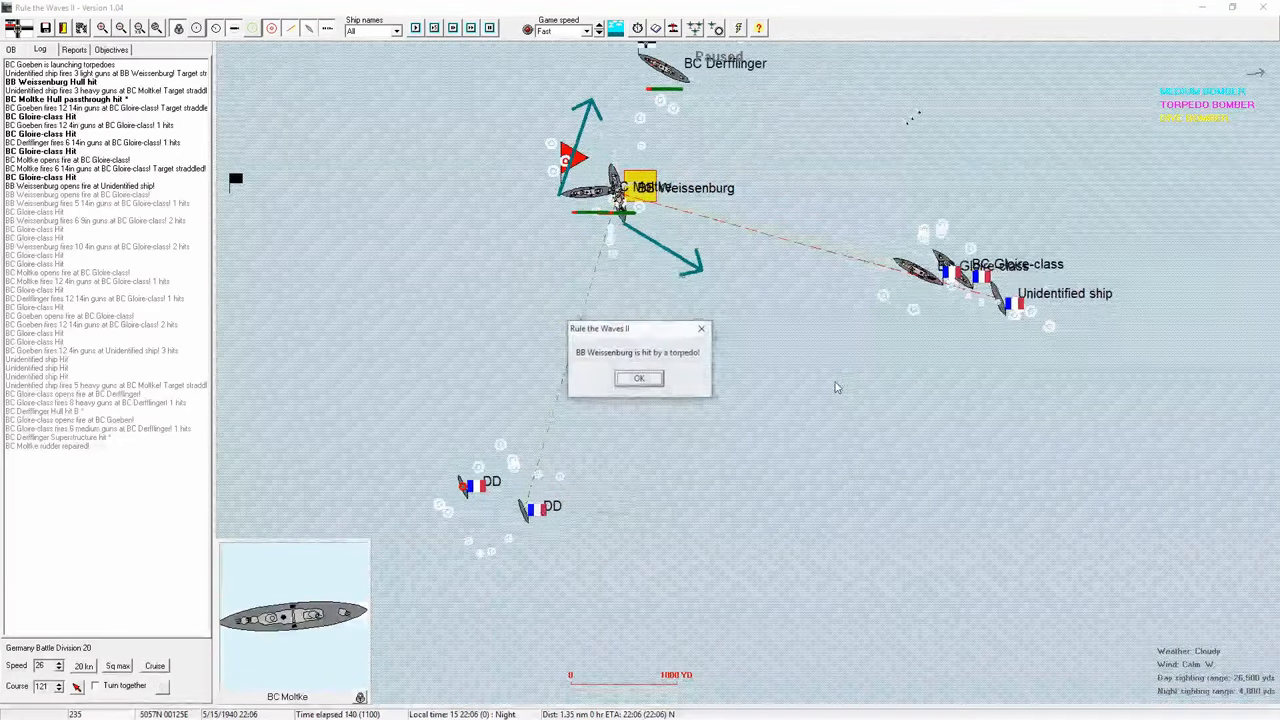
- Acknowledge the torpedo hit and inspect Weissenburg's damage report
left_click(639, 379)
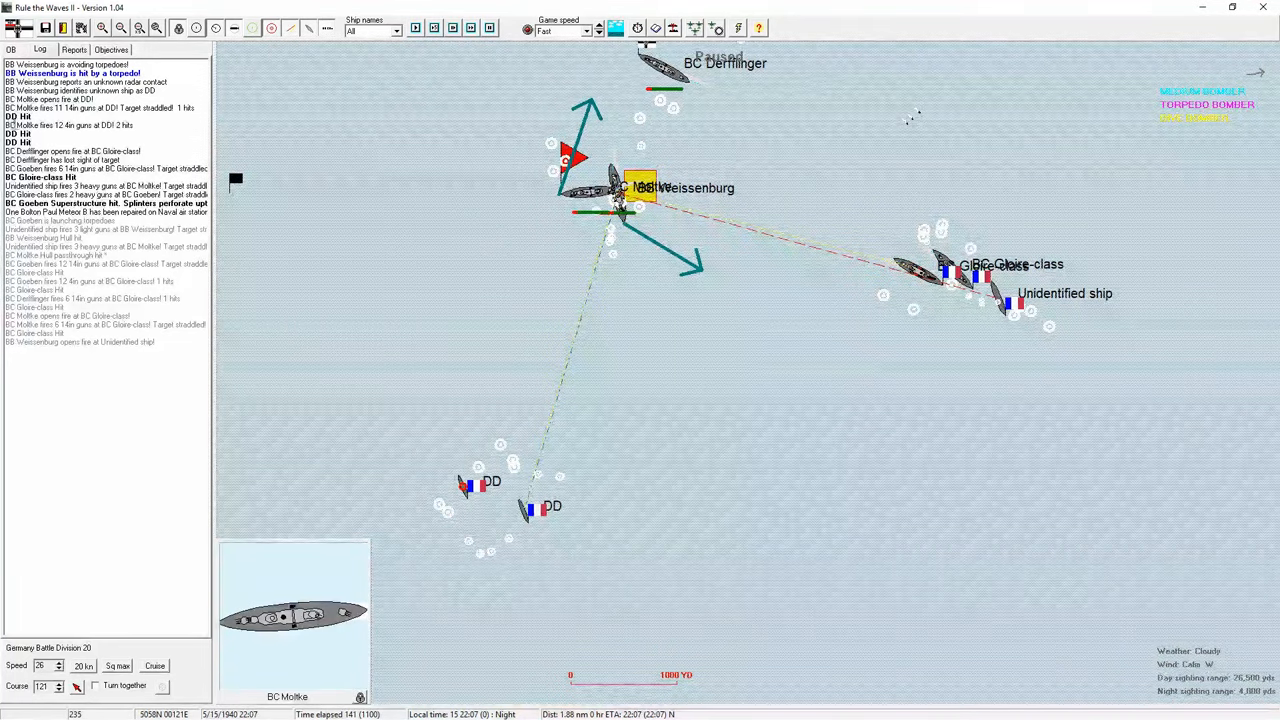
key("Right")
key("Up")
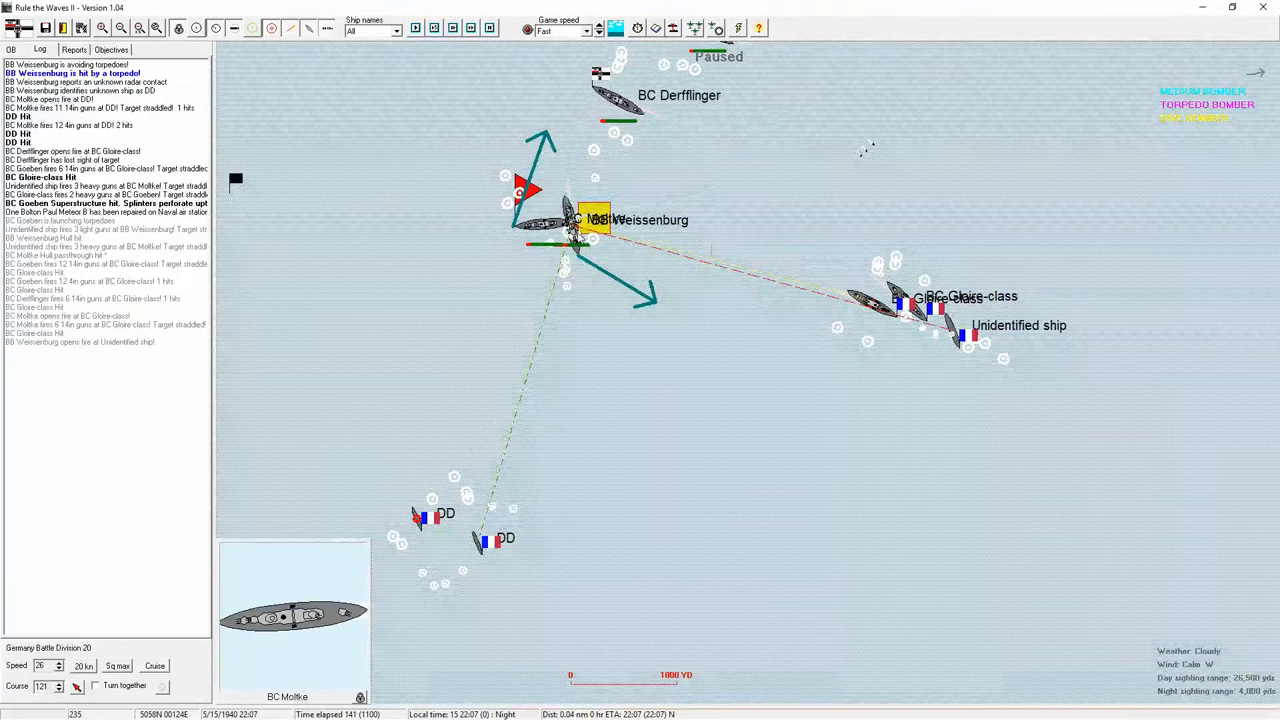
double_click(588, 237)
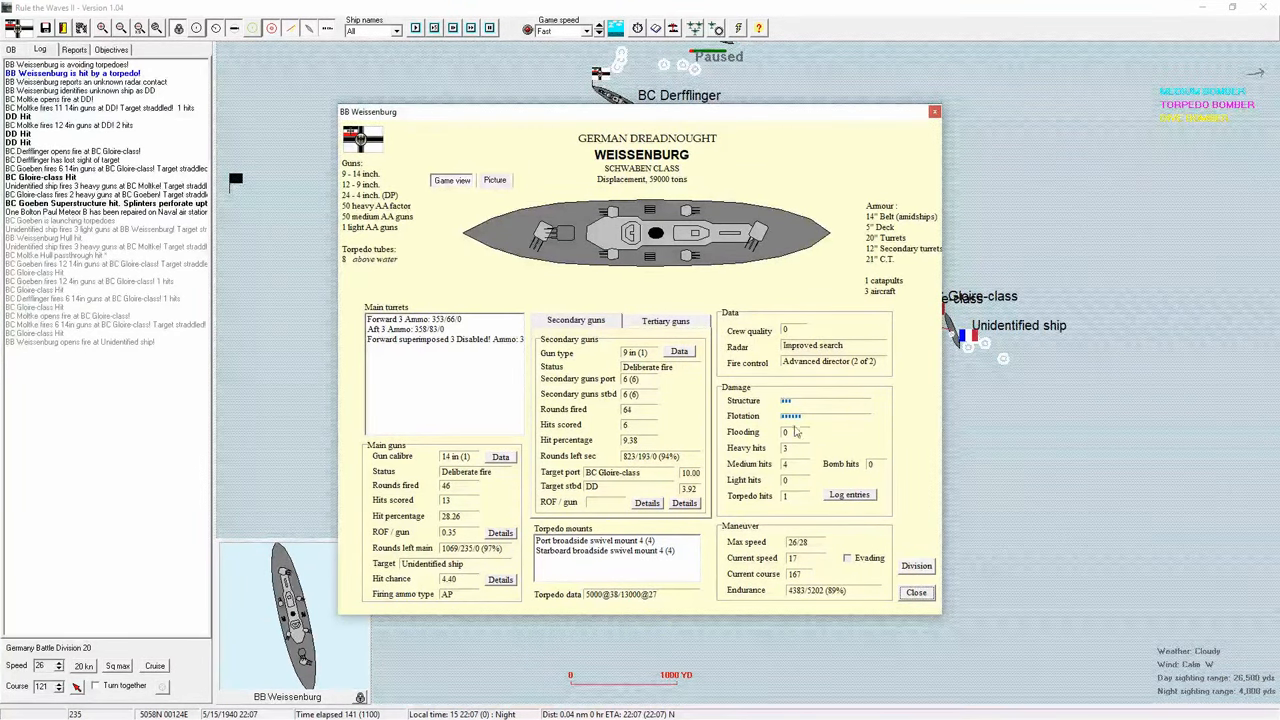
left_click(916, 593)
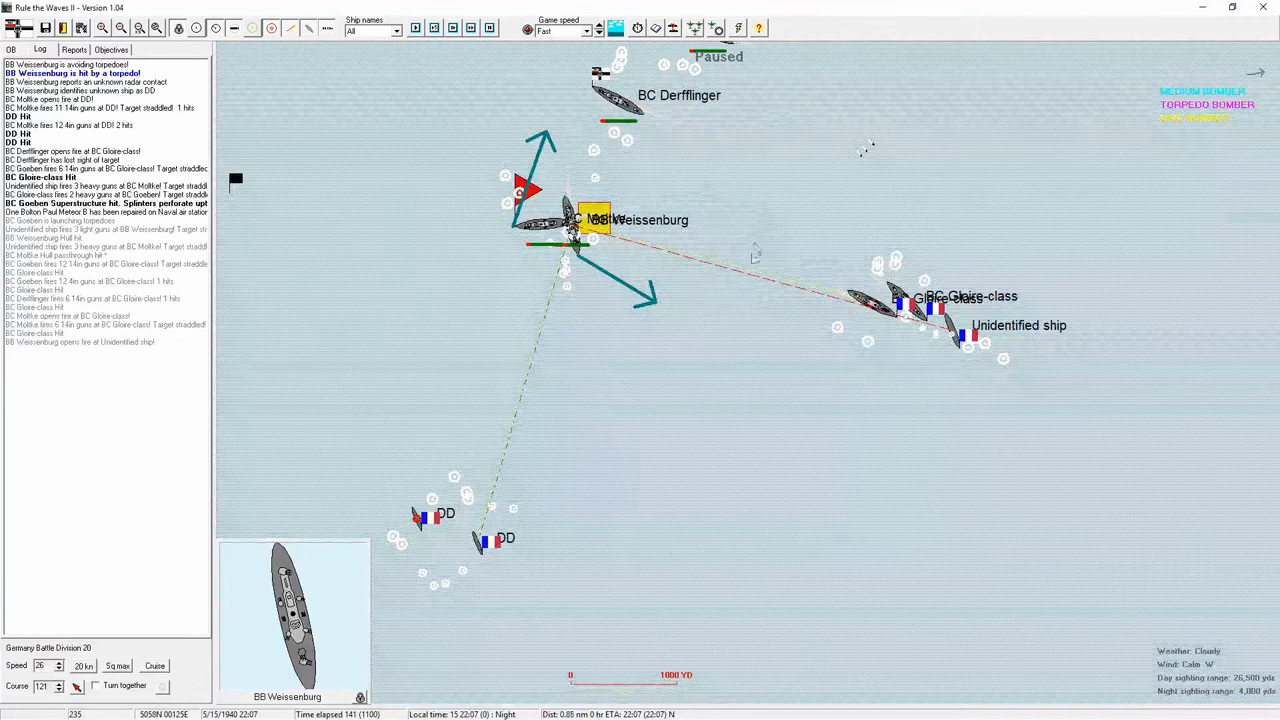
- Turn Weissenburg to course 70, advance a turn and acknowledge the torpedo hits on Moltke
left_click(790, 150)
key("space")
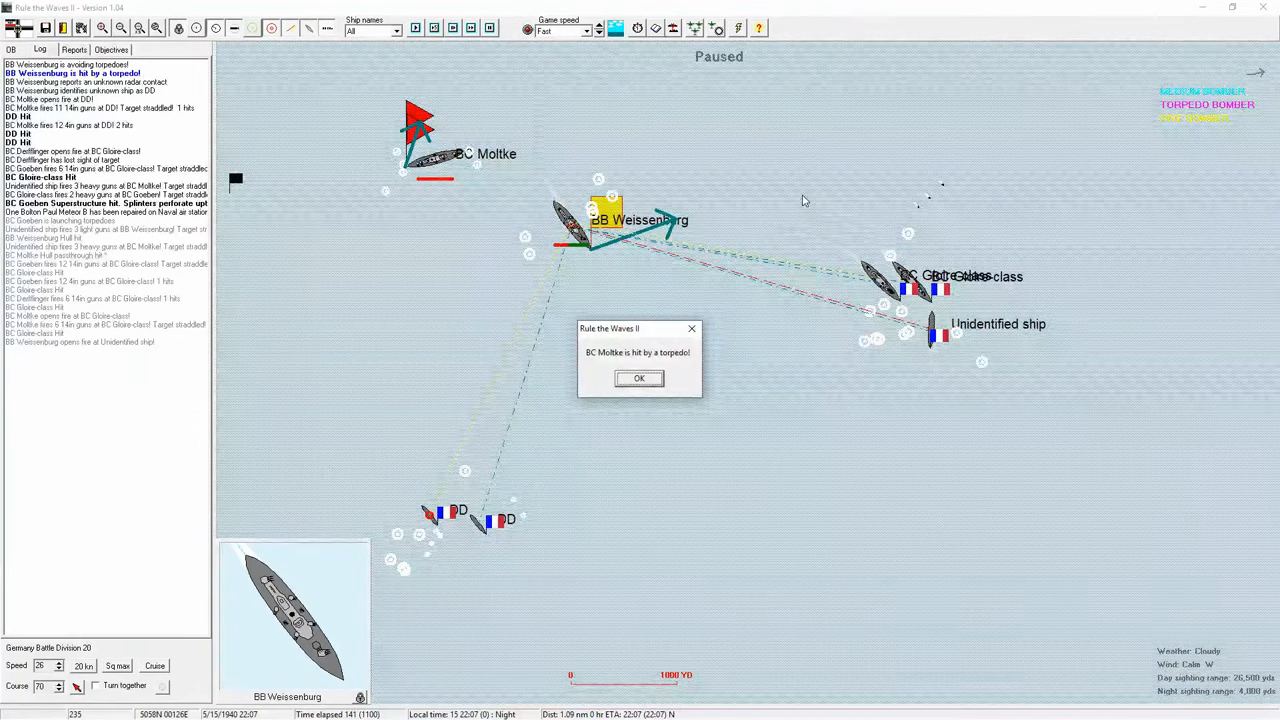
left_click(641, 380)
left_click(641, 380)
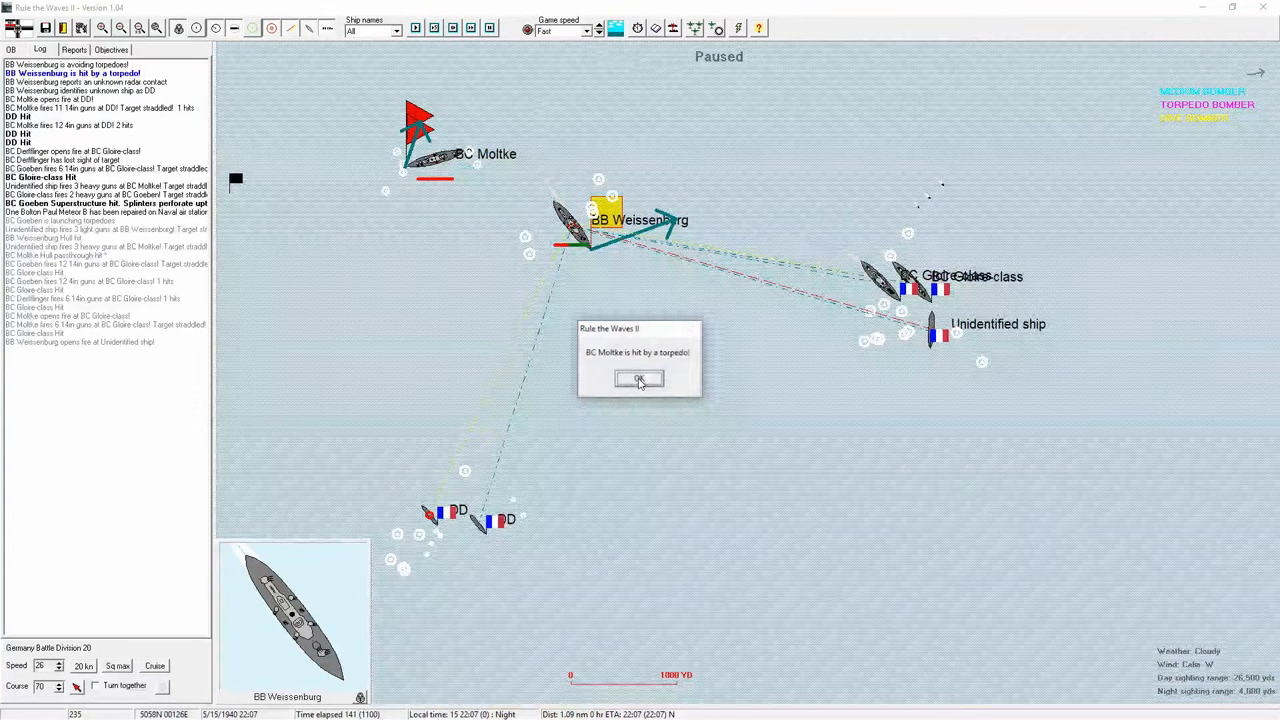
left_click(641, 381)
- Acknowledge Moltke sinking, turn Weissenburg south and advance two turns
left_click(638, 378)
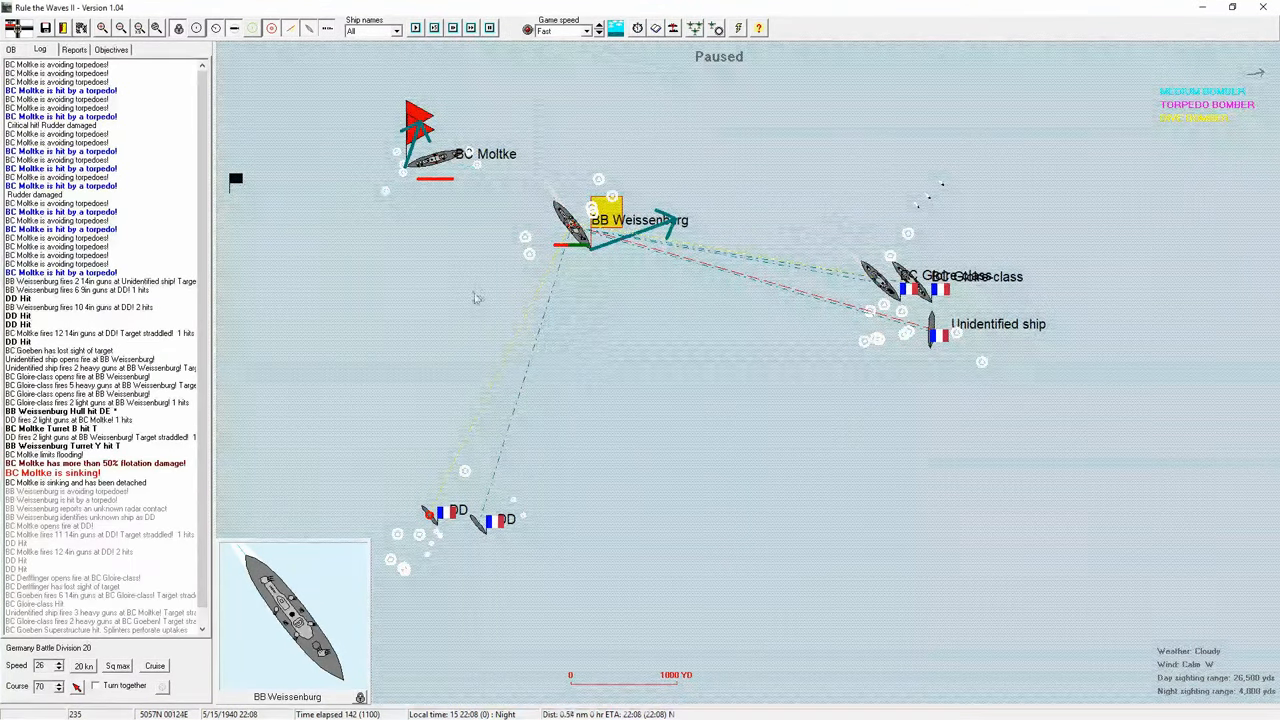
scroll(501, 311, "up", 2)
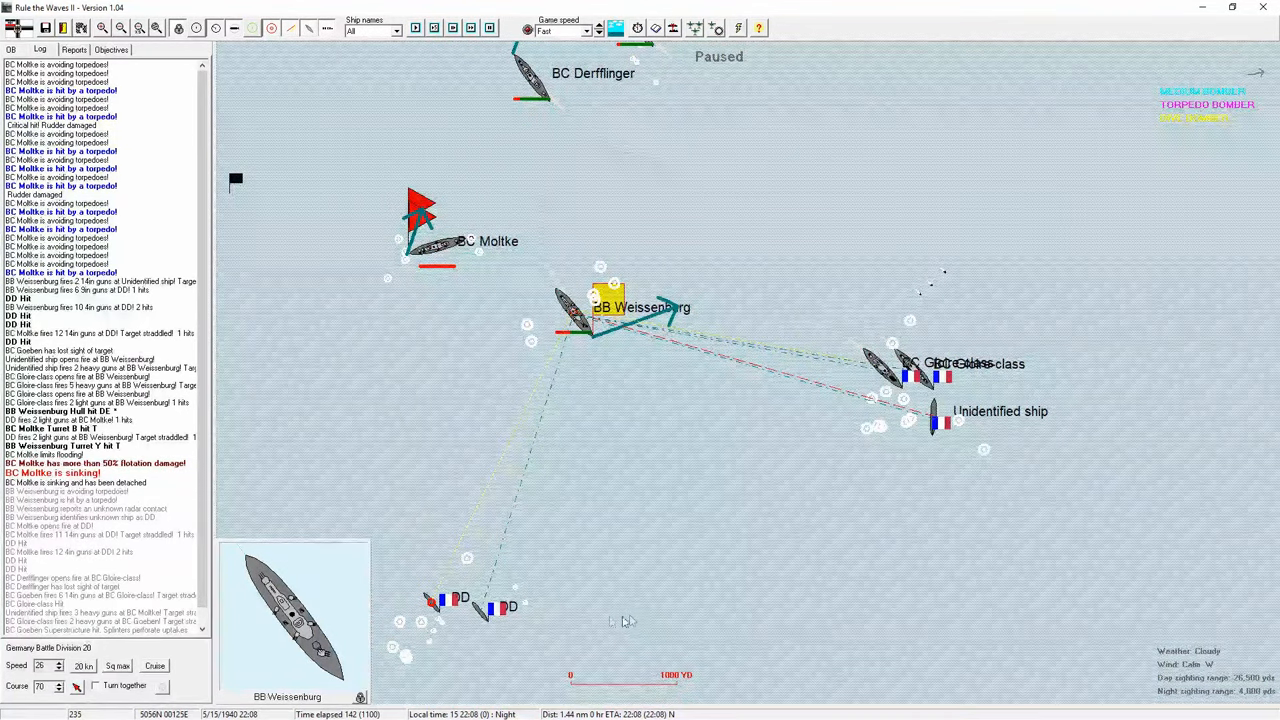
left_click(405, 593)
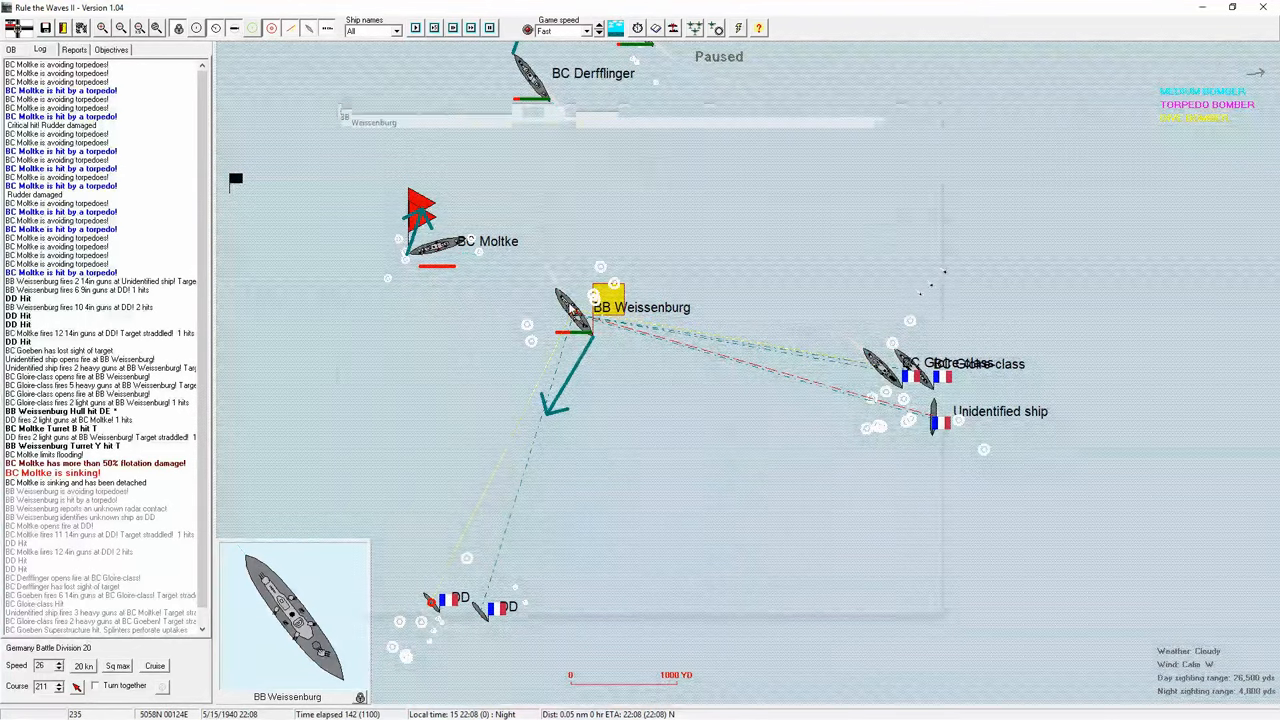
double_click(568, 312)
left_click(917, 592)
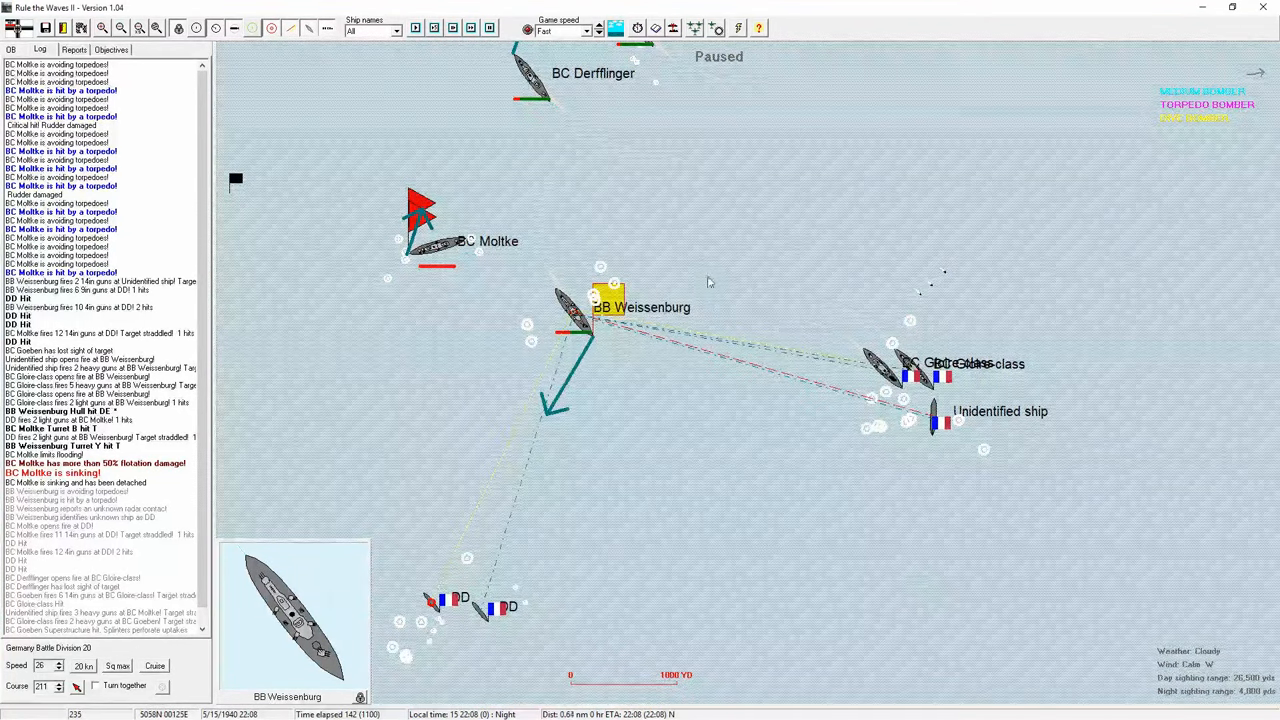
scroll(650, 300, "down", 1)
scroll(650, 250, "up", 1)
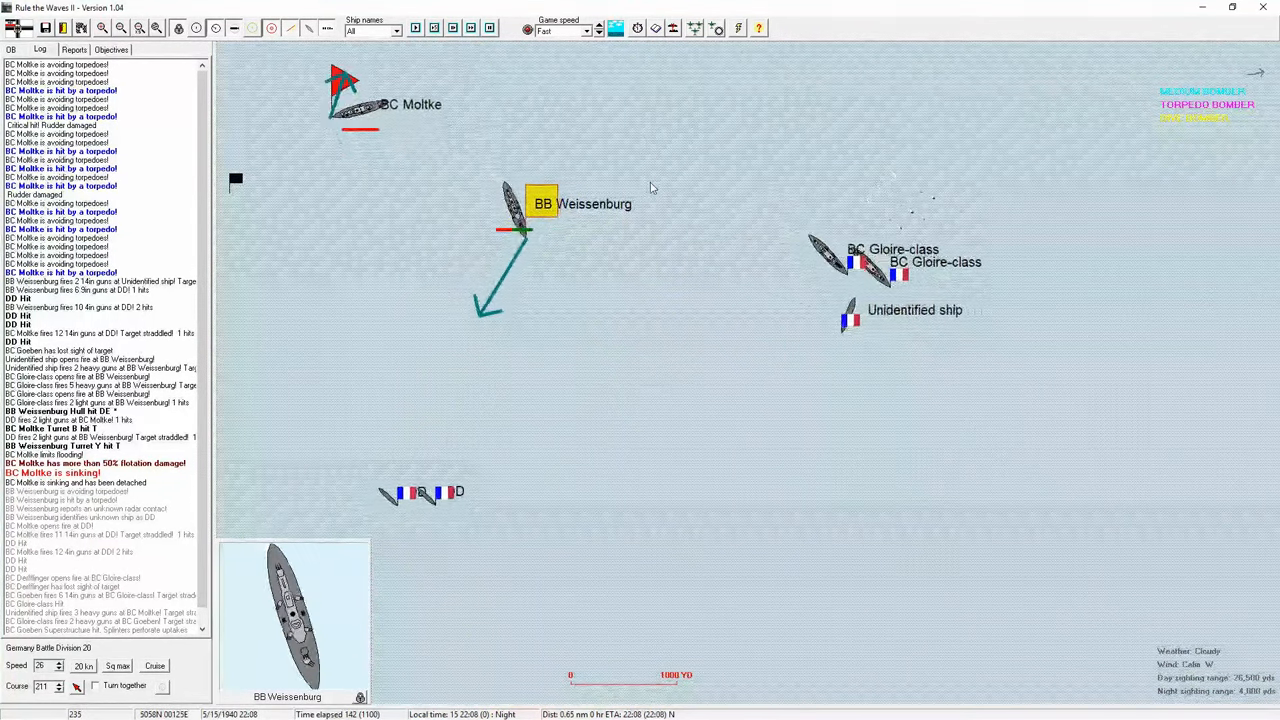
key("space")
left_click(638, 380)
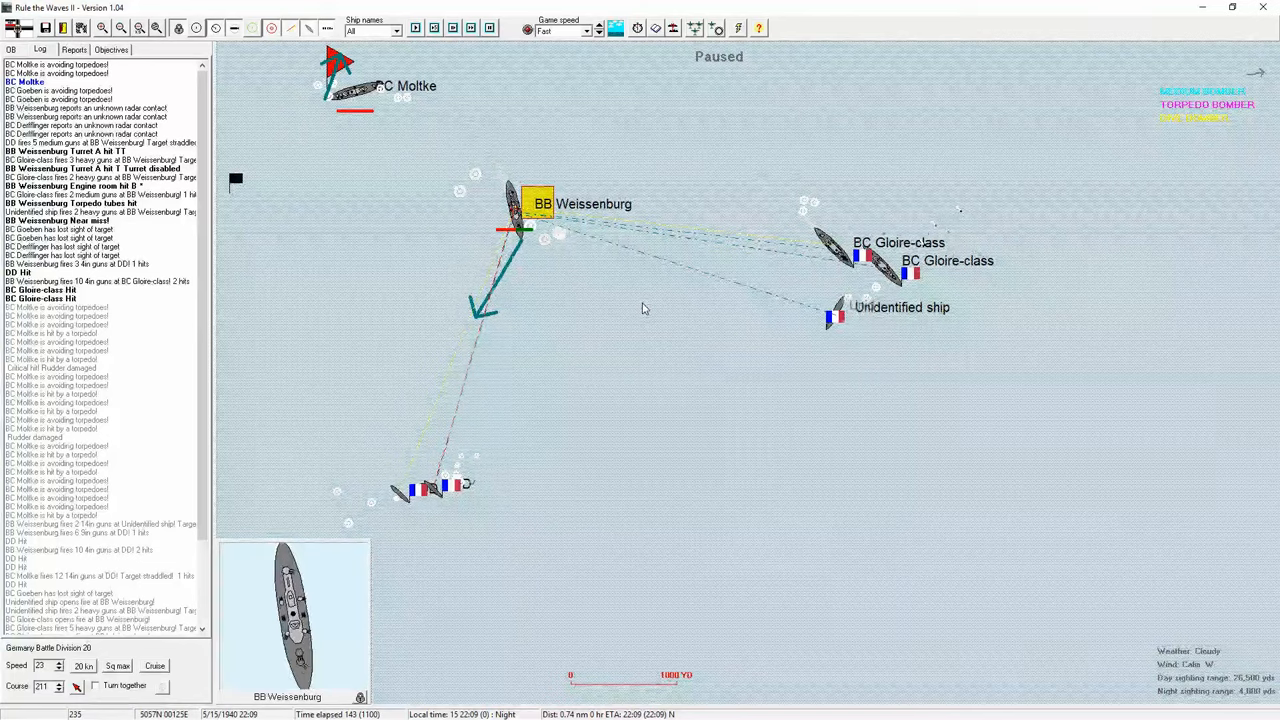
key("space")
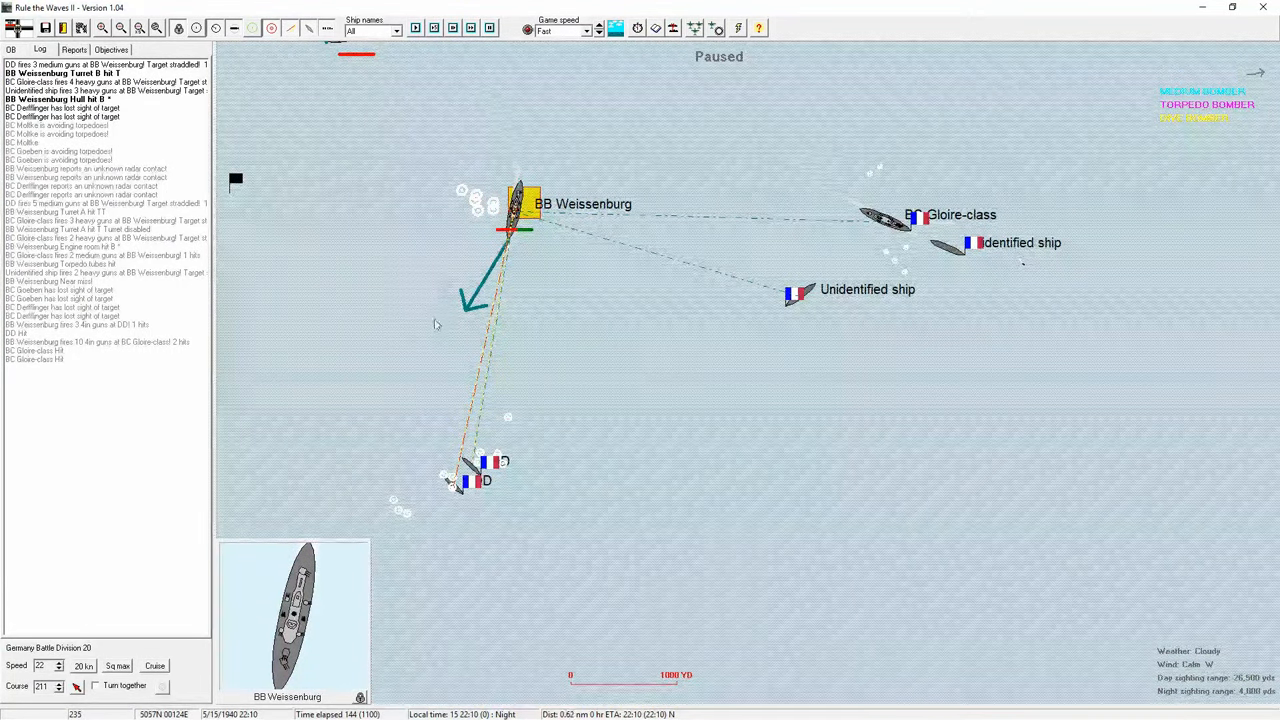
- Swing Weissenburg west, advance a turn and review her status and Battle Division 20's overview
left_click(321, 285)
key("space")
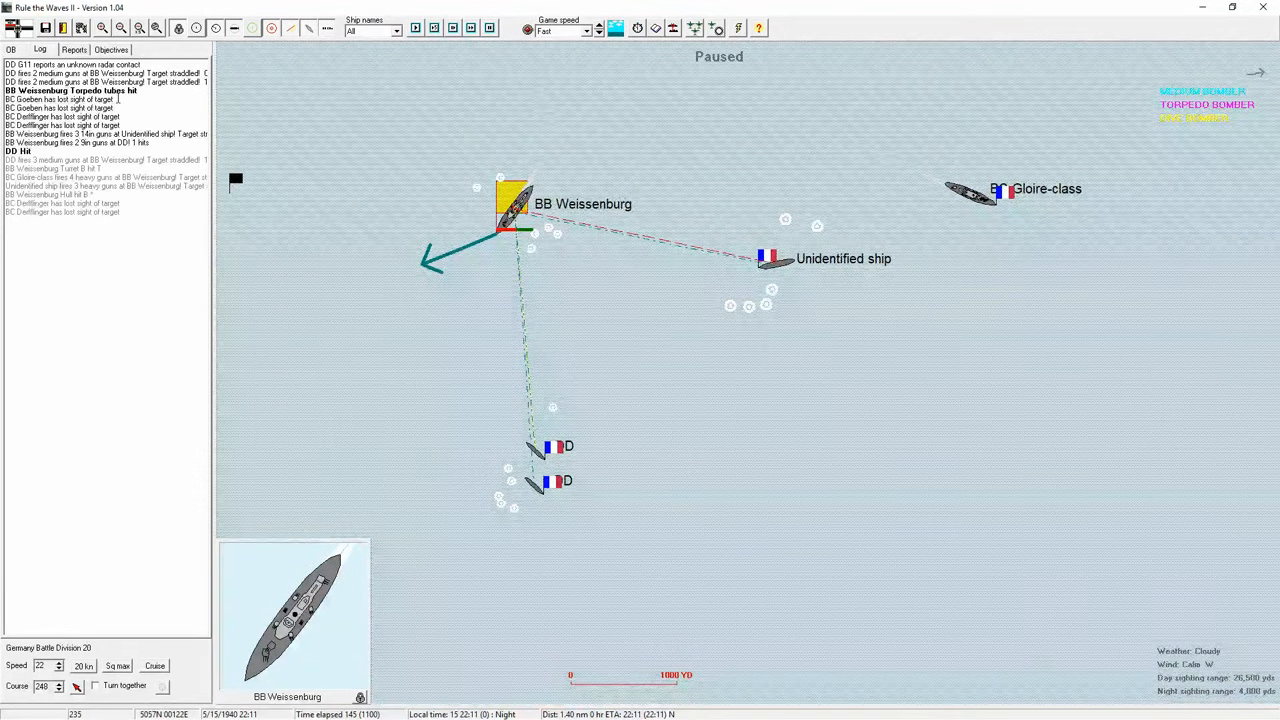
double_click(512, 228)
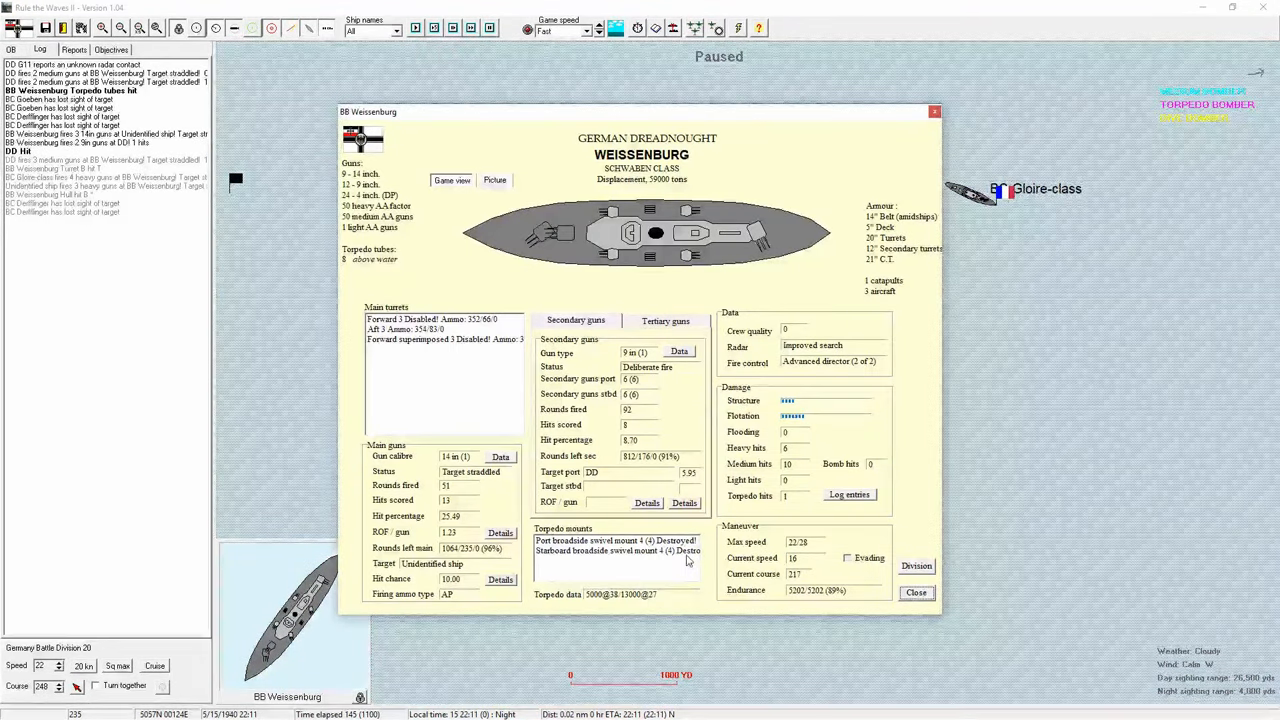
left_click(925, 596)
left_click_drag(512, 228, 610, 405)
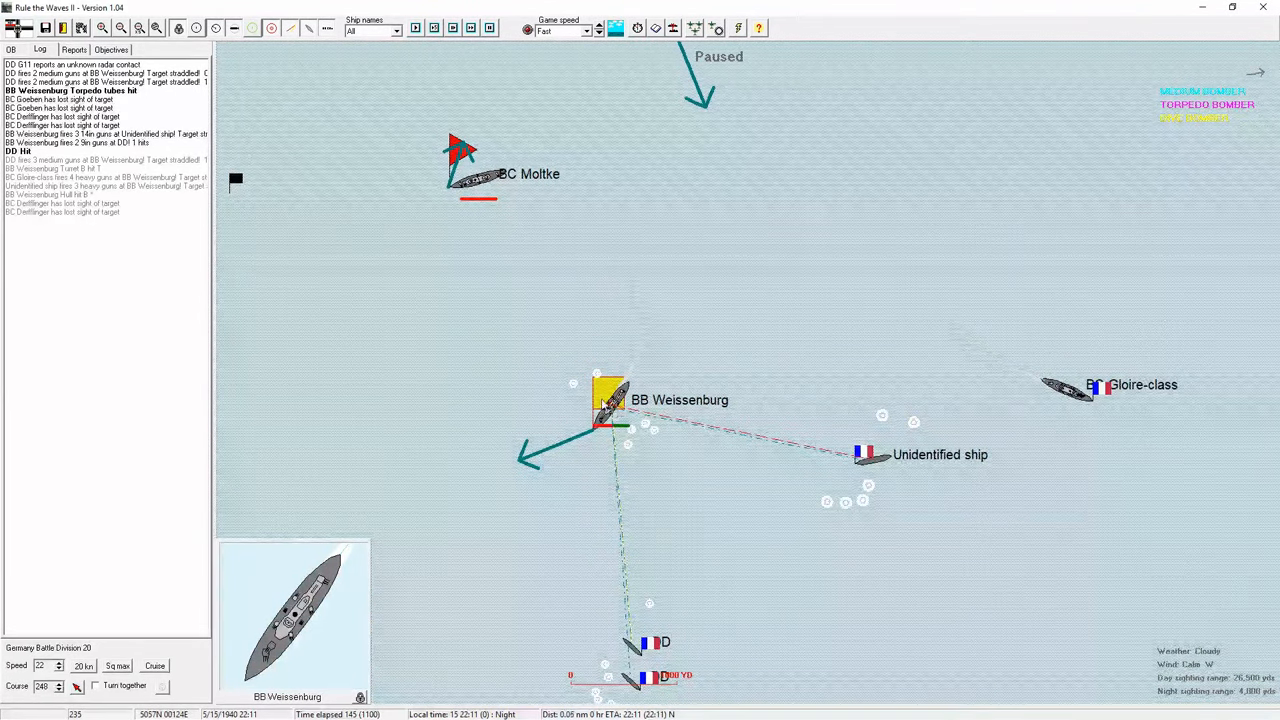
double_click(605, 405)
left_click(905, 514)
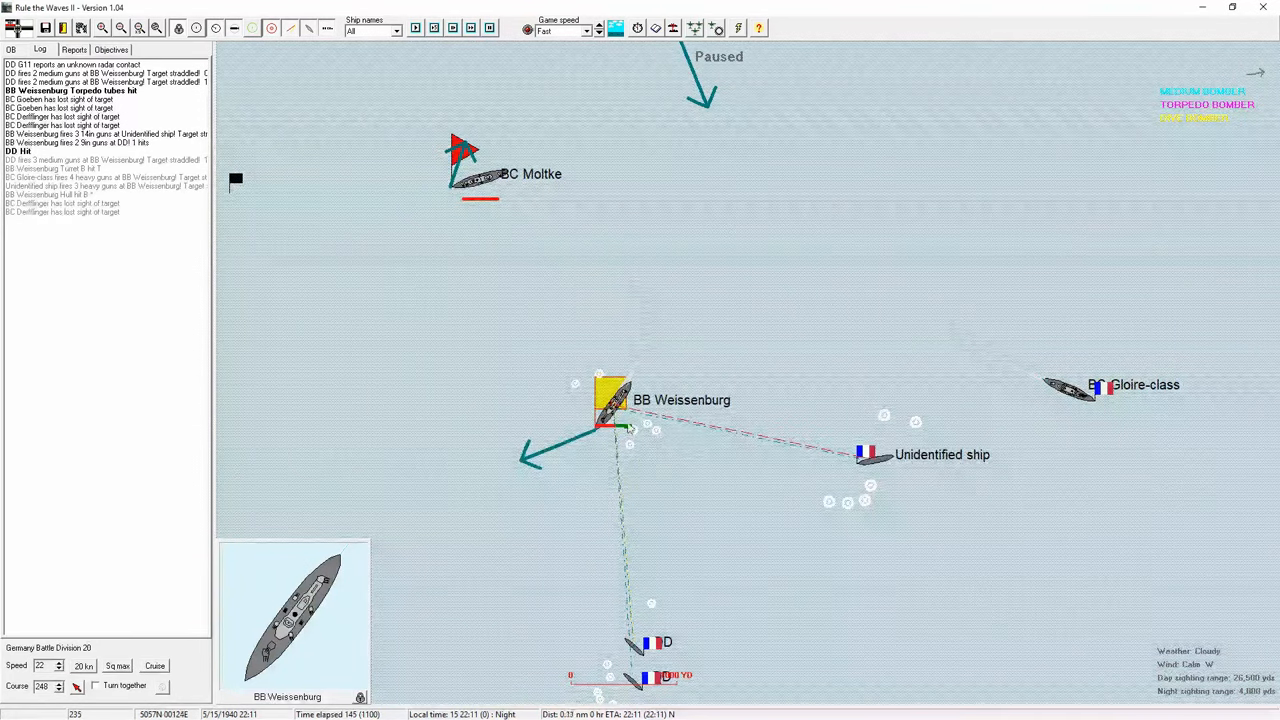
double_click(610, 405)
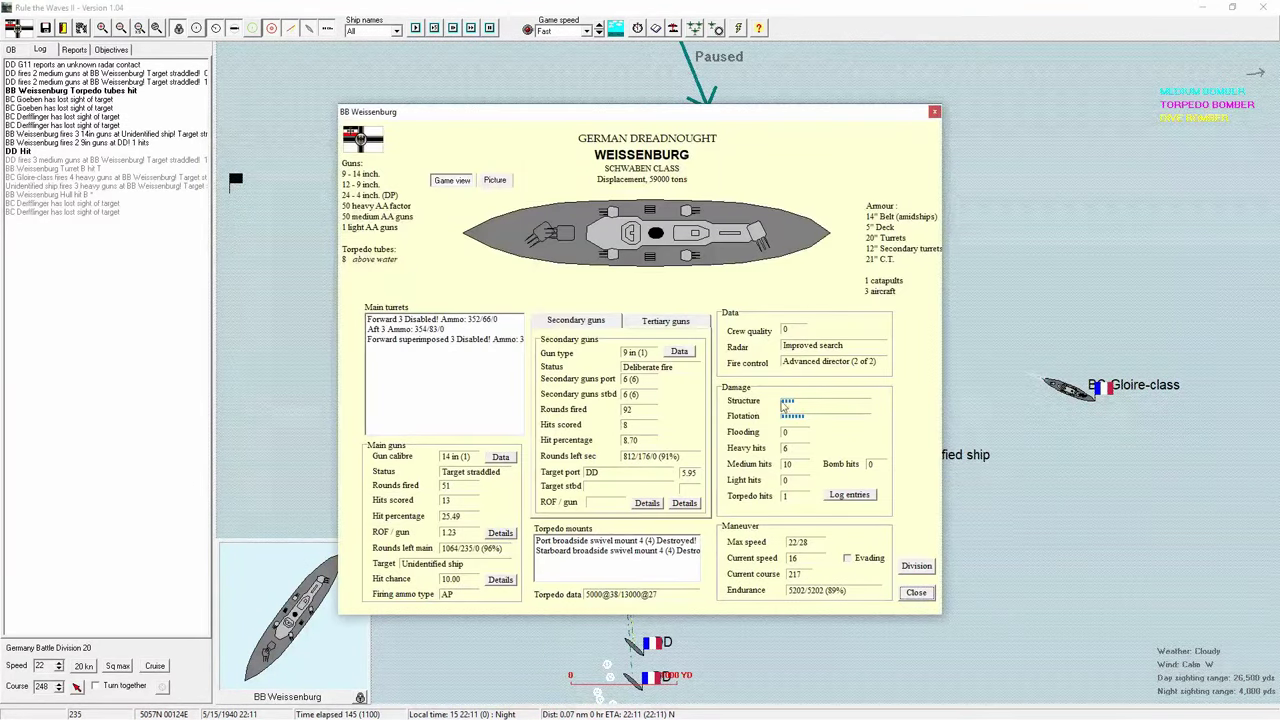
left_click(917, 593)
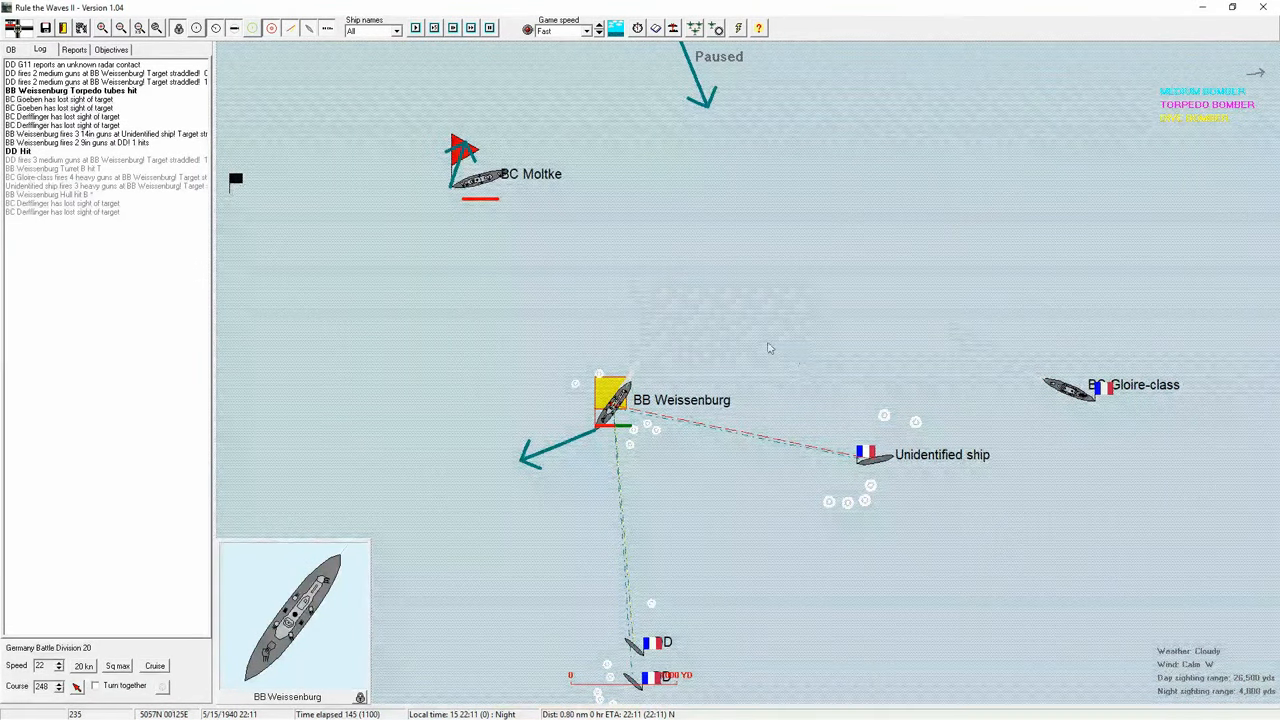
- Steer Weissenburg southeast then east to 101 toward the unidentified ship over two turns to 22:13
key("Down")
key("Down")
right_click(745, 629)
key("Return")
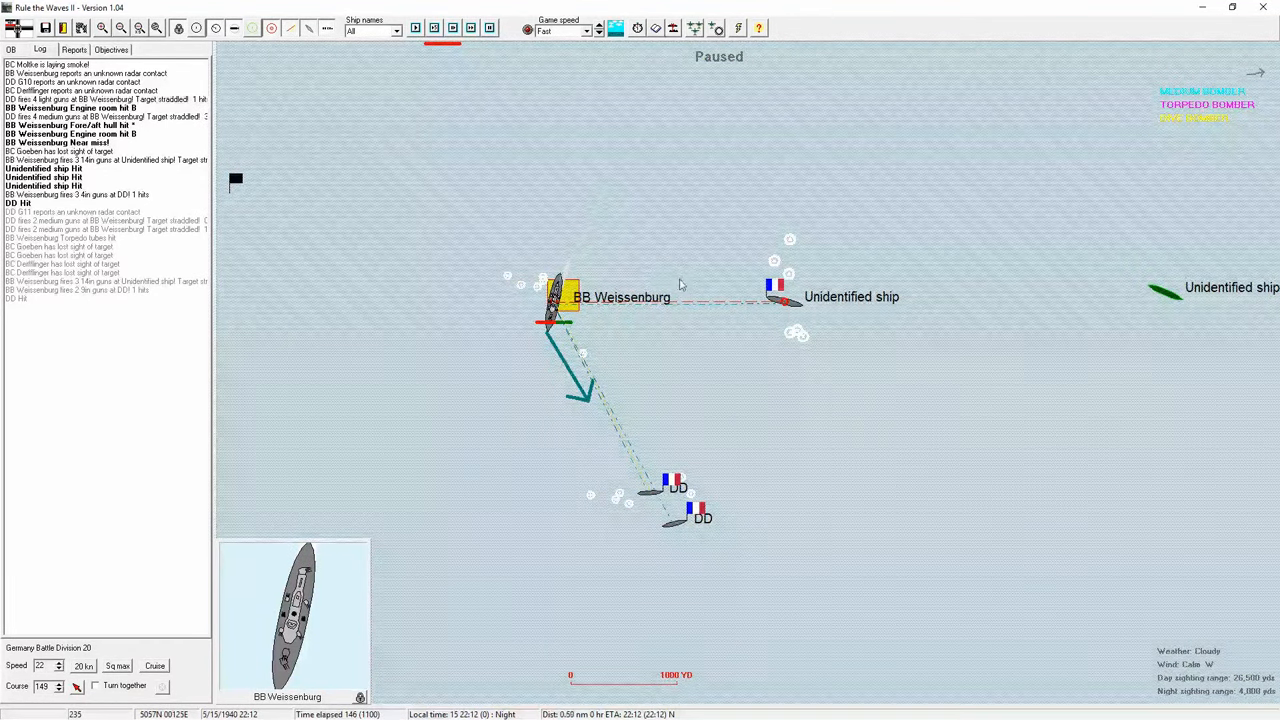
right_click(730, 337)
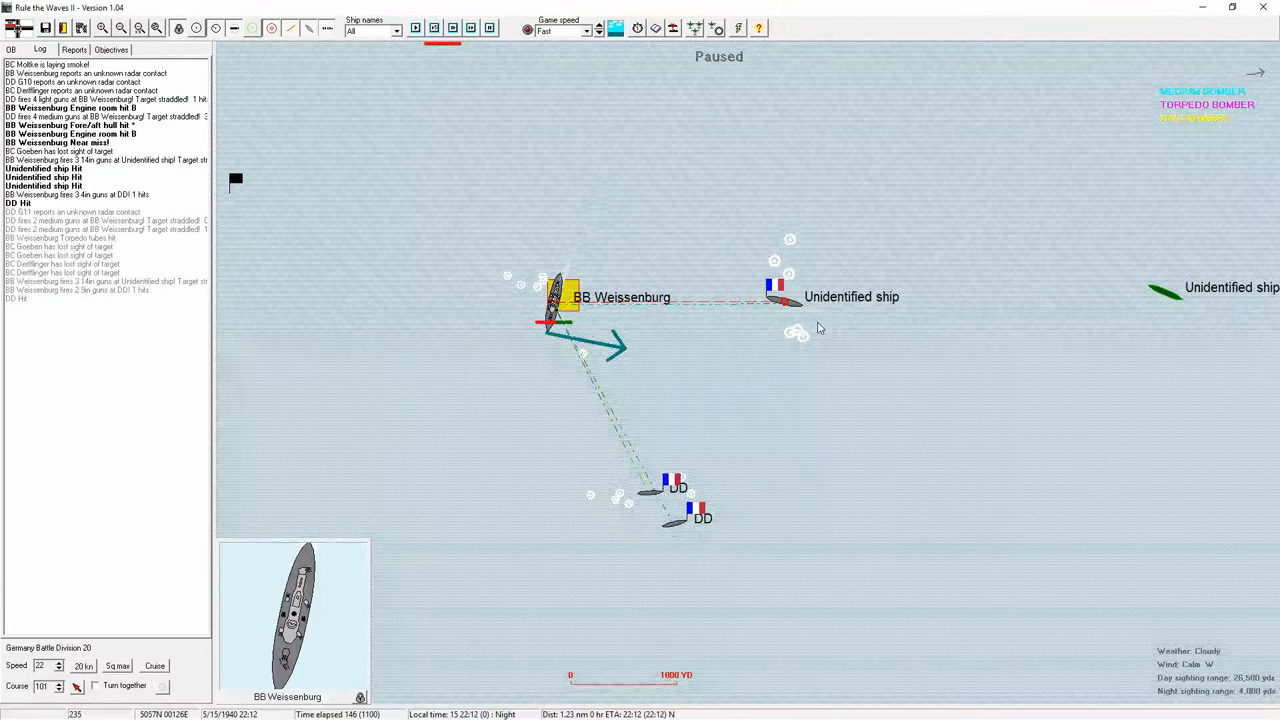
key("Return")
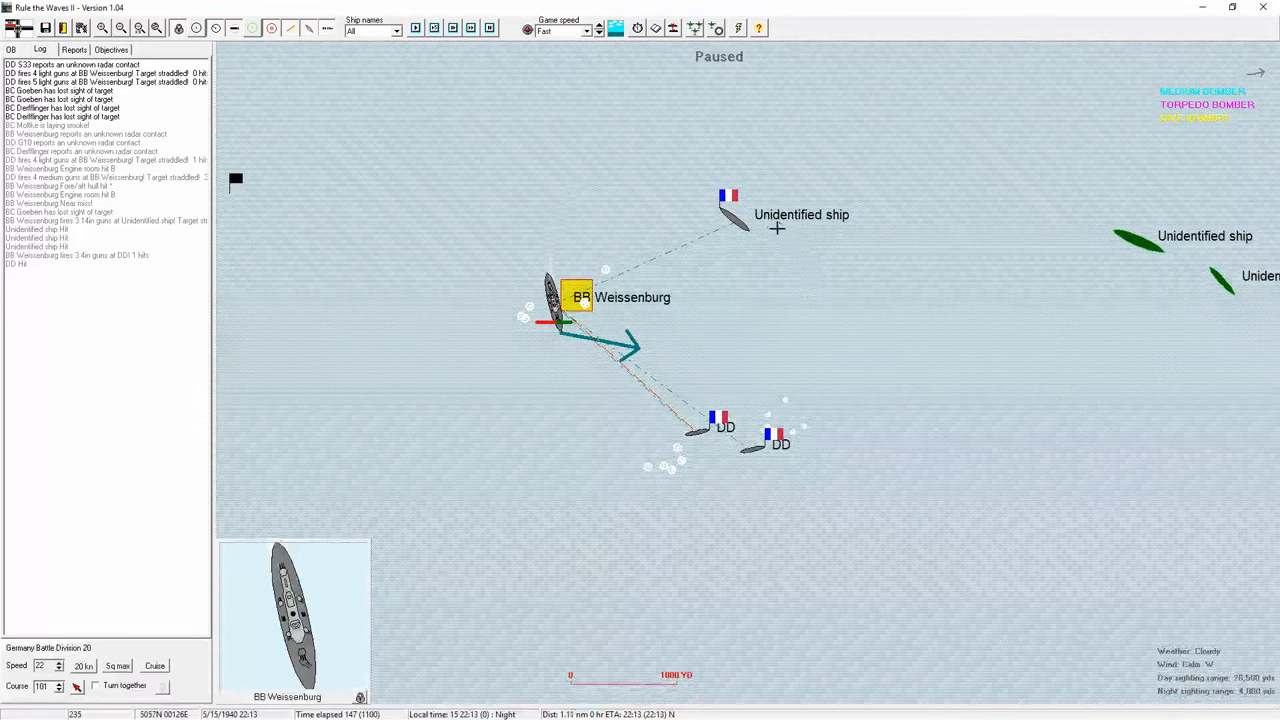
scroll(790, 240, "down", 2)
scroll(700, 420, "down", 2)
scroll(650, 453, "down", 2)
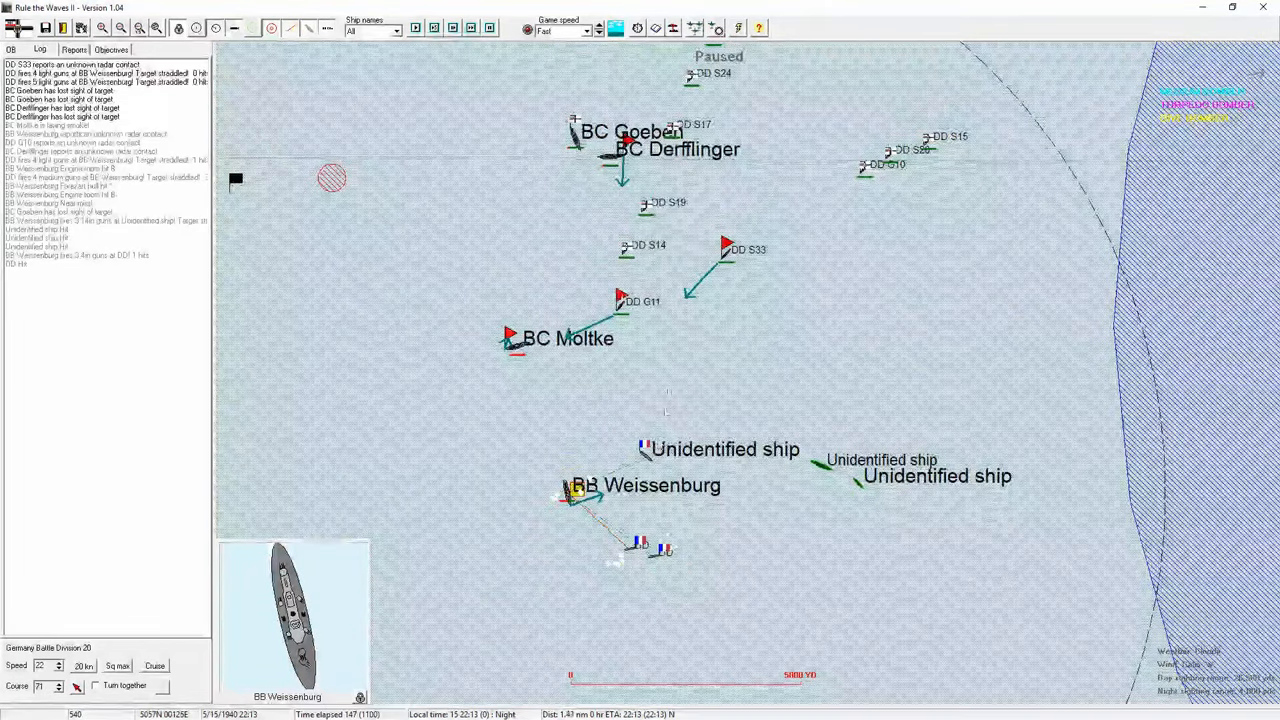
- Glance at Battle Cruiser Division 28's overview, reselect Weissenburg and advance two turns
double_click(628, 148)
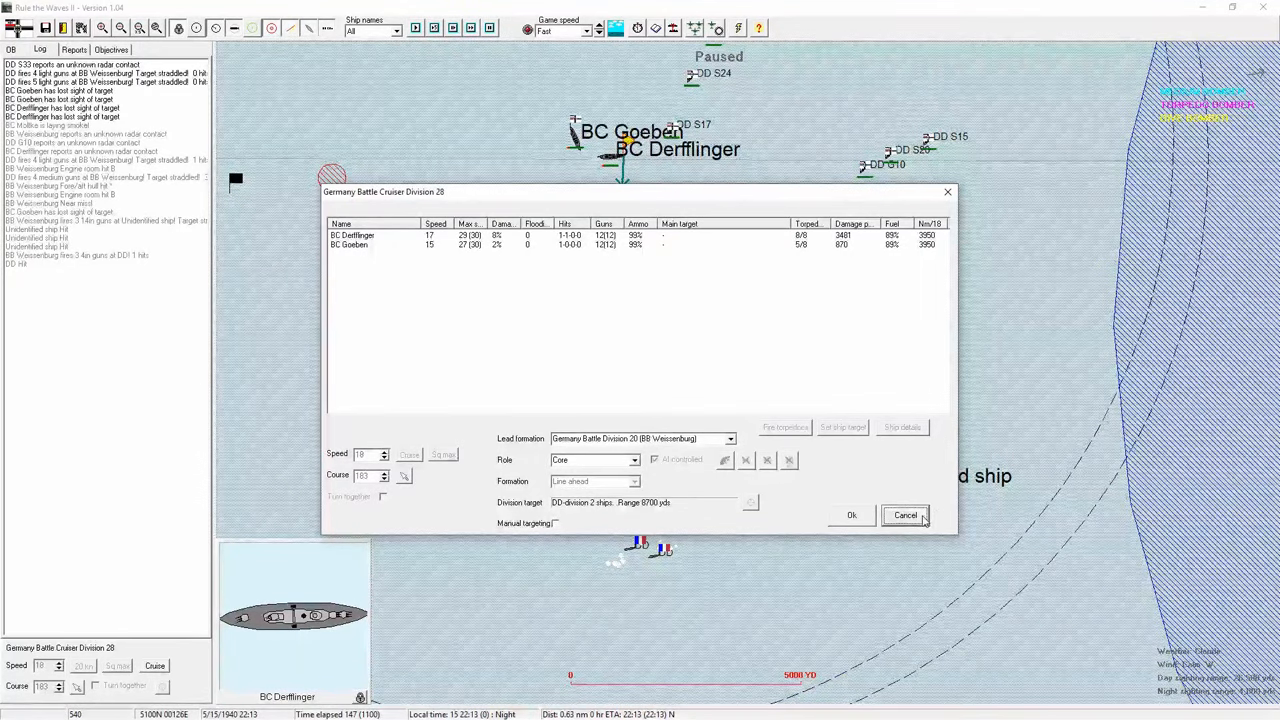
left_click(905, 515)
left_click(585, 487)
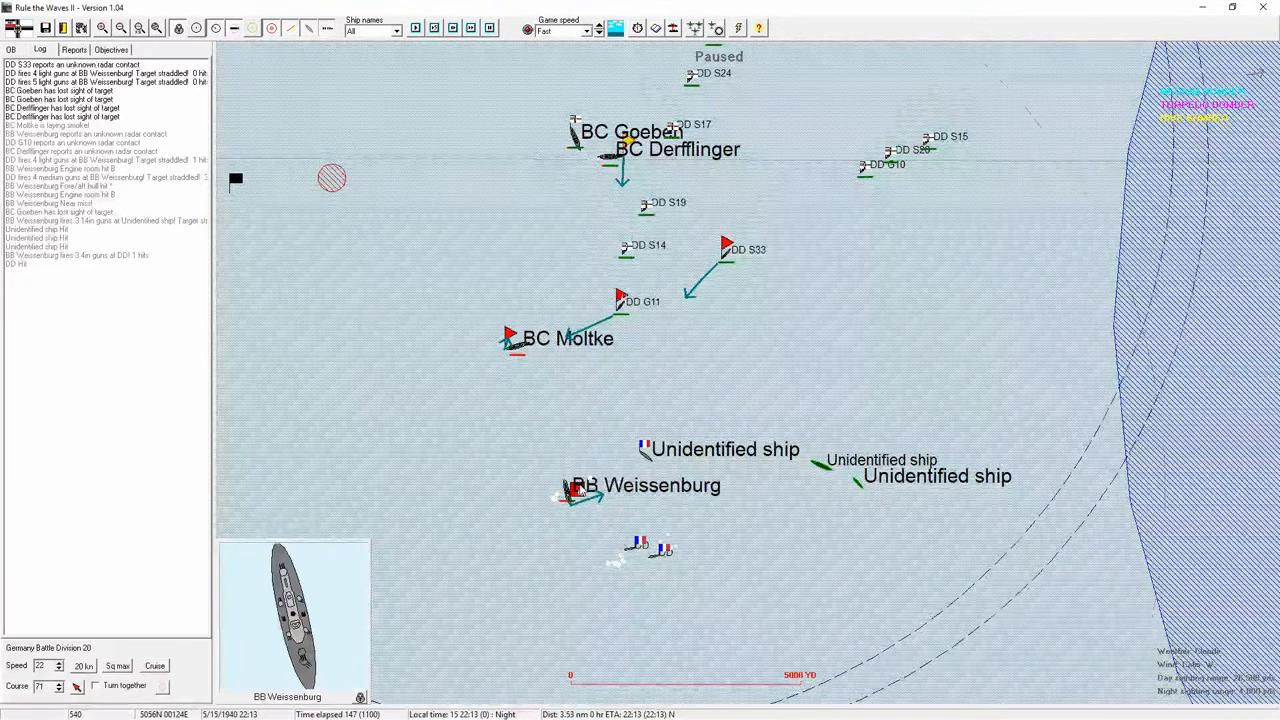
scroll(655, 355, "up", 2)
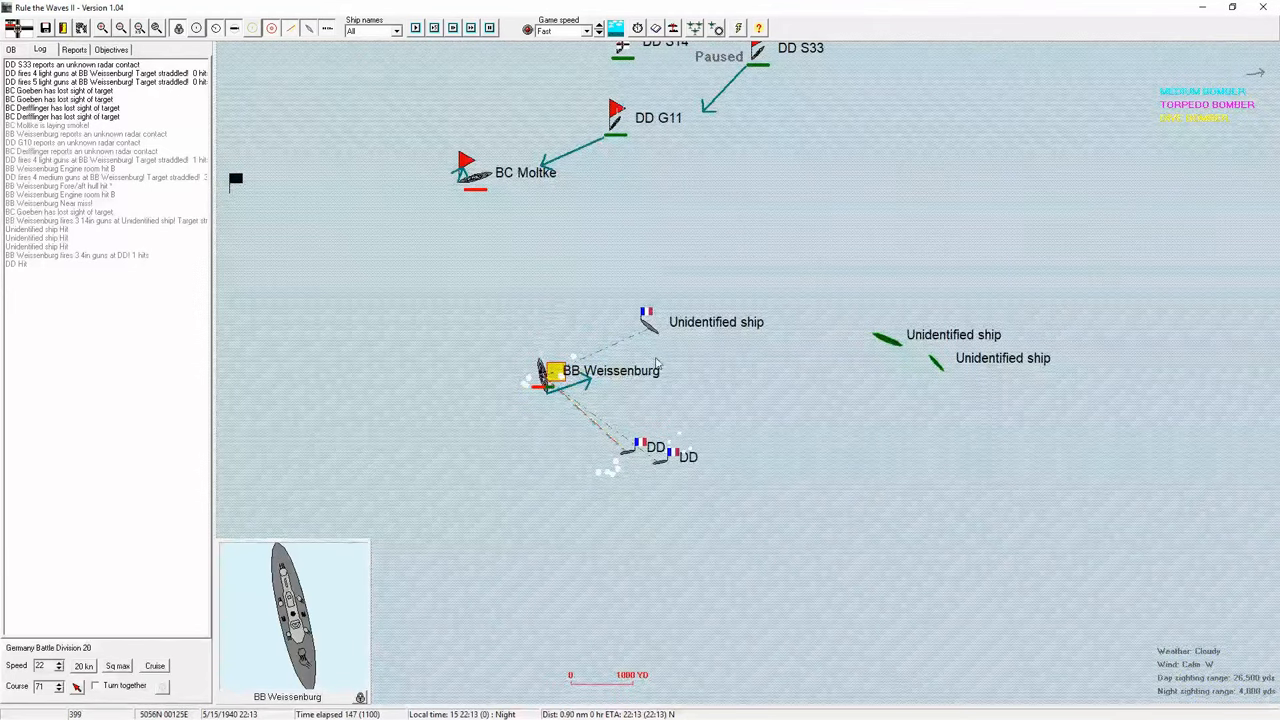
scroll(680, 370, "up", 2)
scroll(690, 380, "up", 2)
scroll(701, 385, "up", 2)
key("space")
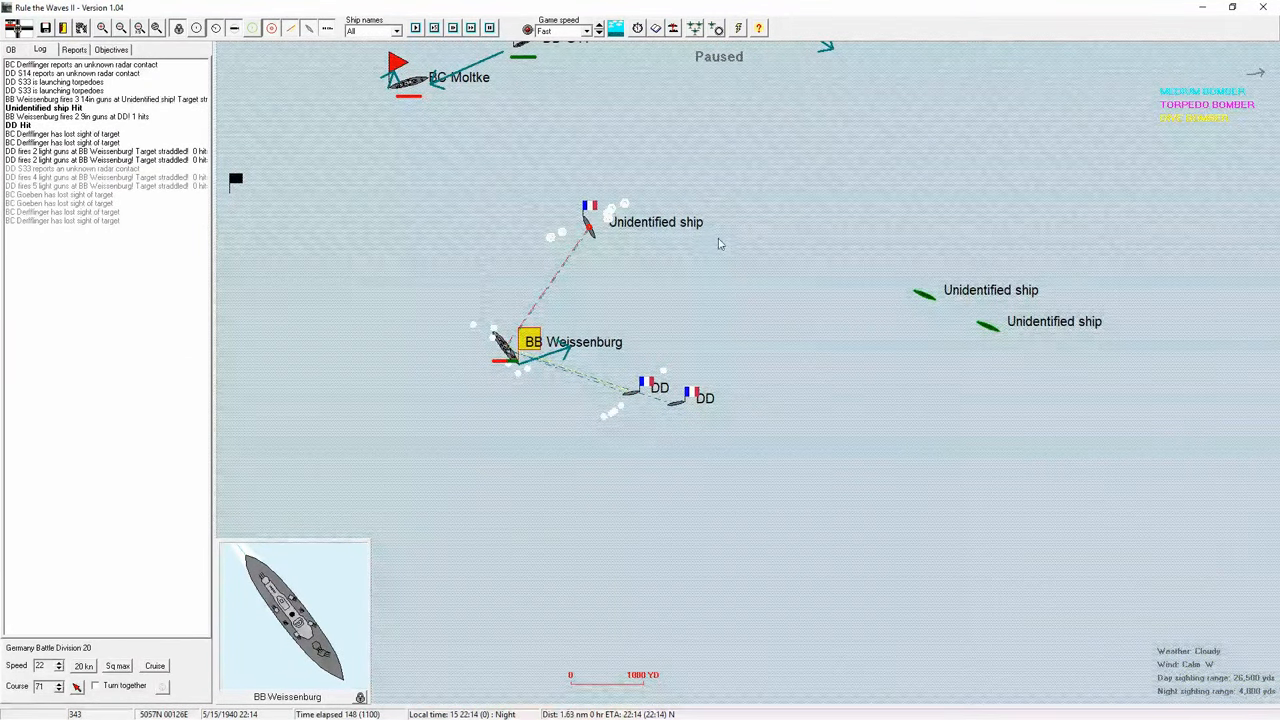
key("space")
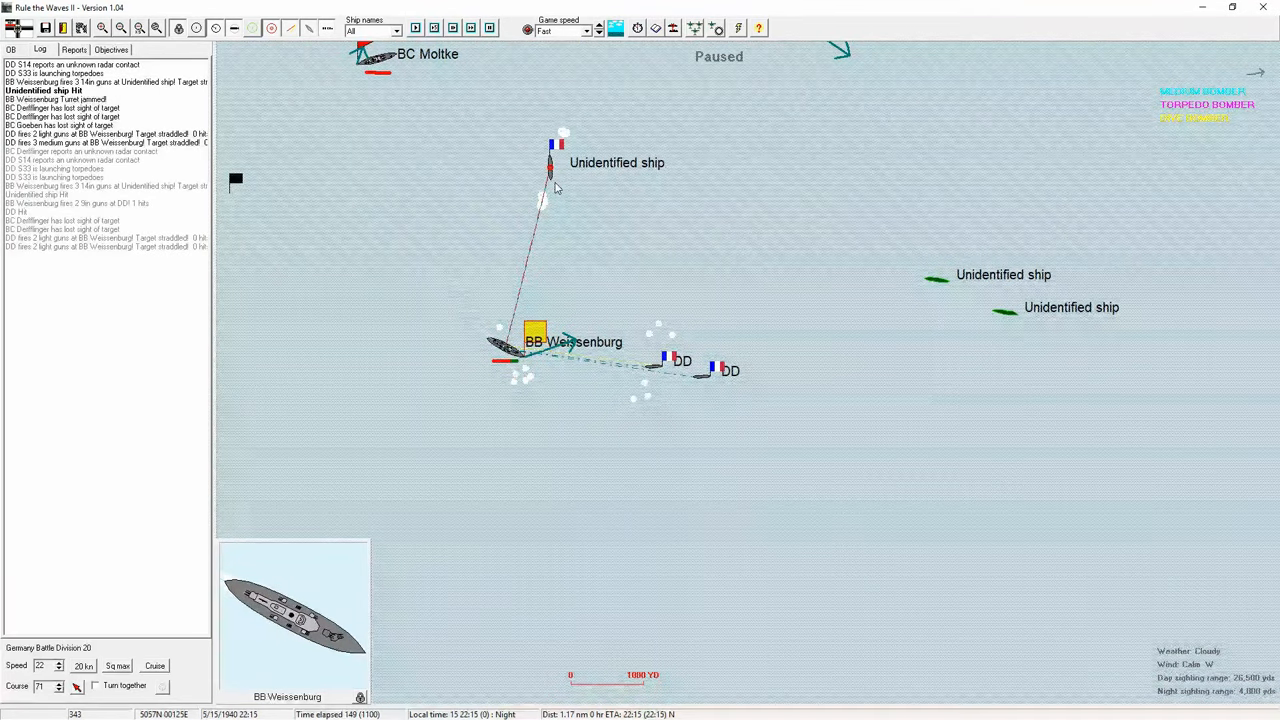
- Advance two more turns to 22:17, trimming Weissenburg's course to 88
left_click_drag(660, 238, 626, 336)
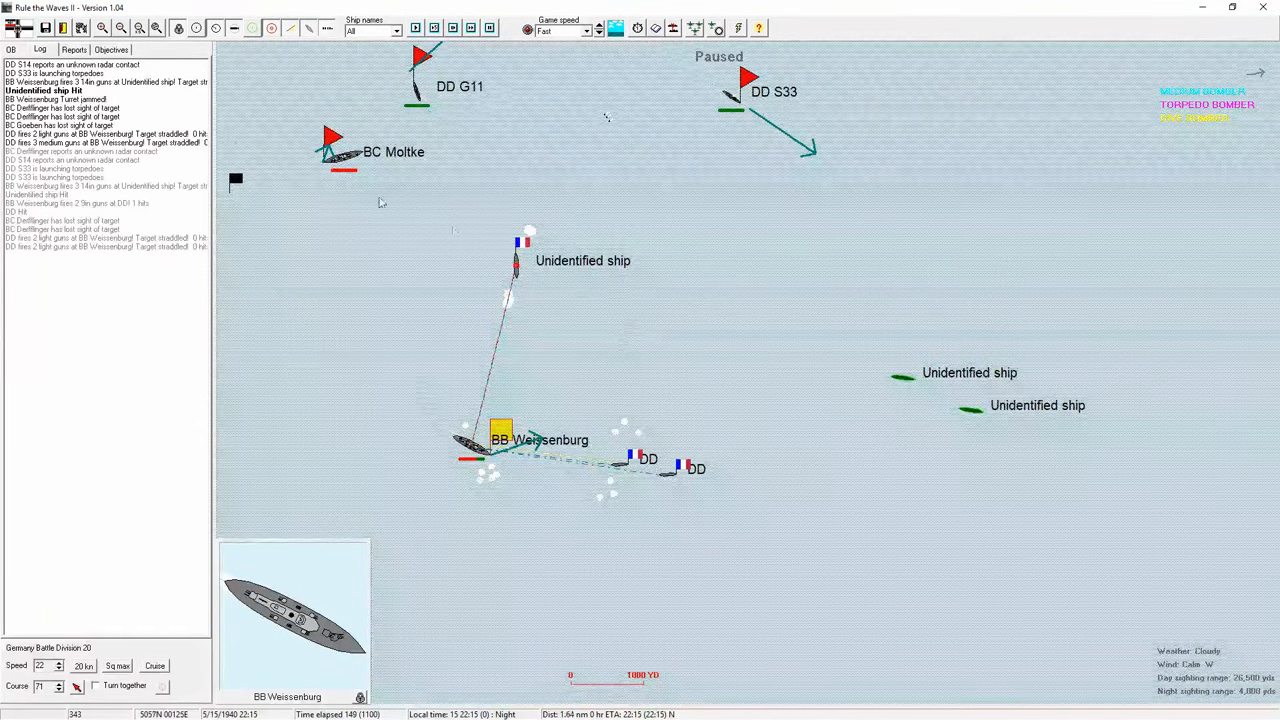
key("space")
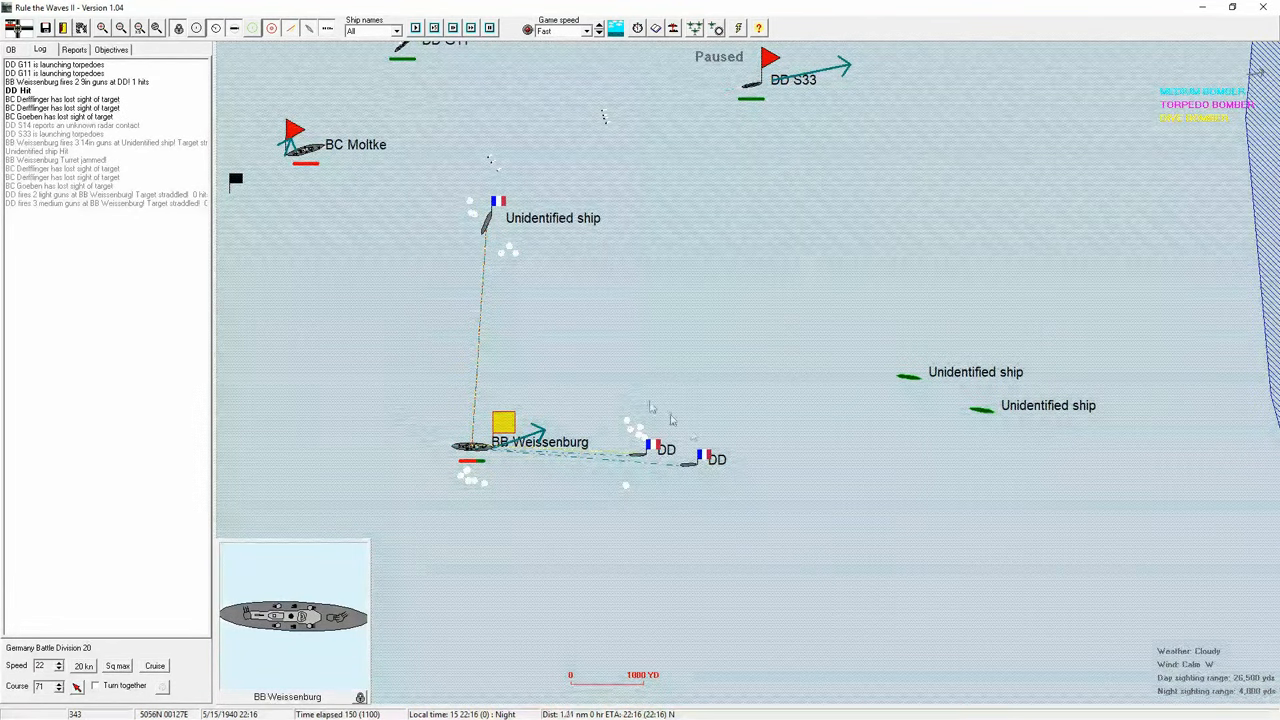
left_click(665, 443)
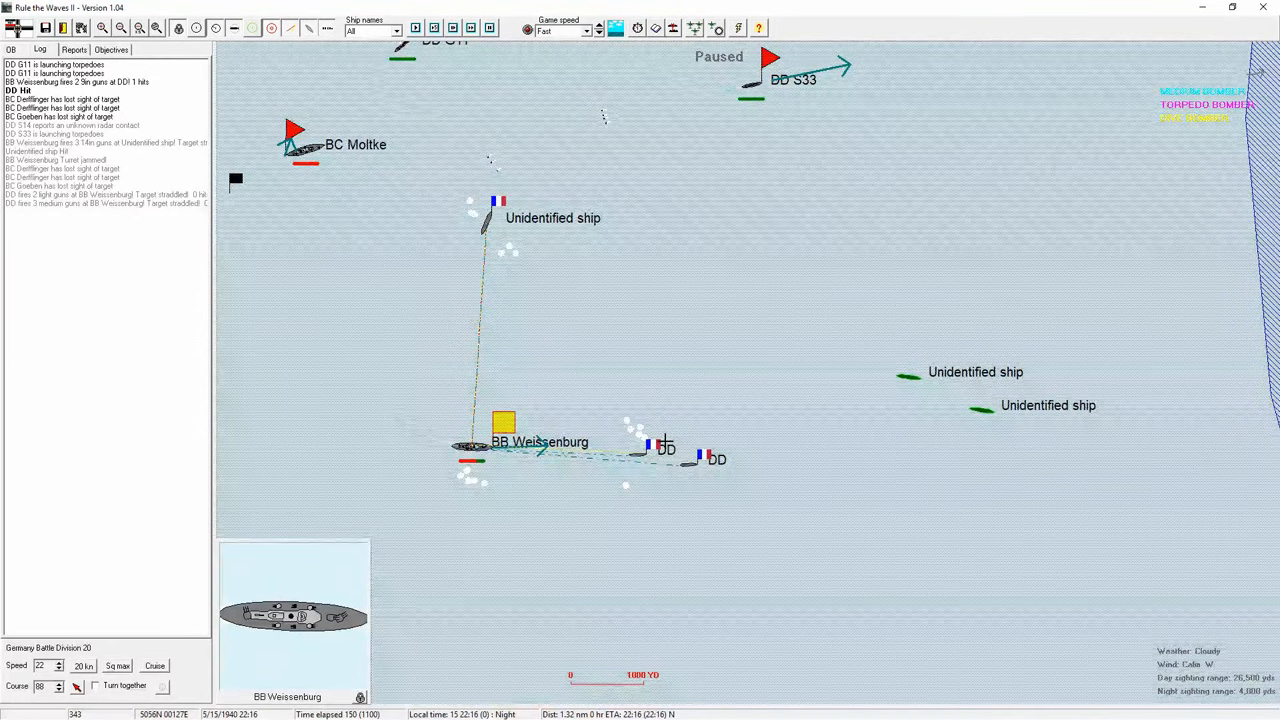
key("space")
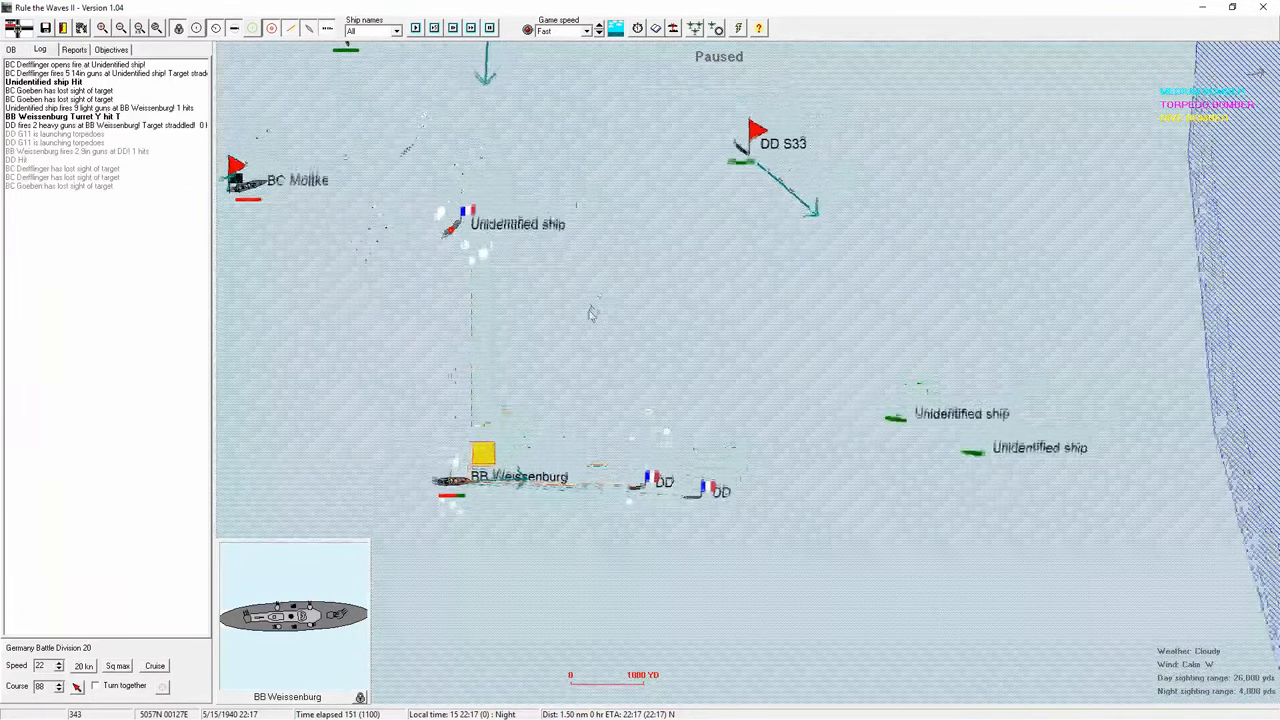
left_click_drag(613, 283, 592, 318)
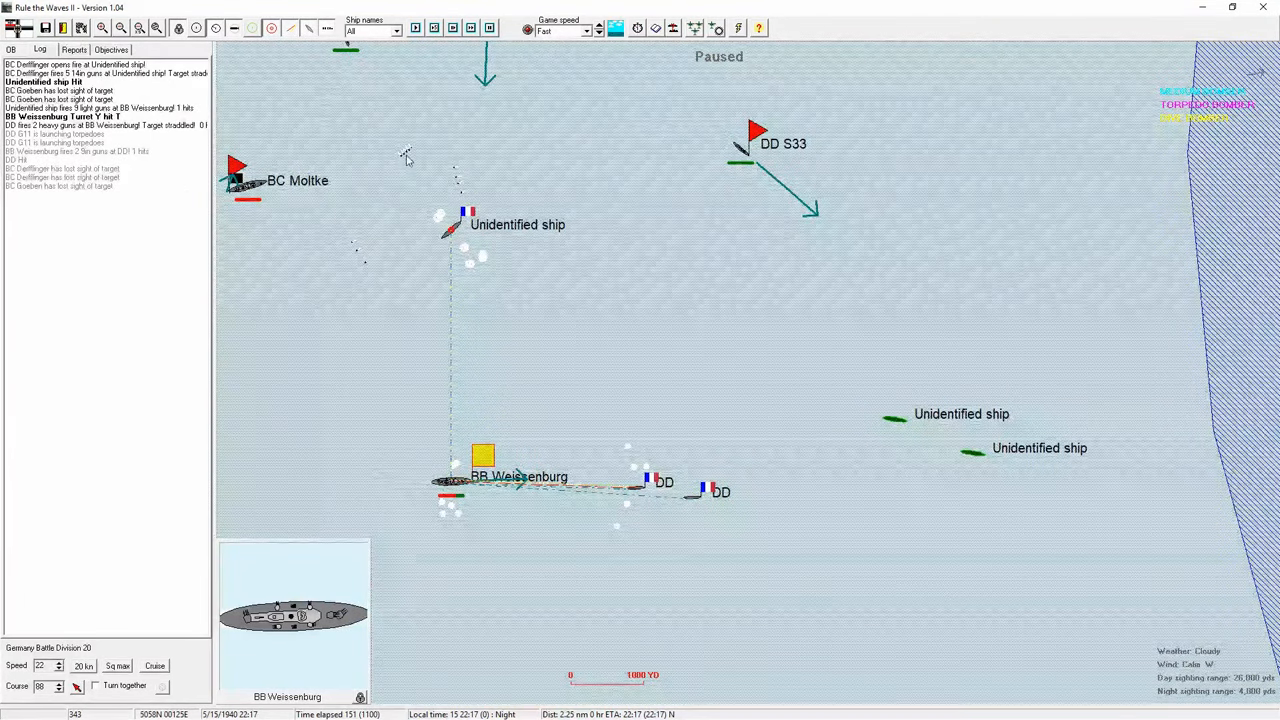
scroll(408, 150, "down", 1)
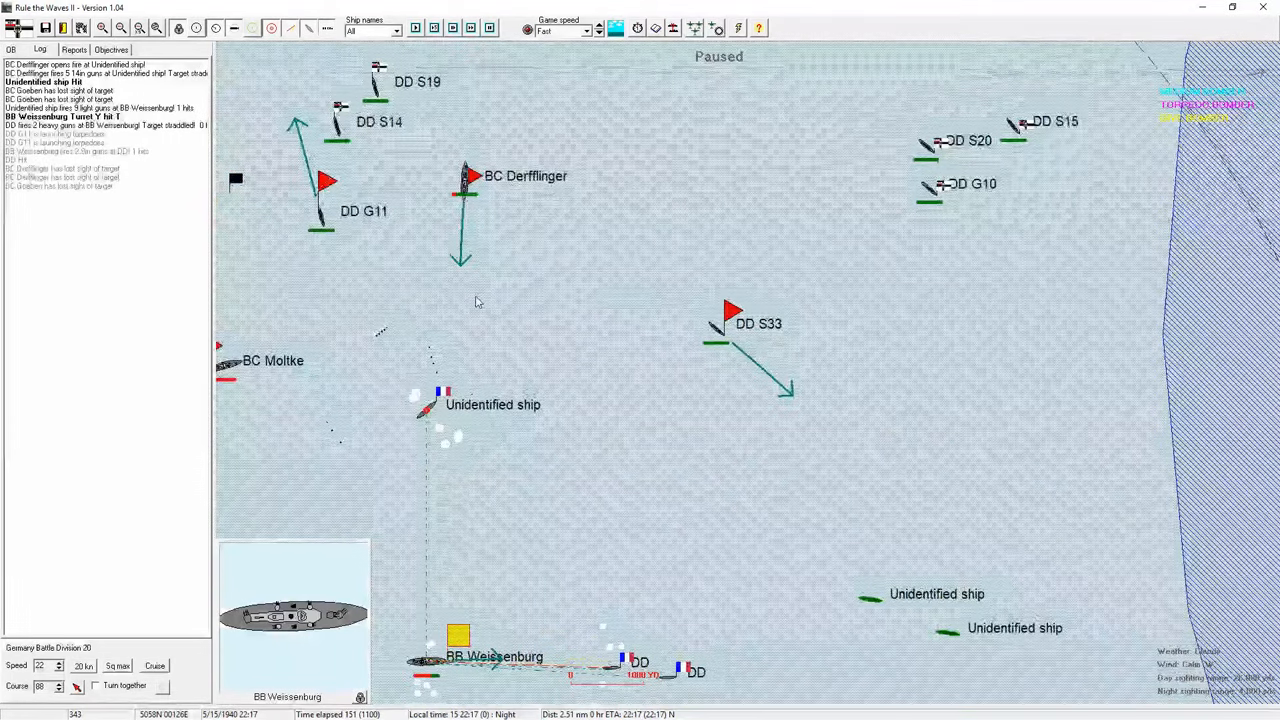
scroll(496, 207, "up", 1)
scroll(496, 207, "down", 1)
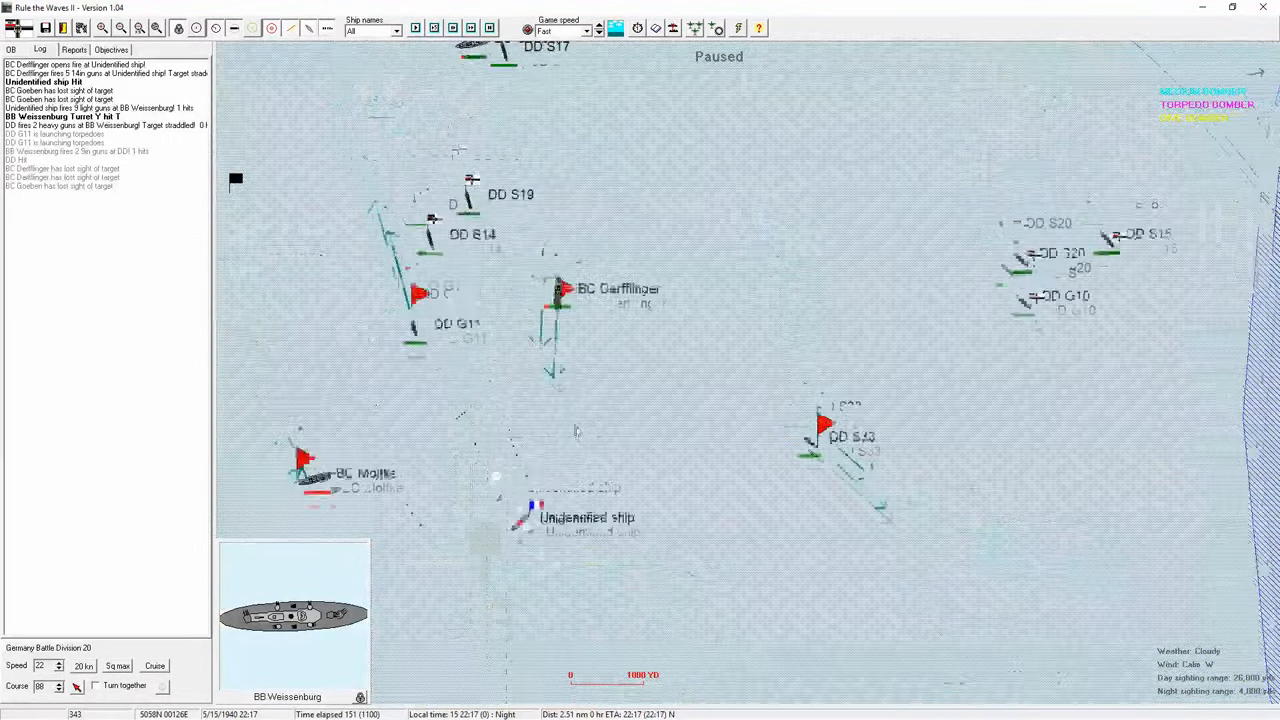
scroll(492, 237, "up", 1)
scroll(492, 237, "down", 1)
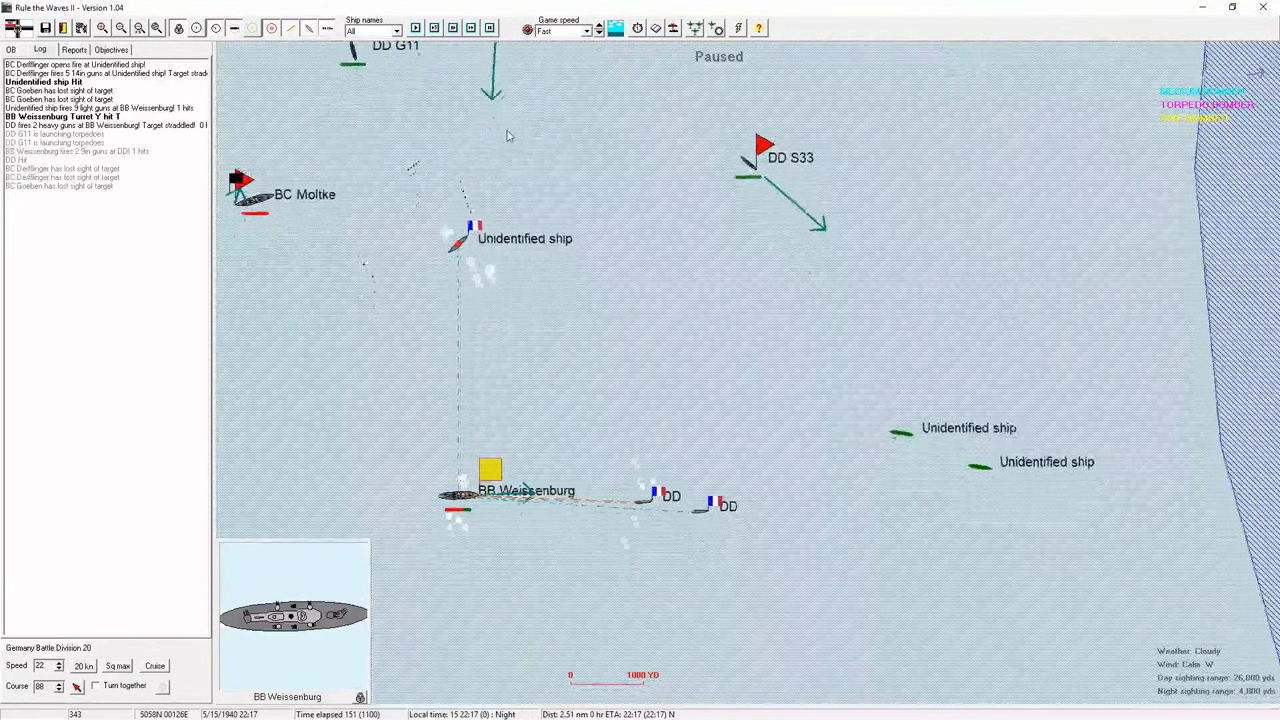
- Step turns to 22:21, swinging Weissenburg south to 173 then back east toward the unidentified ship
key("space")
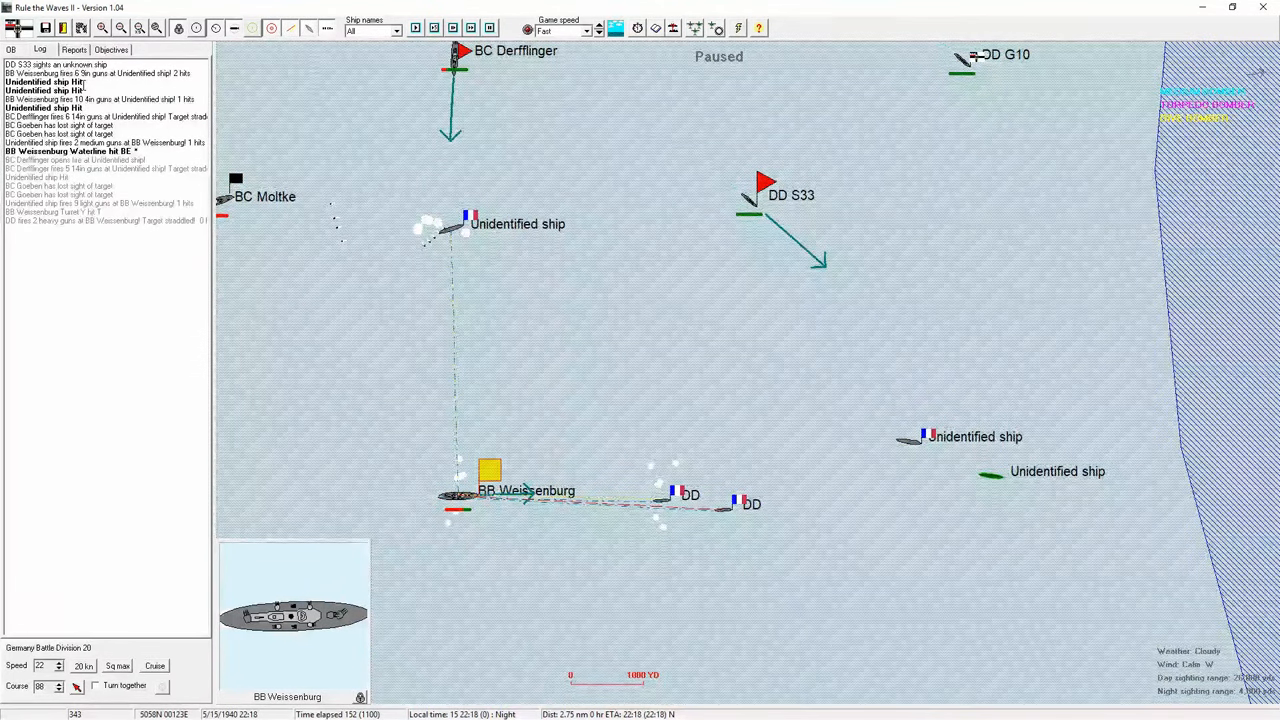
scroll(563, 389, "down", 1)
scroll(563, 389, "up", 1)
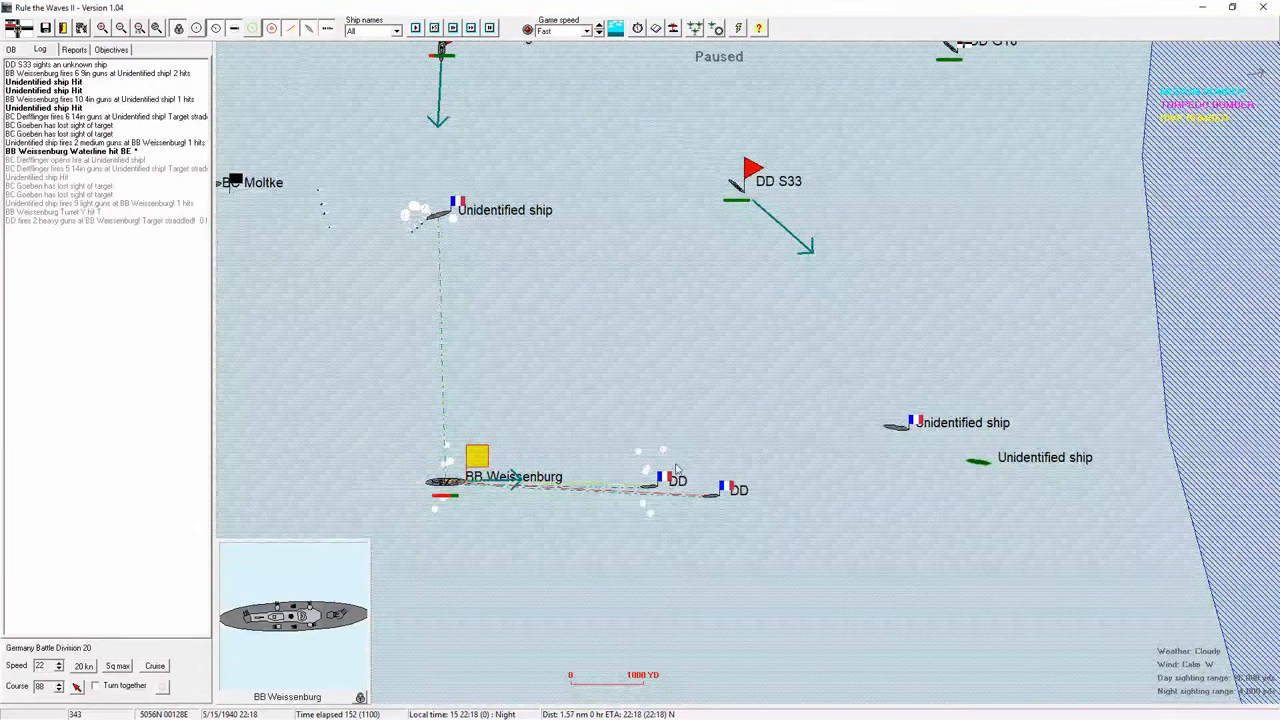
key("space")
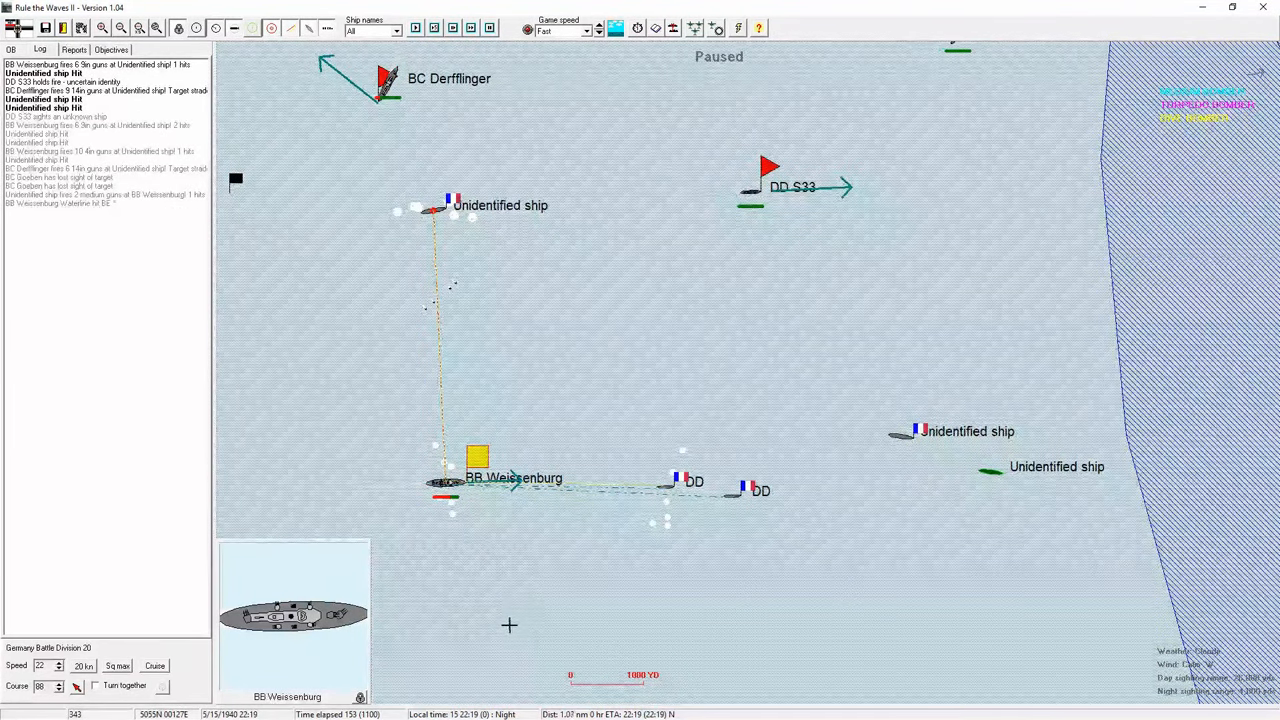
left_click(507, 625)
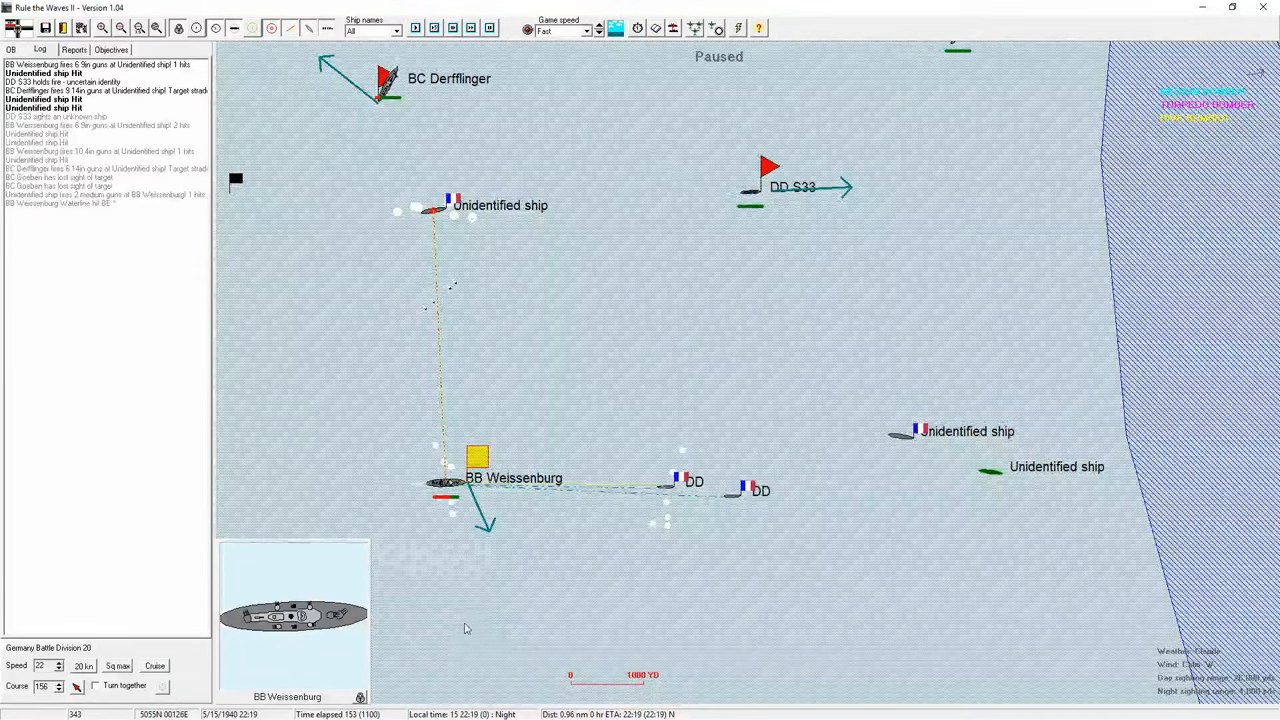
left_click(463, 622)
key("space")
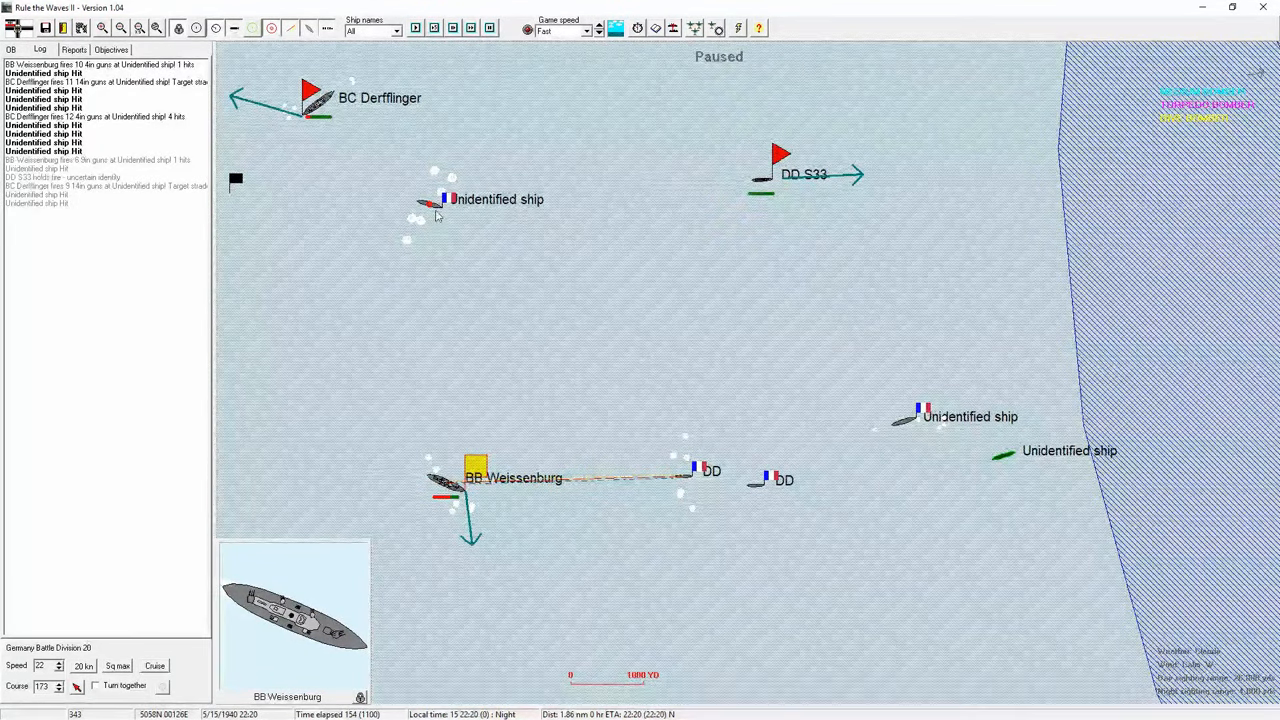
left_click(663, 490)
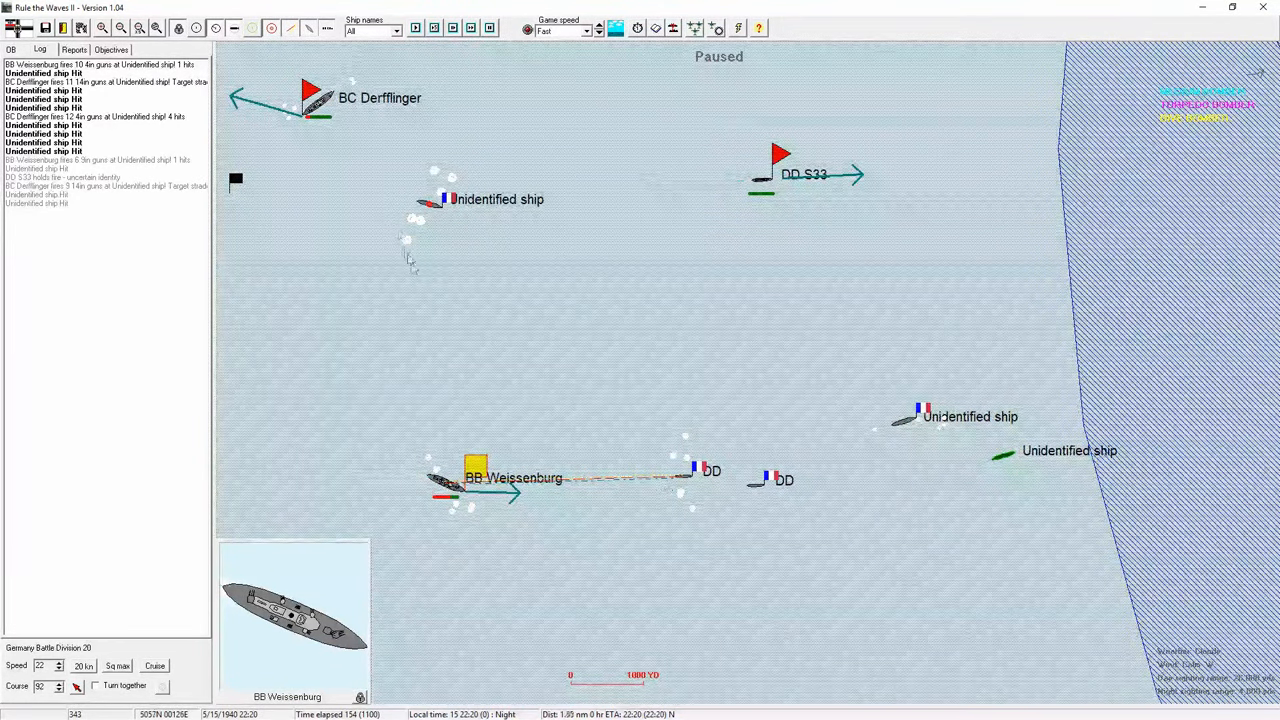
left_click(434, 205)
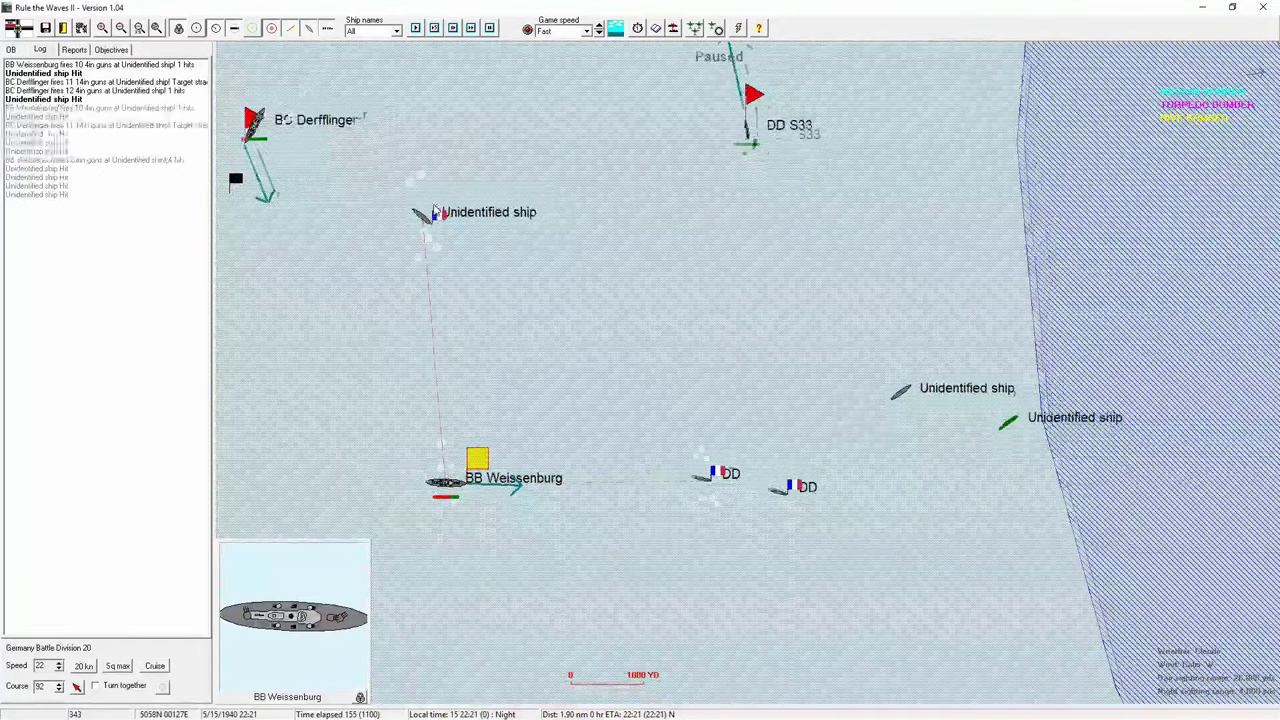
- Advance two turns heading Weissenburg east and view the identified Gloire-class battlecruiser's card
left_click(605, 331)
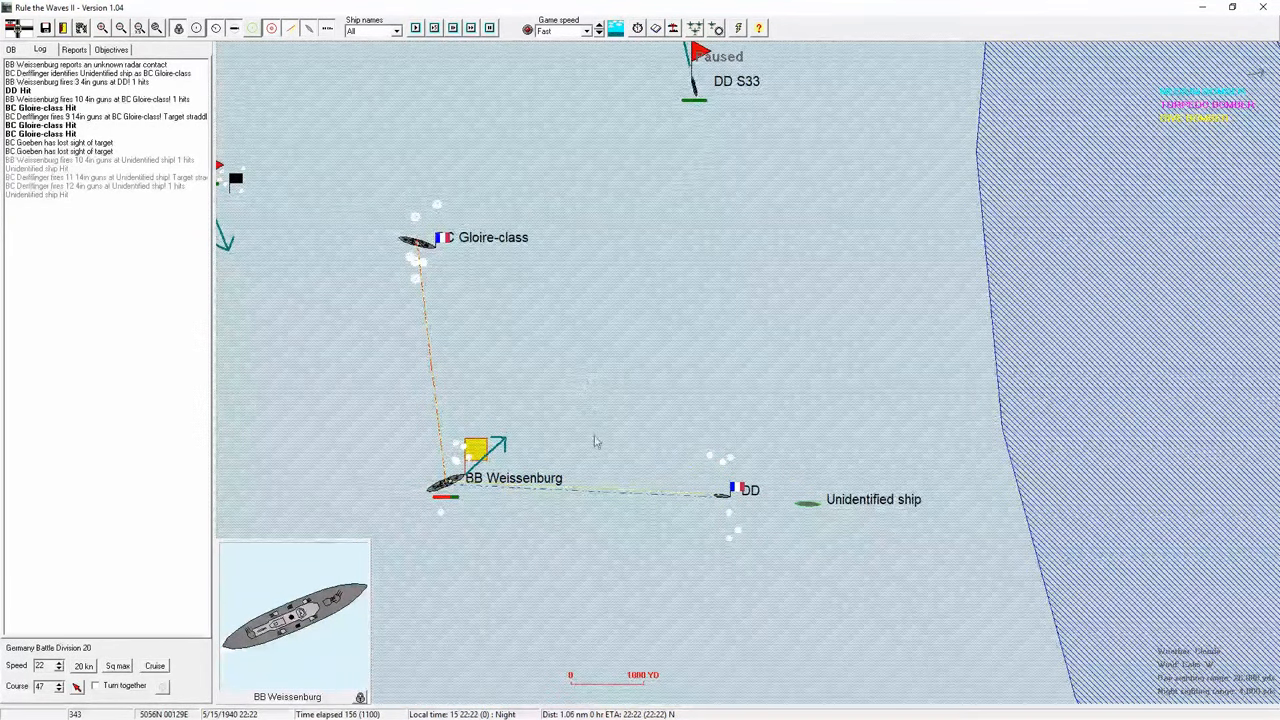
left_click(628, 497)
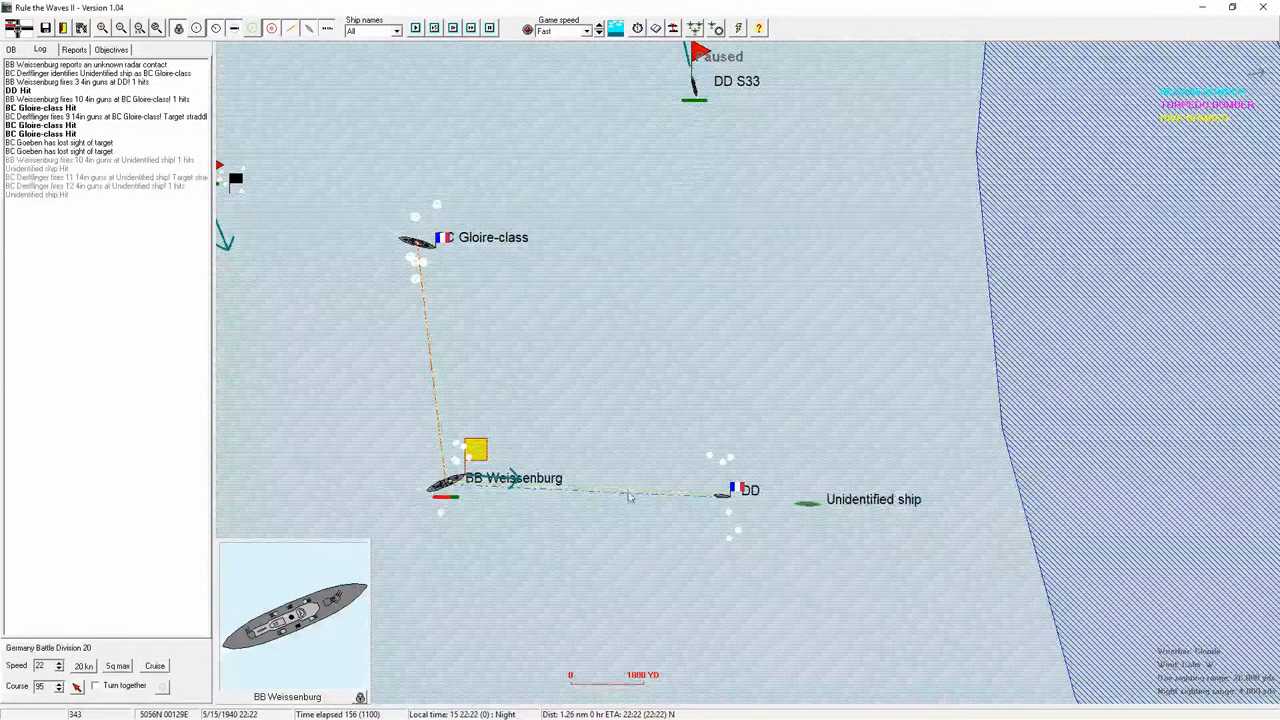
key("space")
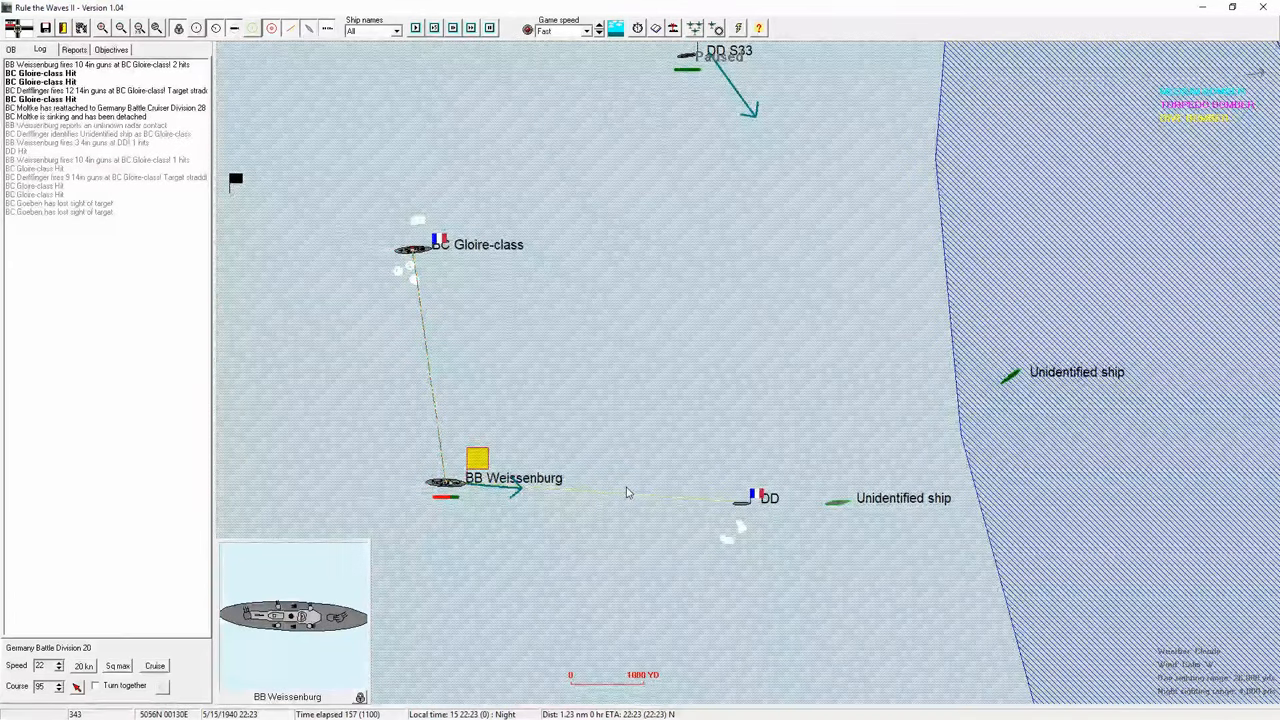
left_click(418, 252)
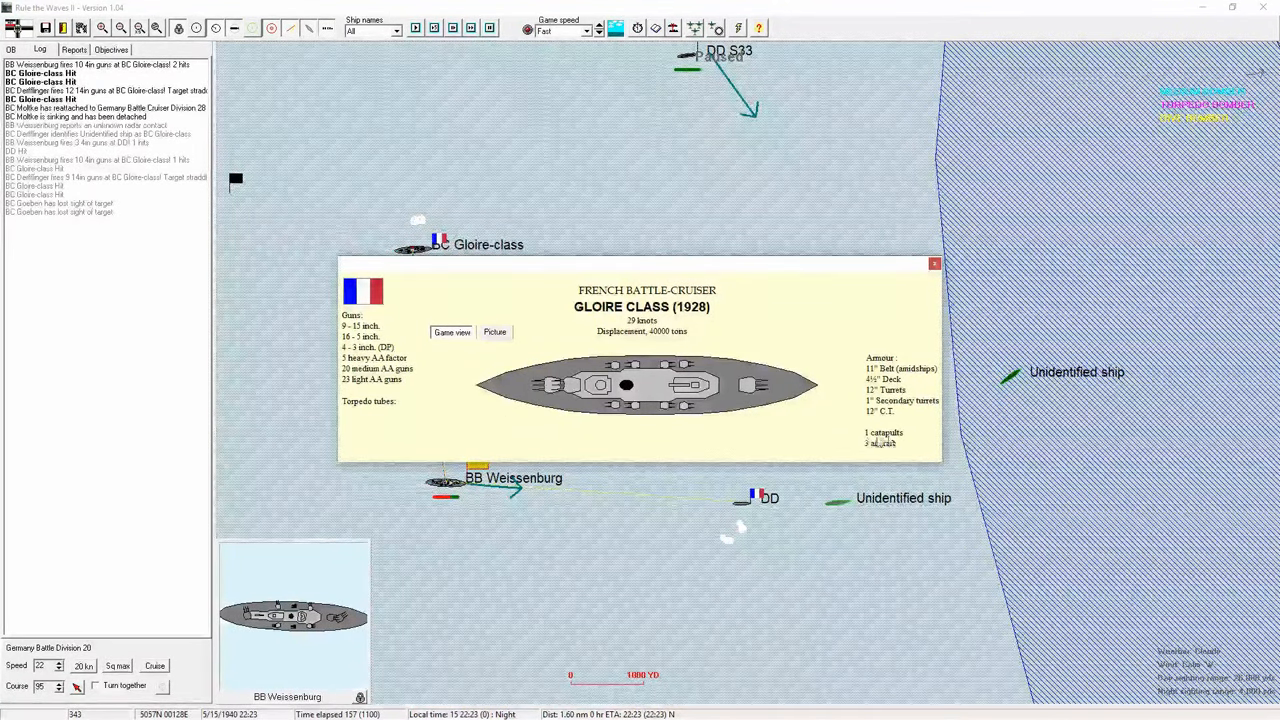
left_click(935, 264)
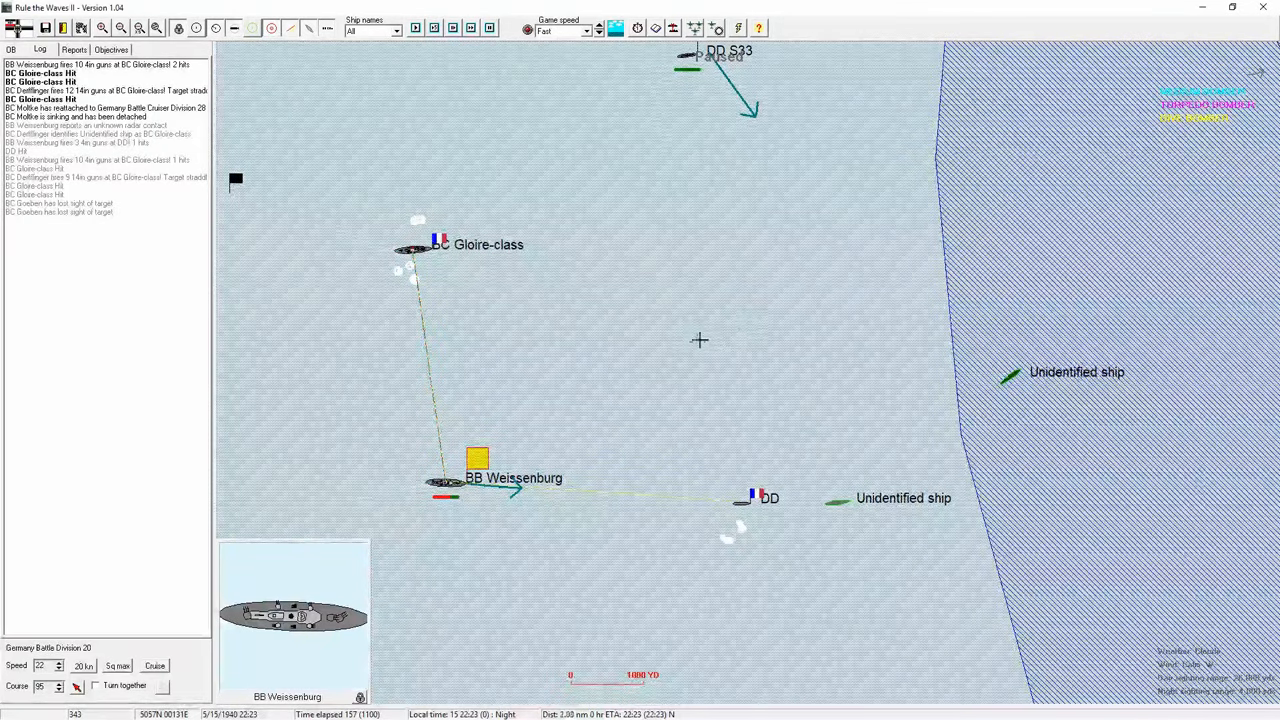
- Turn Weissenburg northeast to 66, check her status report and advance to 22:25
left_click(665, 382)
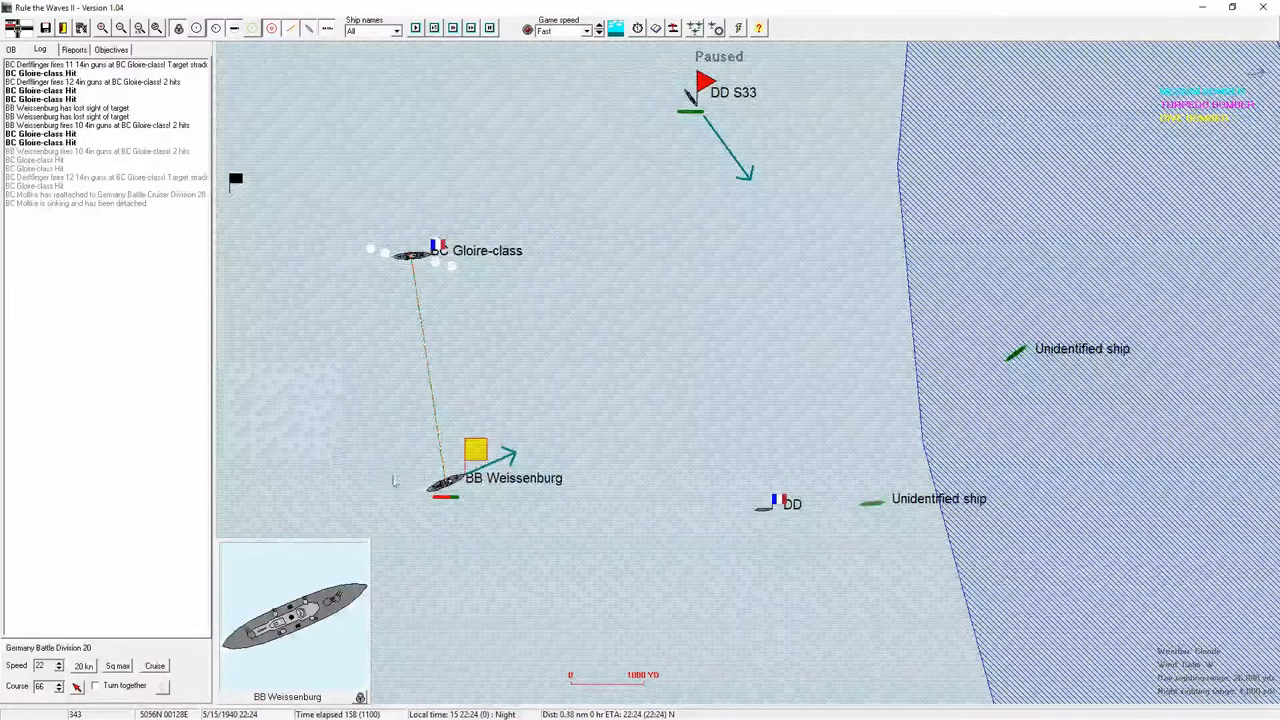
double_click(447, 486)
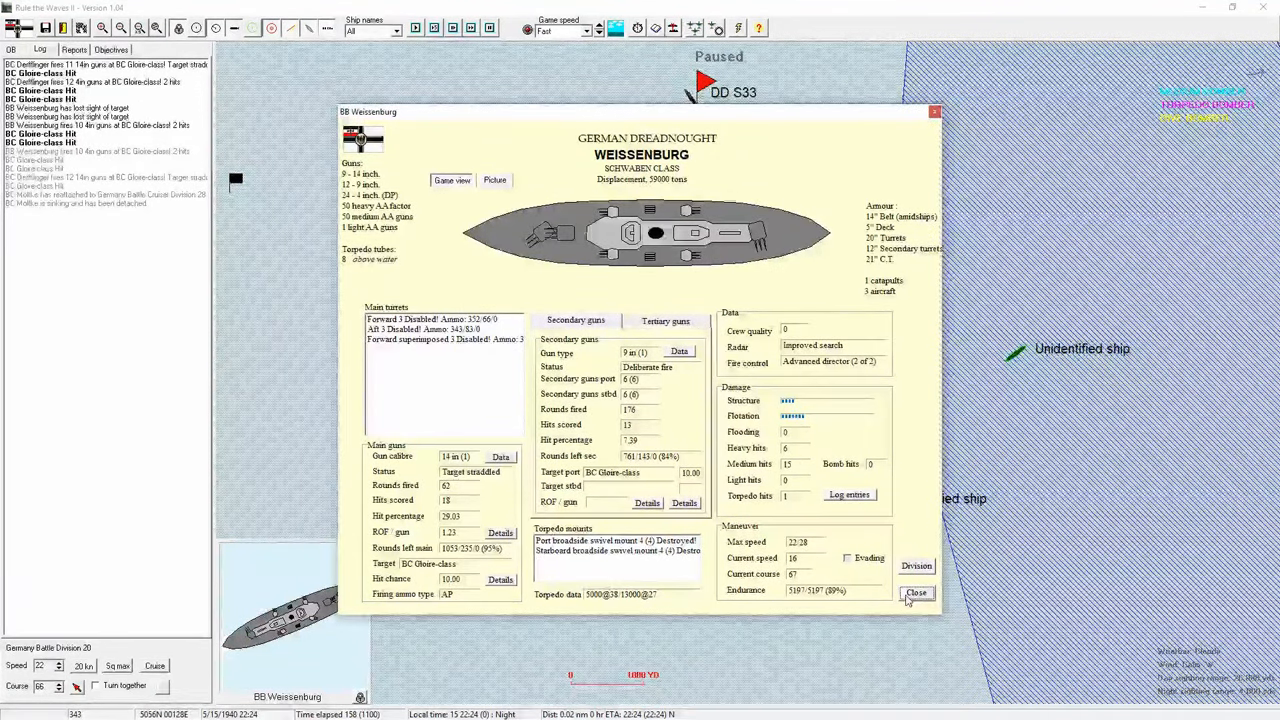
left_click(916, 593)
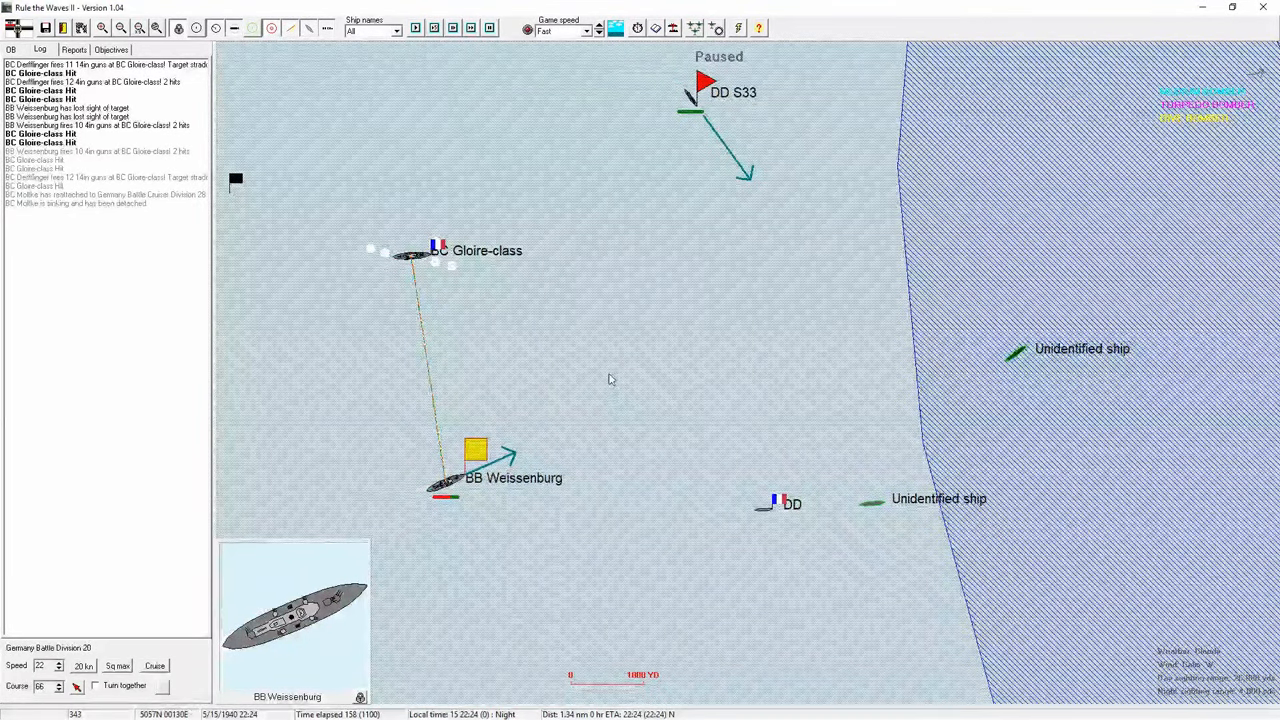
key("space")
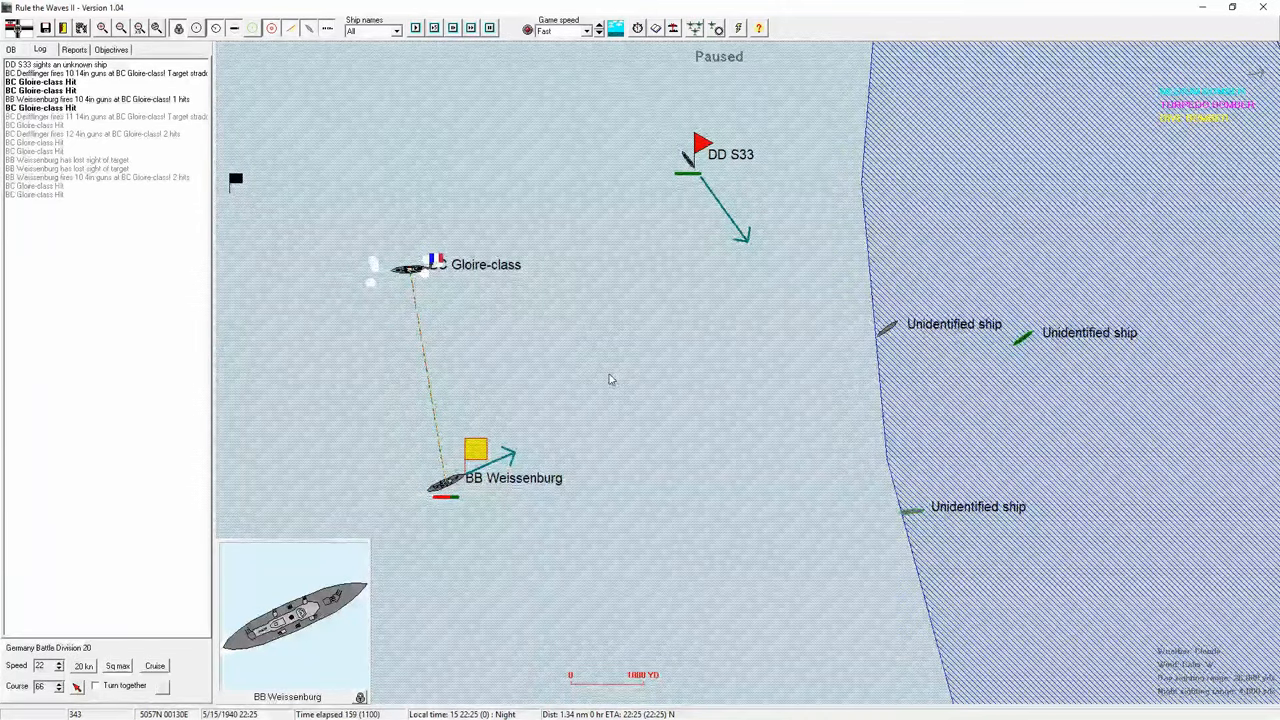
- Advance a turn, recheck Weissenburg's status and recentre the map on Moltke and the coast
left_click_drag(611, 379, 718, 465)
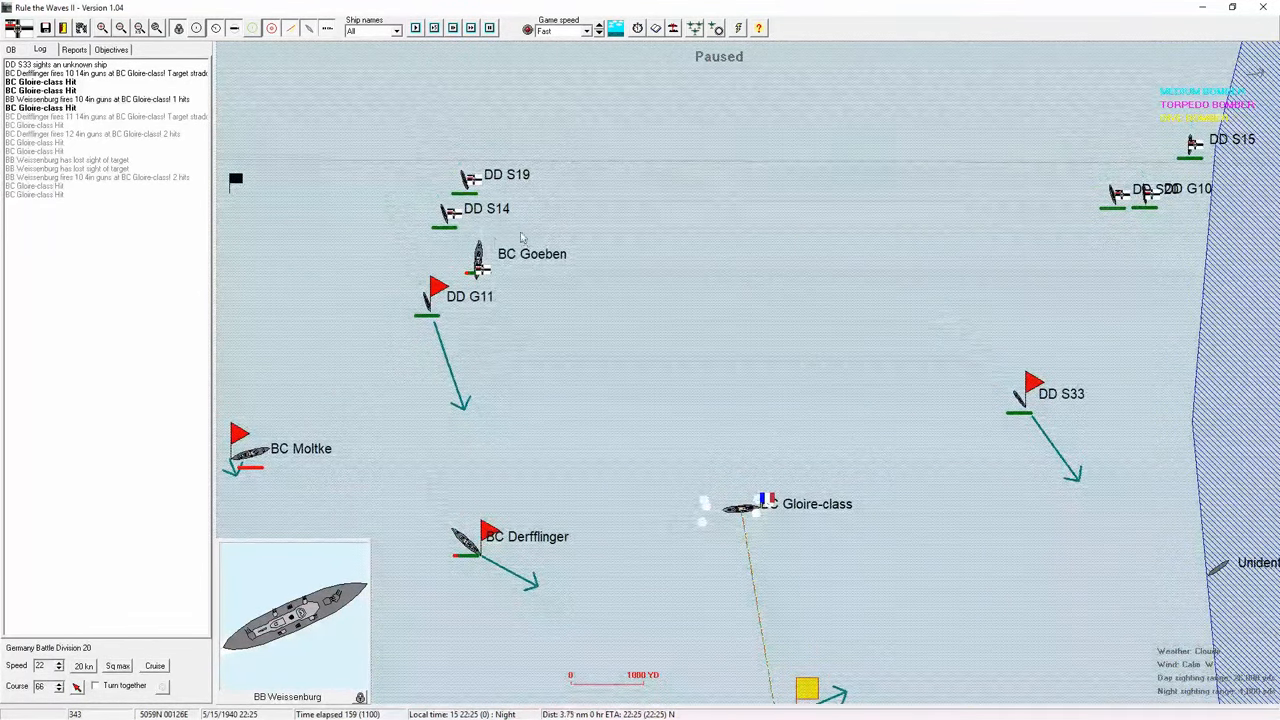
scroll(572, 540, "down", 1)
scroll(560, 500, "down", 1)
scroll(540, 470, "down", 1)
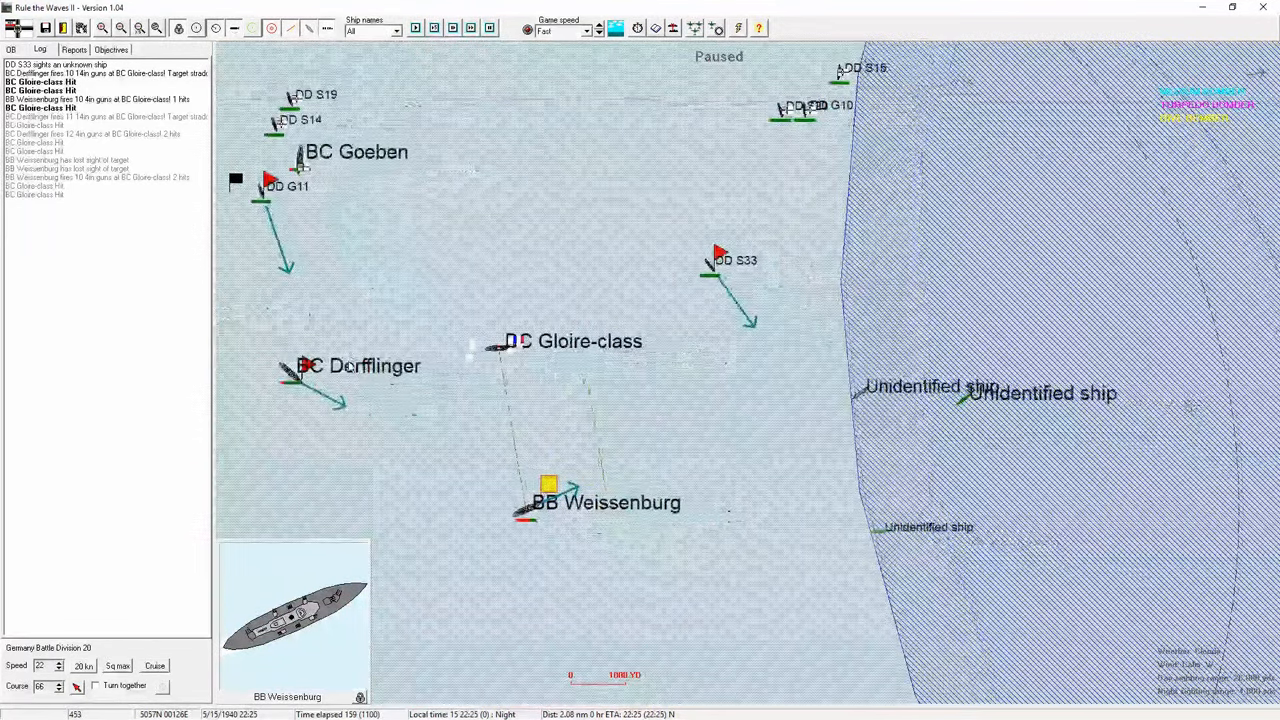
key("Return")
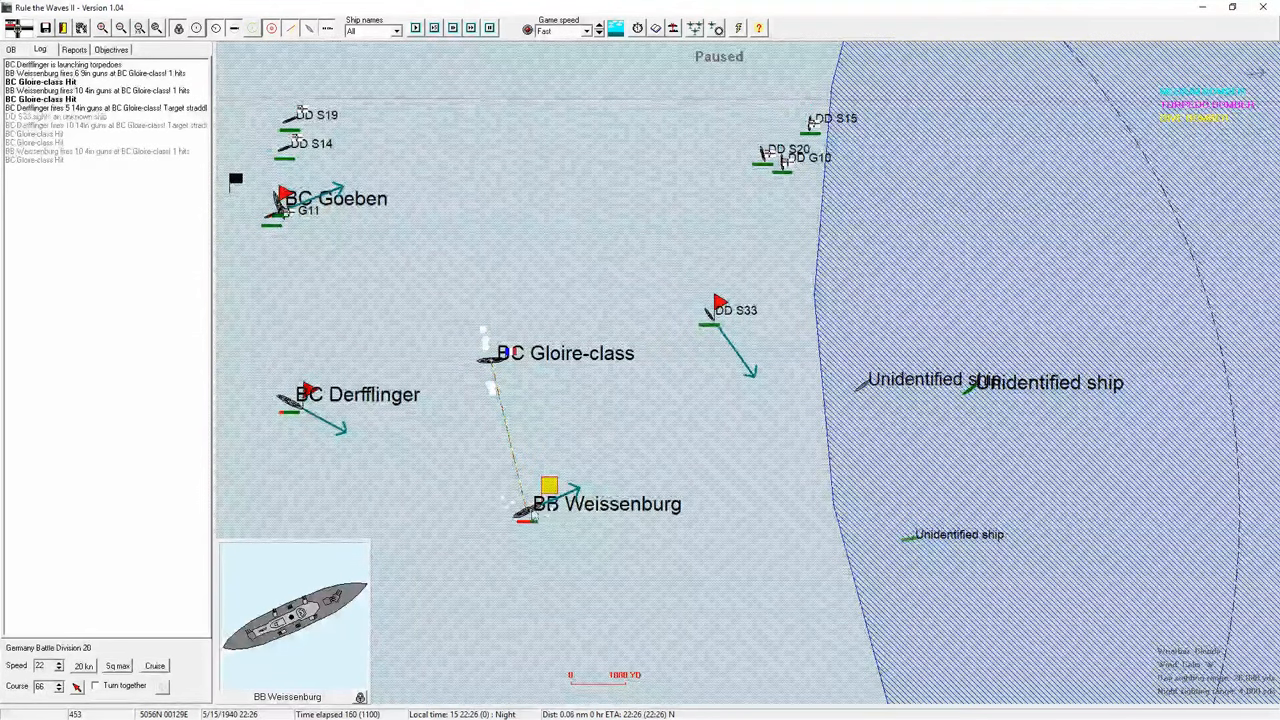
double_click(530, 512)
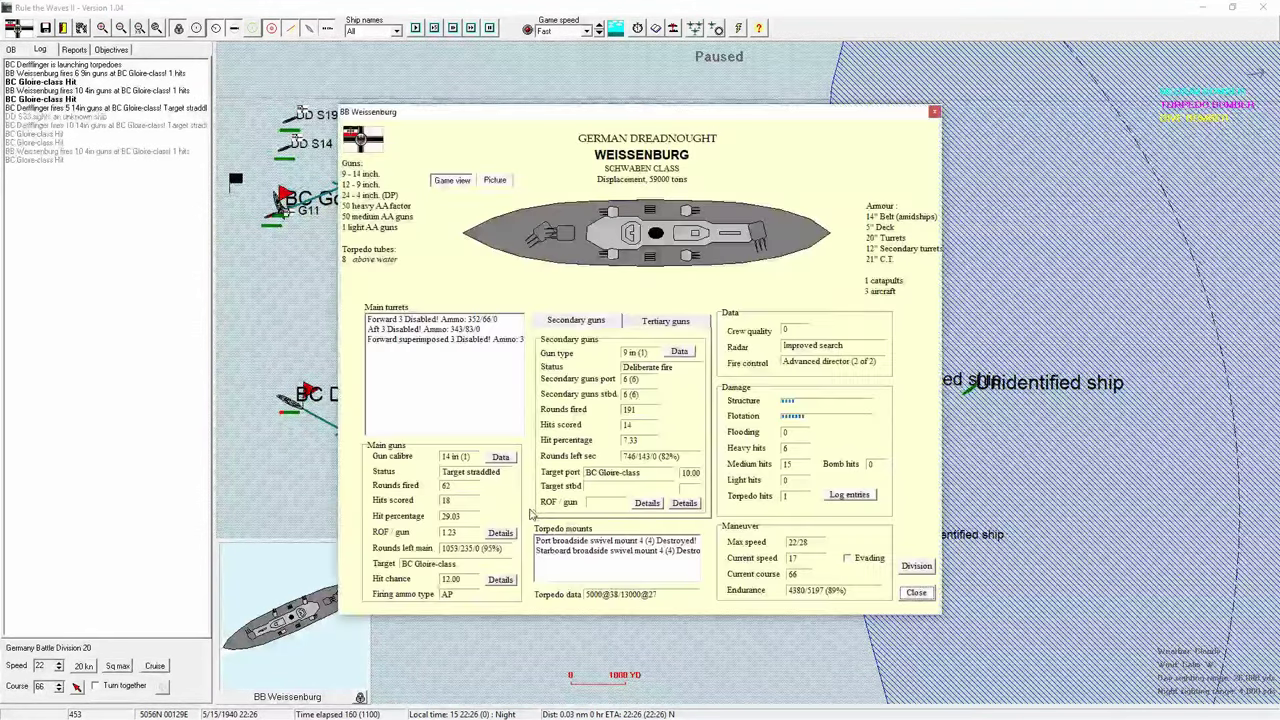
left_click(916, 592)
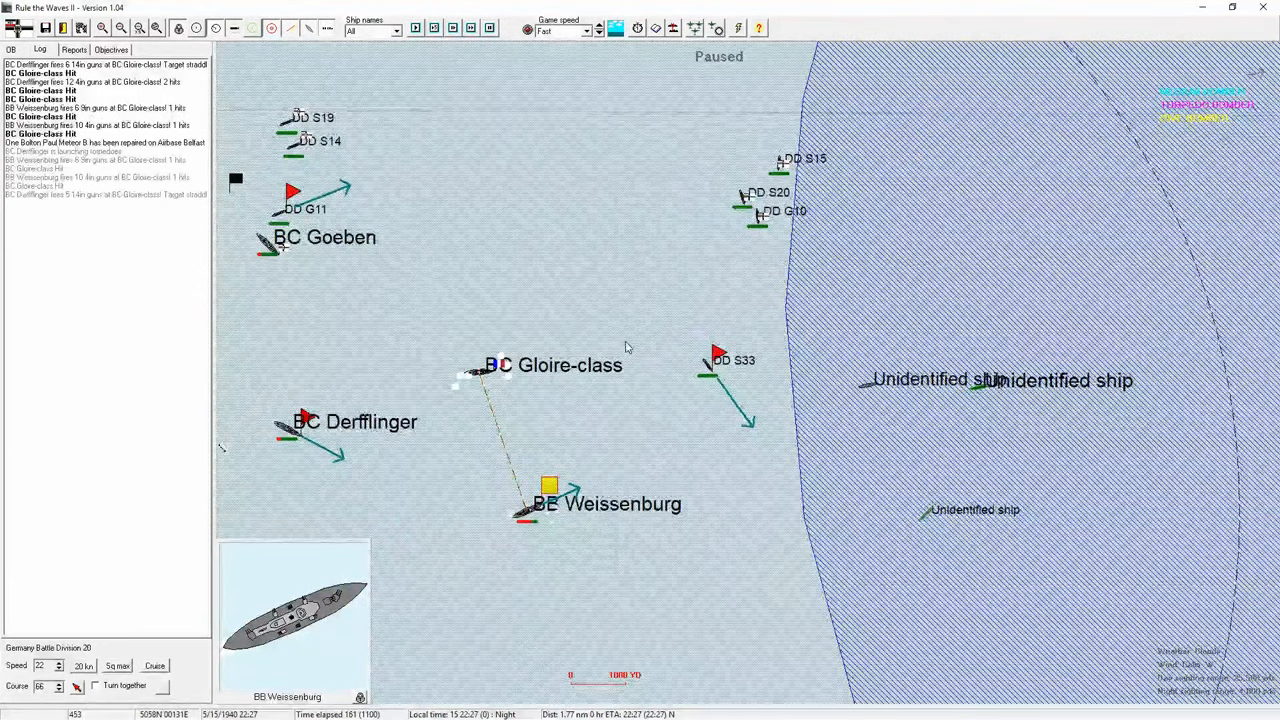
left_click_drag(627, 347, 952, 225)
scroll(952, 225, "down", 1)
scroll(700, 300, "up", 1)
left_click_drag(797, 355, 500, 360)
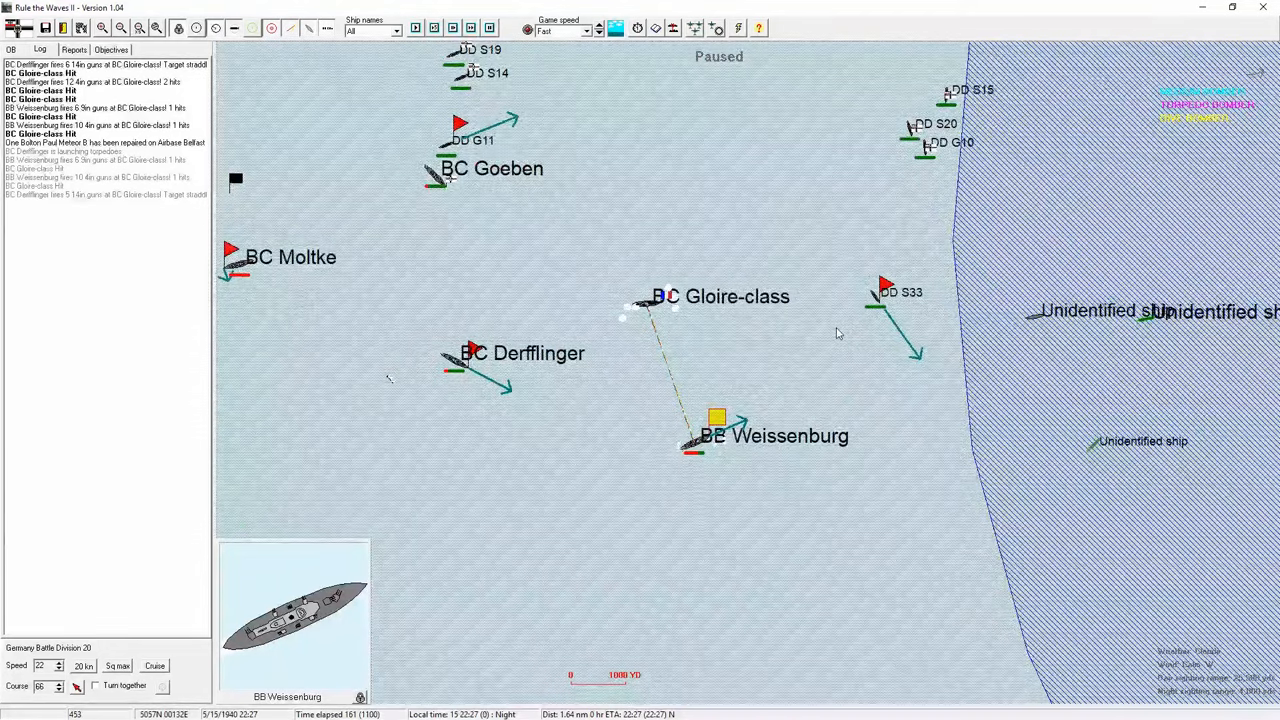
- Run the battle to 22:35, acknowledging the torpedo hits on the Gloire-class battlecruiser
key("space")
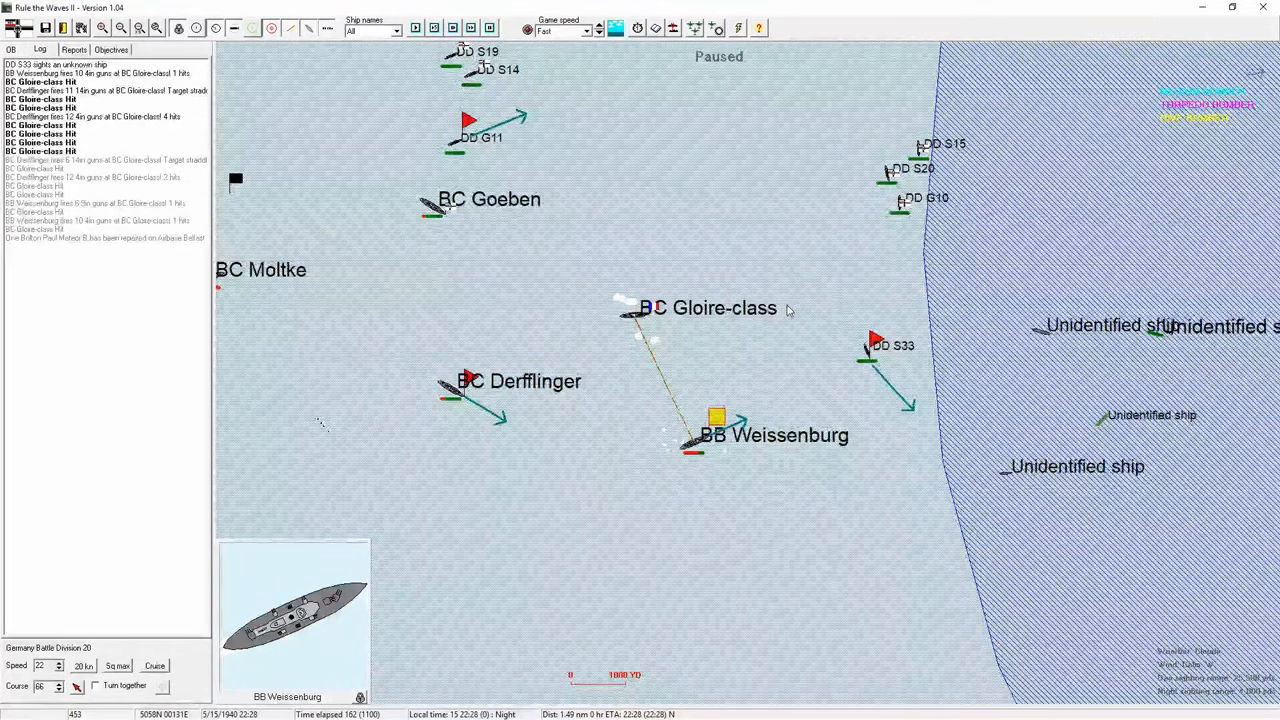
key("space")
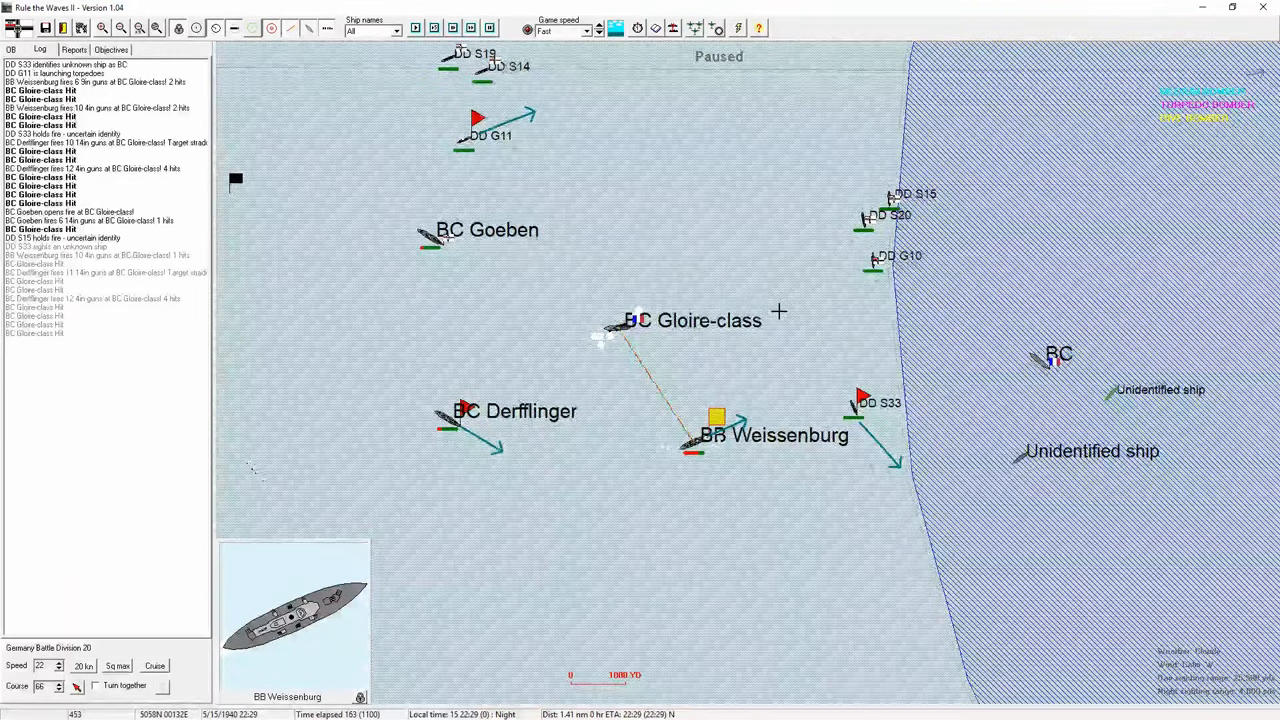
key("space")
key("space")
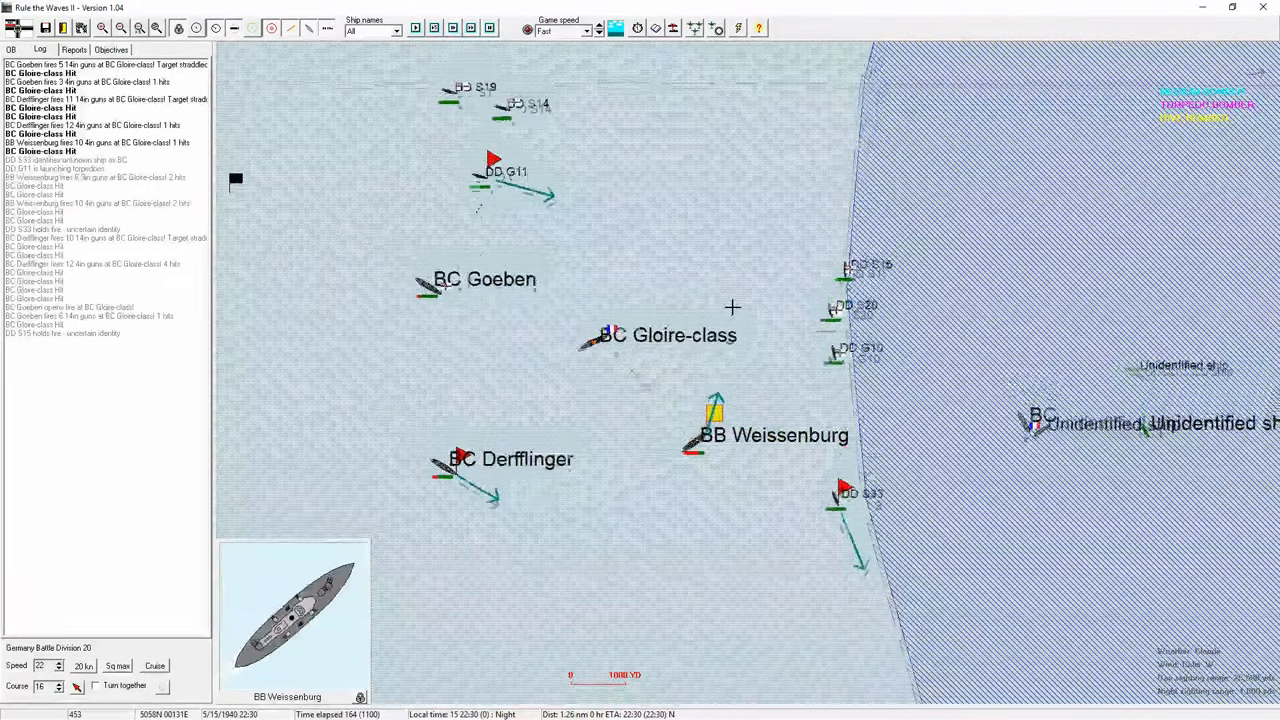
key("space")
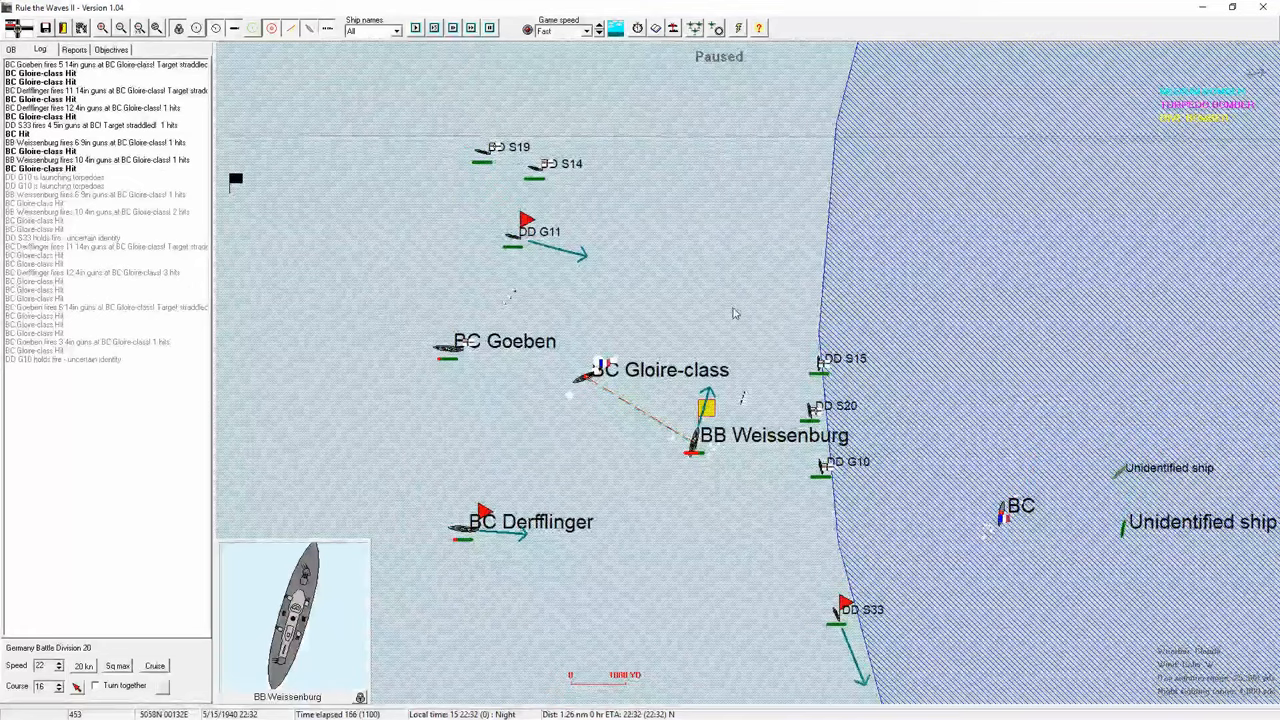
key("space")
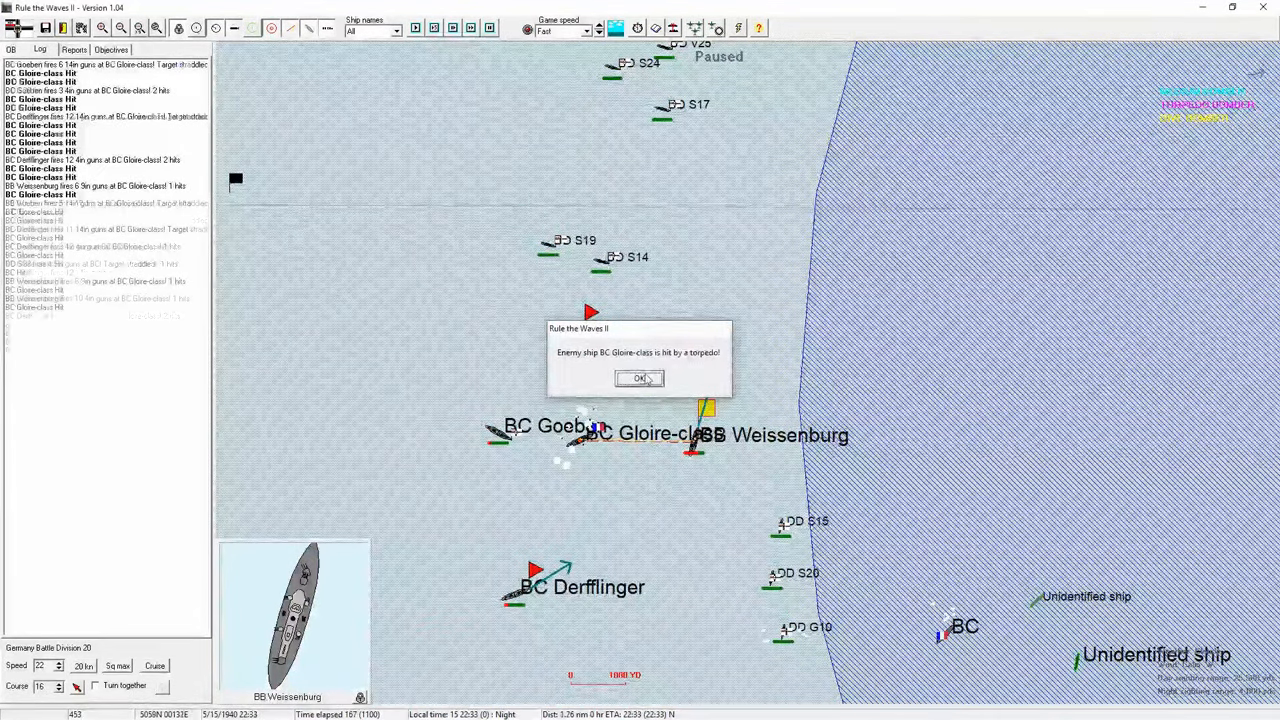
left_click(639, 378)
key("space")
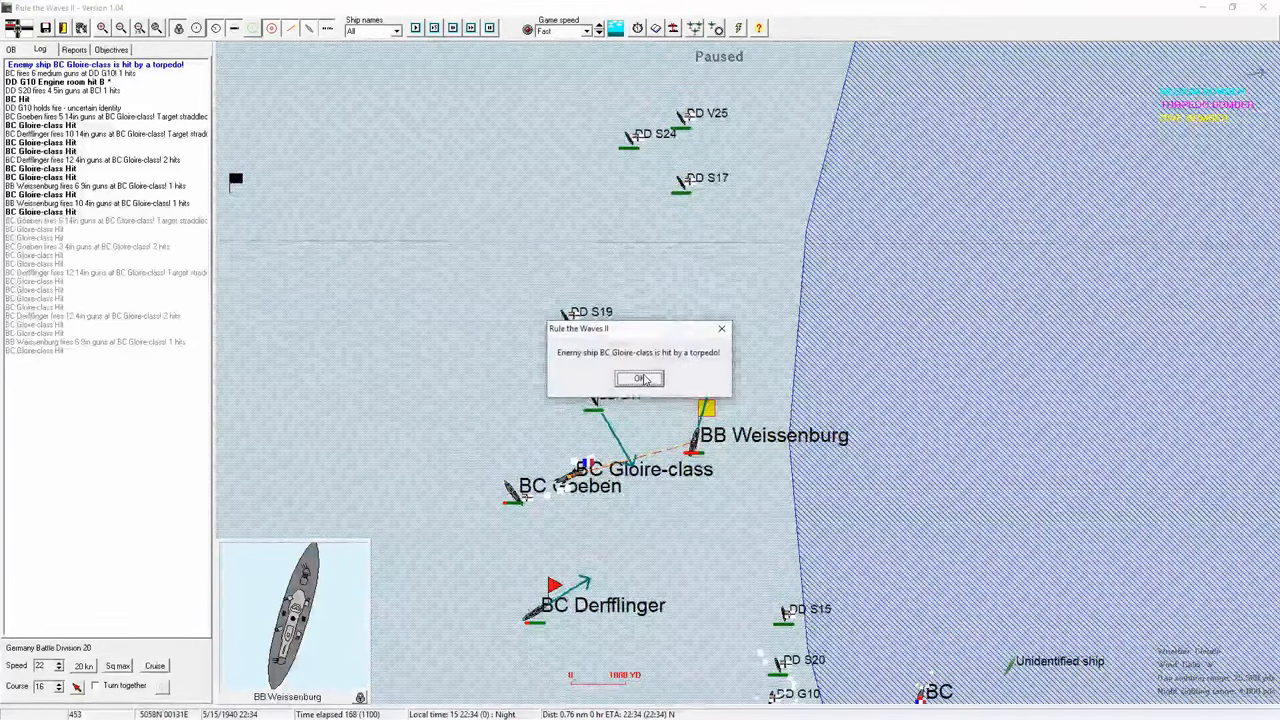
left_click(643, 380)
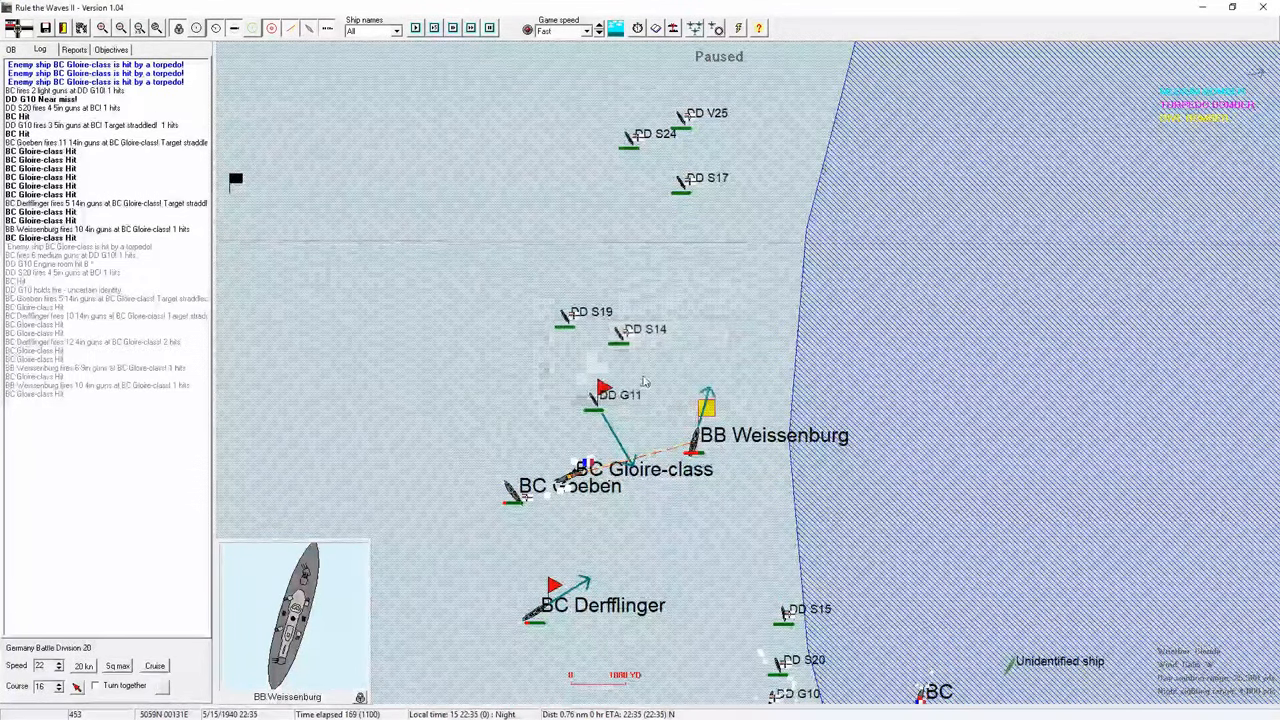
scroll(403, 390, "down", 3)
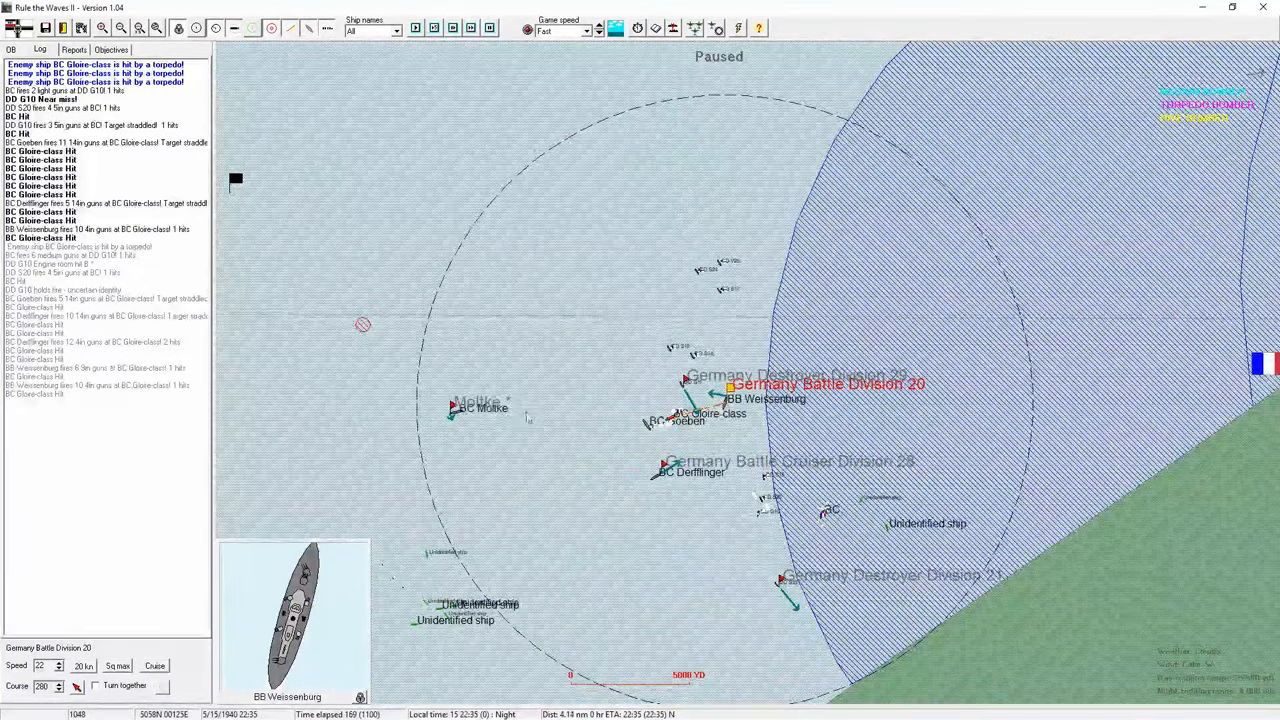
- Run the battle forward to 22:56 as Battle Division 20 presses the Gloire-class battlecruiser
key("space")
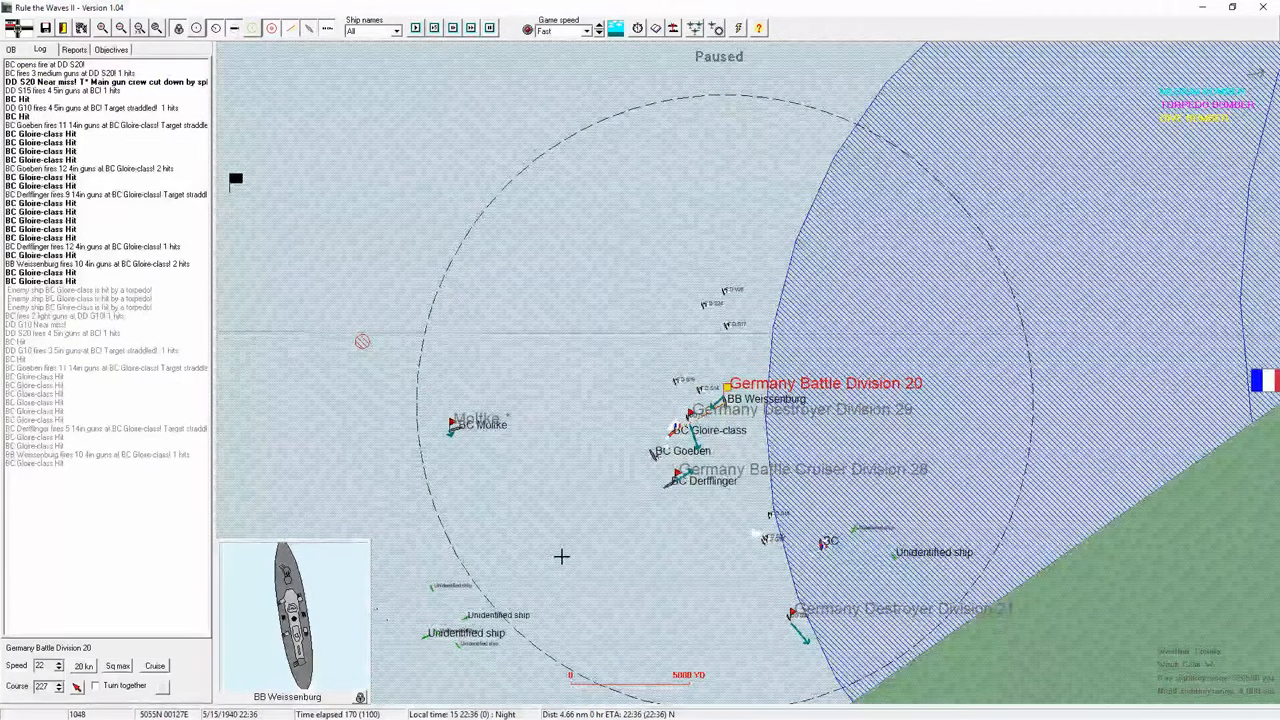
key("space")
key("space")
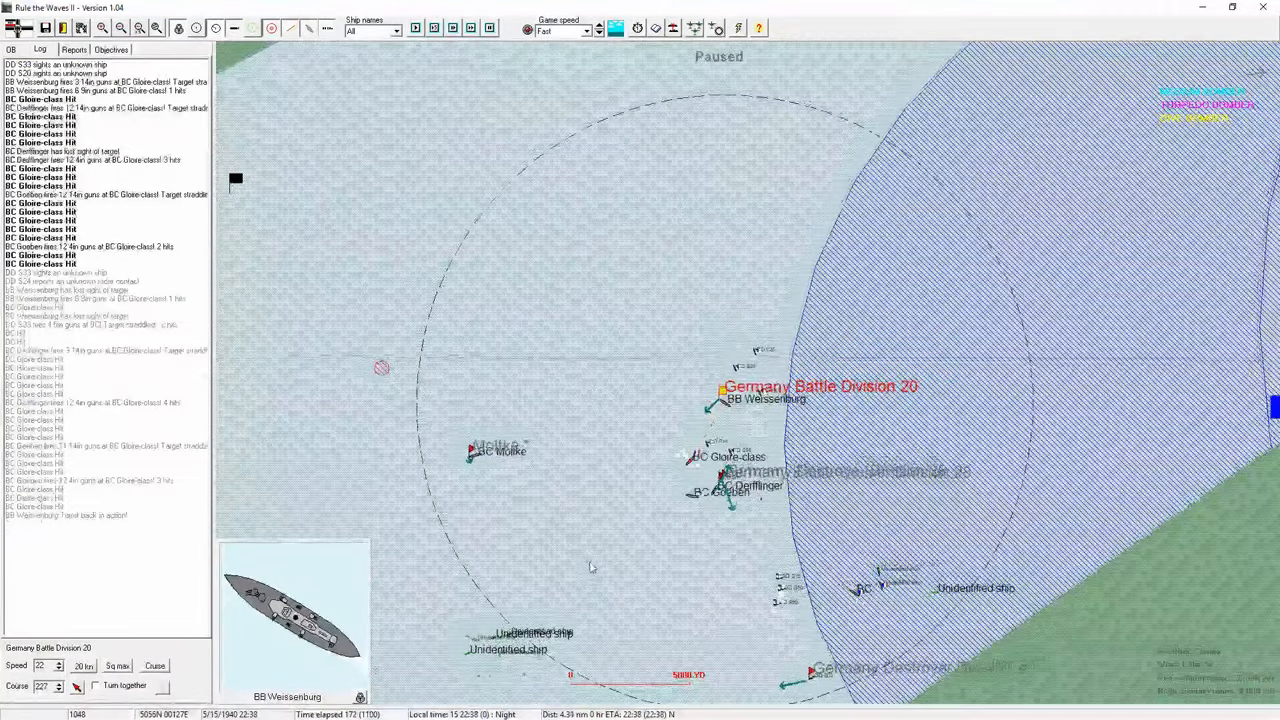
key("space")
key("space")
key("space")
key("space")
key("space")
key("space")
key("space")
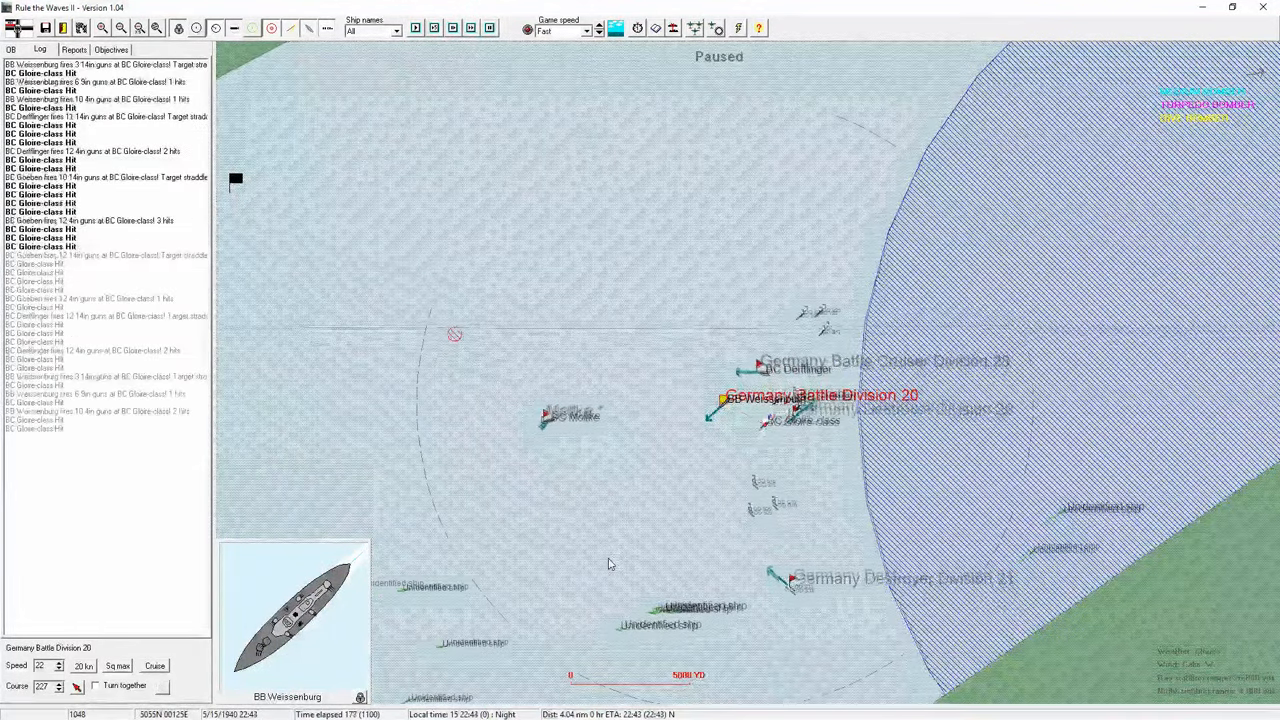
left_click_drag(610, 563, 550, 425)
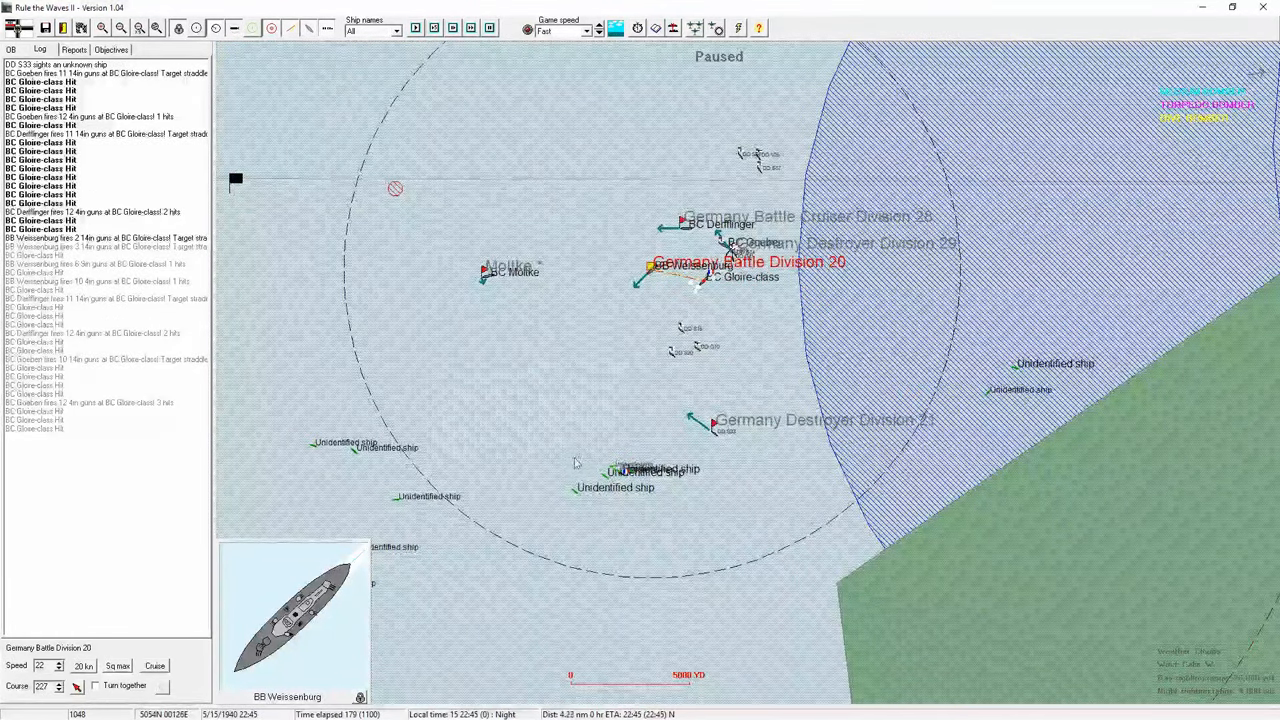
key("space")
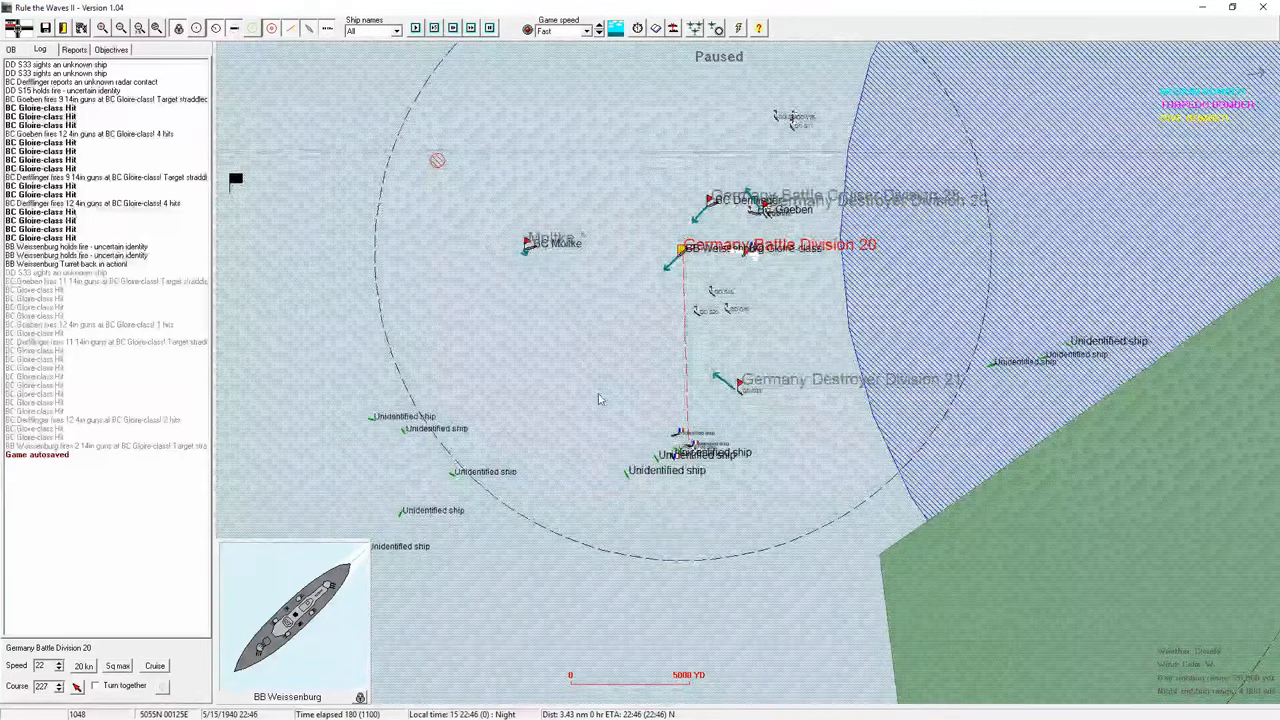
key("space")
key("space")
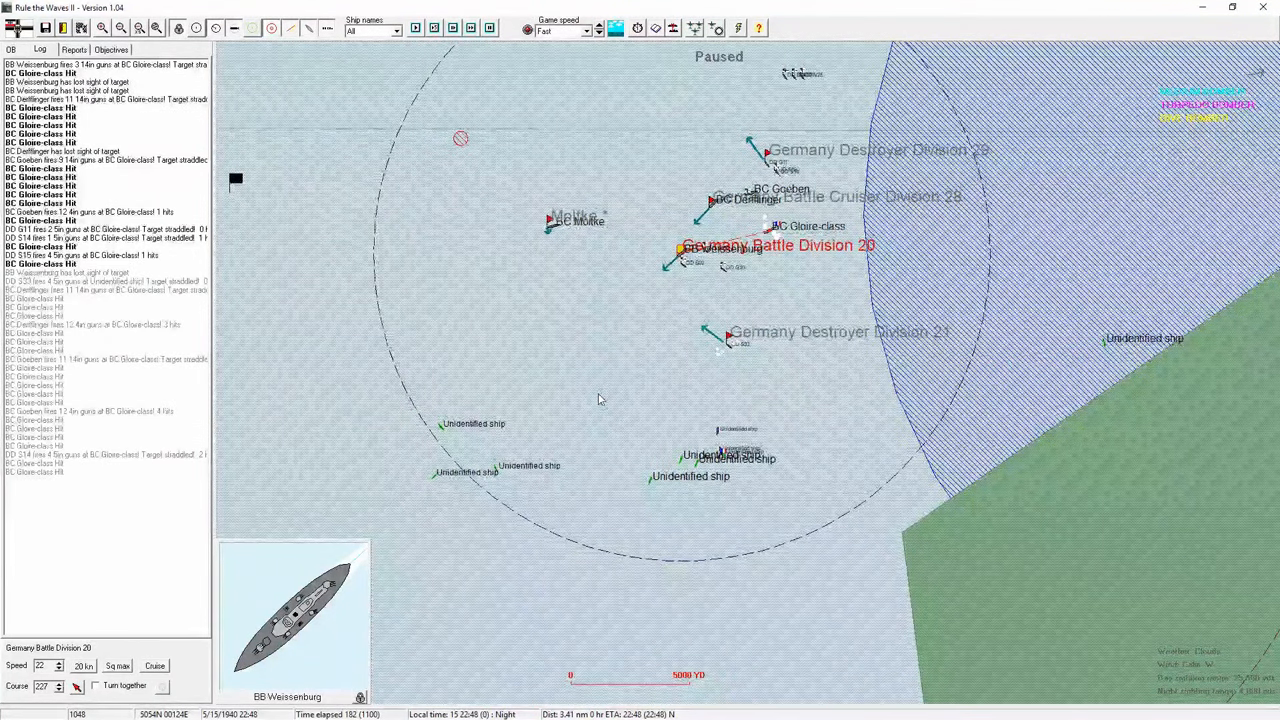
key("space")
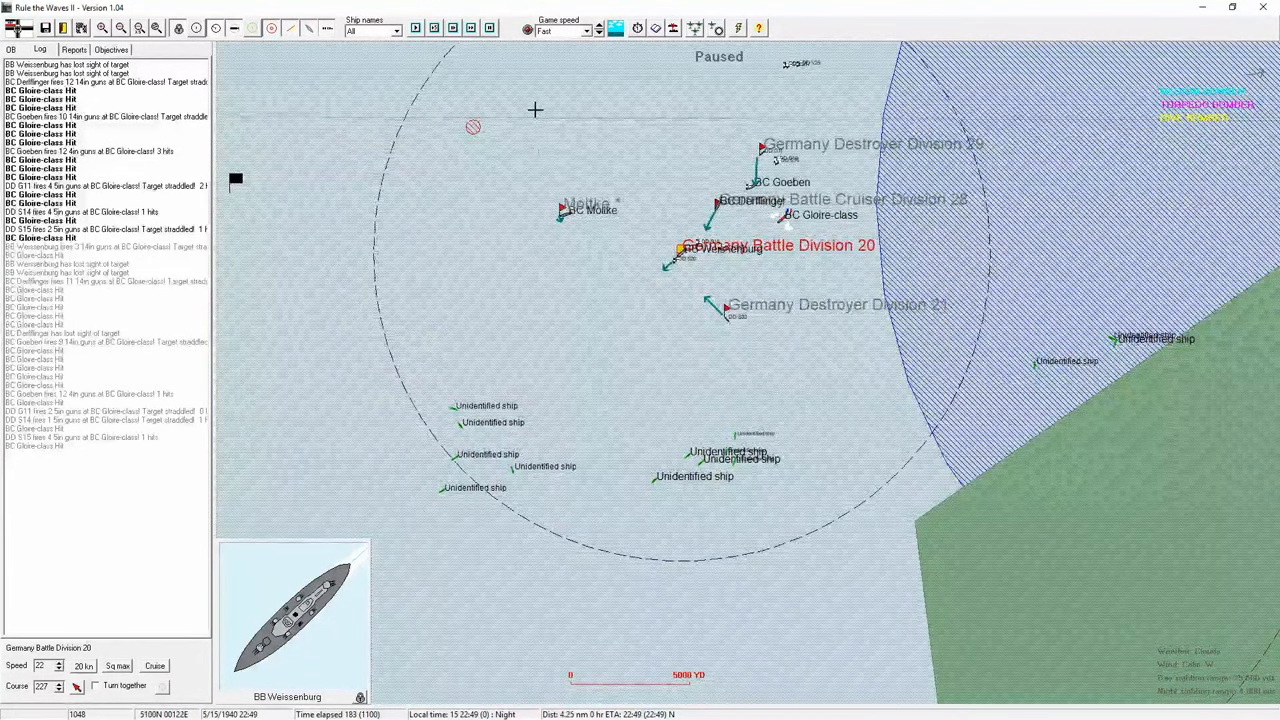
key("space")
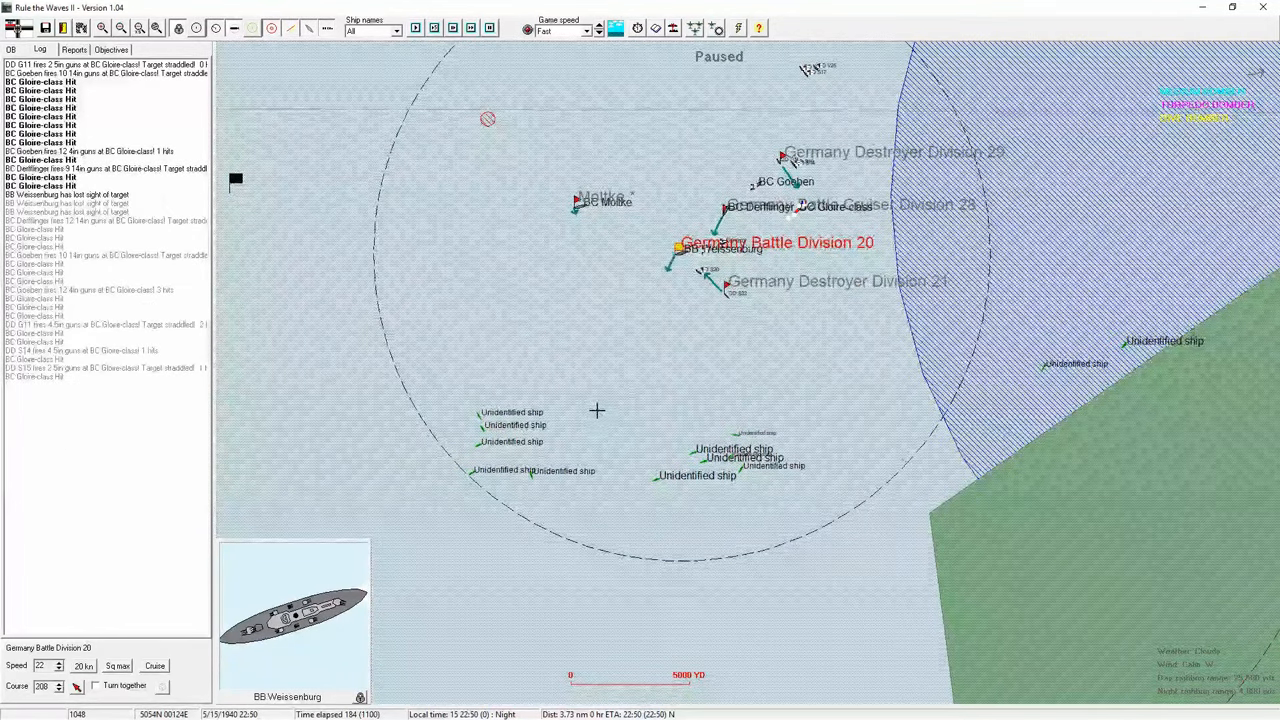
key("space")
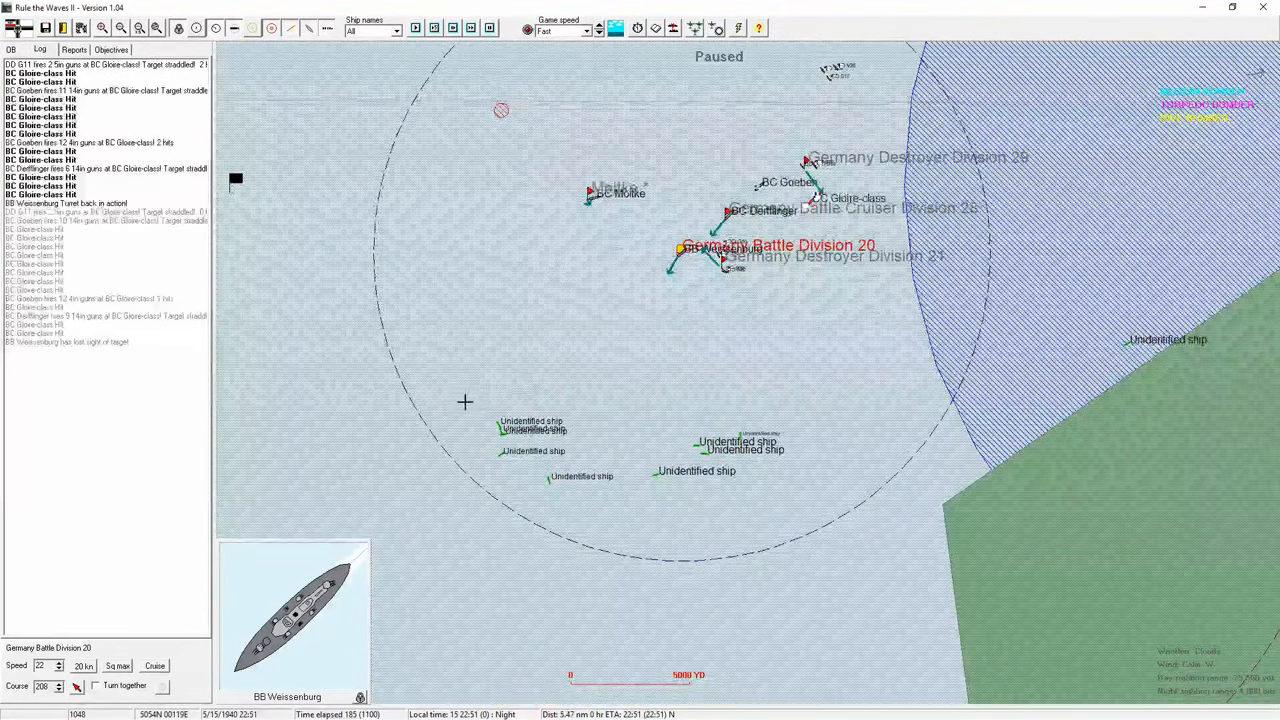
scroll(464, 402, "up", 2)
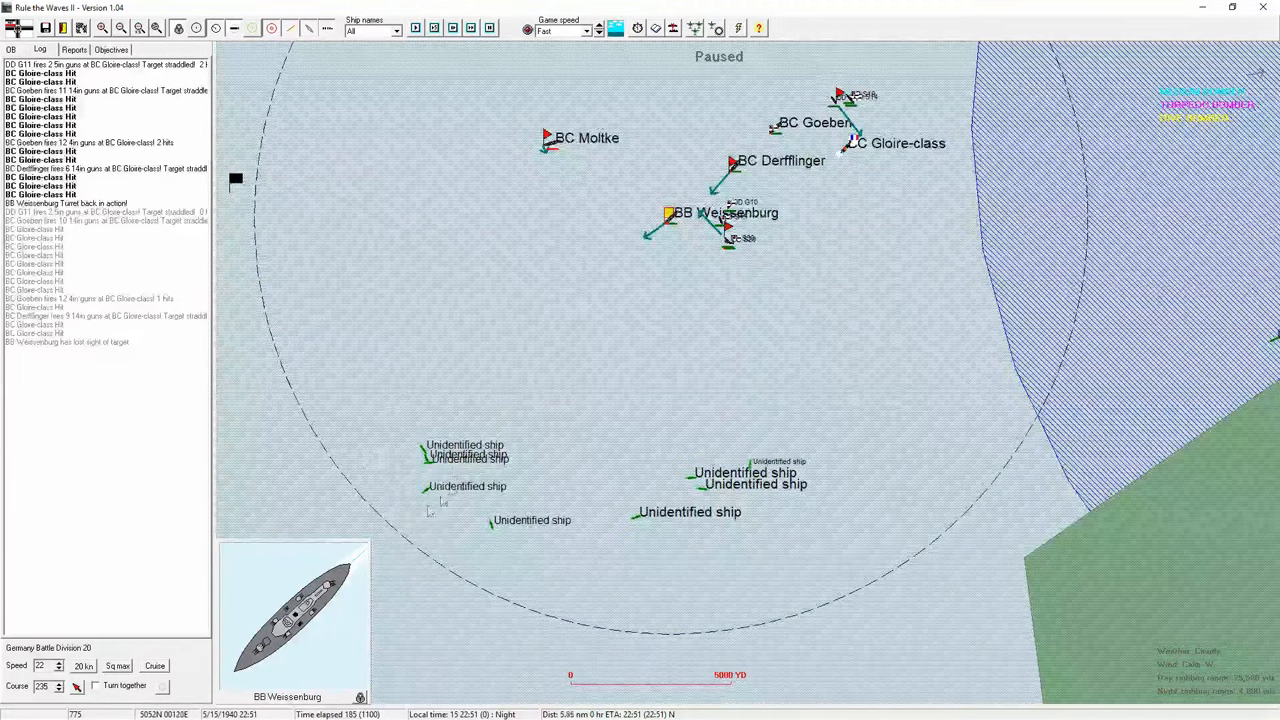
key("space")
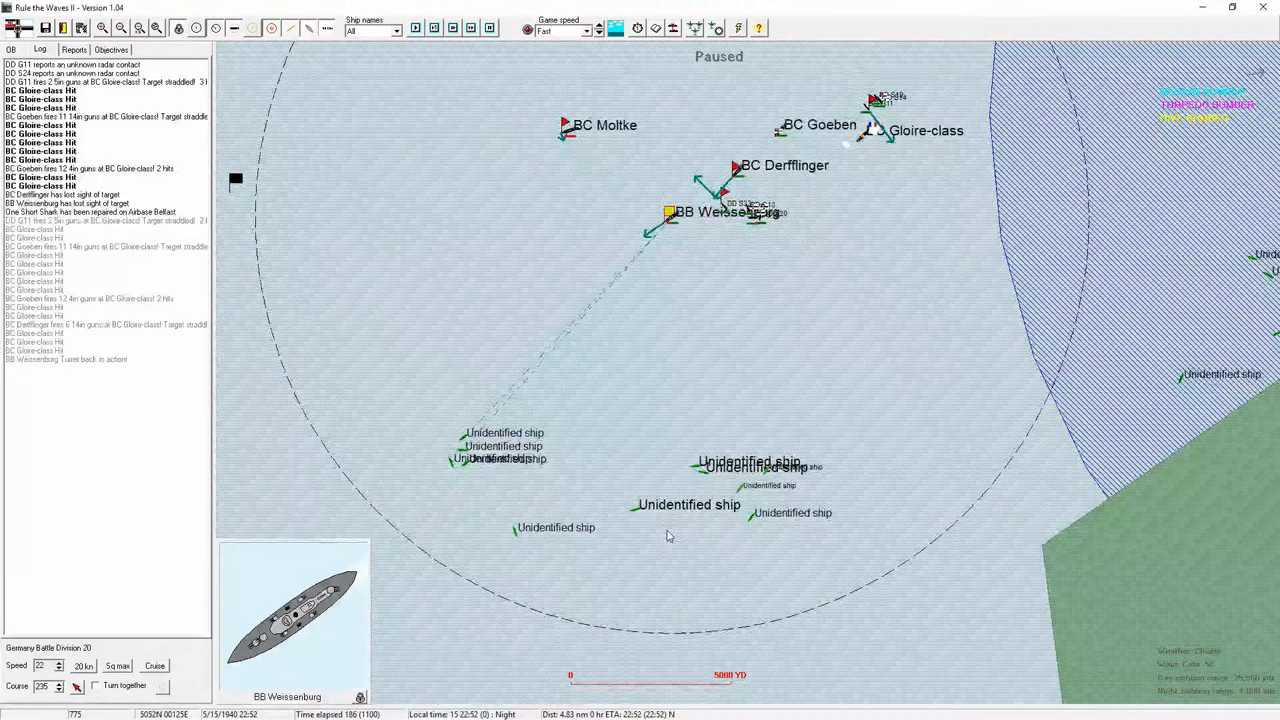
key("space")
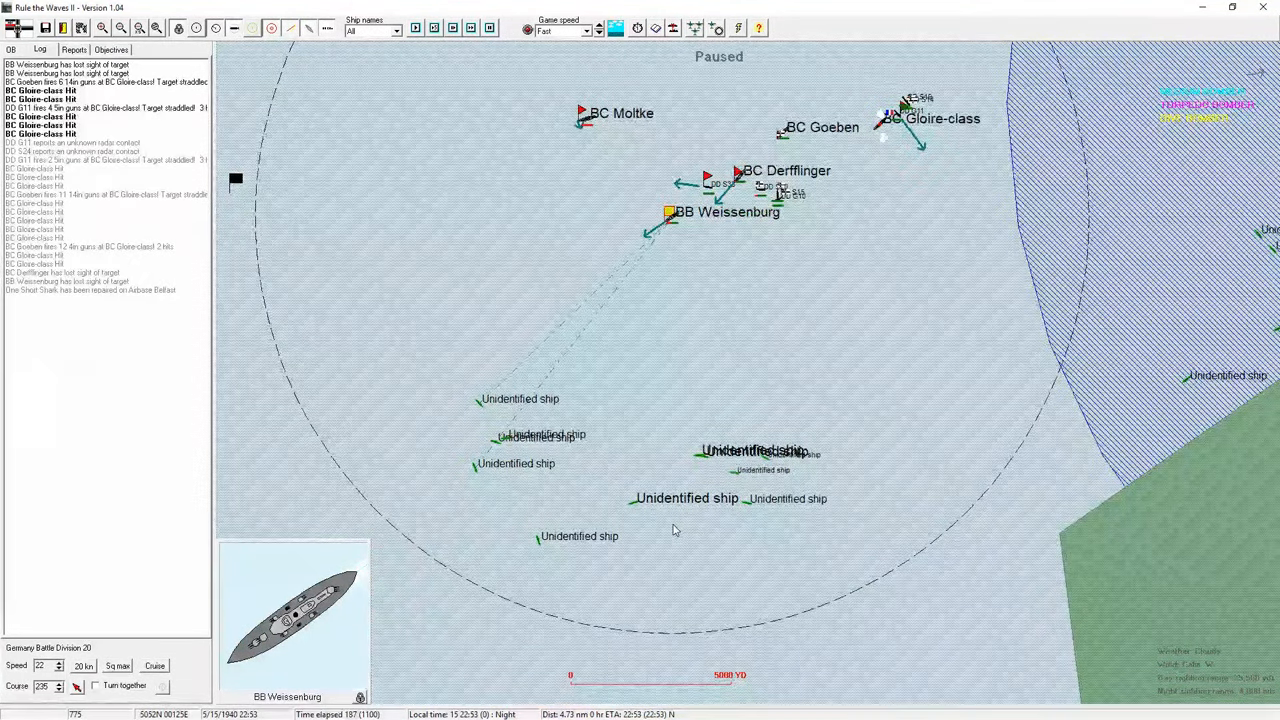
key("space")
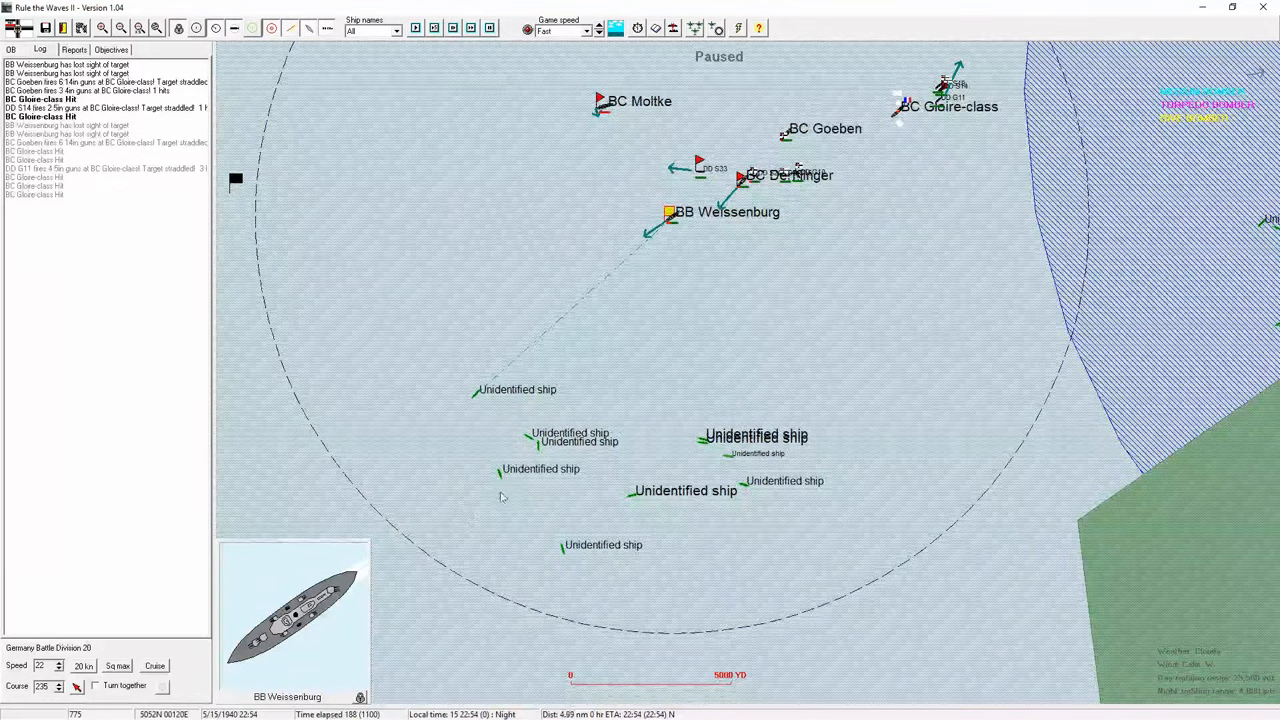
key("space")
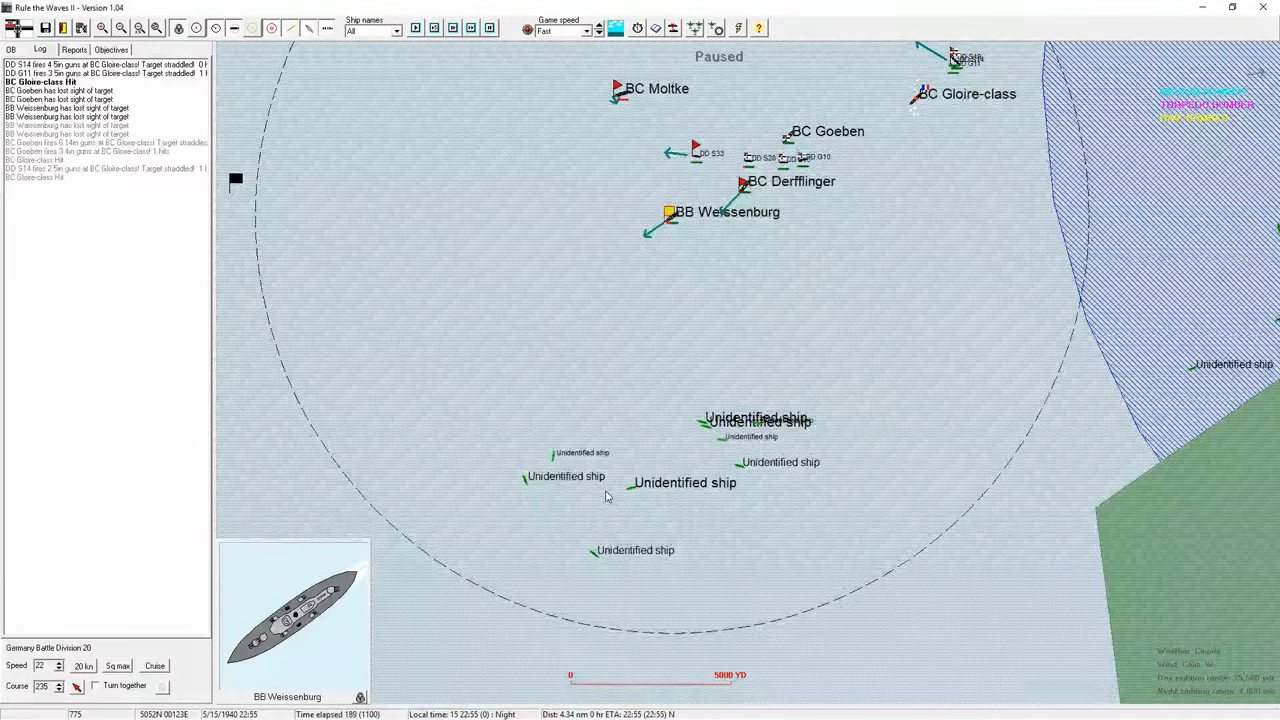
key("space")
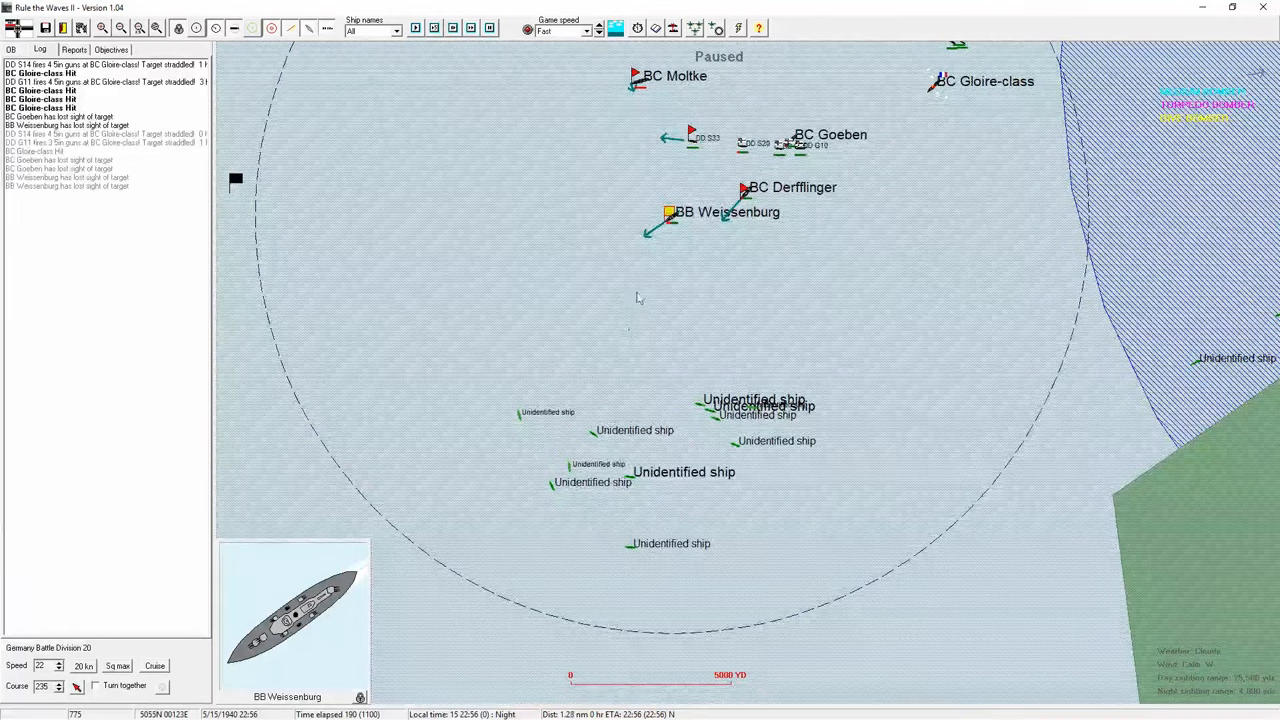
- Leave Battle Division 20's orders unchanged and set Destroyer Division 21's role to Screen
double_click(652, 265)
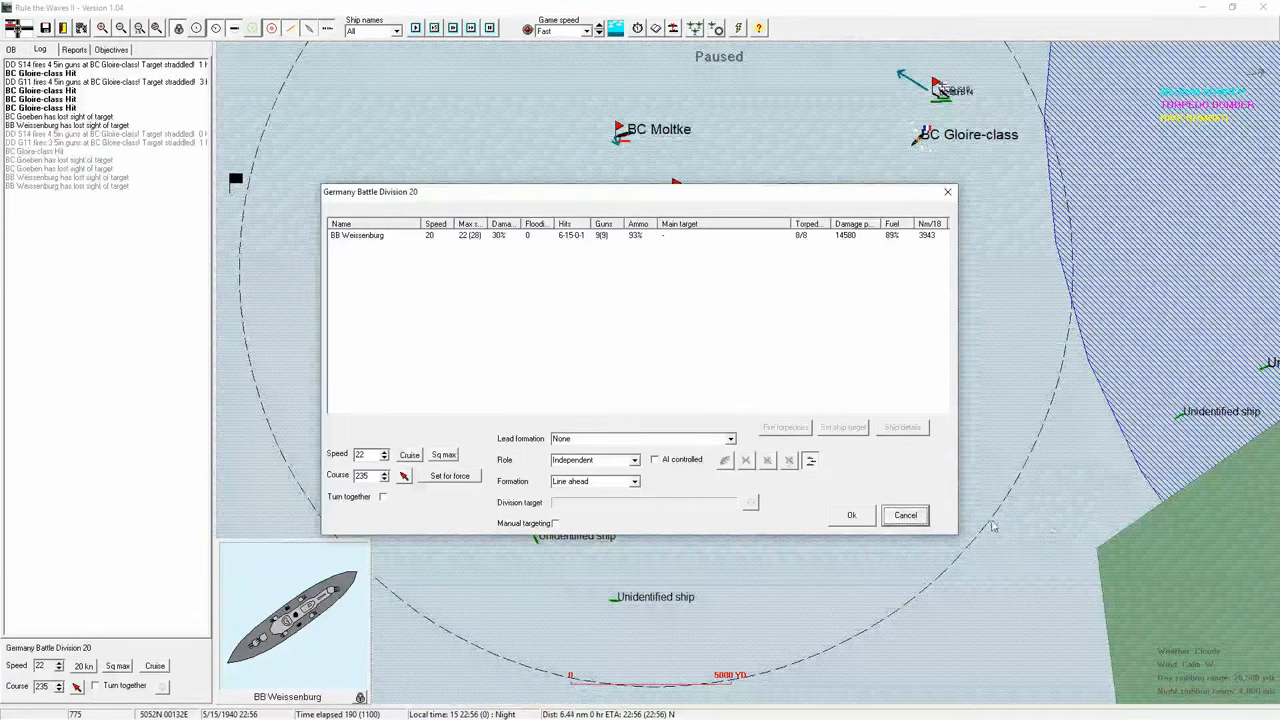
left_click(908, 519)
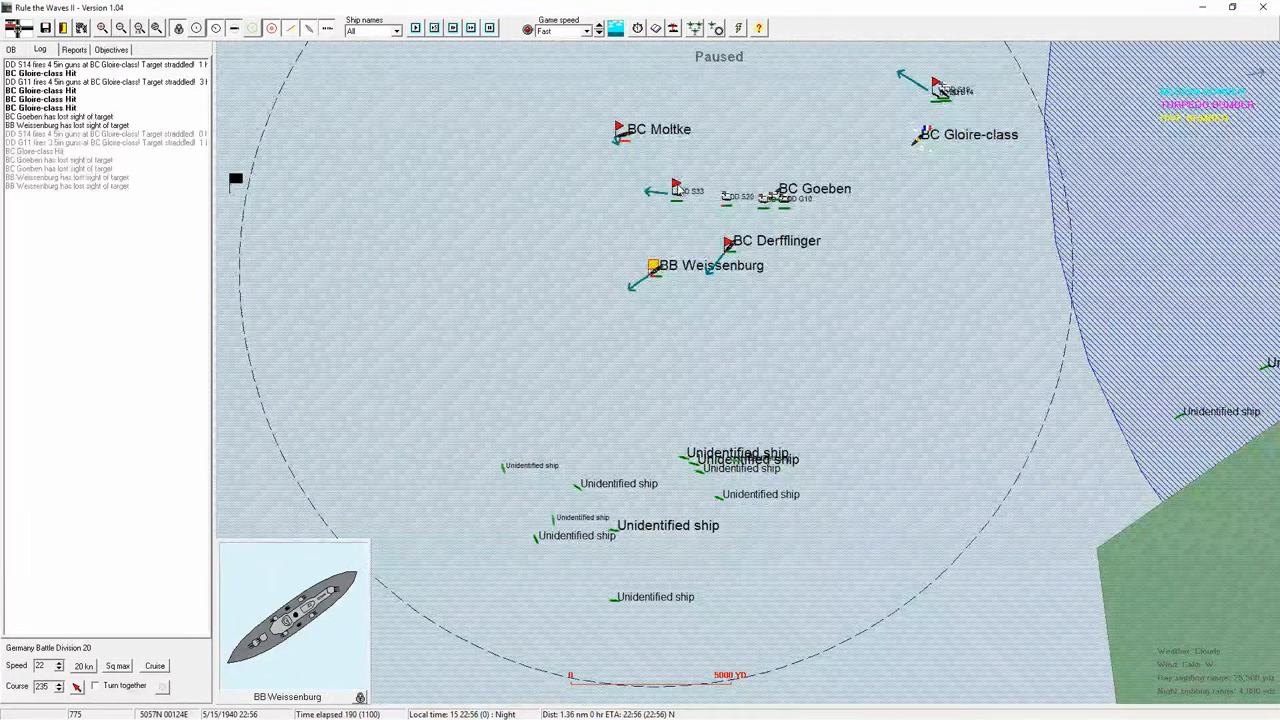
left_click(677, 186)
double_click(677, 186)
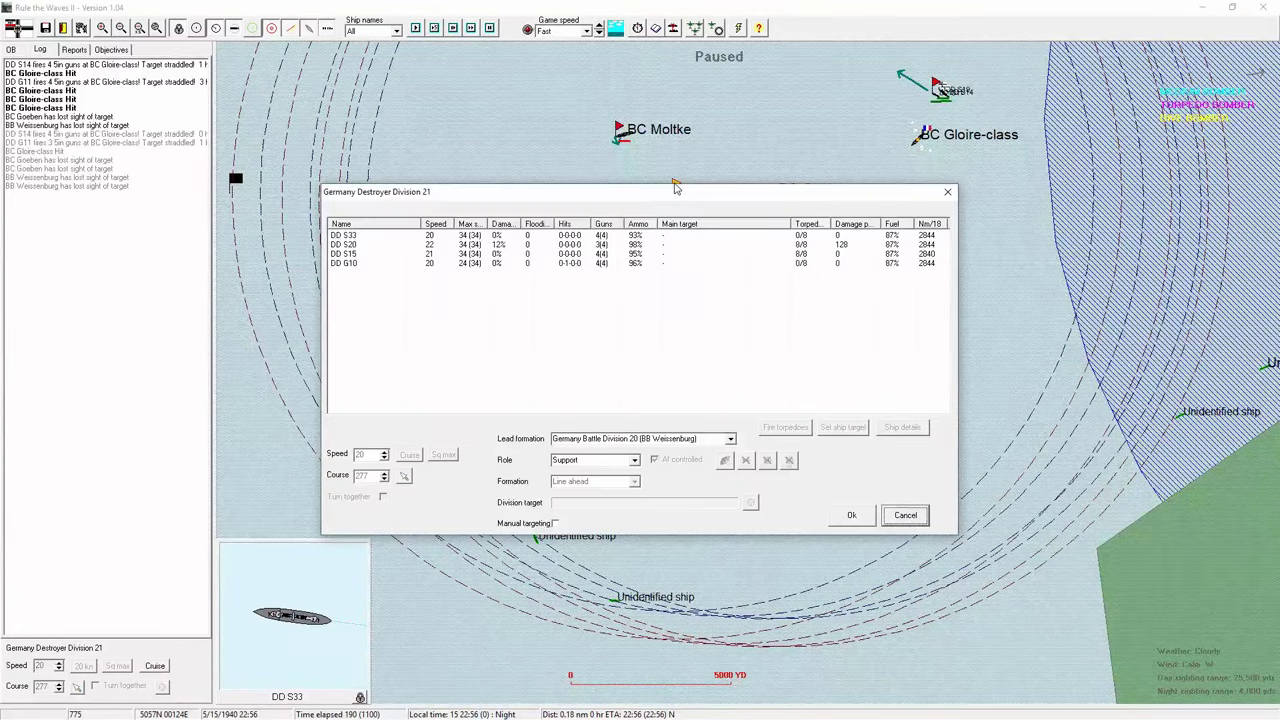
left_click(633, 459)
left_click(578, 499)
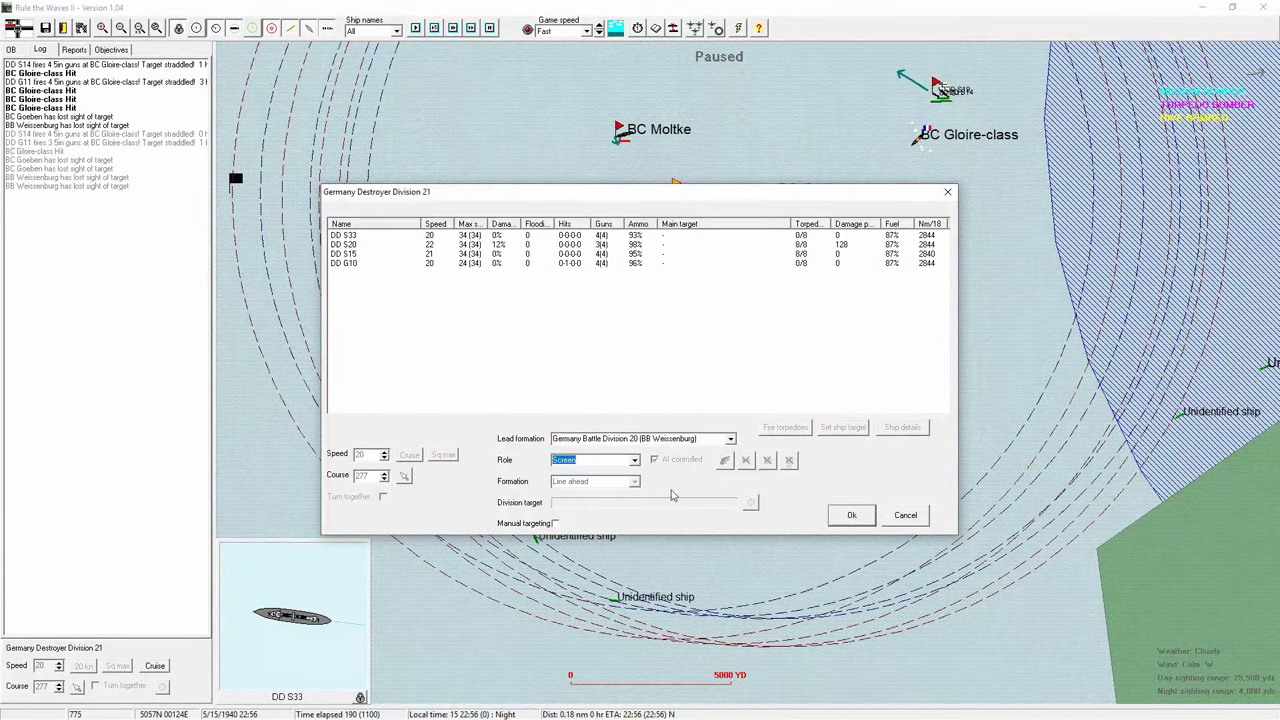
left_click(851, 514)
scroll(828, 535, "down", 2)
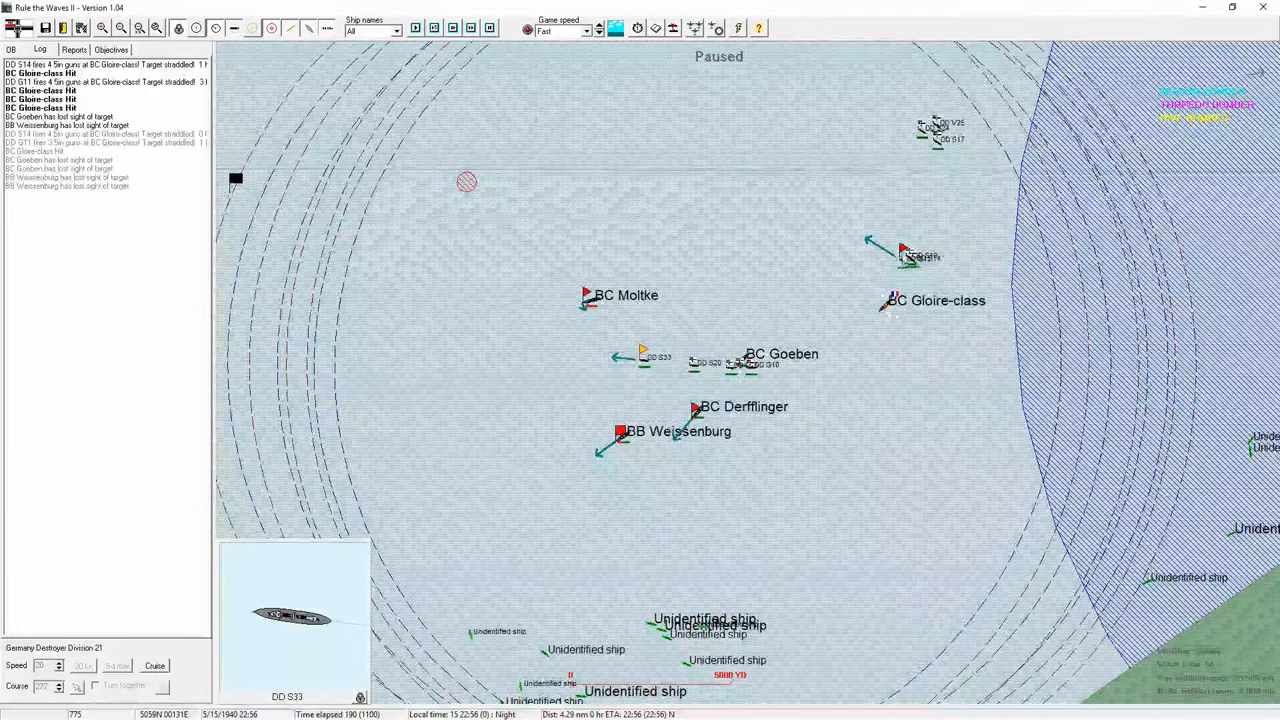
- Set Destroyer Division 29's role to Screen, then reselect and recentre on BB Weissenburg
left_click(471, 180)
double_click(471, 180)
left_click(633, 459)
left_click(597, 500)
left_click(851, 514)
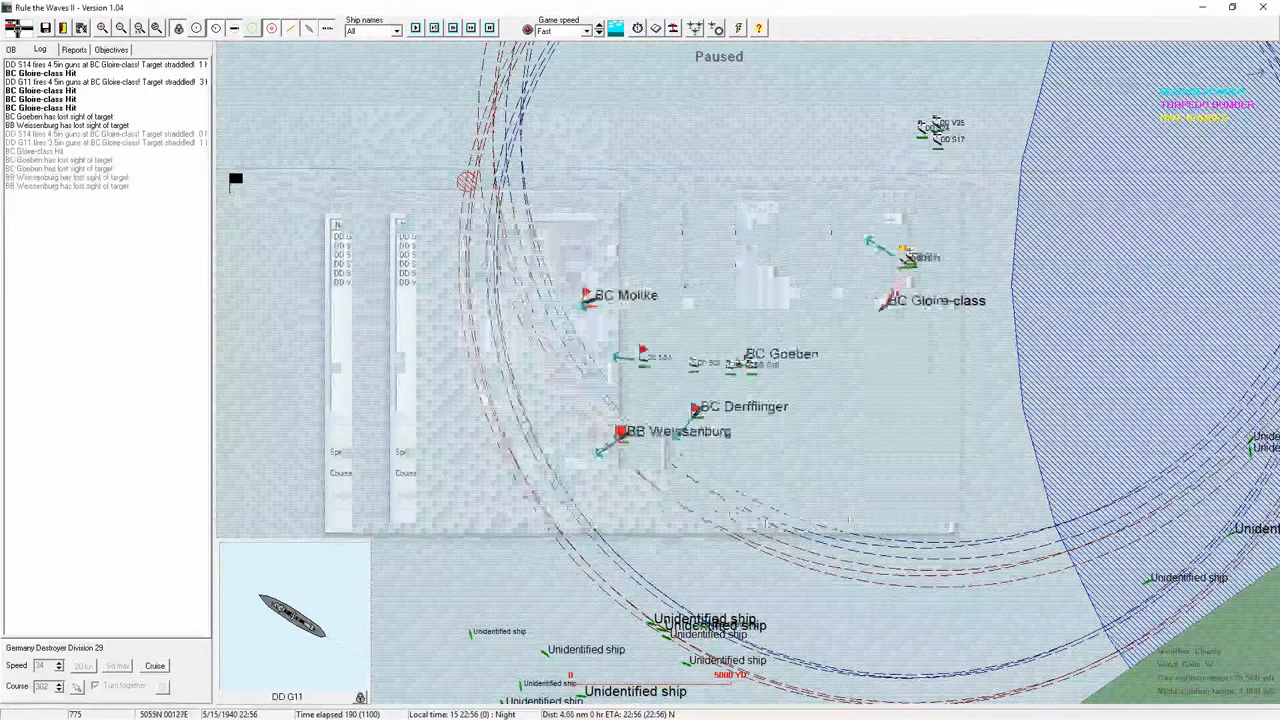
left_click(622, 432)
right_click(686, 550)
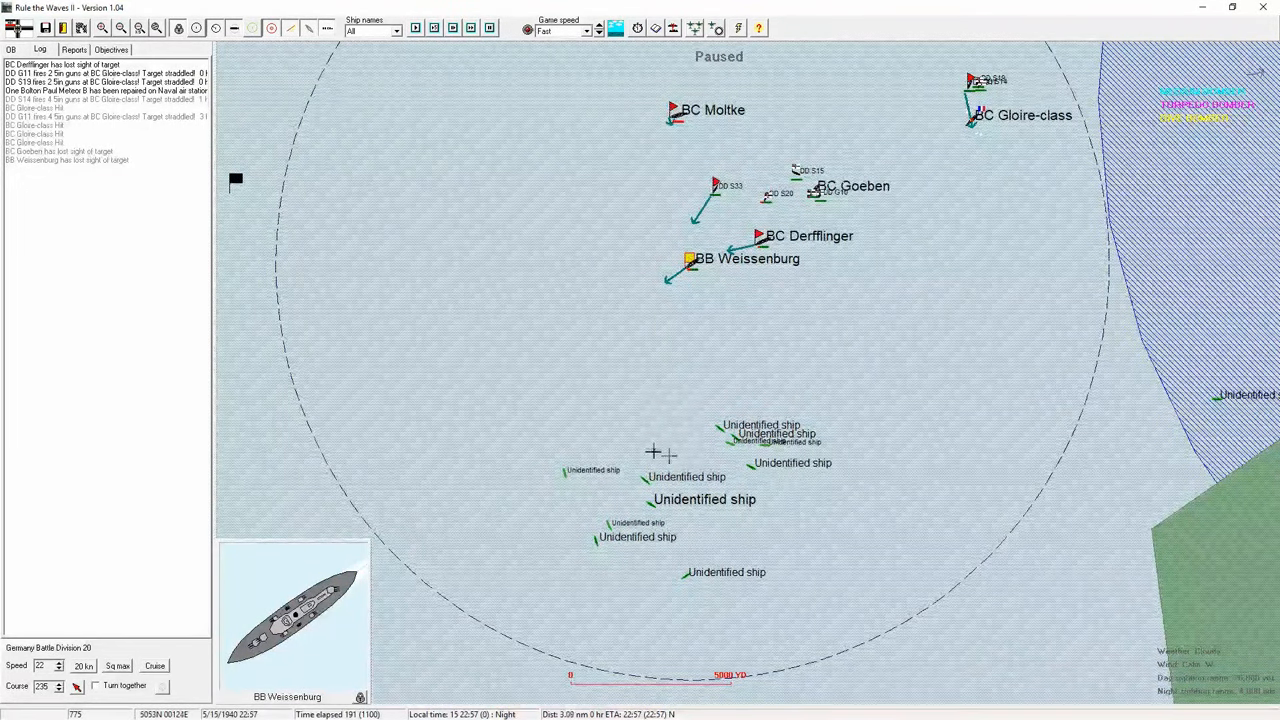
- Steer BB Weissenburg westward then north, order squadron maximum speed, and advance the battle to 23:02
left_click(458, 312)
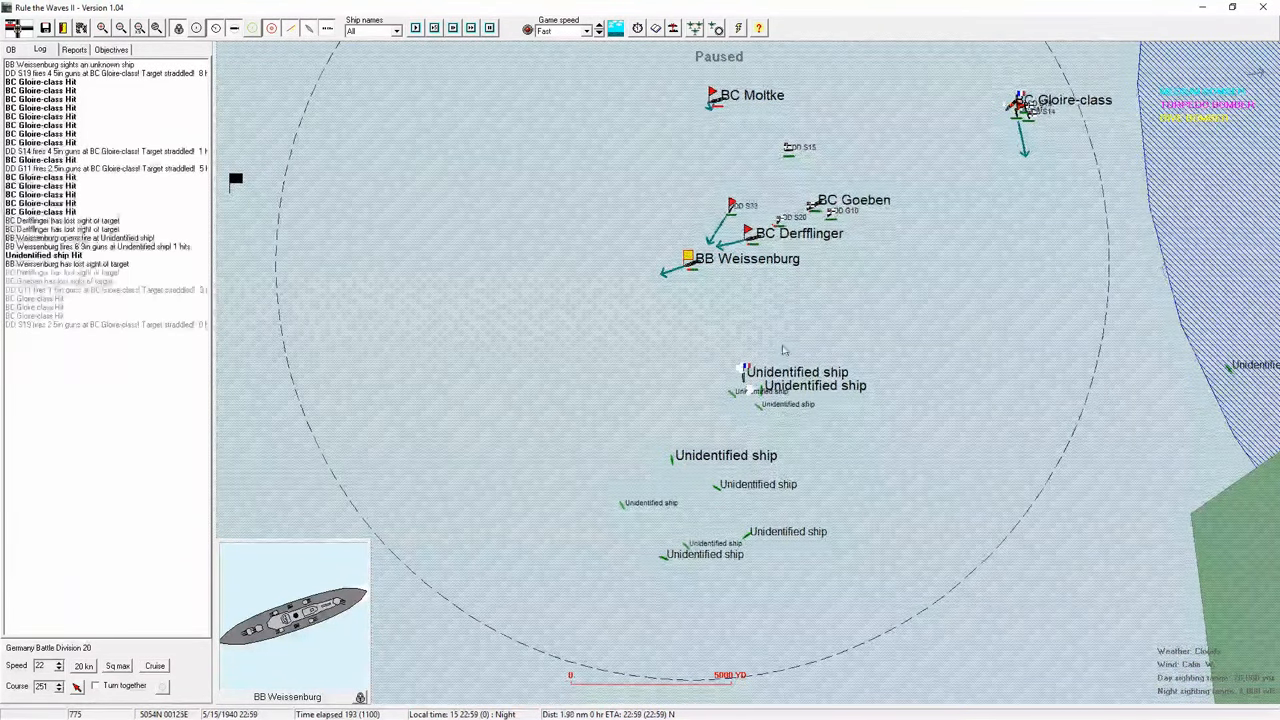
scroll(666, 406, "up", 2)
scroll(666, 406, "up", 2)
scroll(666, 406, "up", 1)
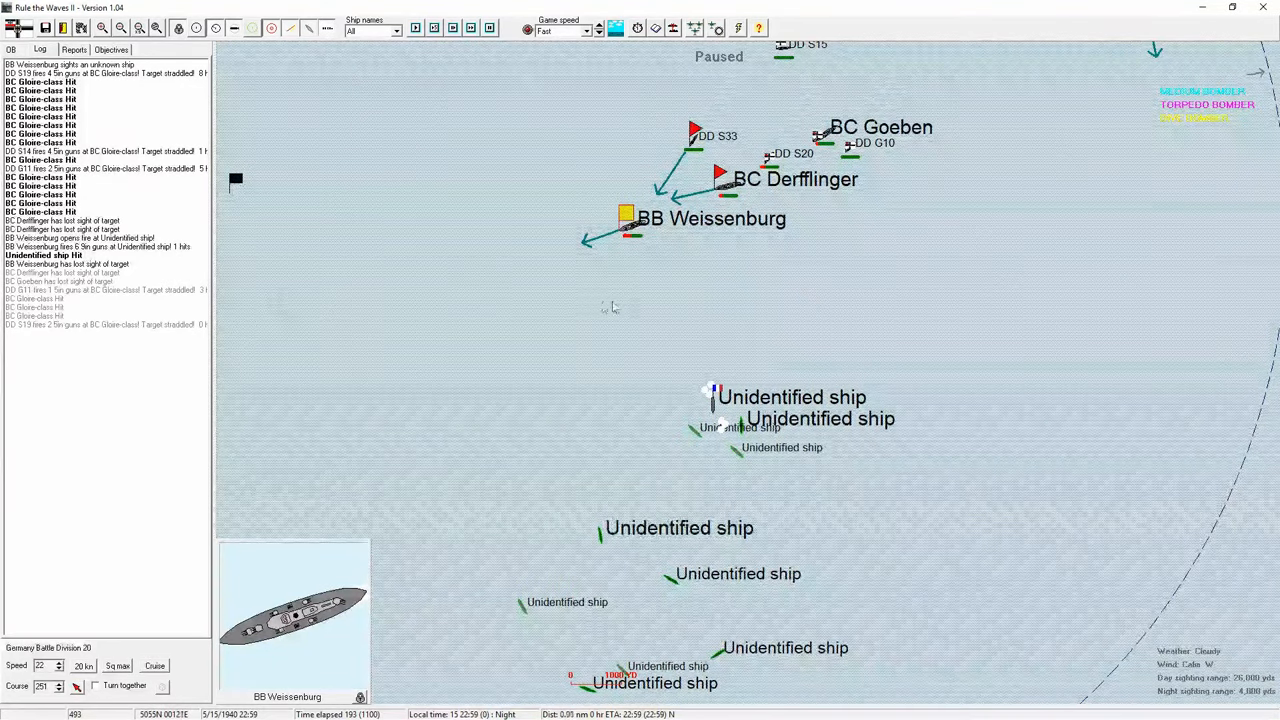
left_click_drag(615, 308, 600, 348)
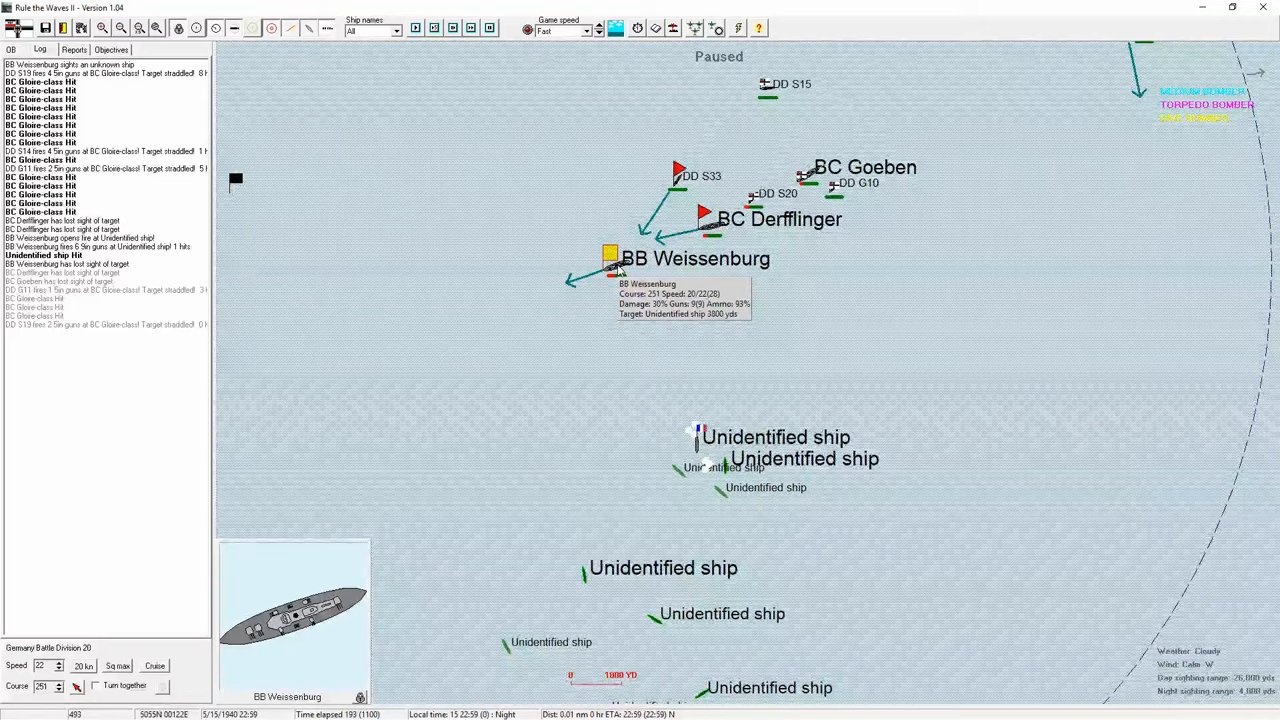
left_click(466, 270)
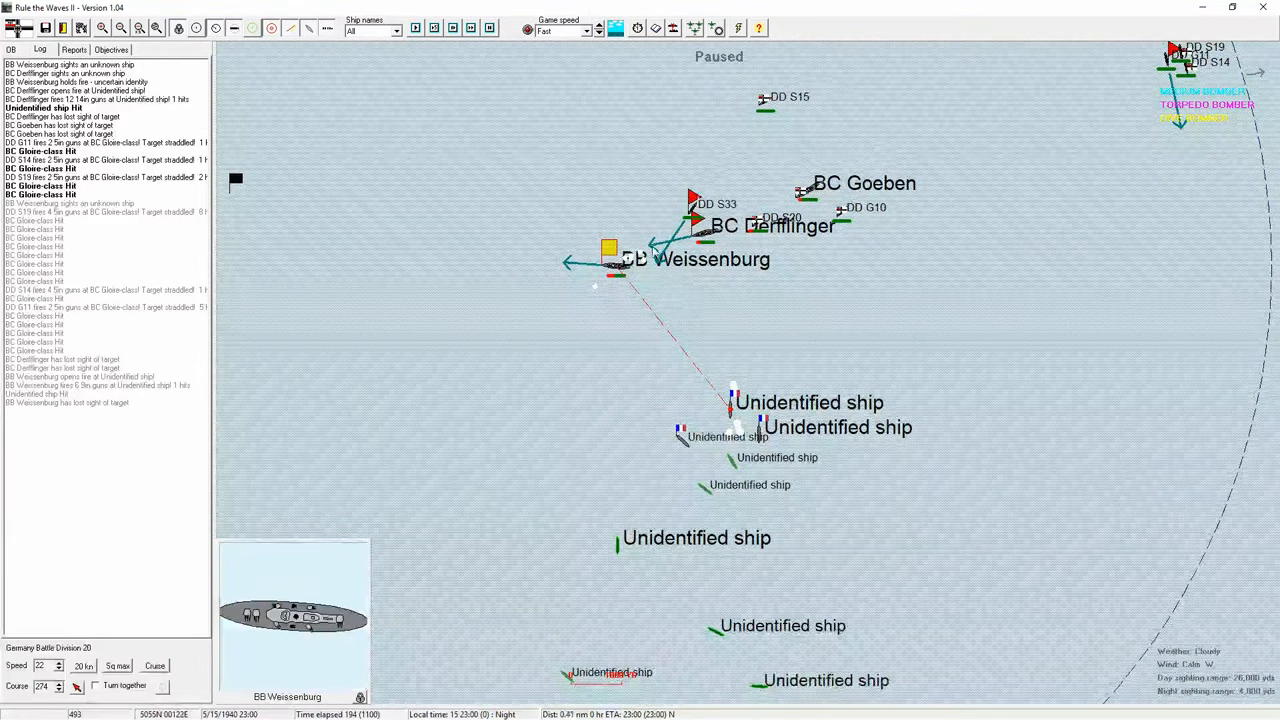
left_click(646, 166)
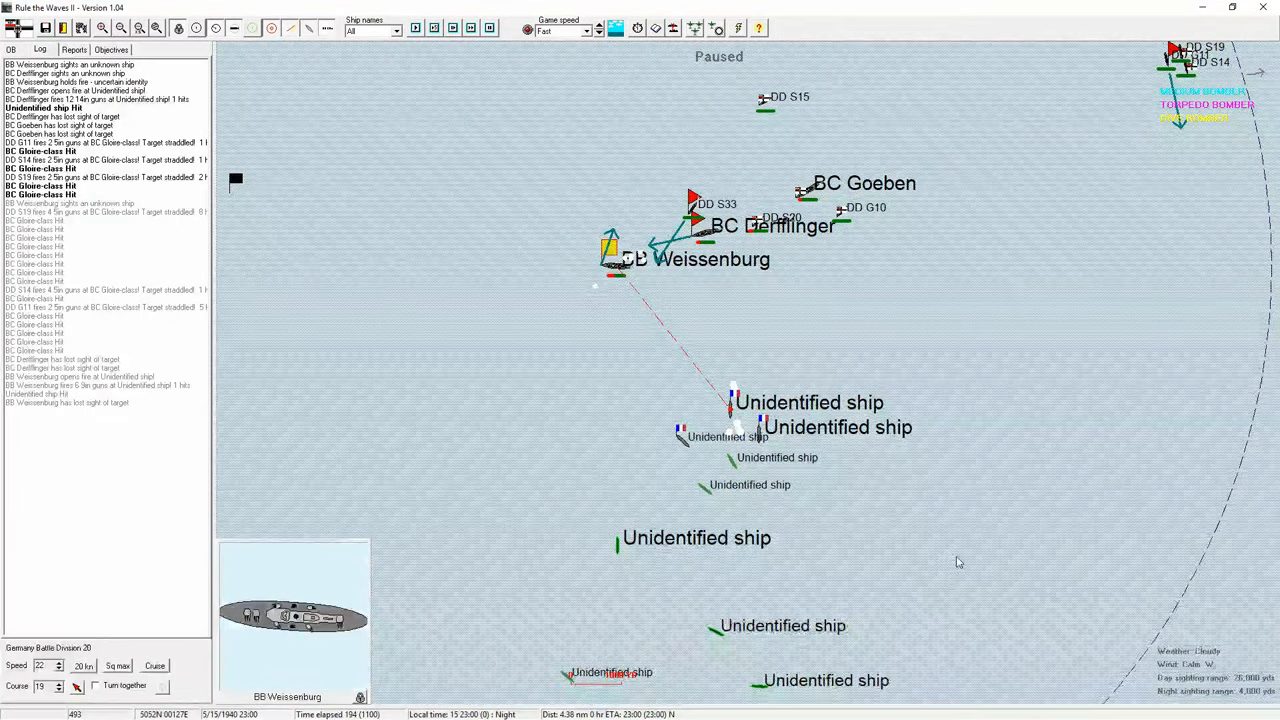
key("space")
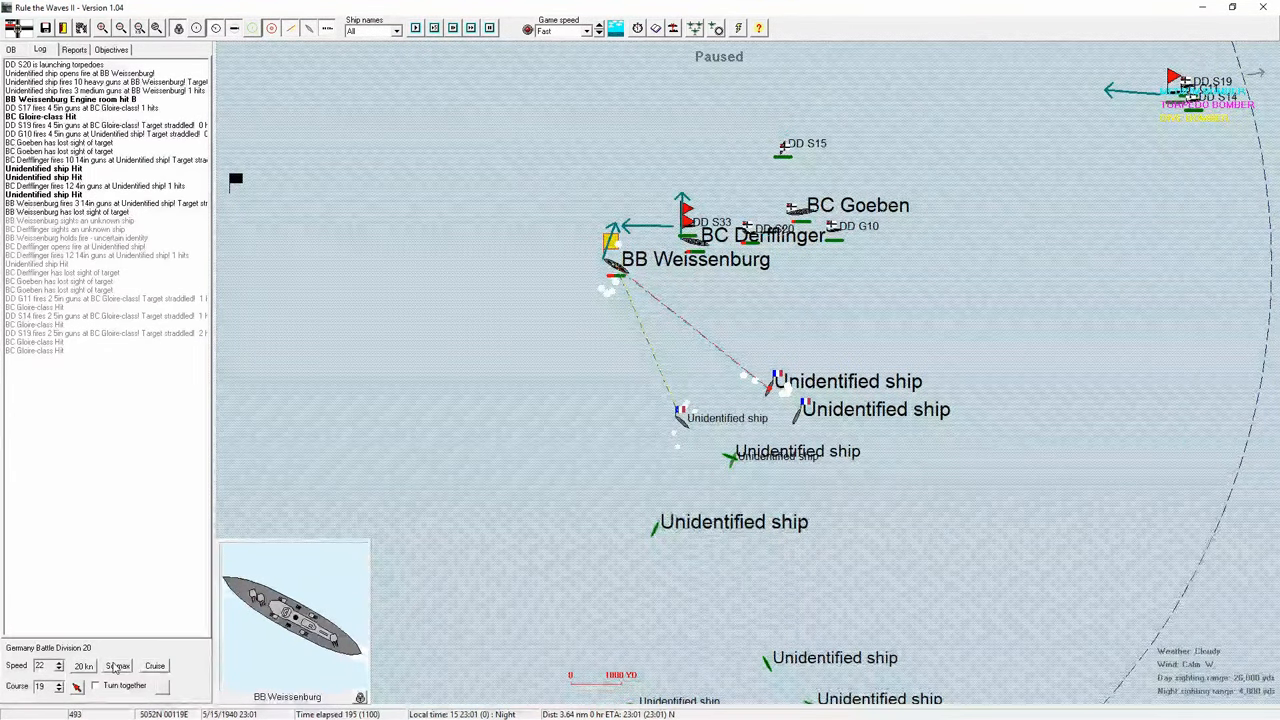
left_click(118, 666)
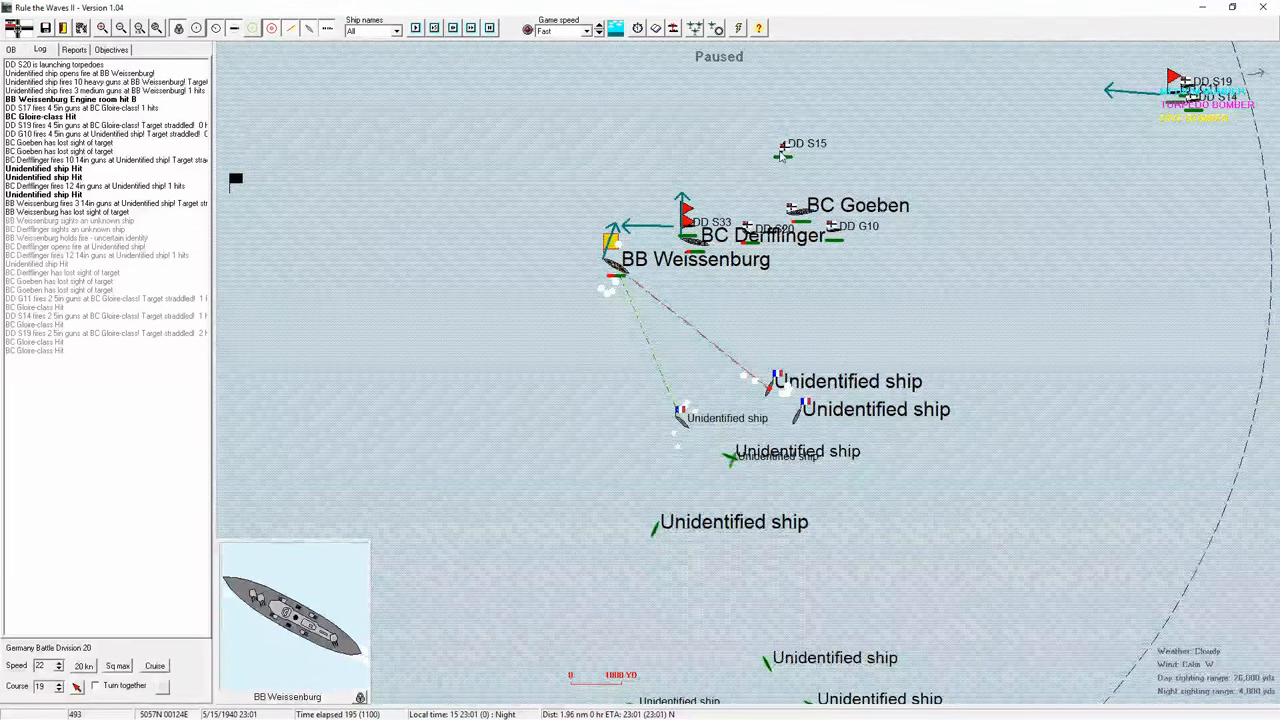
key("Return")
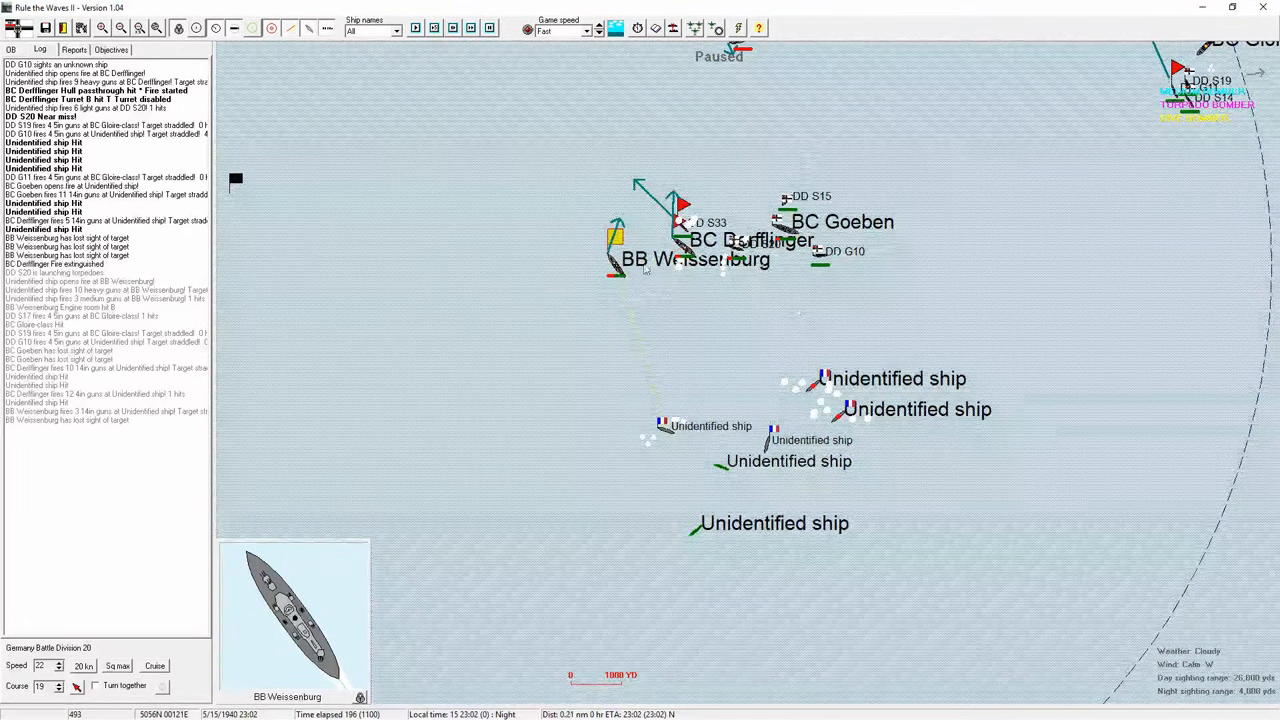
- Review BC Derfflinger's details — 32 main-gun hits, one forward turret disabled — and close them
double_click(679, 250)
left_click(918, 593)
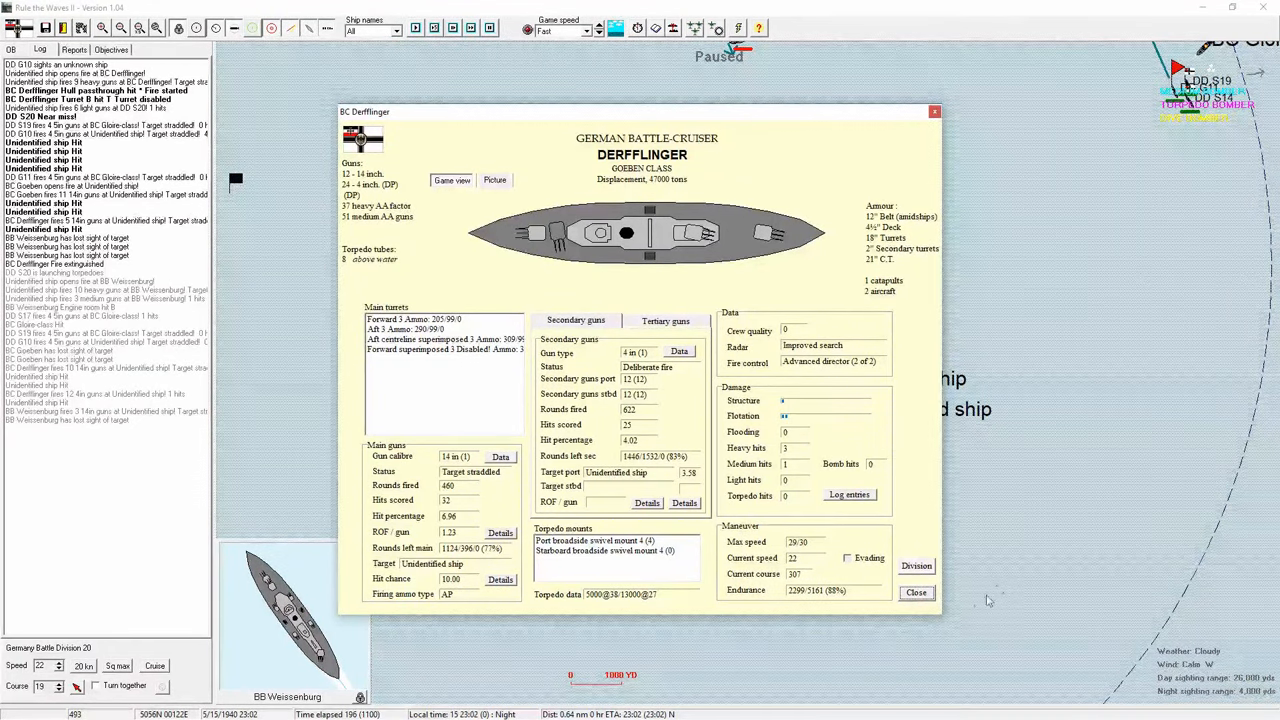
left_click(918, 595)
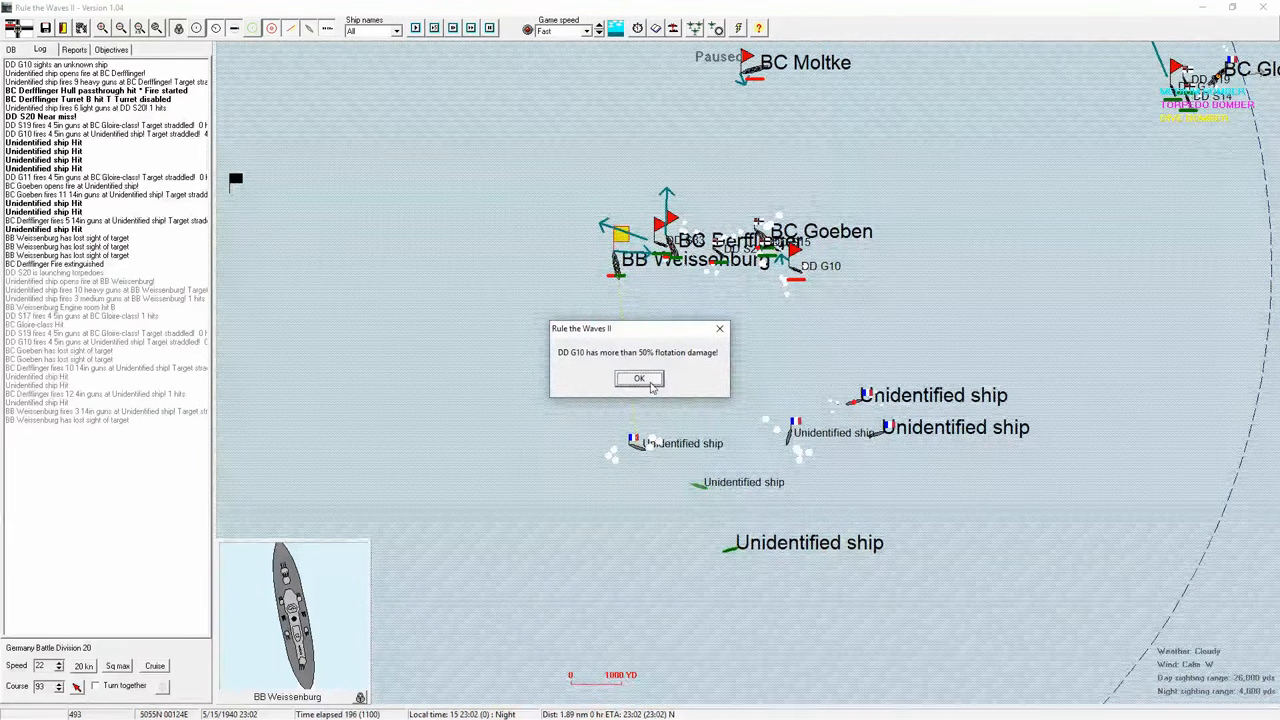
- Dismiss the DD G10 flotation damage warning and advance the battle three turns
left_click(640, 378)
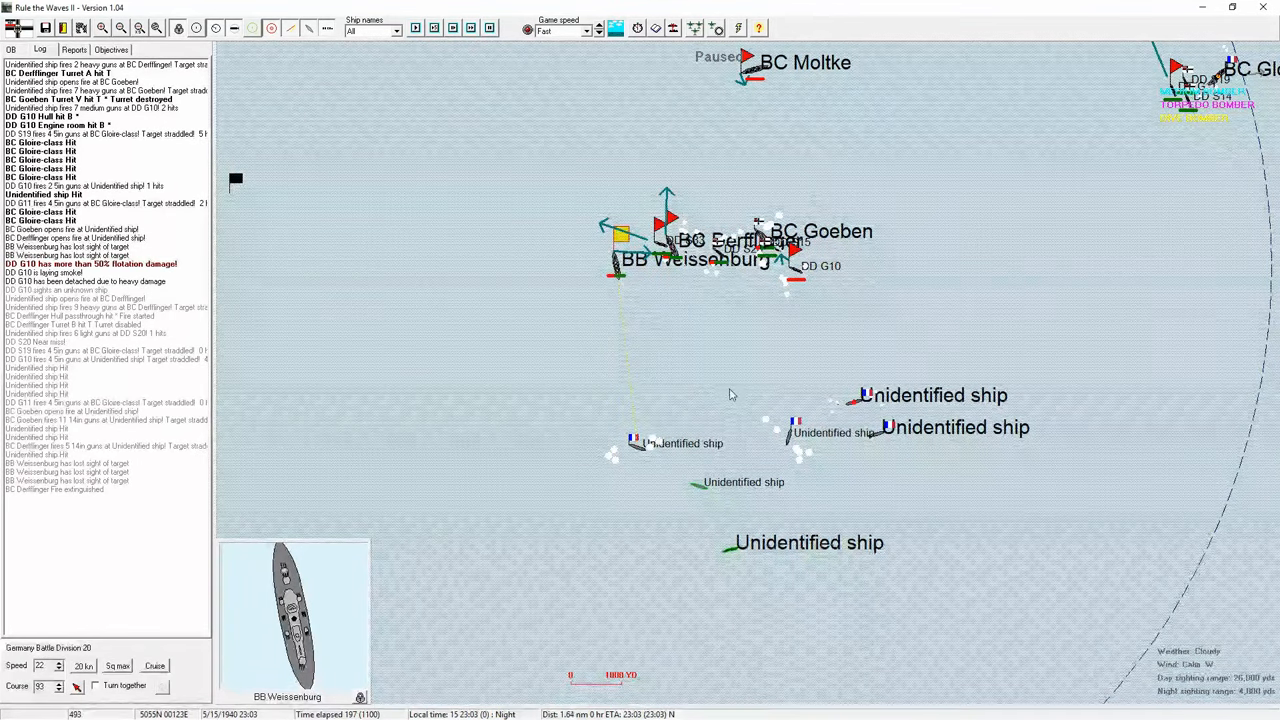
key("space")
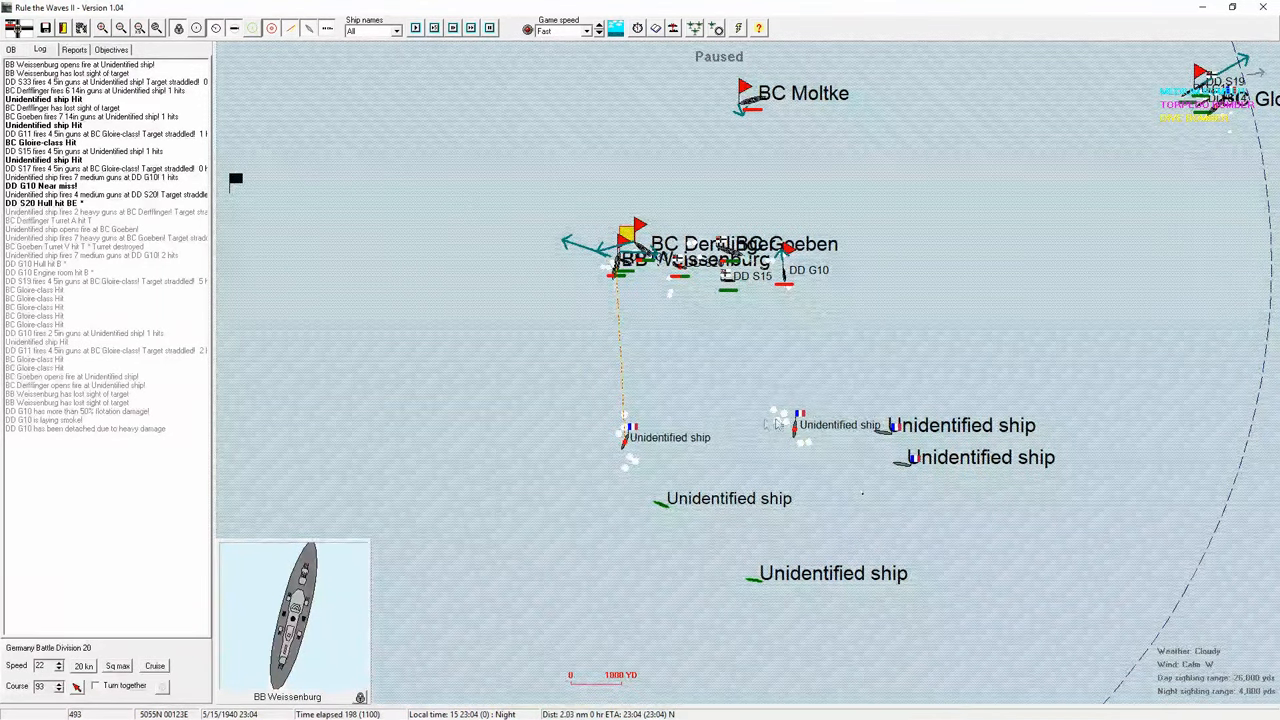
key("space")
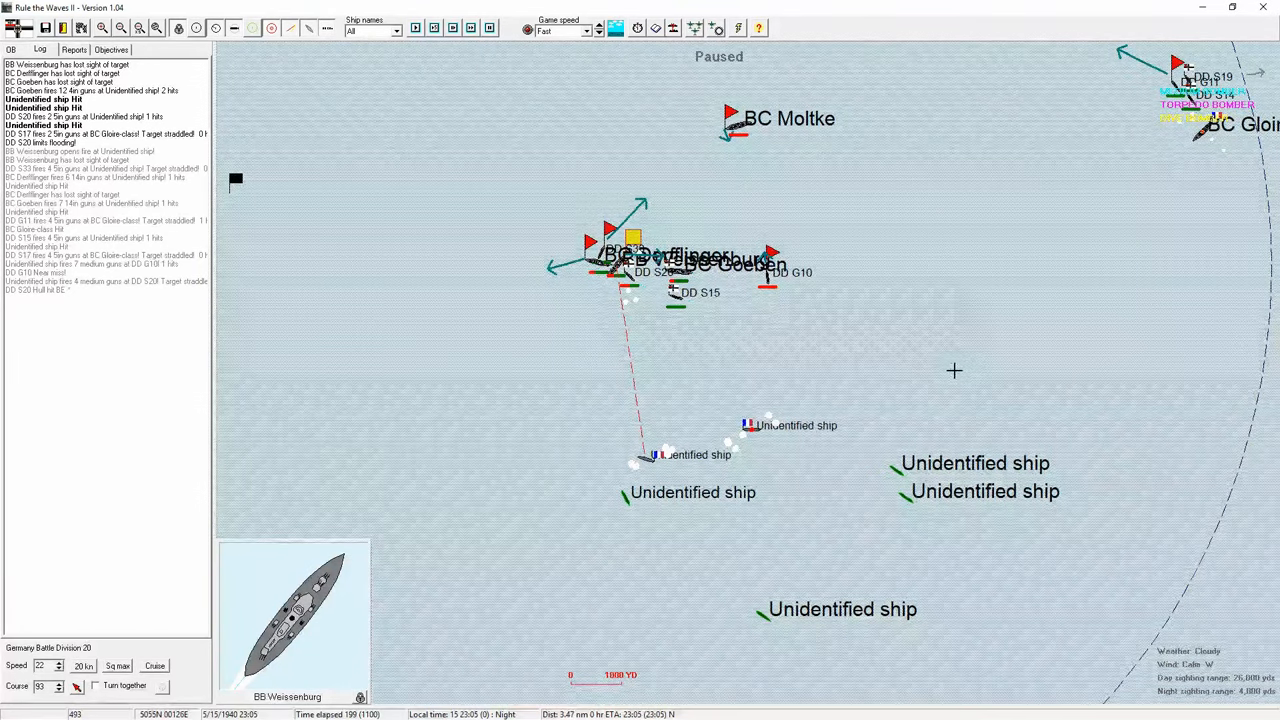
key("space")
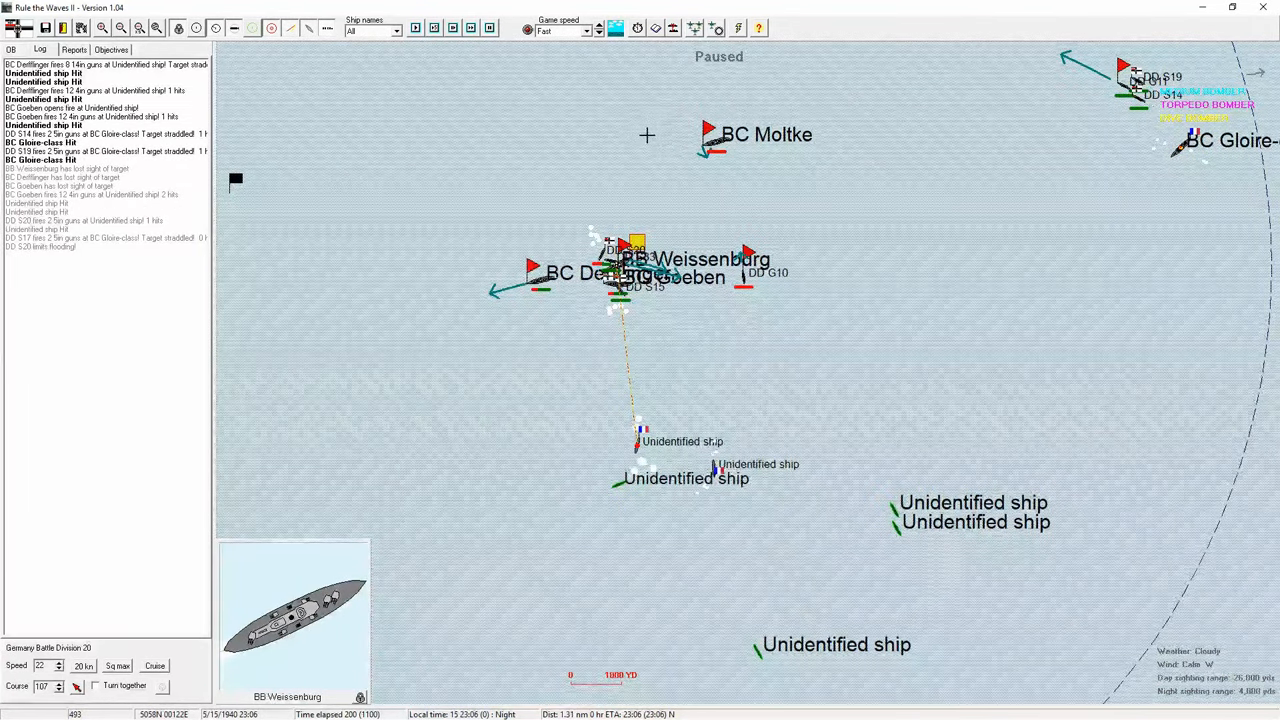
- Re-steer BB Weissenburg onto a new heading and advance turns until it is reported torpedoed at 23:13
left_click(641, 131)
key("space")
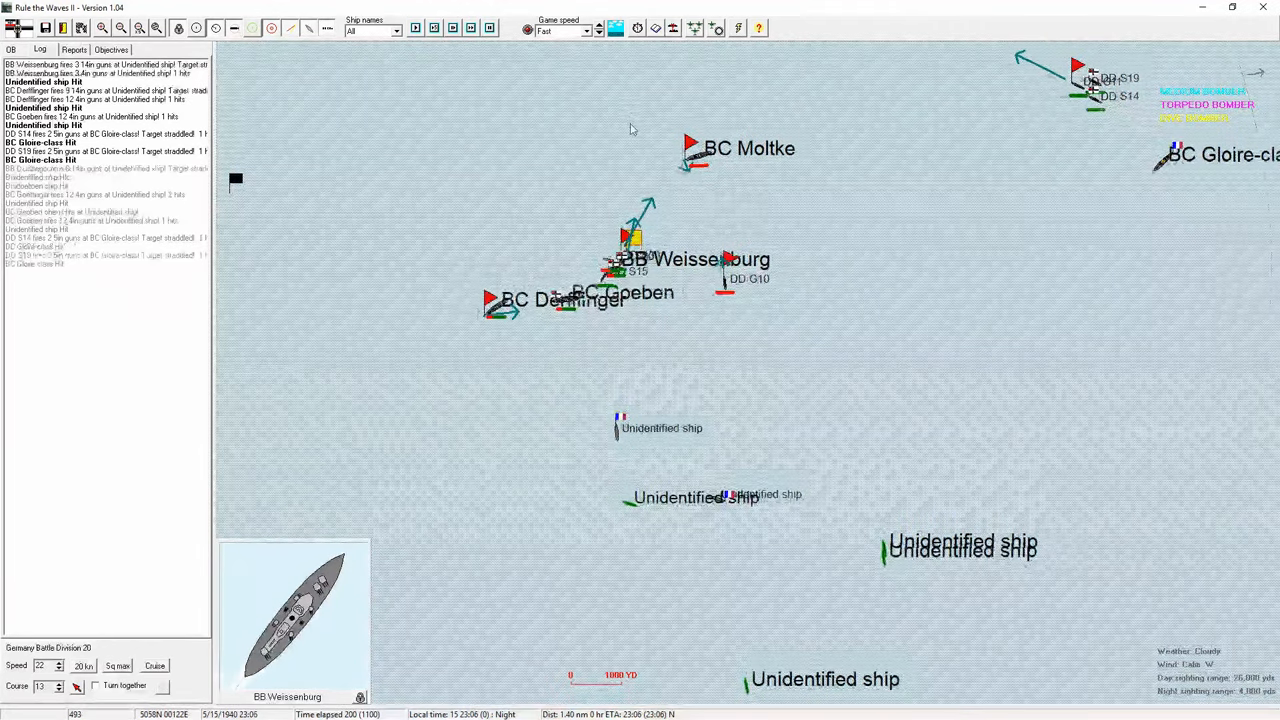
key("space")
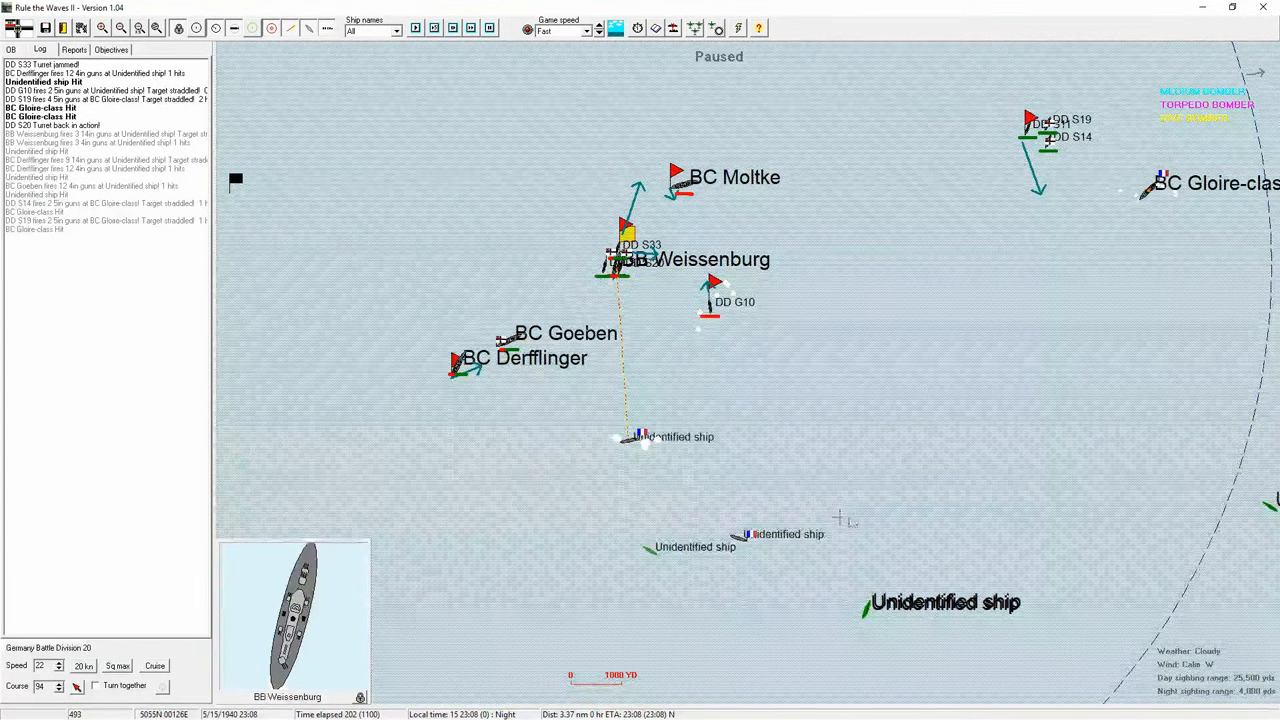
key("space")
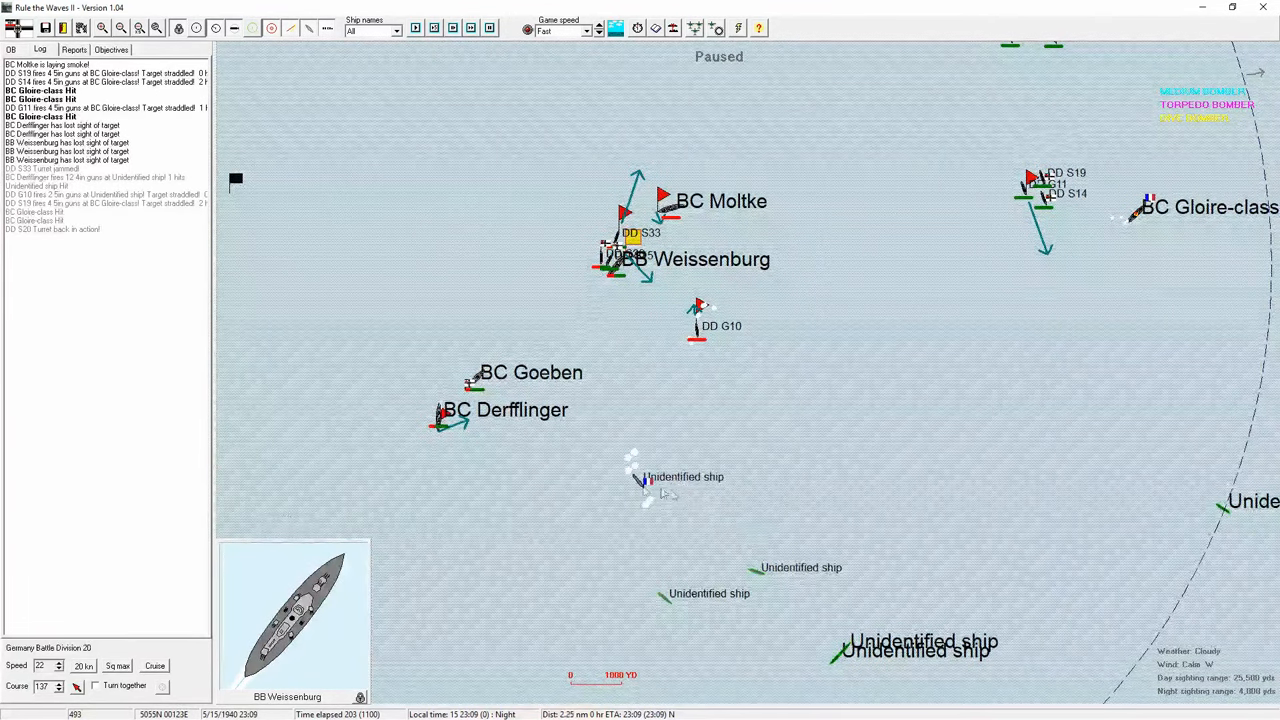
key("space")
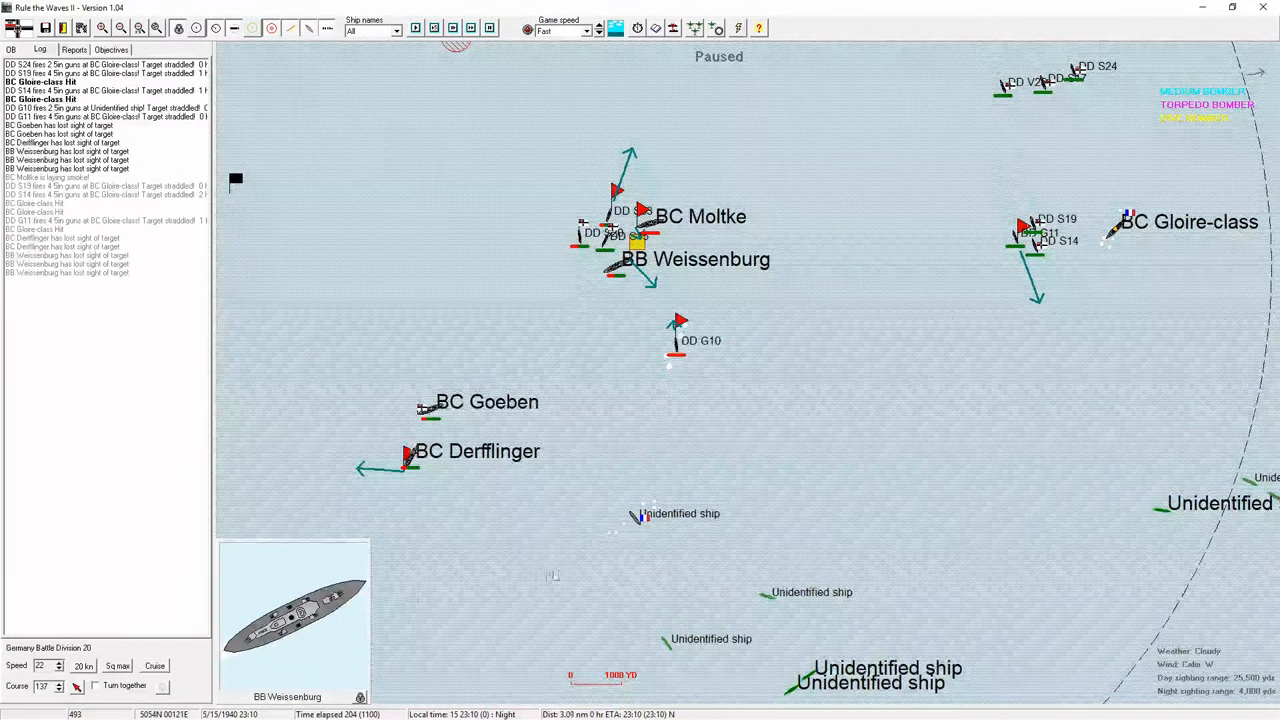
key("space")
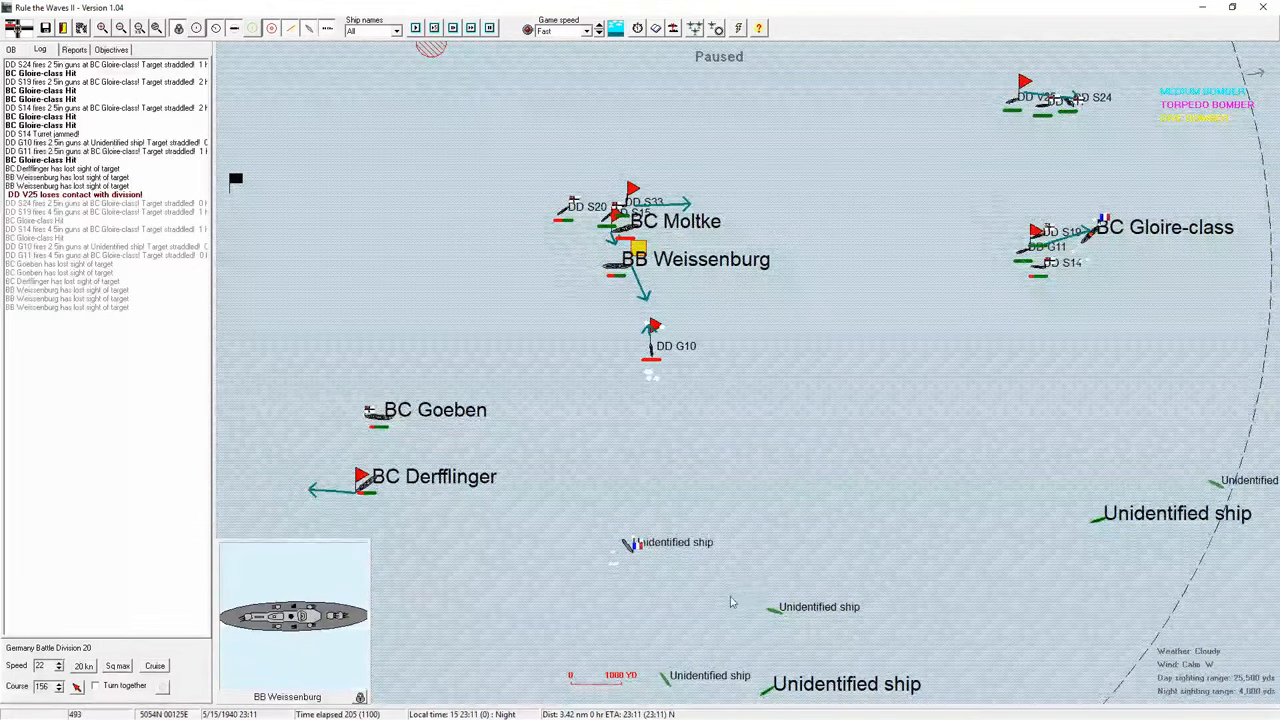
scroll(1018, 495, "down", 1)
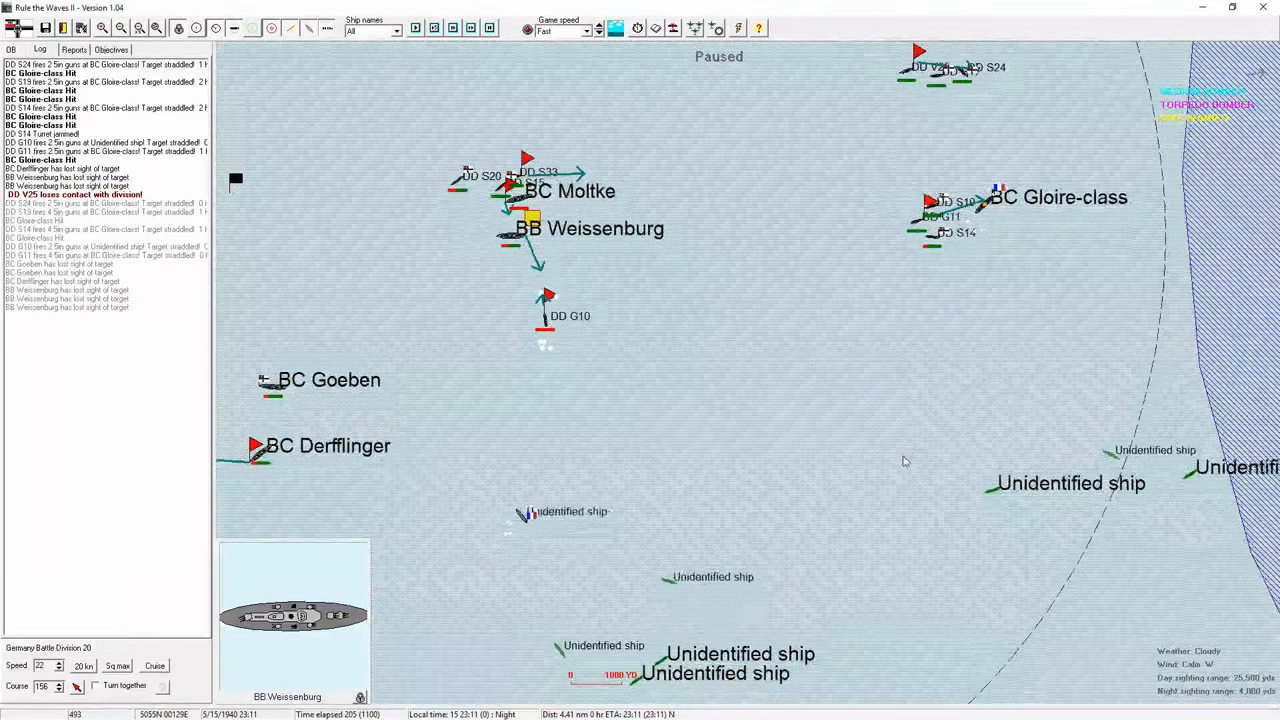
scroll(1018, 495, "down", 1)
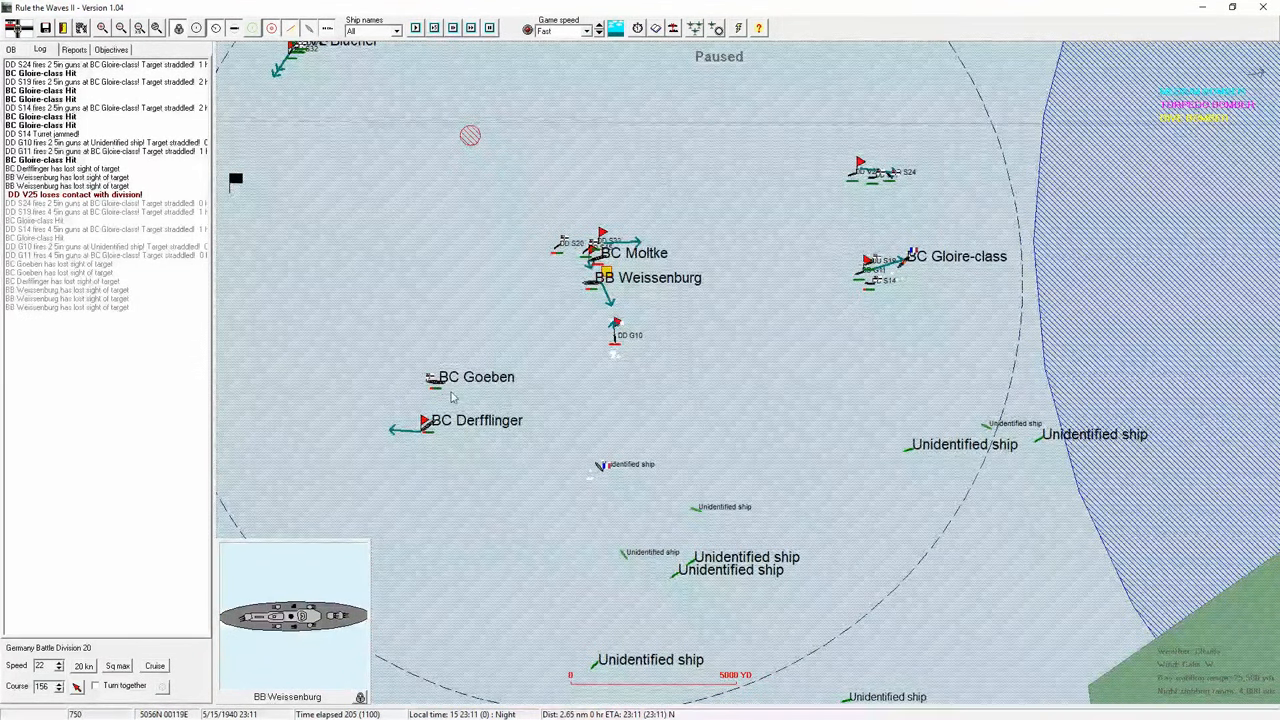
left_click(118, 666)
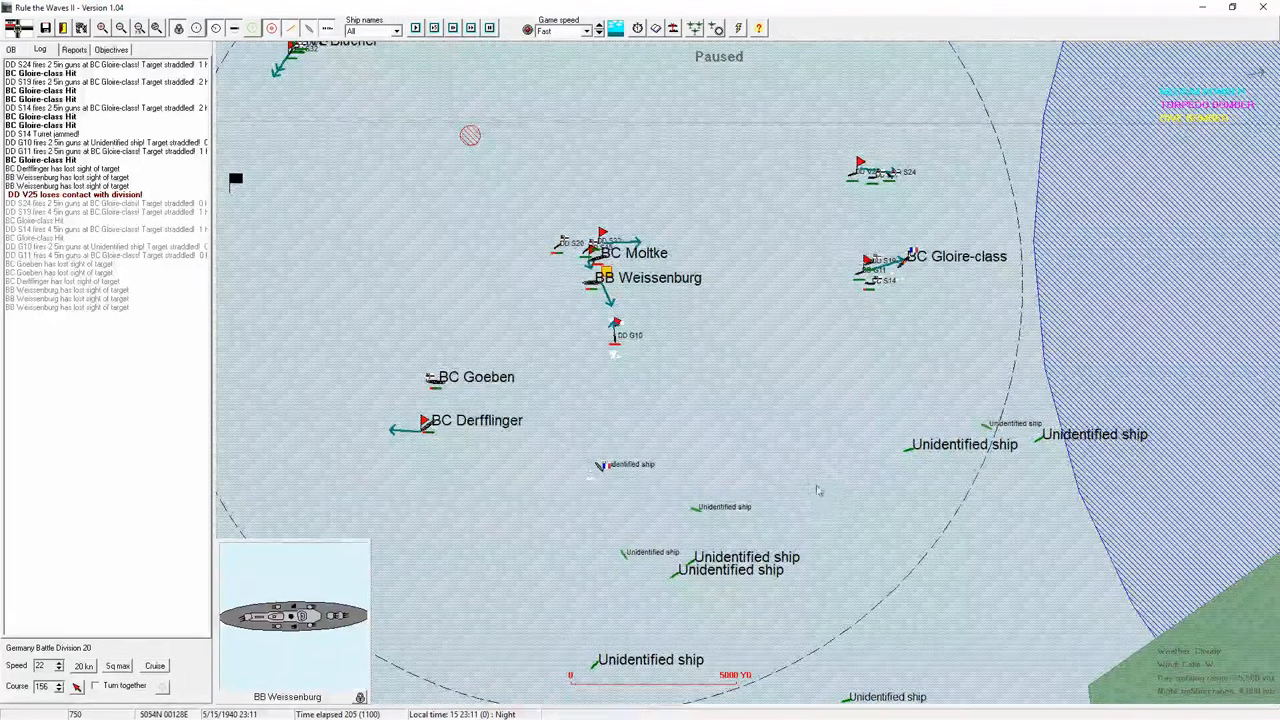
key("Return")
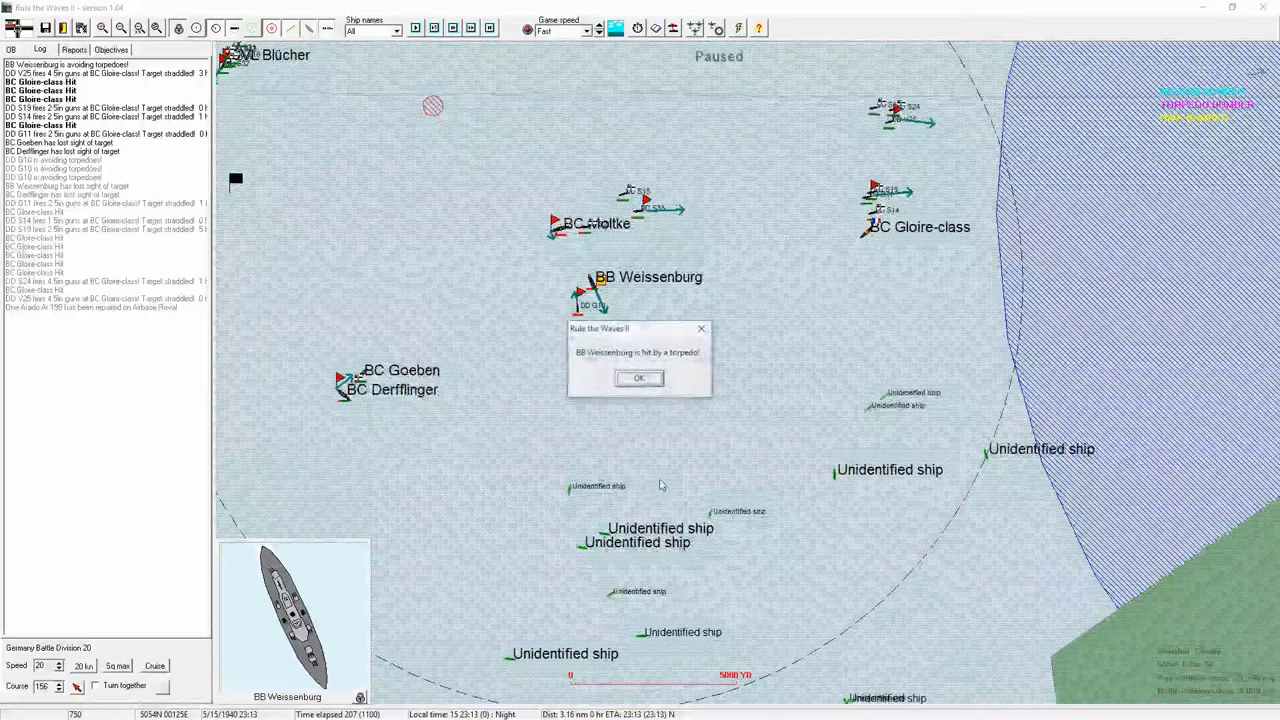
- Dismiss the torpedo notice, check BB Weissenburg's damage status, and advance two turns
left_click(639, 380)
left_click(591, 277)
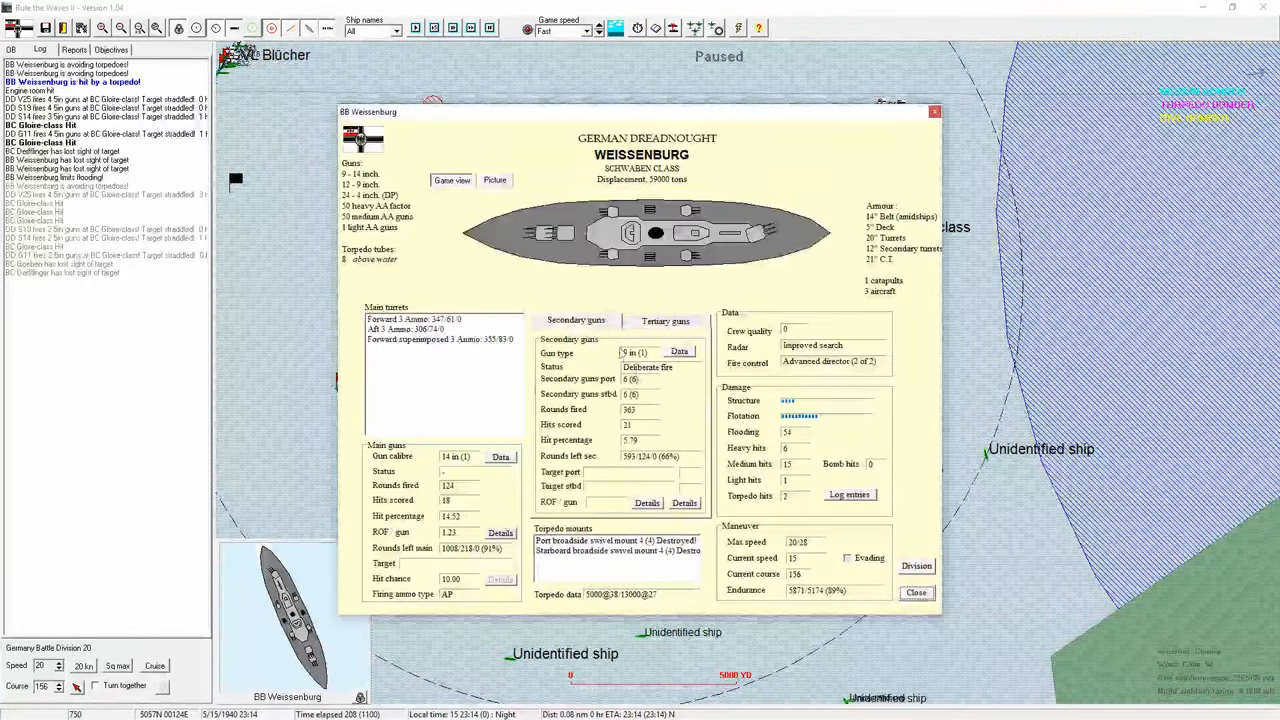
left_click(917, 593)
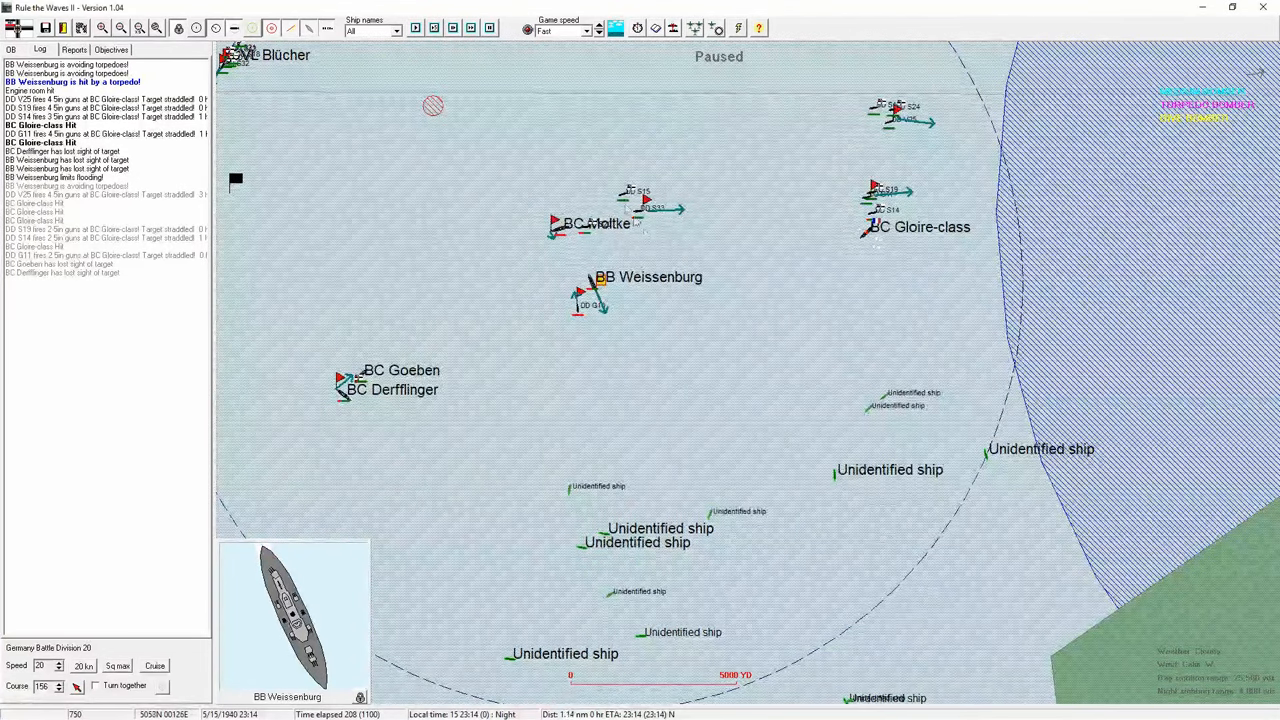
left_click(610, 131)
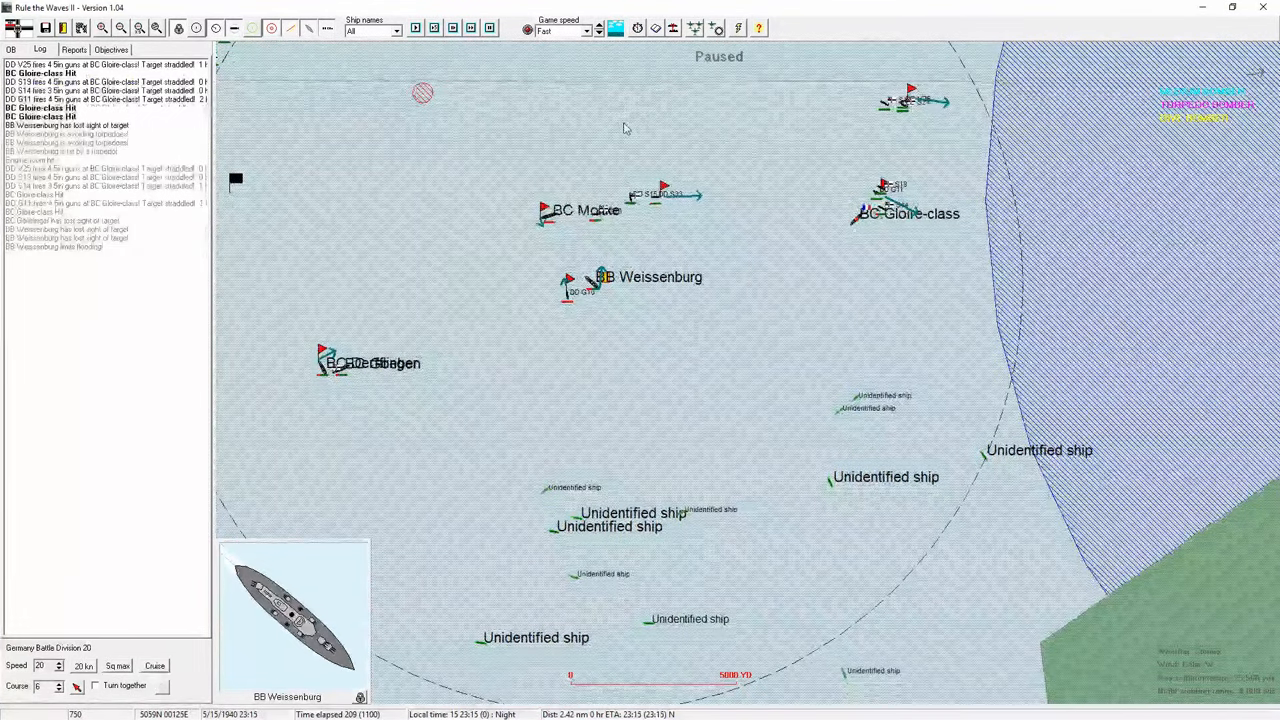
left_click(622, 126)
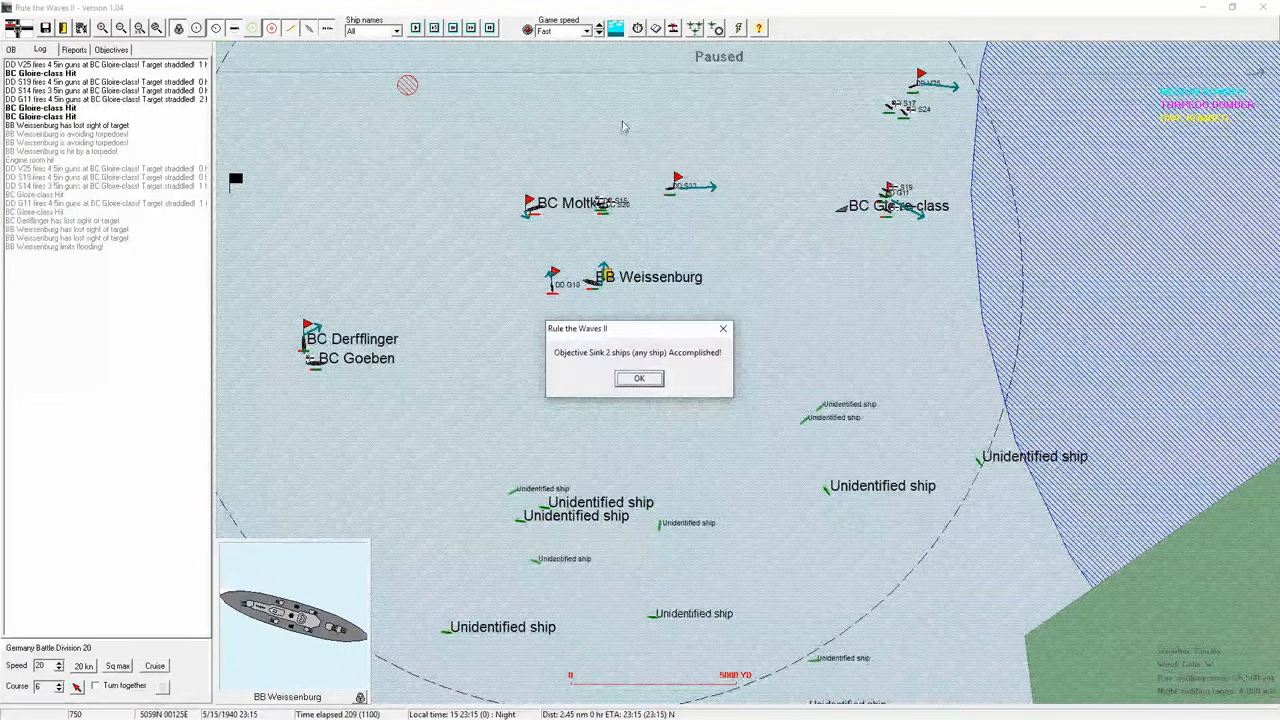
- Acknowledge the sink-2-ships objective accomplished and advance the battle on to 23:24
left_click(639, 381)
left_click(641, 386)
left_click(632, 386)
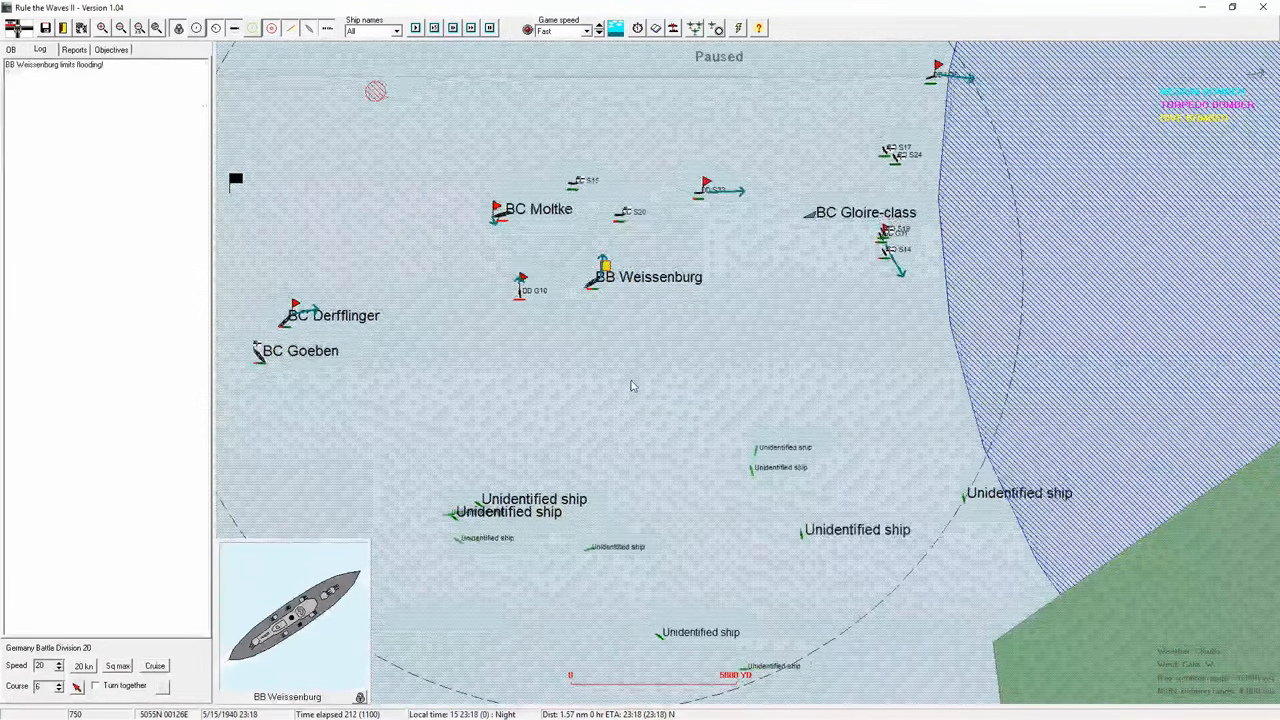
left_click(632, 386)
left_click(632, 386)
left_click(632, 386)
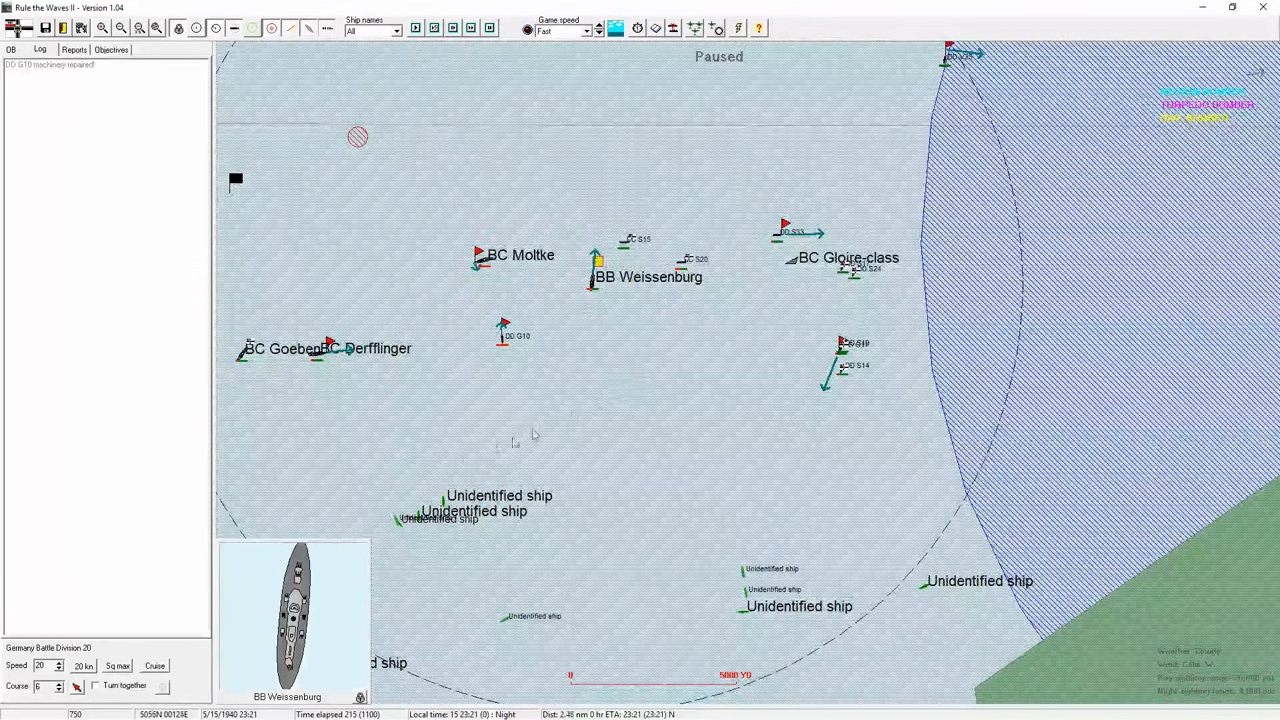
left_click(632, 386)
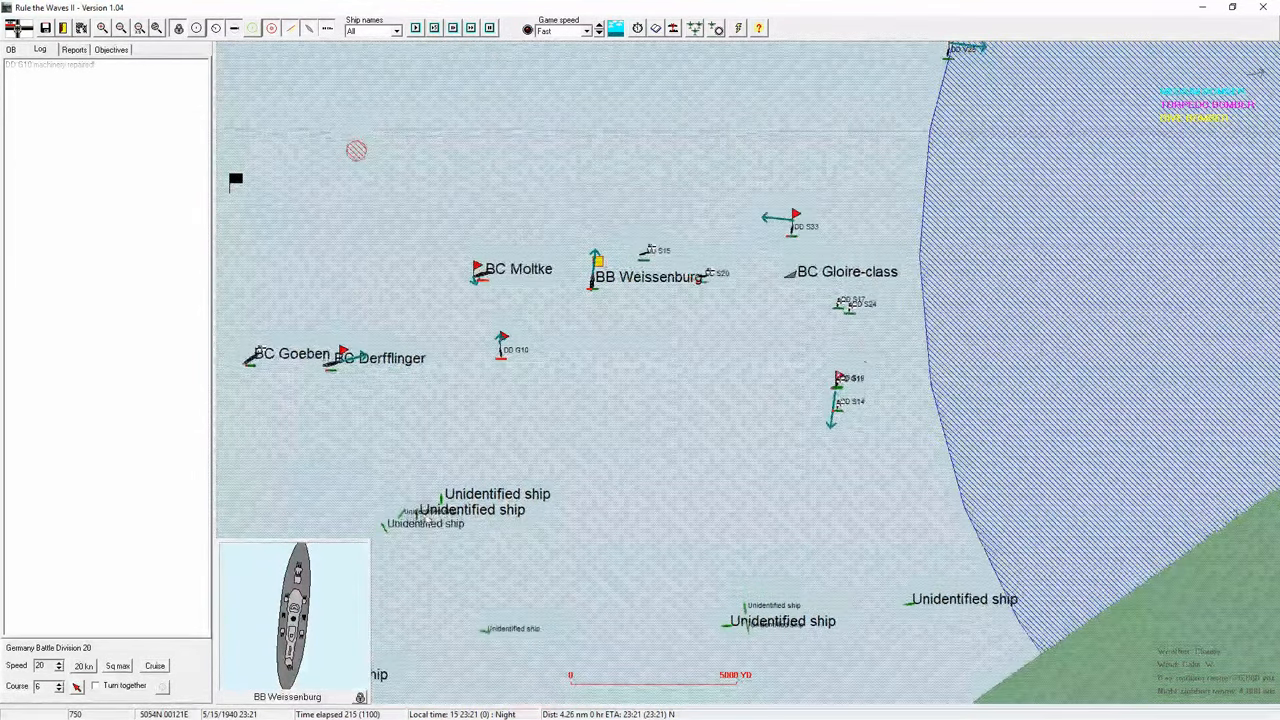
left_click(632, 386)
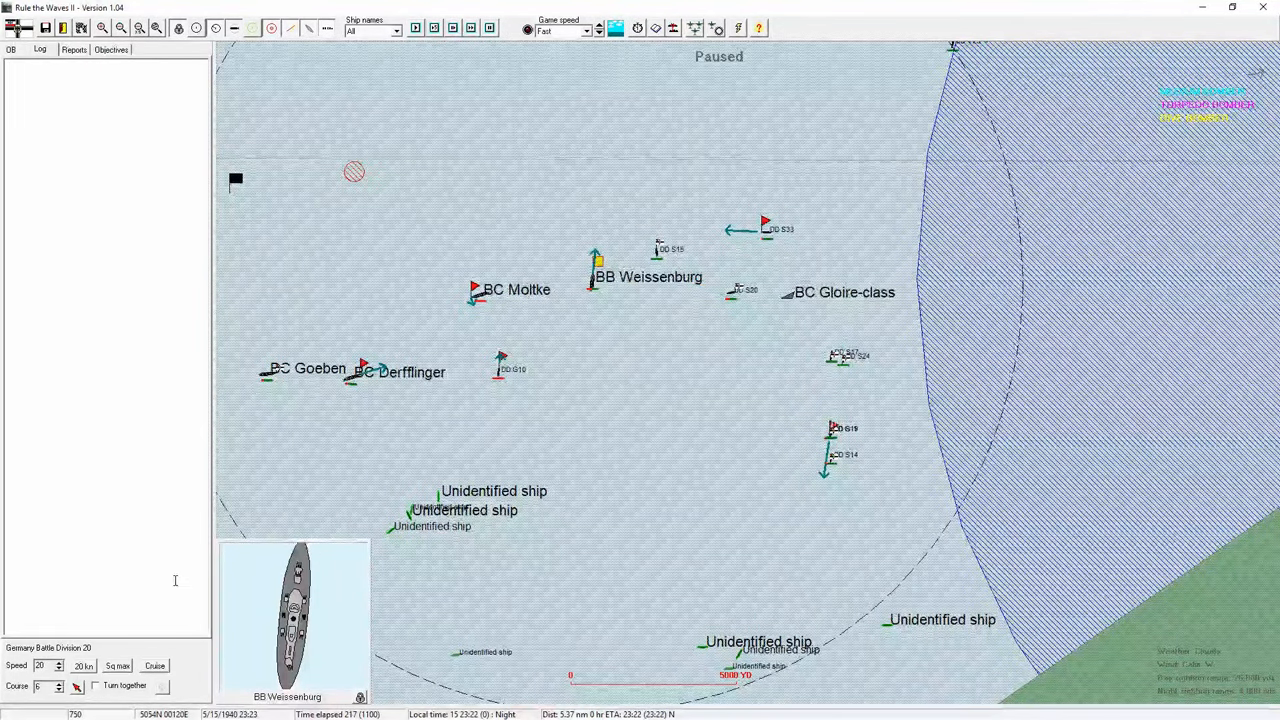
left_click(559, 370)
scroll(559, 370, "down", 1)
scroll(559, 370, "down", 1)
scroll(559, 370, "up", 1)
- Run Carrier Division 15 at maximum speed, advance three turns, reselect Battle Division 20 and advance again
left_click(384, 324)
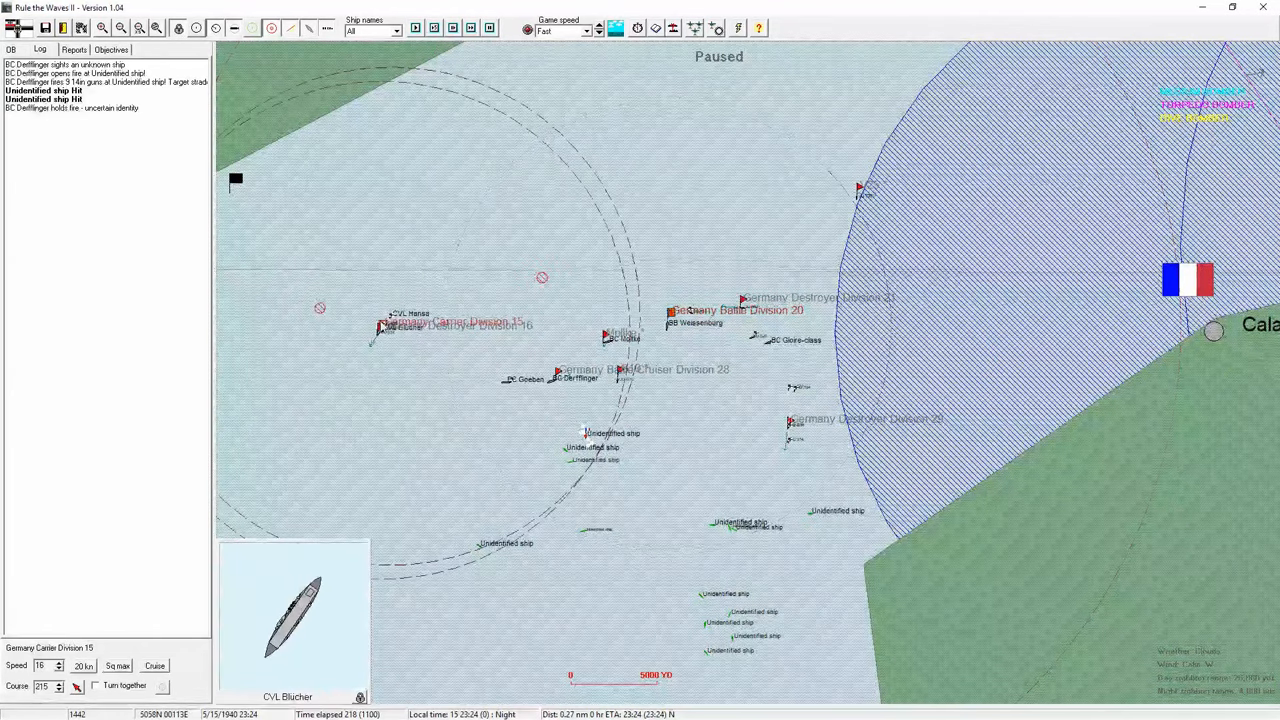
left_click(118, 666)
key("space")
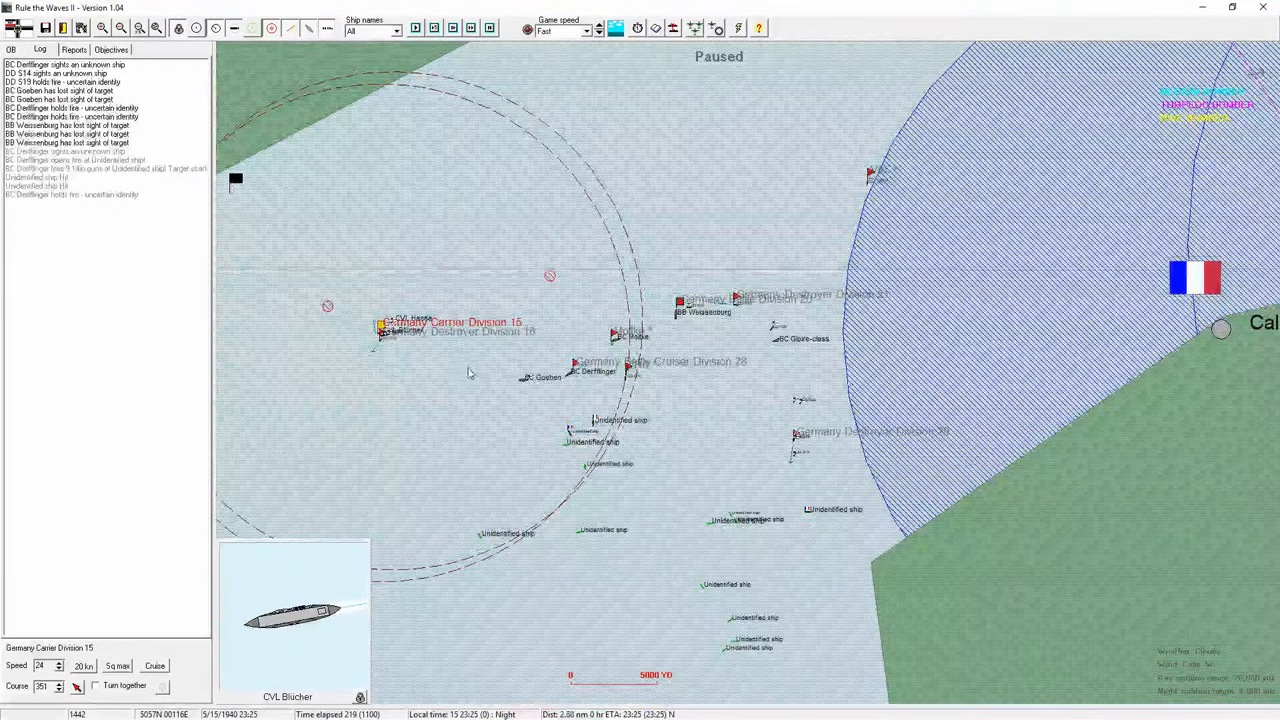
key("space")
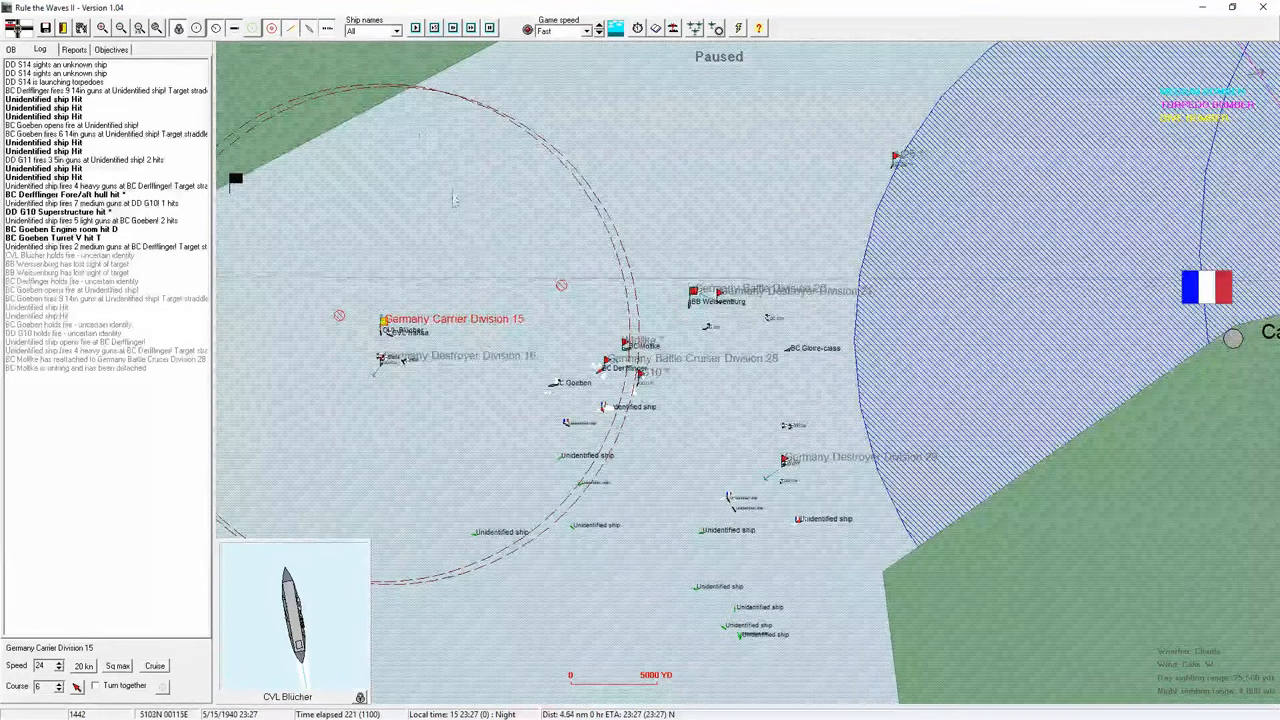
key("space")
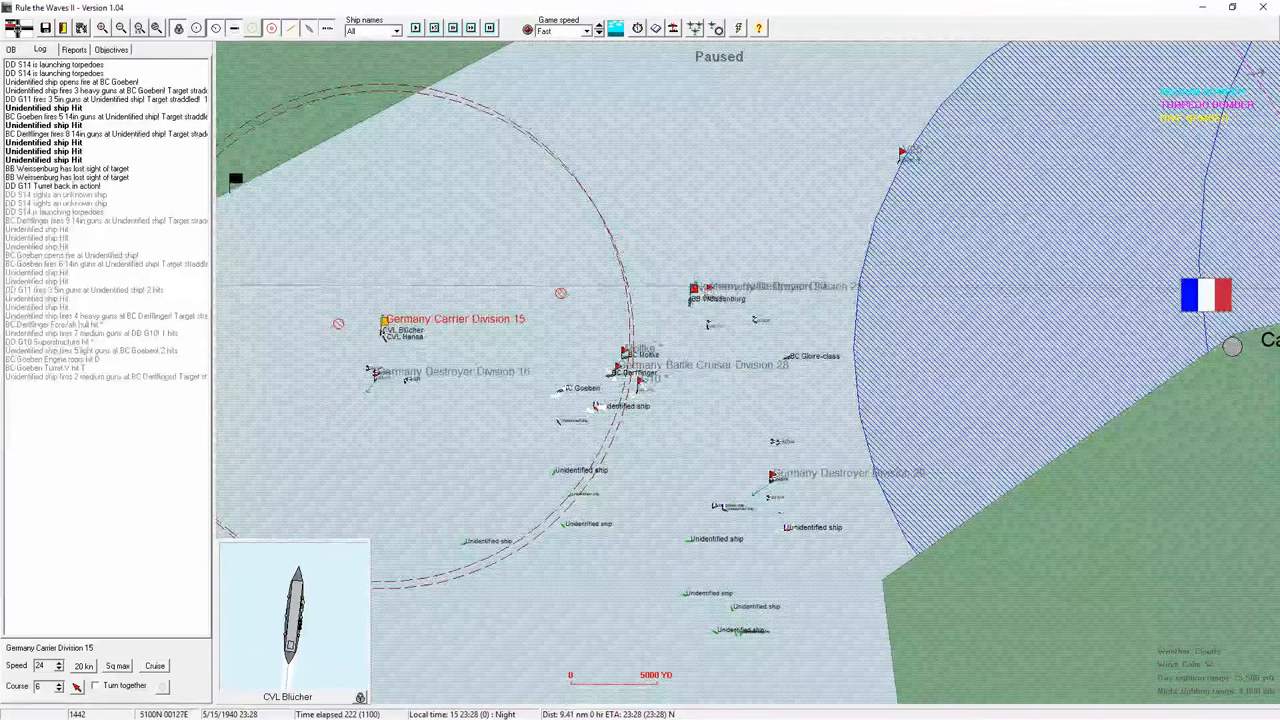
left_click(695, 288)
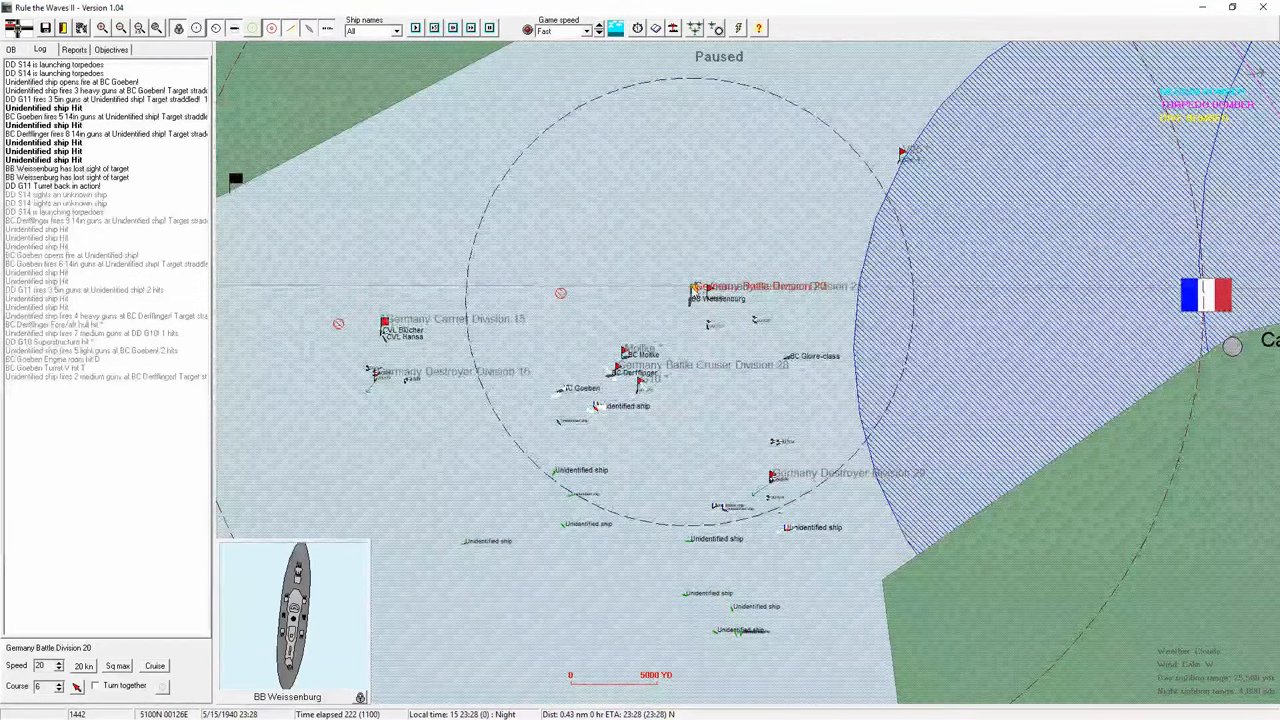
scroll(660, 360, "up", 1)
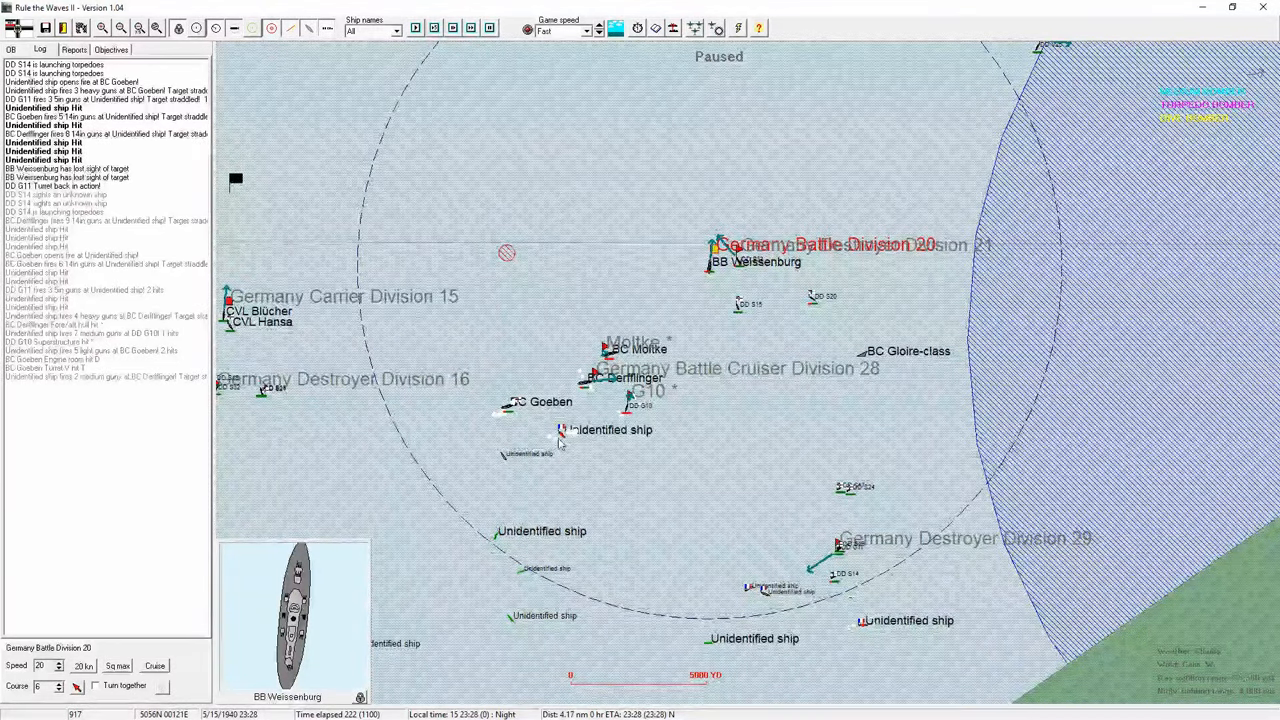
key("space")
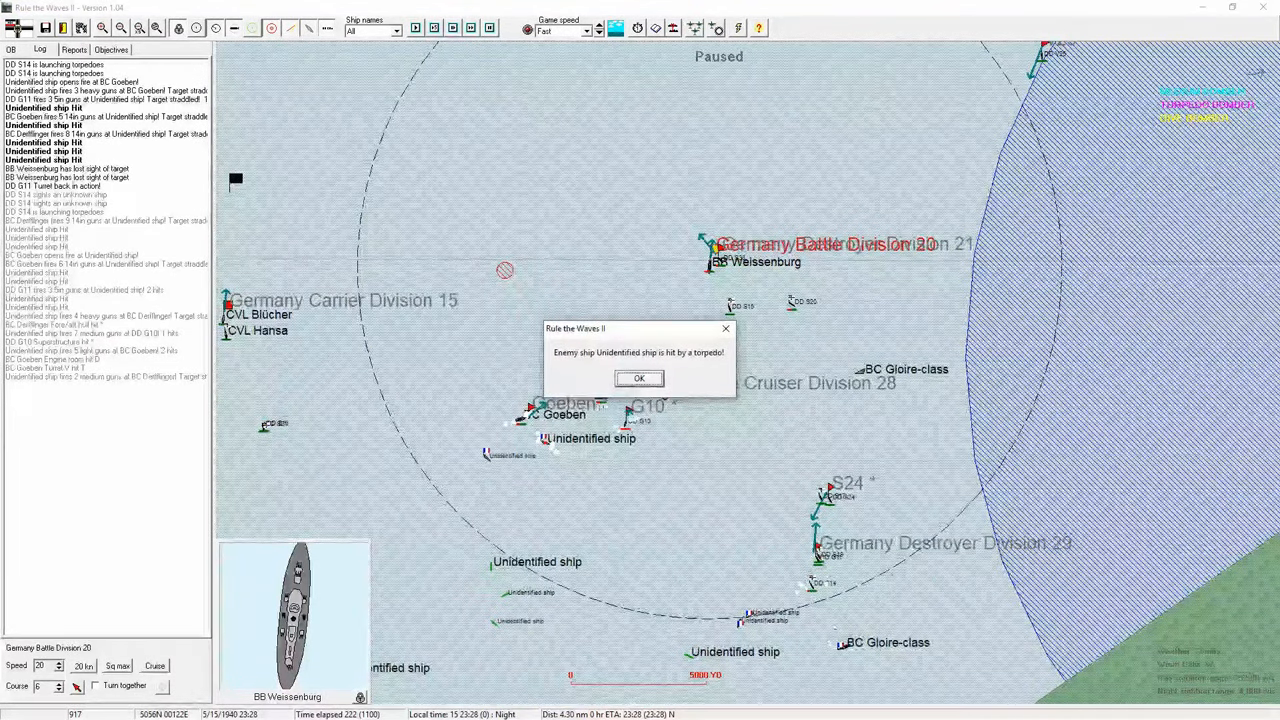
- Dismiss the torpedo-hit notices and review BC Goeben's damage and status
left_click(640, 380)
left_click(640, 380)
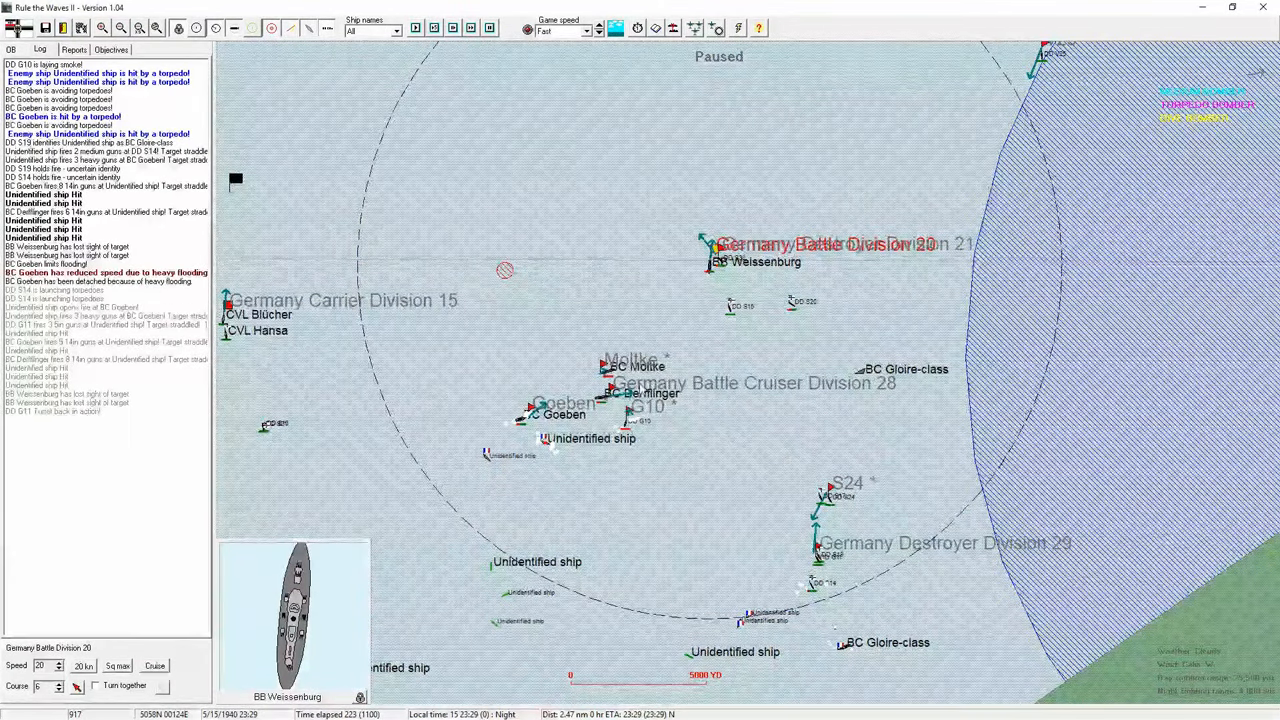
left_click(521, 423)
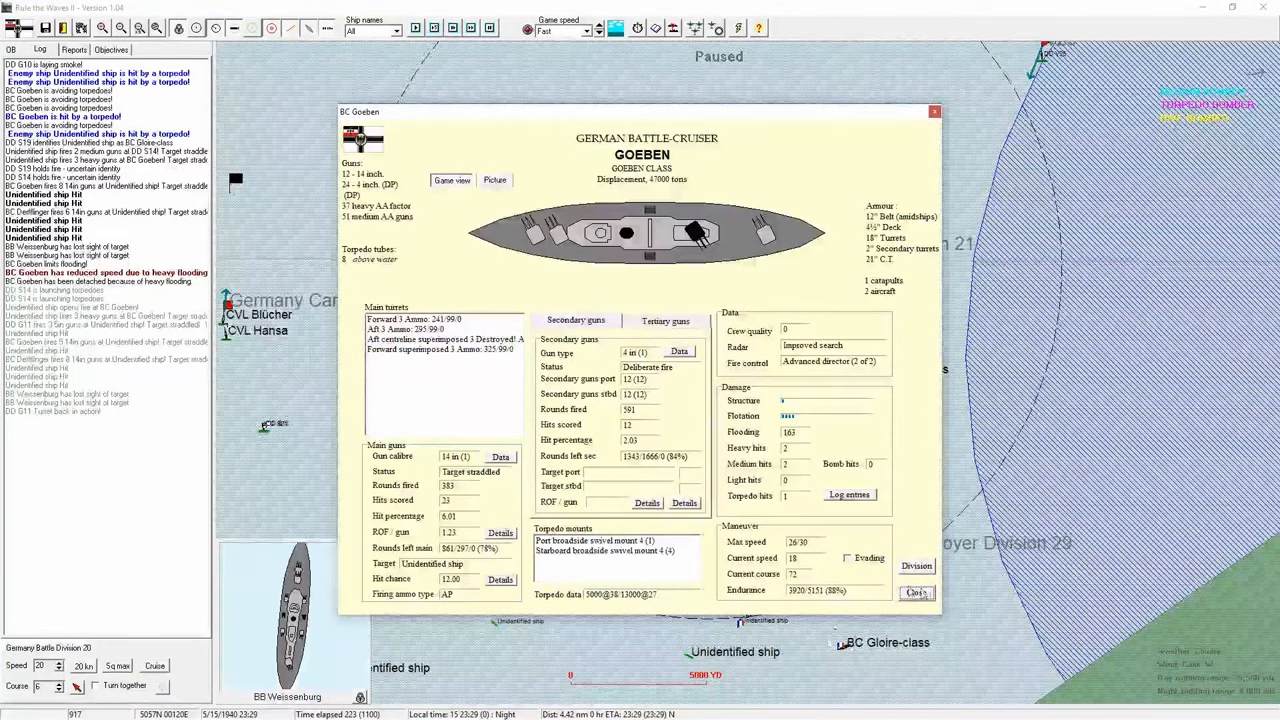
left_click(916, 593)
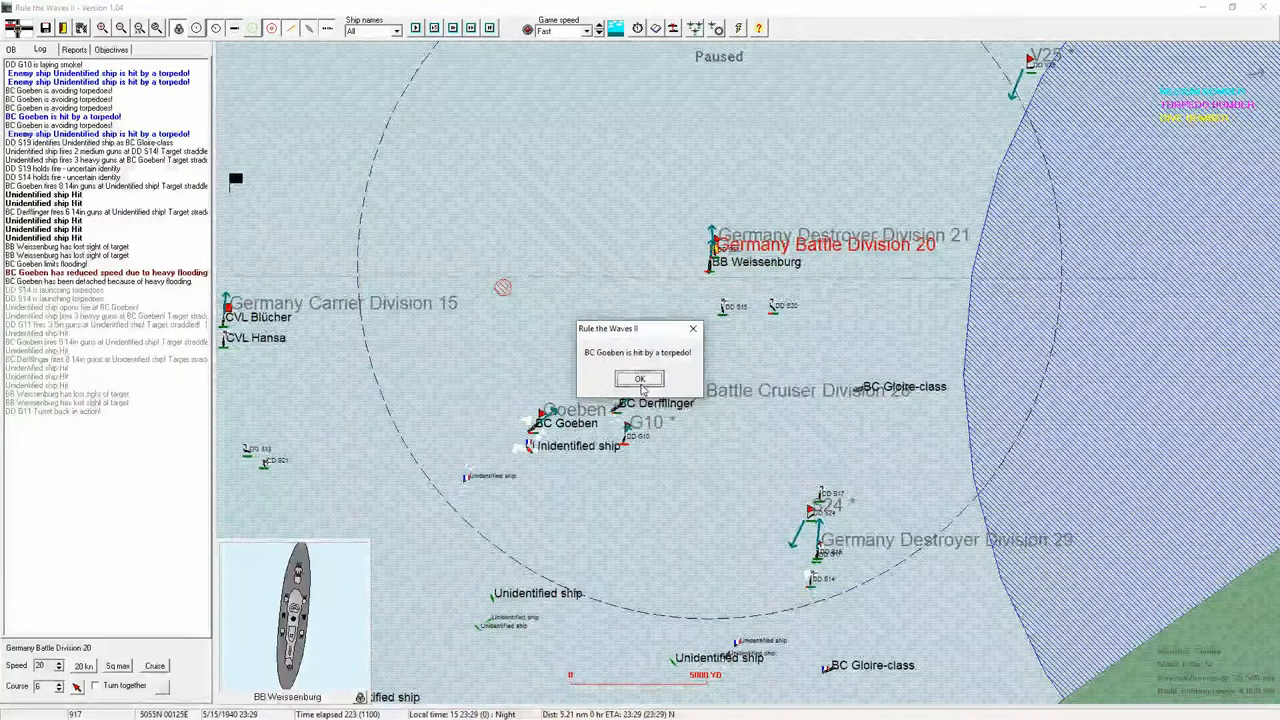
left_click(639, 378)
left_click(639, 378)
left_click(639, 378)
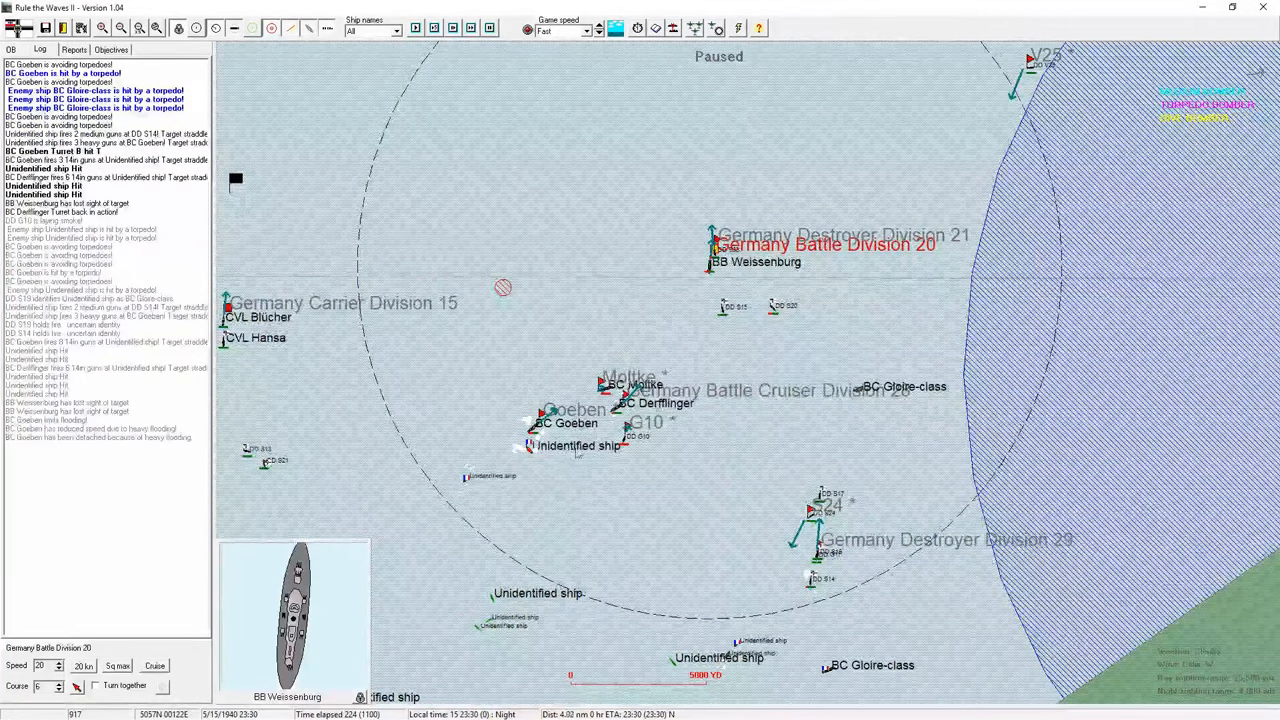
- Pick out the Gloire-class enemy ship, recheck Goeben's details, and resume the battle to 23:31
left_click_drag(555, 455, 610, 437)
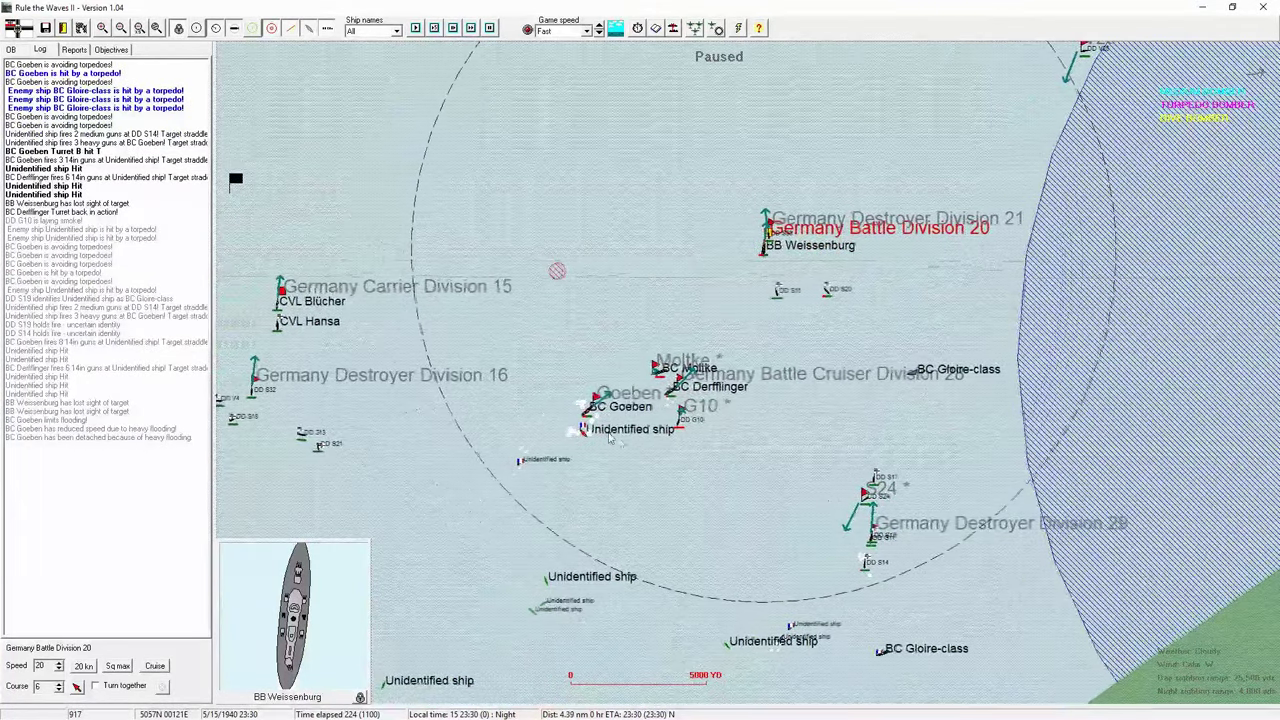
left_click(882, 650)
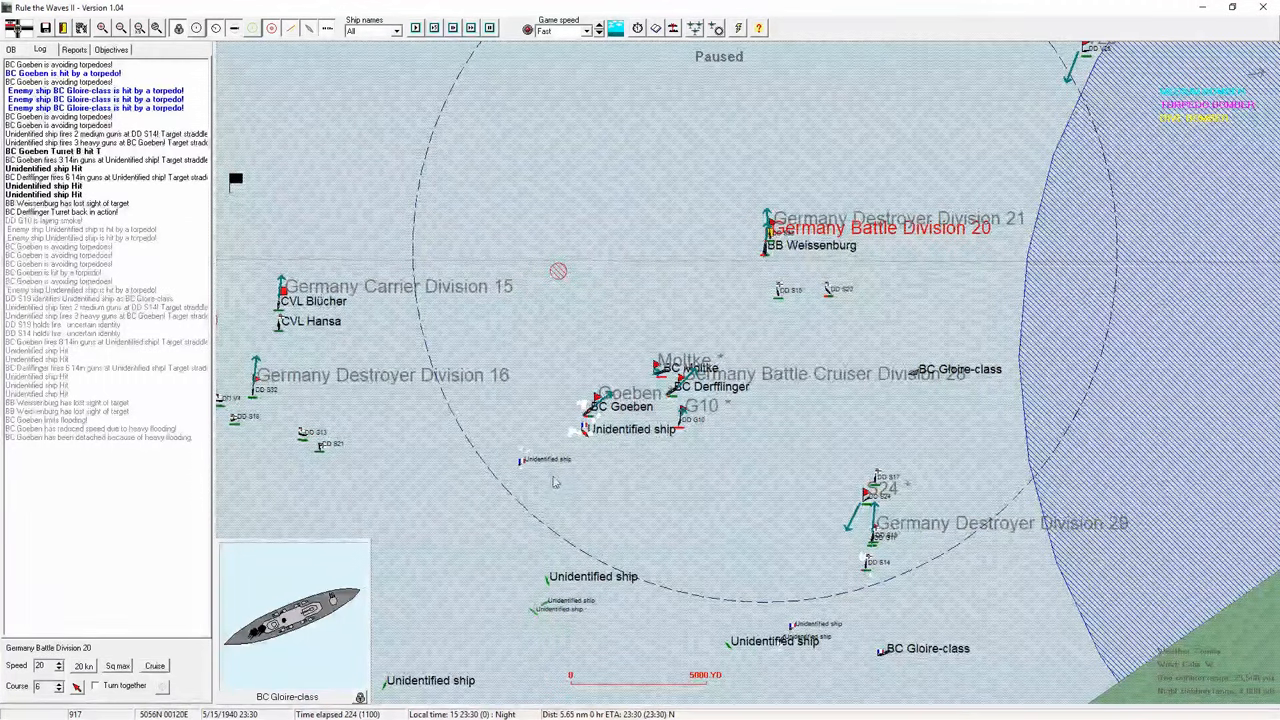
left_click_drag(886, 658, 919, 671)
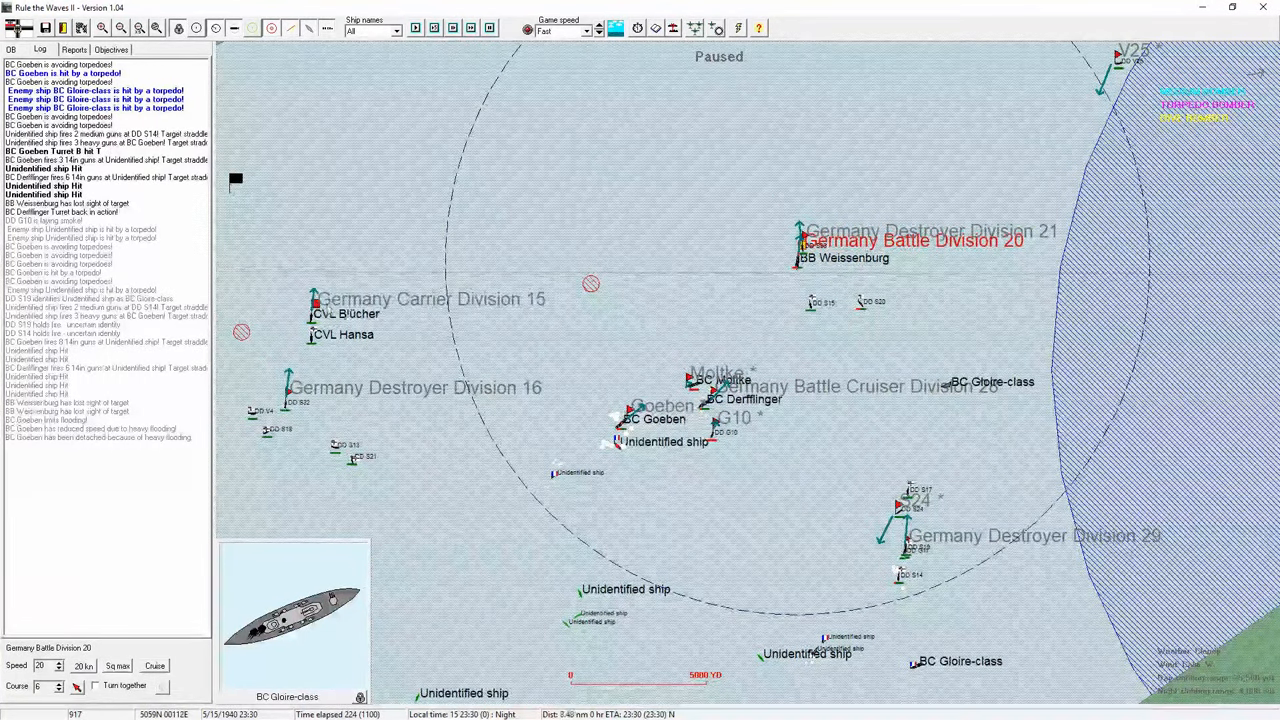
double_click(627, 418)
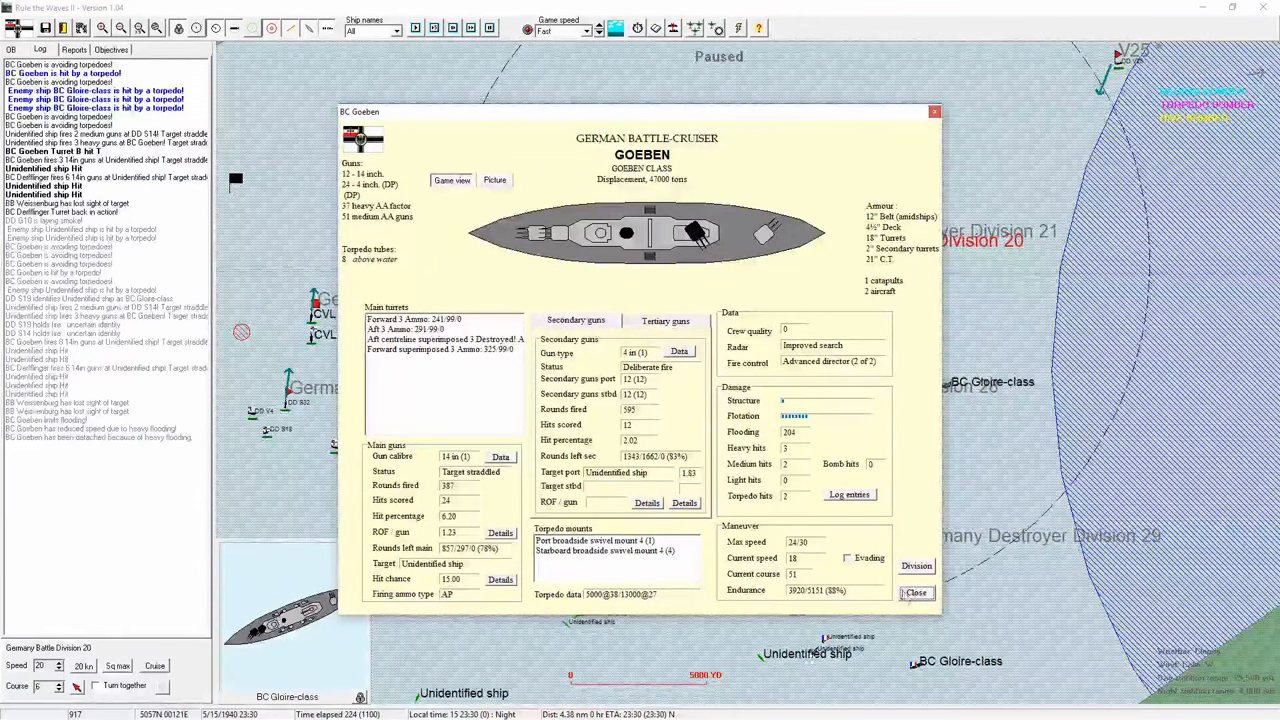
left_click(916, 594)
key("space")
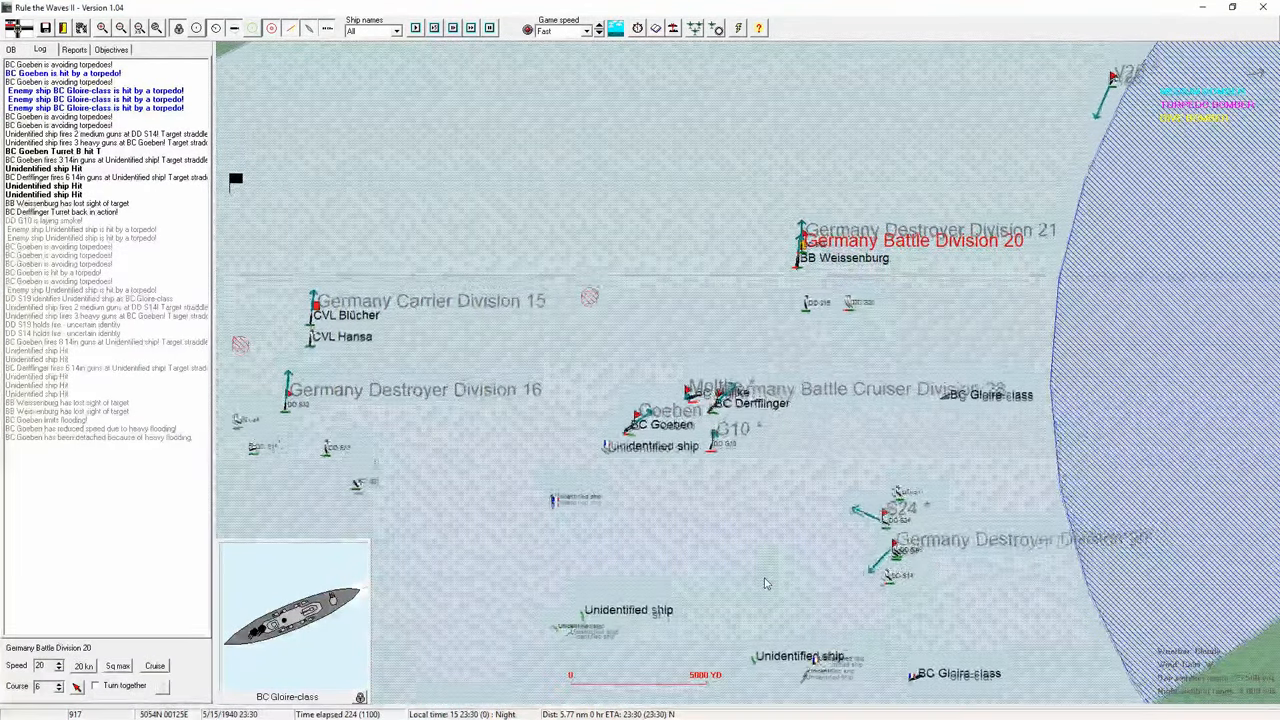
- Recheck Goeben, give Carrier Division 15 a new course, view the Terrible-class profile, and resume to 23:35
left_click(639, 379)
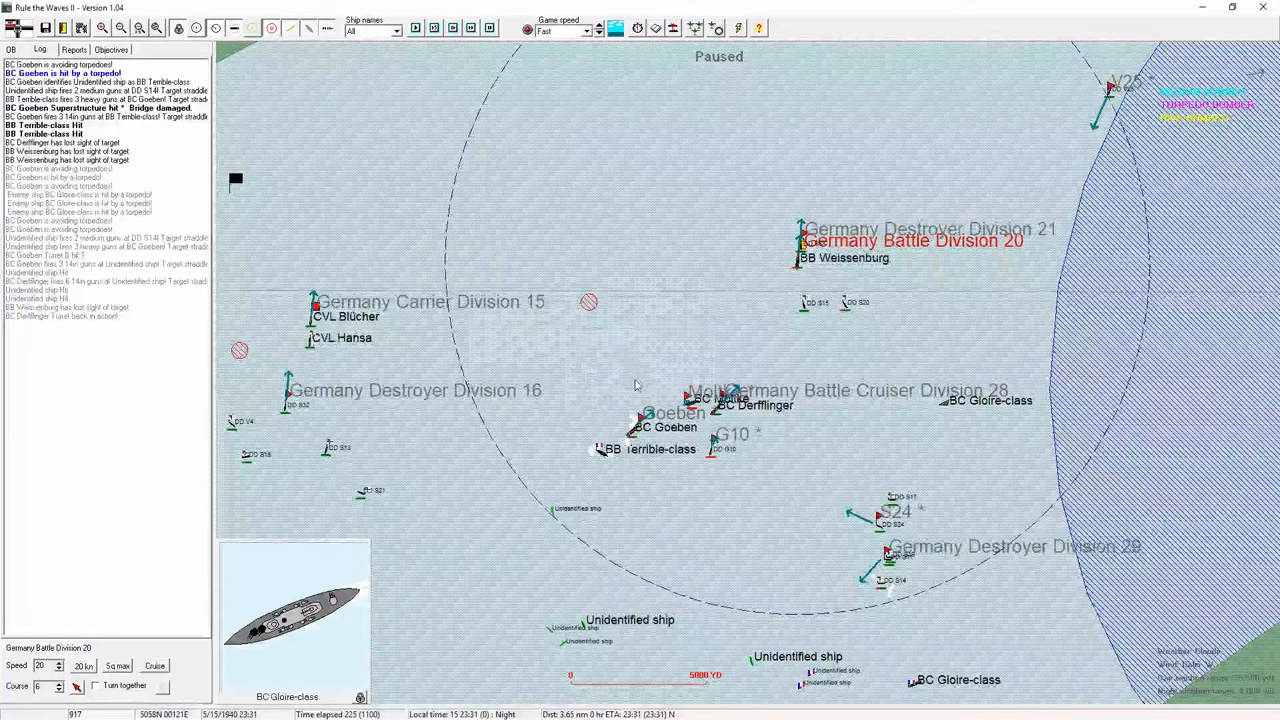
double_click(650, 427)
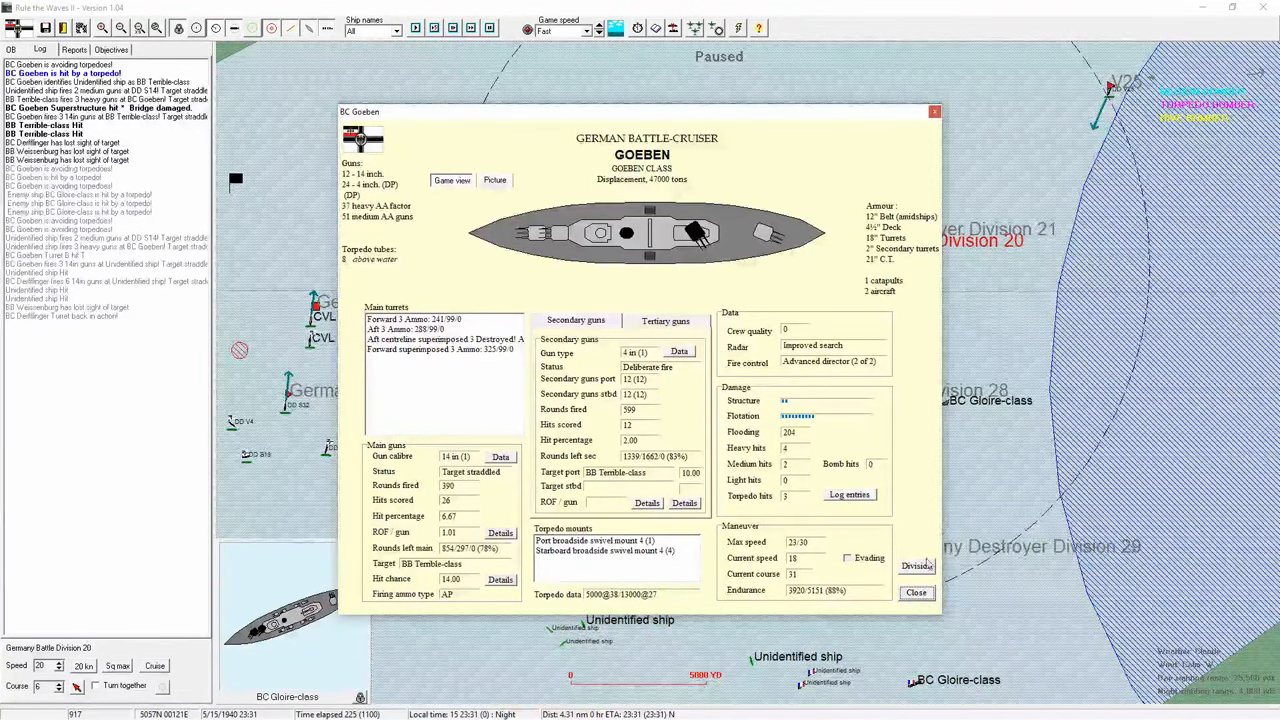
left_click(916, 593)
left_click(315, 302)
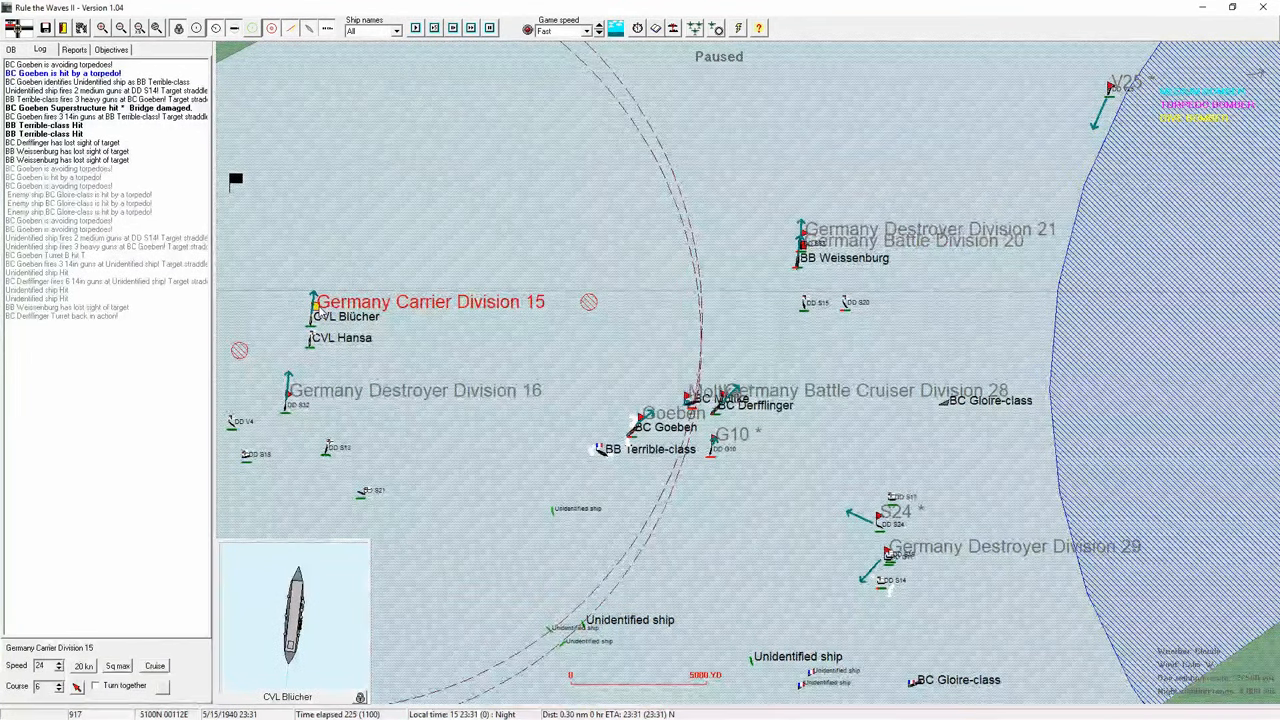
left_click(393, 201)
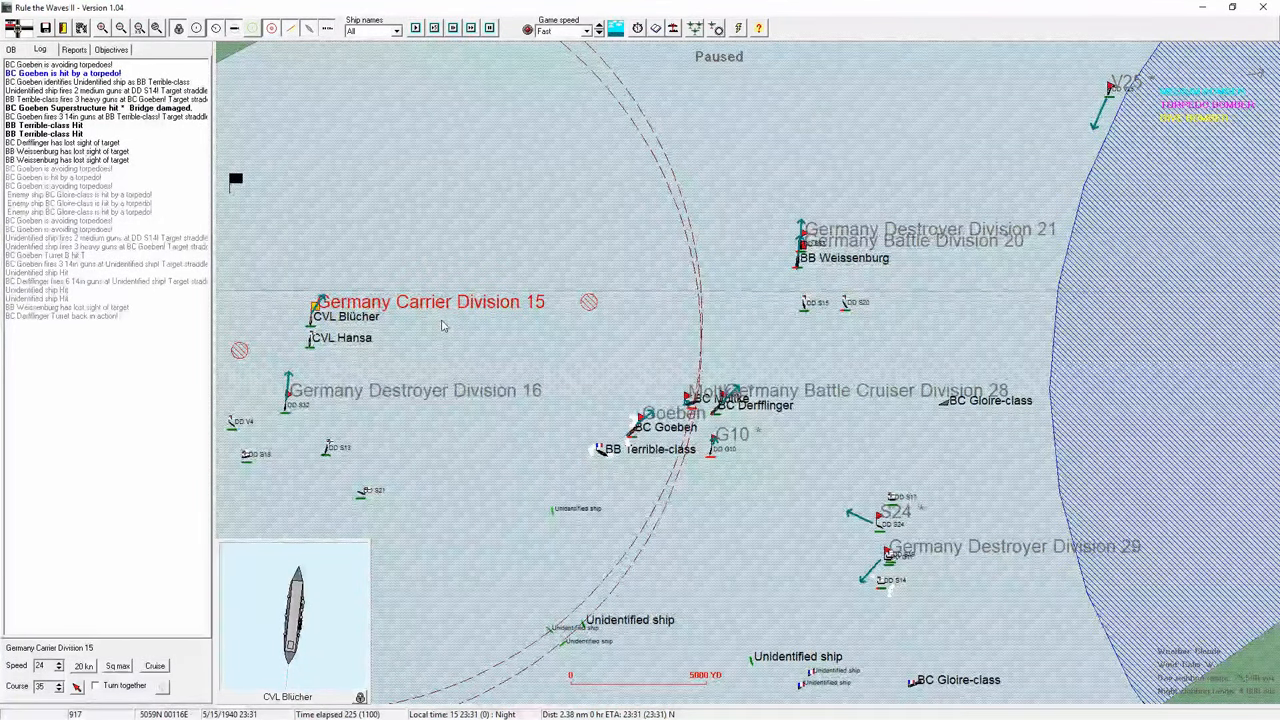
left_click(607, 456)
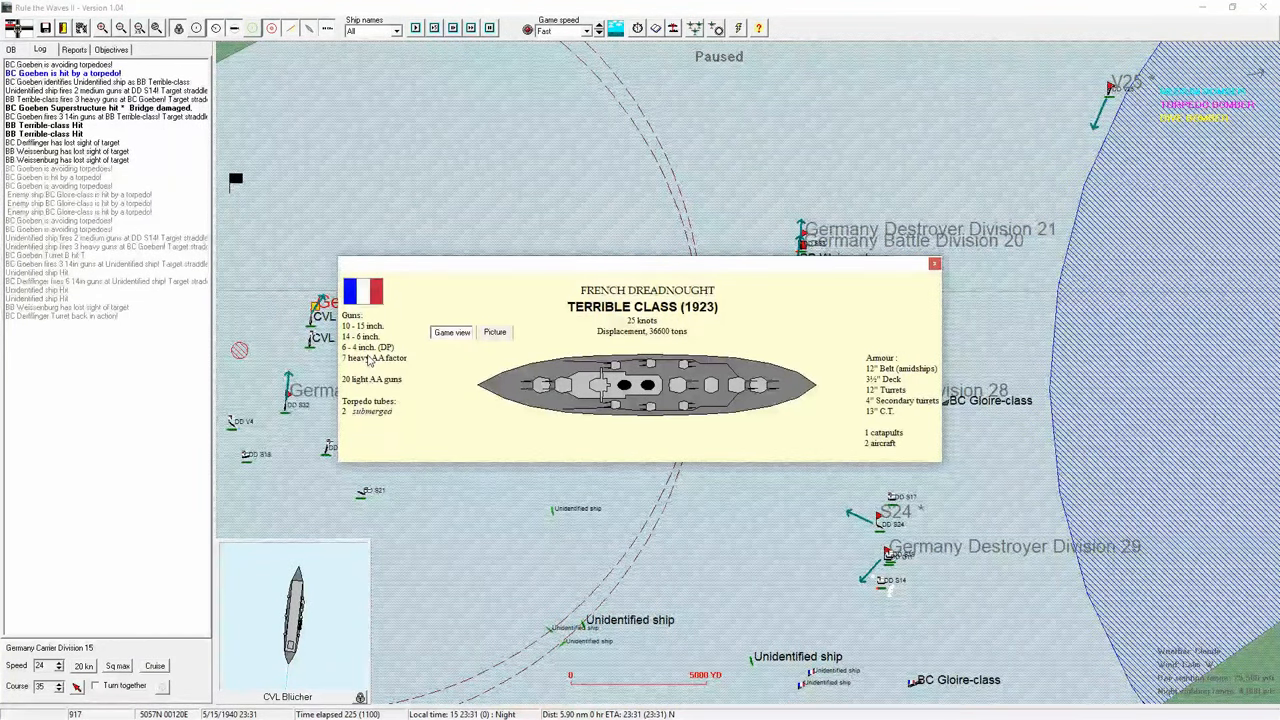
left_click(934, 264)
key("space")
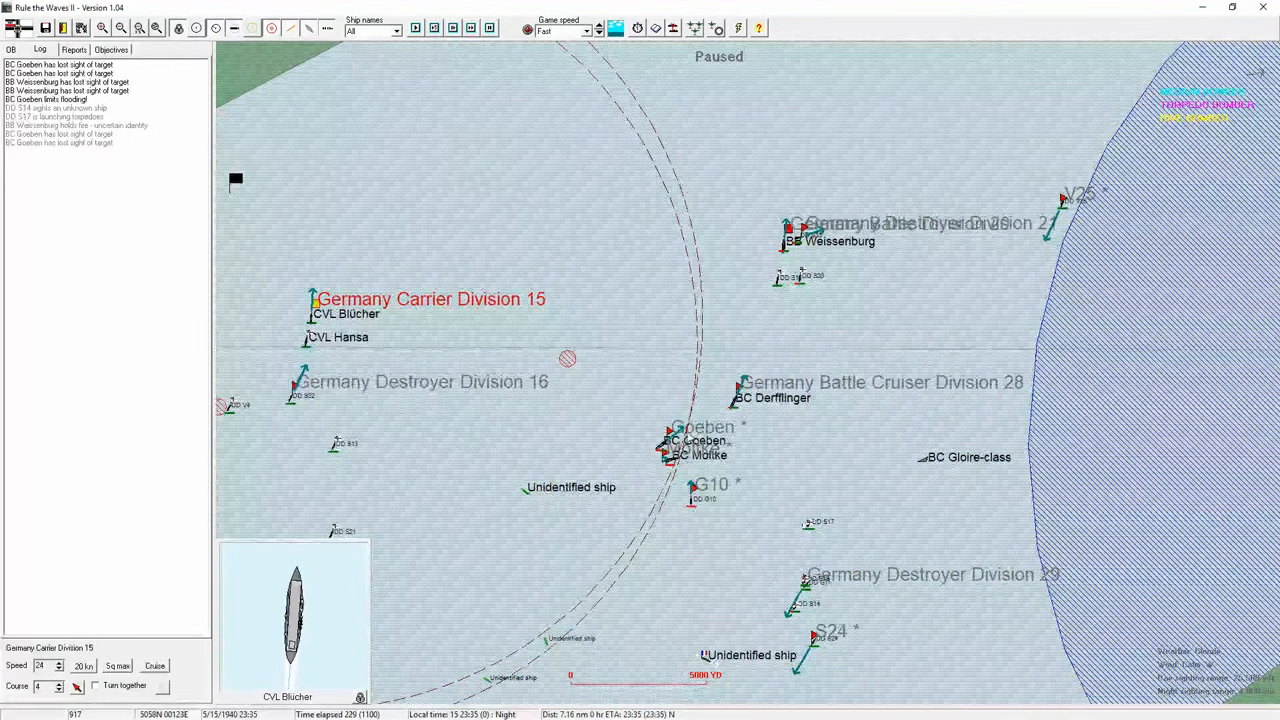
- Review BC Goeben's details twice and select Carrier Division 15 as the battle runs to 23:46
left_click(667, 443)
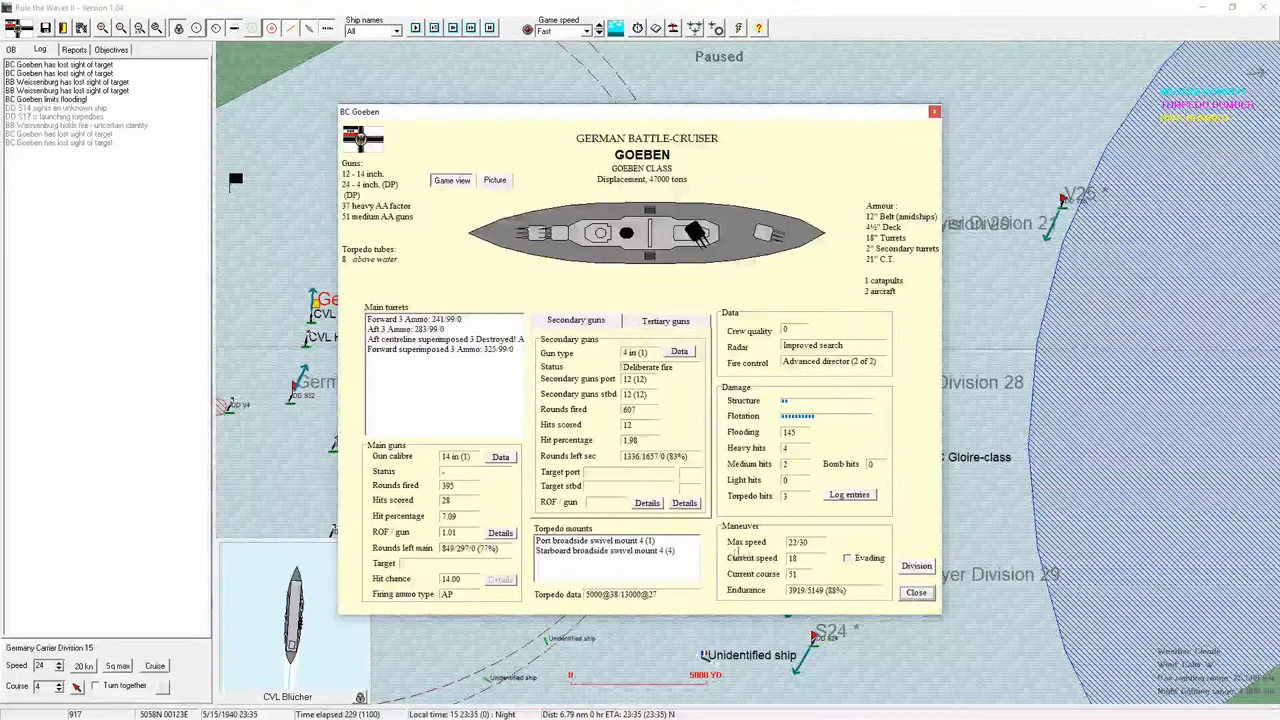
left_click(916, 593)
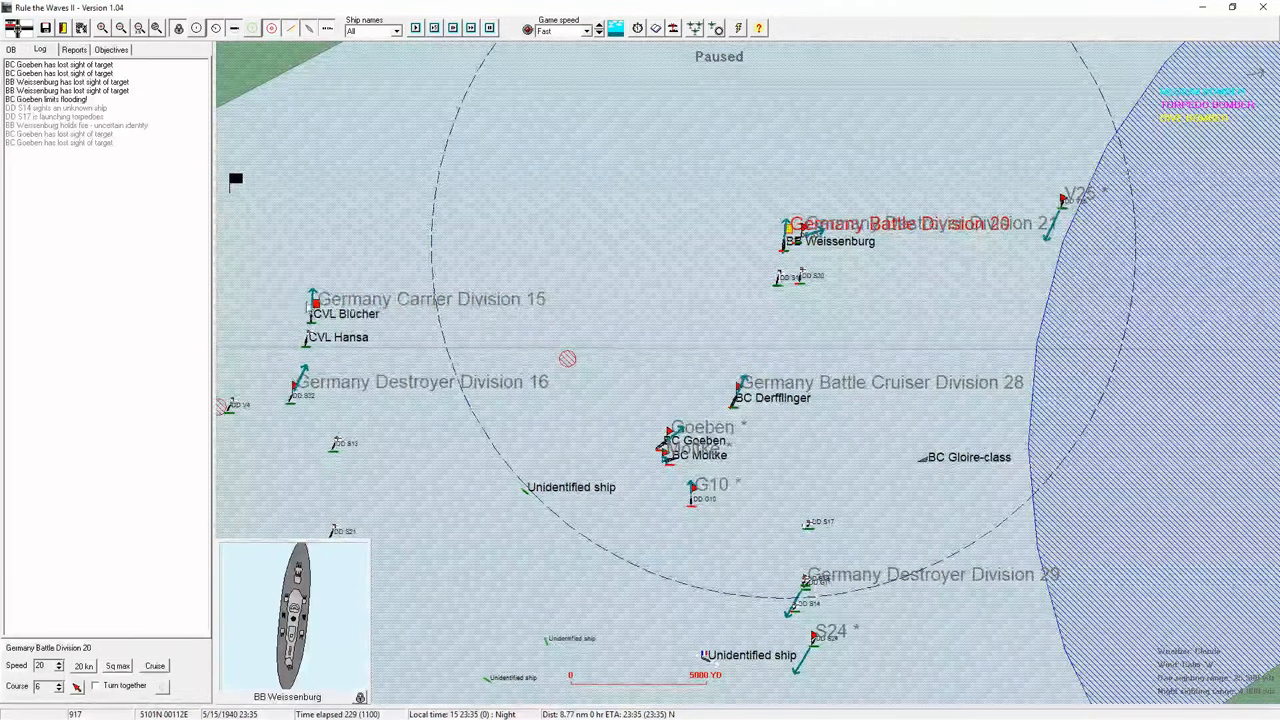
left_click(316, 300)
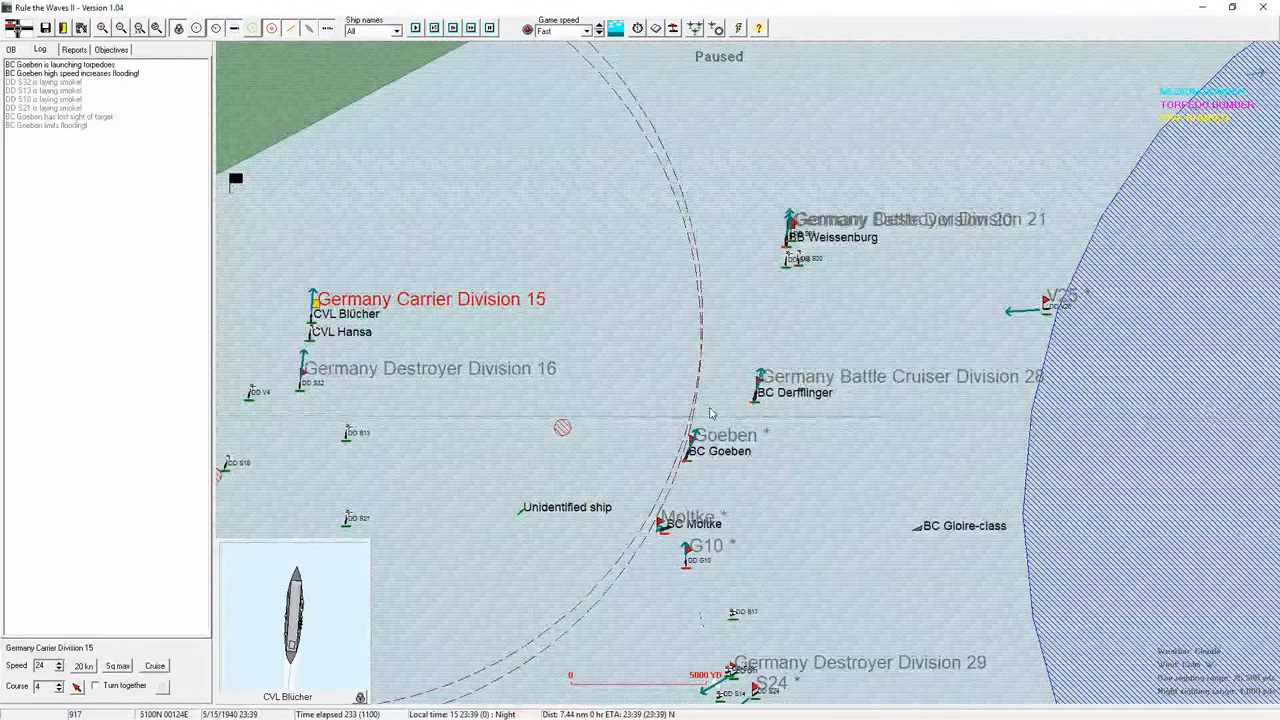
scroll(712, 412, "down", 3)
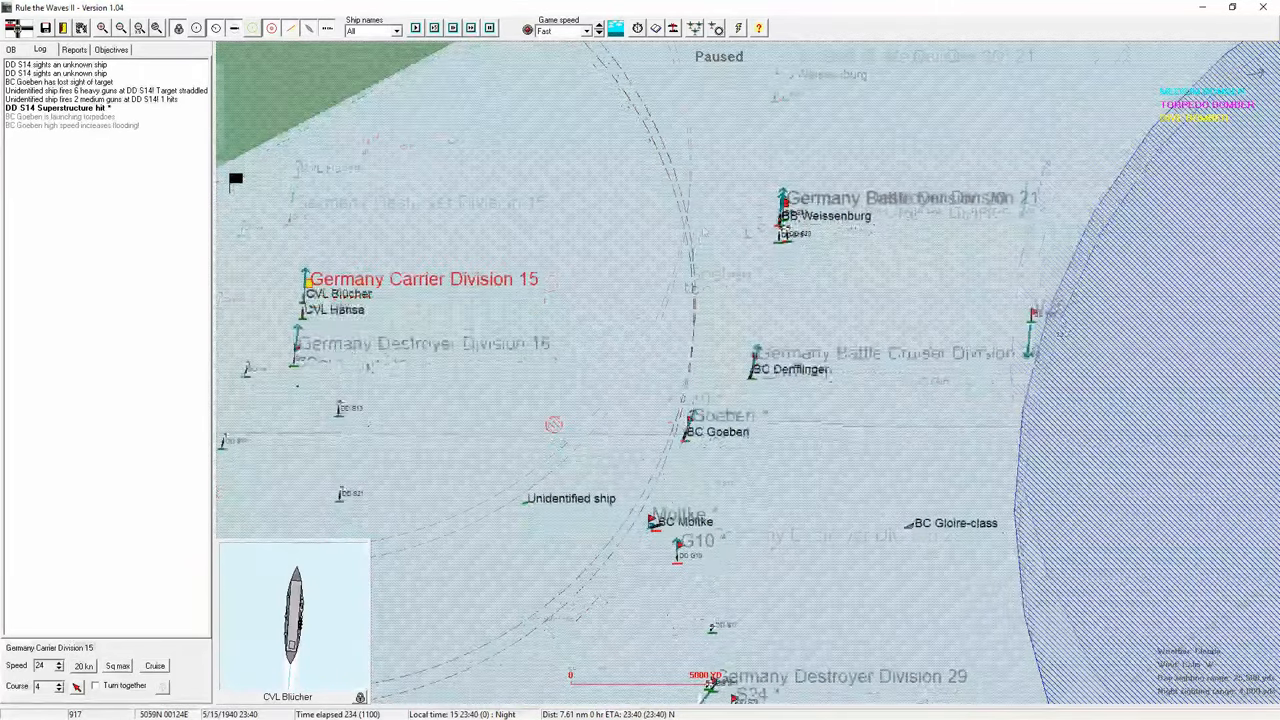
scroll(620, 322, "up", 1)
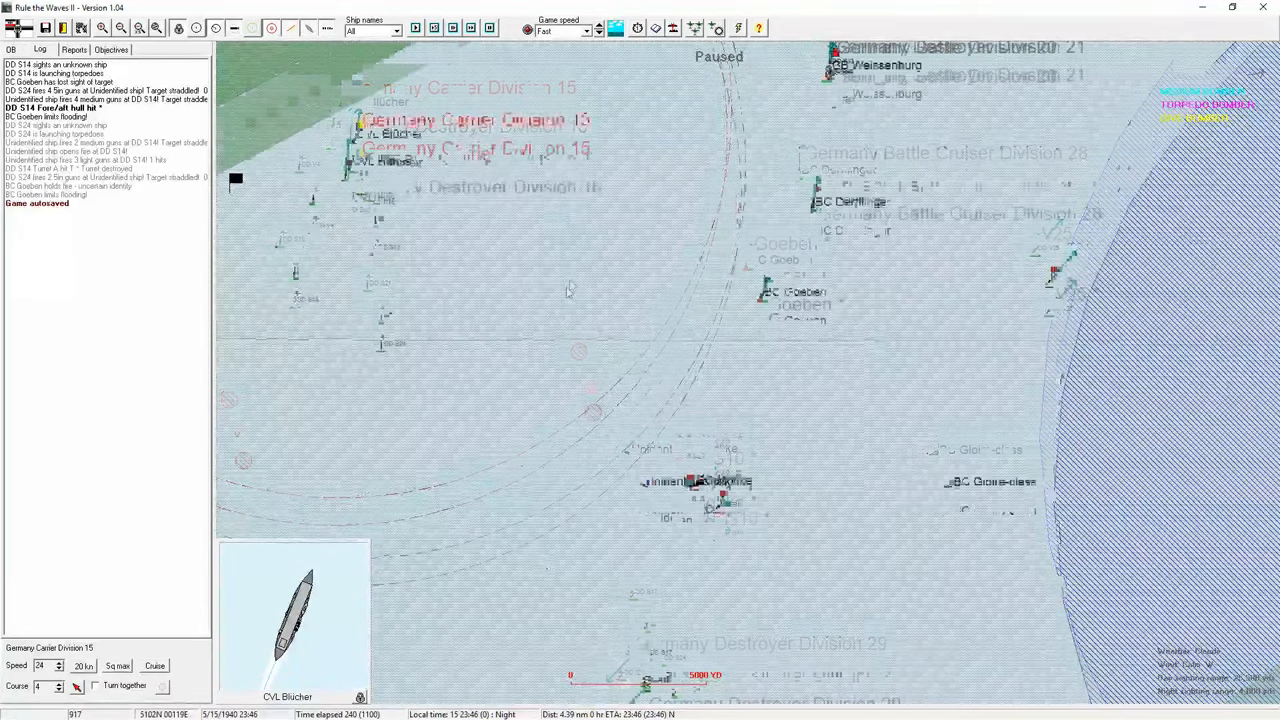
left_click(756, 340)
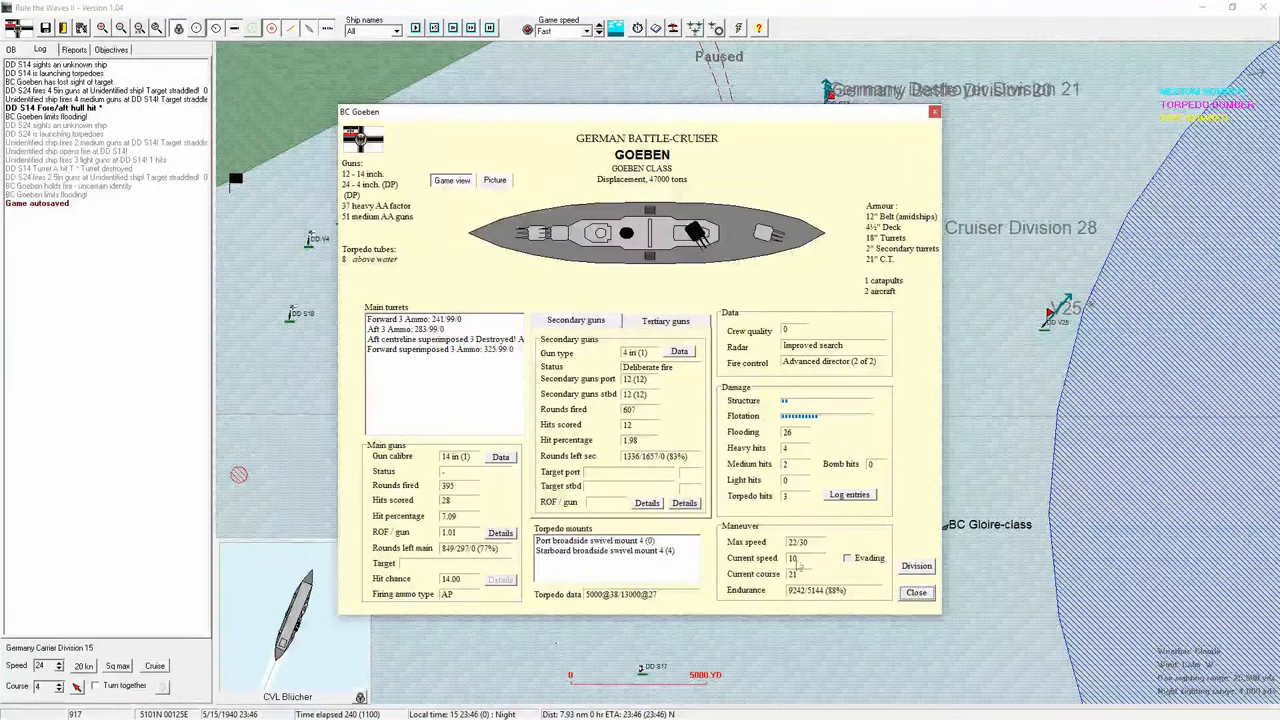
left_click(917, 593)
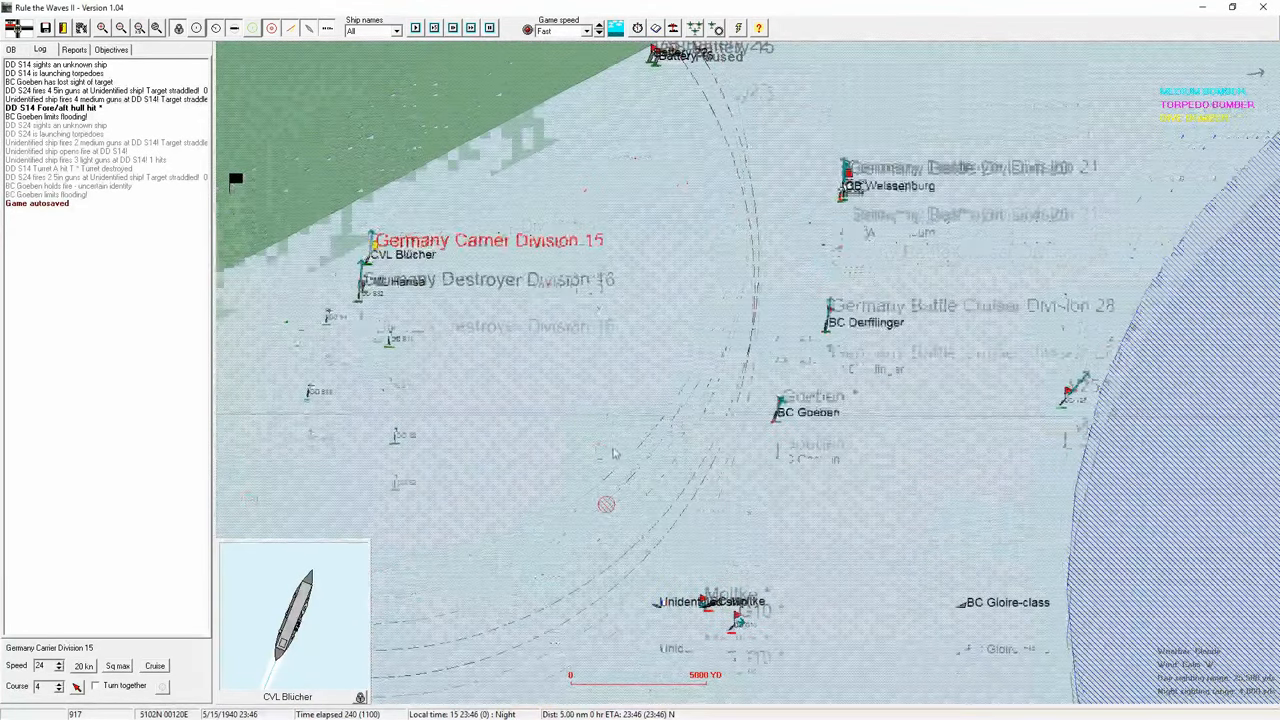
scroll(600, 310, "up", 2)
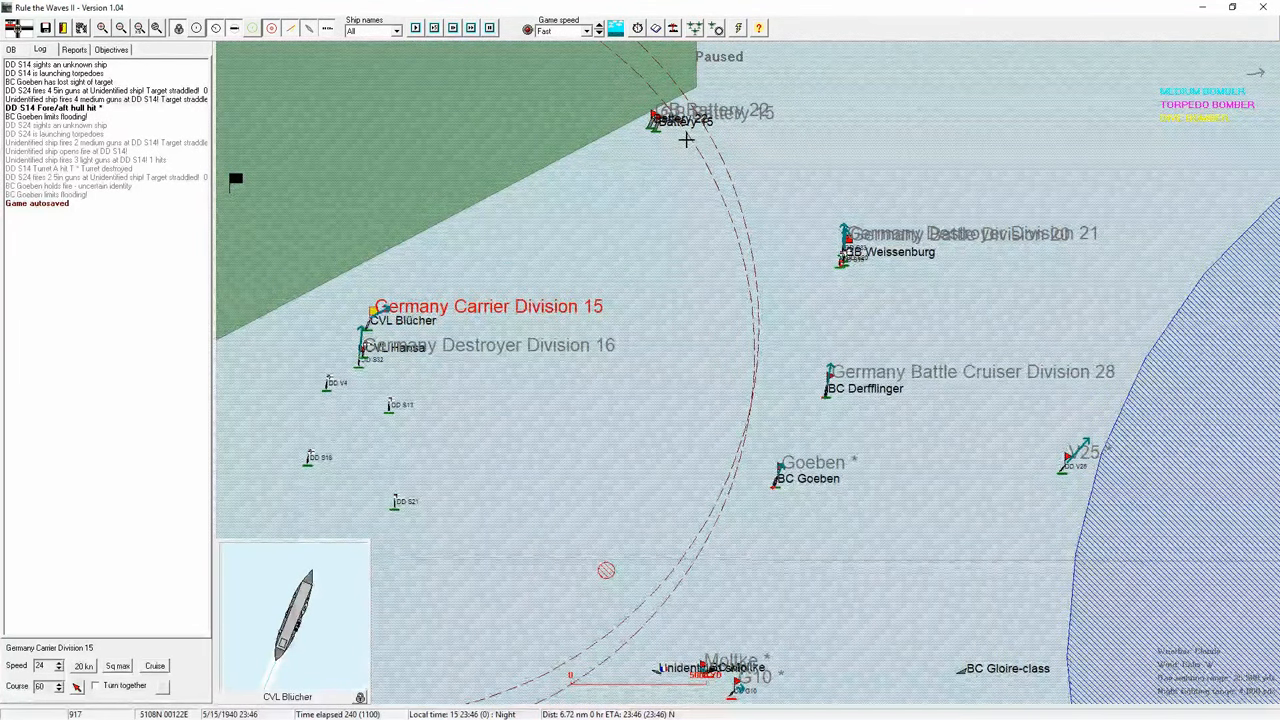
- Run the battle, acknowledge the torpedo-hit notices, pause, and slow Battle Division 20 down
key("space")
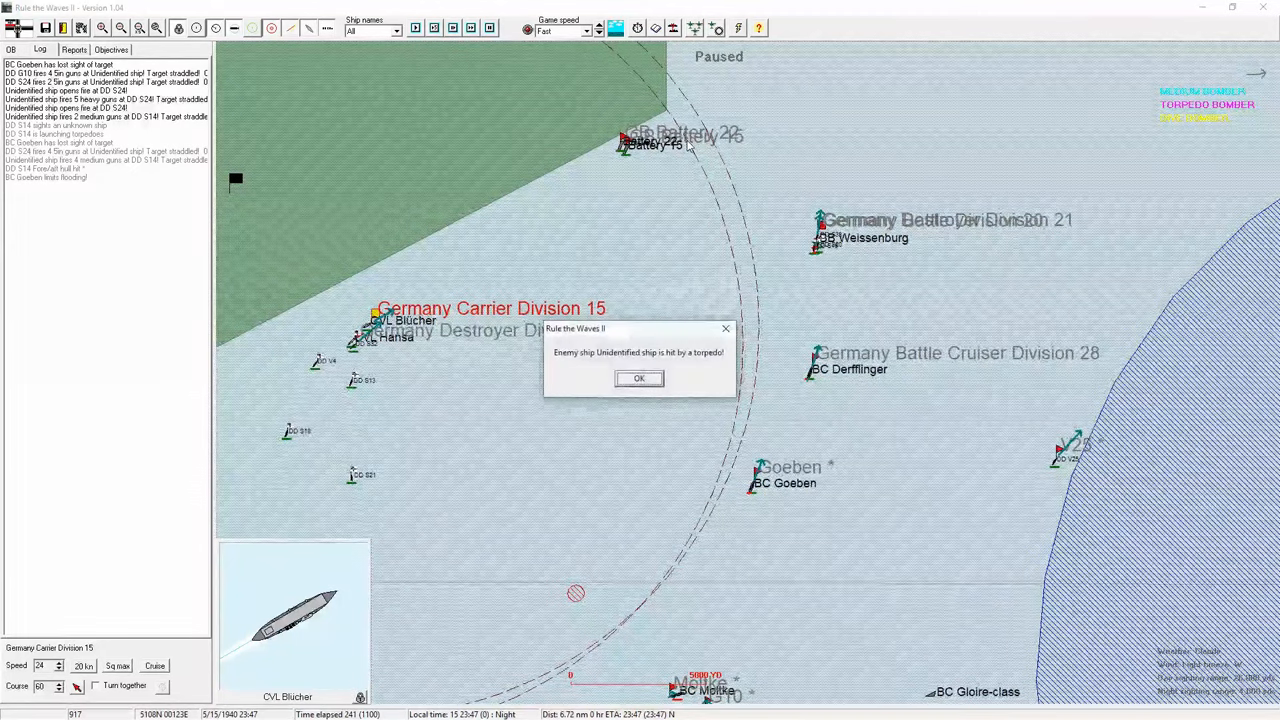
left_click(639, 378)
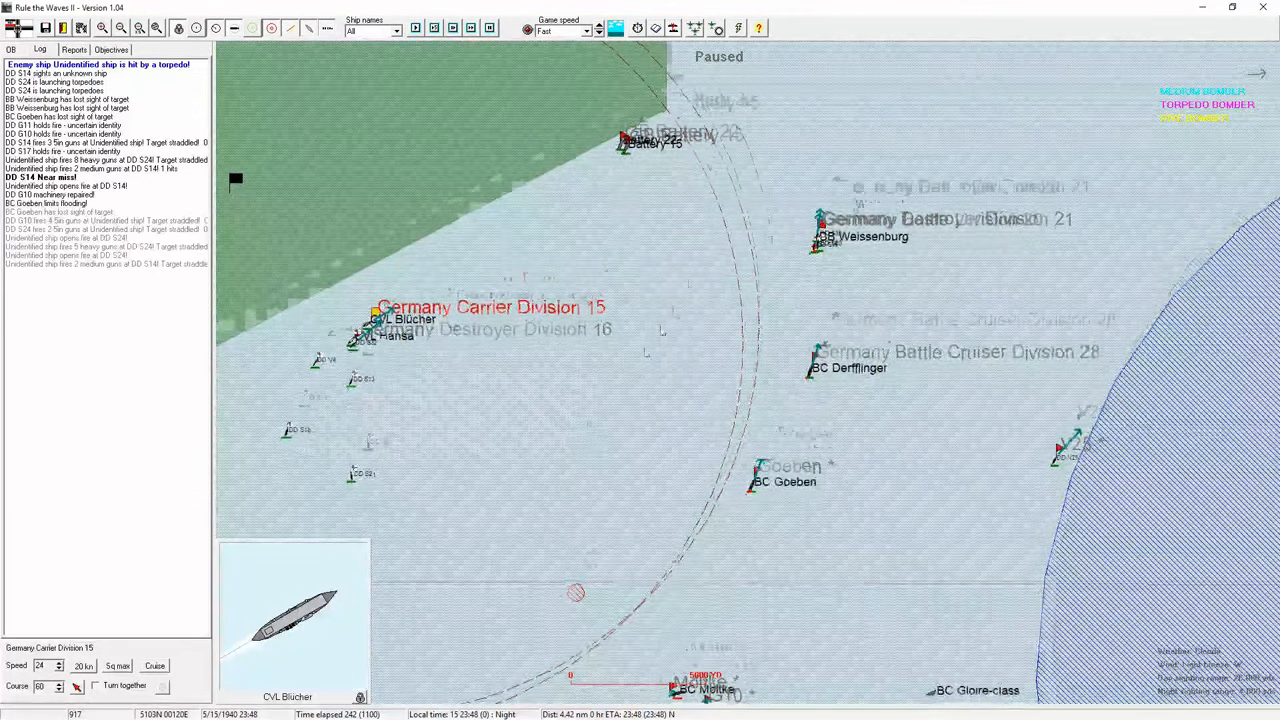
left_click_drag(640, 480, 684, 258)
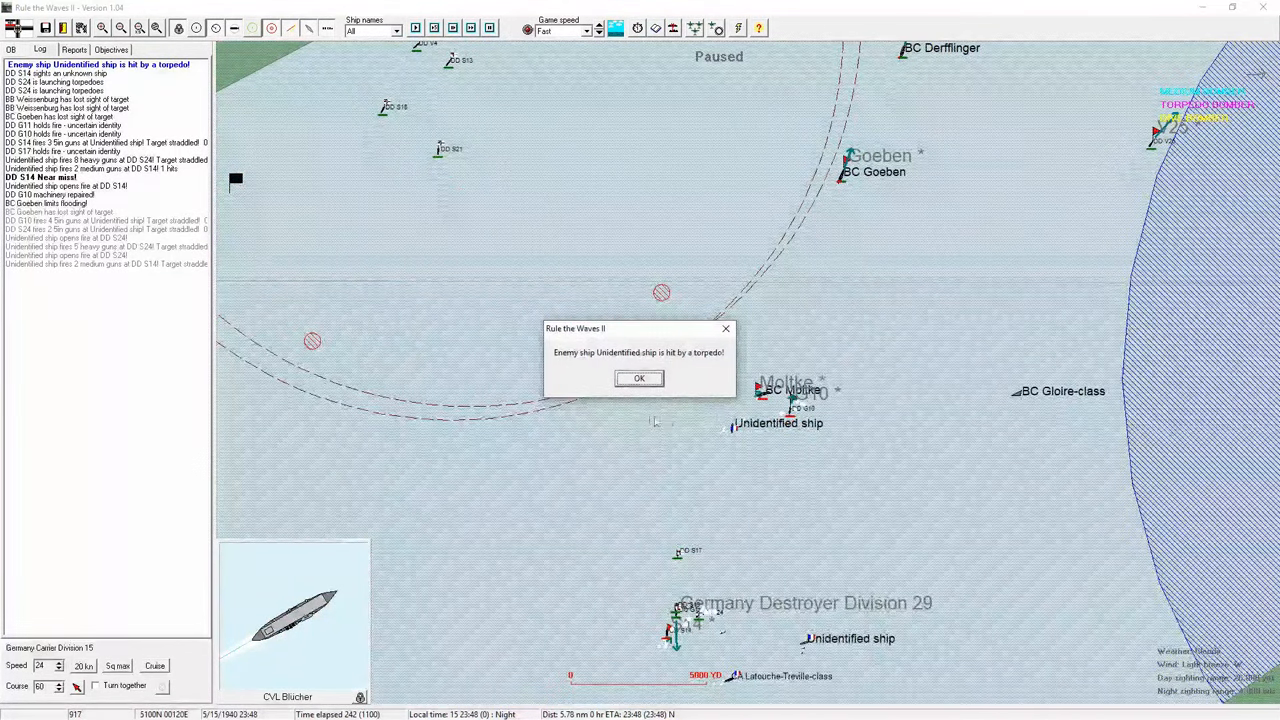
left_click(640, 379)
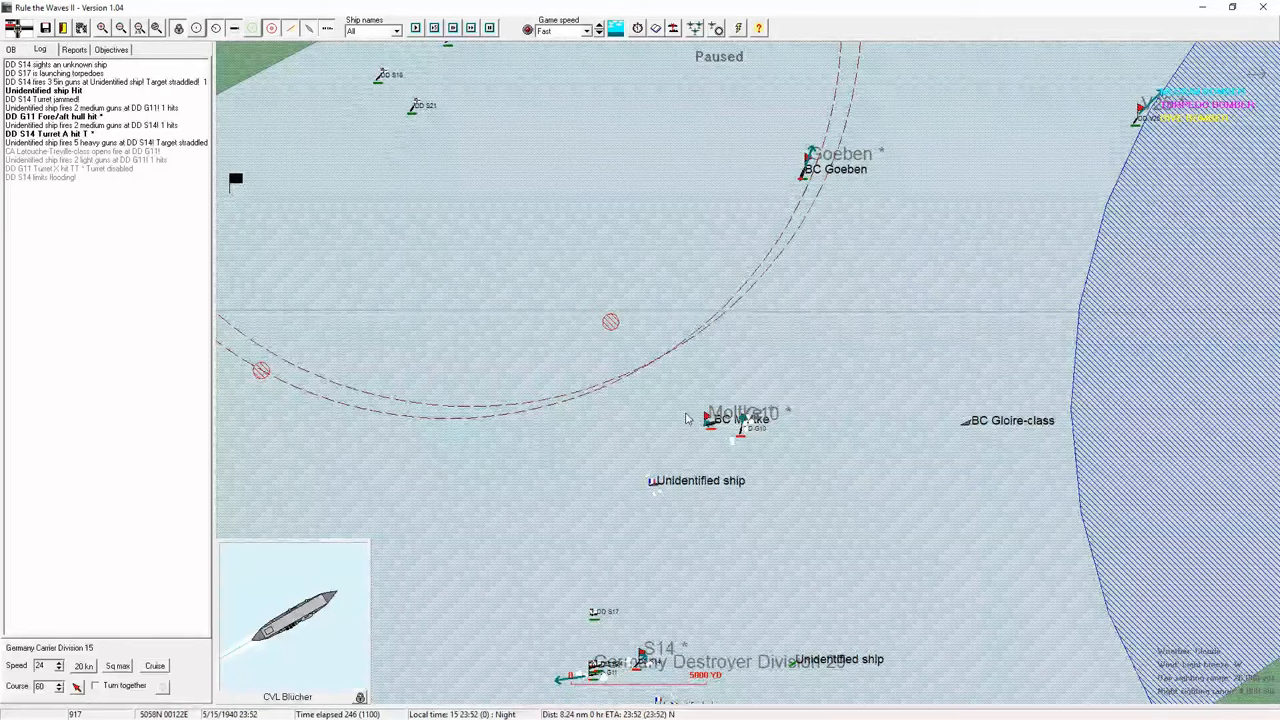
left_click(679, 392)
left_click_drag(619, 253, 633, 416)
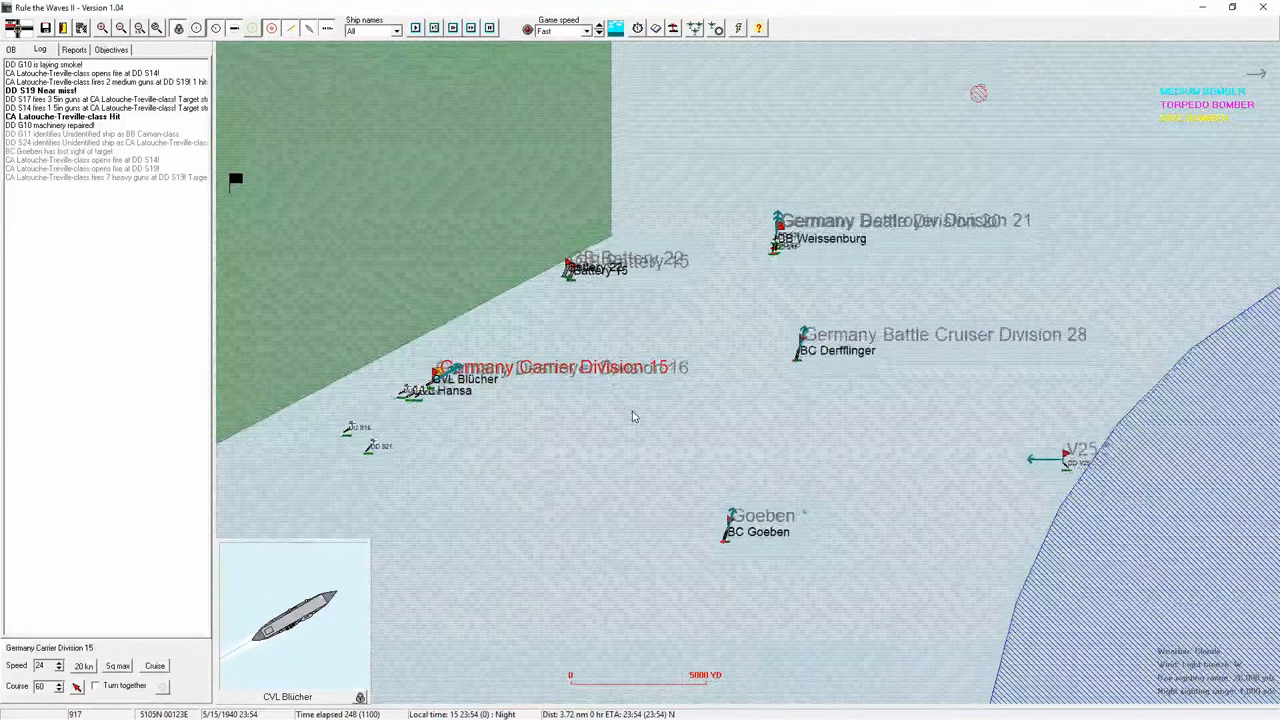
left_click(778, 238)
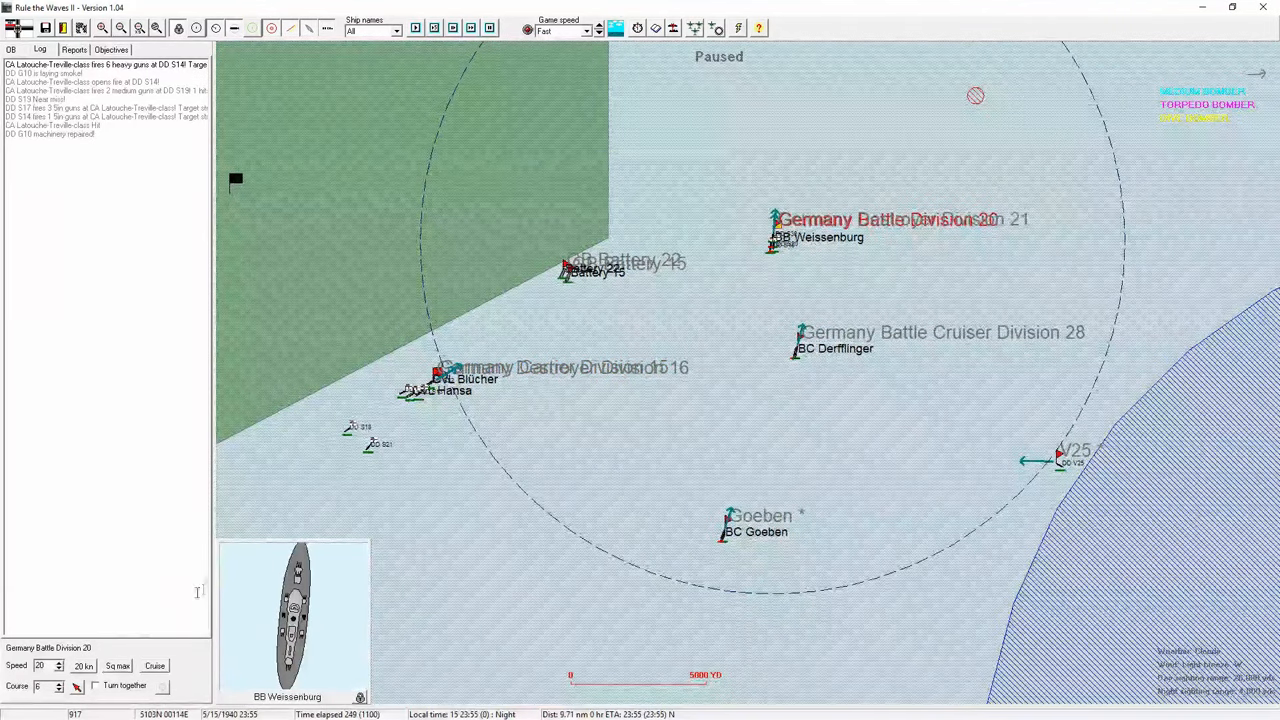
left_click(60, 670)
scroll(912, 398, "down", 3)
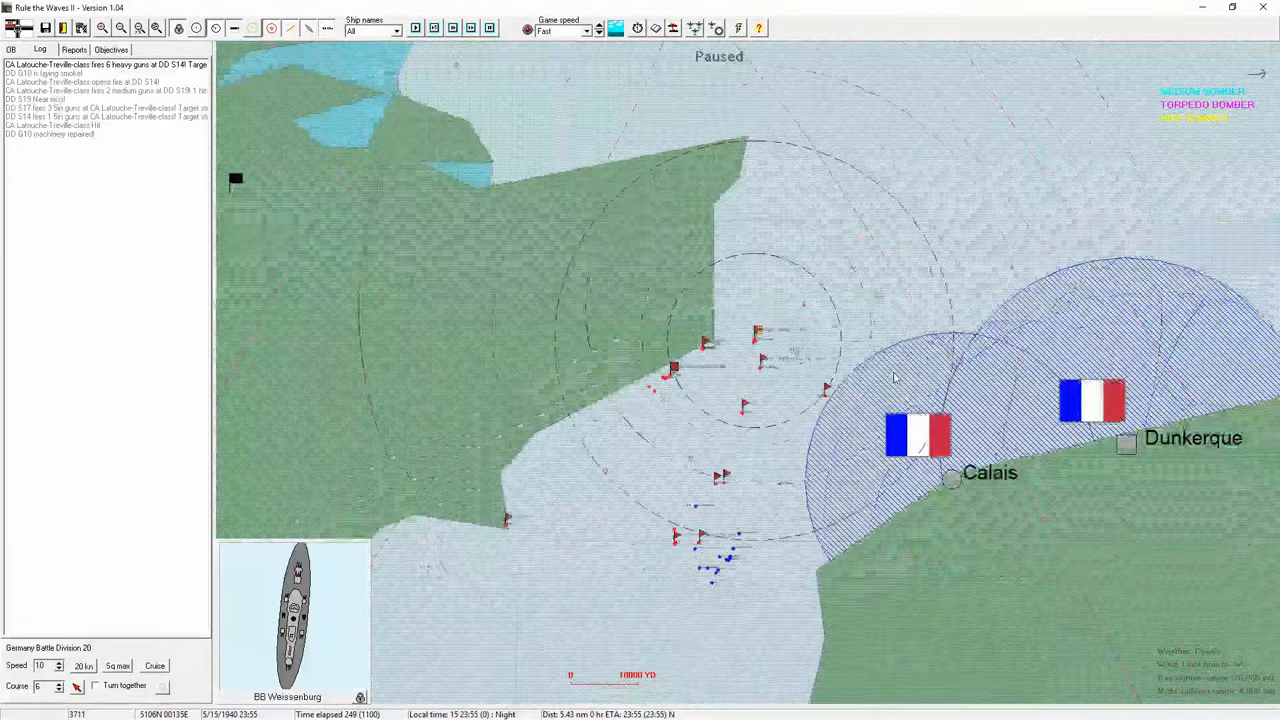
scroll(900, 385, "down", 3)
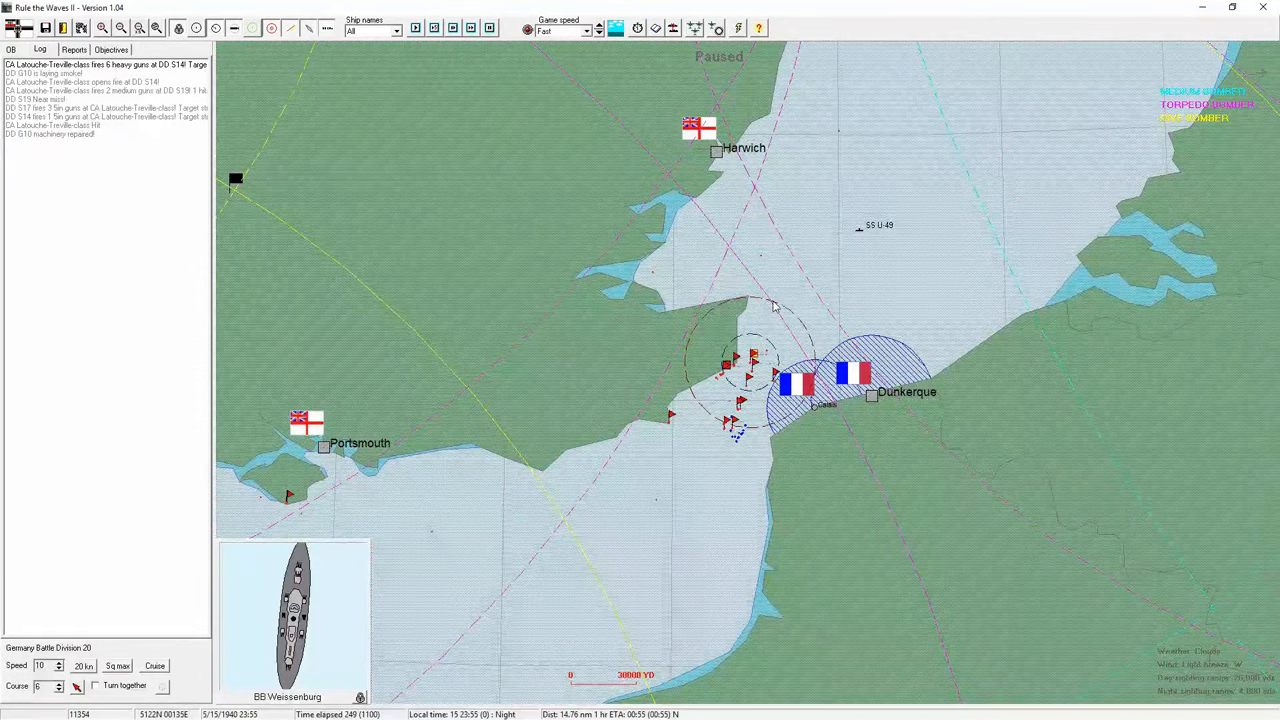
scroll(744, 306, "up", 1)
scroll(744, 306, "up", 2)
scroll(700, 300, "up", 2)
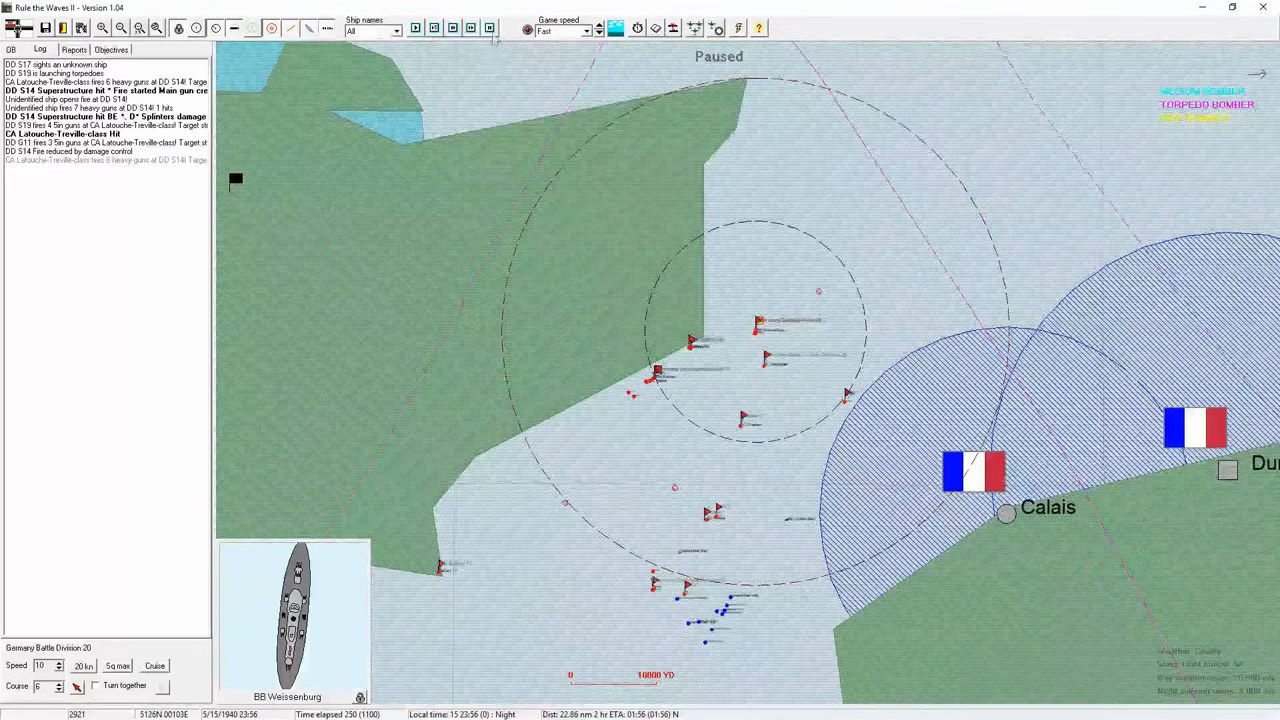
scroll(581, 263, "up", 2)
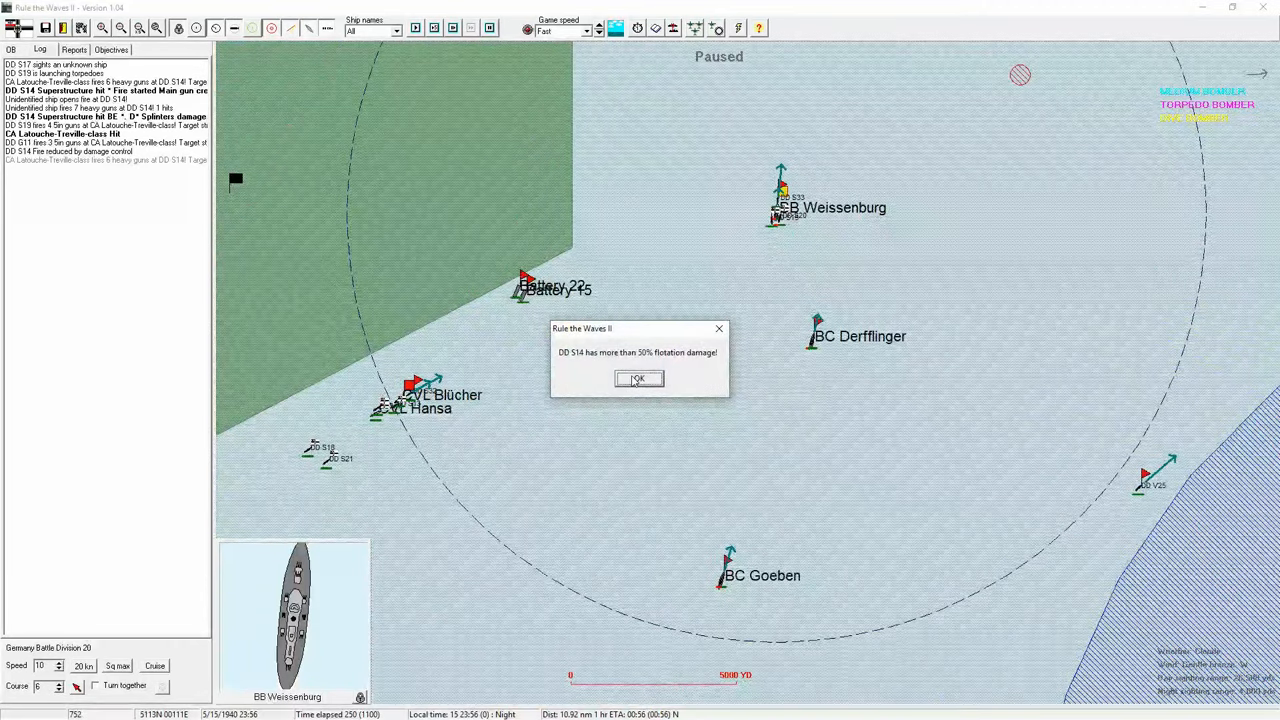
- Advance another minute and acknowledge torpedo hits on the Latouche-Treville-class cruiser and sinking DD S14
left_click(631, 380)
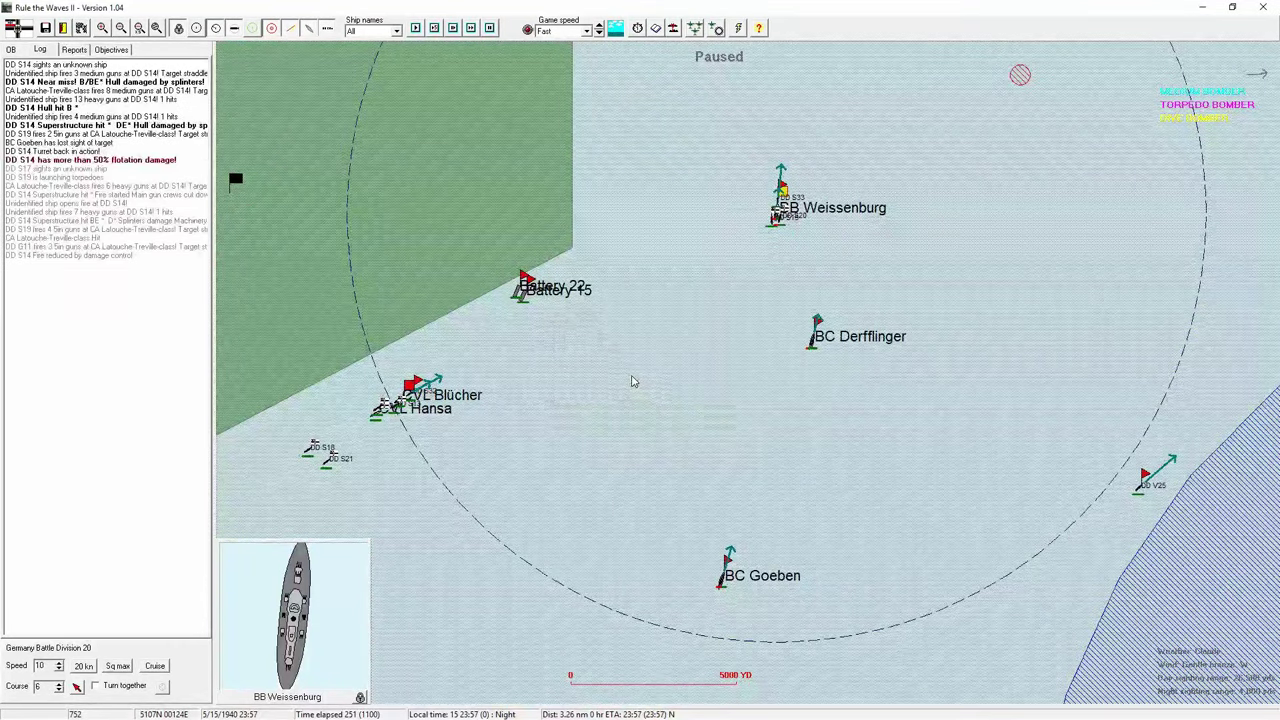
left_click(471, 28)
left_click(471, 28)
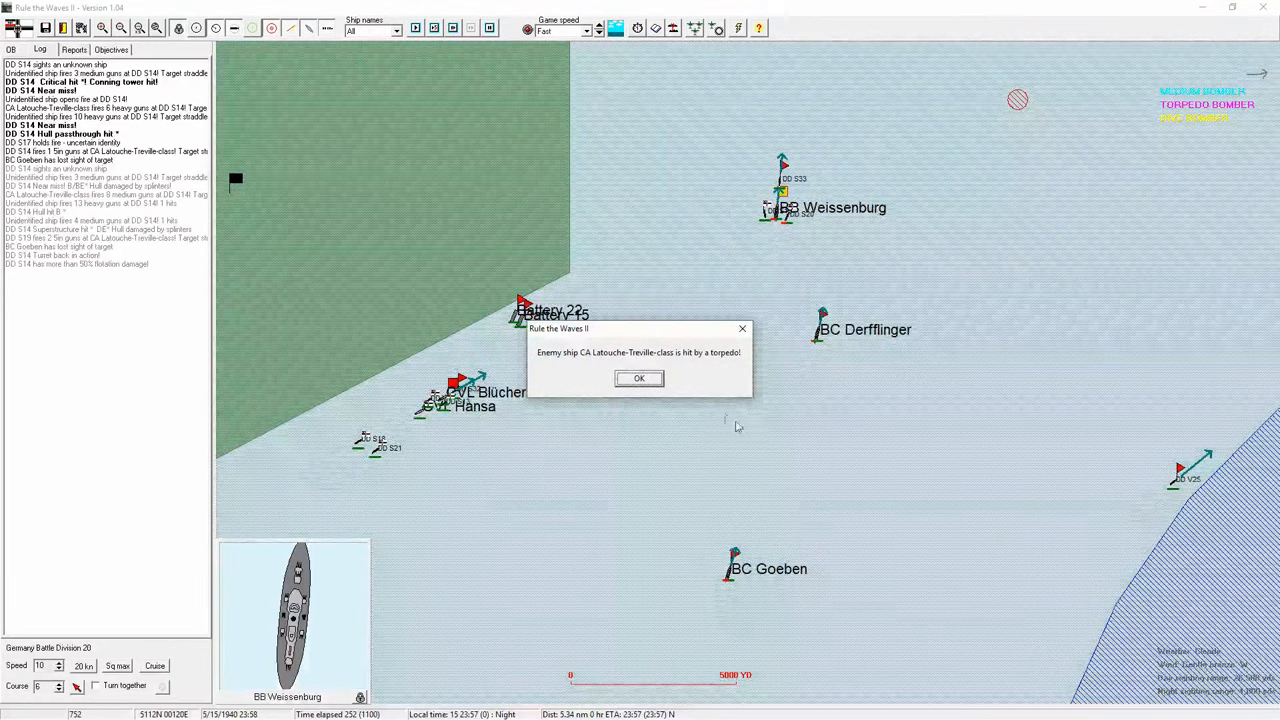
left_click(640, 380)
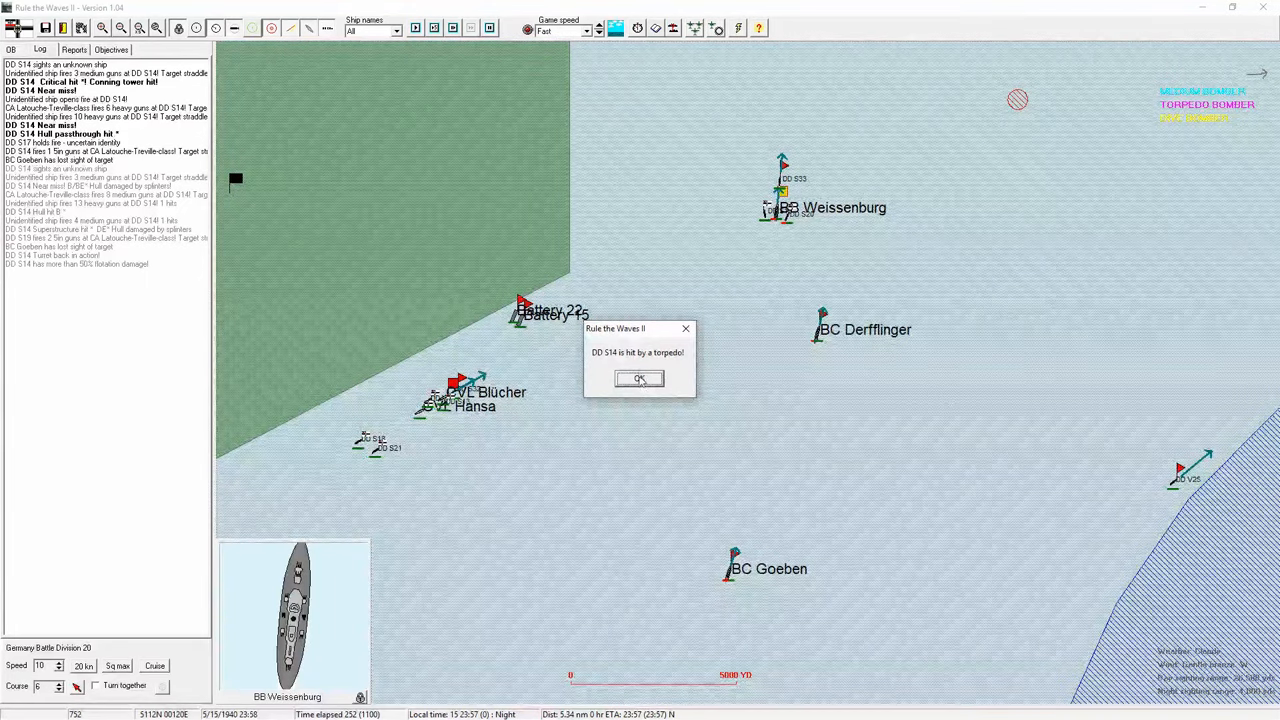
left_click(638, 381)
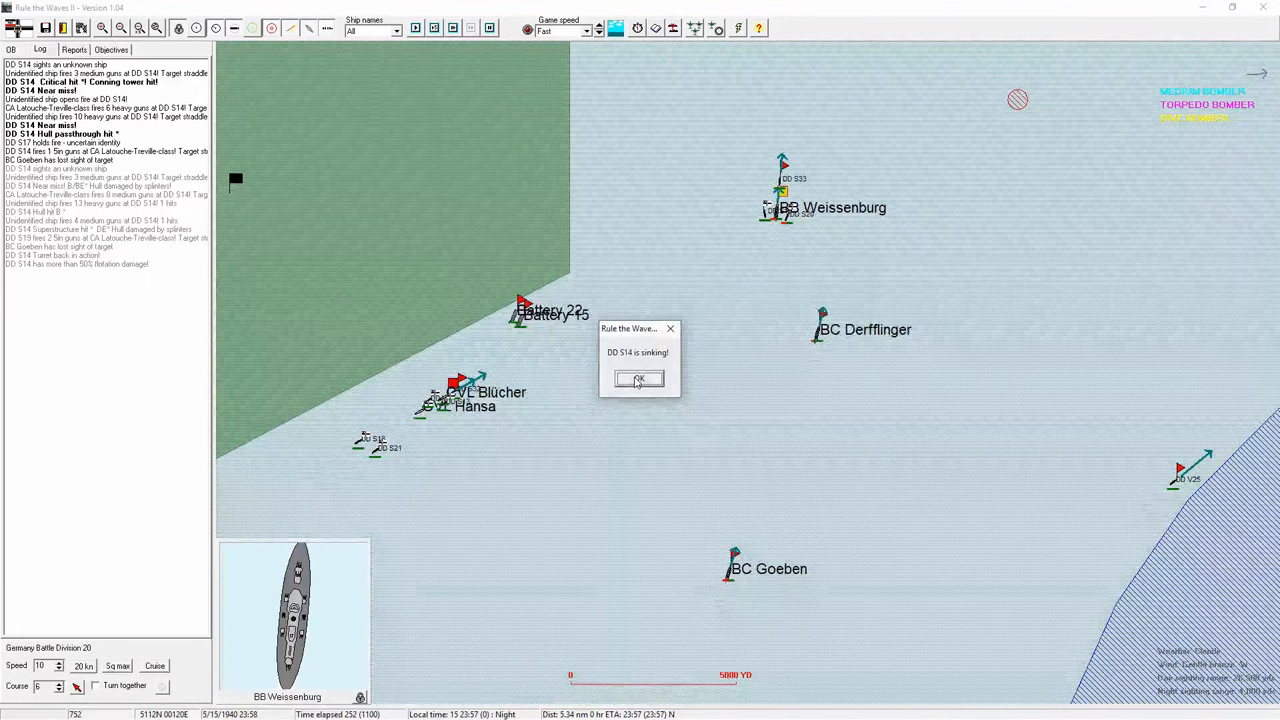
- Acknowledge DD S14 is sinking and step the battle forward several minutes
left_click(638, 381)
scroll(640, 400, "down", 5)
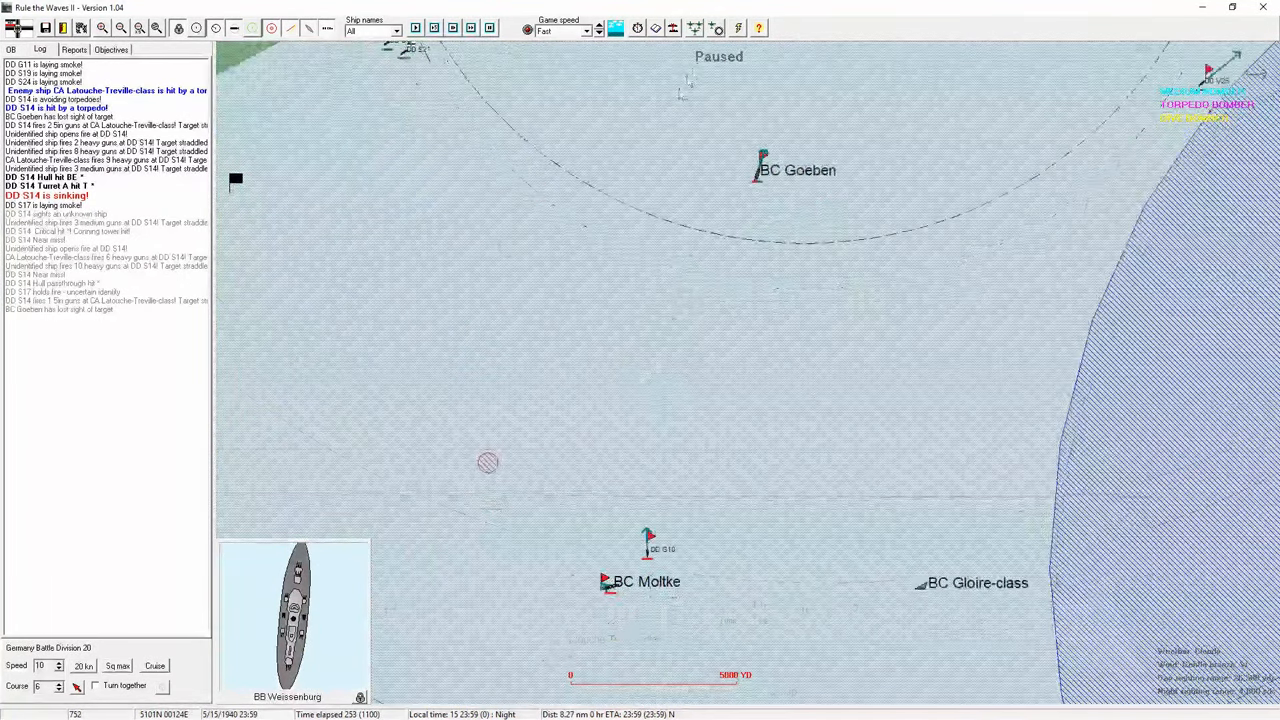
scroll(644, 222, "down", 2)
scroll(644, 222, "up", 2)
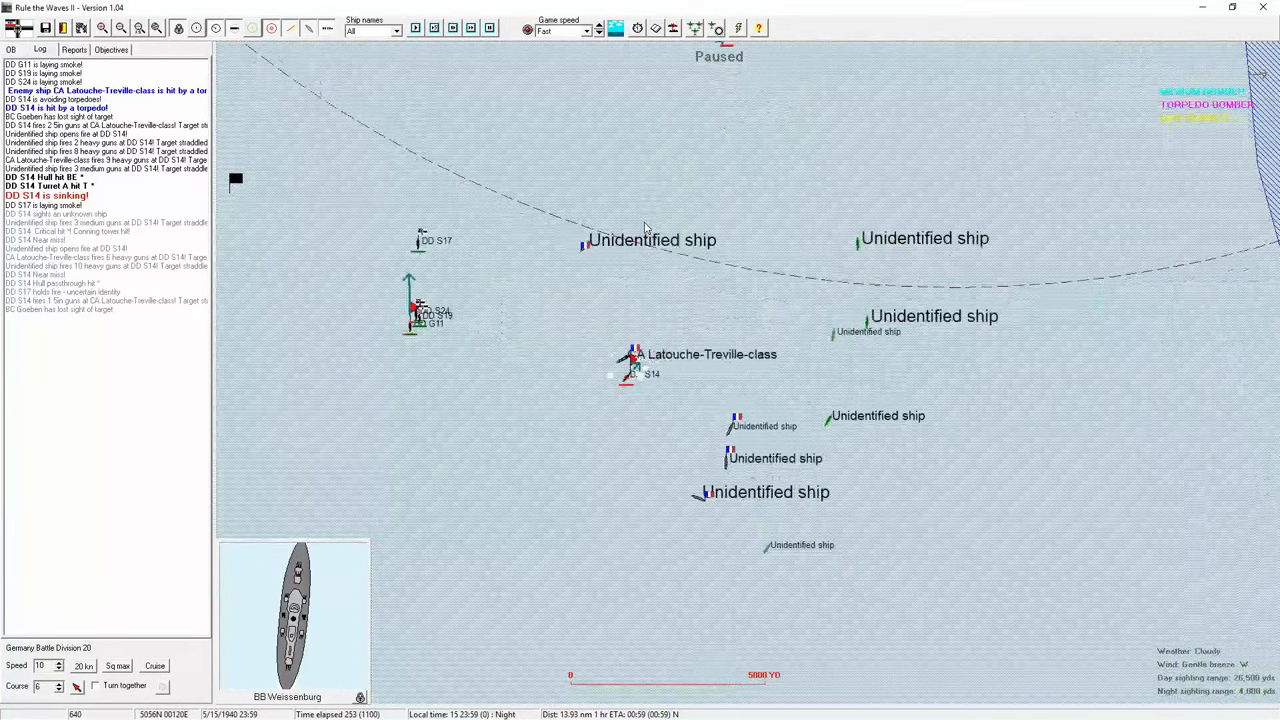
key("space")
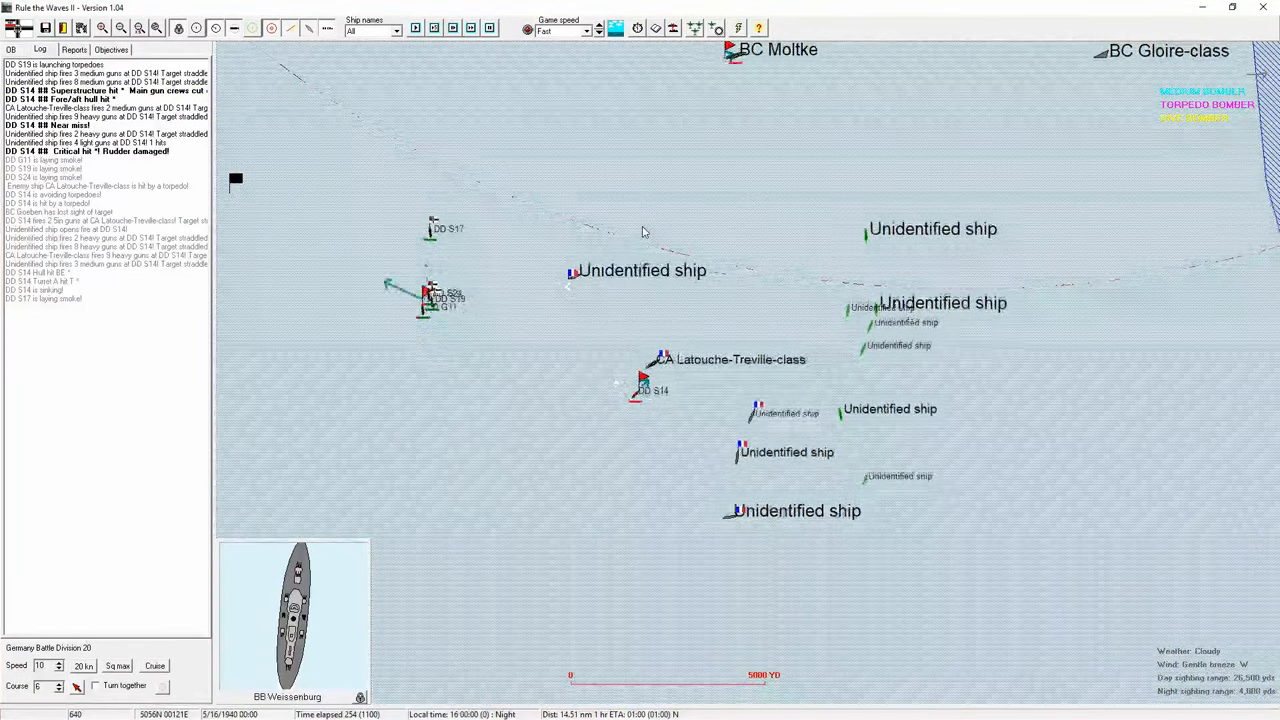
key("space")
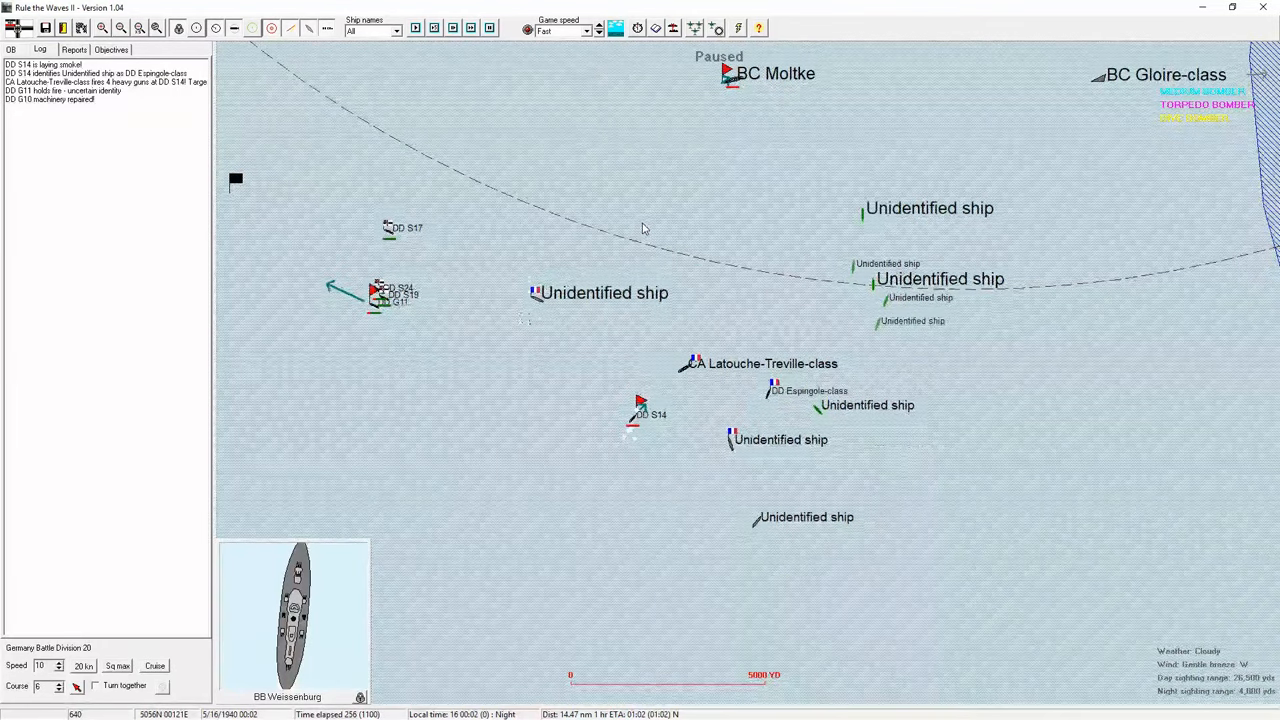
key("space")
scroll(644, 227, "down", 1)
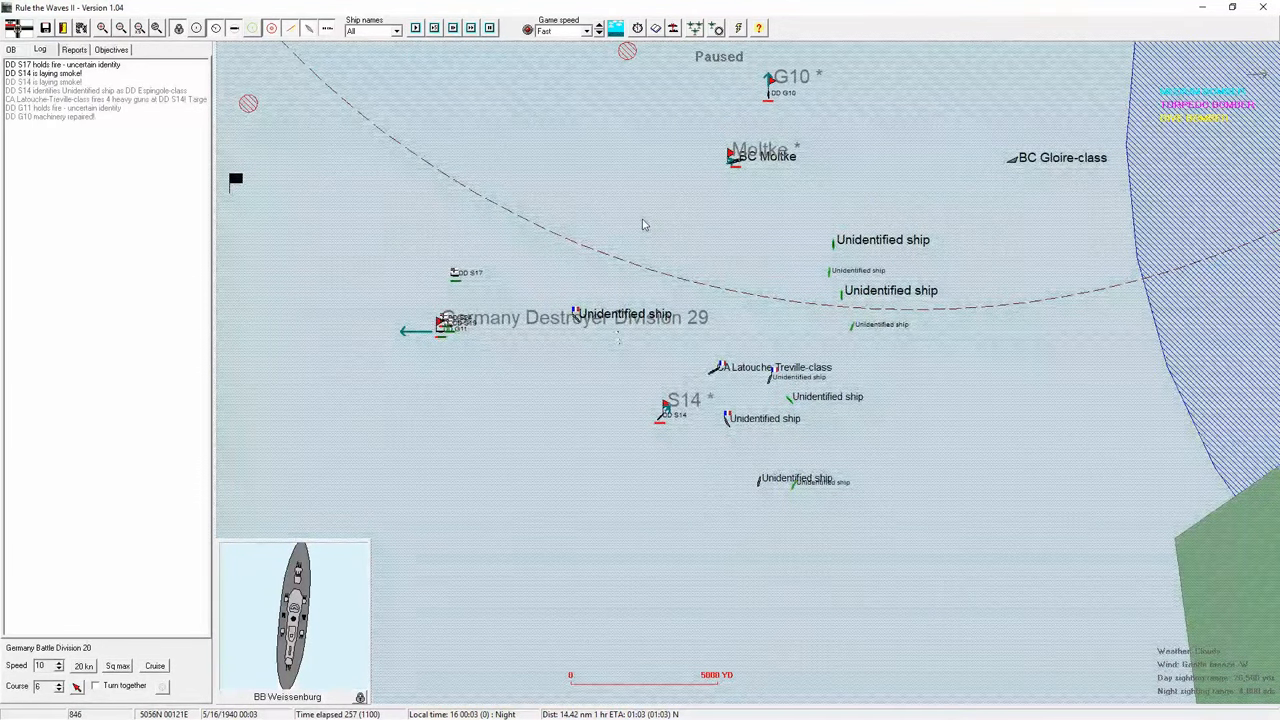
key("space")
key("space")
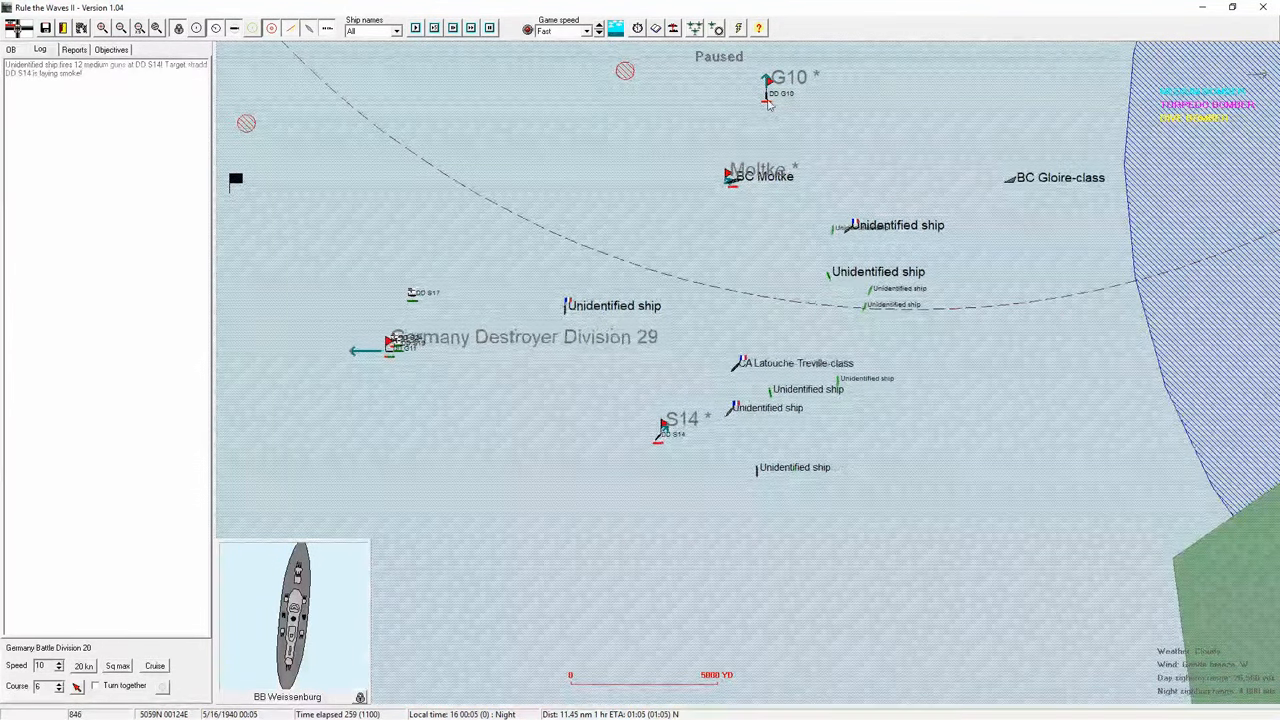
key("space")
key("space")
key("space")
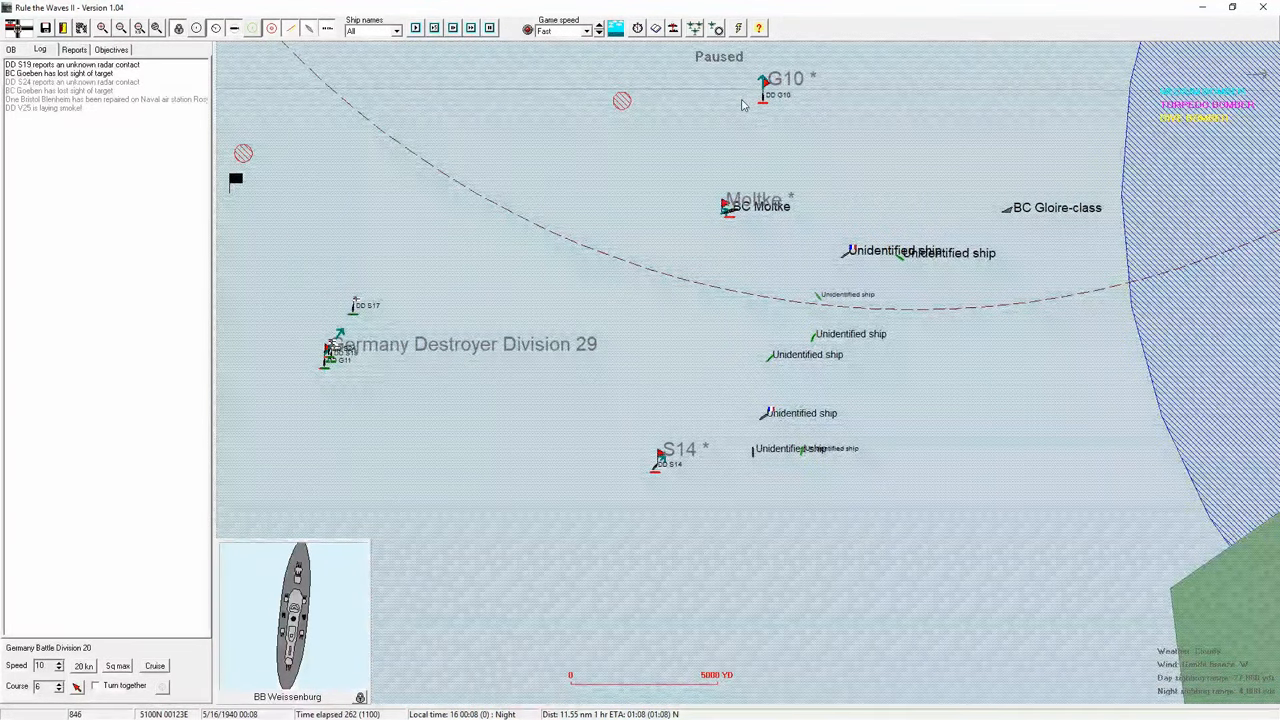
key("space")
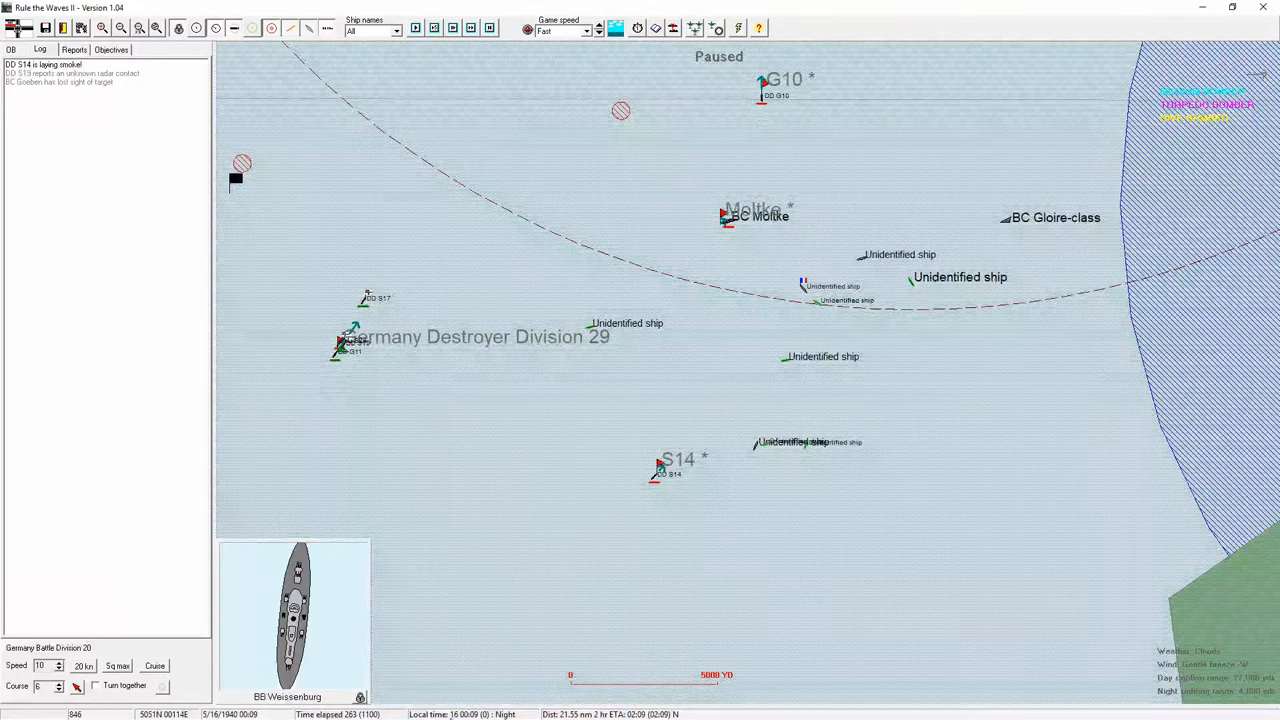
- Dismiss the BB Weissenburg notice, resume, and acknowledge that BC Moltke has sunk
left_click(637, 28)
left_click(639, 393)
left_click(470, 28)
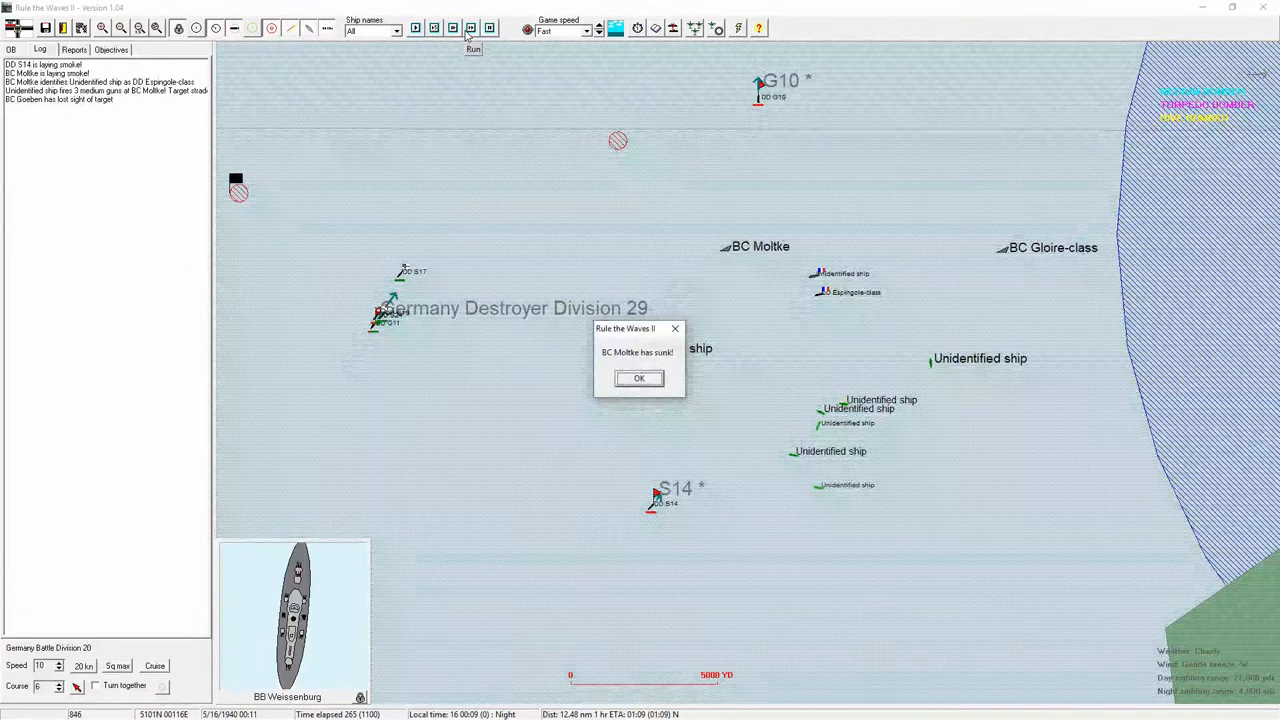
left_click(639, 379)
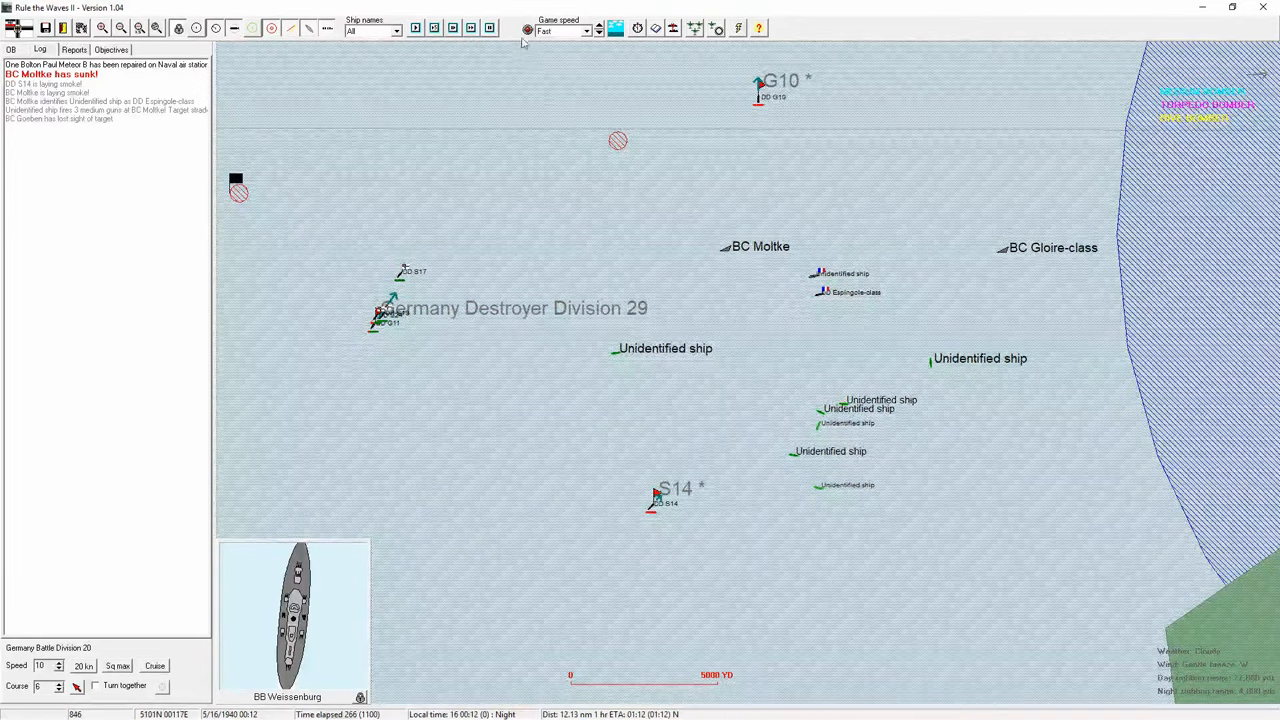
- Run on, acknowledge that DD S14 has sunk, and continue the battle toward 00:37
left_click(471, 28)
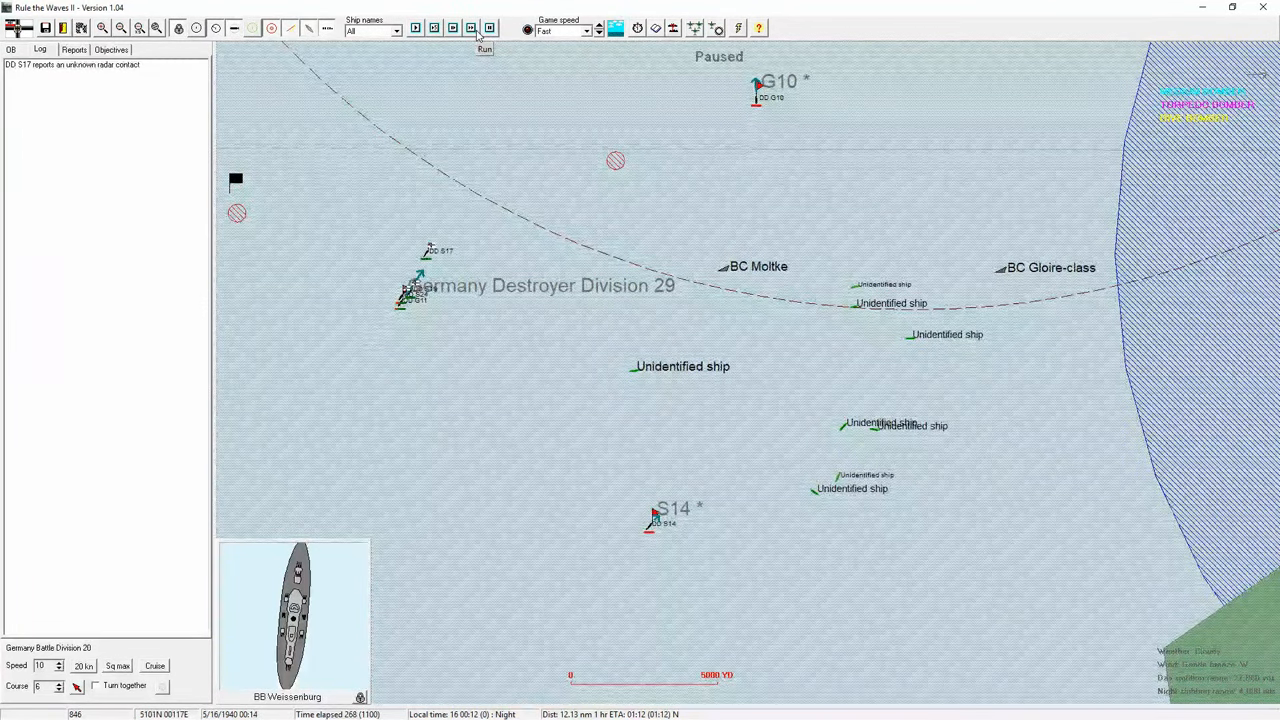
left_click(471, 28)
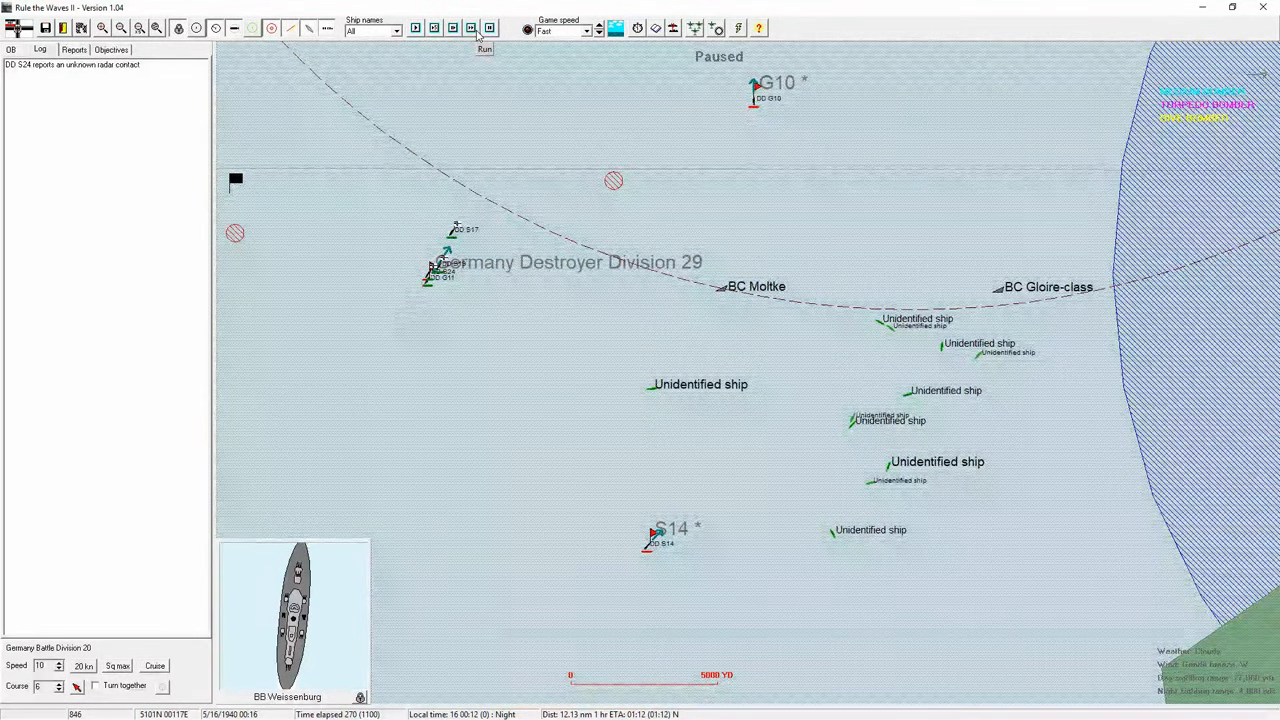
left_click(478, 30)
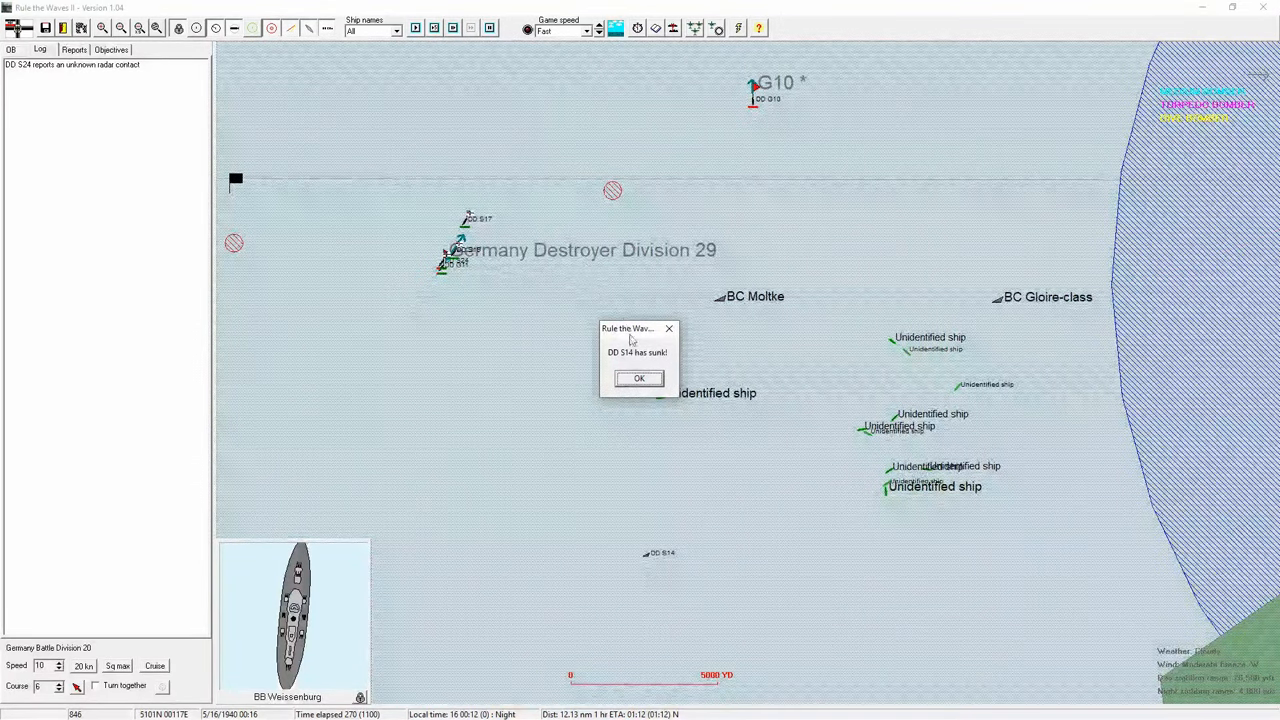
left_click(639, 379)
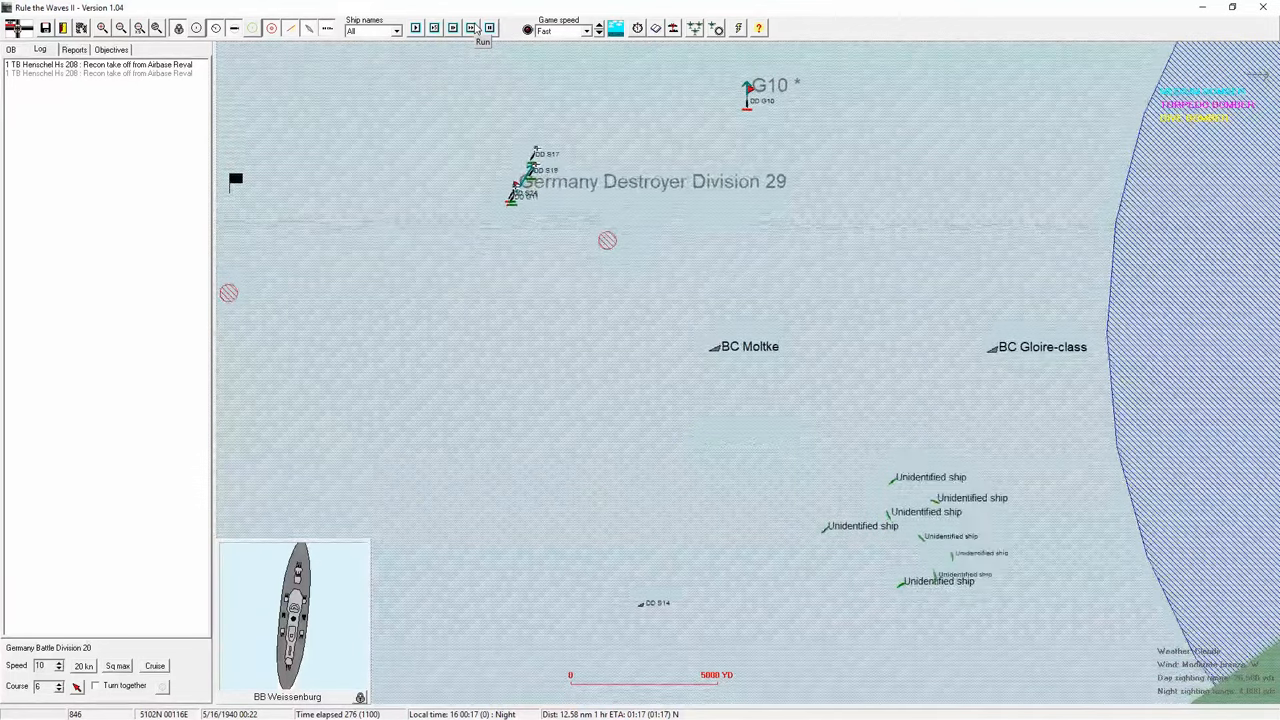
left_click(489, 28)
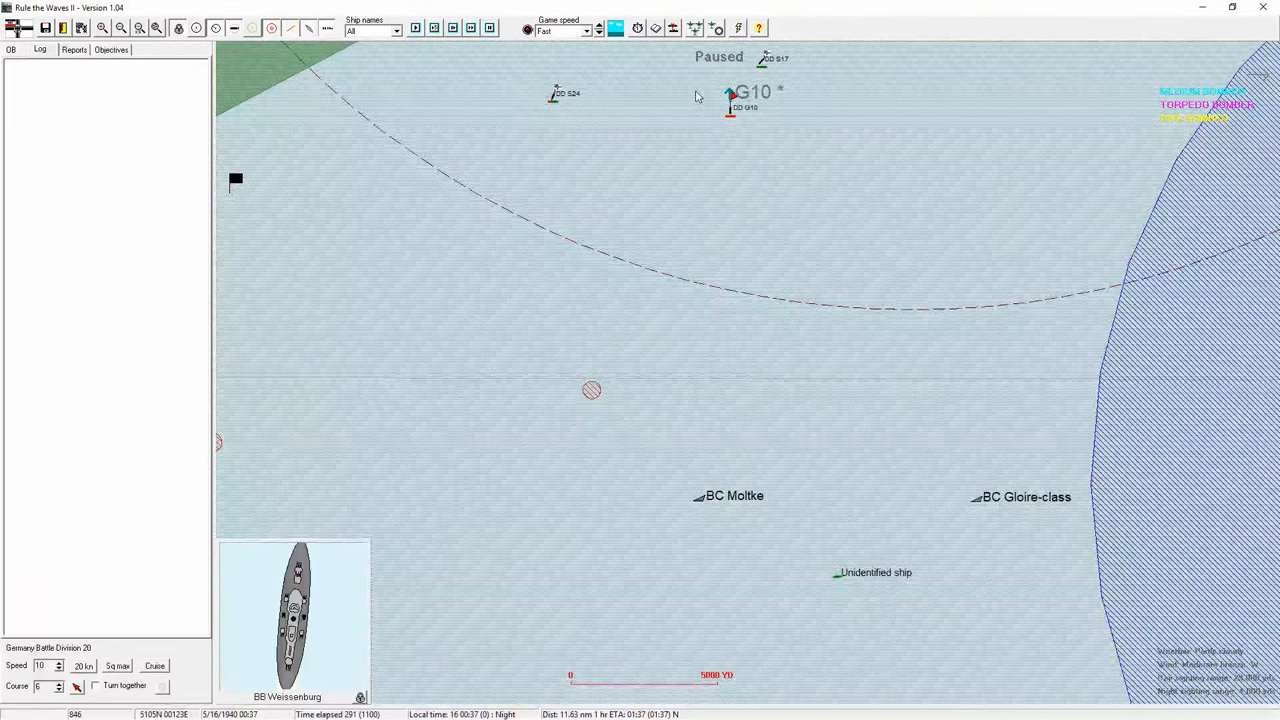
scroll(685, 384, "down", 2)
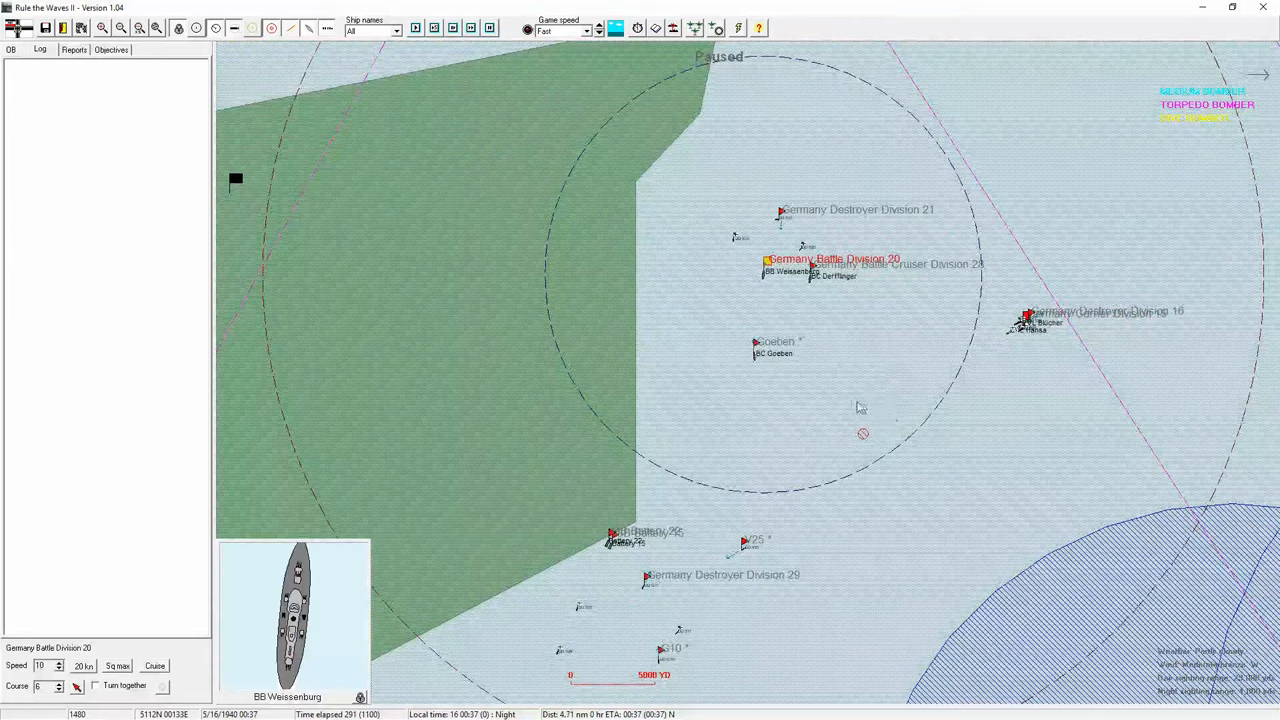
scroll(700, 430, "down", 1)
scroll(716, 477, "down", 1)
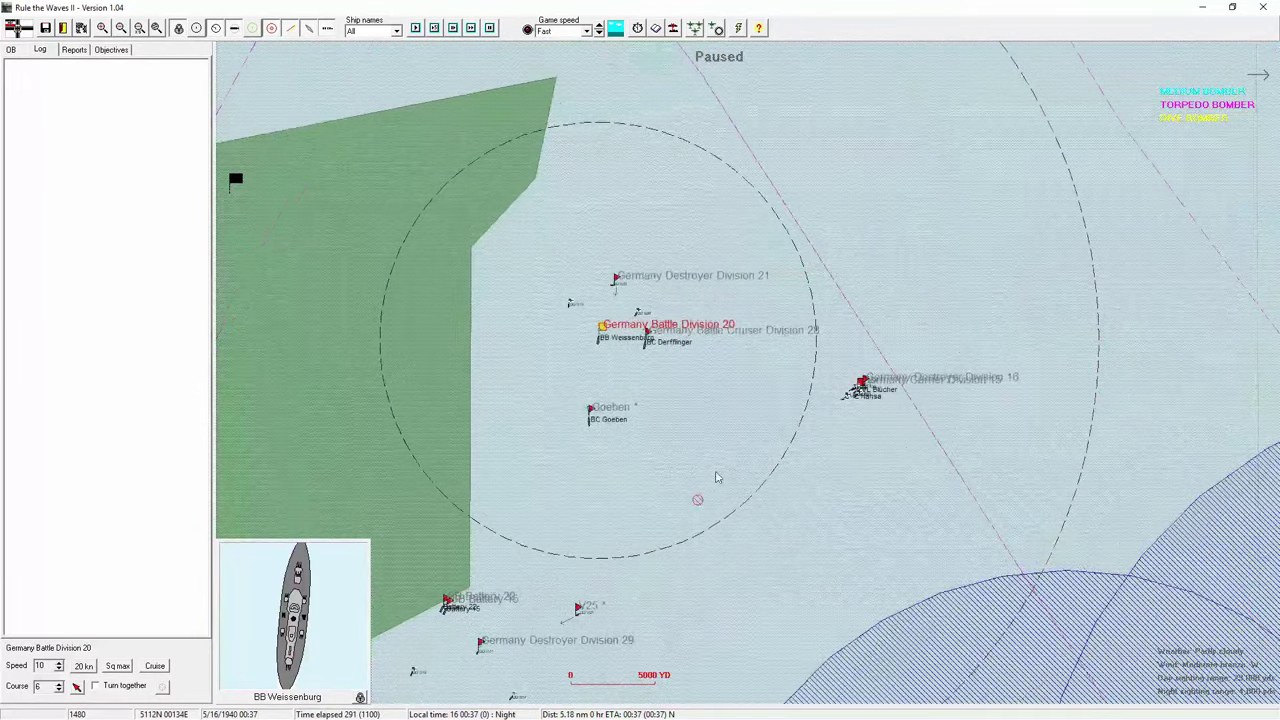
- Check the carrier division and Battle Division 20, then set game speed to Ultra fast
left_click(862, 383)
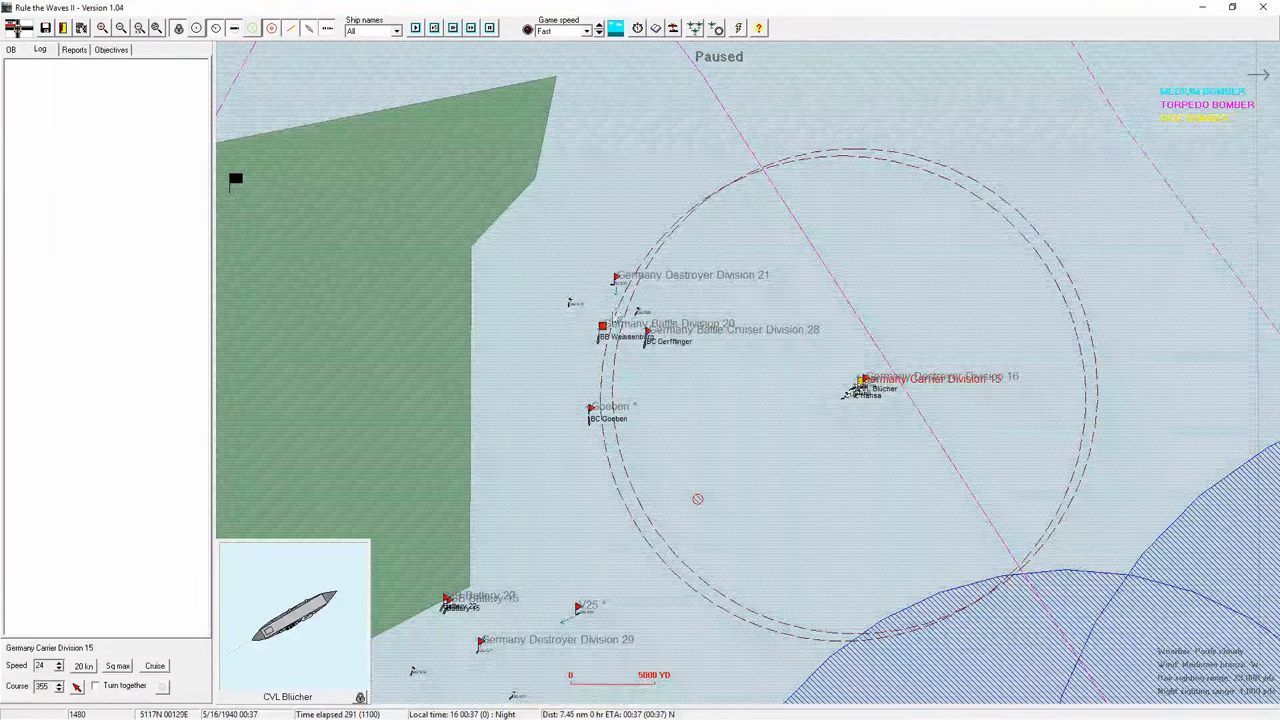
left_click(603, 326)
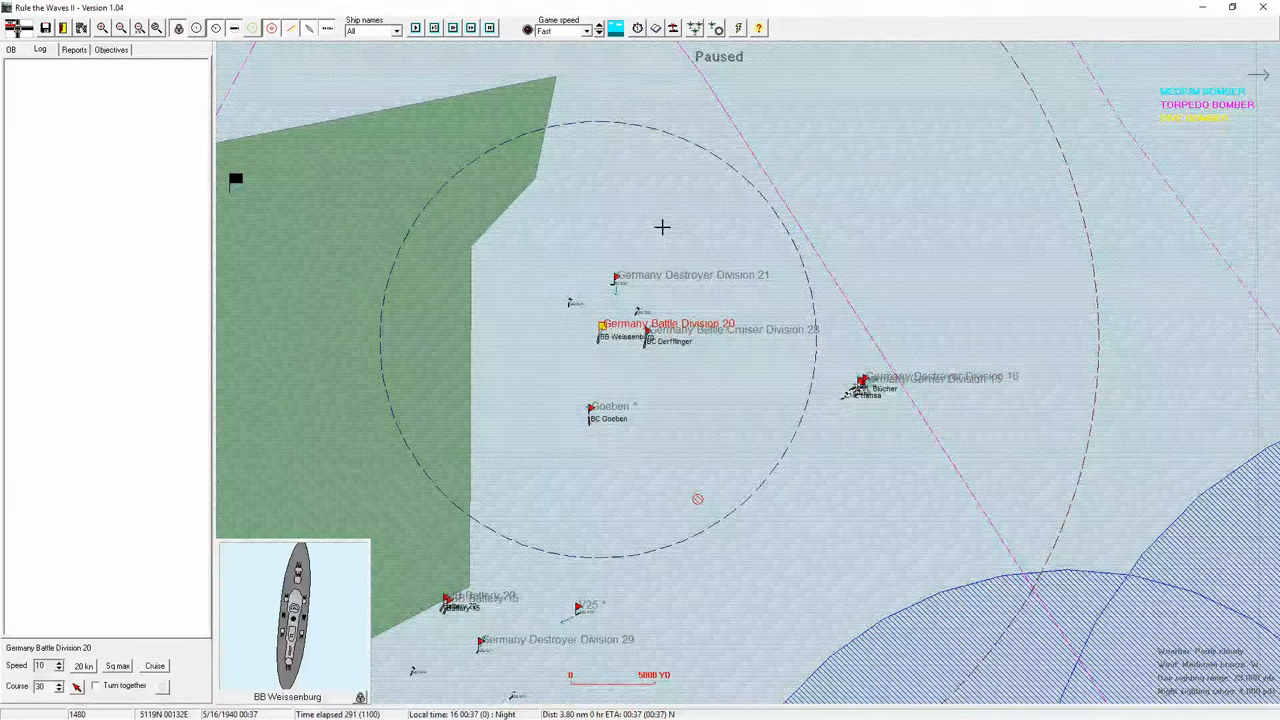
left_click(586, 30)
left_click(557, 100)
- Review BC Goeben's detailed status and run the battle on to 01:11
double_click(592, 414)
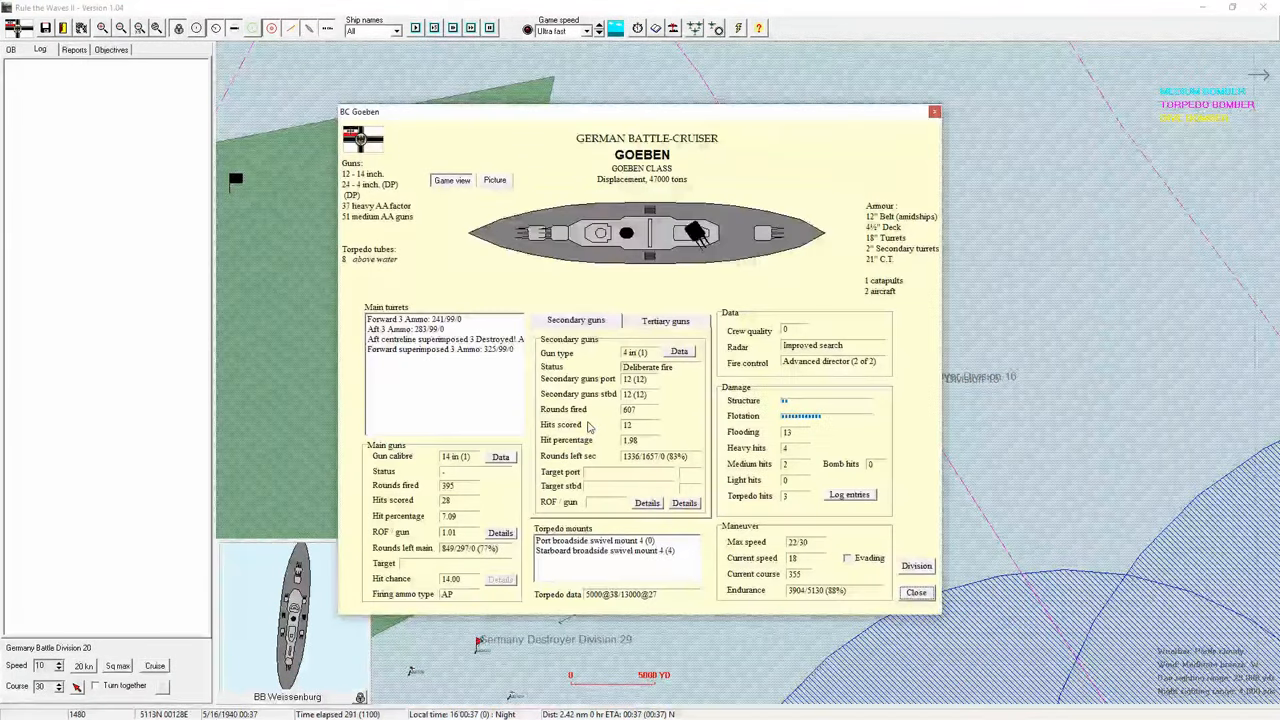
left_click(917, 594)
left_click(472, 28)
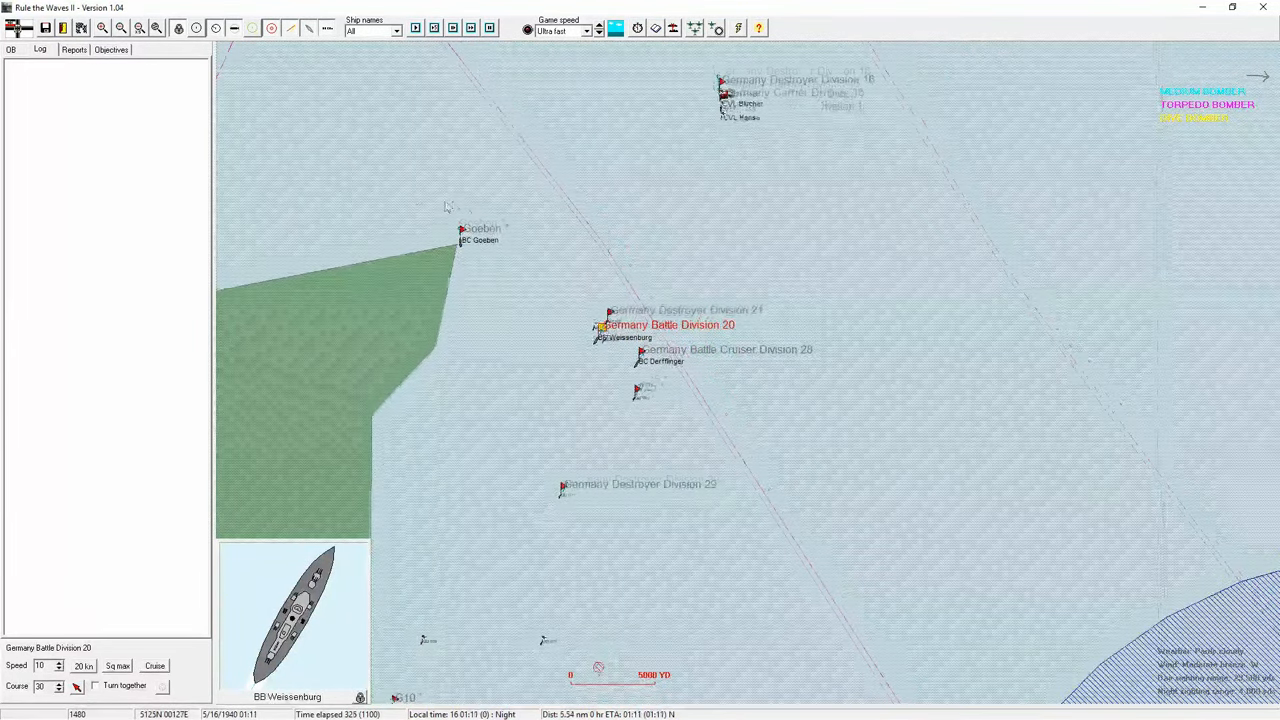
scroll(470, 165, "down", 1)
scroll(468, 158, "down", 1)
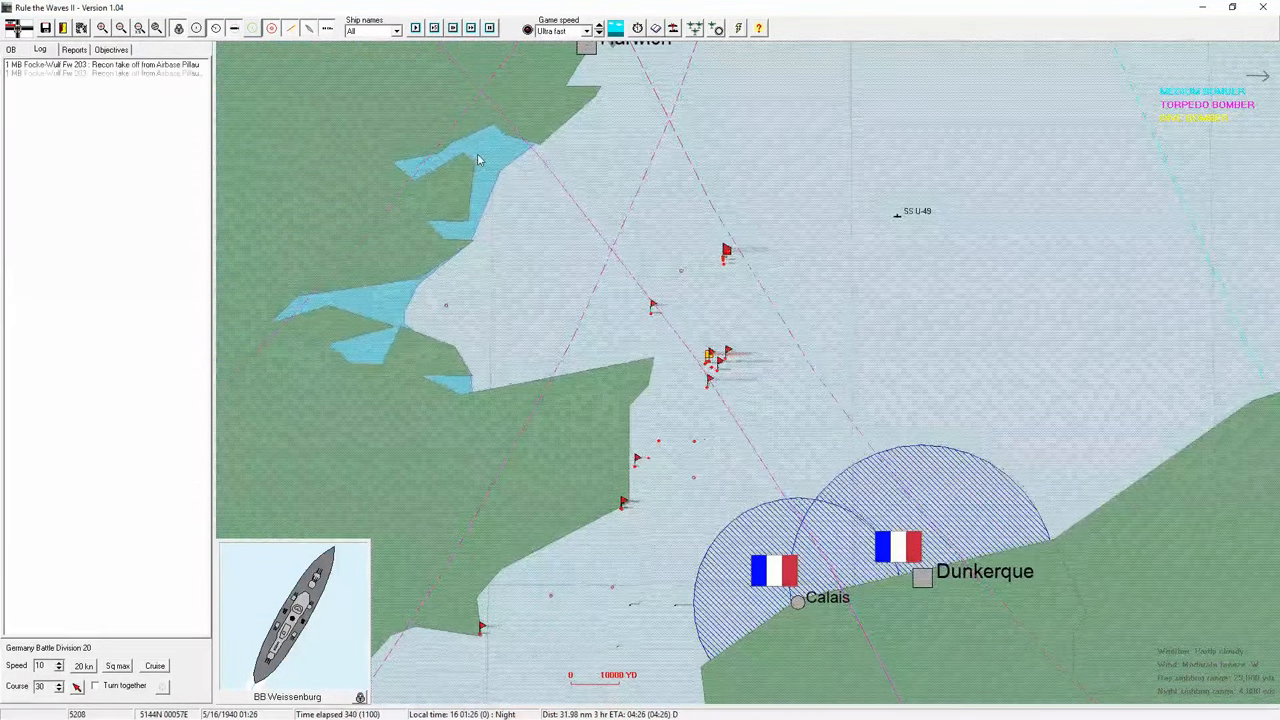
- Select Carrier Division 15, resume, and approve floatplane launches from BB Weissenburg and BC Derfflinger
left_click(715, 225)
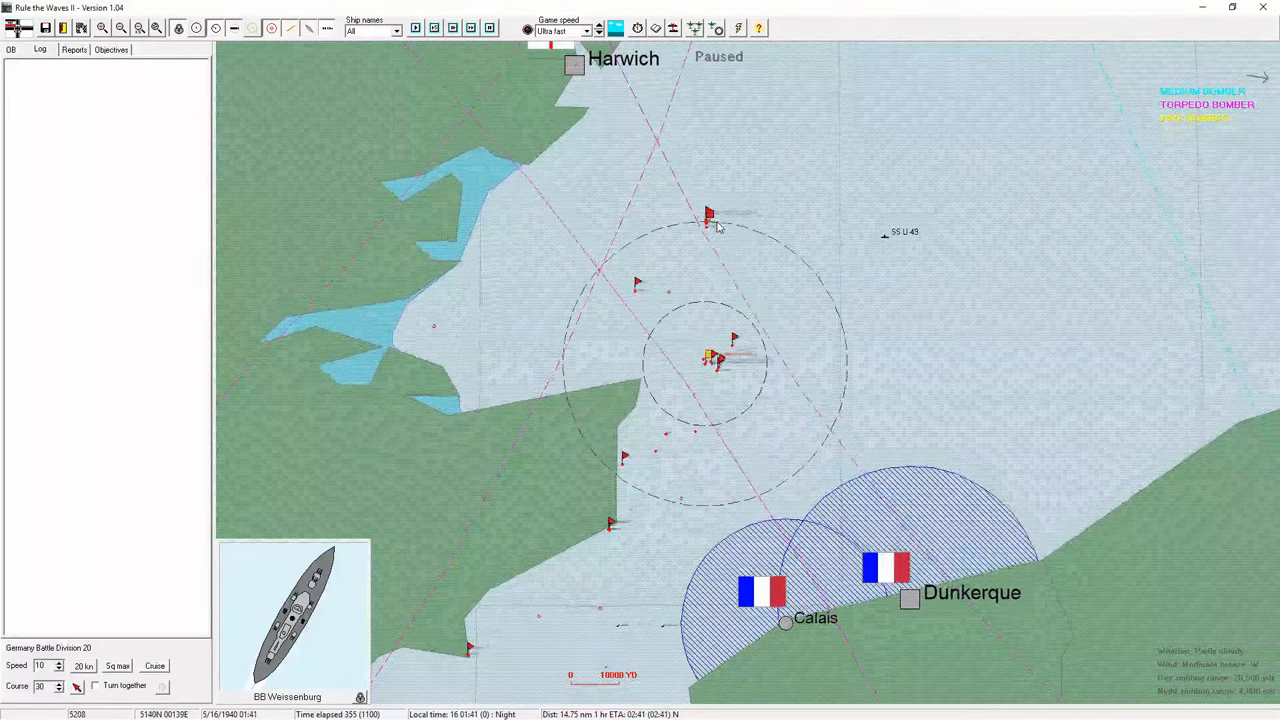
left_click(714, 221)
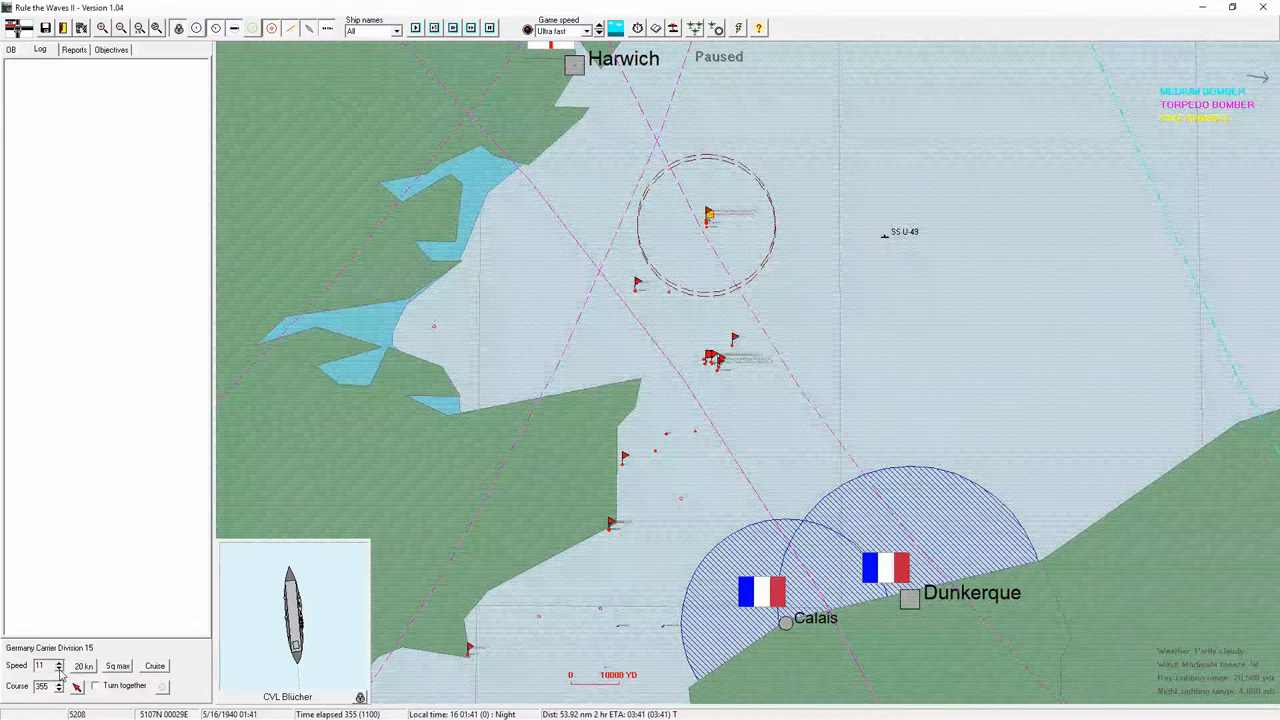
left_click(471, 28)
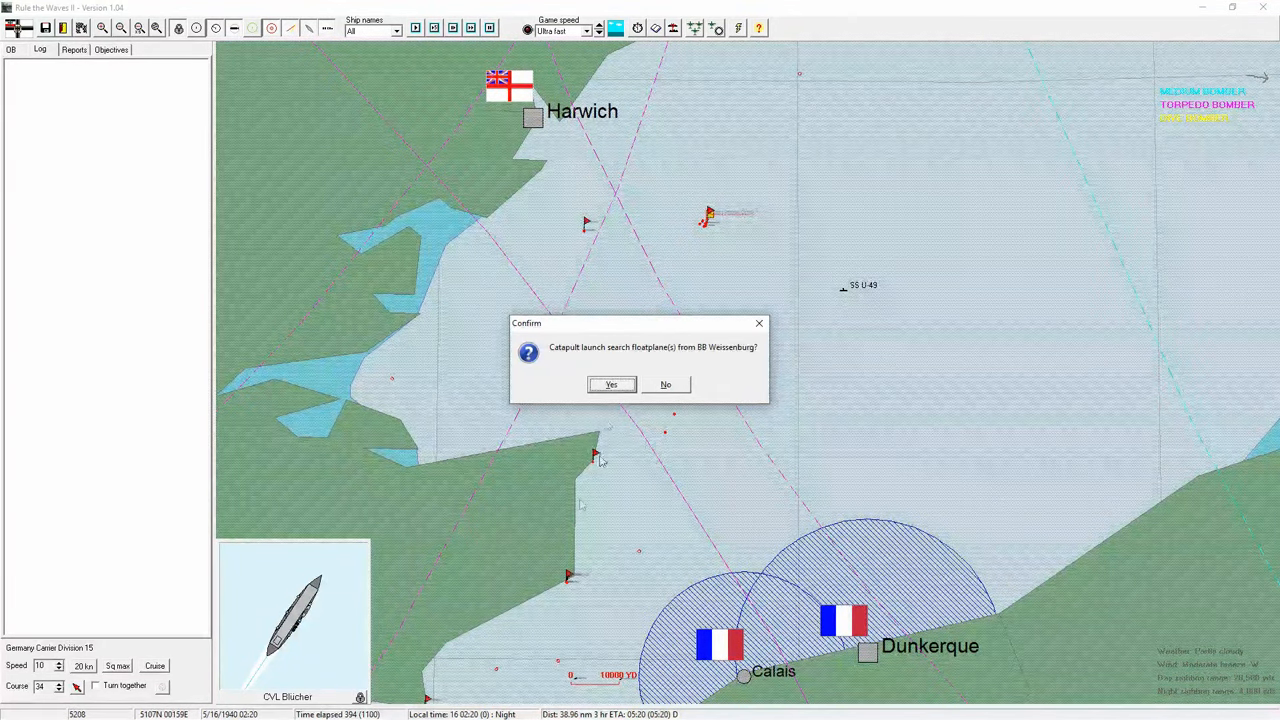
left_click(611, 385)
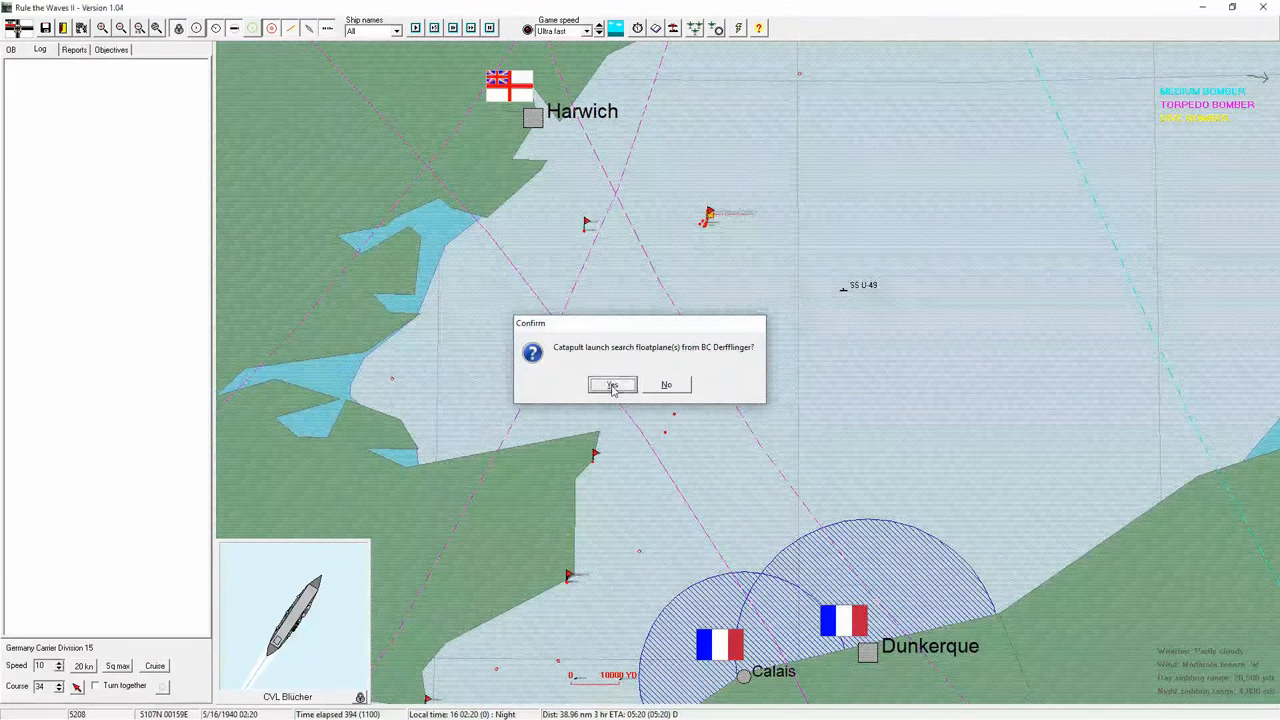
left_click(613, 388)
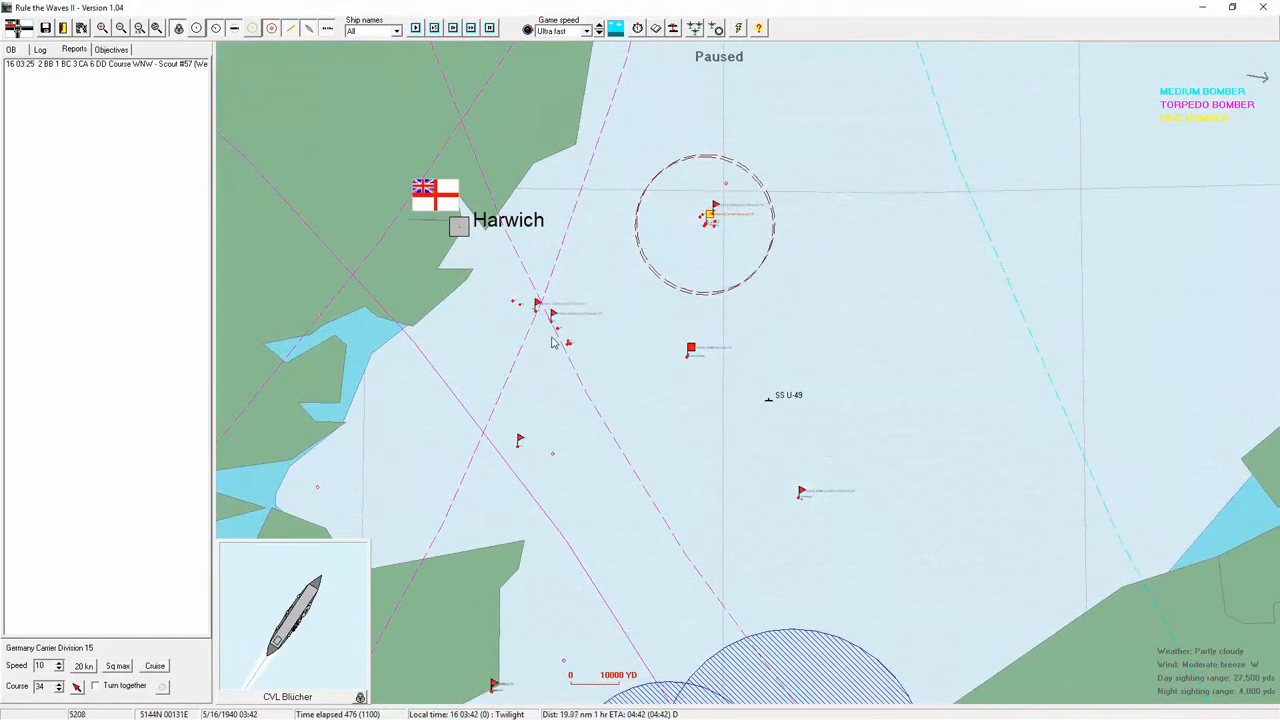
- Order Destroyer Division 29 to follow Battle Division 20 in the Support role
double_click(553, 315)
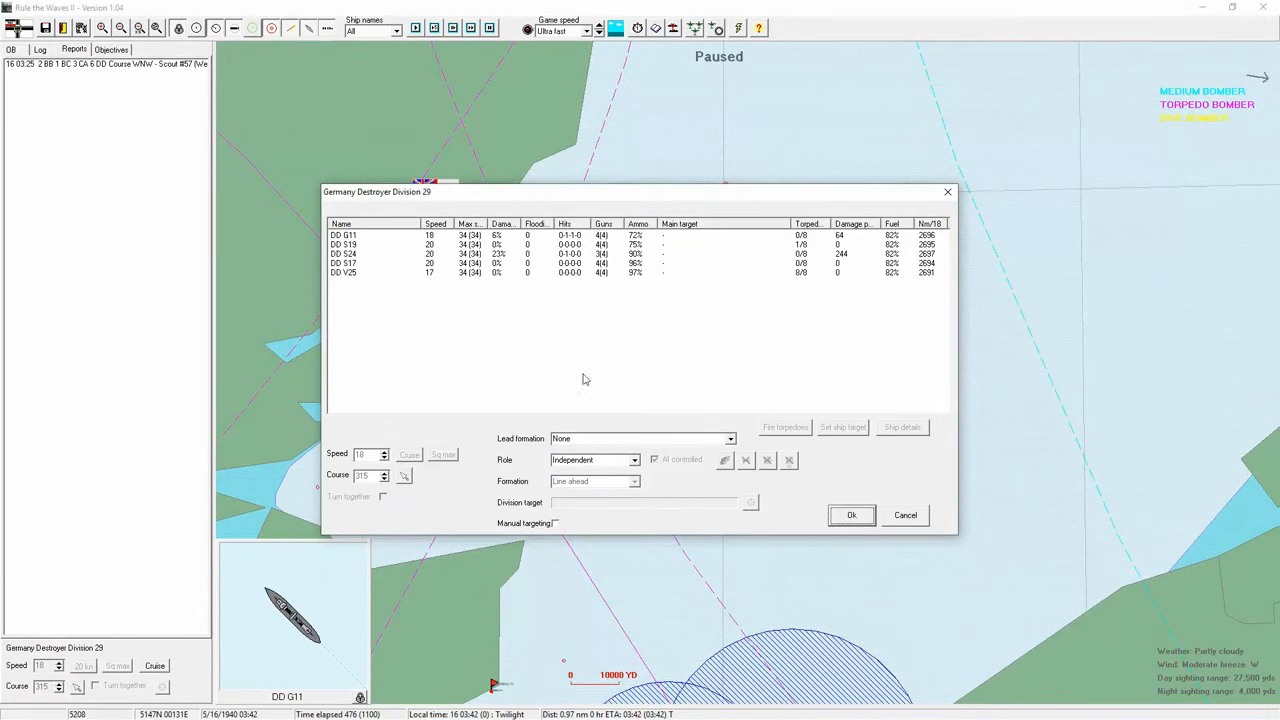
left_click(730, 441)
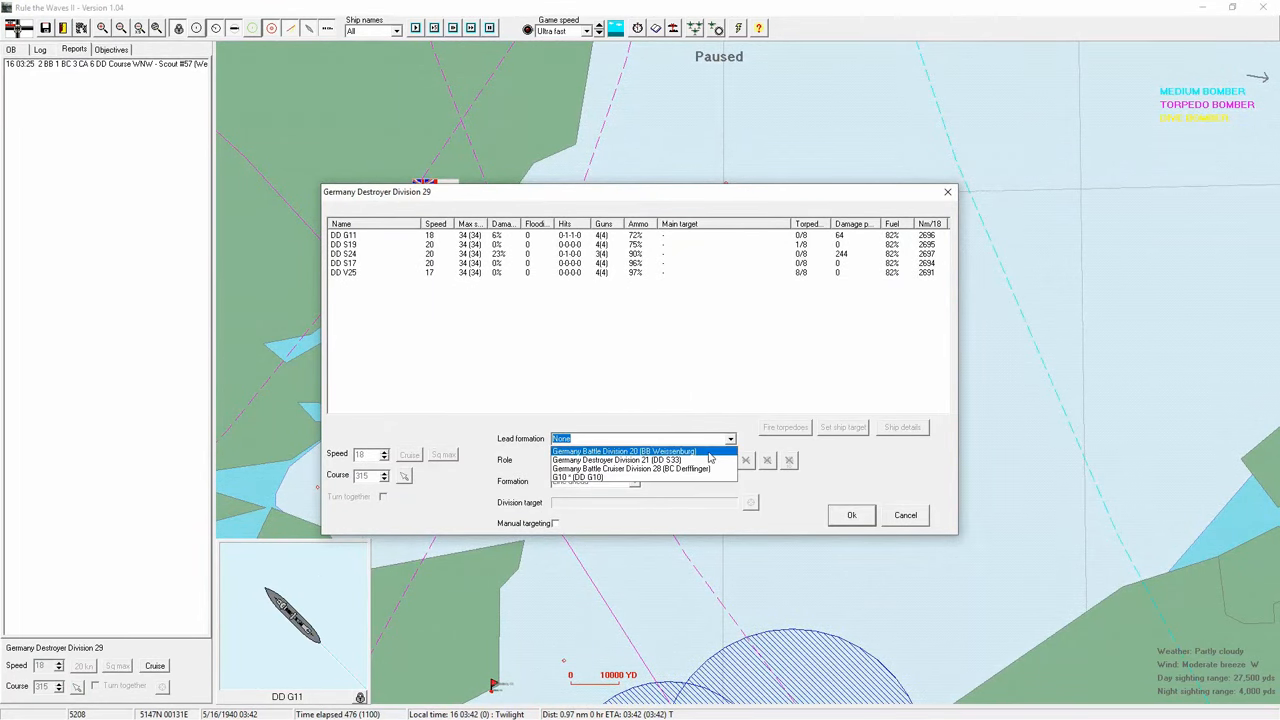
left_click(710, 451)
left_click(634, 460)
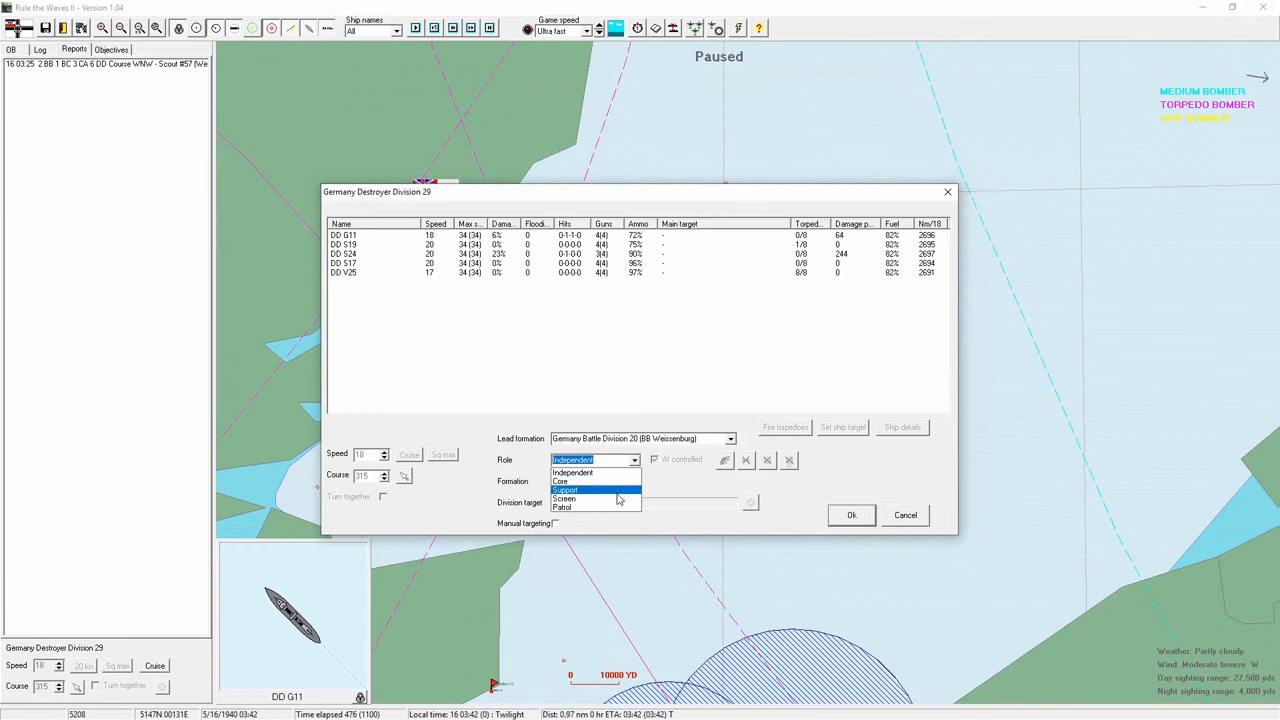
left_click(600, 490)
left_click(851, 515)
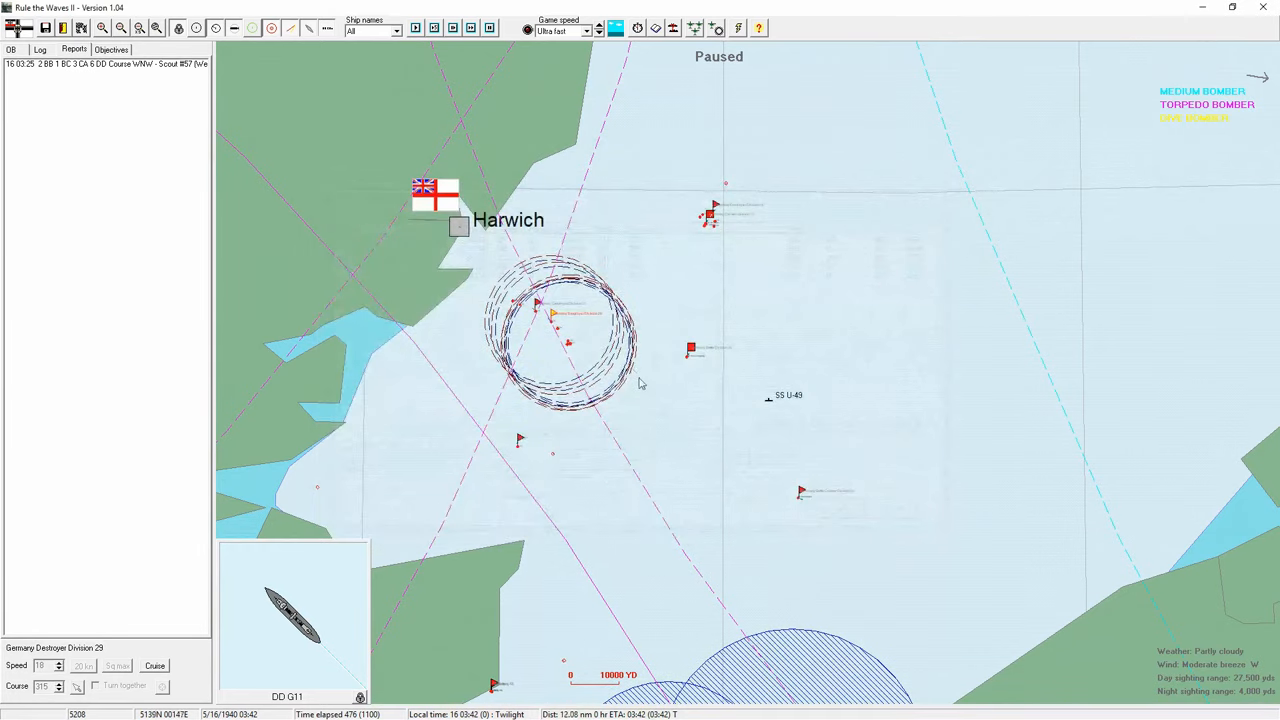
- Order Destroyer Division 21 to follow Battle Cruiser Division 28 in the Support role
double_click(538, 305)
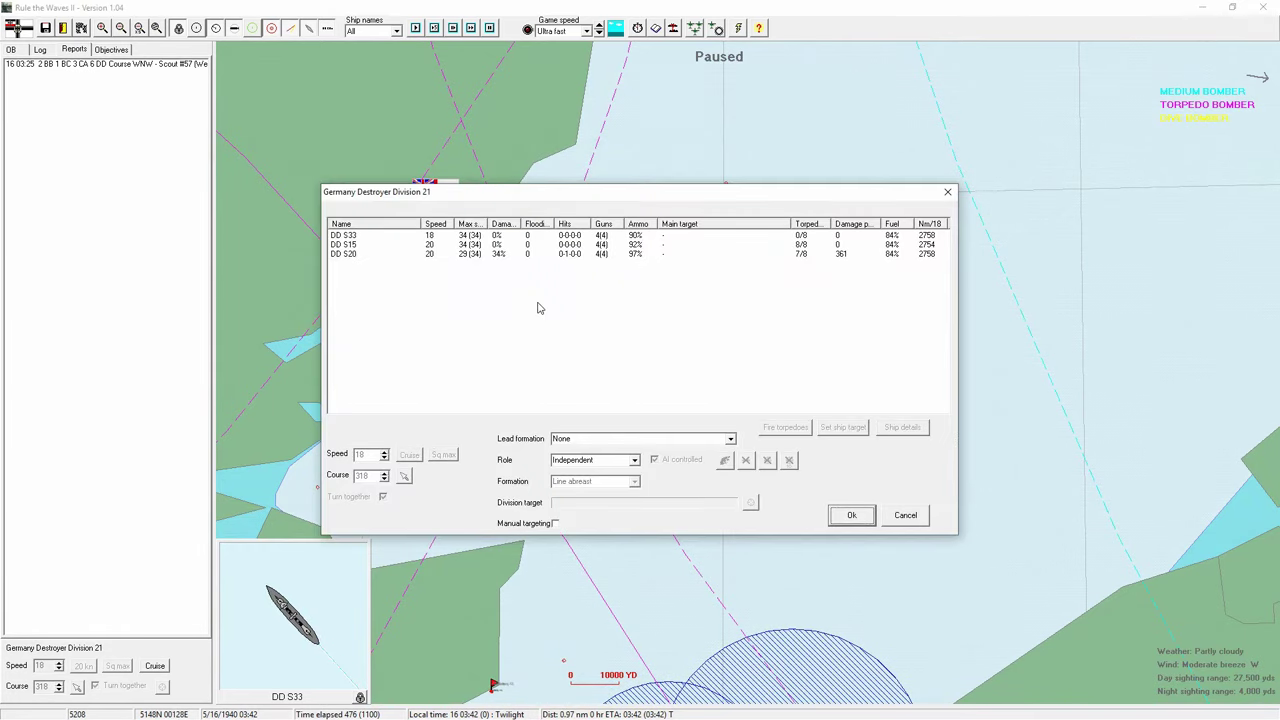
left_click(731, 439)
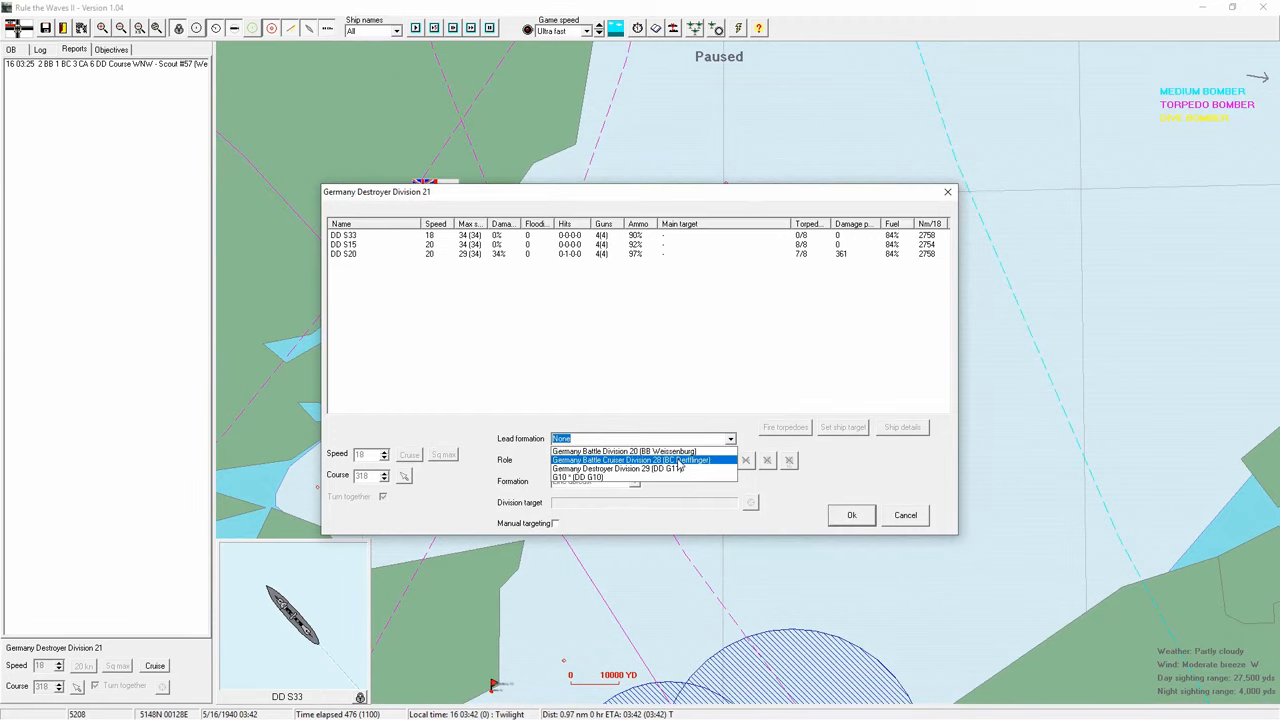
left_click(682, 461)
left_click(634, 460)
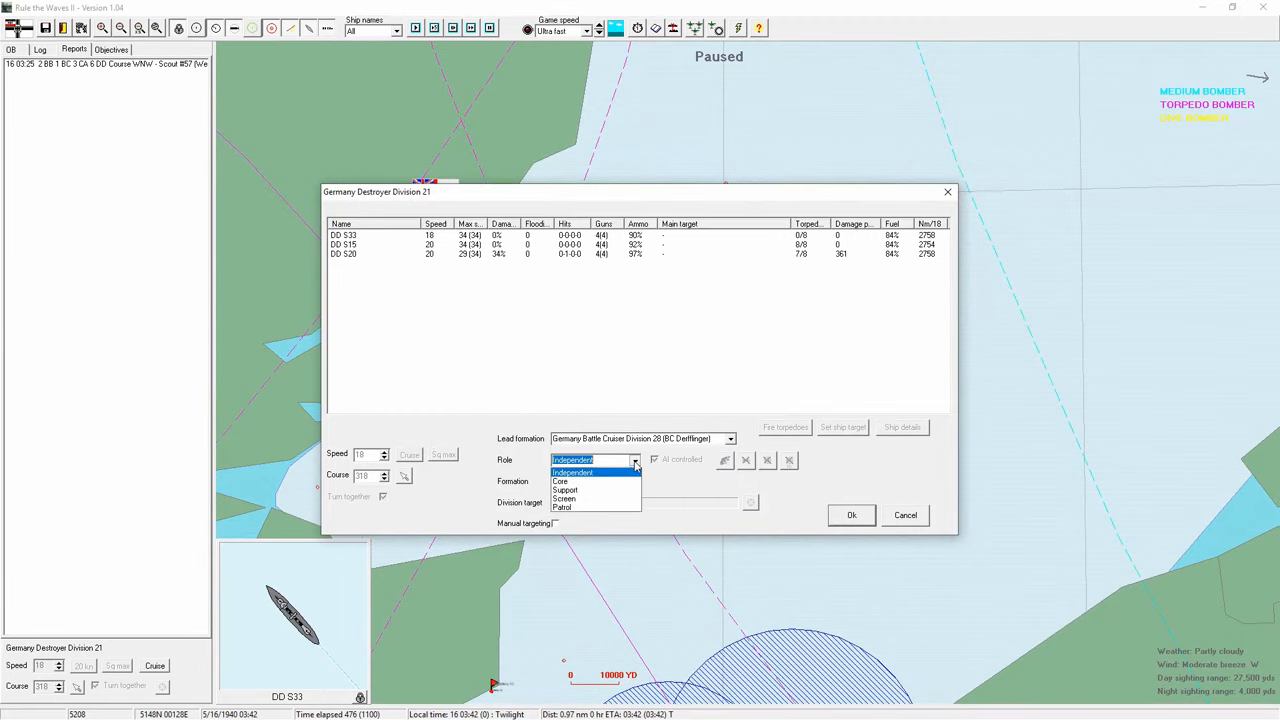
left_click(619, 492)
left_click(851, 515)
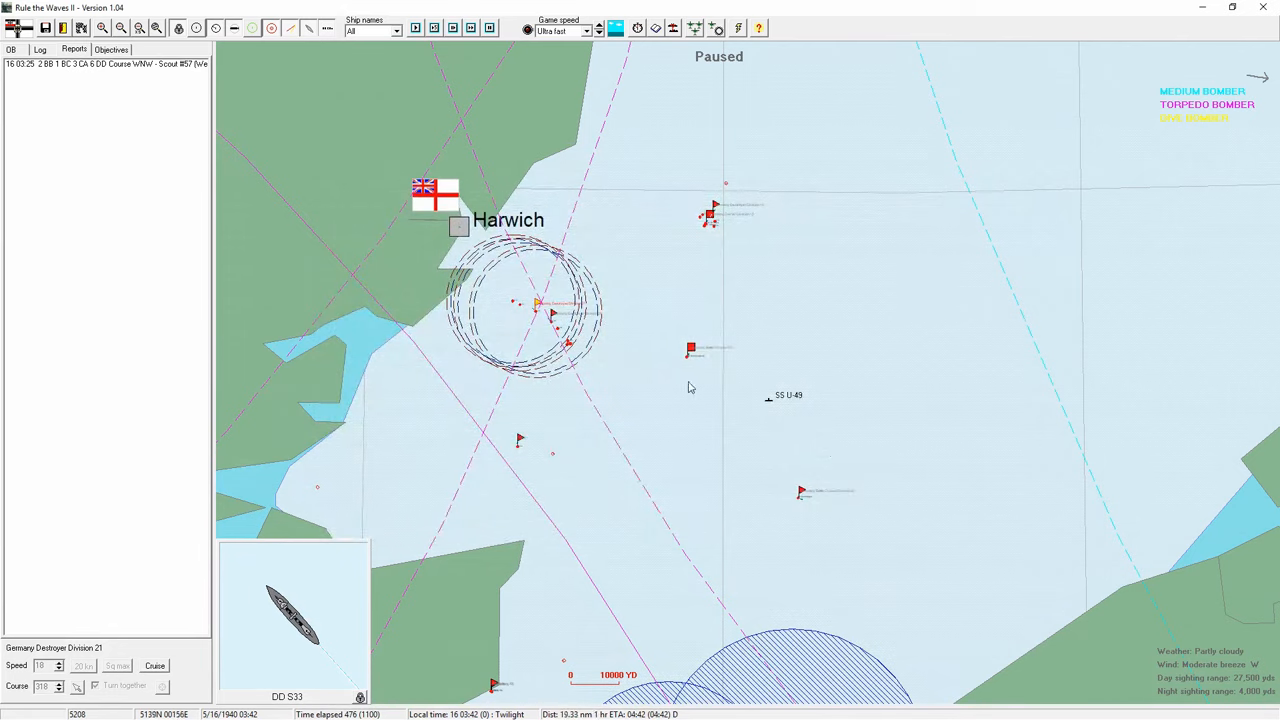
- Set Battle Cruiser Division 28 to follow Battle Division 20 and confirm its role
left_click(692, 349)
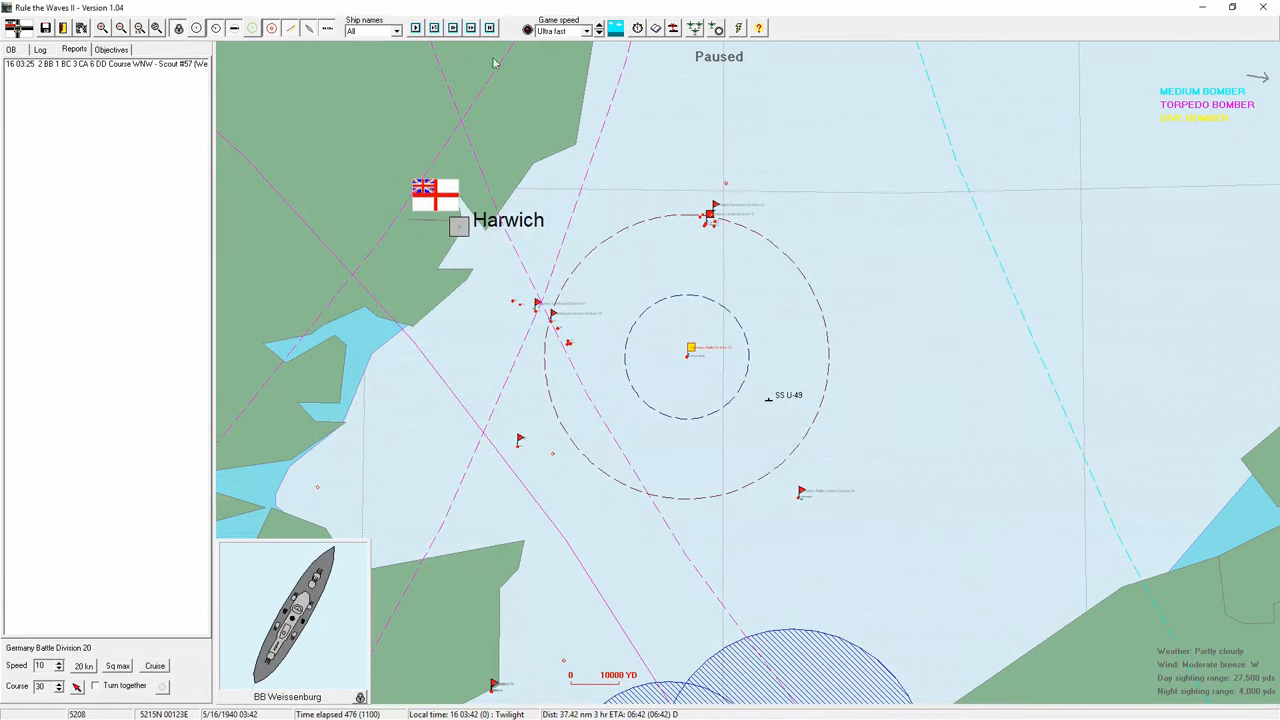
left_click(520, 441)
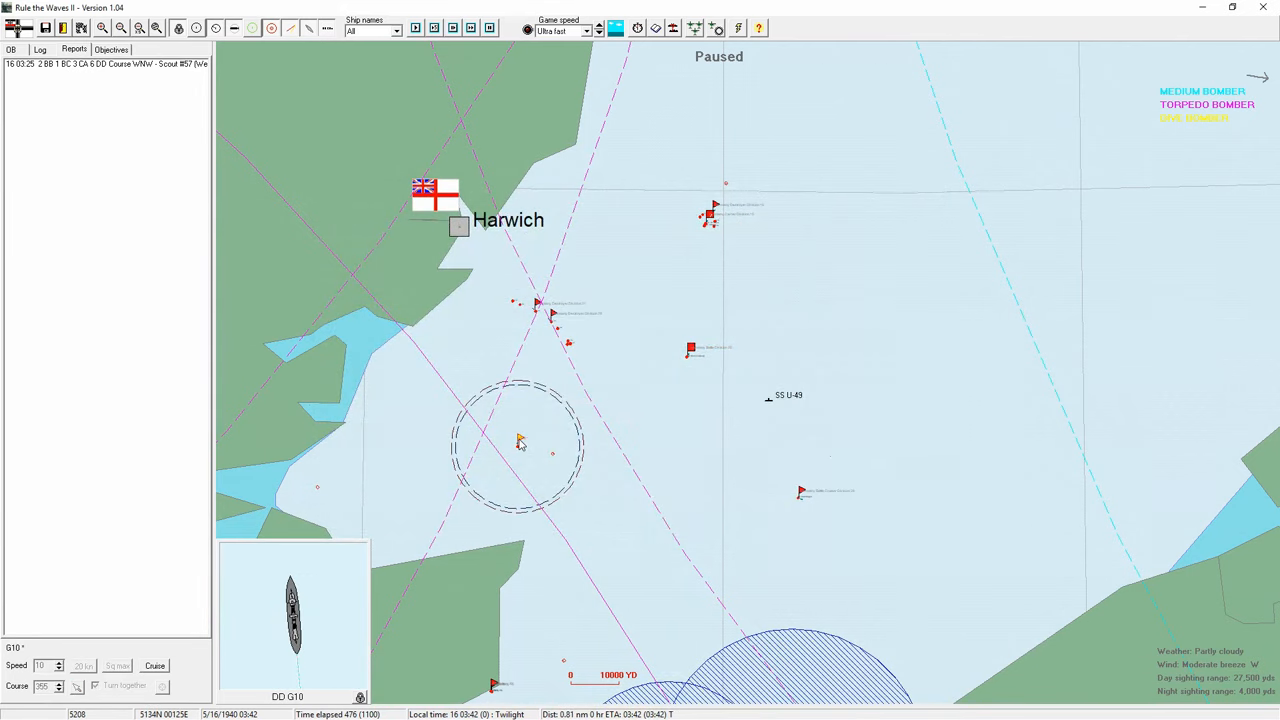
left_click(801, 492)
double_click(801, 492)
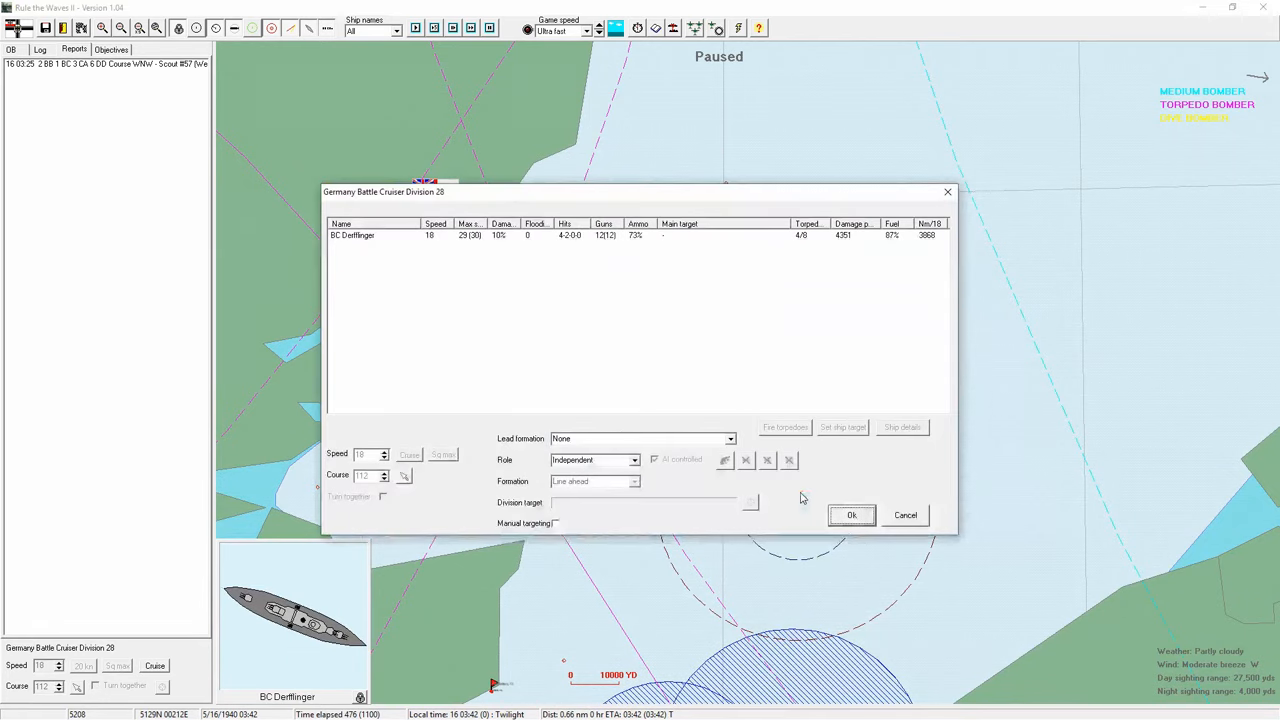
left_click(729, 439)
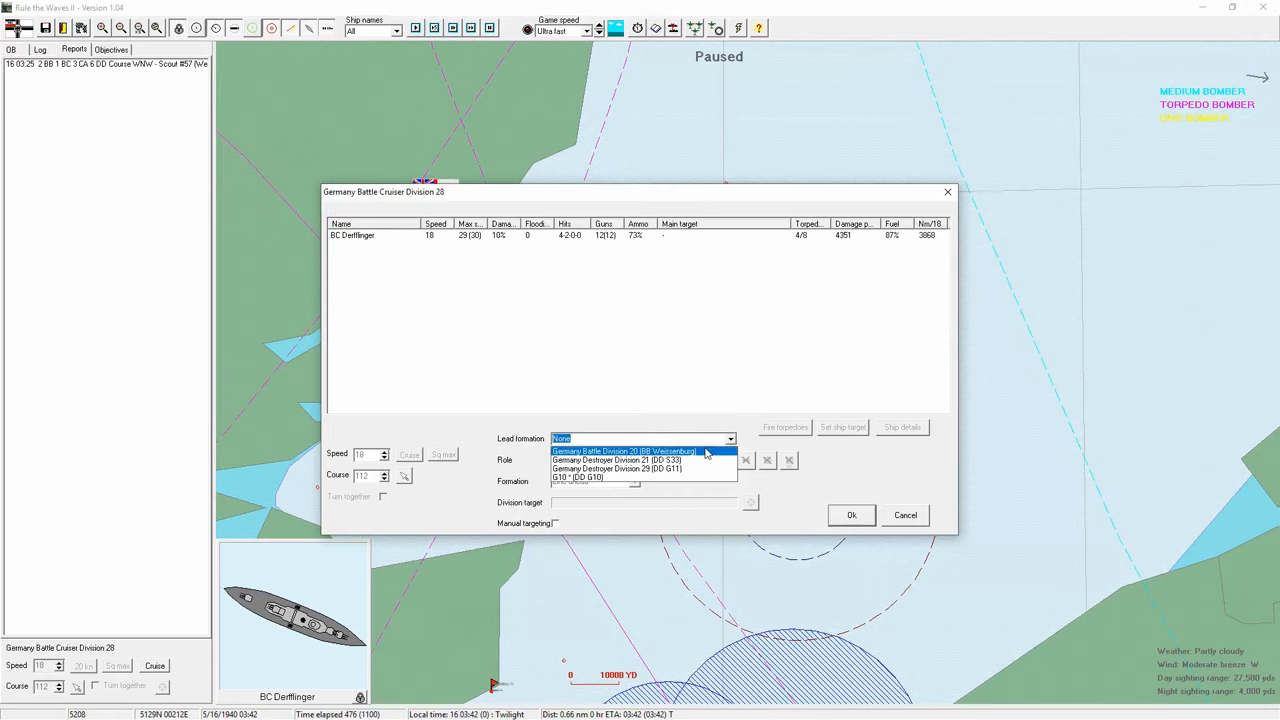
left_click(640, 448)
left_click(590, 480)
left_click(851, 515)
left_click(691, 349)
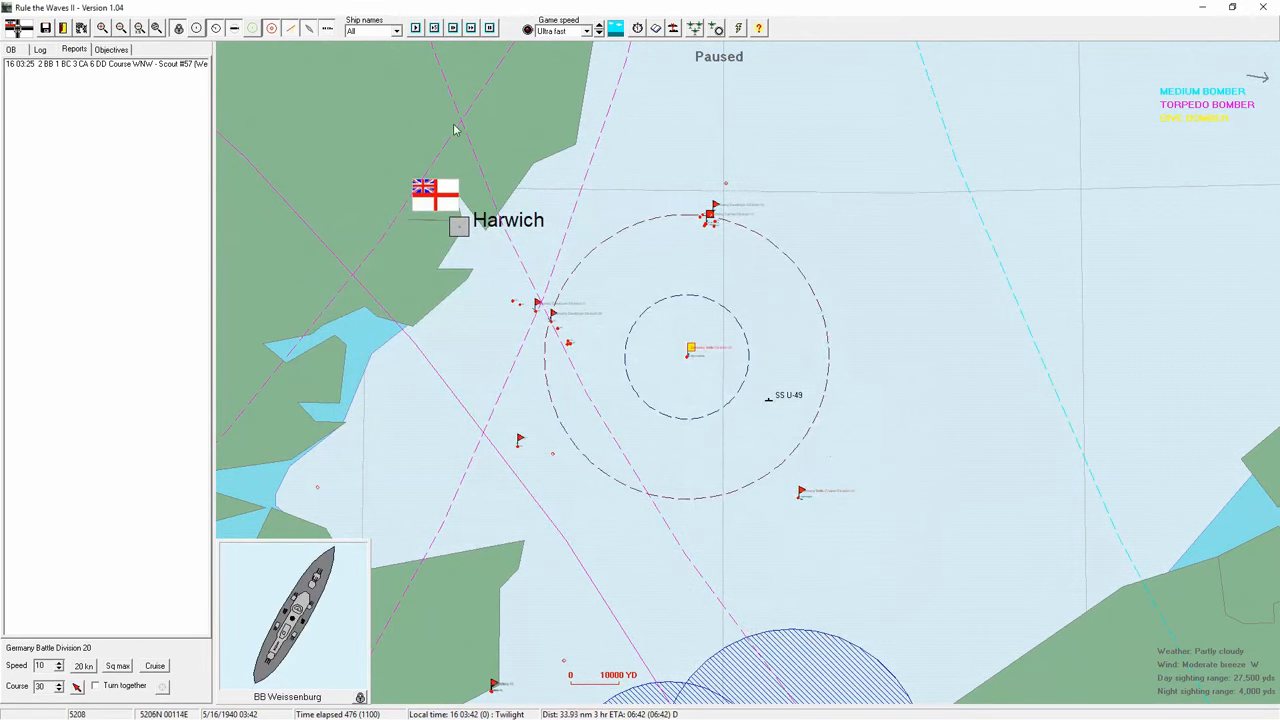
- Advance the battle clock step by step toward 04:48
left_click(471, 30)
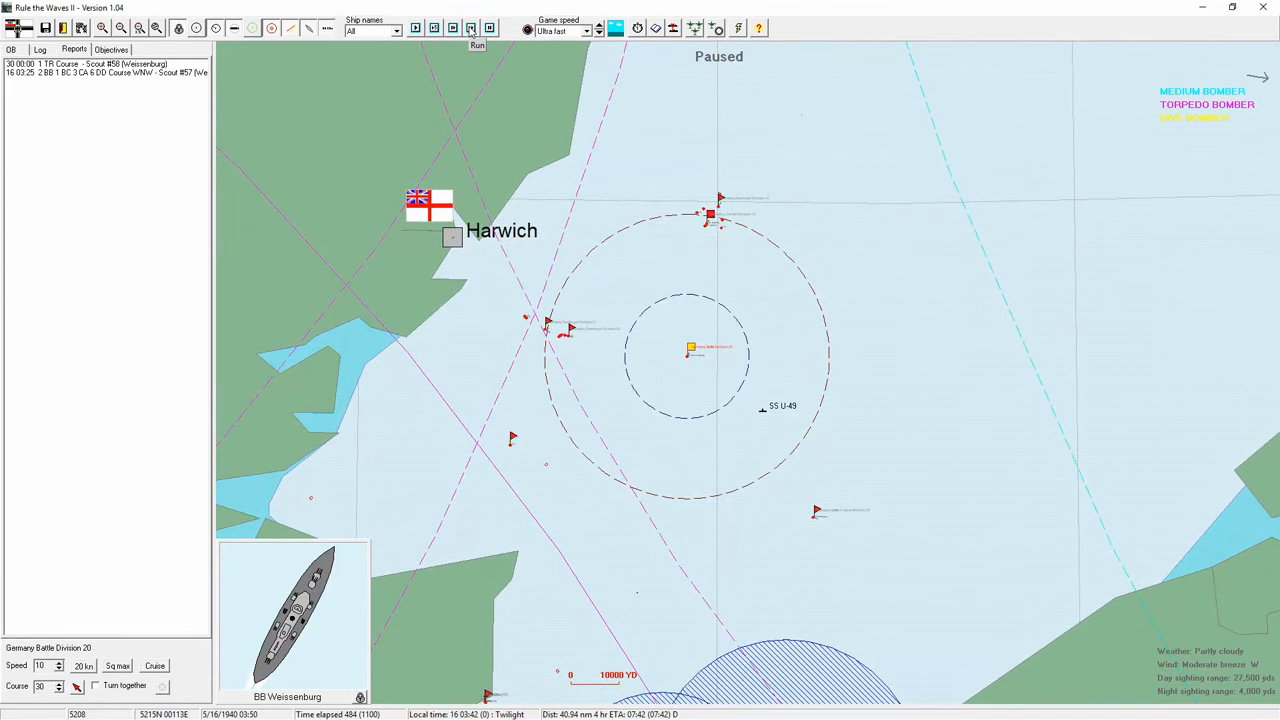
left_click(471, 30)
left_click(471, 30)
scroll(620, 250, "down", 1)
scroll(620, 250, "down", 1)
scroll(615, 328, "up", 1)
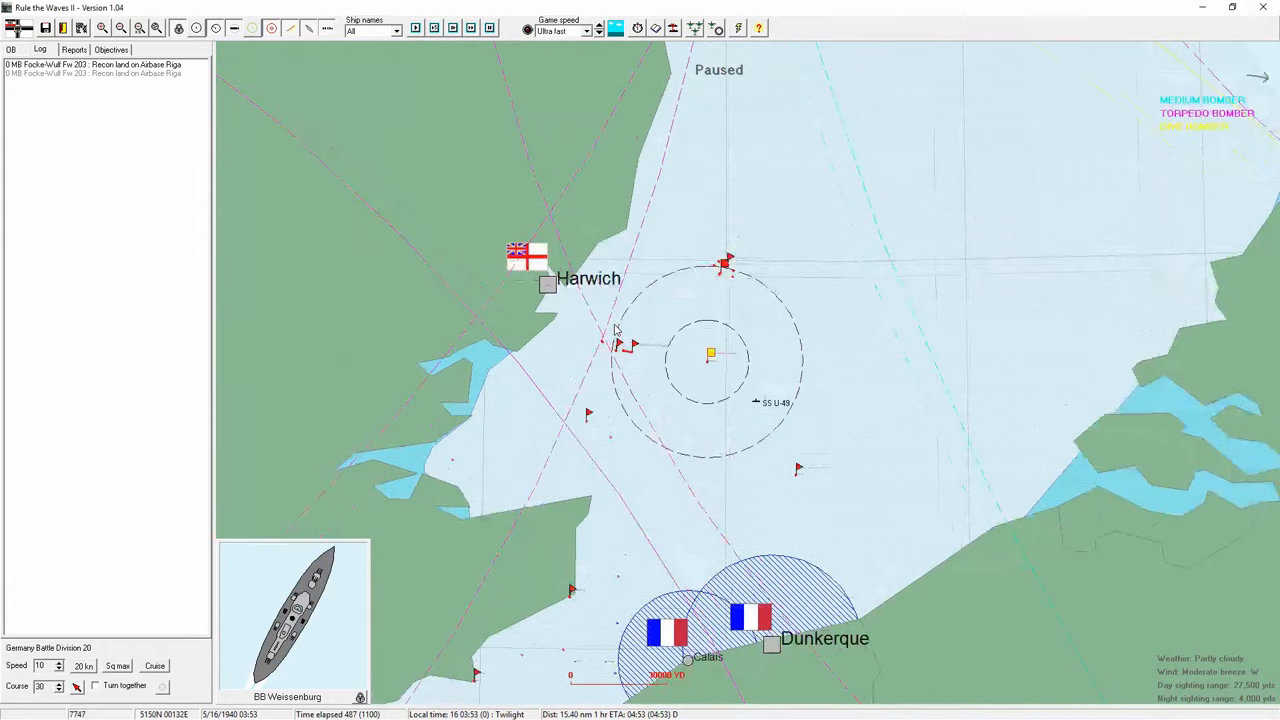
left_click(471, 30)
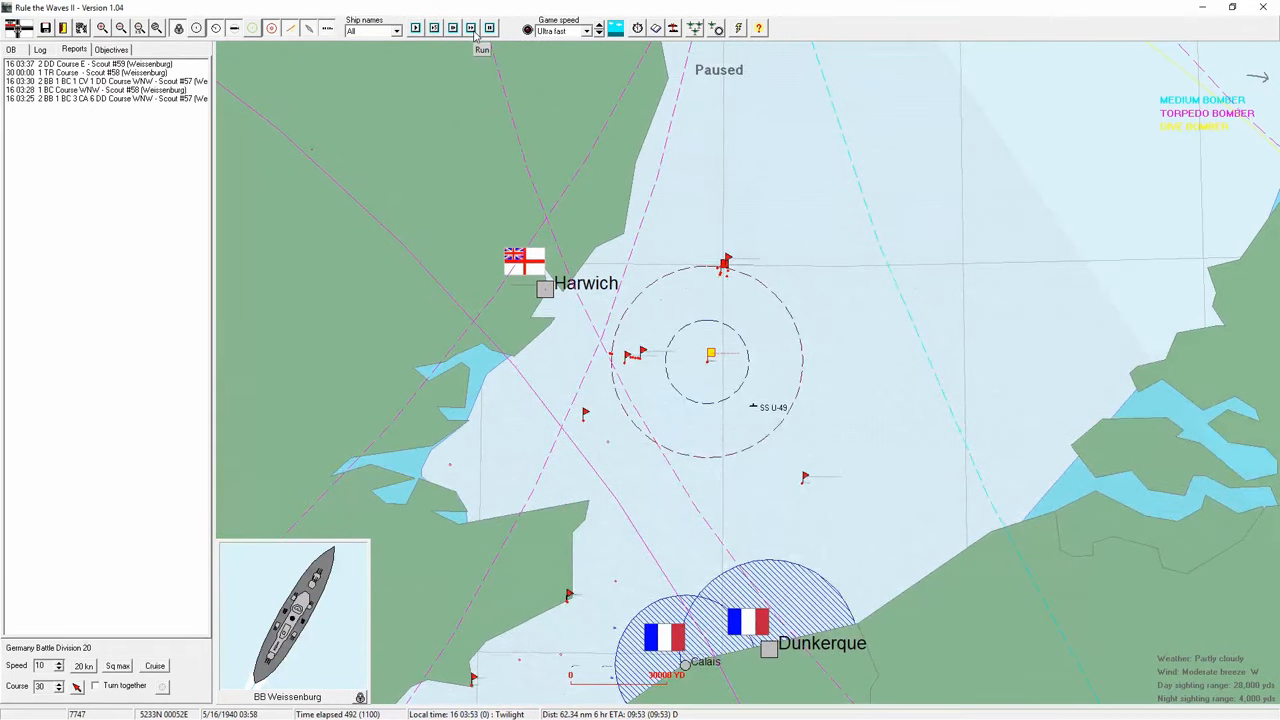
left_click(471, 29)
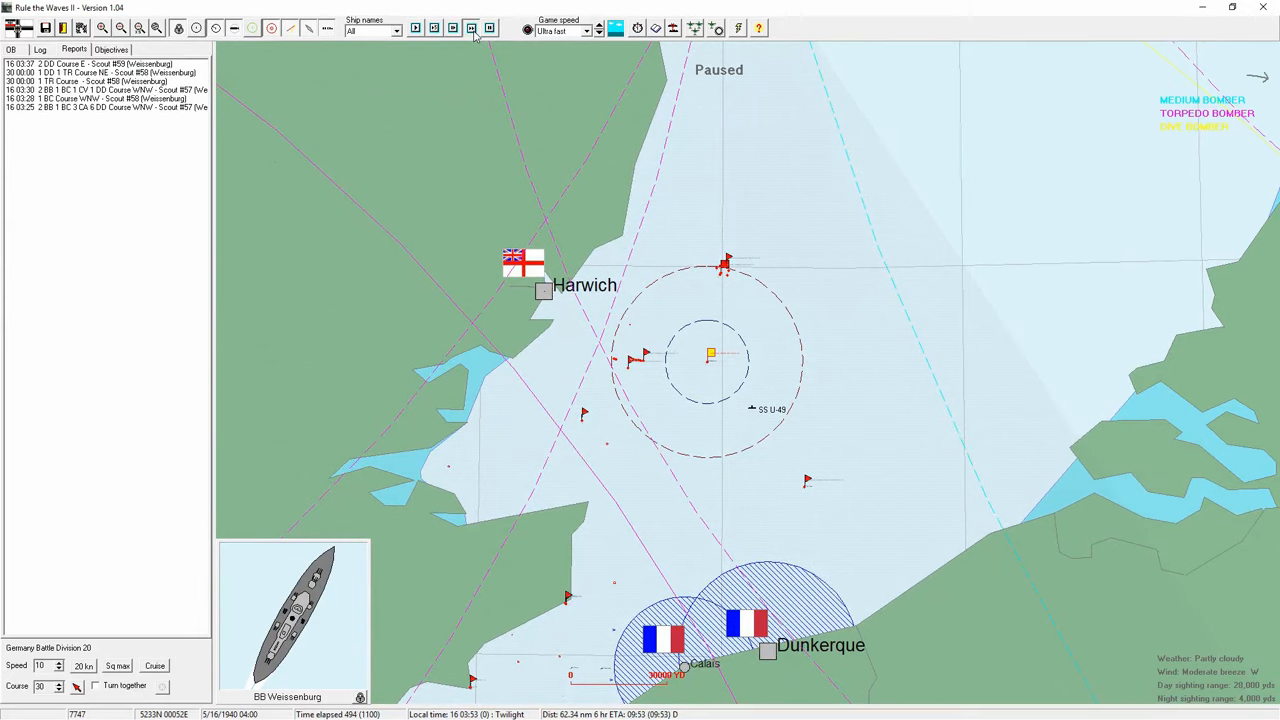
left_click(471, 29)
left_click(471, 29)
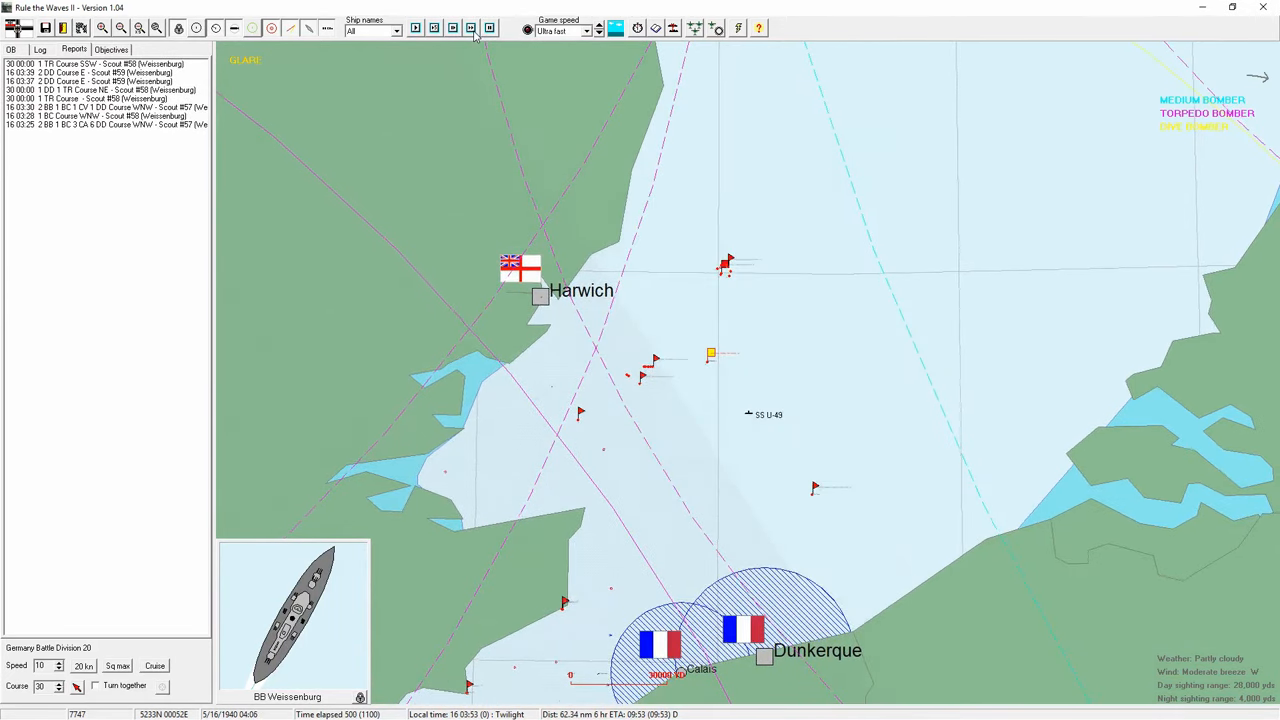
left_click(471, 29)
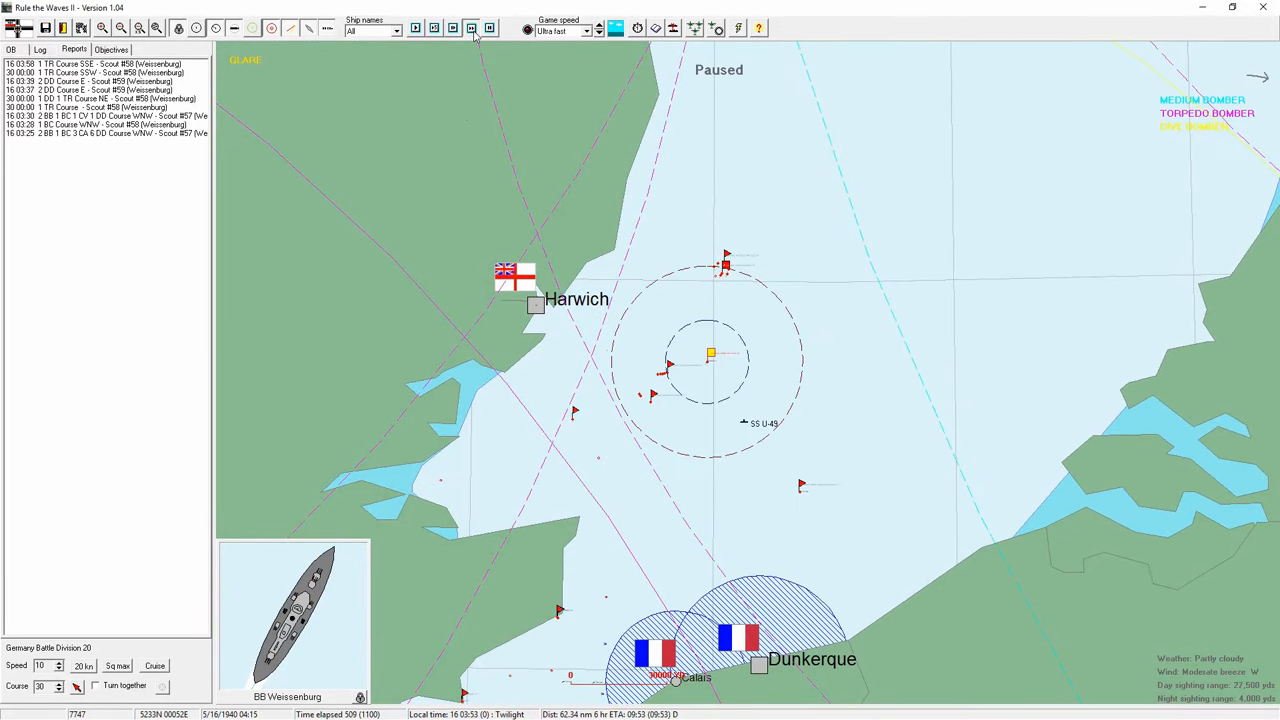
left_click(471, 29)
- Run on, dismiss the enemy aircraft warning, and review BB Weissenburg's damage details
left_click(471, 29)
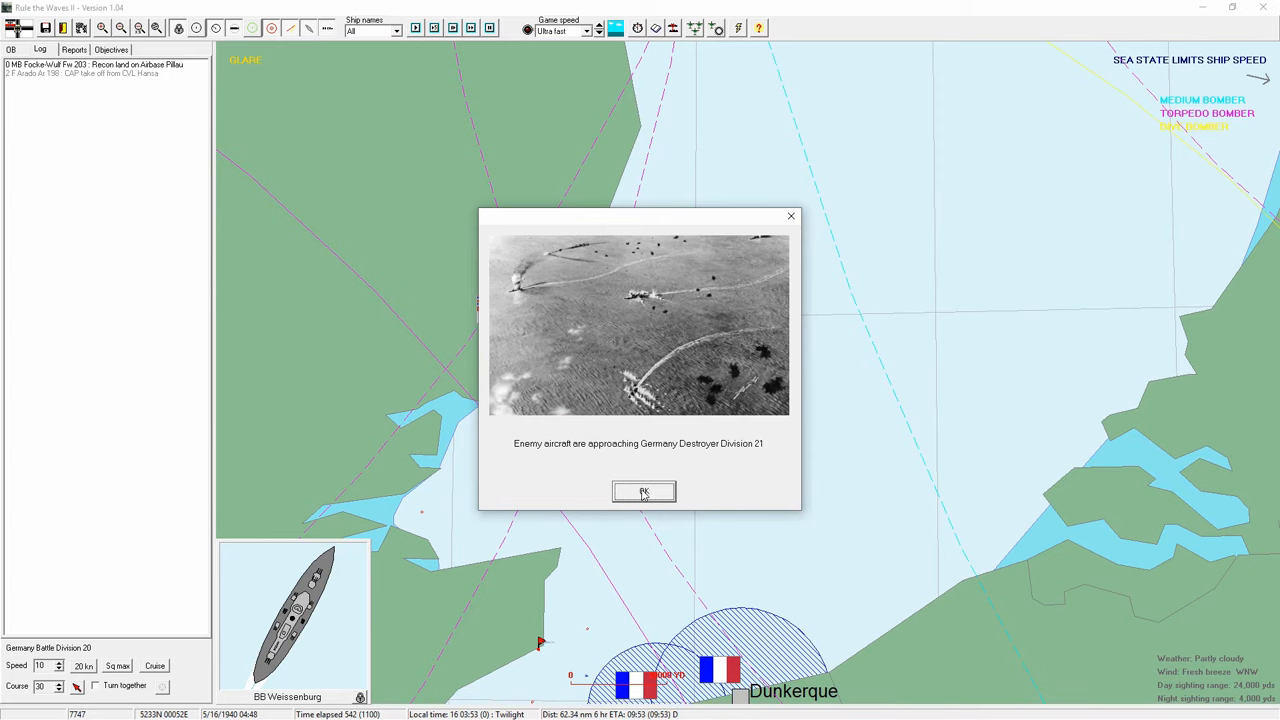
left_click(644, 492)
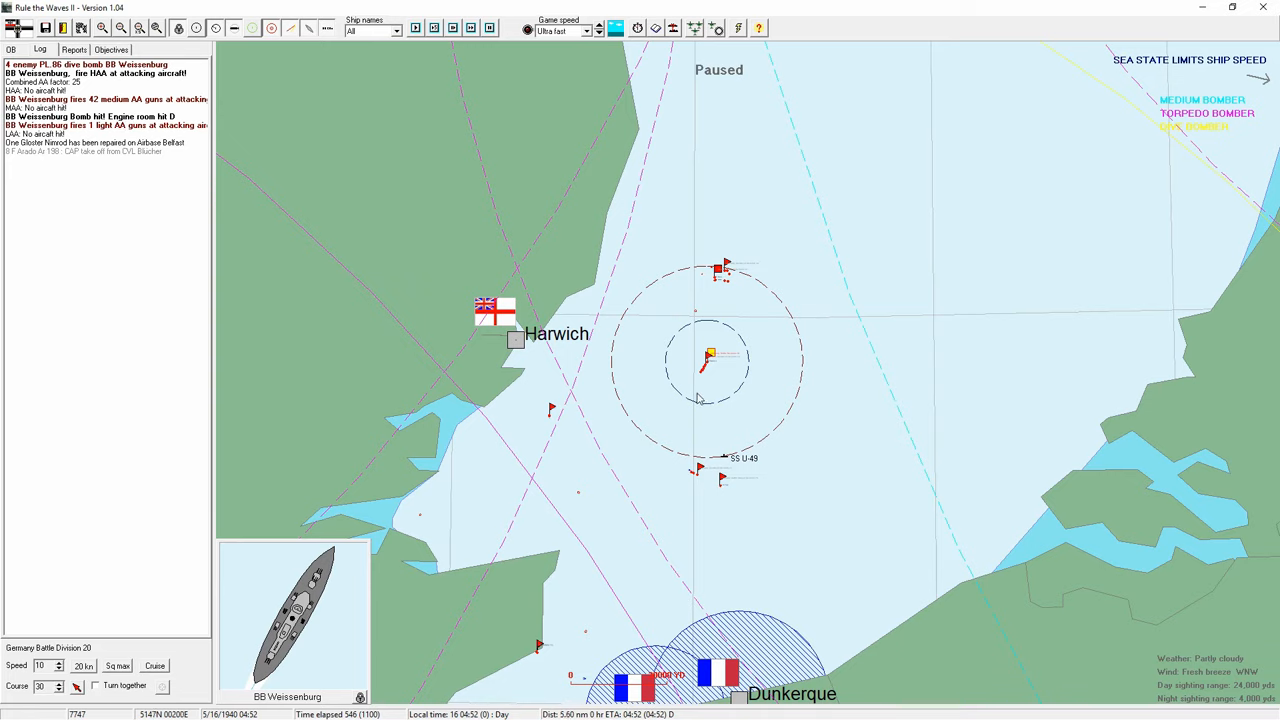
scroll(710, 368, "up", 3)
scroll(680, 360, "up", 2)
double_click(590, 336)
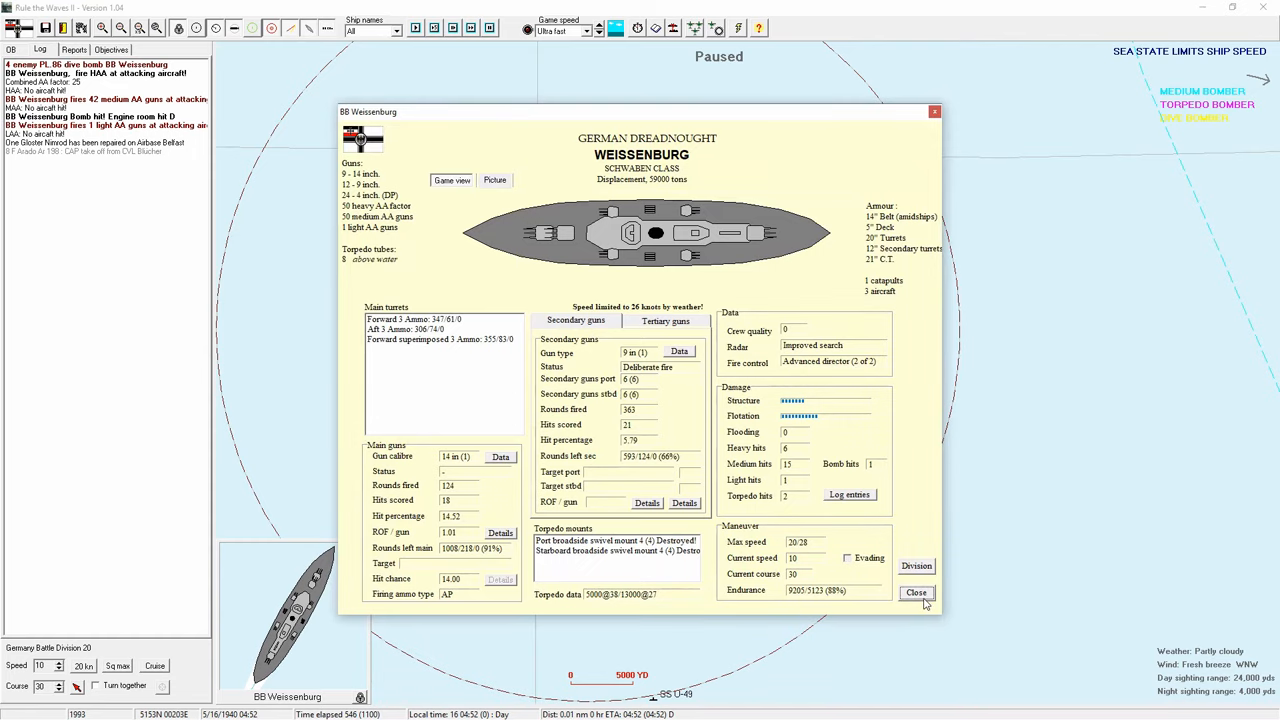
left_click(917, 593)
left_click(470, 28)
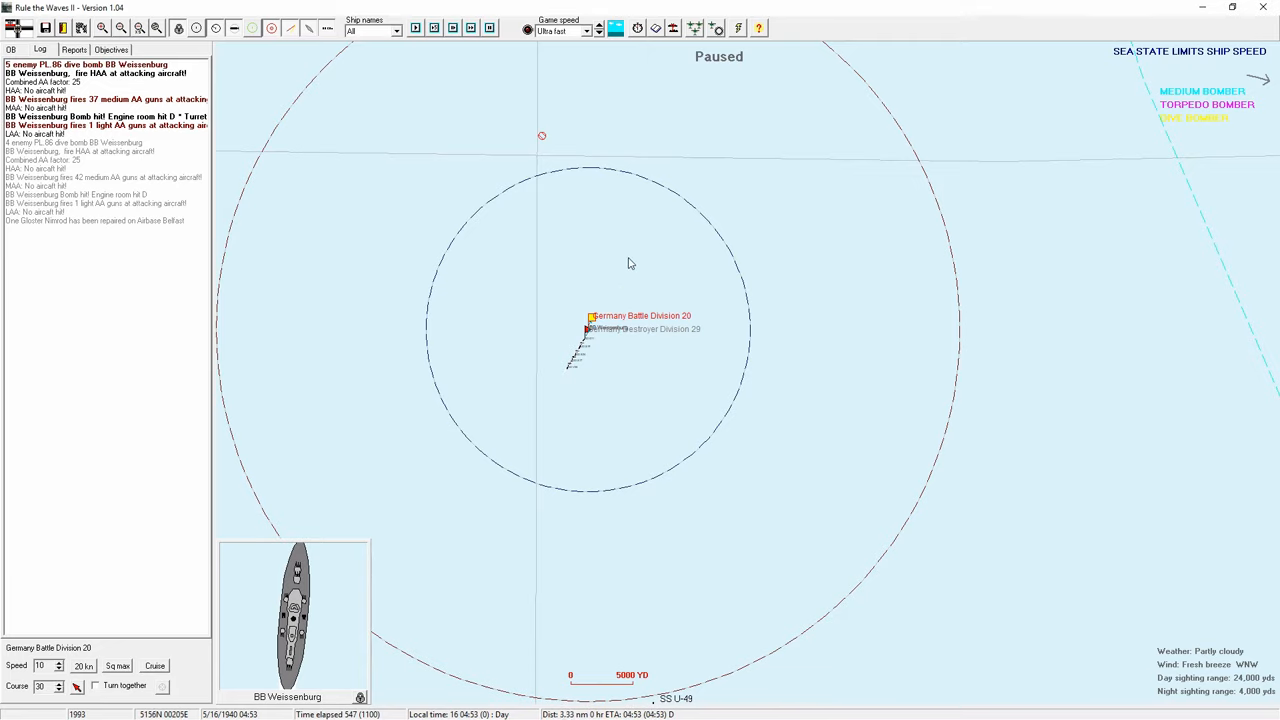
- Check Destroyer Division 29's orders and Weissenburg again, then run the battle on to 05:45
double_click(588, 332)
left_click(925, 517)
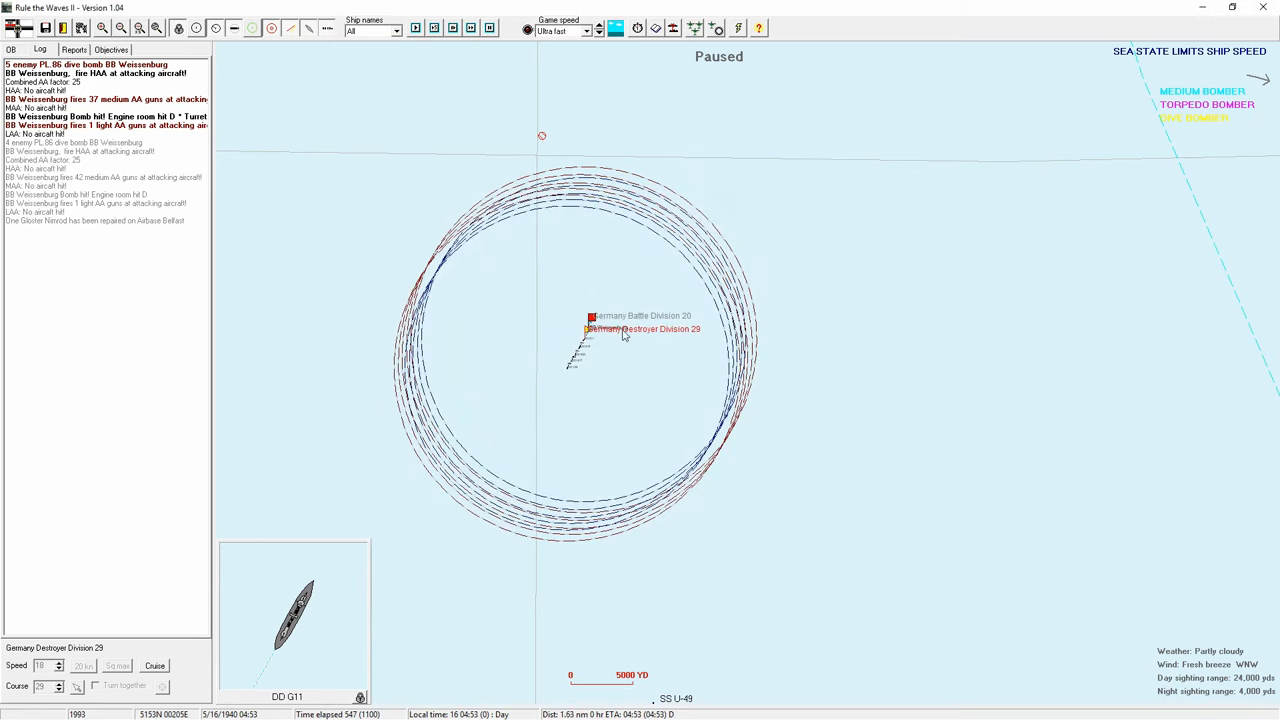
scroll(600, 337, "up", 1)
scroll(500, 300, "up", 1)
double_click(410, 280)
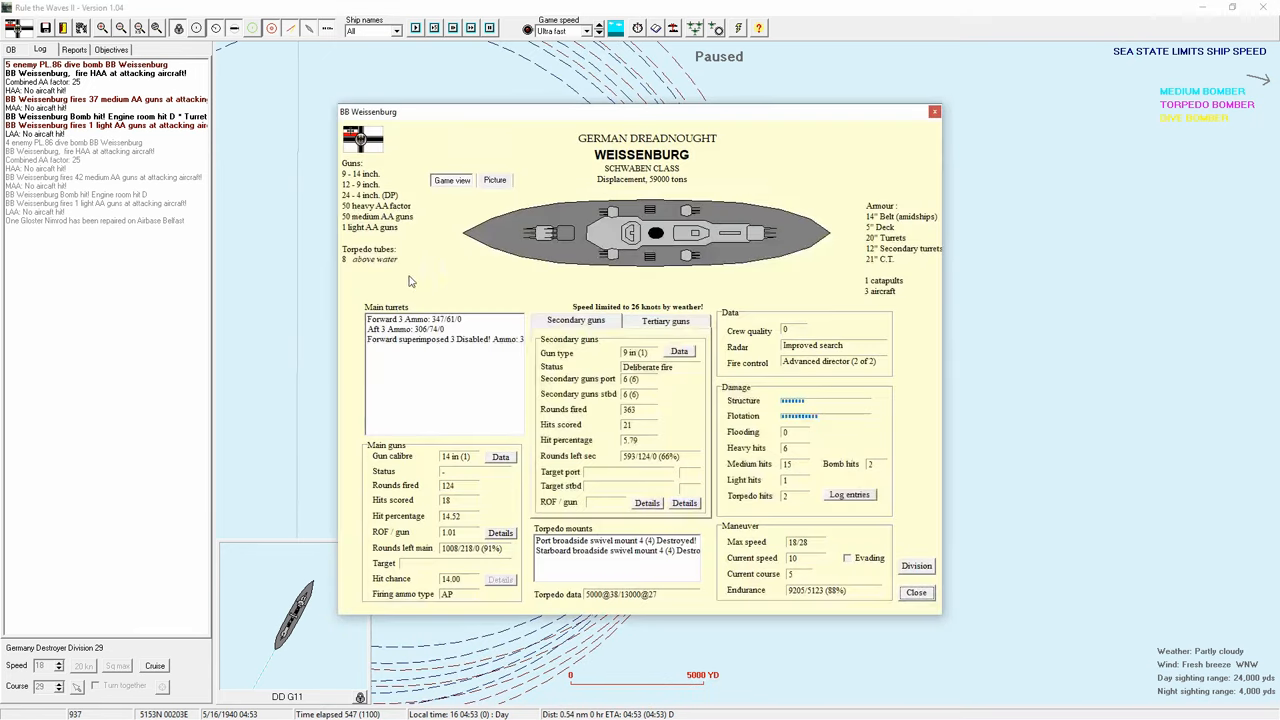
left_click(913, 592)
left_click(472, 28)
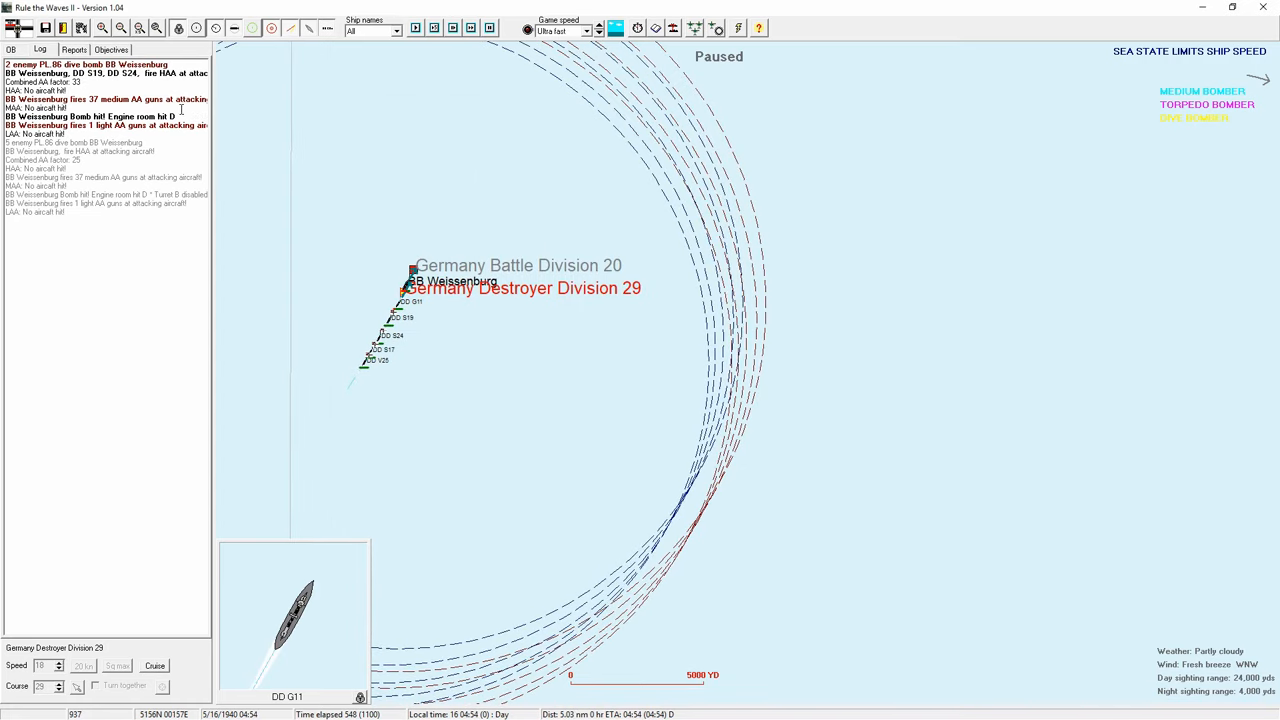
left_click(472, 28)
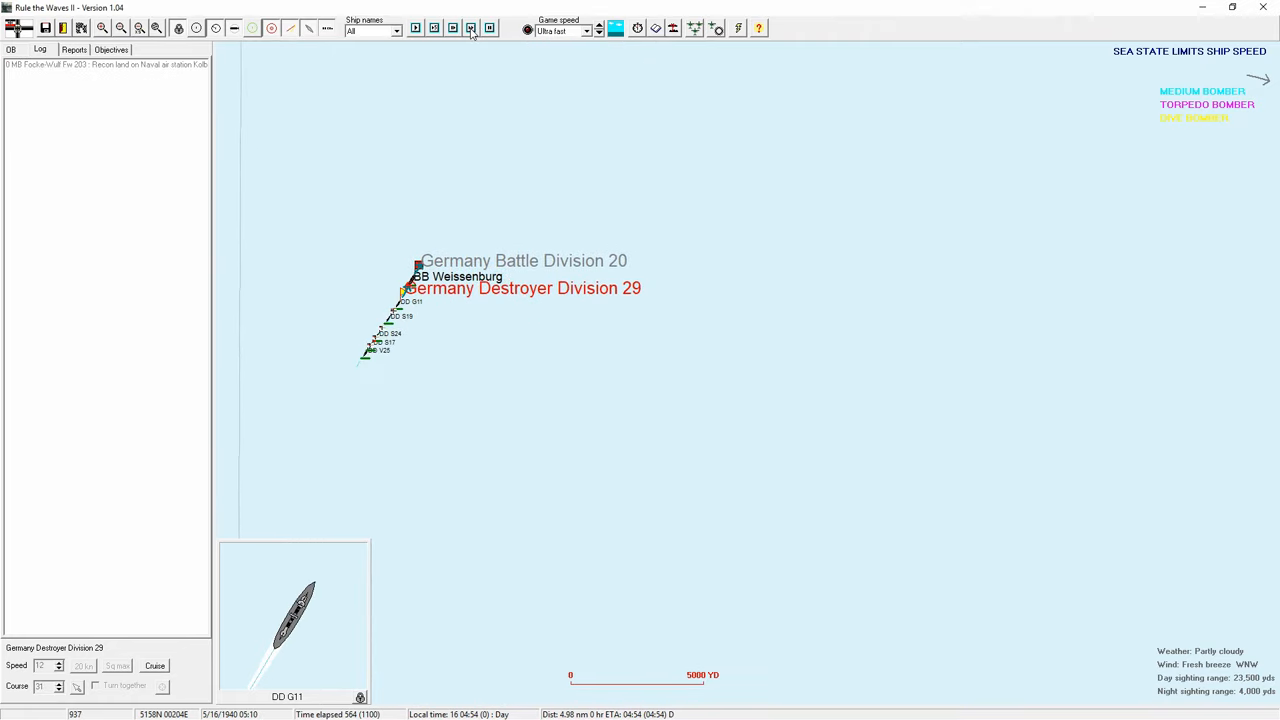
scroll(380, 250, "down", 2)
scroll(400, 258, "down", 2)
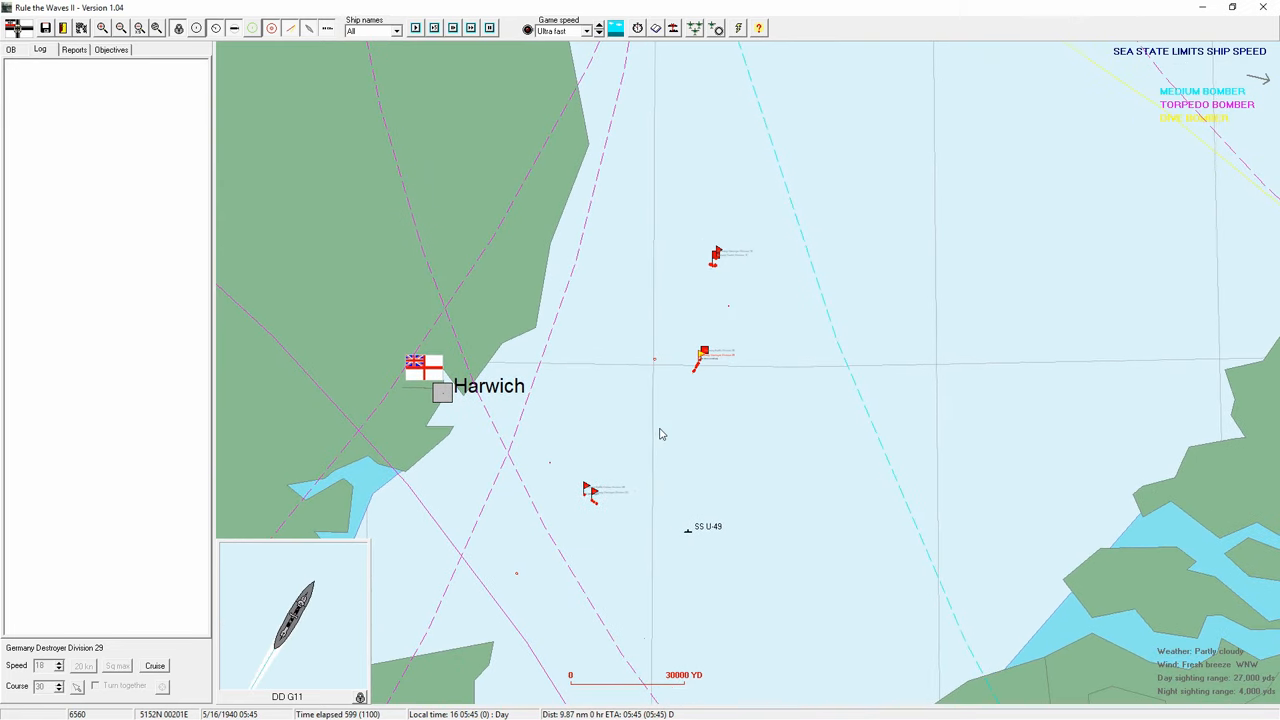
- Order Battle Cruiser Division 28 to follow Battle Division 20 in the Core role
double_click(578, 492)
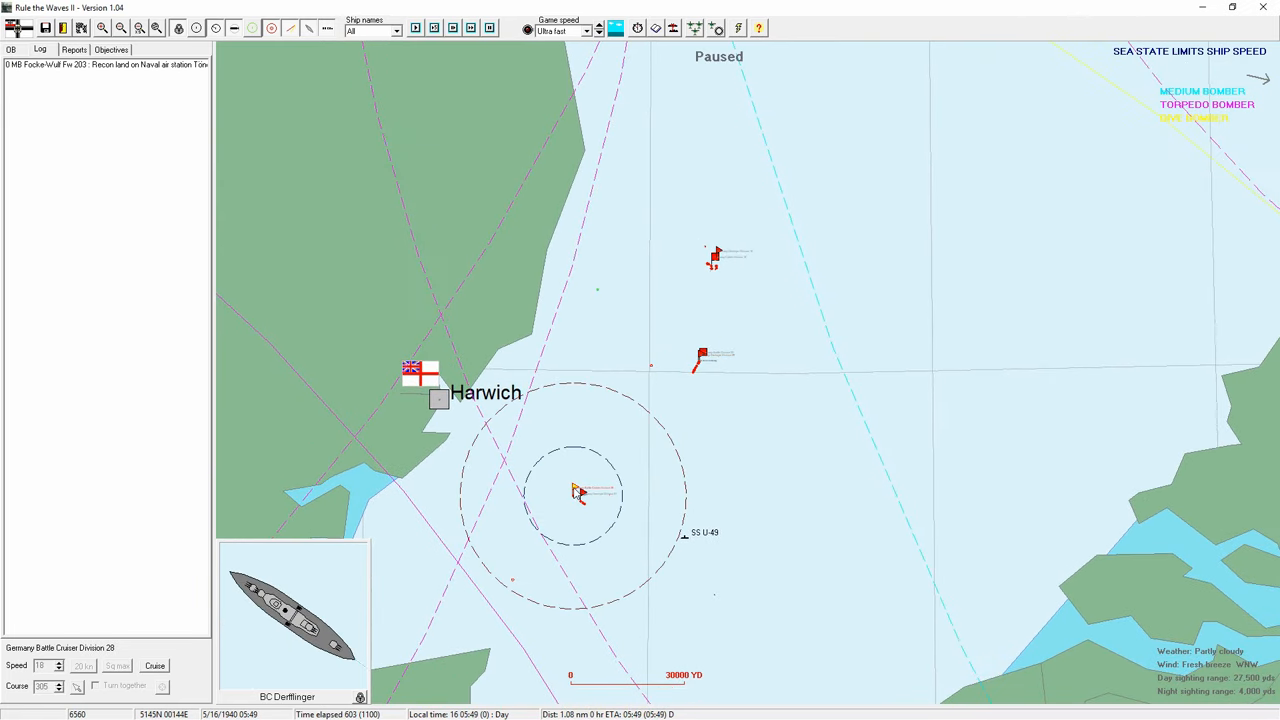
left_click(731, 439)
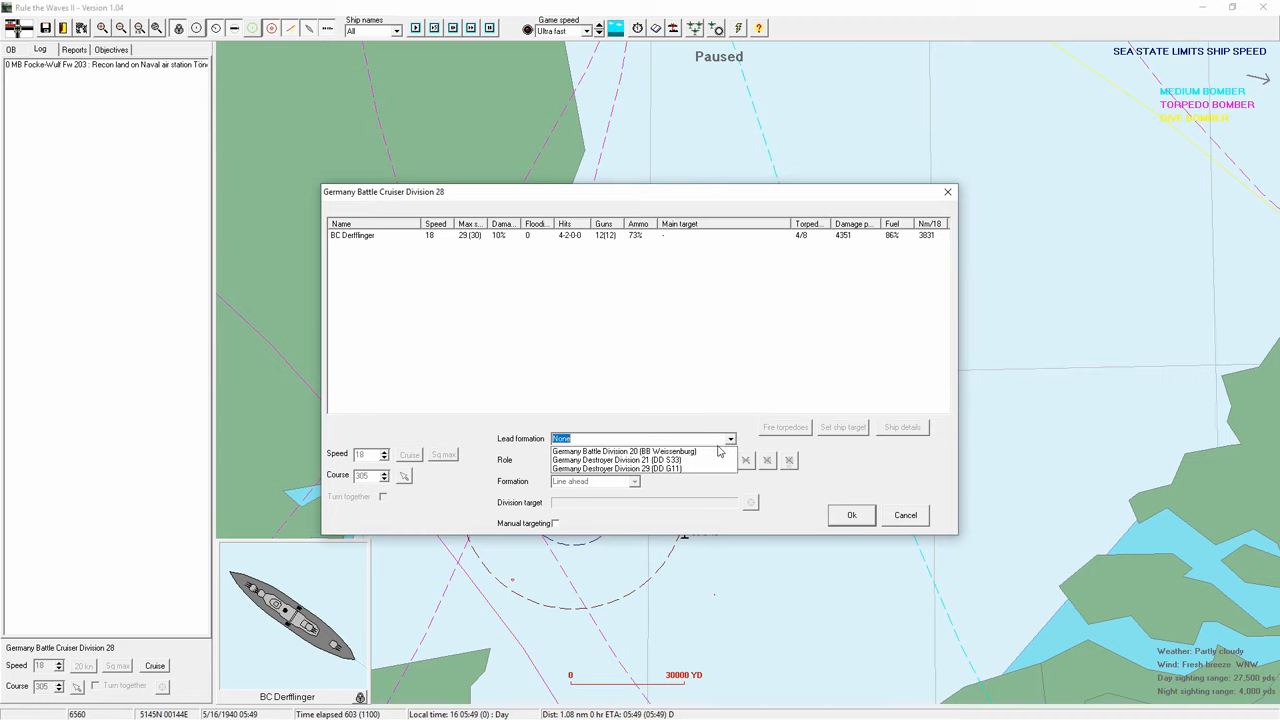
left_click(716, 452)
left_click(633, 460)
left_click(580, 480)
left_click(851, 515)
left_click(704, 356)
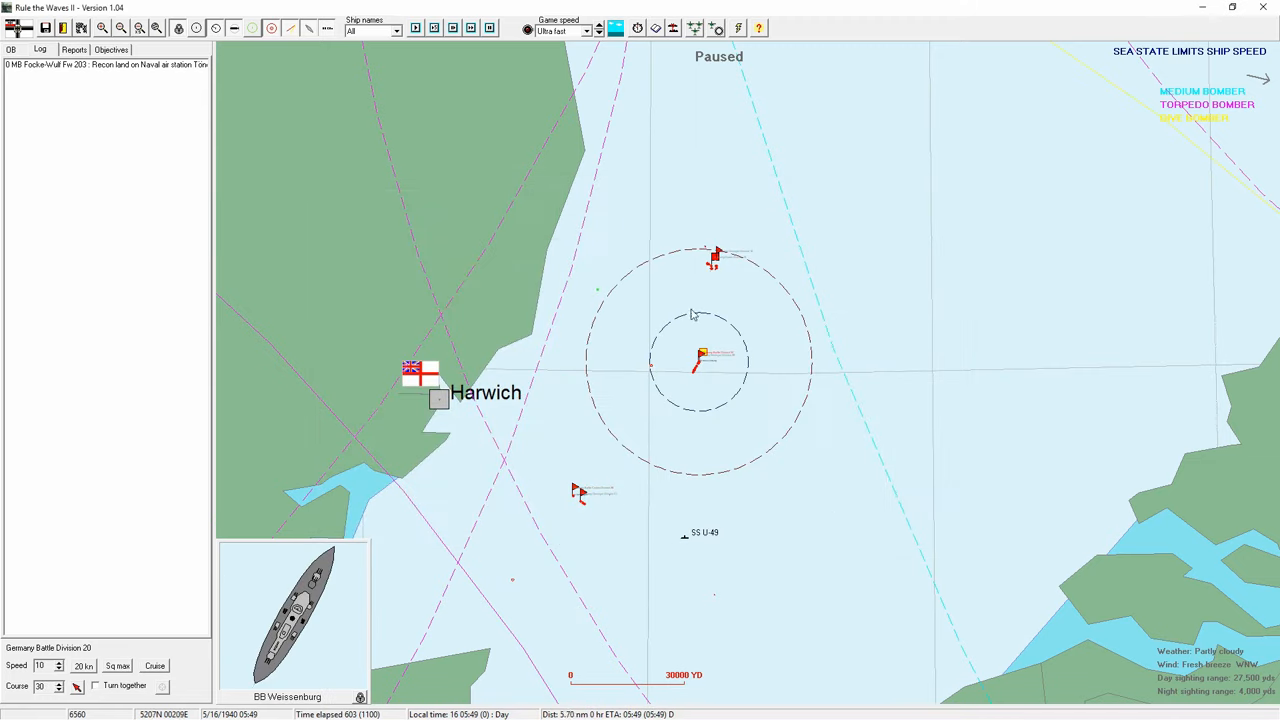
- Advance the battle until the 06:44 prompt about entering port at Harwich
left_click(472, 29)
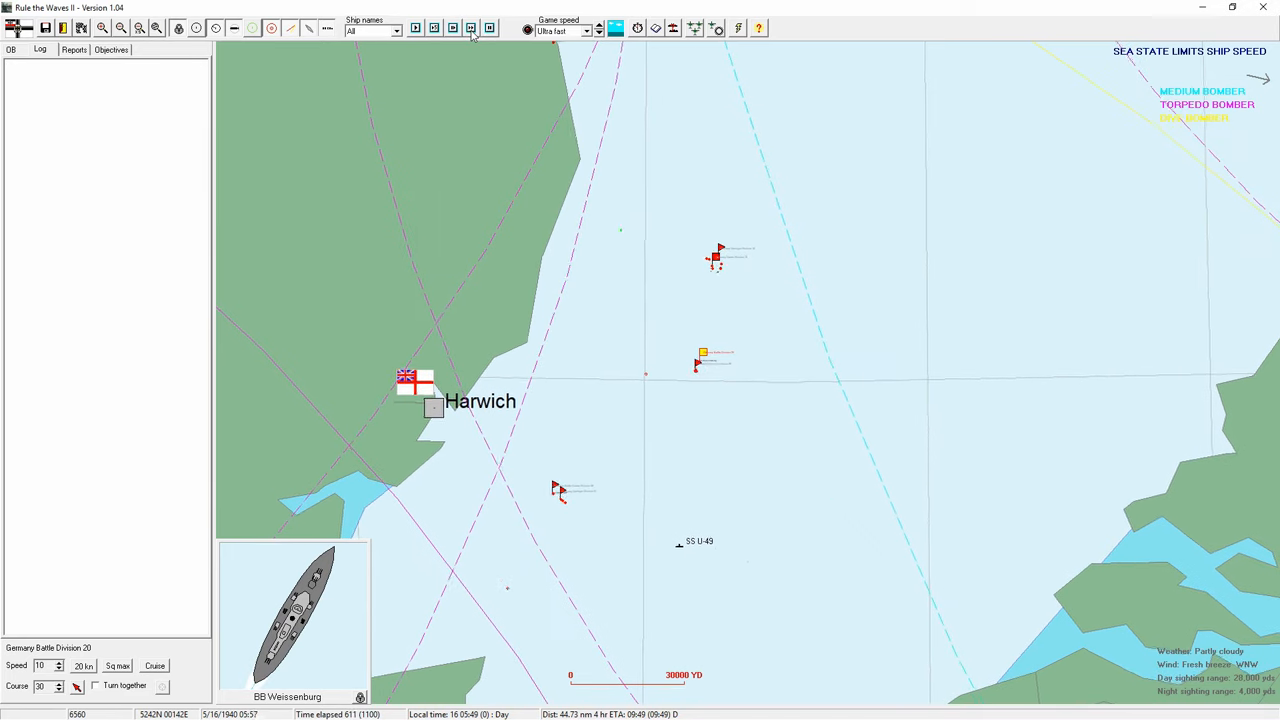
left_click(472, 29)
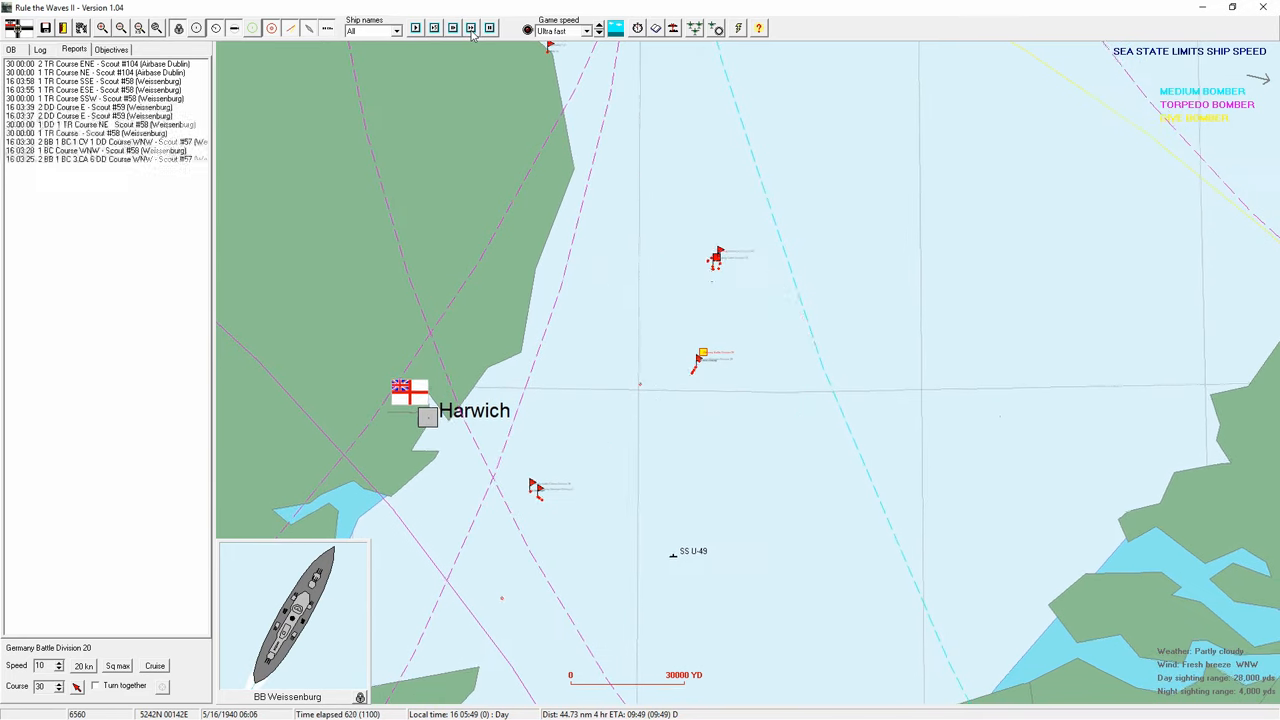
scroll(512, 155, "down", 2)
scroll(512, 158, "up", 1)
scroll(520, 165, "up", 1)
left_click(472, 29)
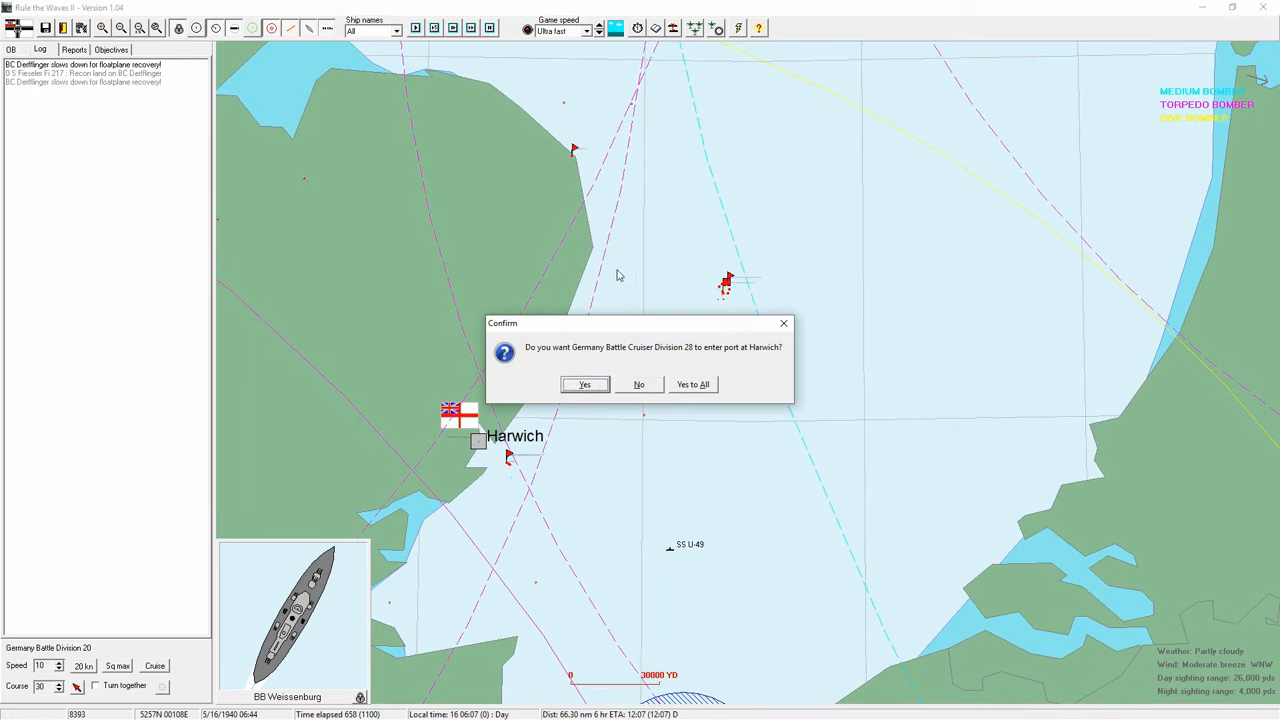
- Answer the Harwich port question, jump to the latest report, and resume the battle
left_click(585, 385)
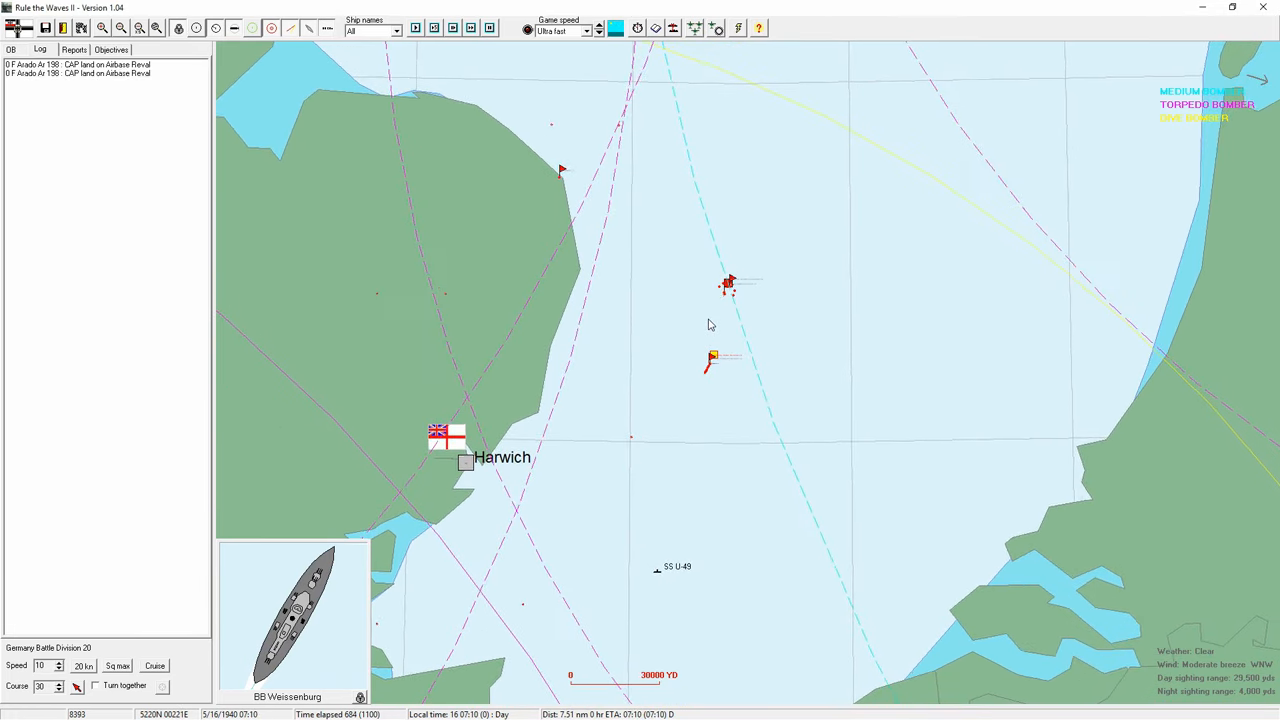
left_click(712, 357)
left_click(656, 27)
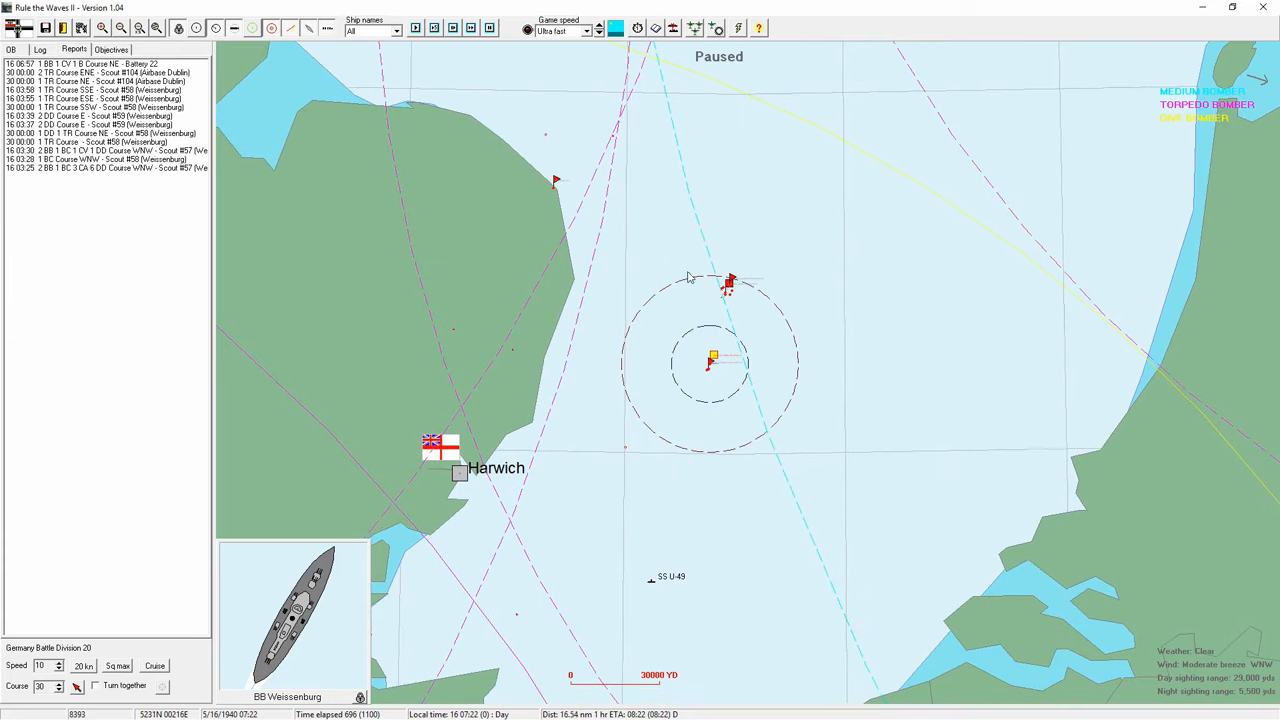
left_click(98, 64)
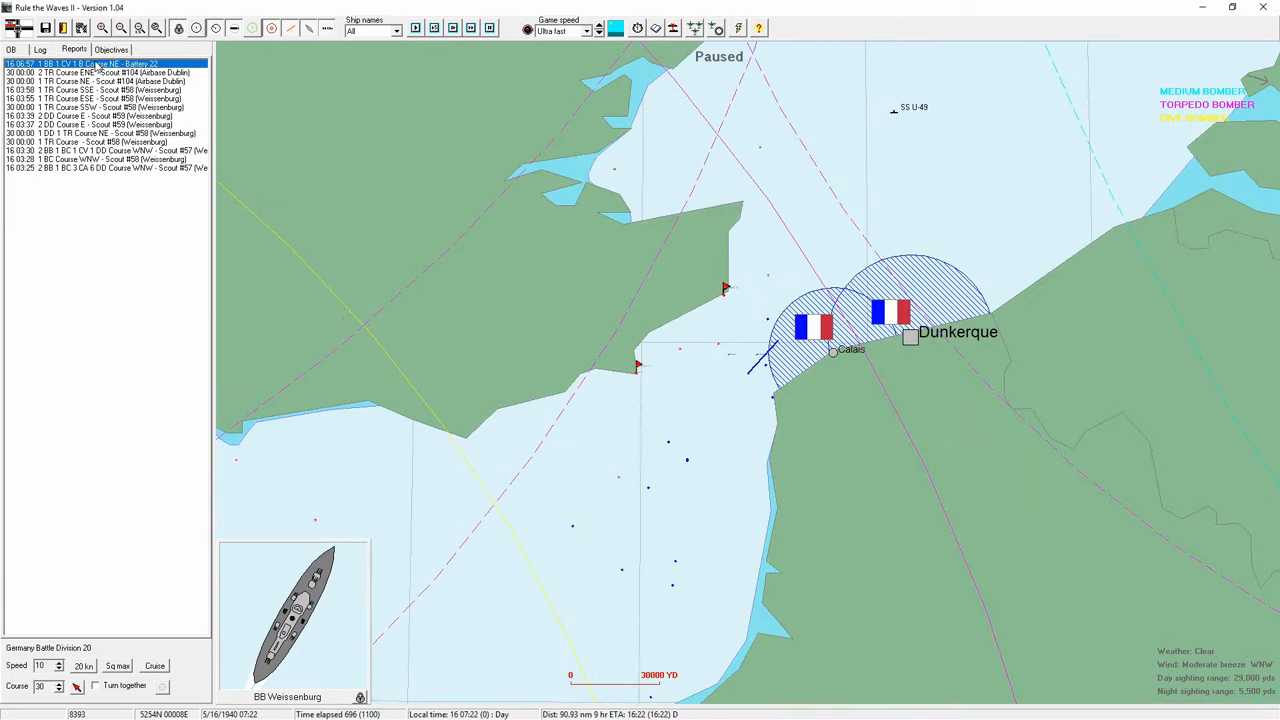
left_click(473, 28)
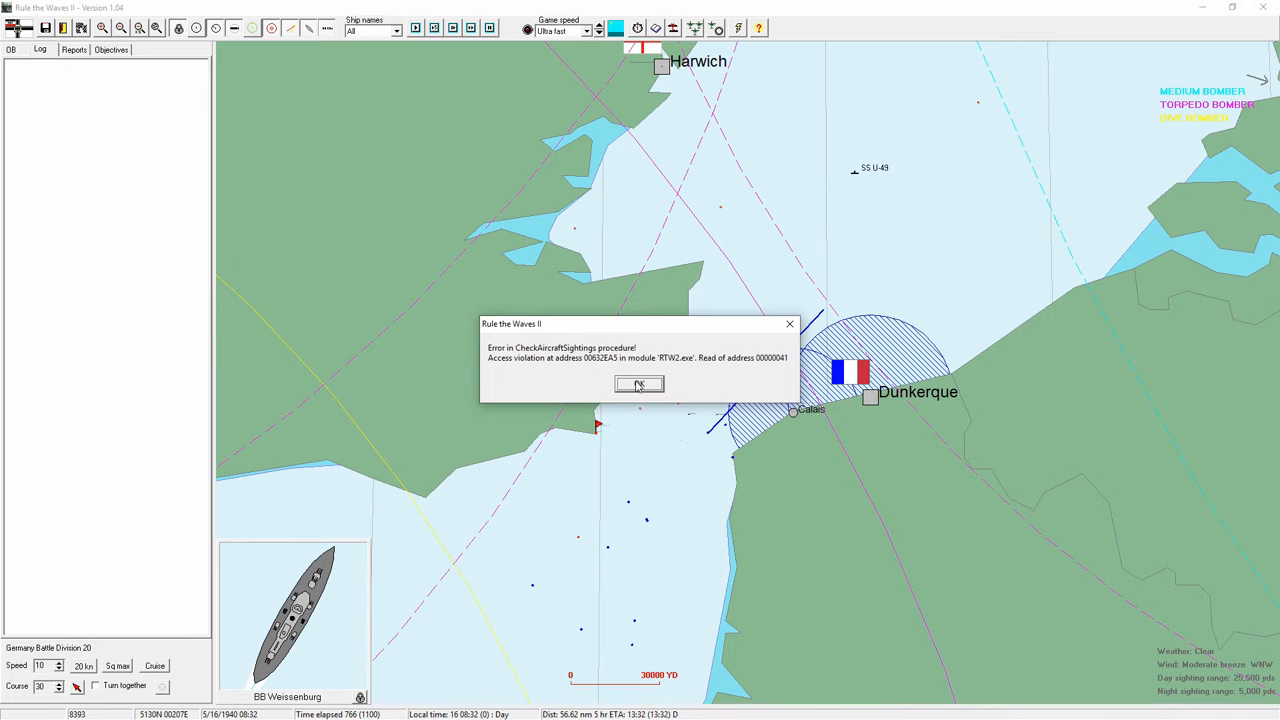
- Dismiss the recurring MoveAircraft and CheckAircraftSightings error messages
left_click(639, 385)
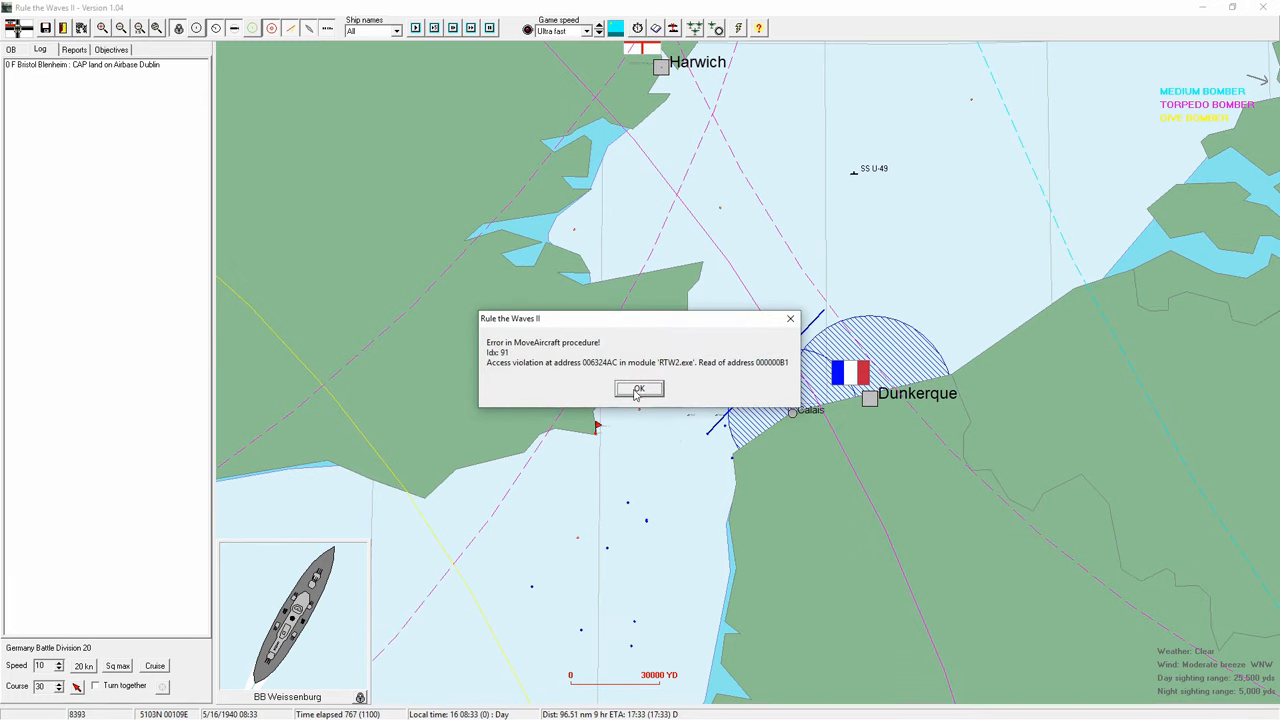
left_click(637, 390)
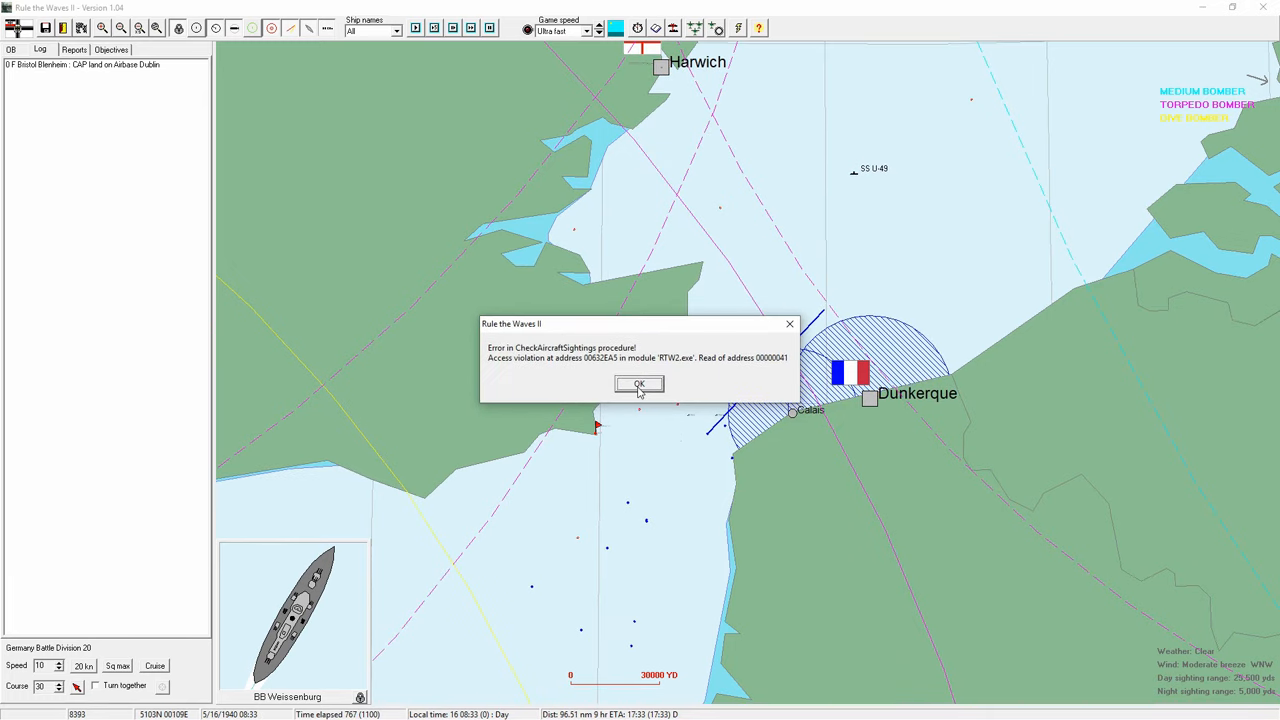
left_click(639, 385)
left_click(639, 390)
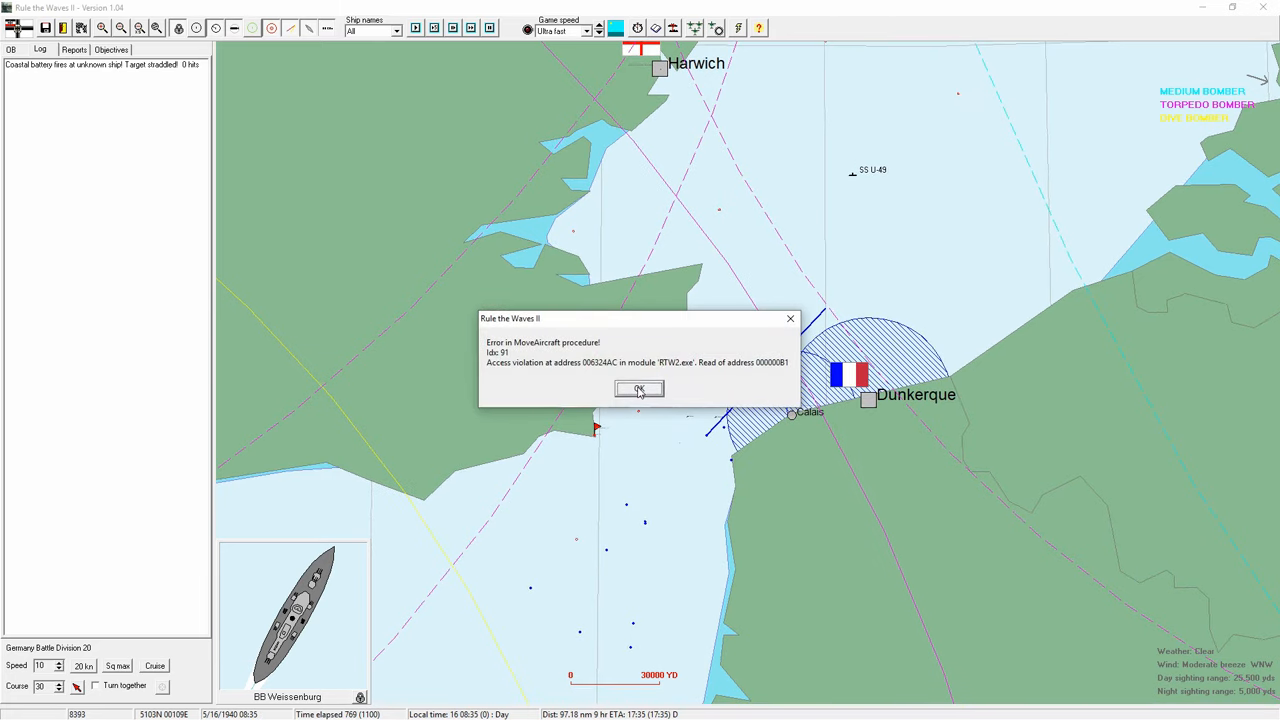
left_click(639, 390)
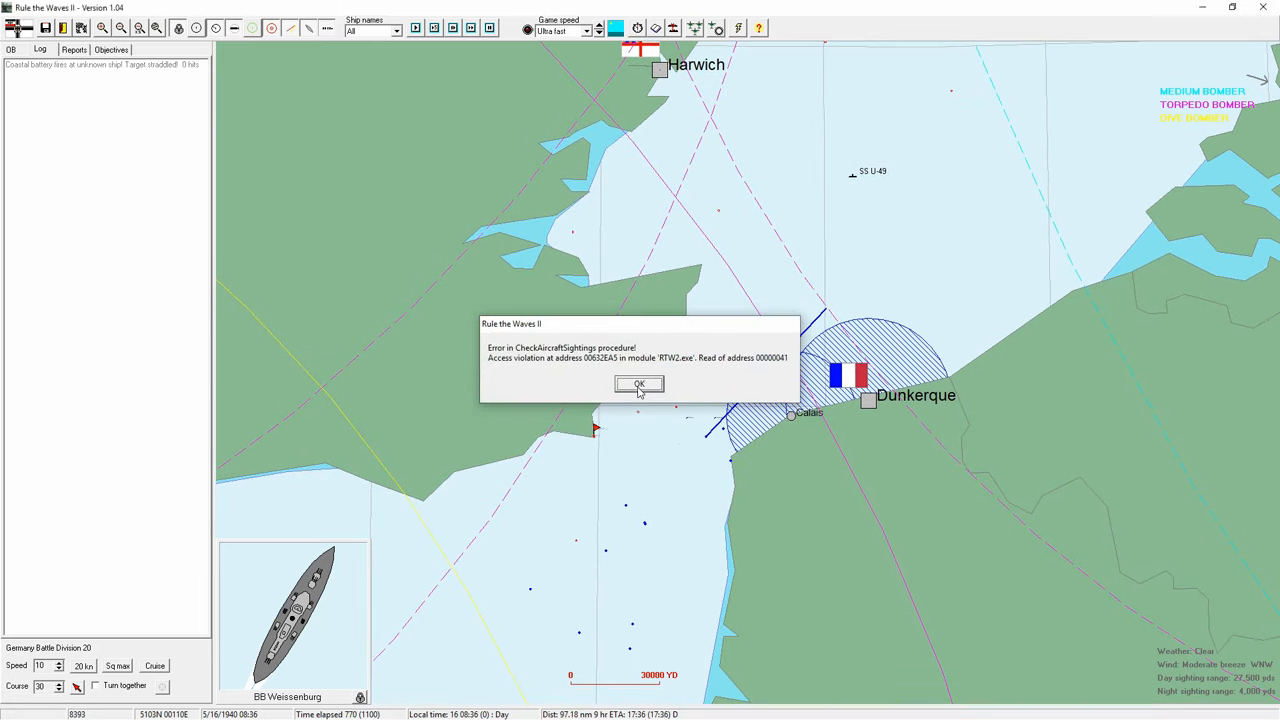
left_click(639, 385)
left_click(639, 386)
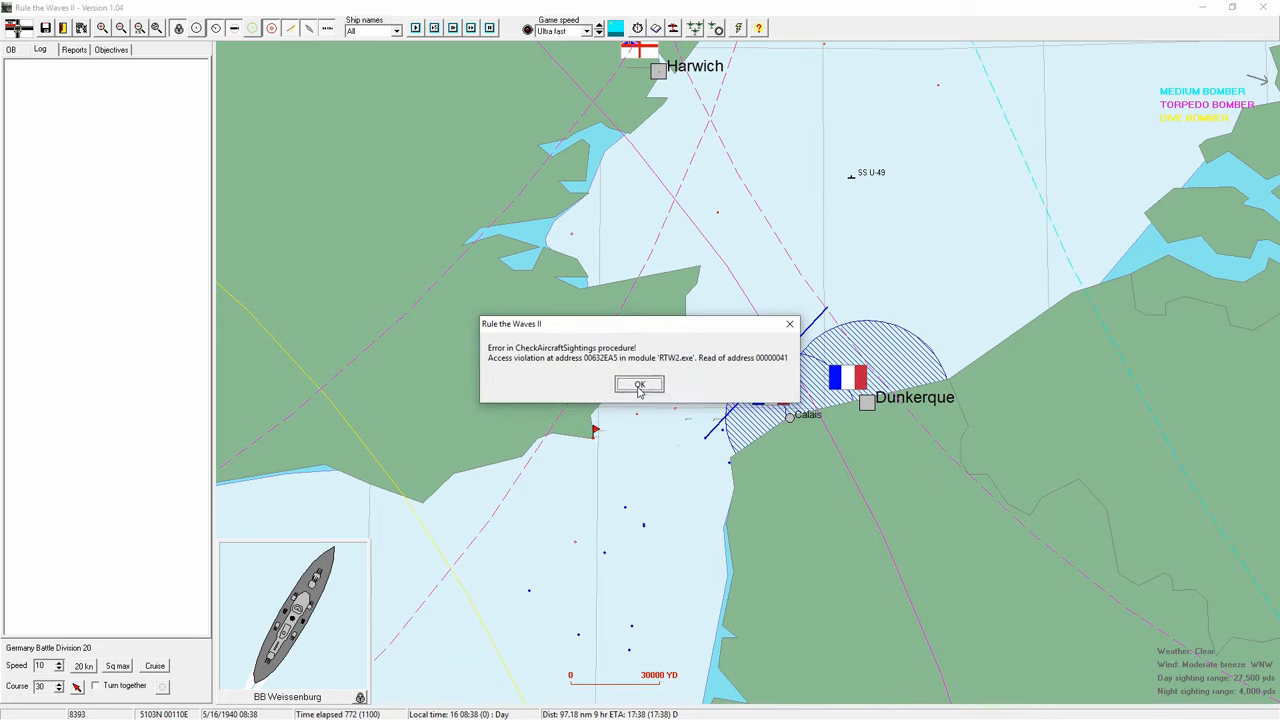
left_click(639, 386)
left_click(639, 386)
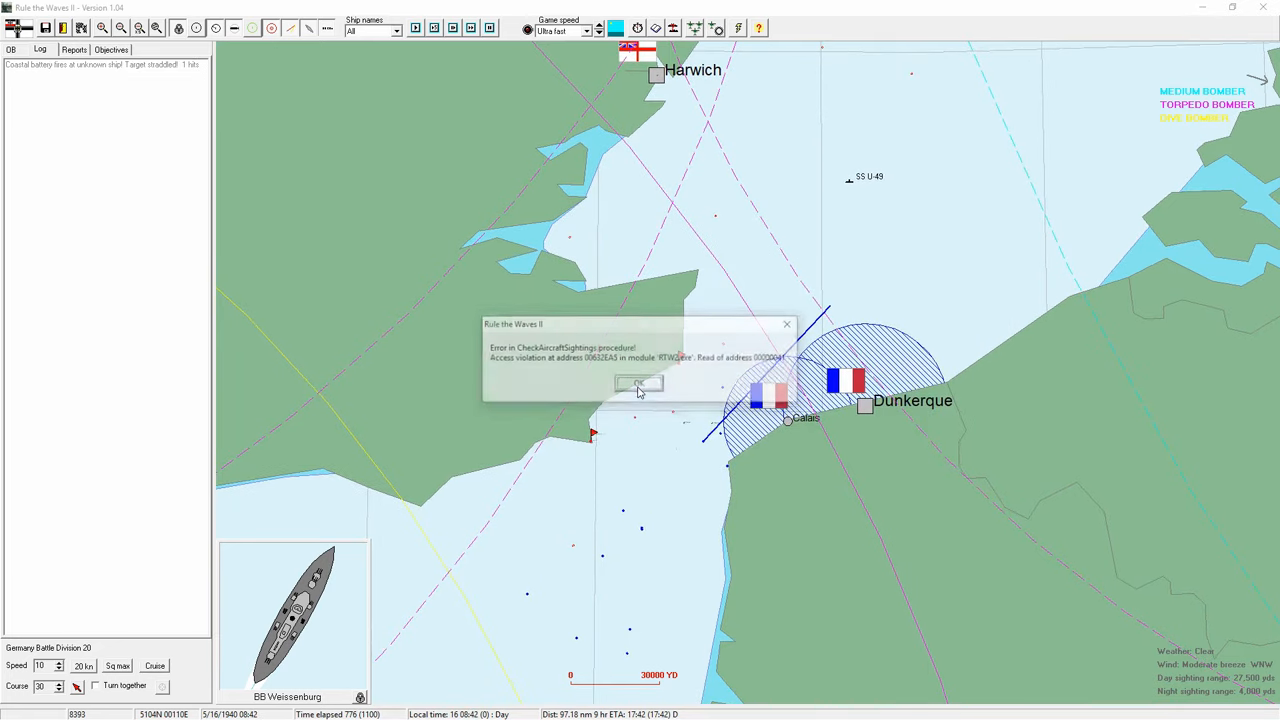
left_click(639, 388)
left_click(639, 388)
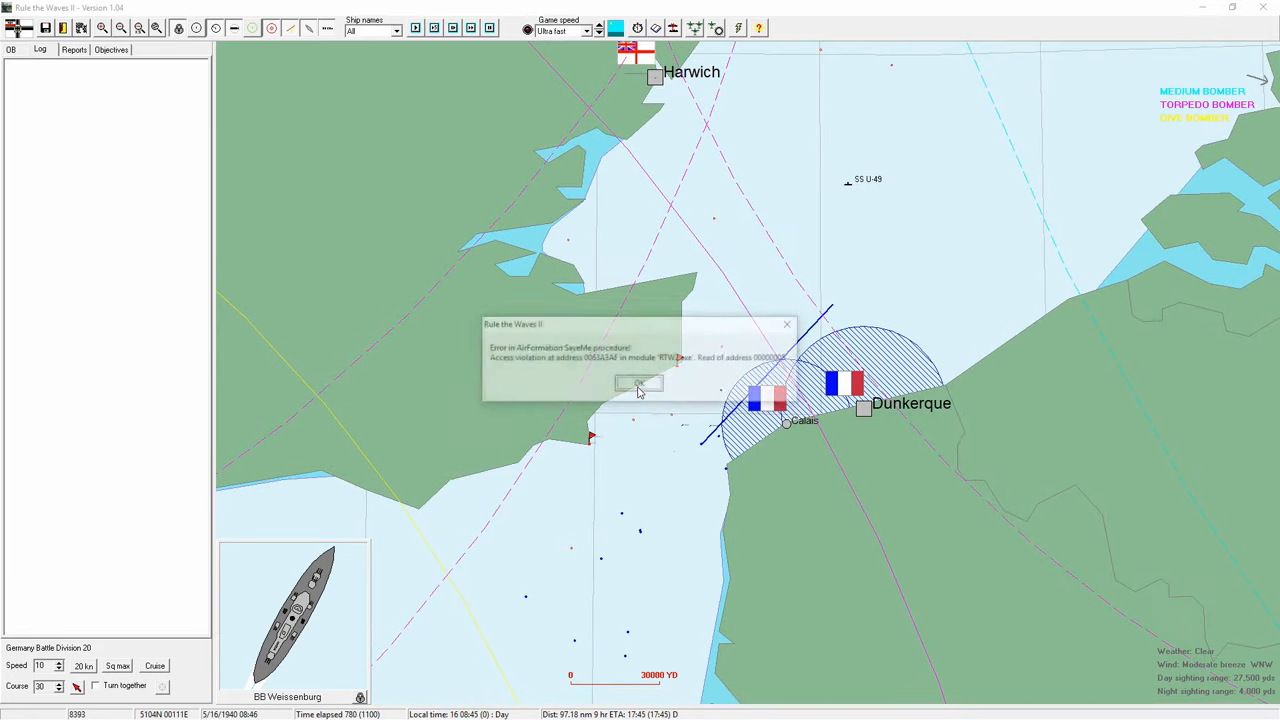
left_click(639, 388)
left_click(639, 388)
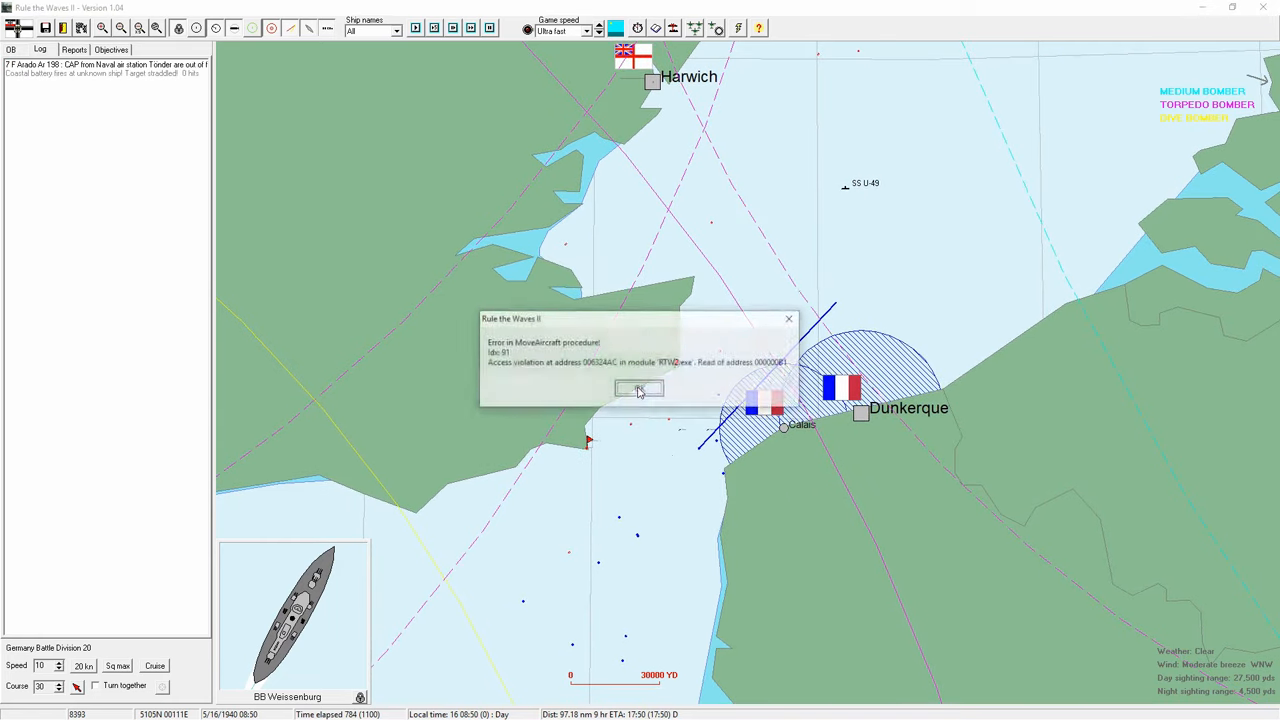
left_click(639, 390)
left_click(640, 386)
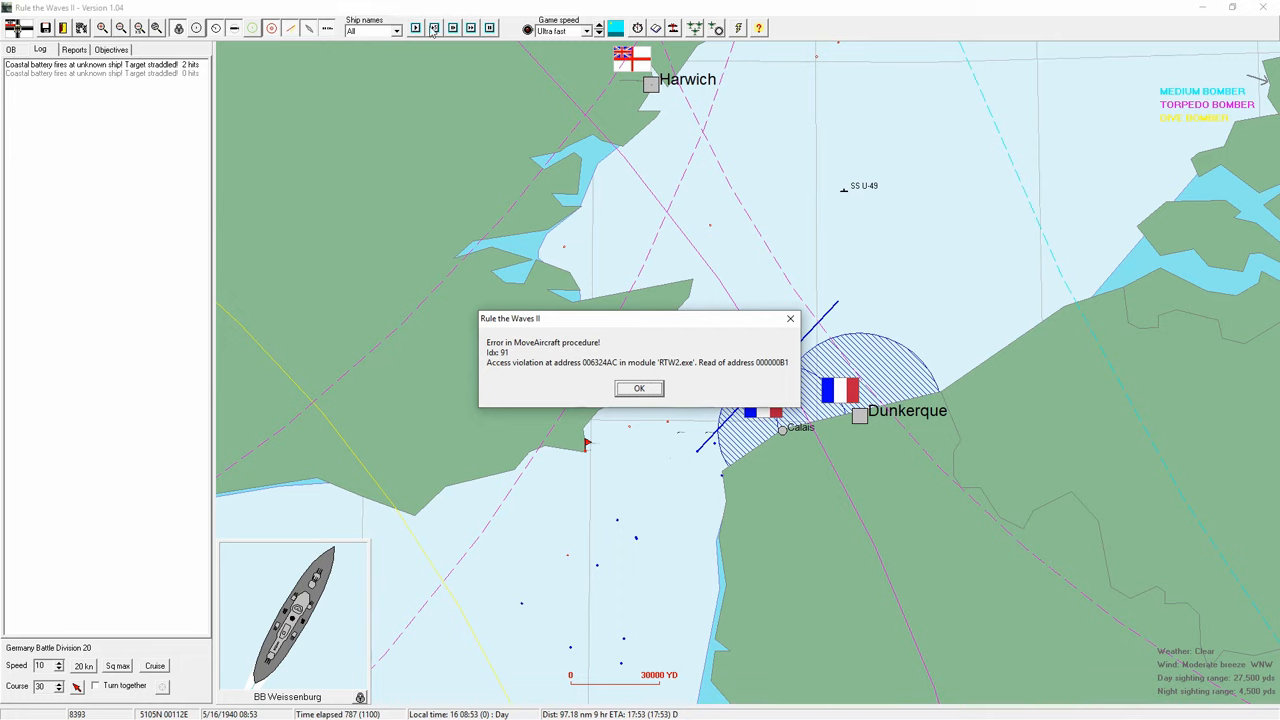
- Keep the battle advancing, close the last error, leaving it paused at 11:29 near Dunkerque
left_click(491, 28)
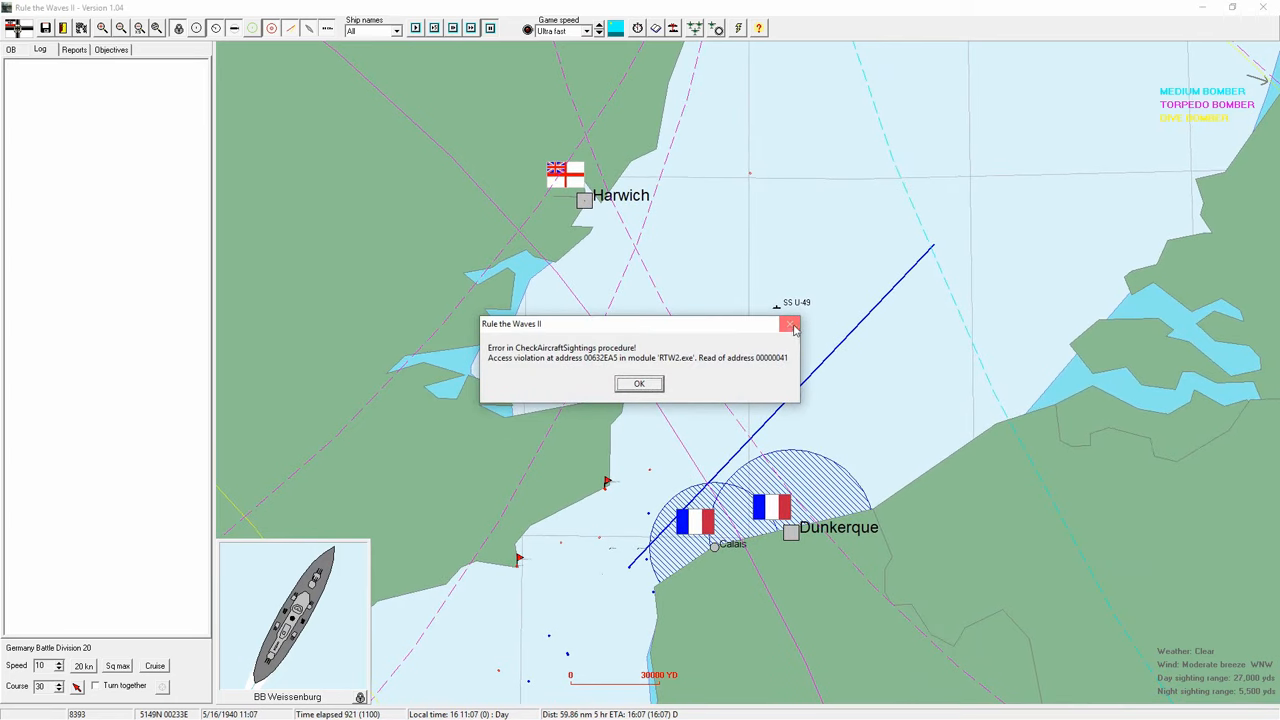
left_click(790, 325)
left_click(788, 325)
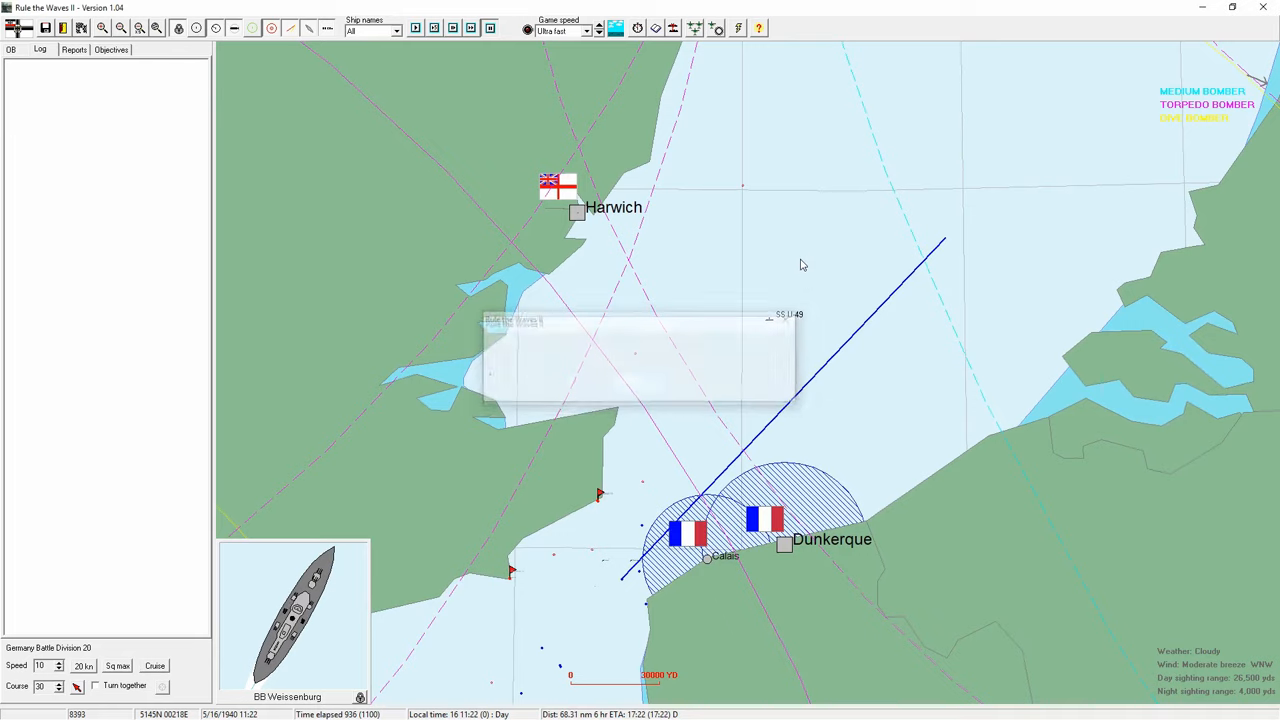
- Pause and resume the battle, letting it run on to 15:25 off Harwich
left_click(491, 28)
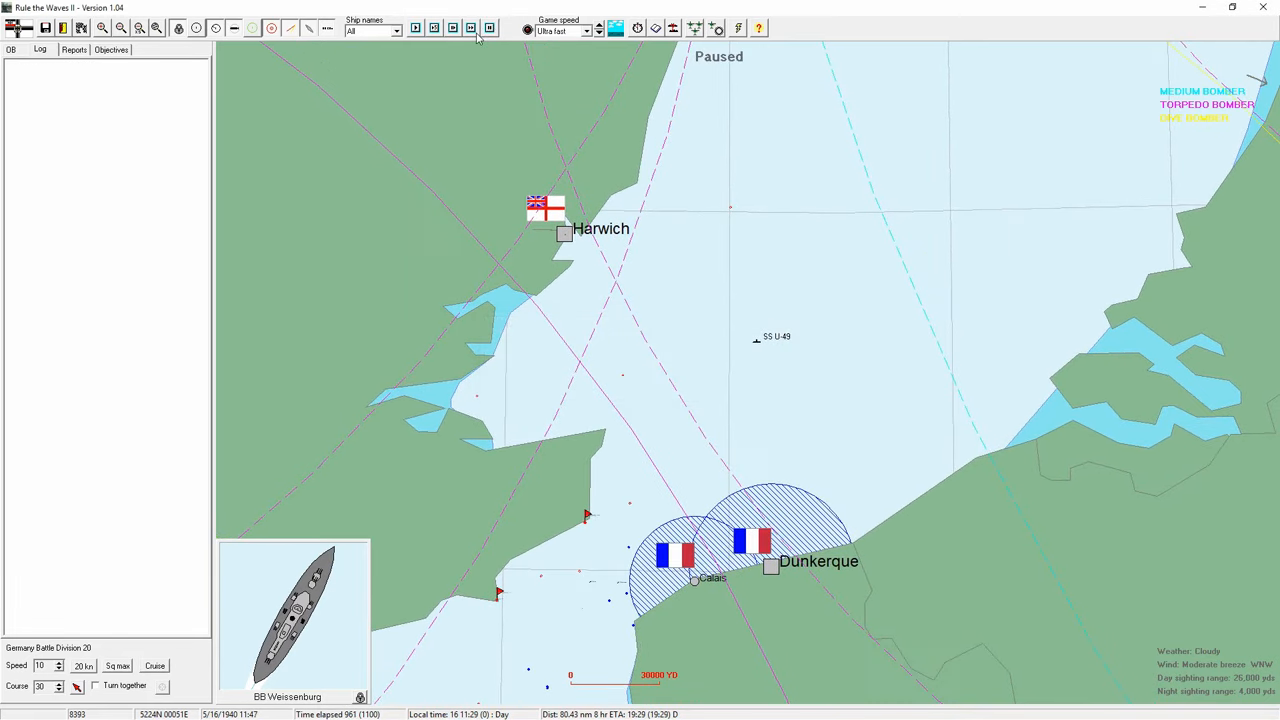
left_click(489, 28)
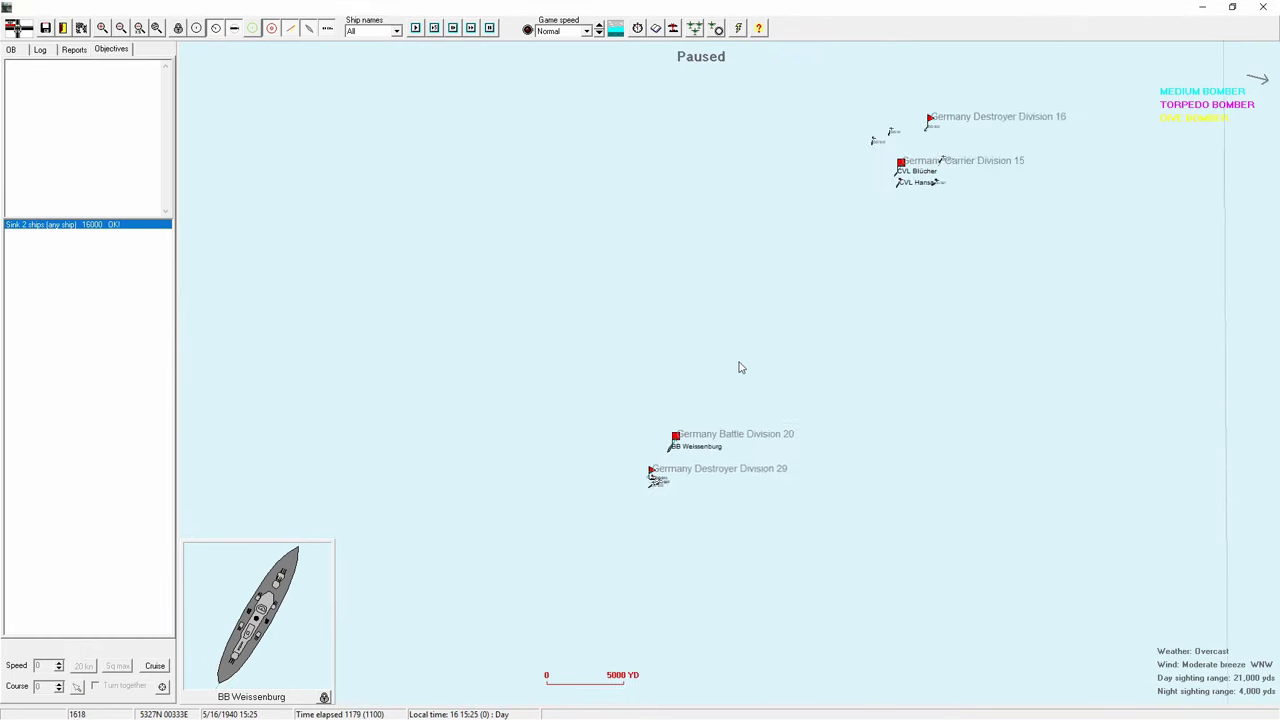
scroll(740, 367, "up", 1)
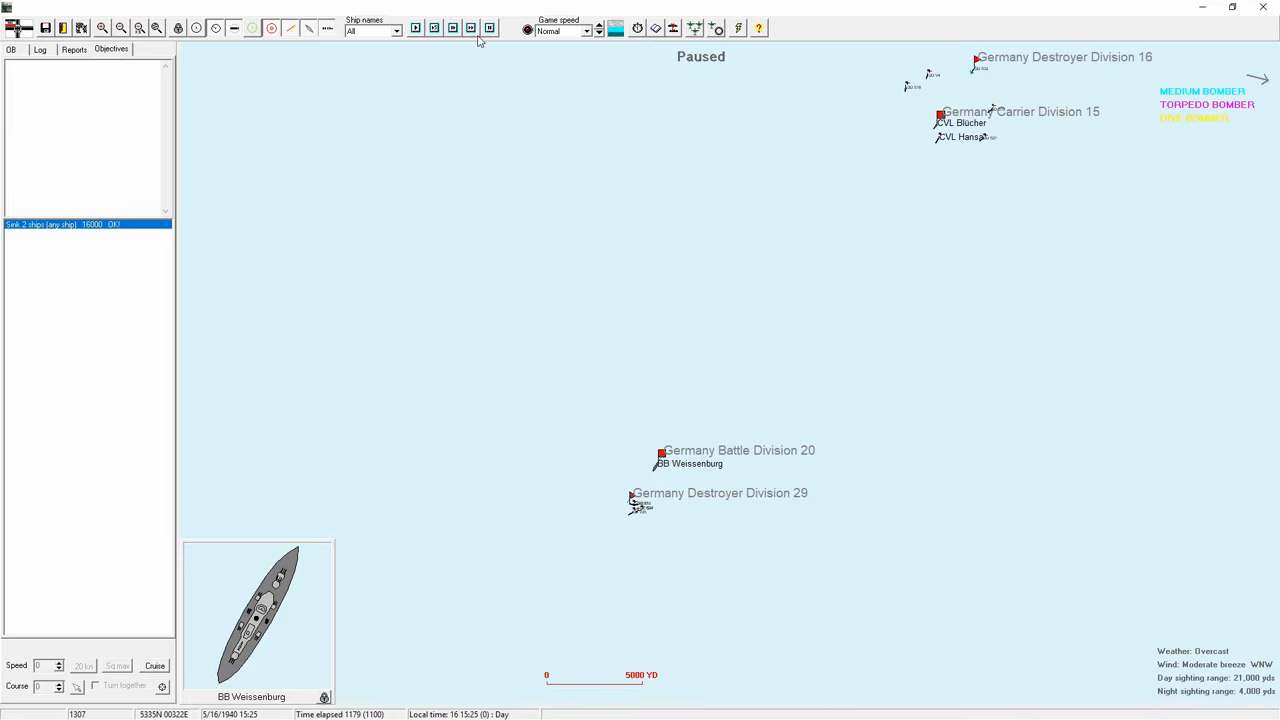
- Resume at Ultra fast speed, decline Derfflinger's floatplane launch, and run until the scenario ends at 19:16
left_click(474, 32)
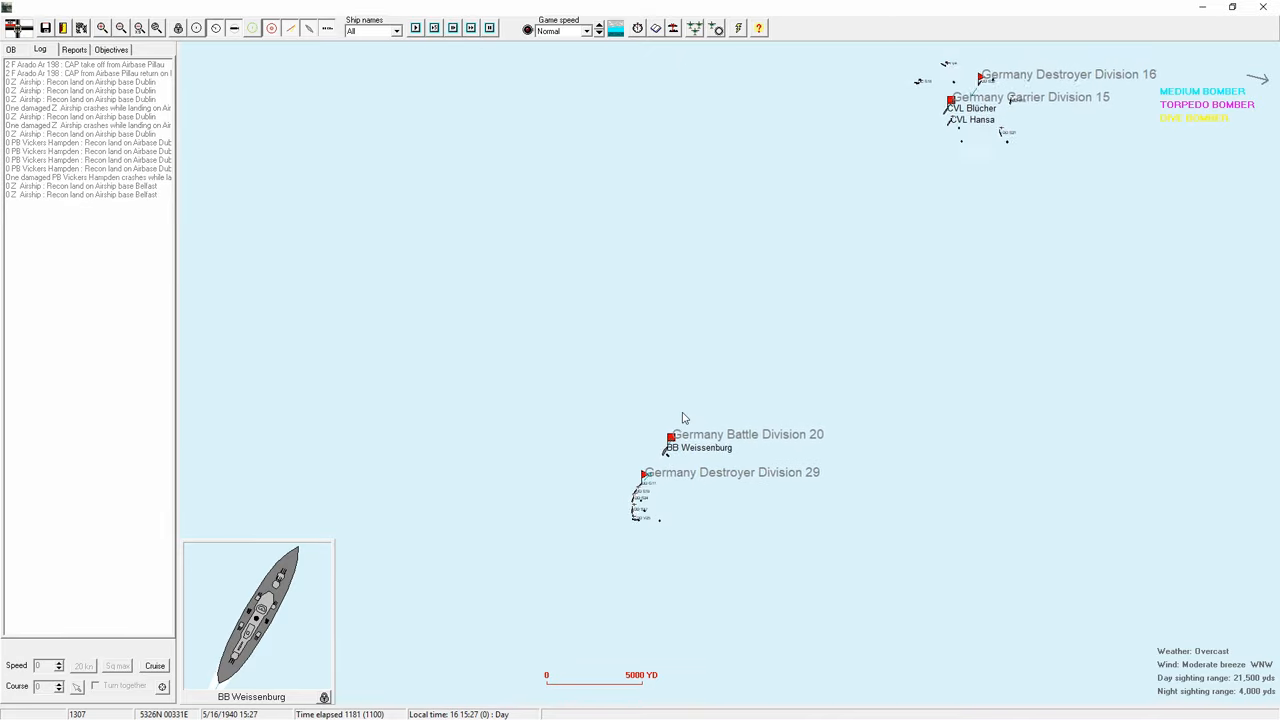
left_click(677, 432)
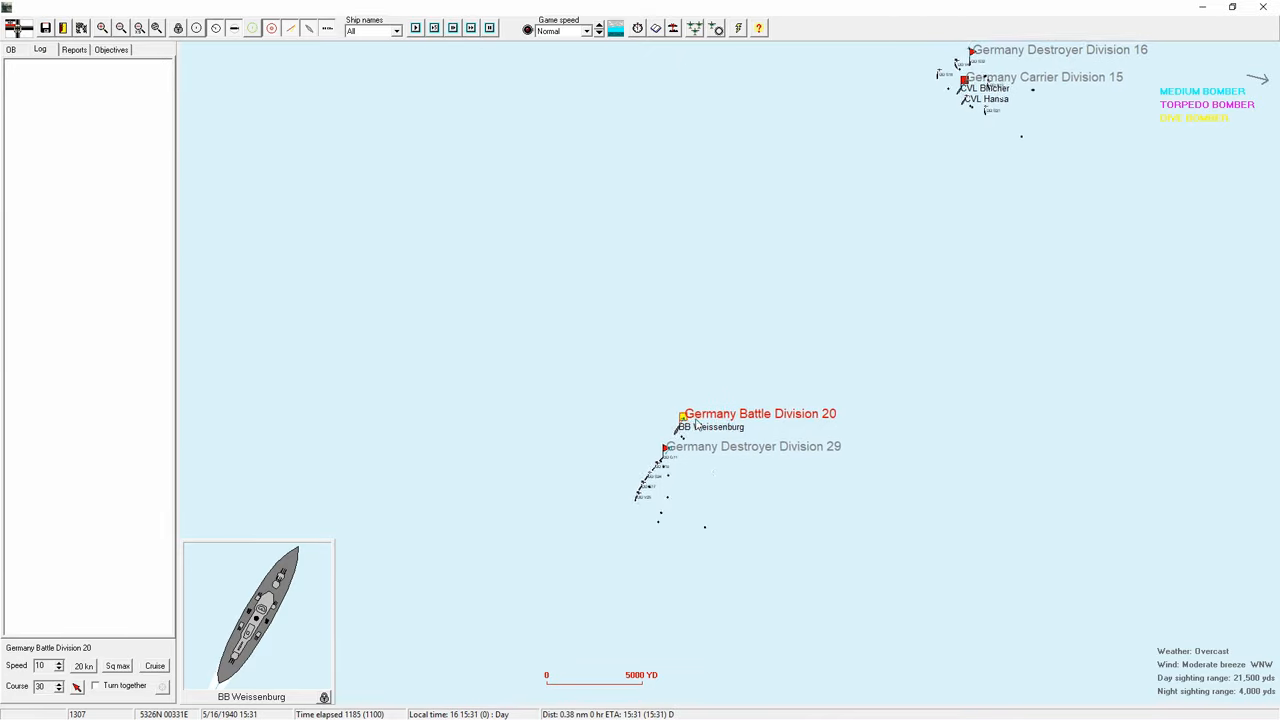
scroll(730, 425, "down", 2)
scroll(730, 425, "down", 2)
scroll(730, 425, "down", 2)
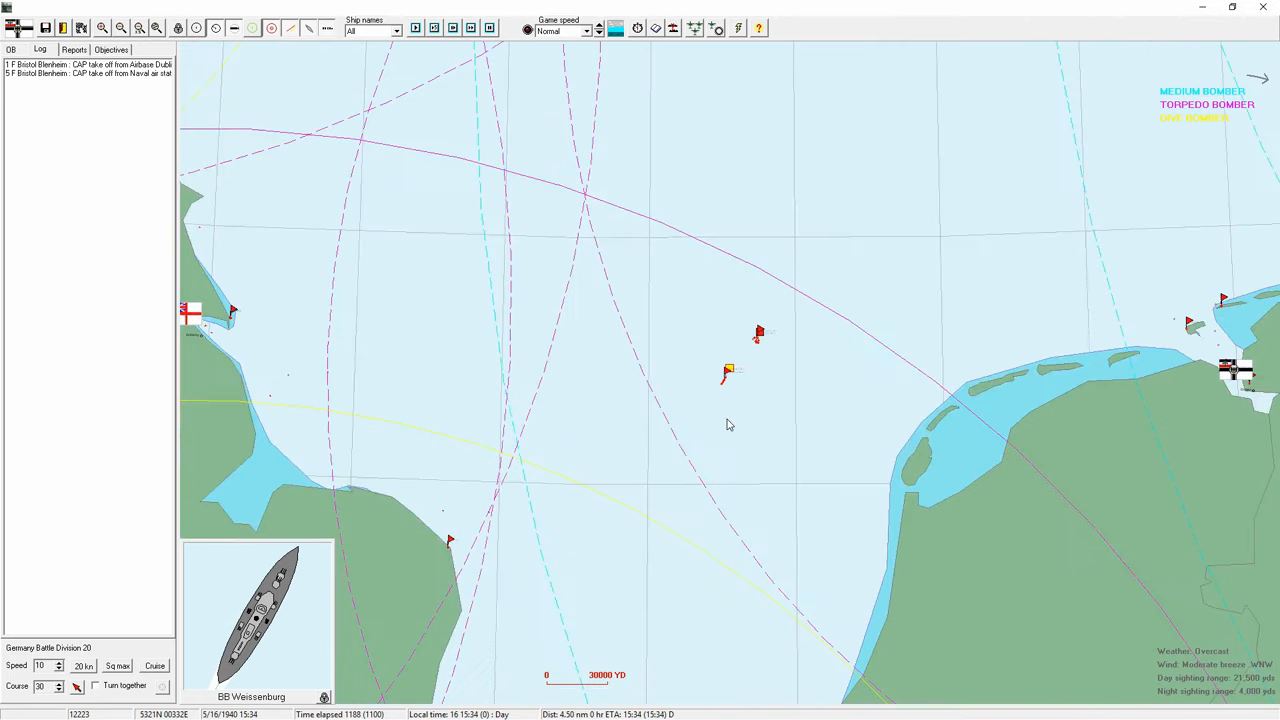
left_click(587, 30)
left_click(558, 104)
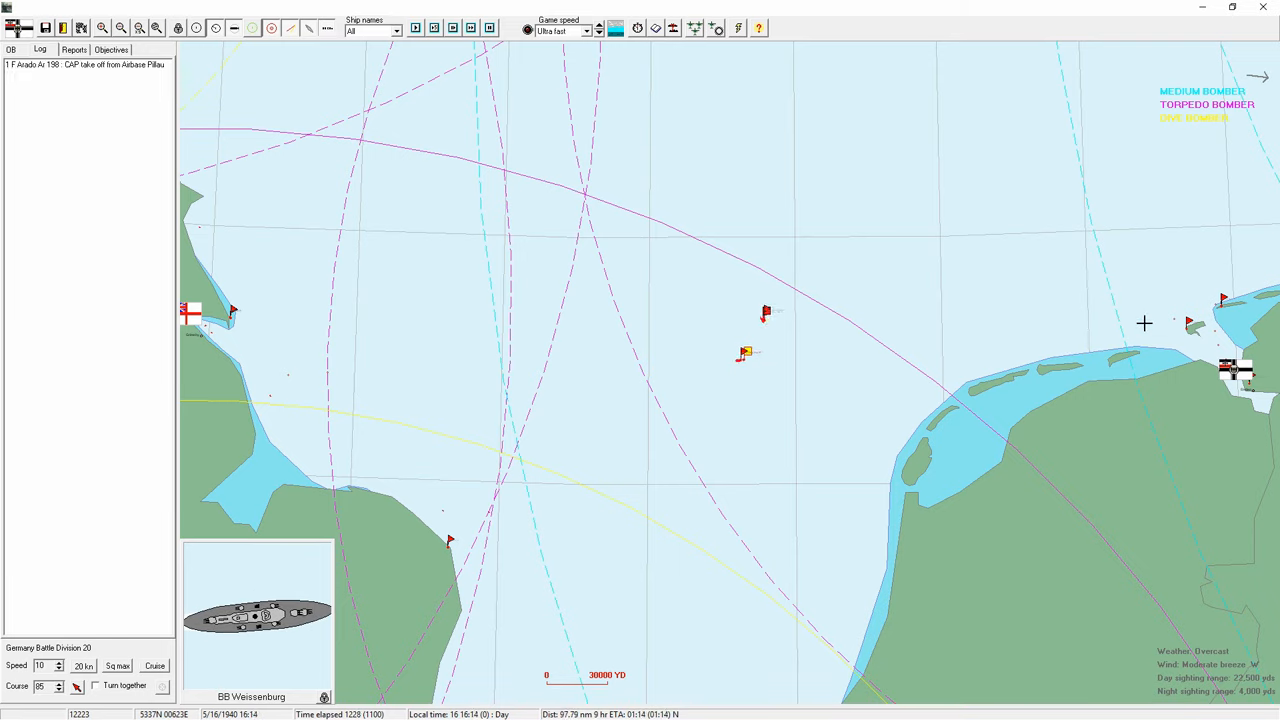
left_click(775, 303)
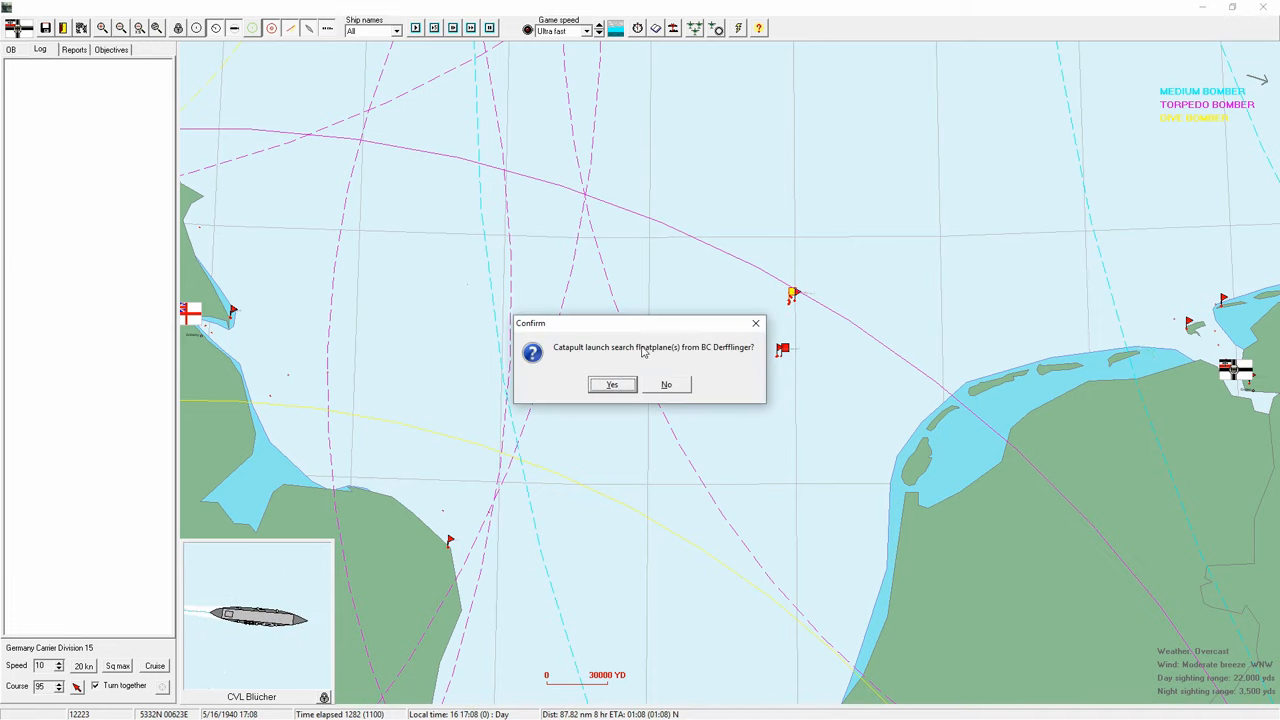
left_click(666, 385)
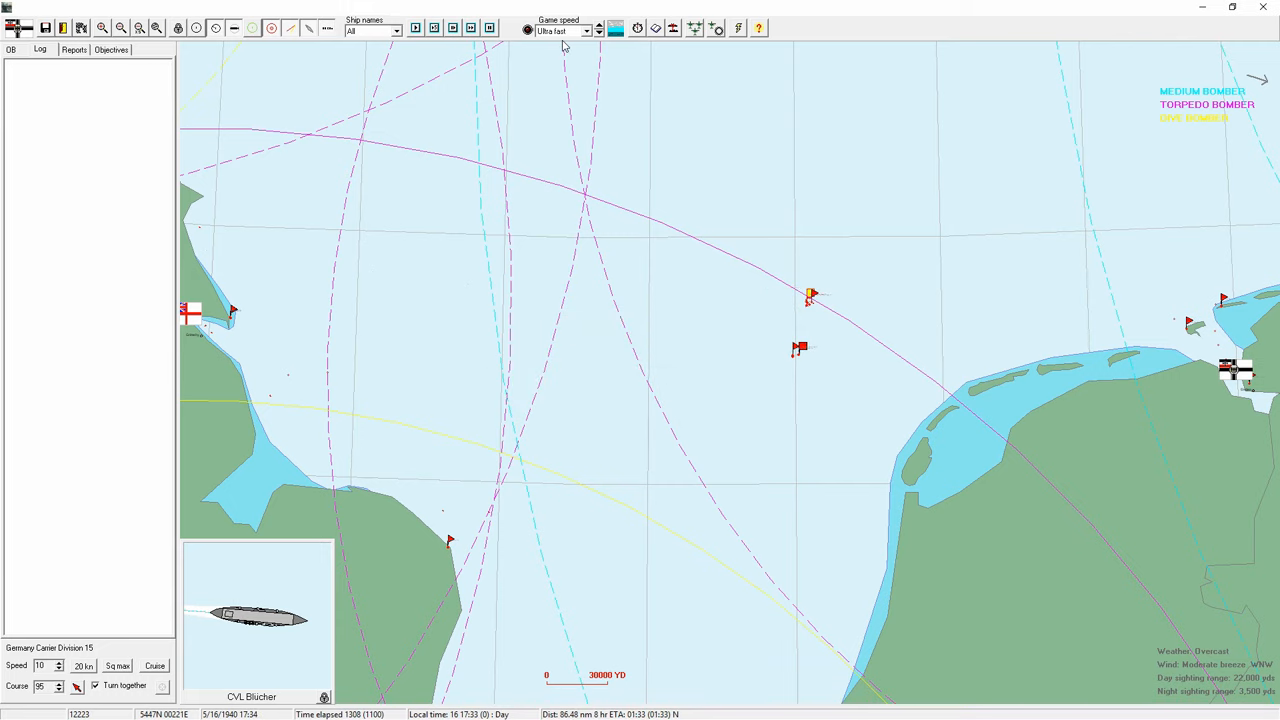
scroll(930, 220, "down", 1)
scroll(773, 410, "up", 2)
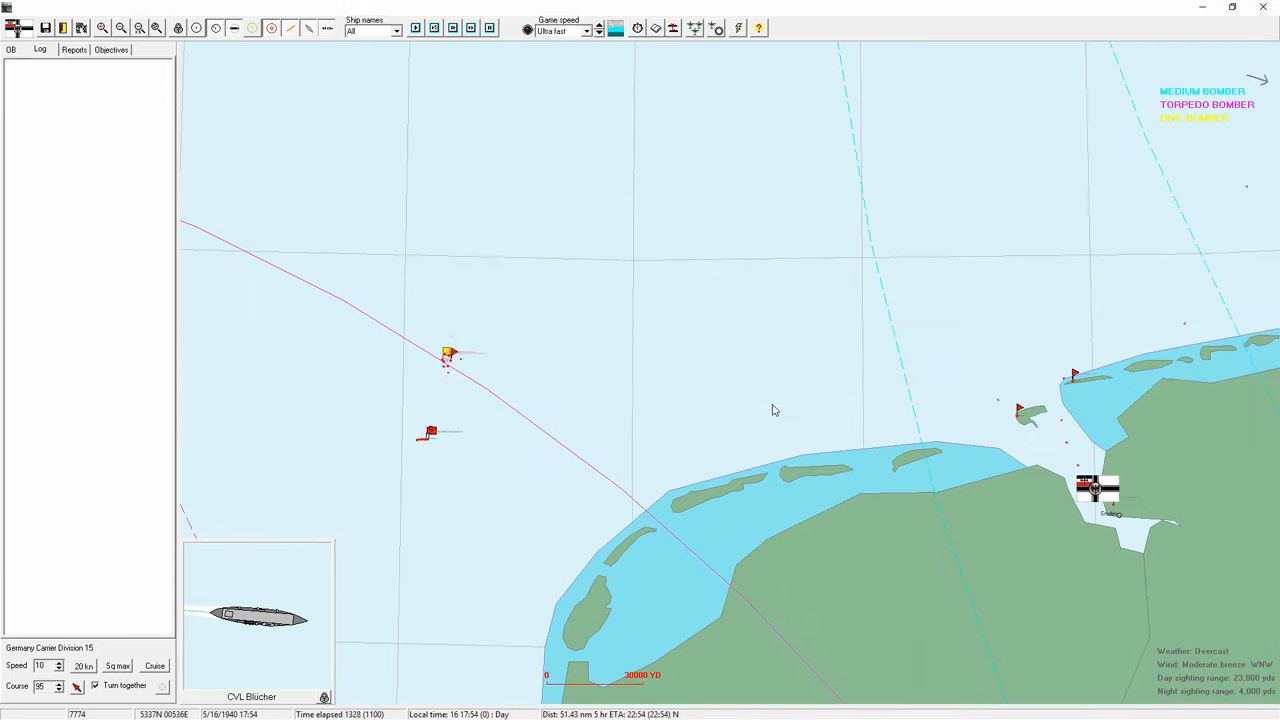
scroll(773, 410, "up", 1)
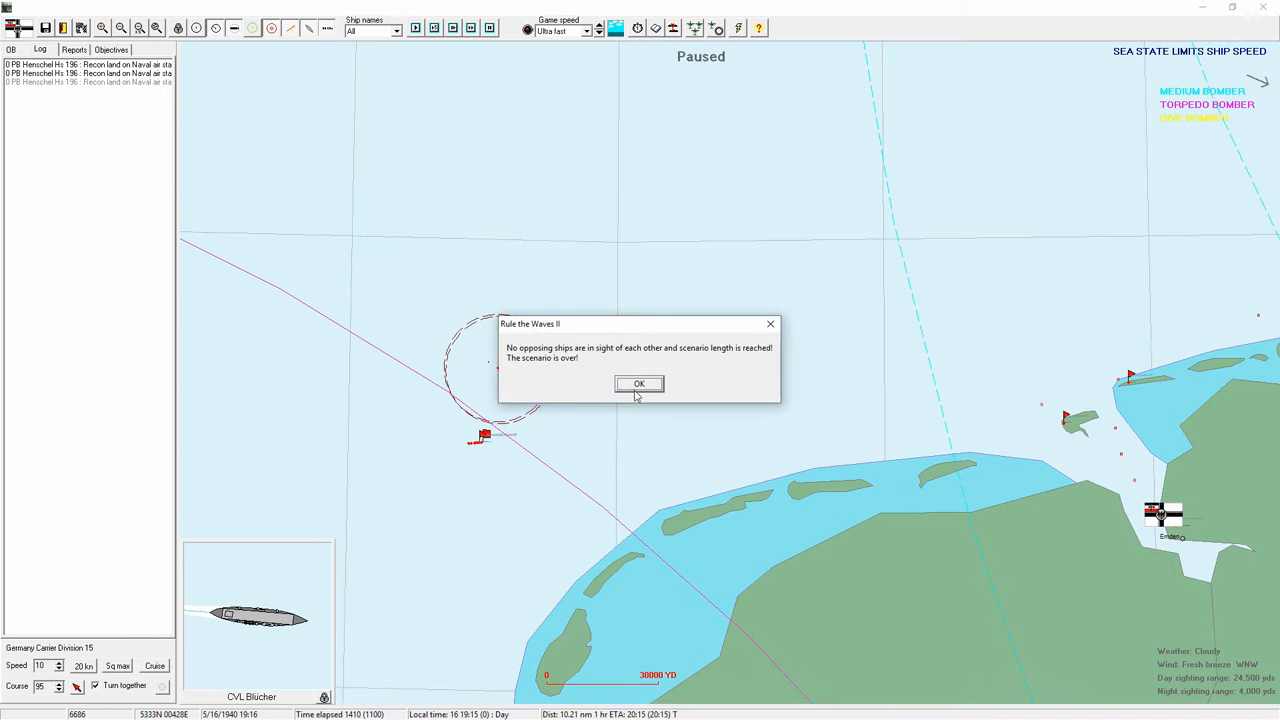
- Acknowledge the scenario-over message to reveal the German major victory results
left_click(638, 384)
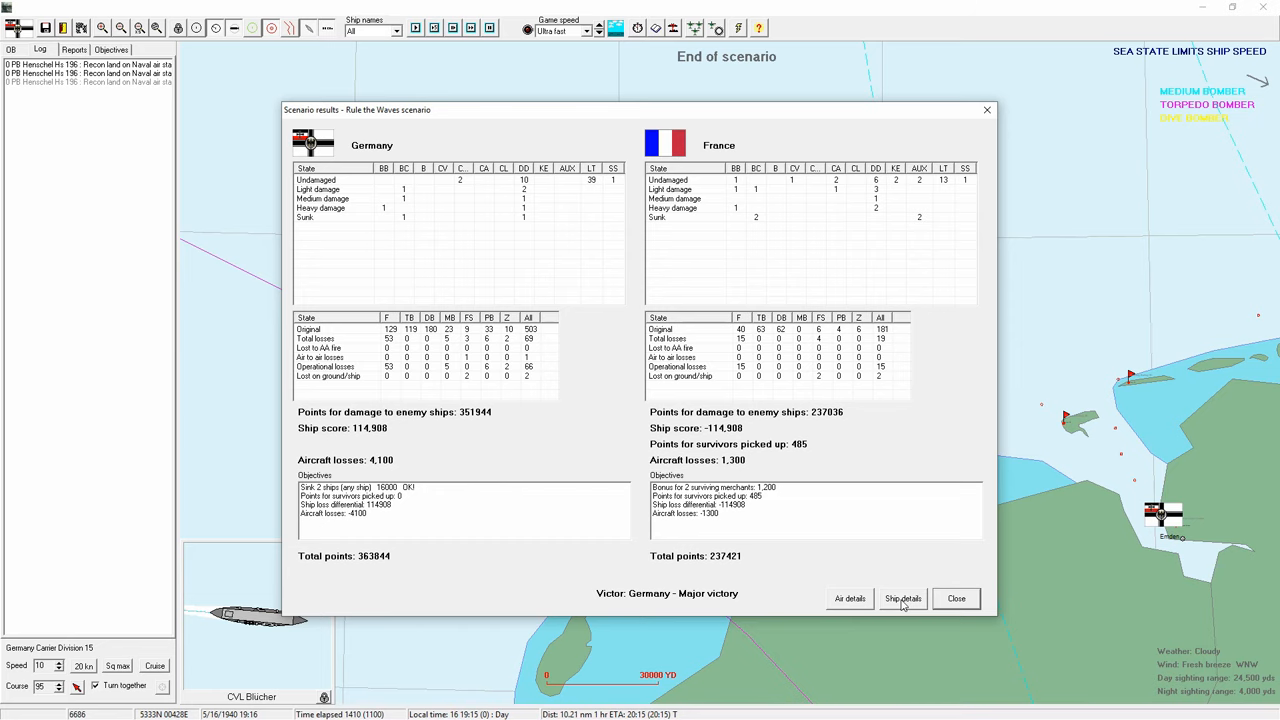
- Review the per-ship details of Moltke, Conde and Sully from the statistics table
left_click(903, 598)
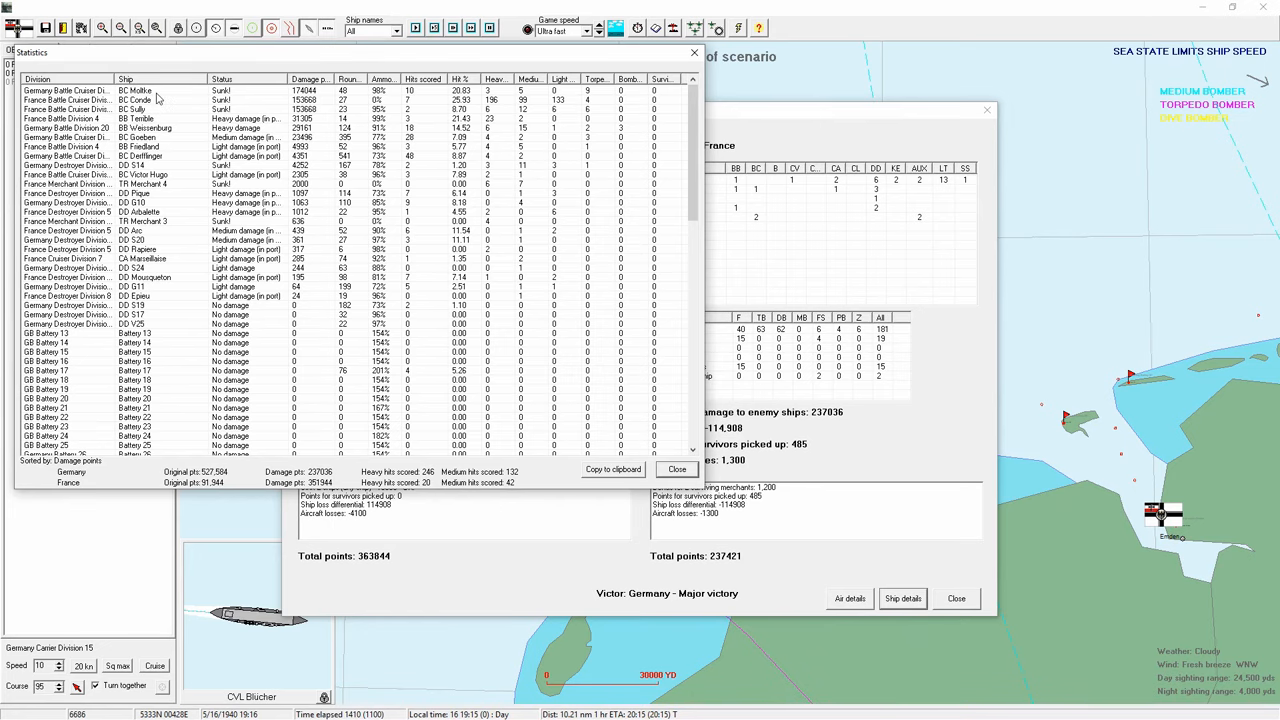
double_click(158, 100)
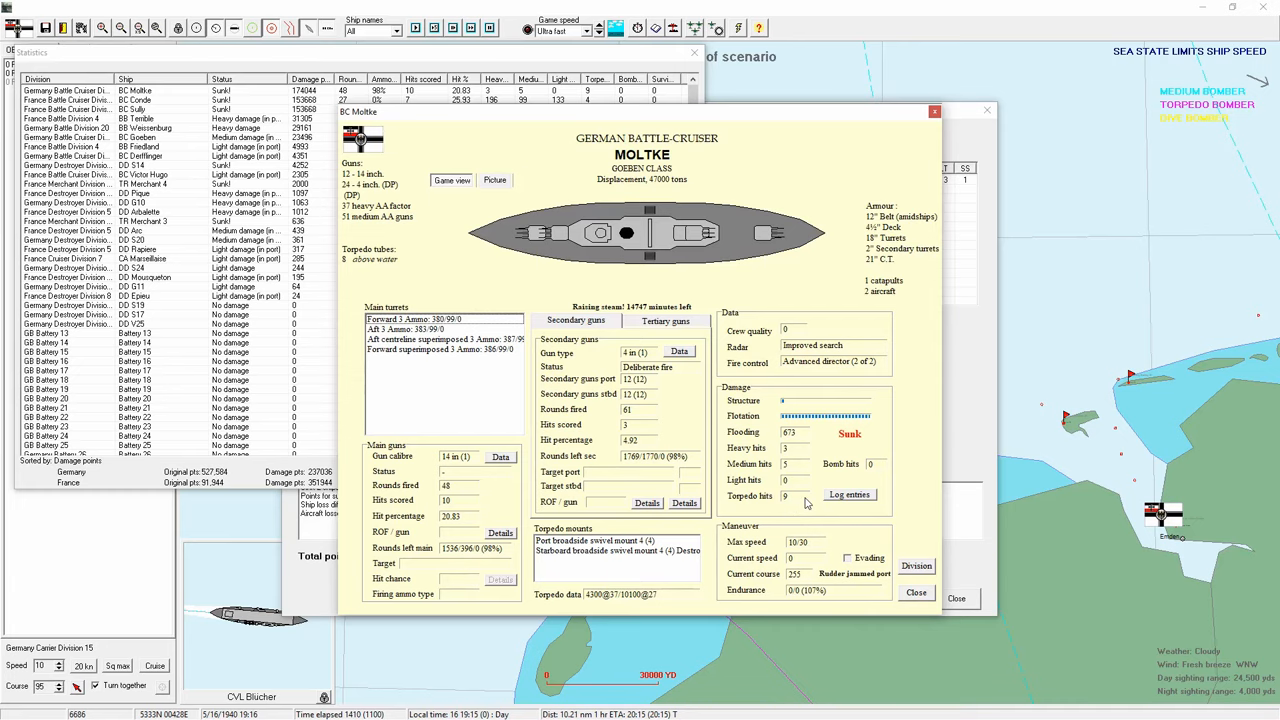
left_click(917, 594)
double_click(143, 100)
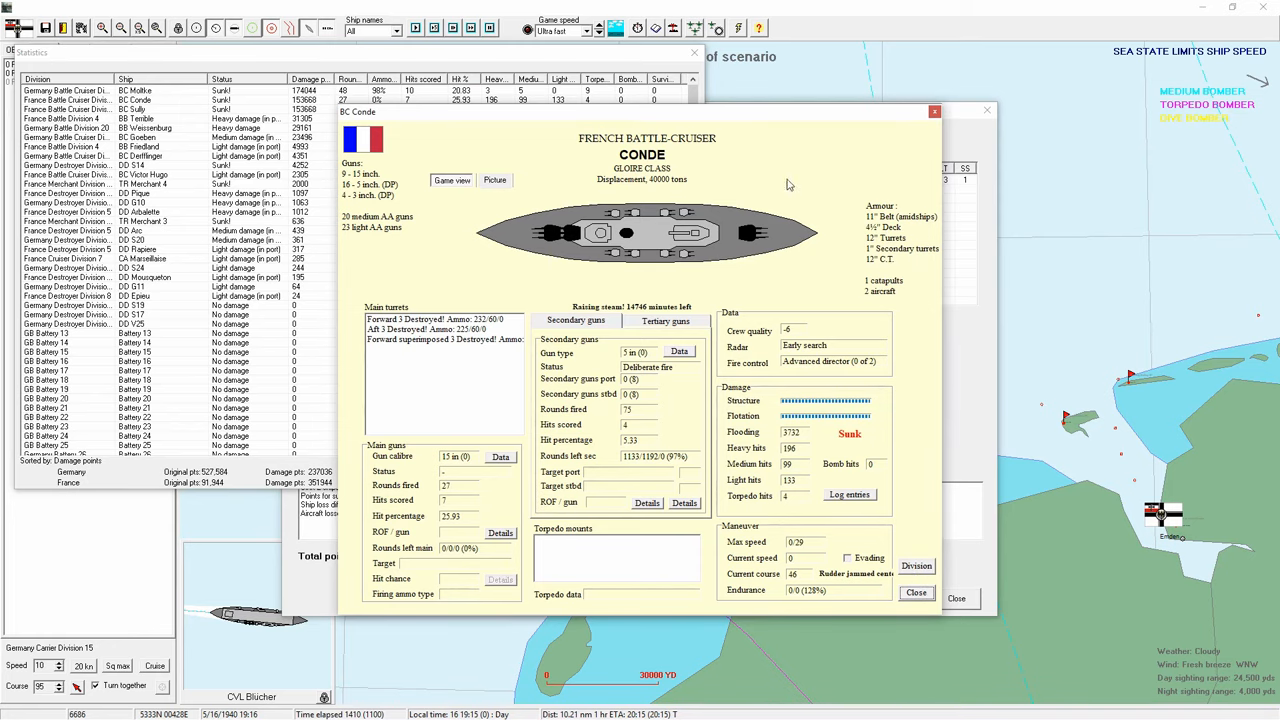
left_click(916, 594)
double_click(141, 110)
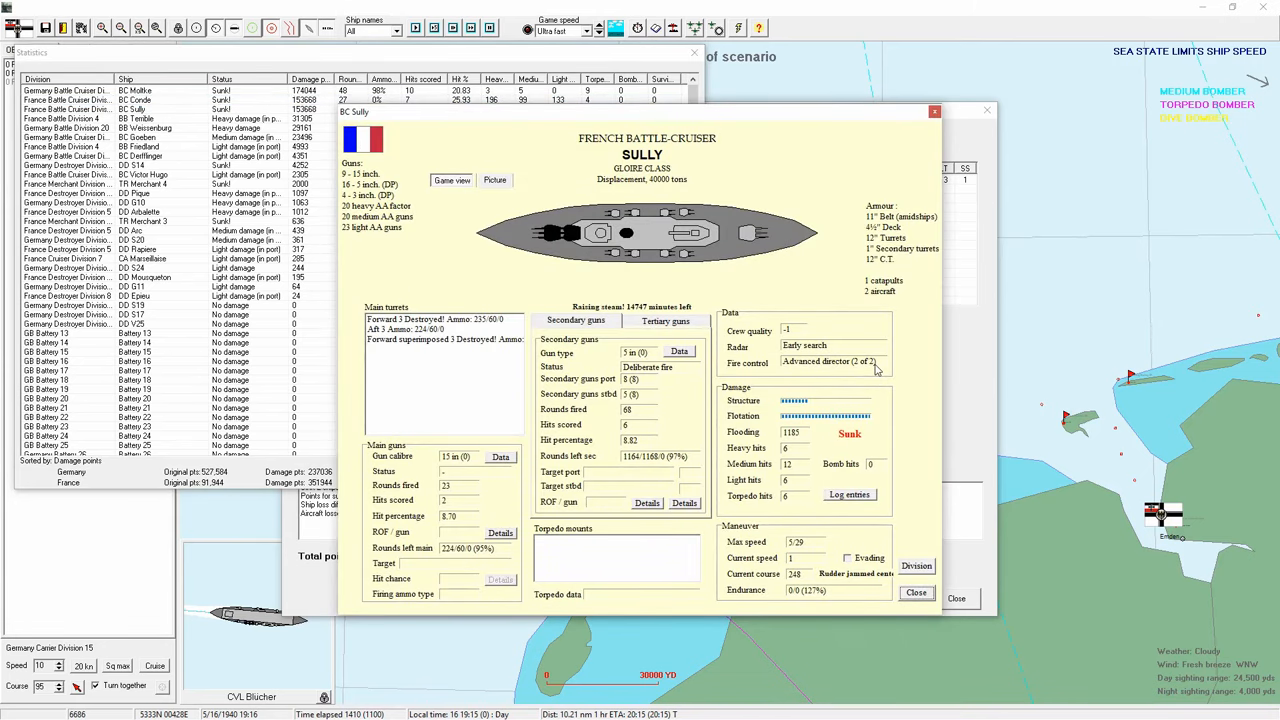
left_click(916, 594)
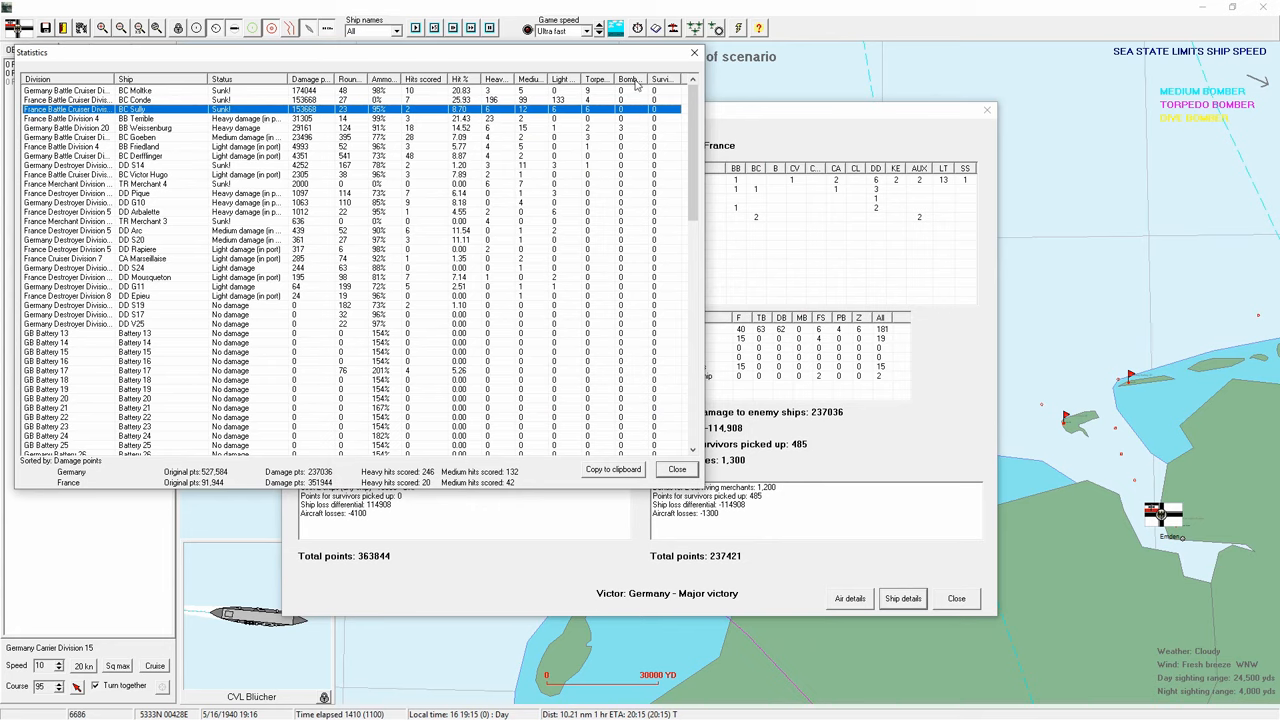
- Review details of Weissenburg, Goeben and Friedland, then close the battle statistics
left_click(595, 129)
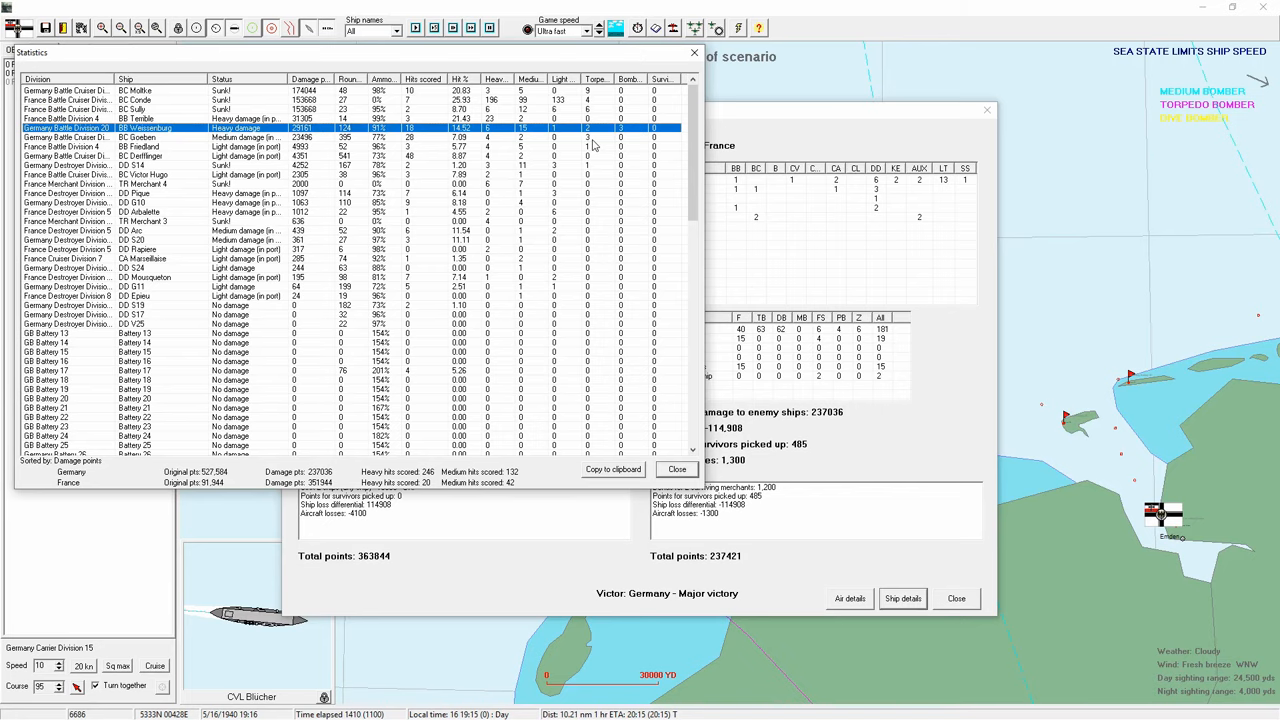
left_click(595, 137)
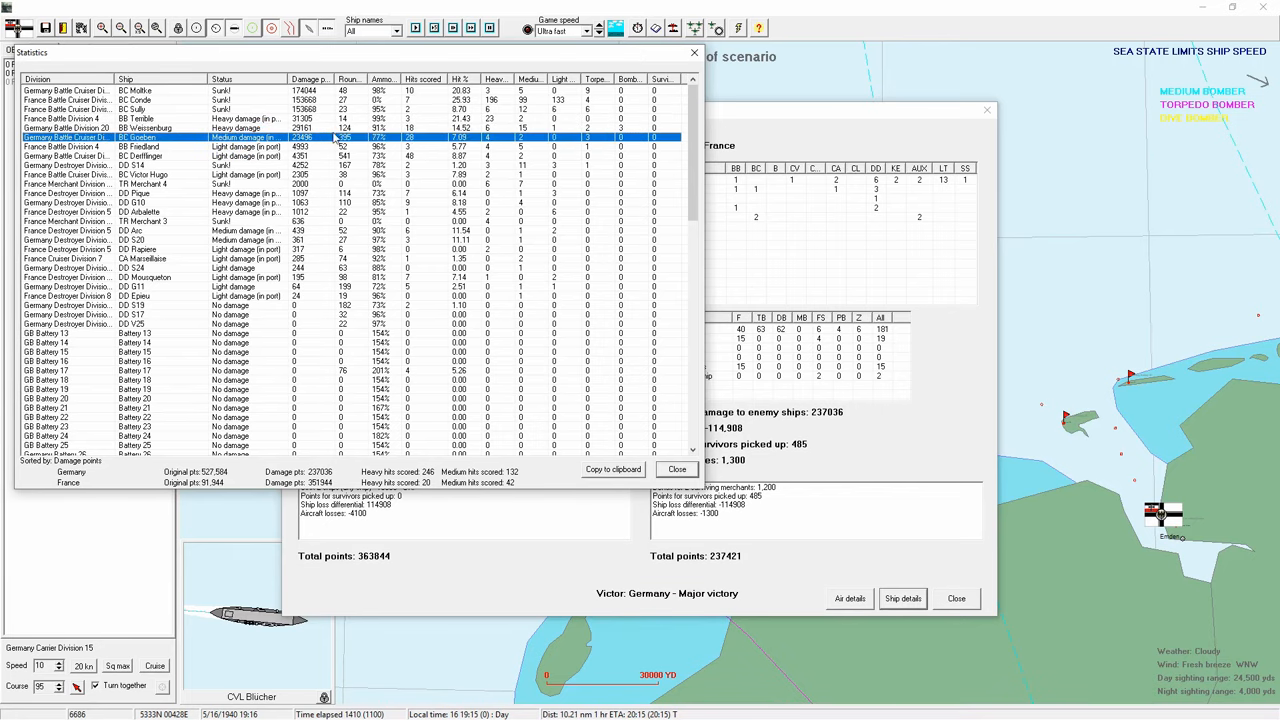
double_click(233, 129)
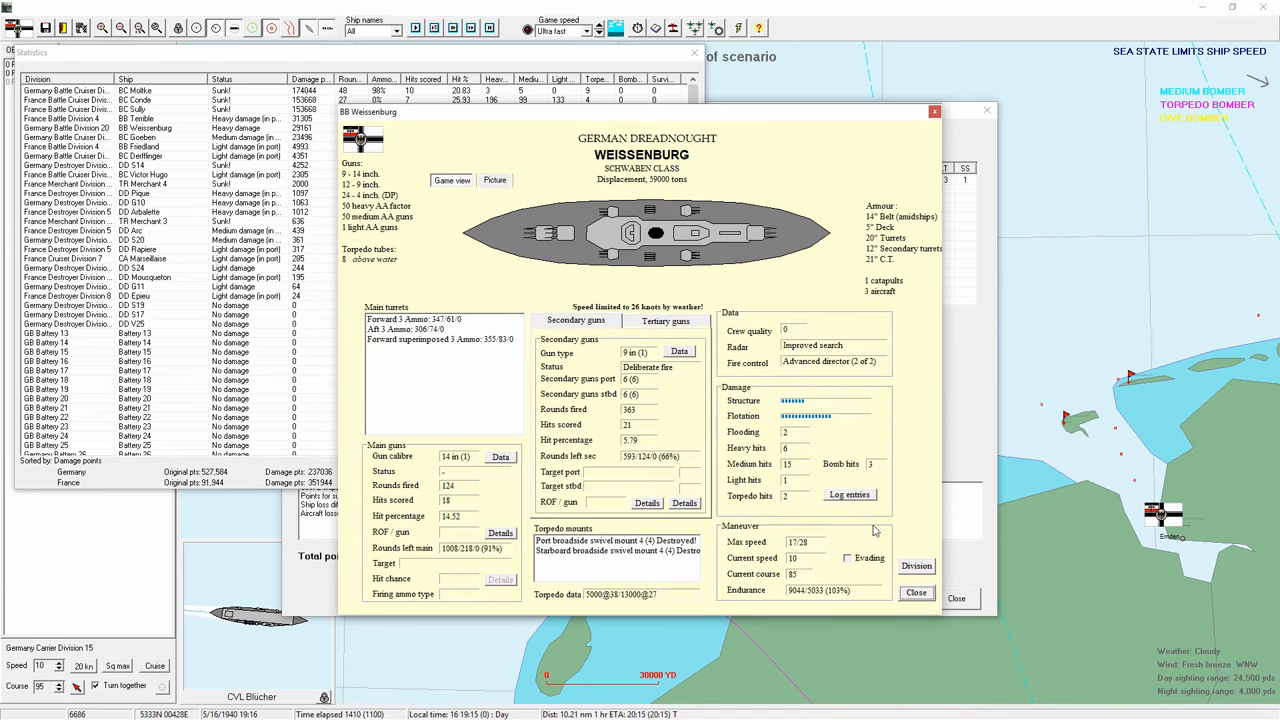
left_click(916, 594)
left_click(245, 137)
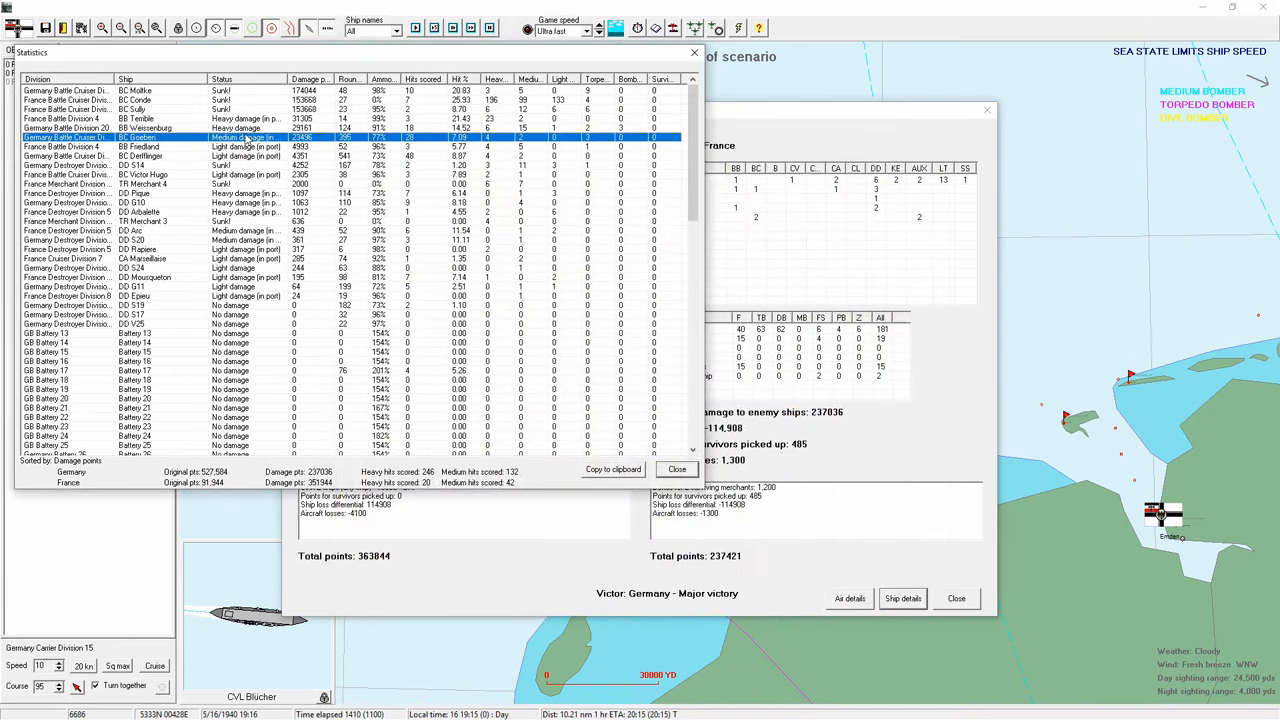
double_click(245, 137)
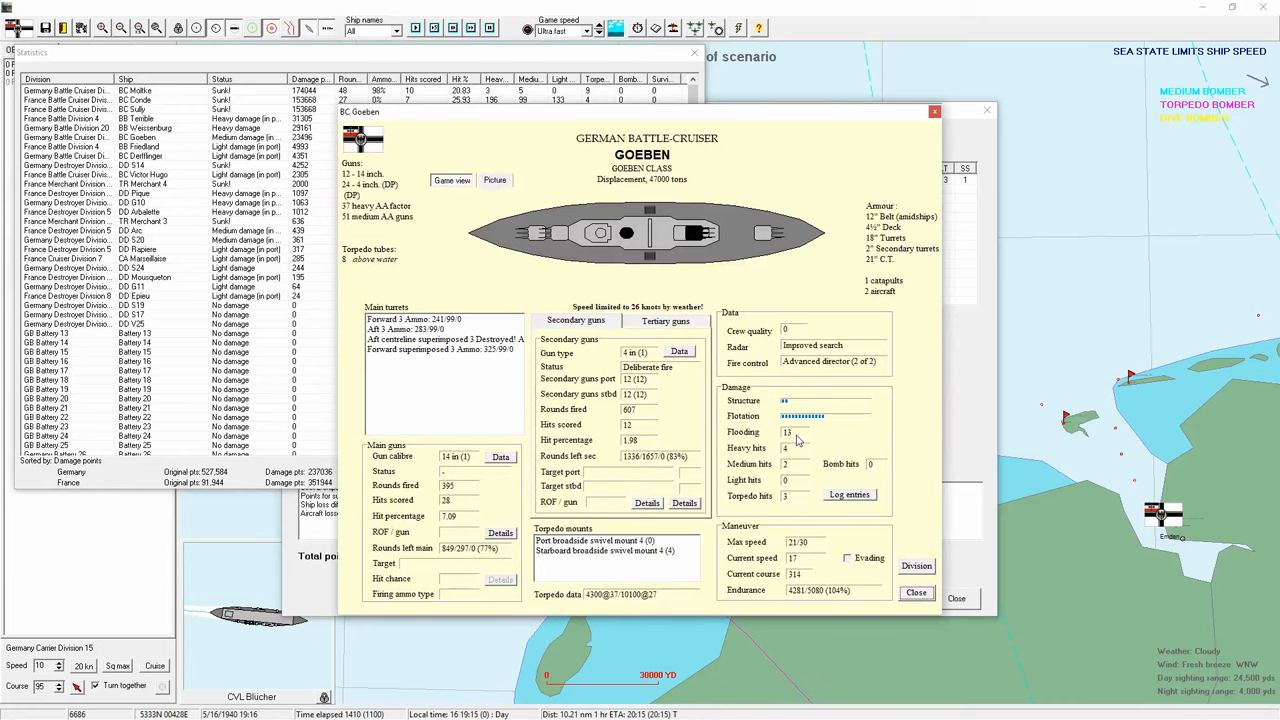
left_click(916, 597)
left_click(255, 147)
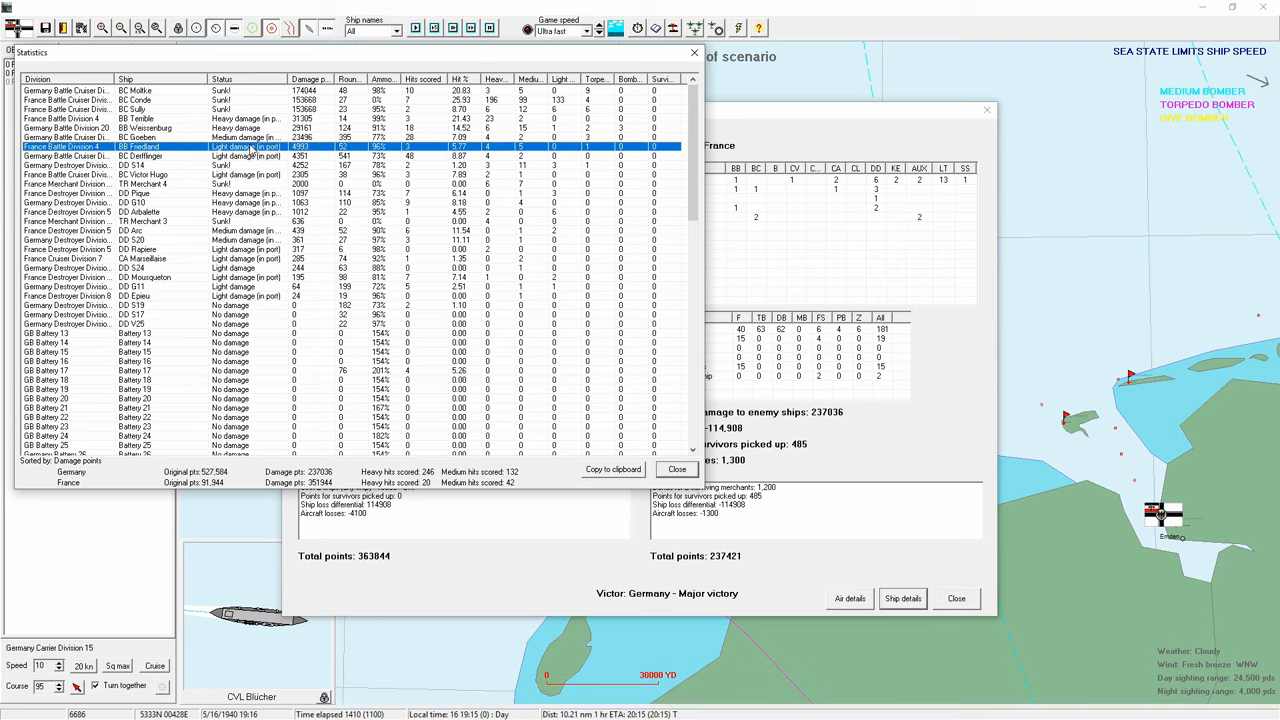
double_click(253, 147)
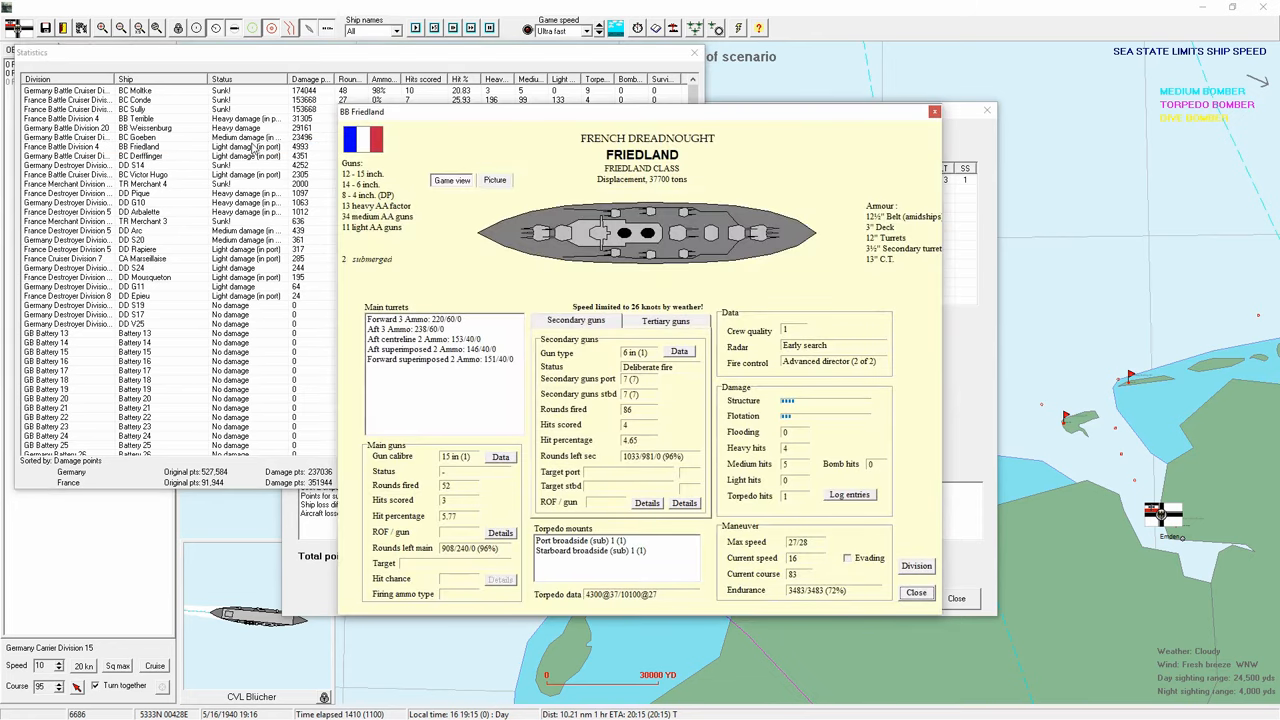
left_click(917, 595)
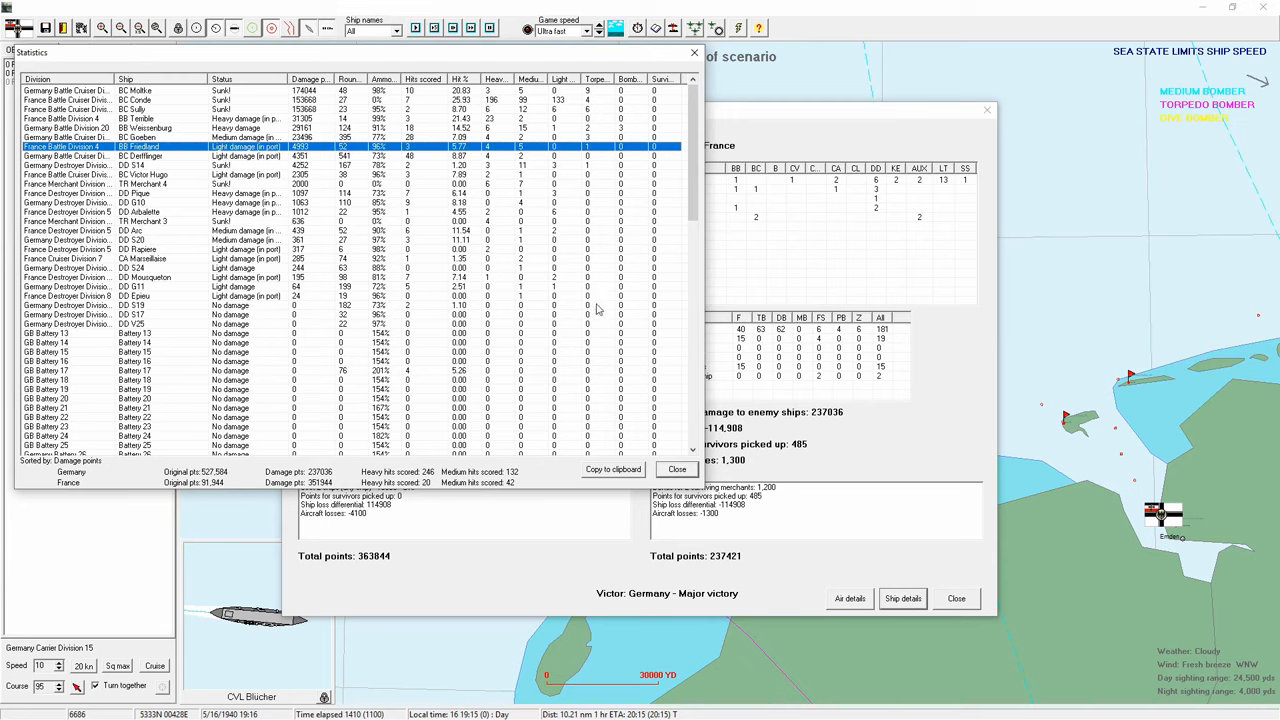
left_click_drag(692, 175, 697, 282)
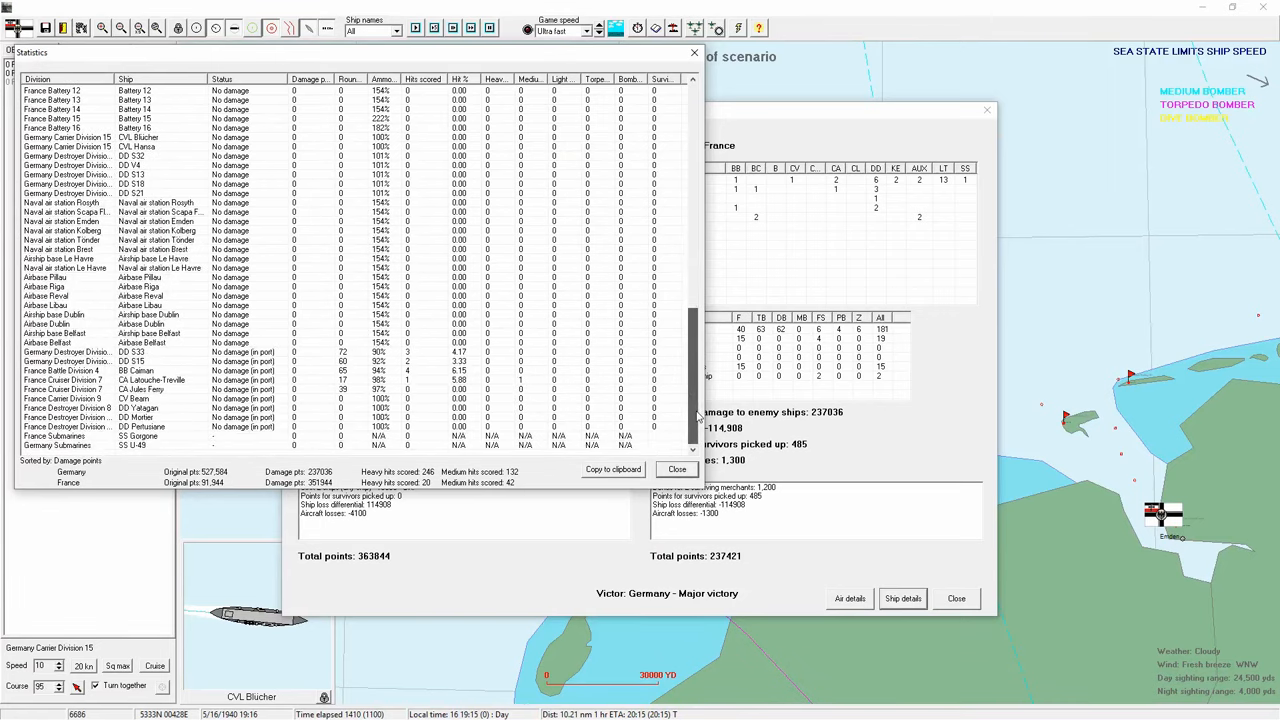
left_click_drag(697, 282, 700, 125)
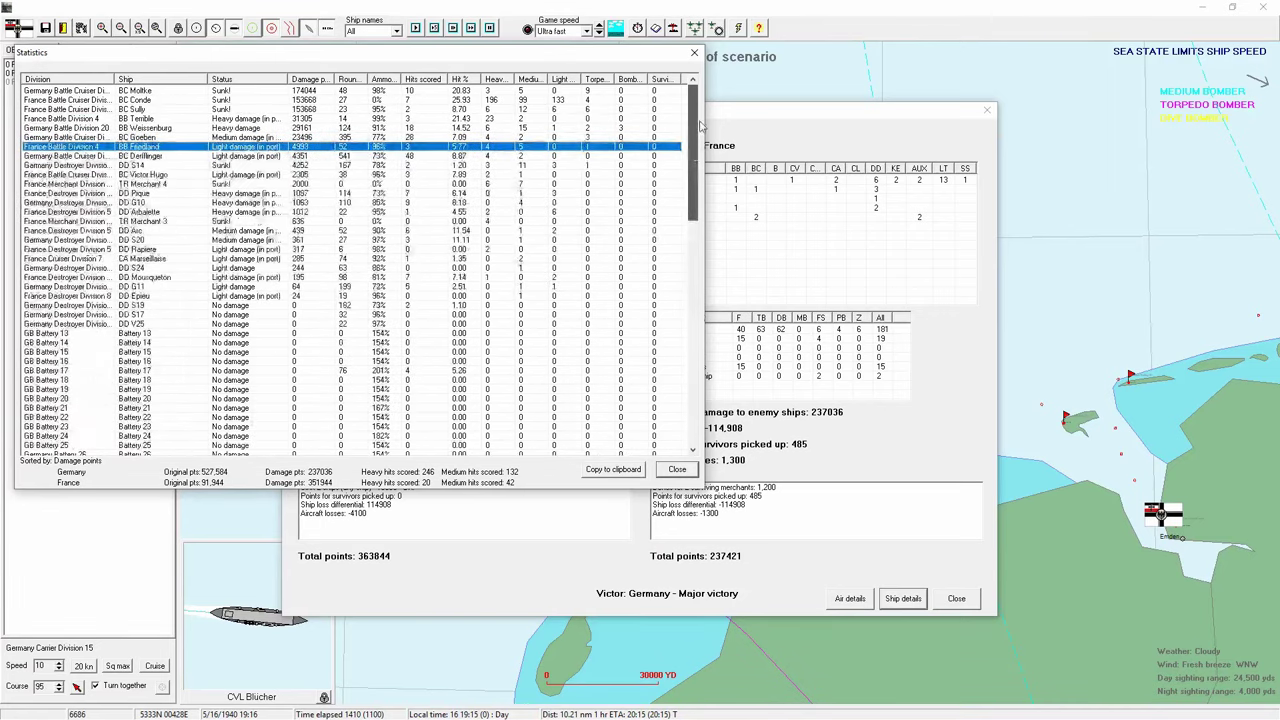
left_click(677, 470)
- Leave the finished Channel scenario, accept the engagement history name and return to the campaign world map
left_click(956, 598)
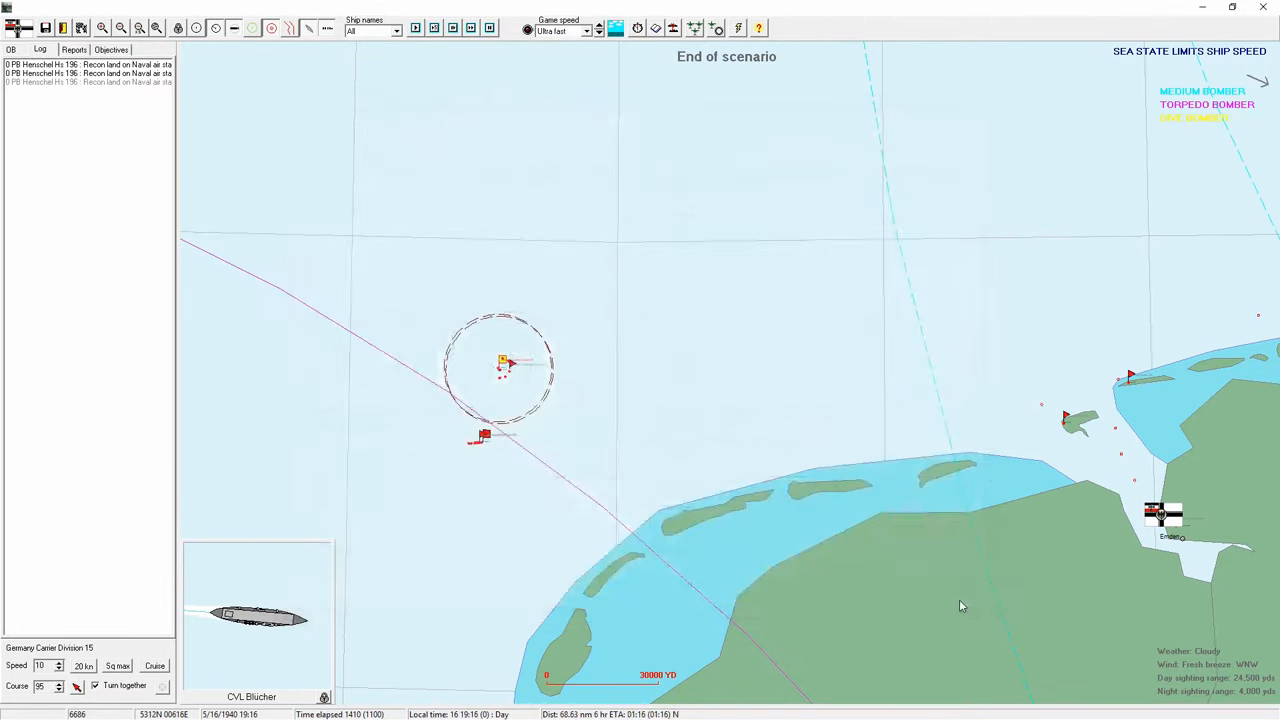
left_click(78, 28)
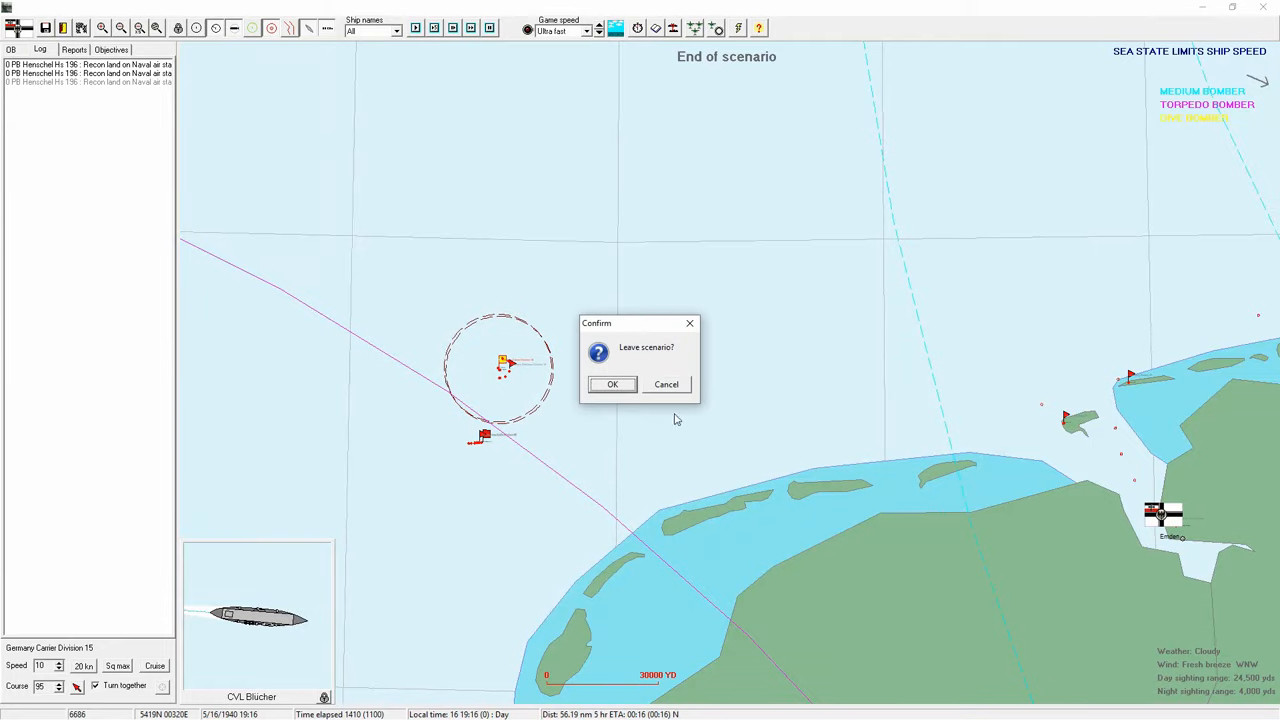
left_click(608, 384)
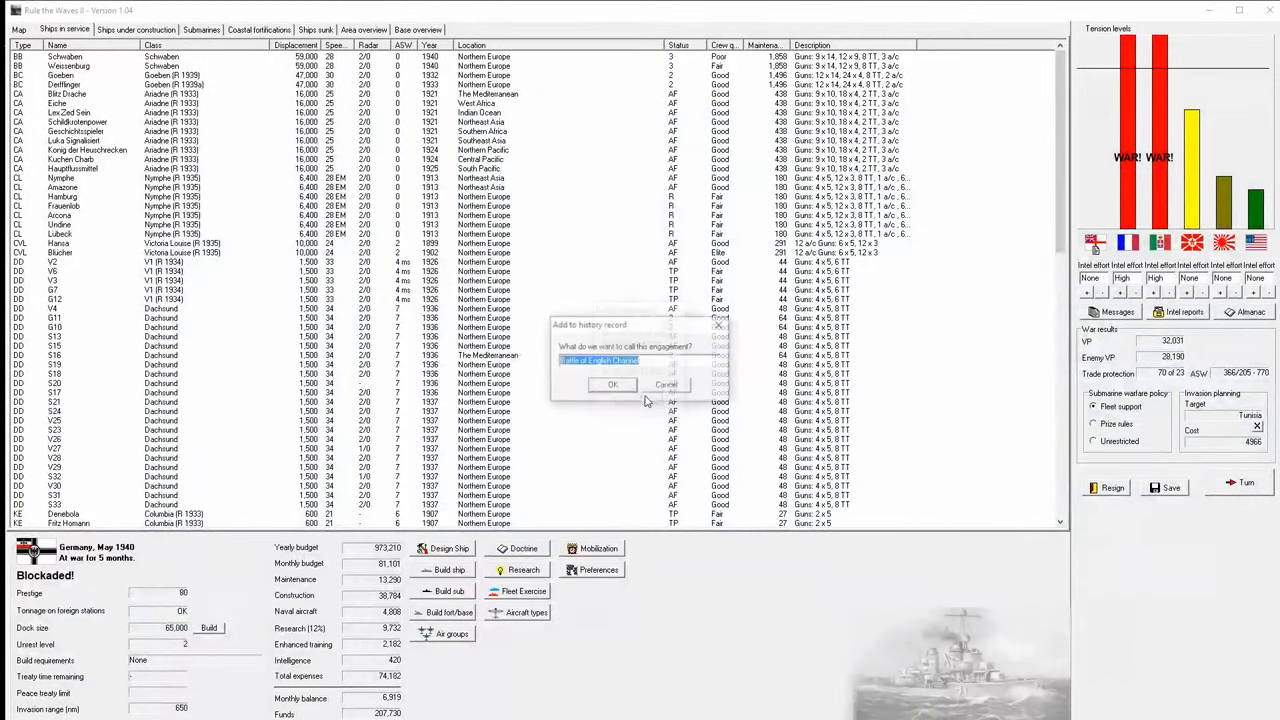
left_click(613, 386)
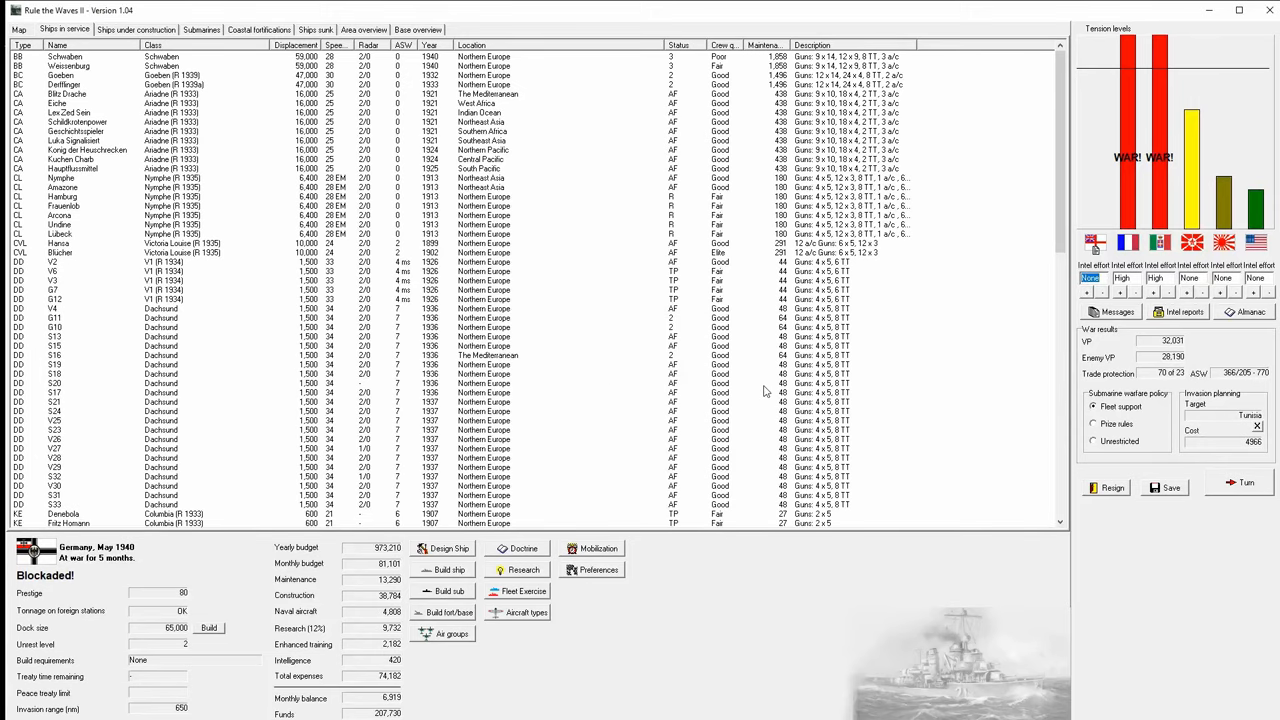
left_click(19, 29)
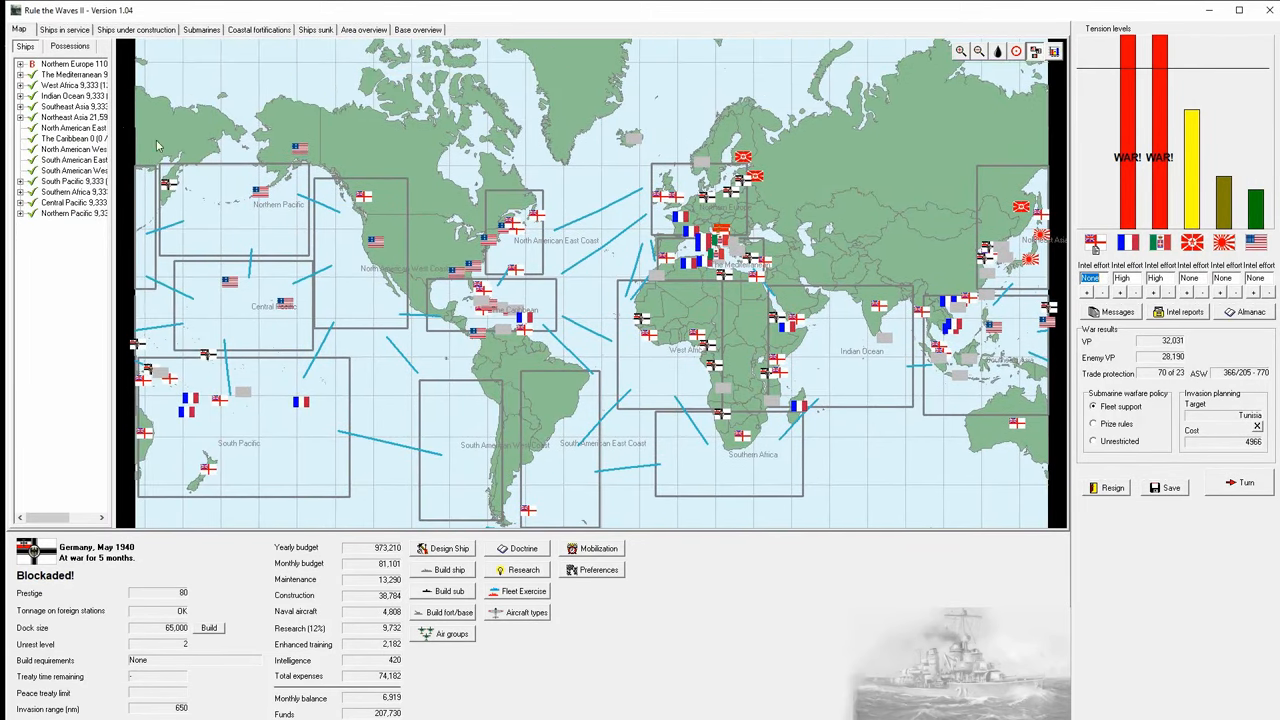
- Widen the region list so full region names and totals show on the world map
left_click(75, 106)
left_click_drag(118, 118, 188, 124)
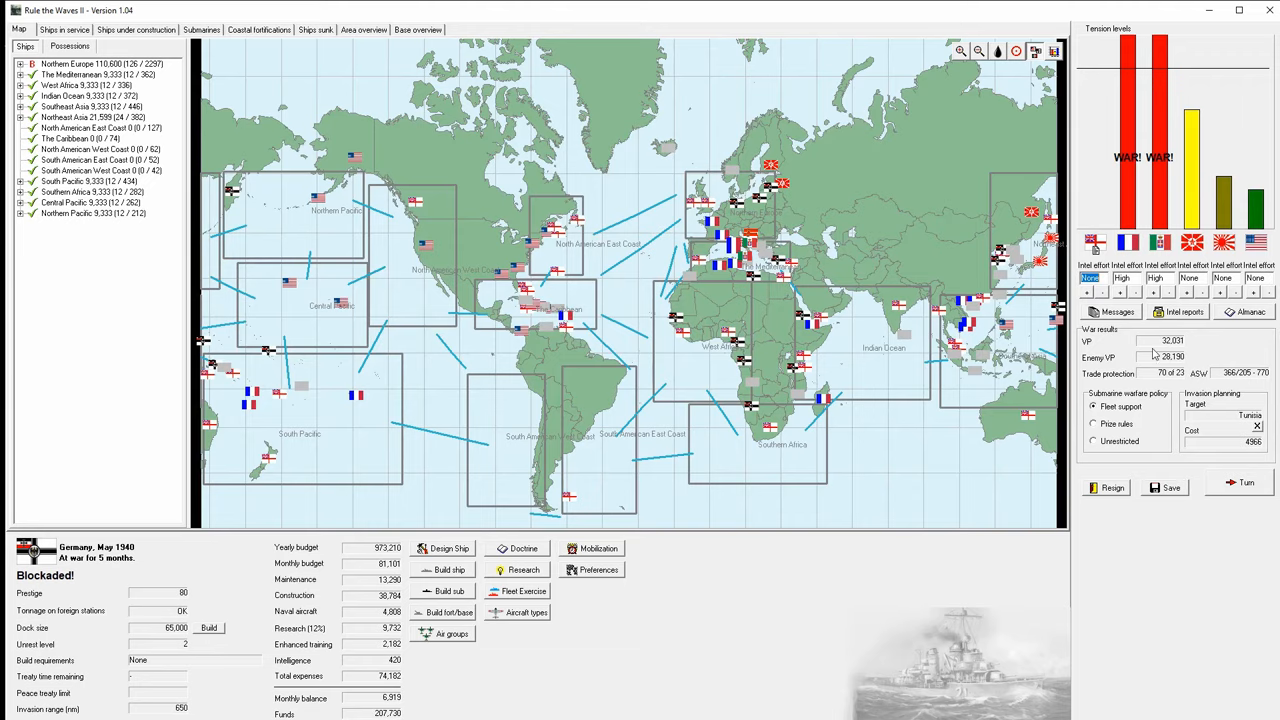
- Browse ships in service, the Mecklenburg under construction and the U-boat roster, then return to the map
left_click(65, 29)
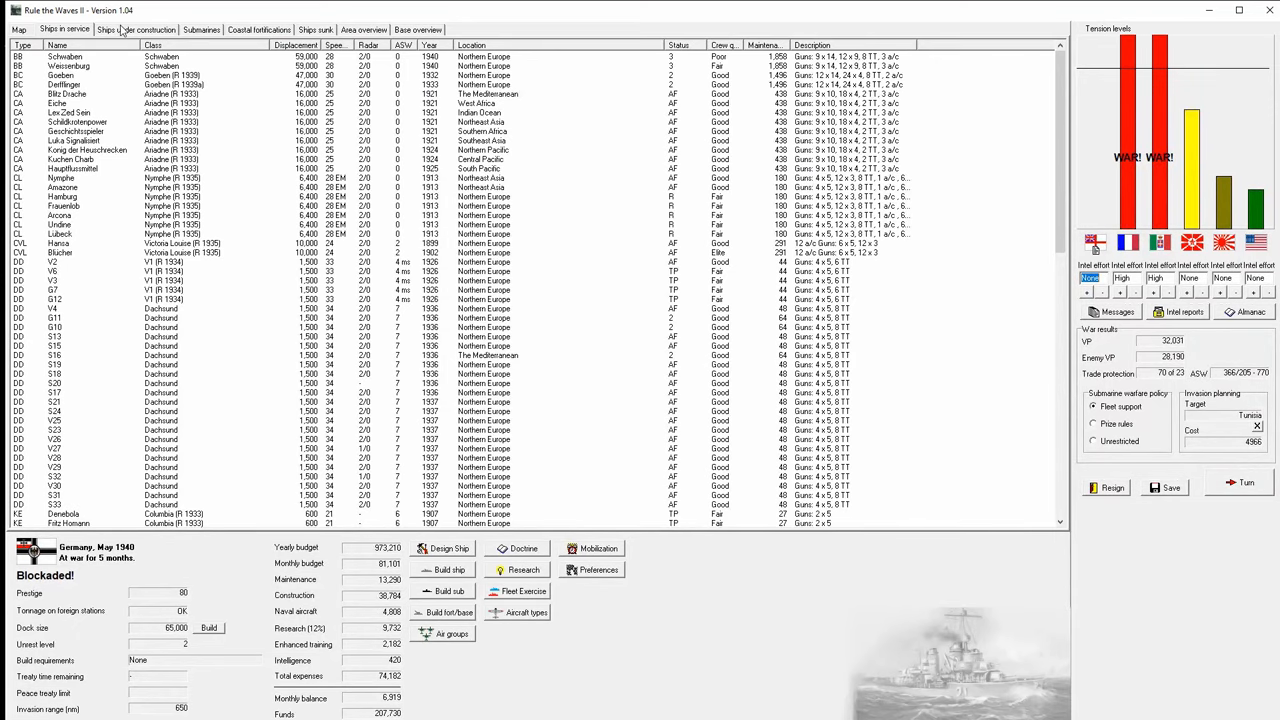
left_click(130, 29)
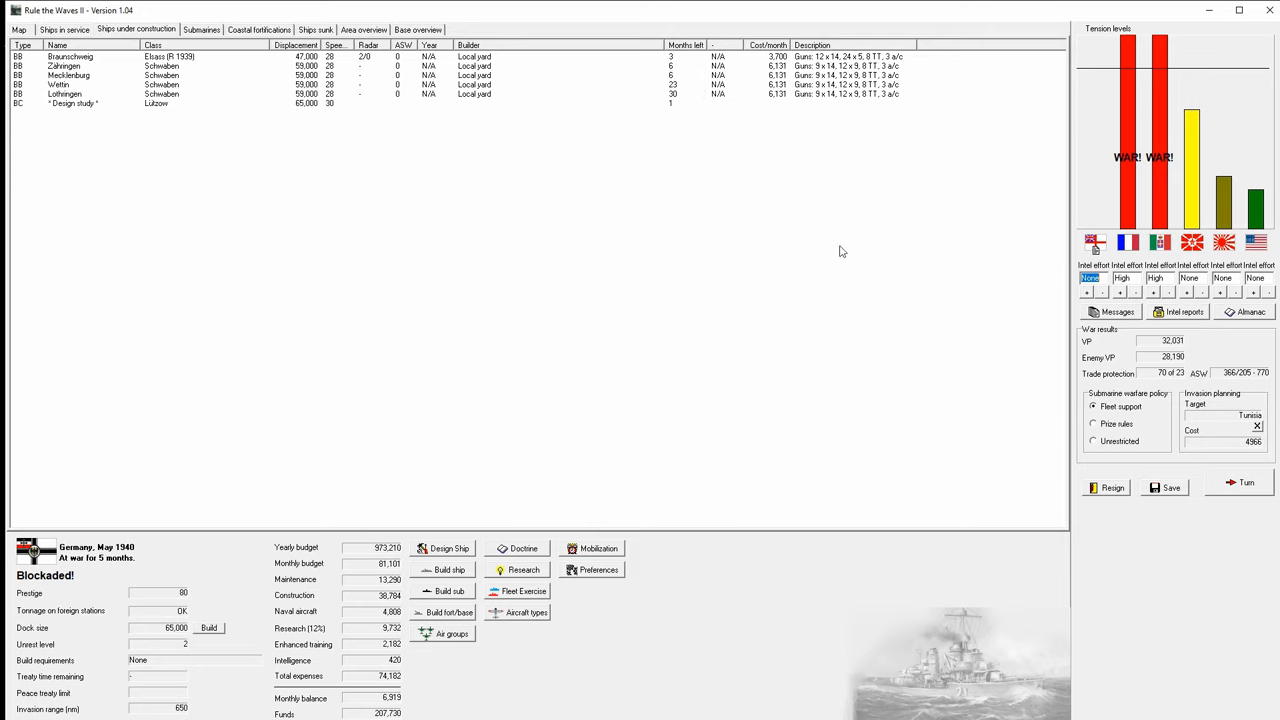
double_click(171, 76)
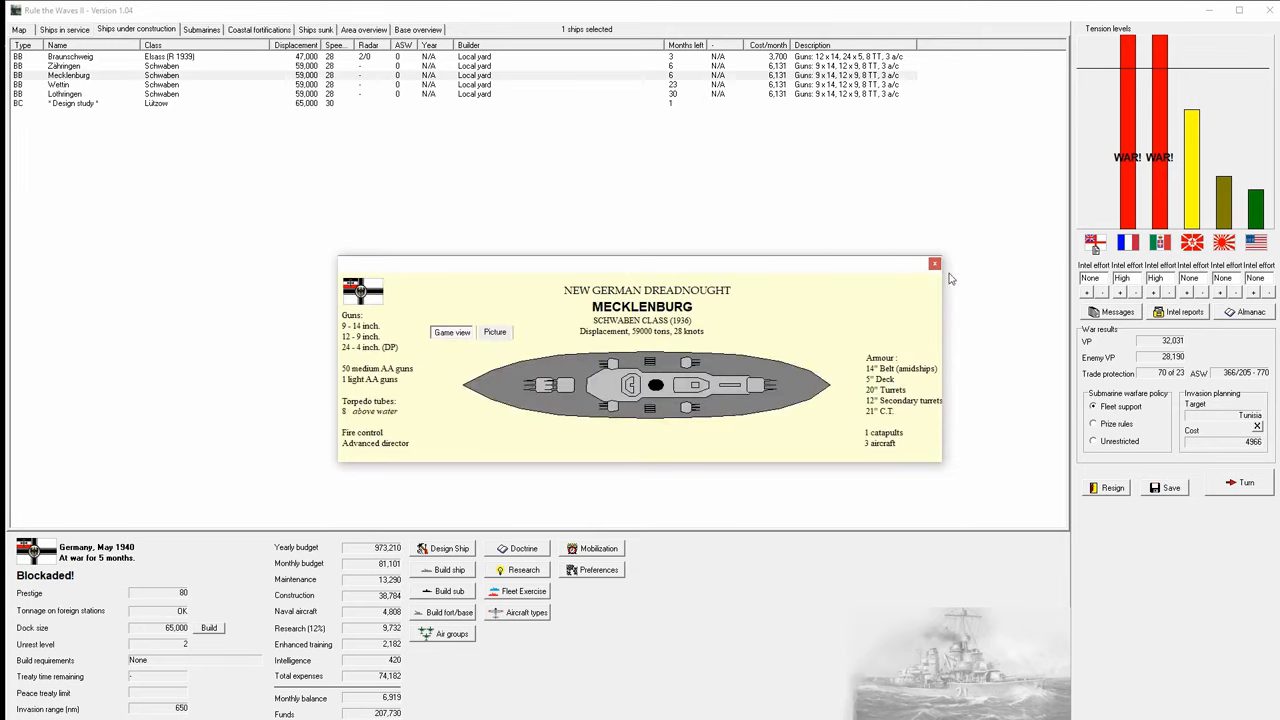
left_click(934, 264)
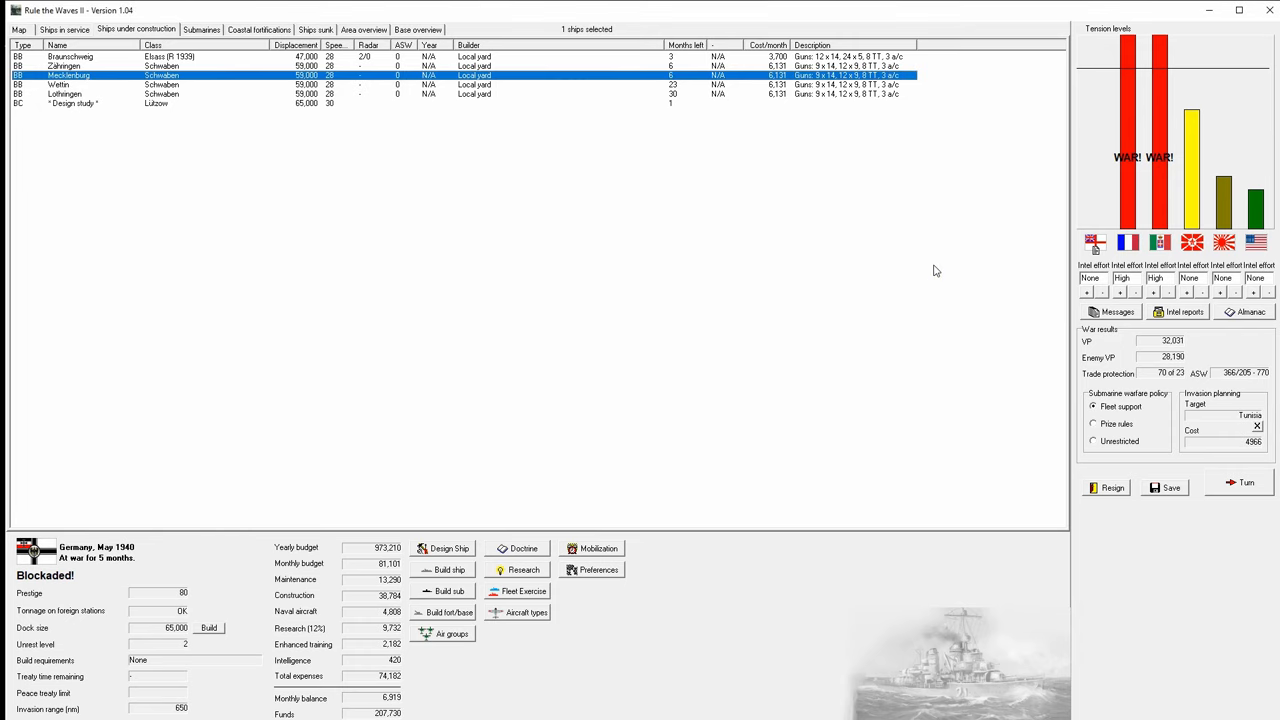
left_click(200, 29)
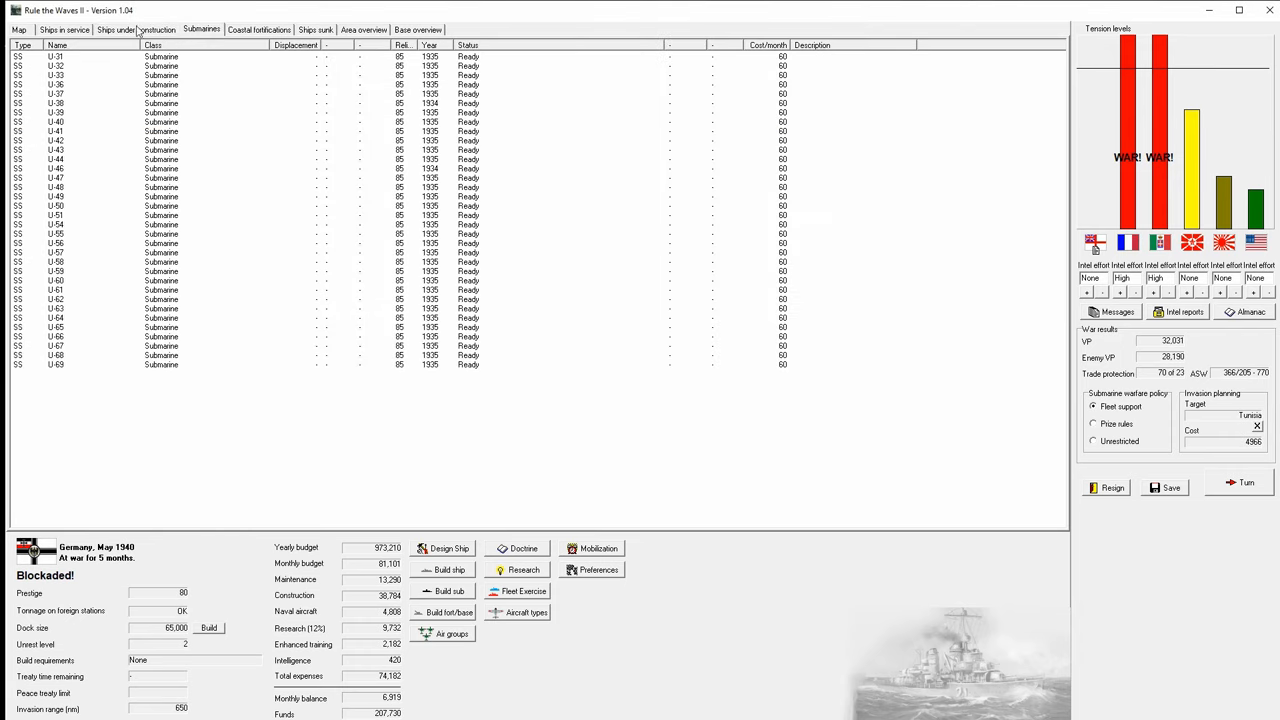
left_click(64, 29)
left_click(20, 29)
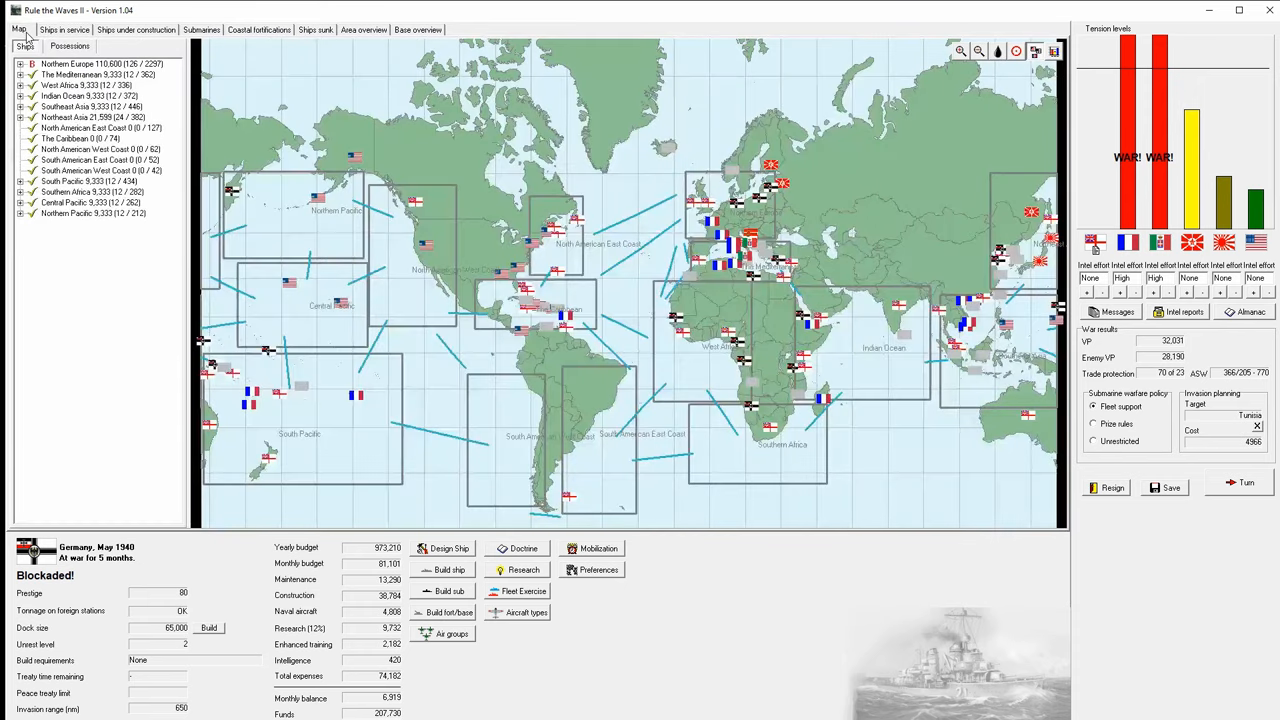
left_click(1165, 488)
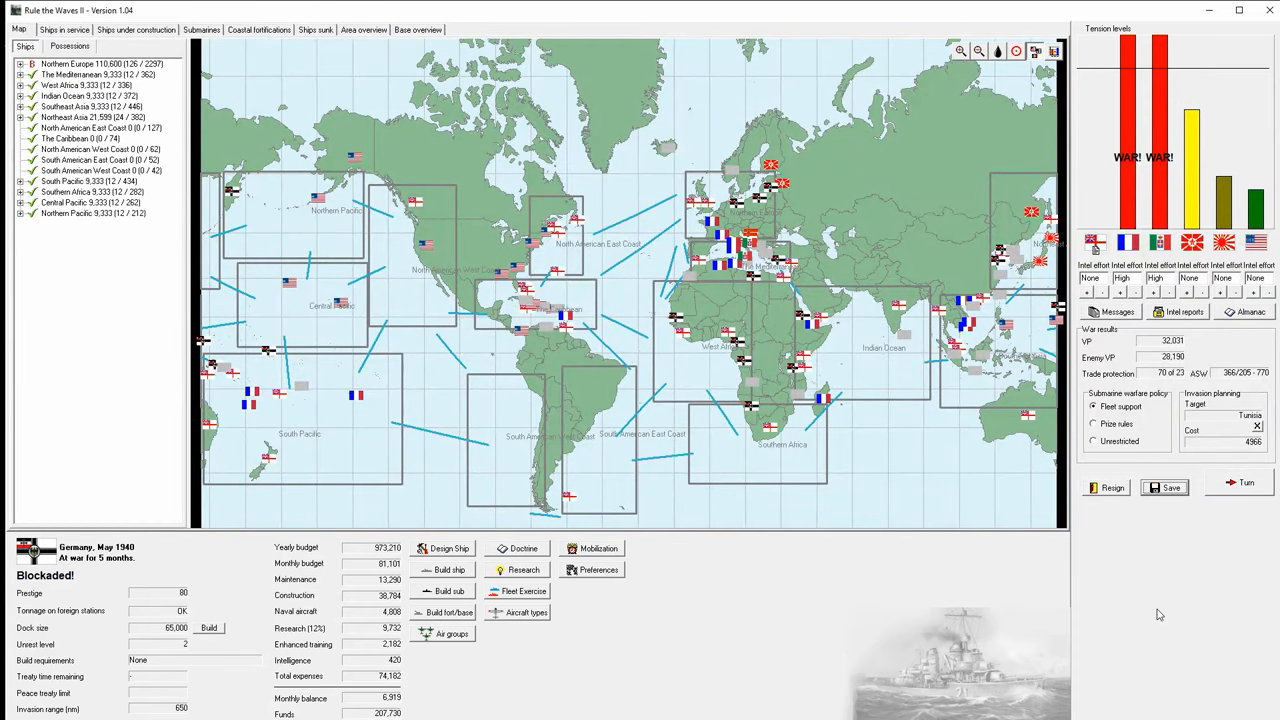